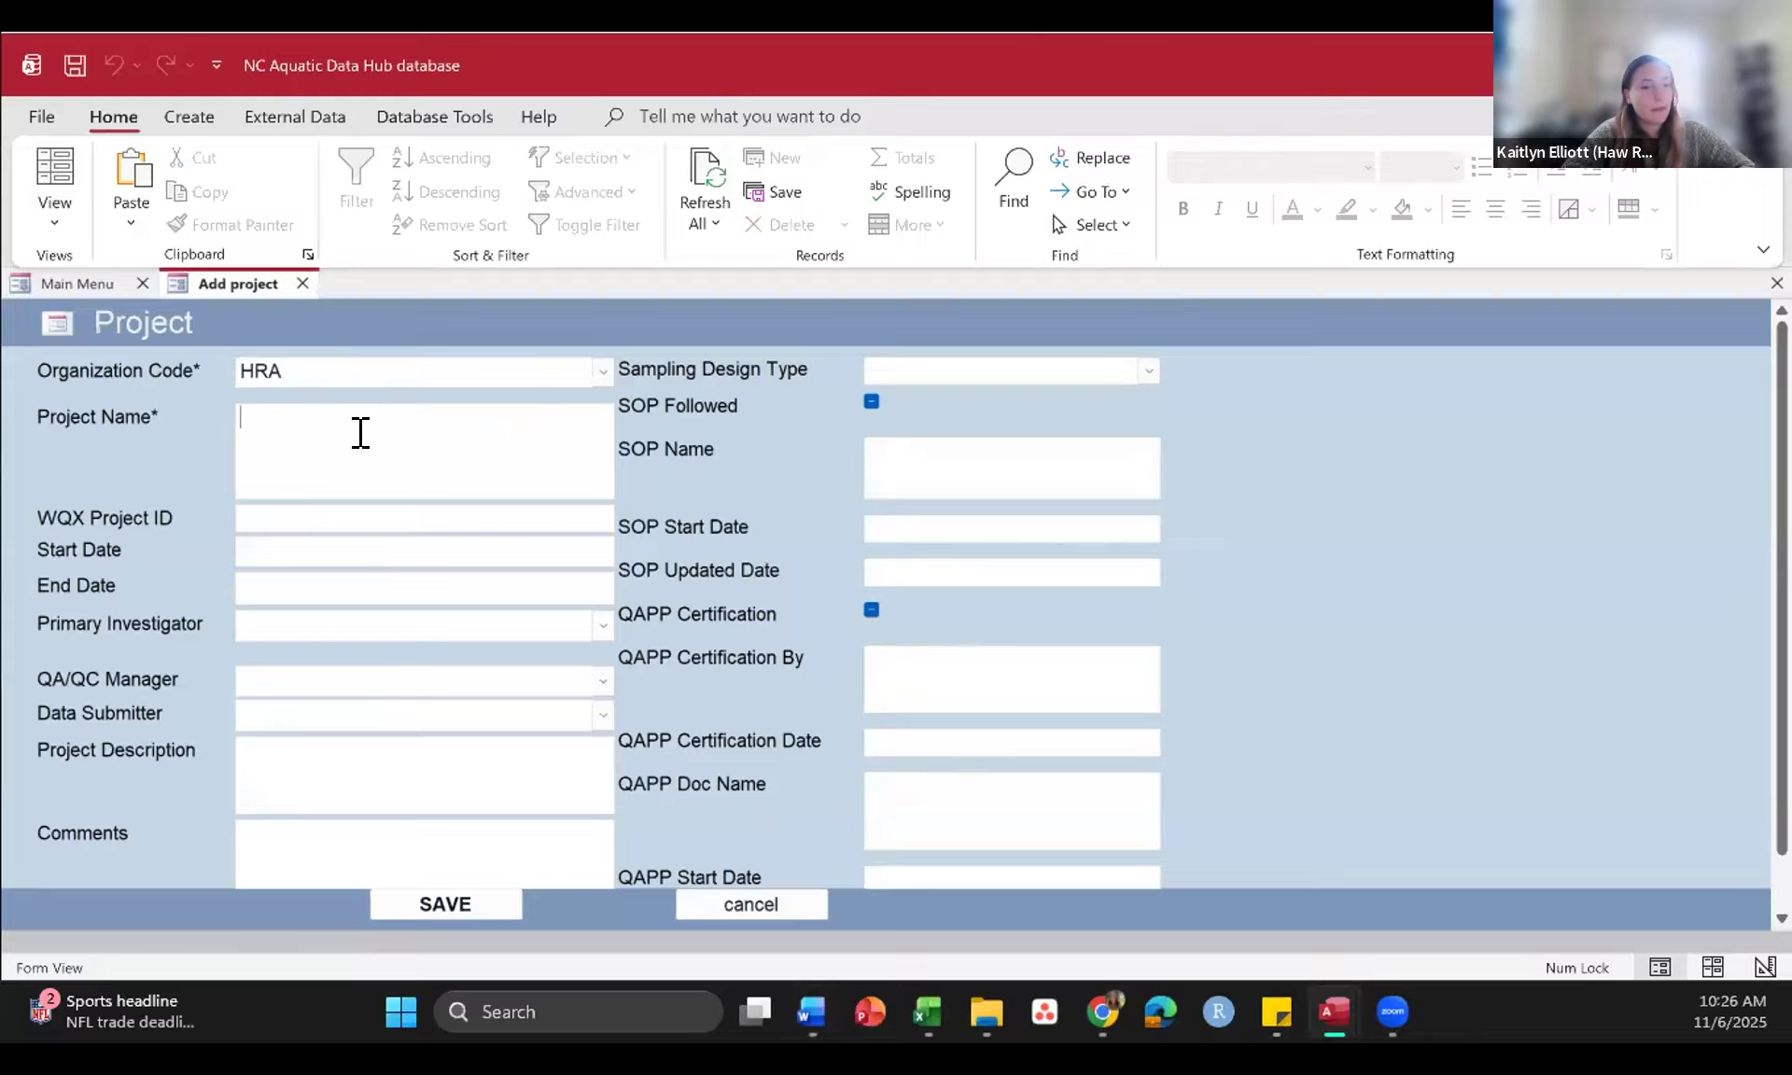
Step: Enter Ambient_Monitoring_Program, copied from the Word document, as the project name and HRA_AMP as the WQX Project ID
key(alt+Tab)
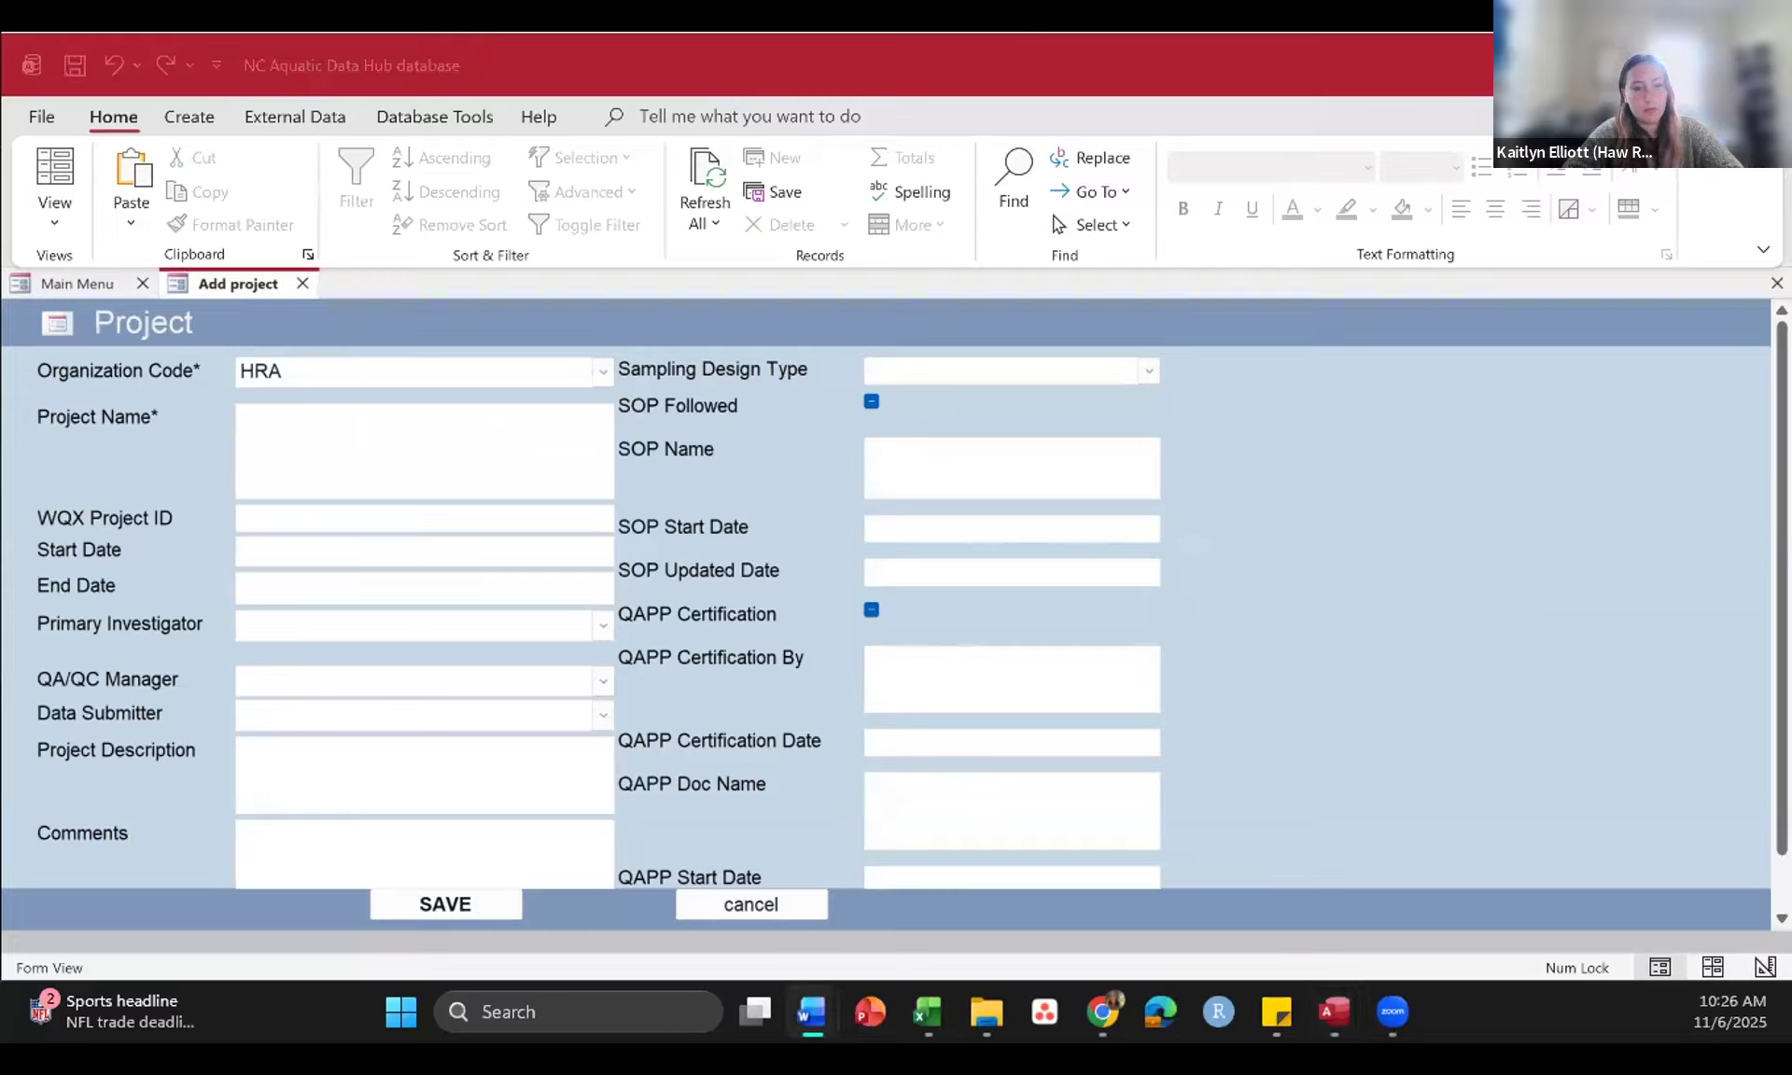
click(356, 454)
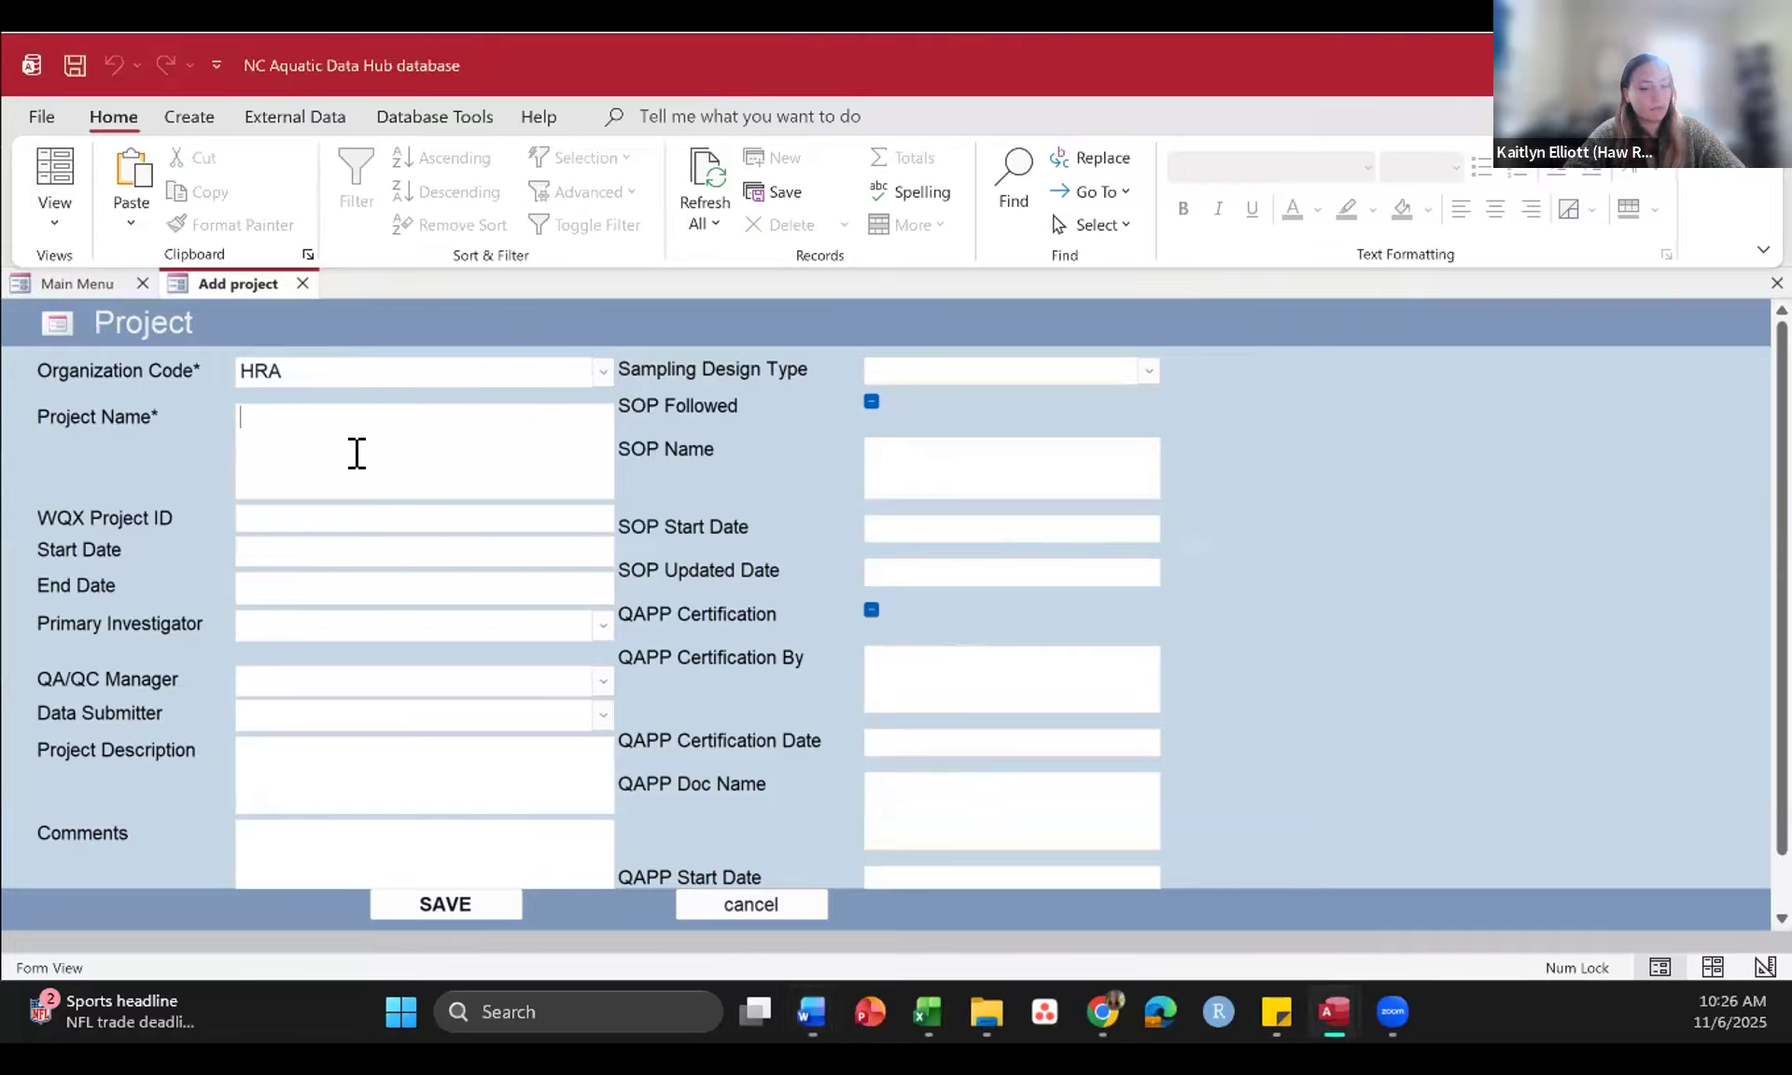
text(Ambient_Monitoring_Program)
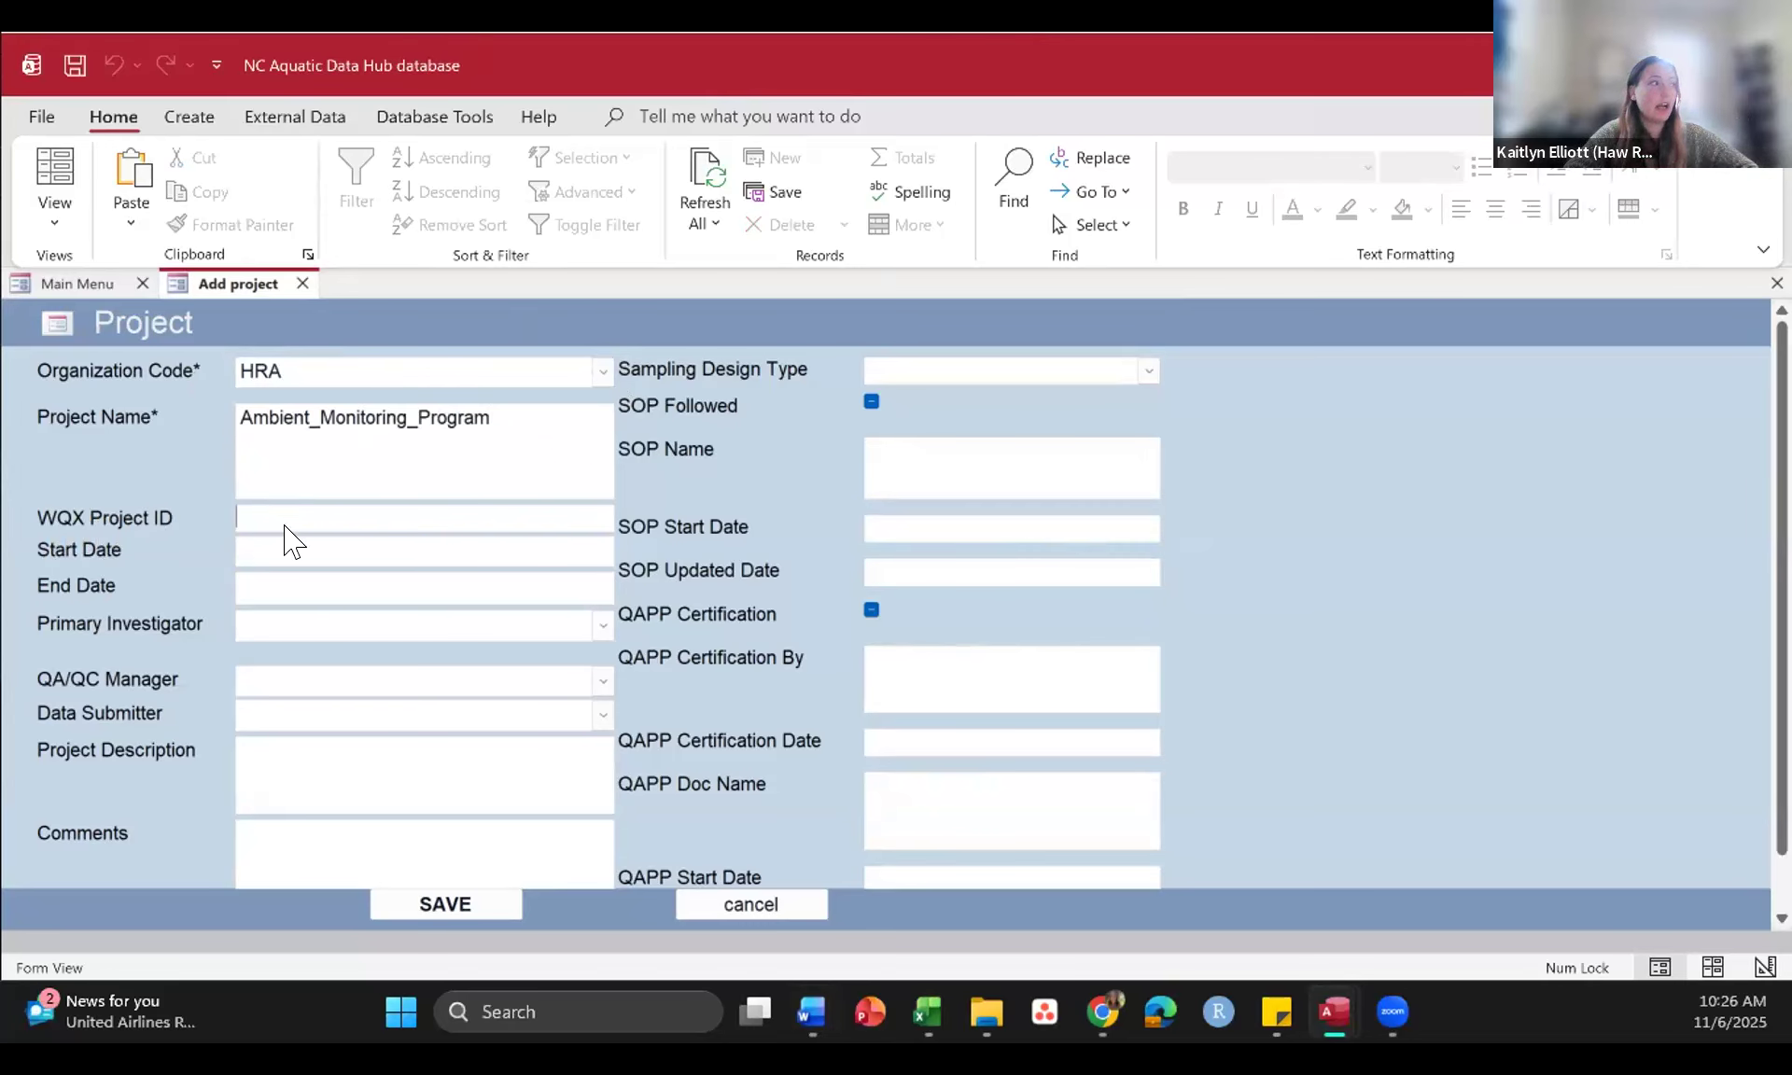
key(Caps_Lock)
text(HRA)
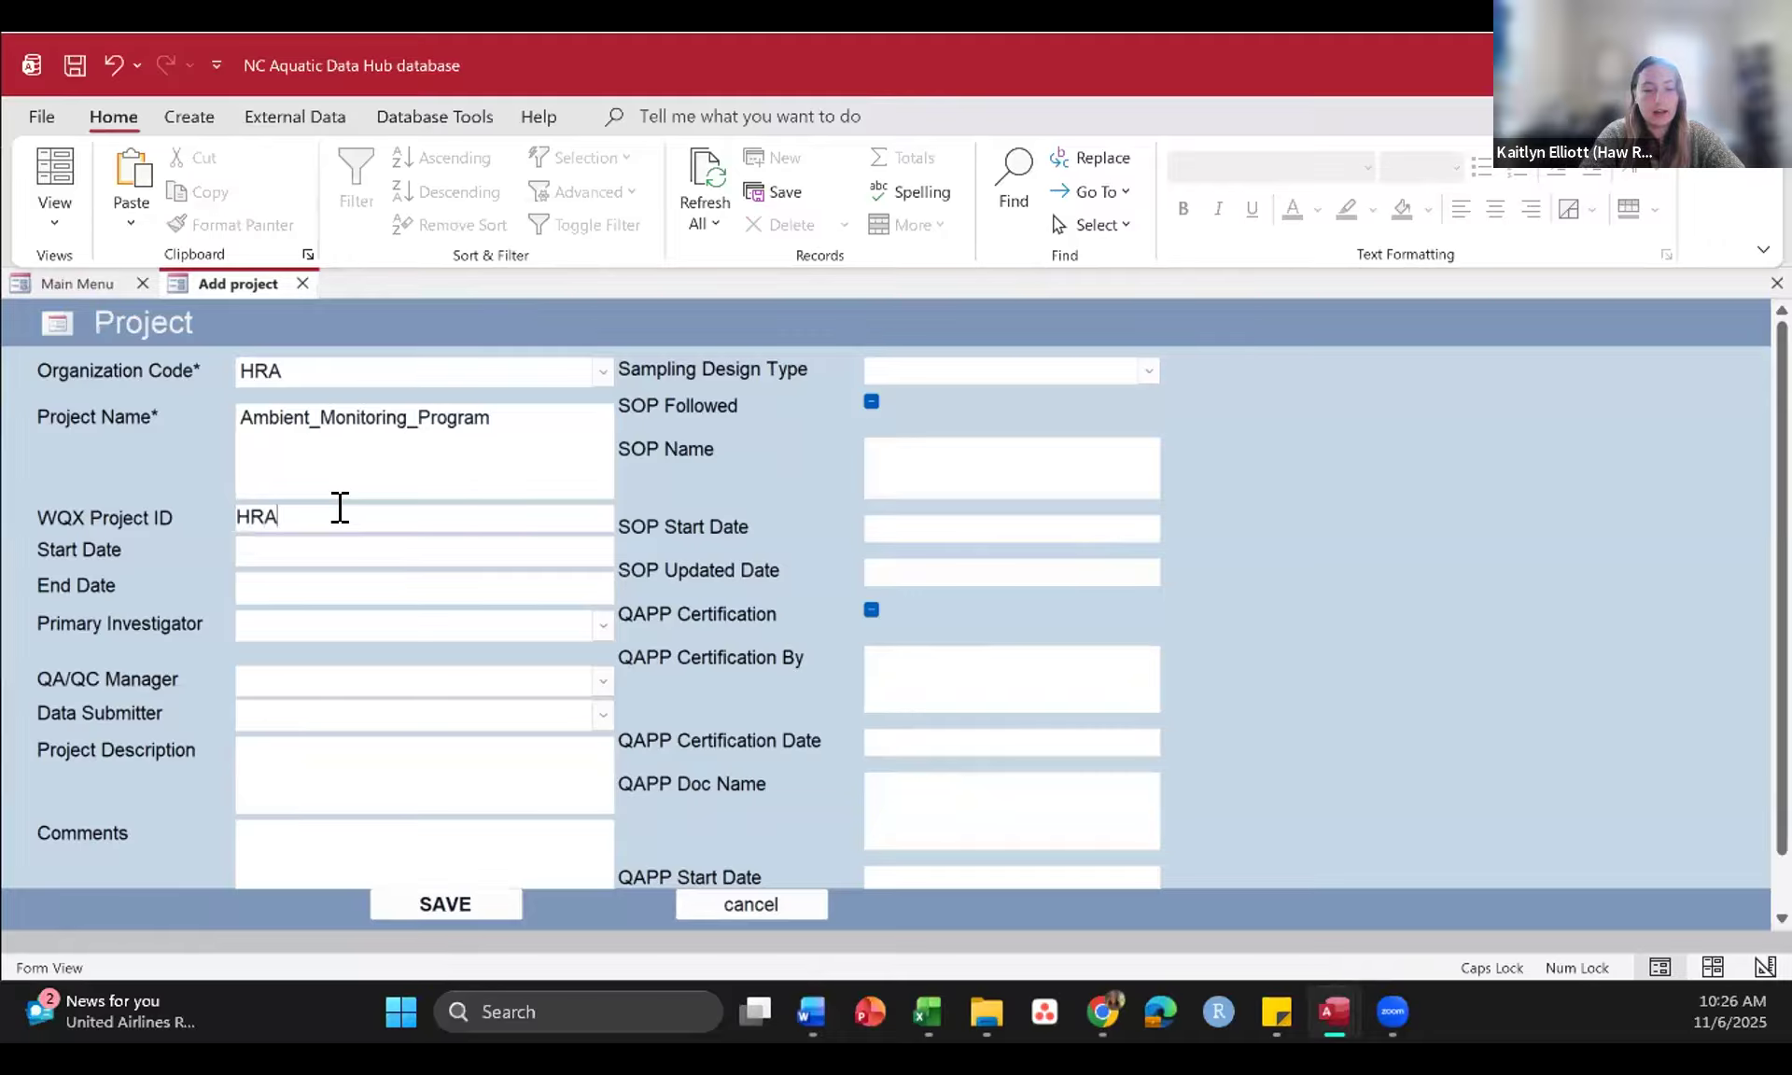
text(_AMP)
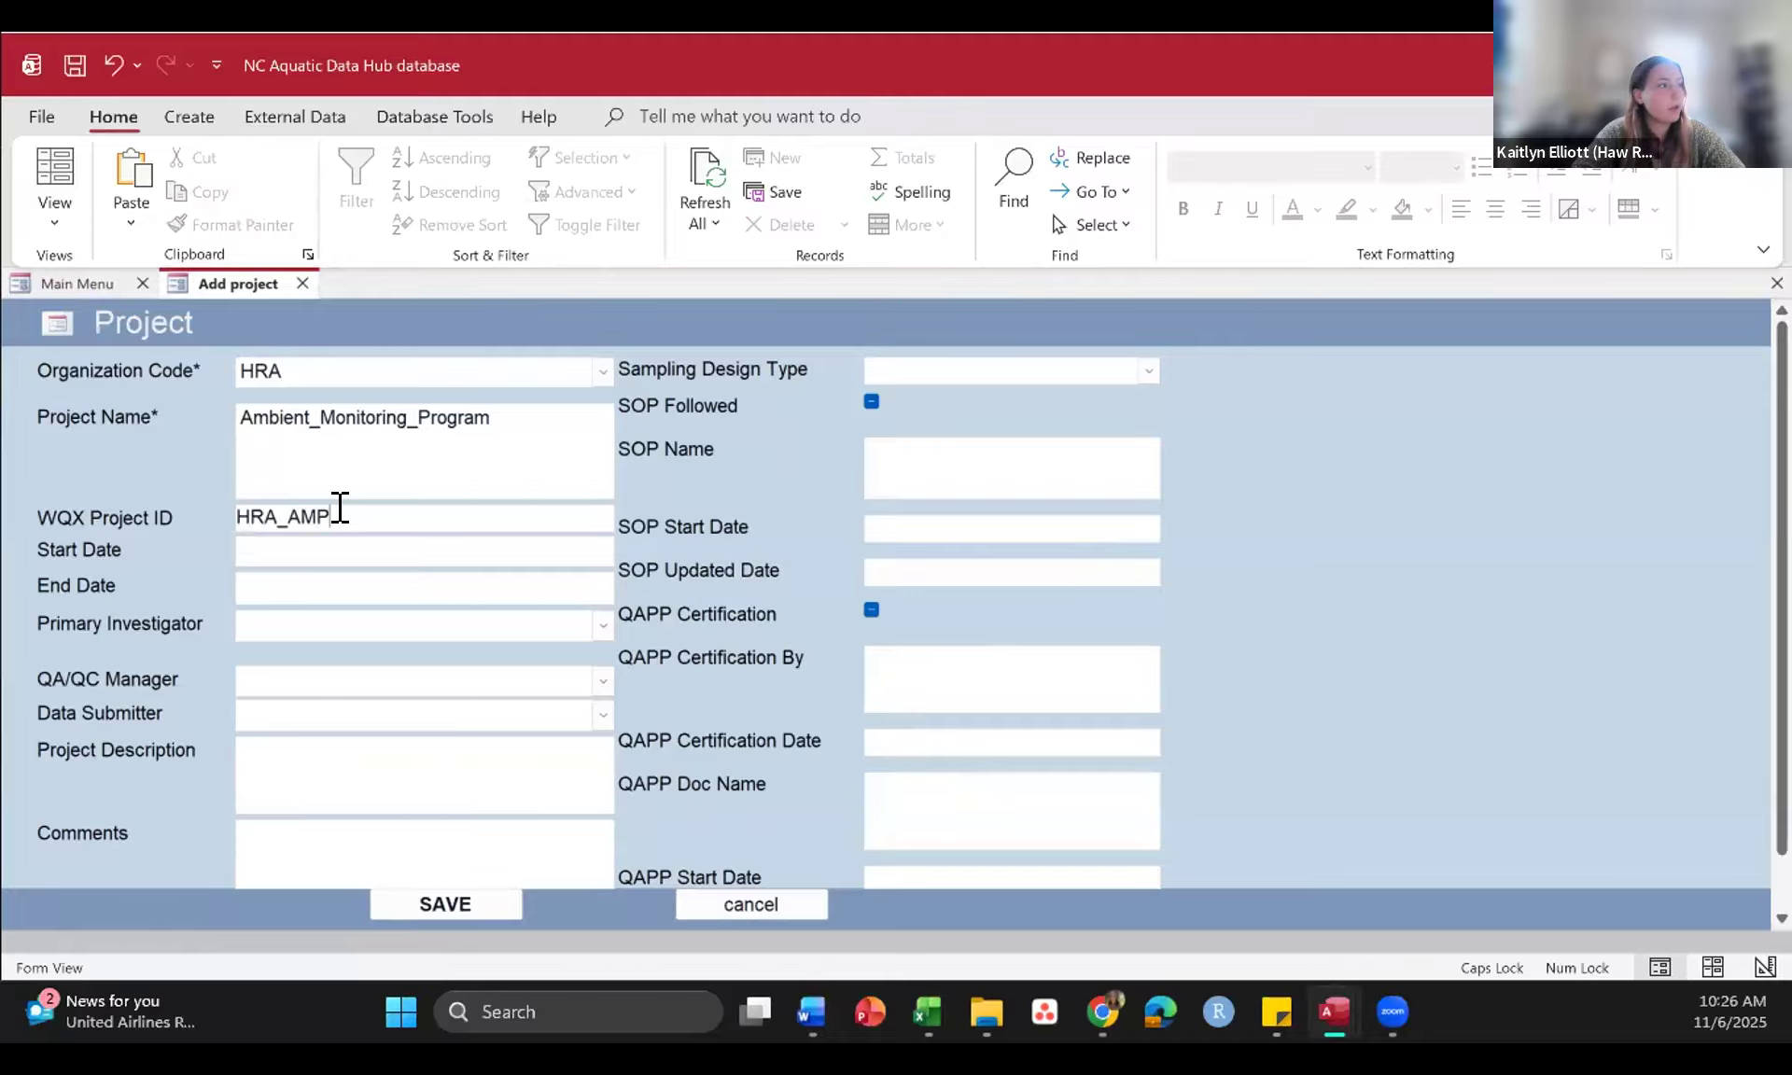
key(Caps_Lock)
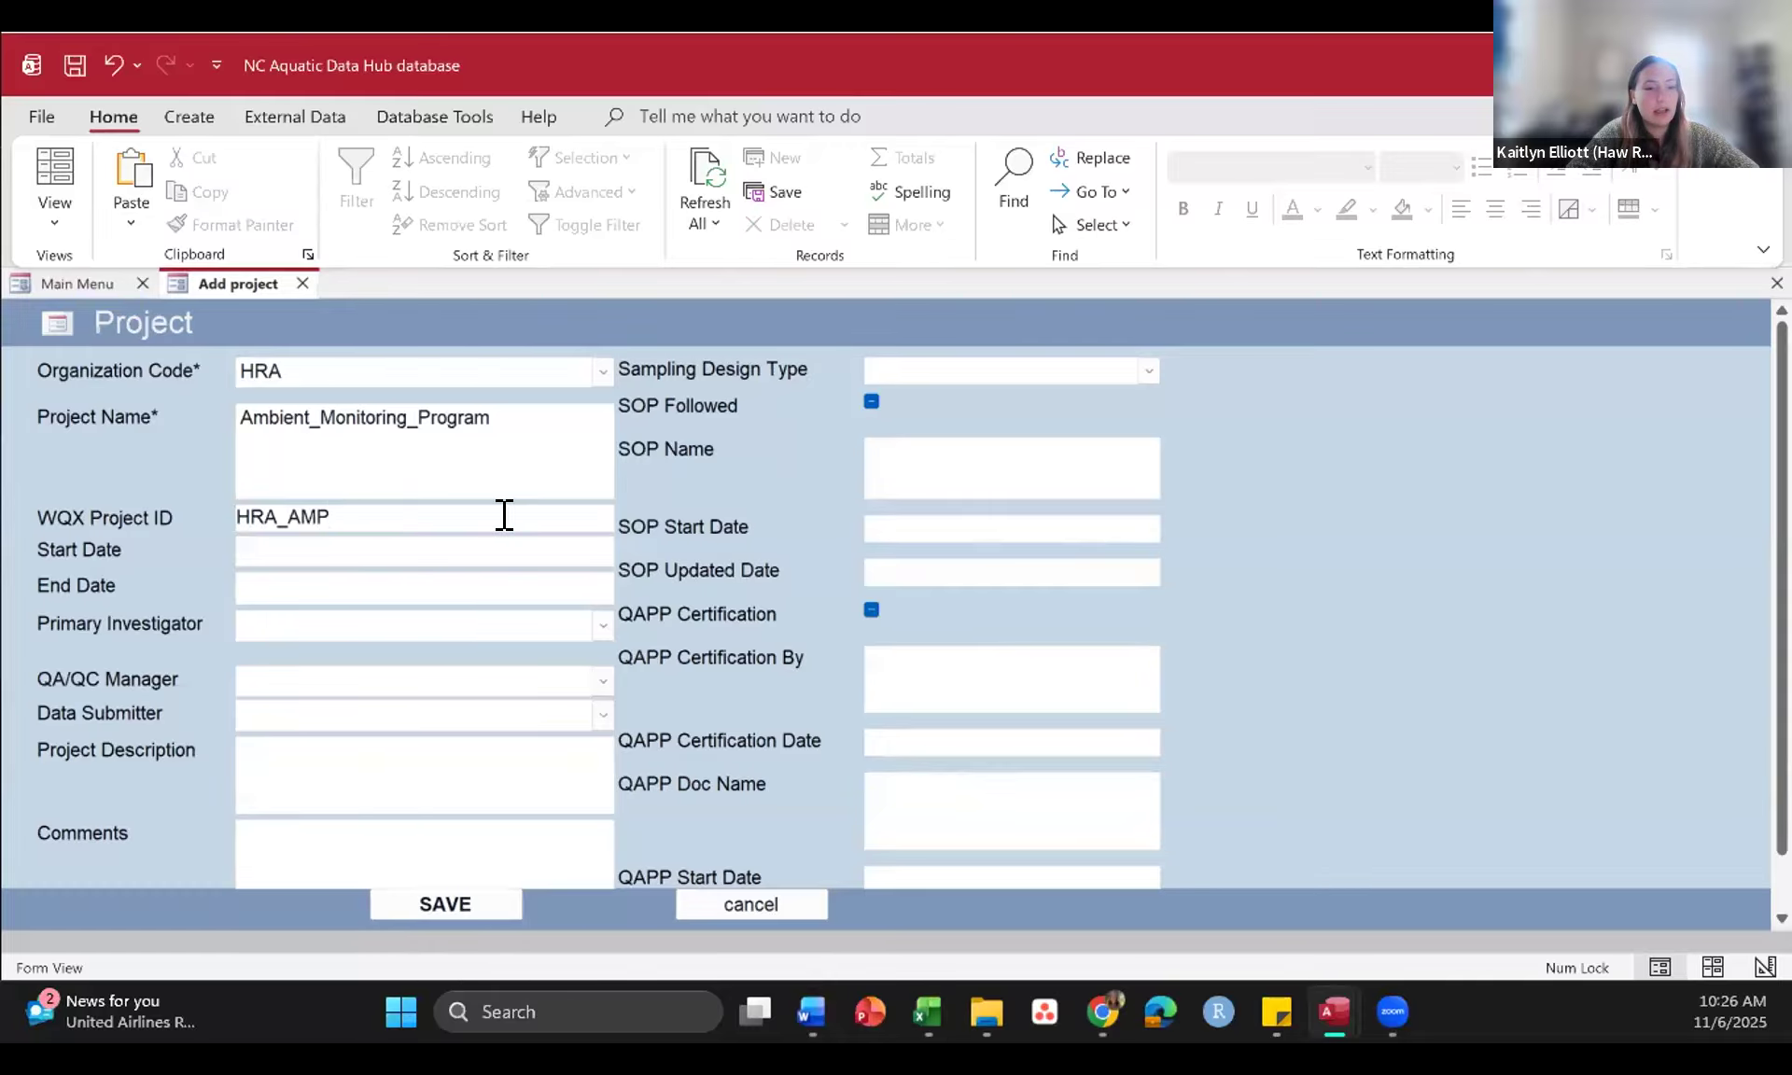
Step: Set the project's start date to 2025-01-01 and its end date to NA
click(306, 546)
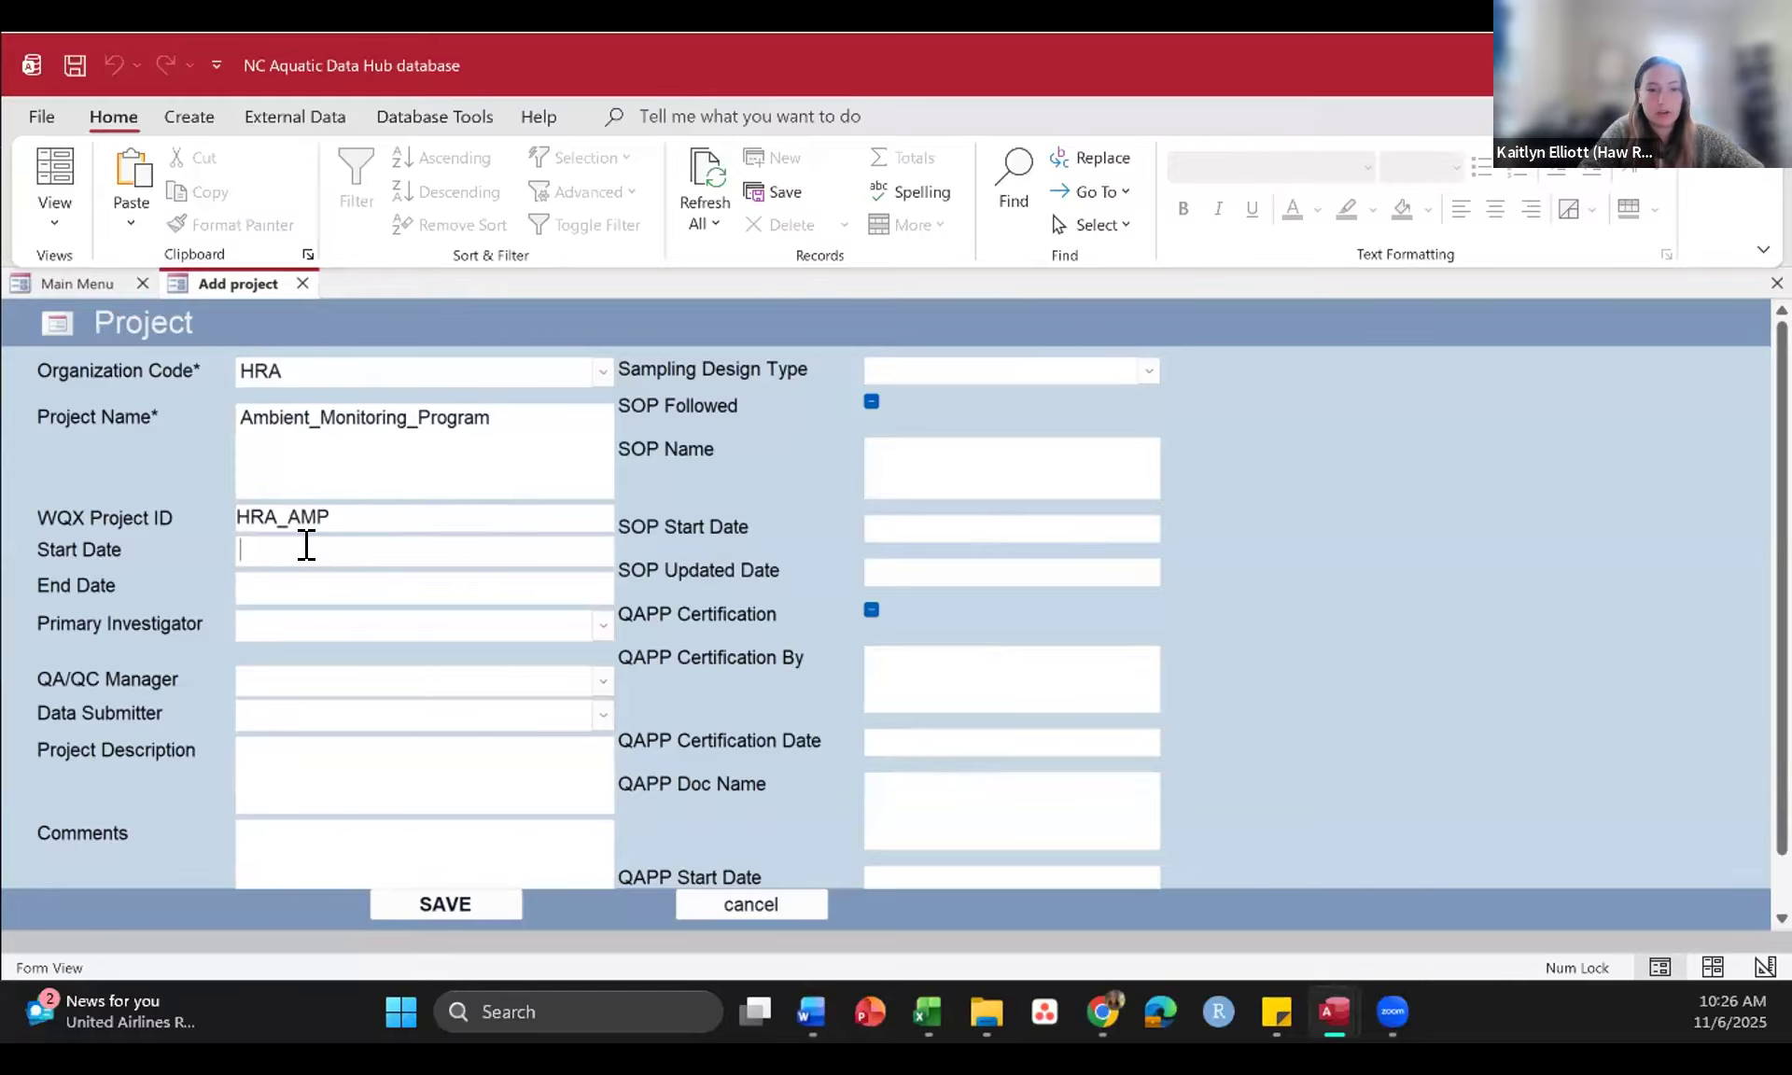
text(202)
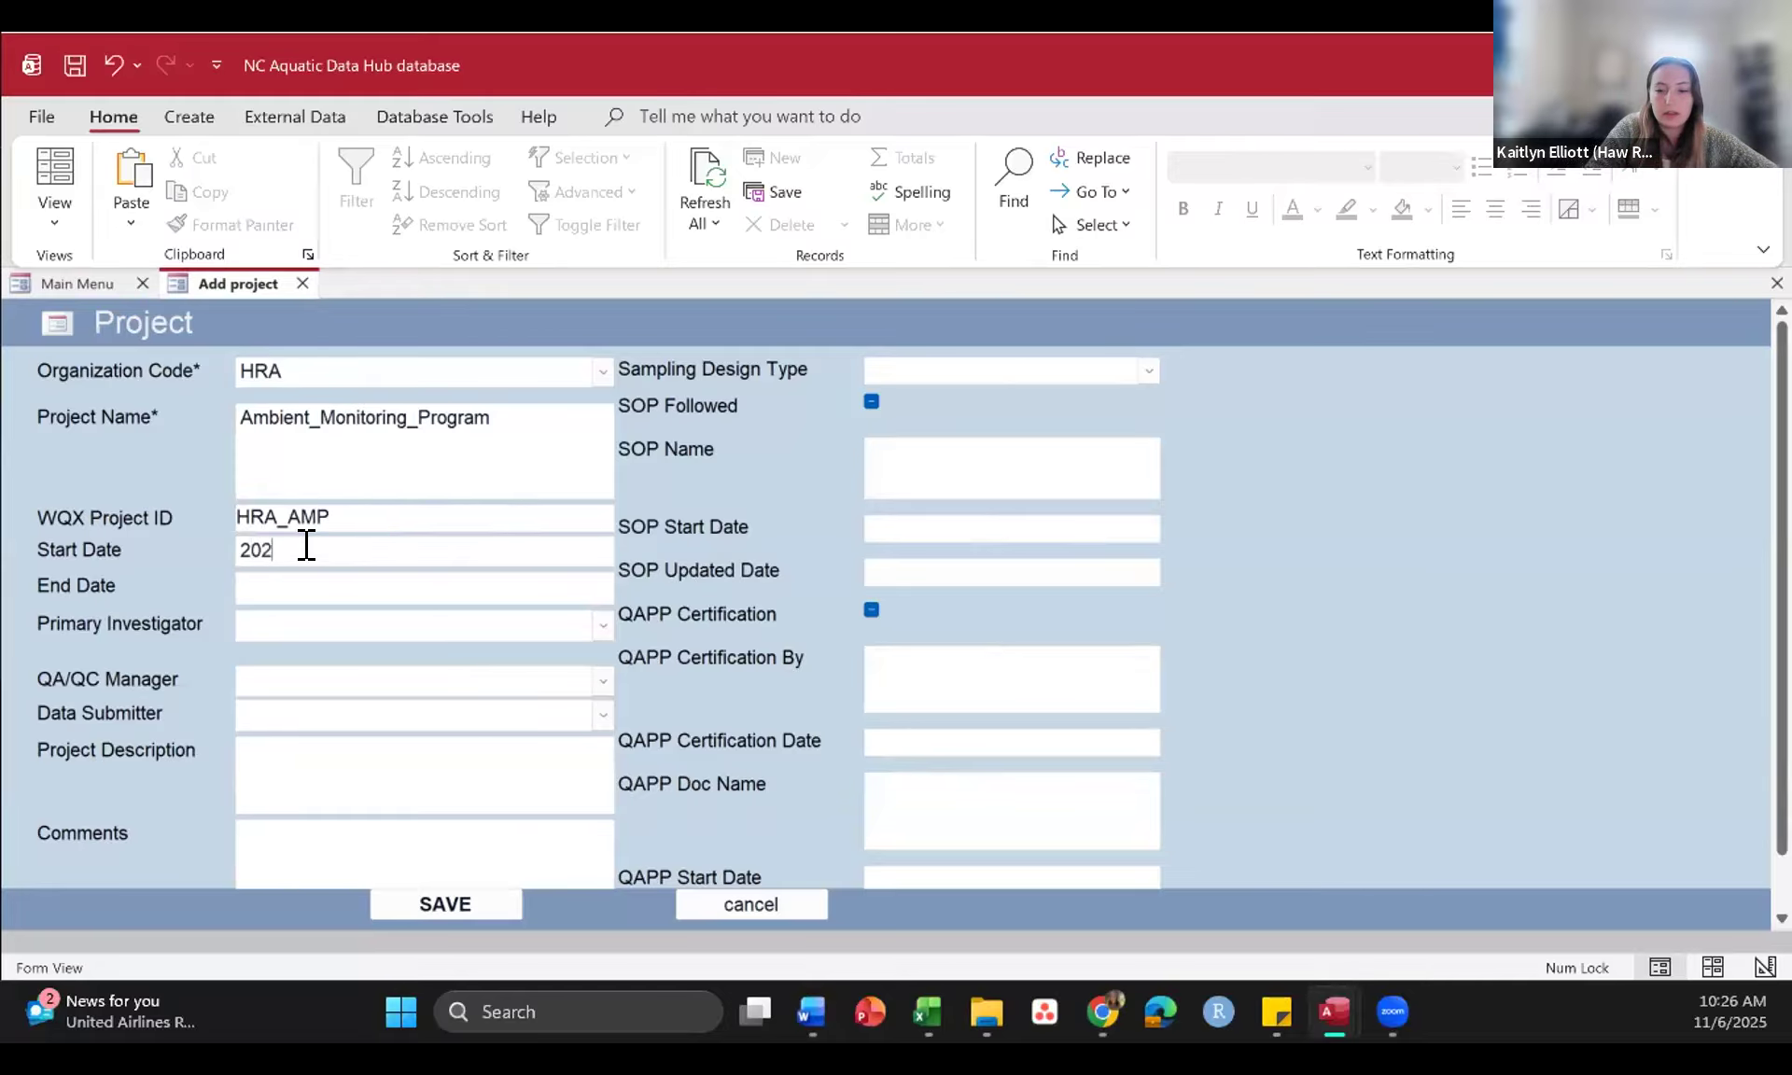
text(5-01-01)
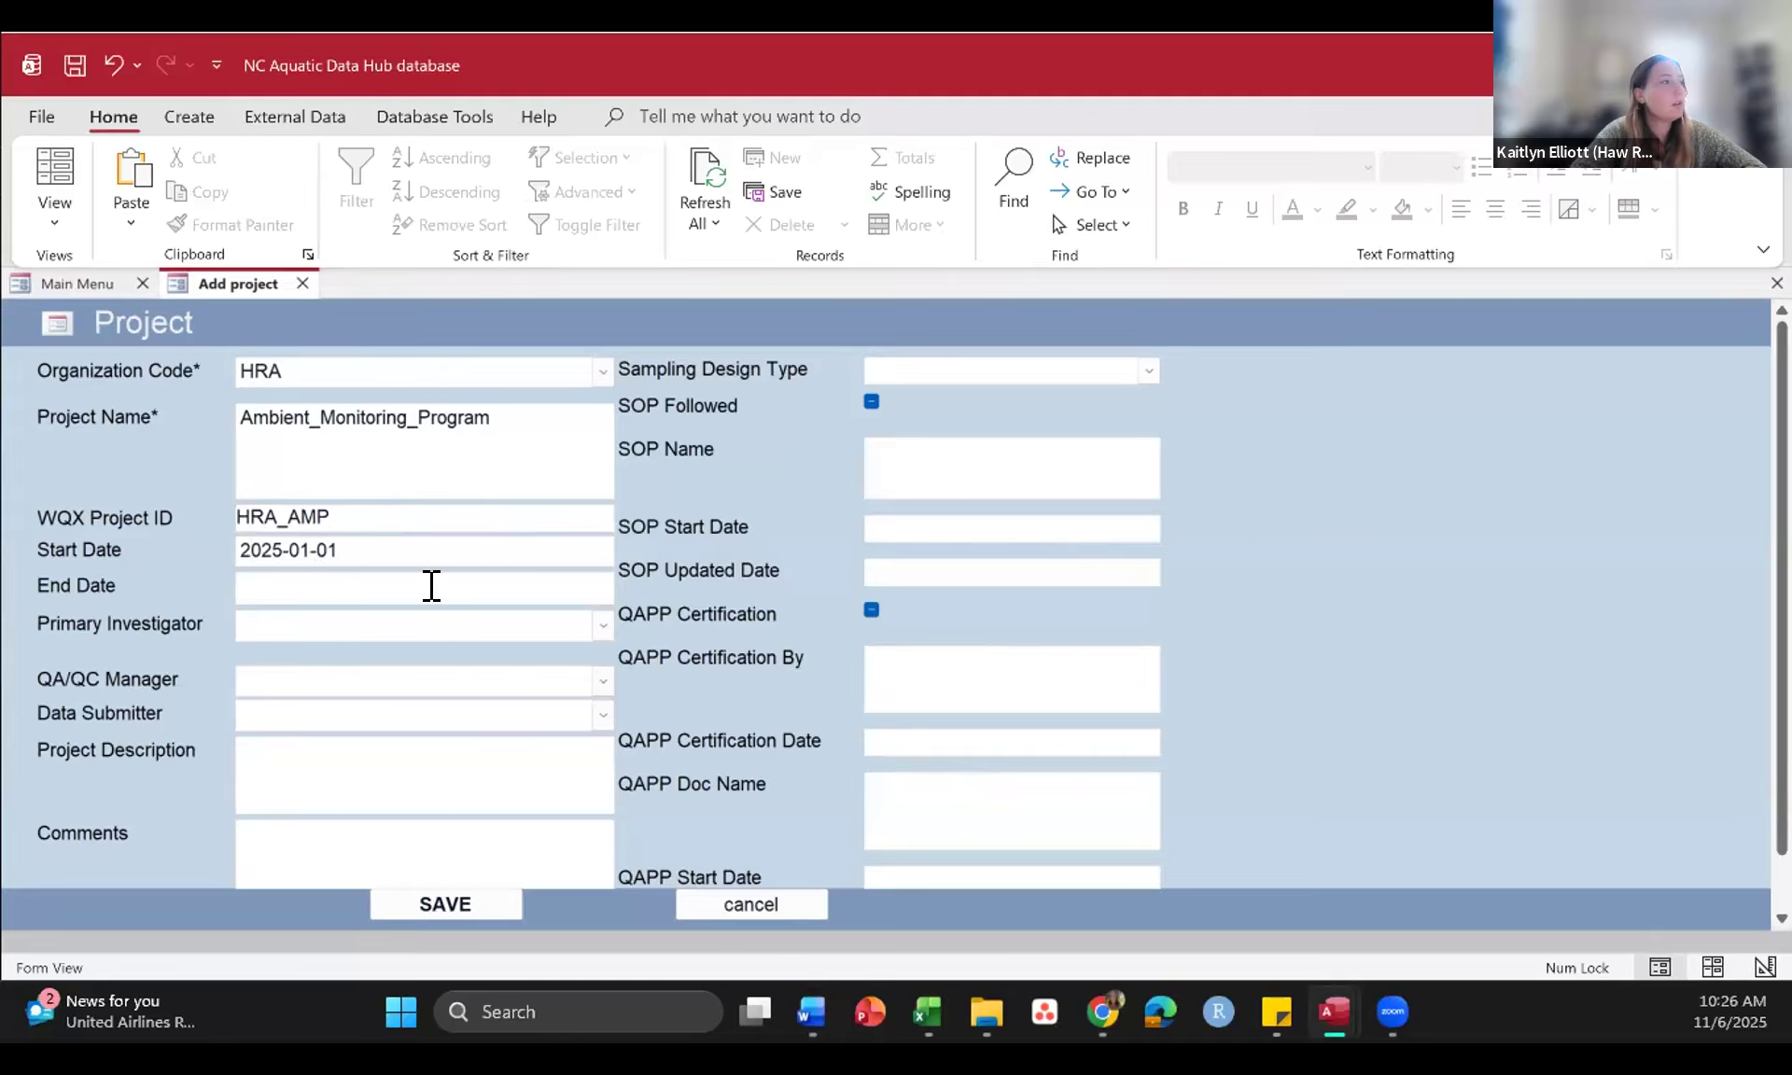
click(301, 579)
key(Caps_Lock)
text(NA)
key(Tab)
Step: Assign the organization's listed contact as Primary Investigator, QA/QC Manager and Data Submitter
click(602, 627)
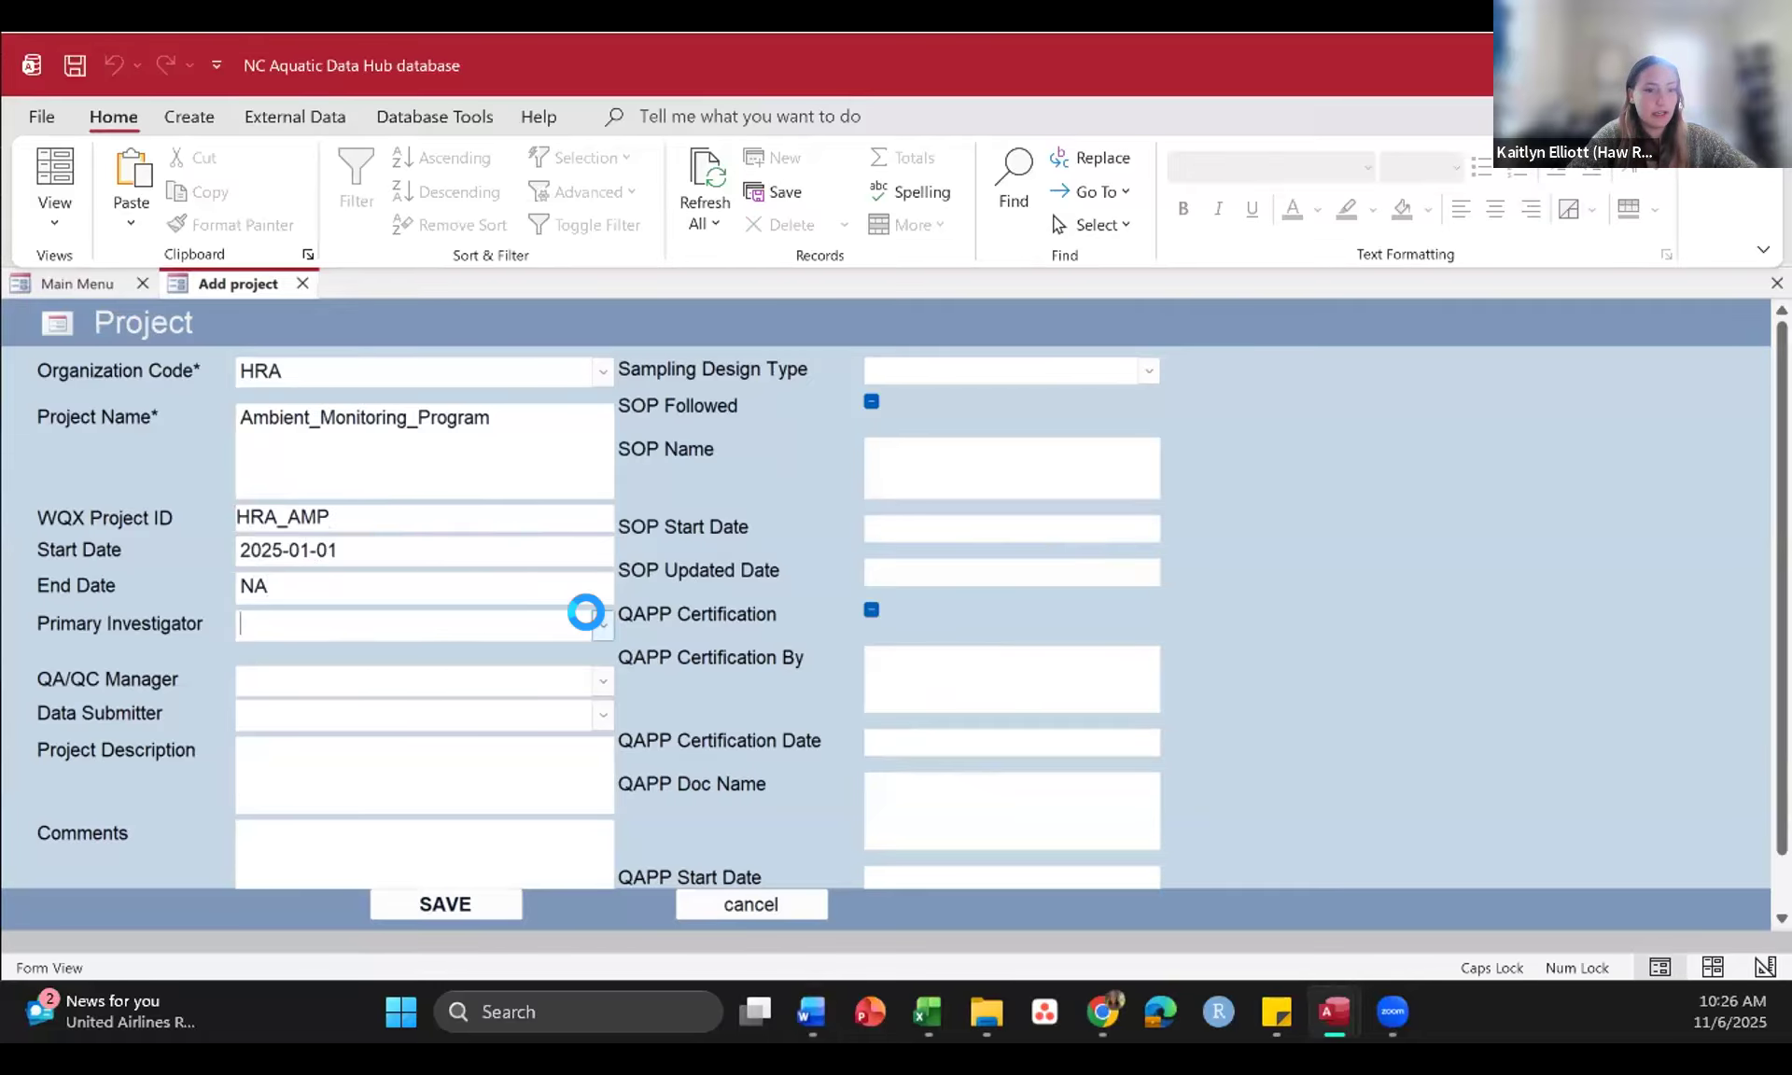
click(432, 660)
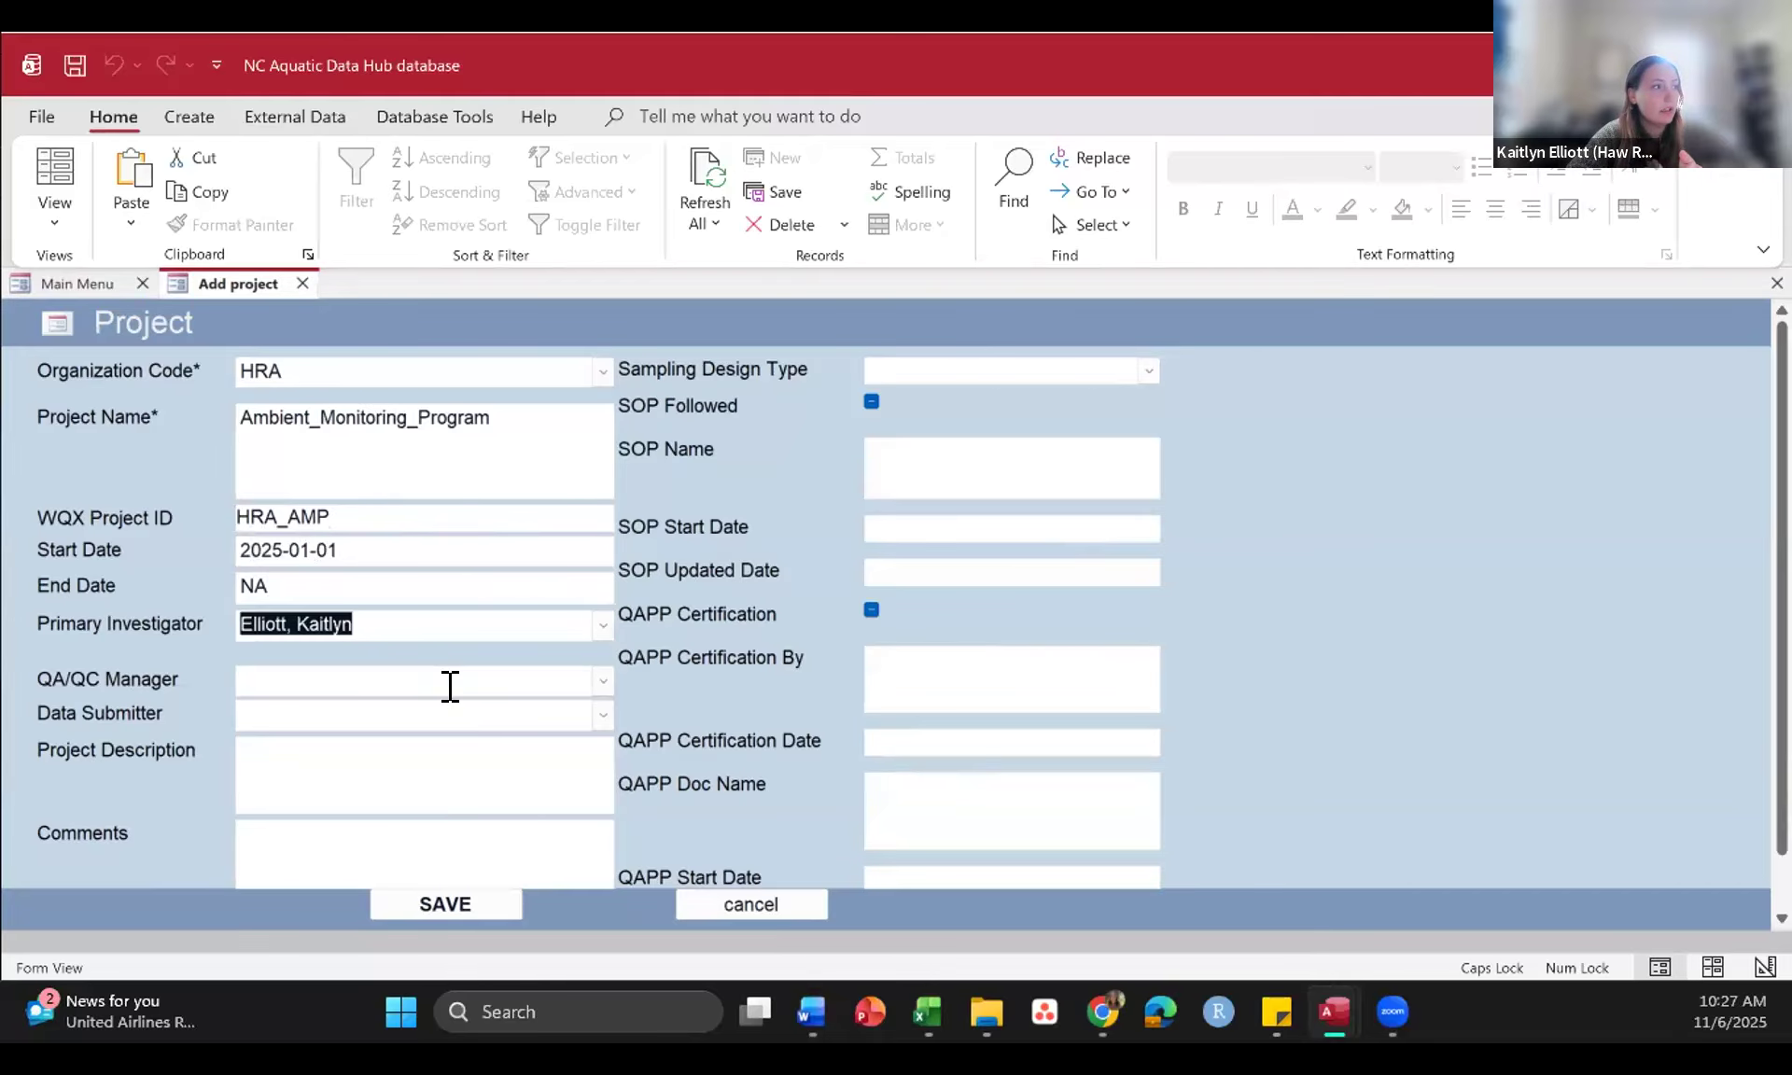
scroll(450, 686, down, 1)
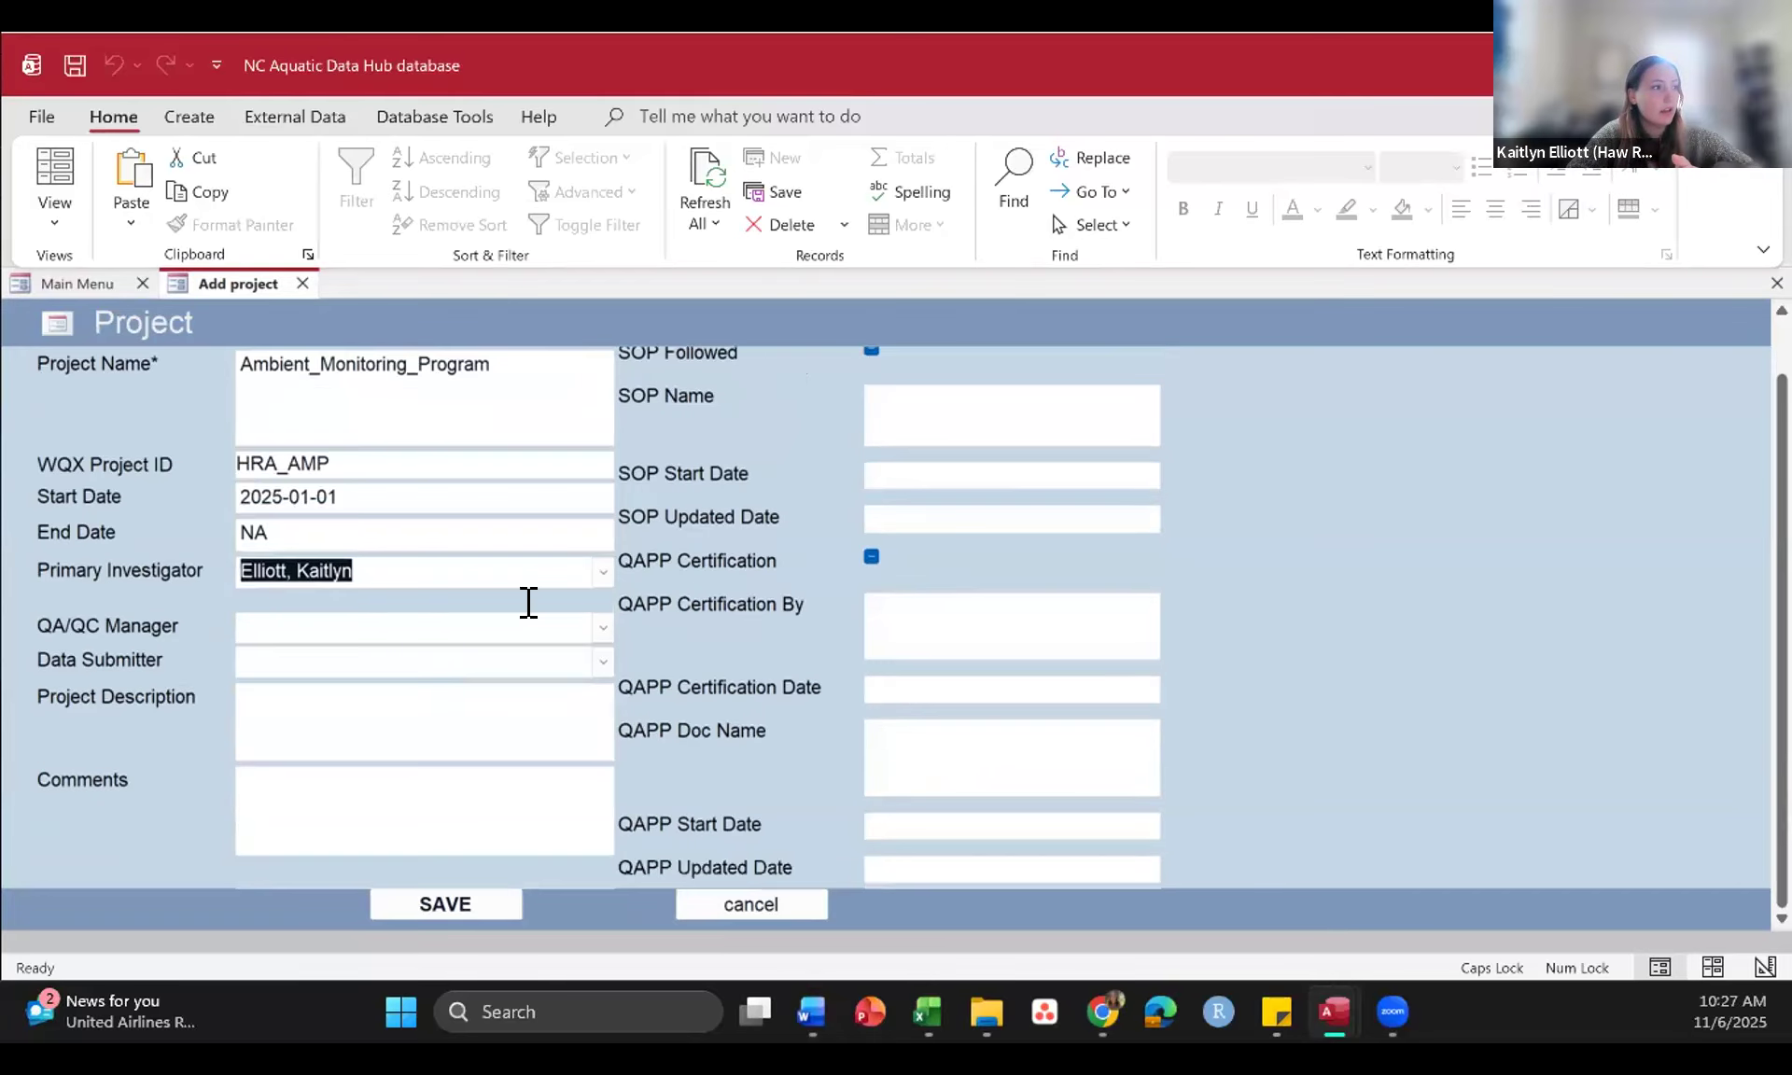
click(603, 628)
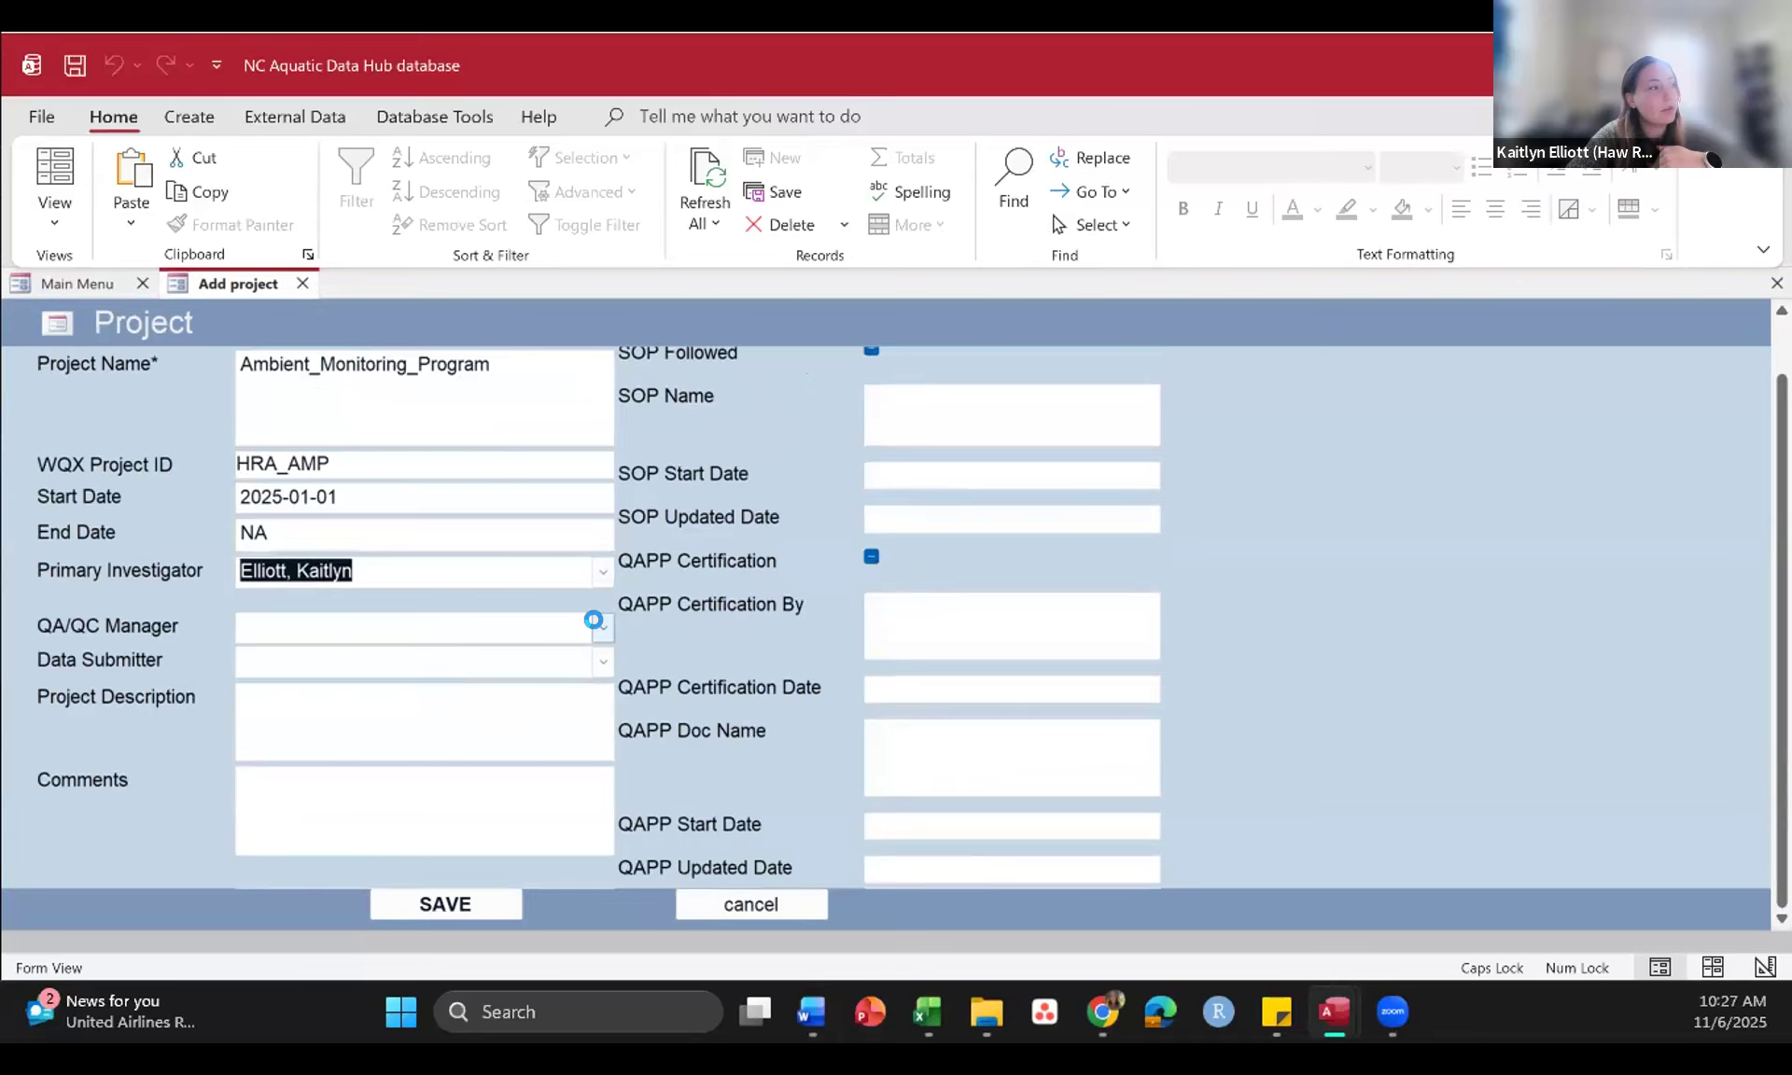
click(492, 651)
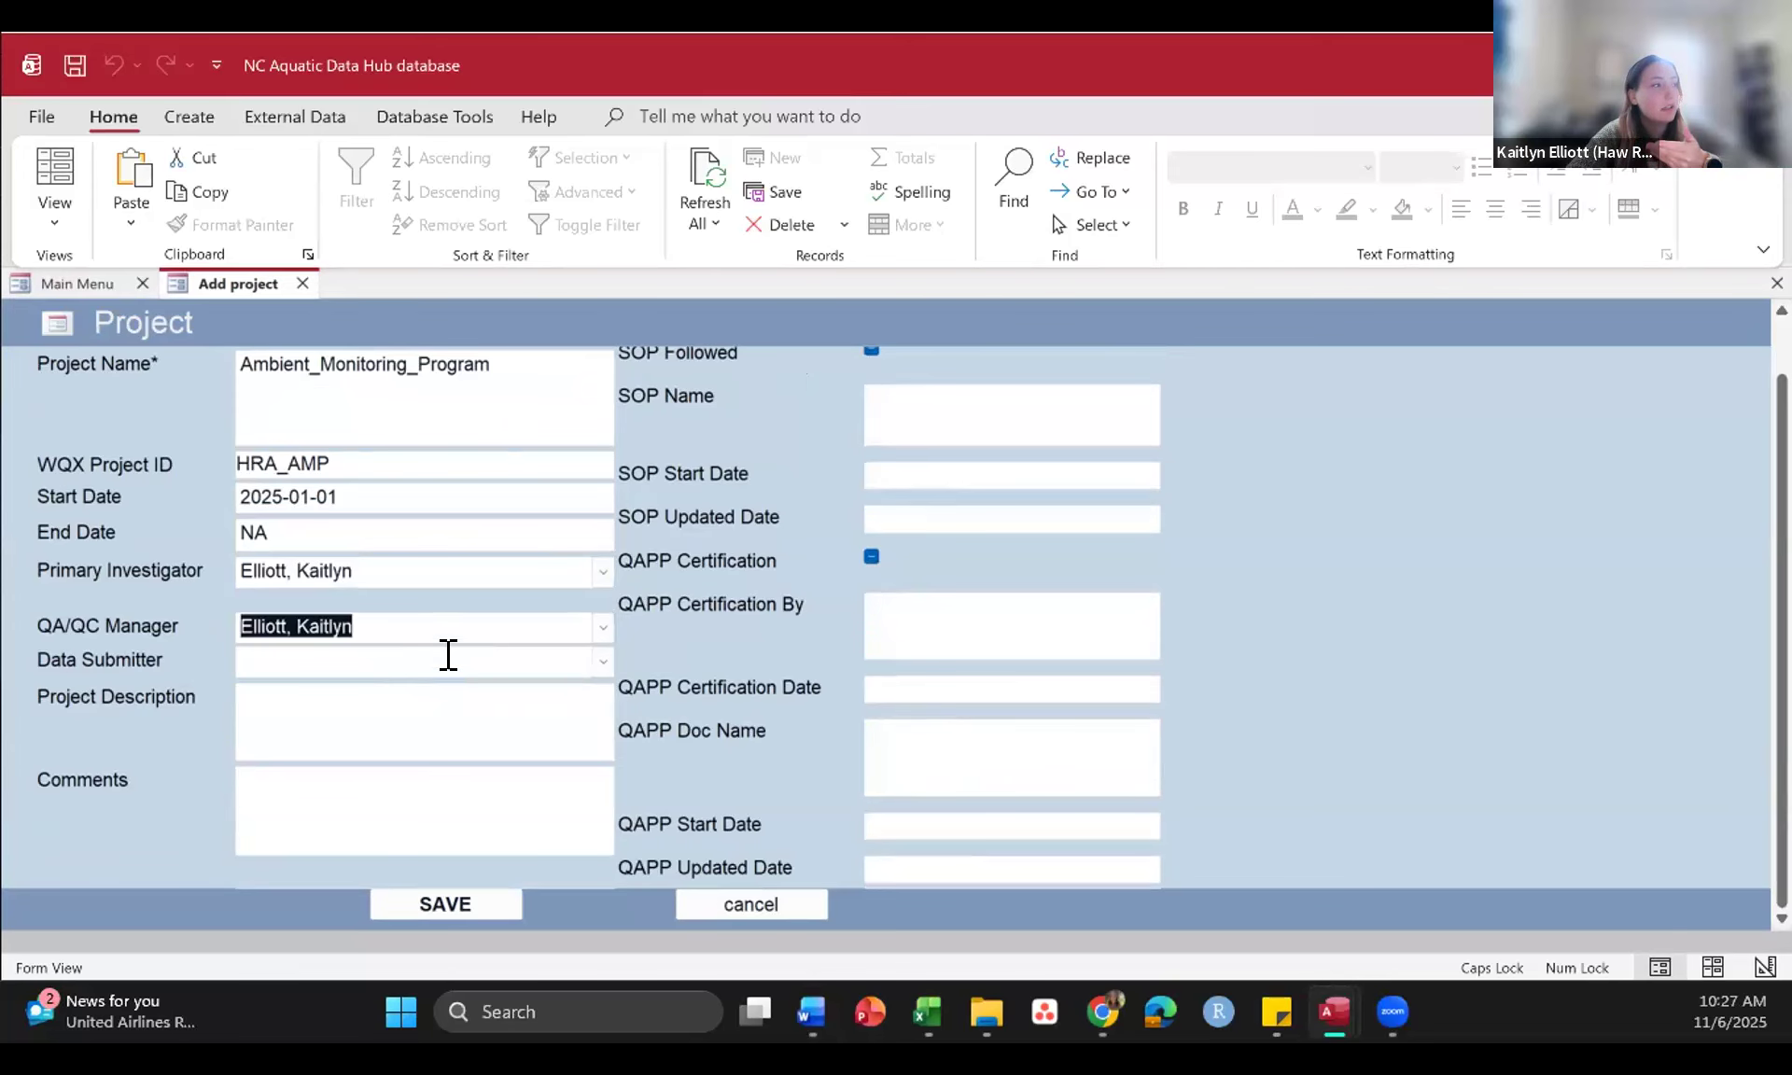
click(602, 664)
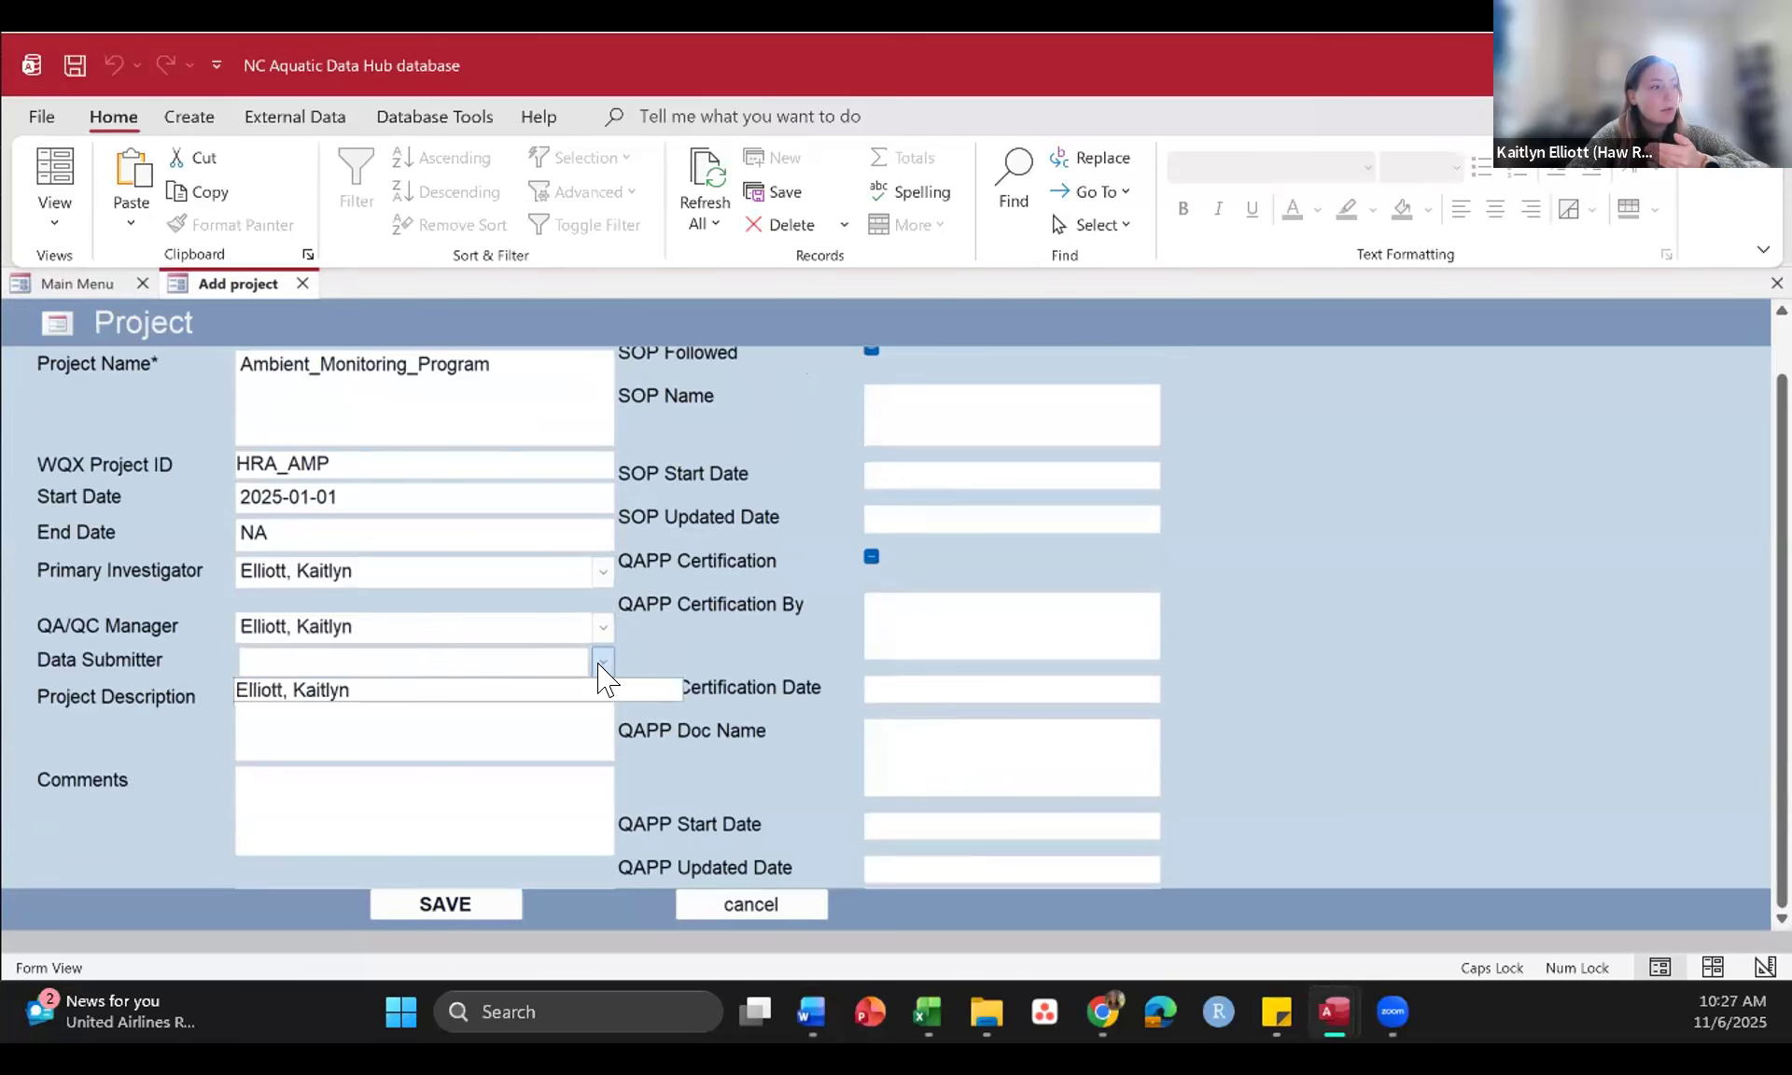
click(506, 676)
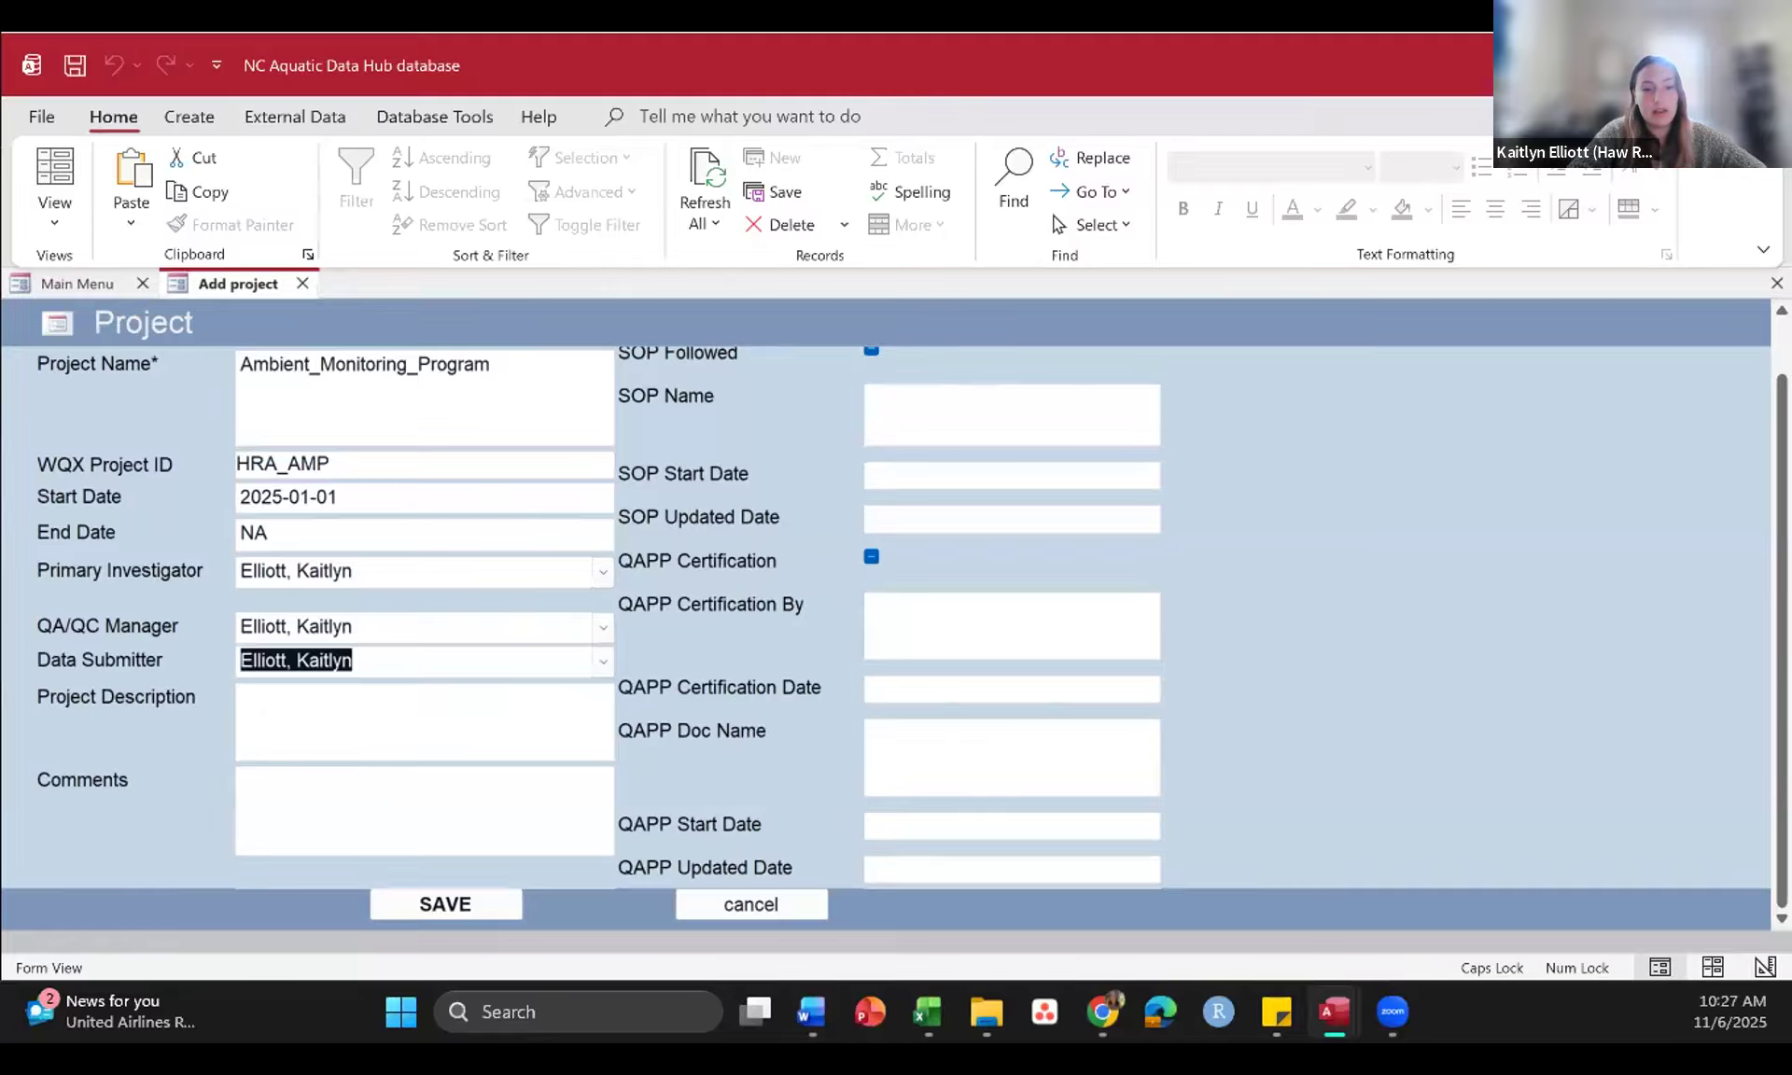
Step: Copy the description of weekly monitoring at 7 Haw River Watershed sites from Word into Project Description and read through the text
key(alt+Tab)
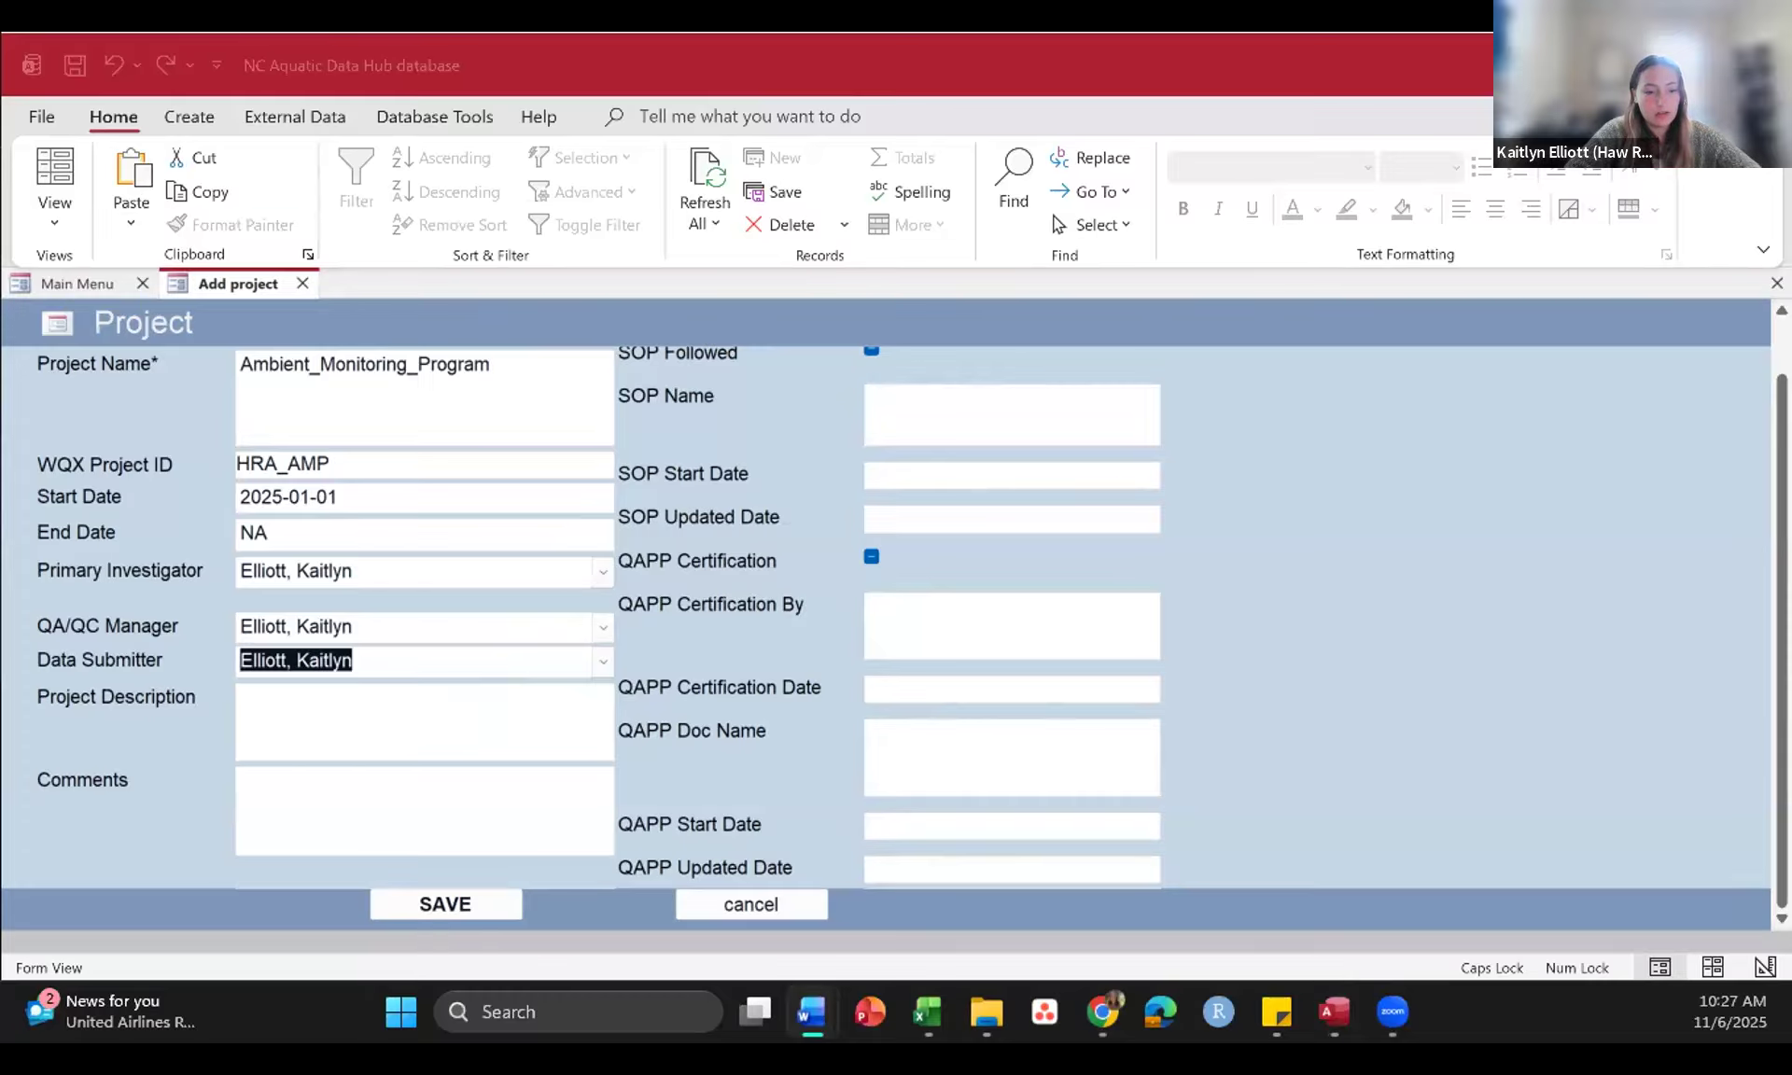
click(364, 710)
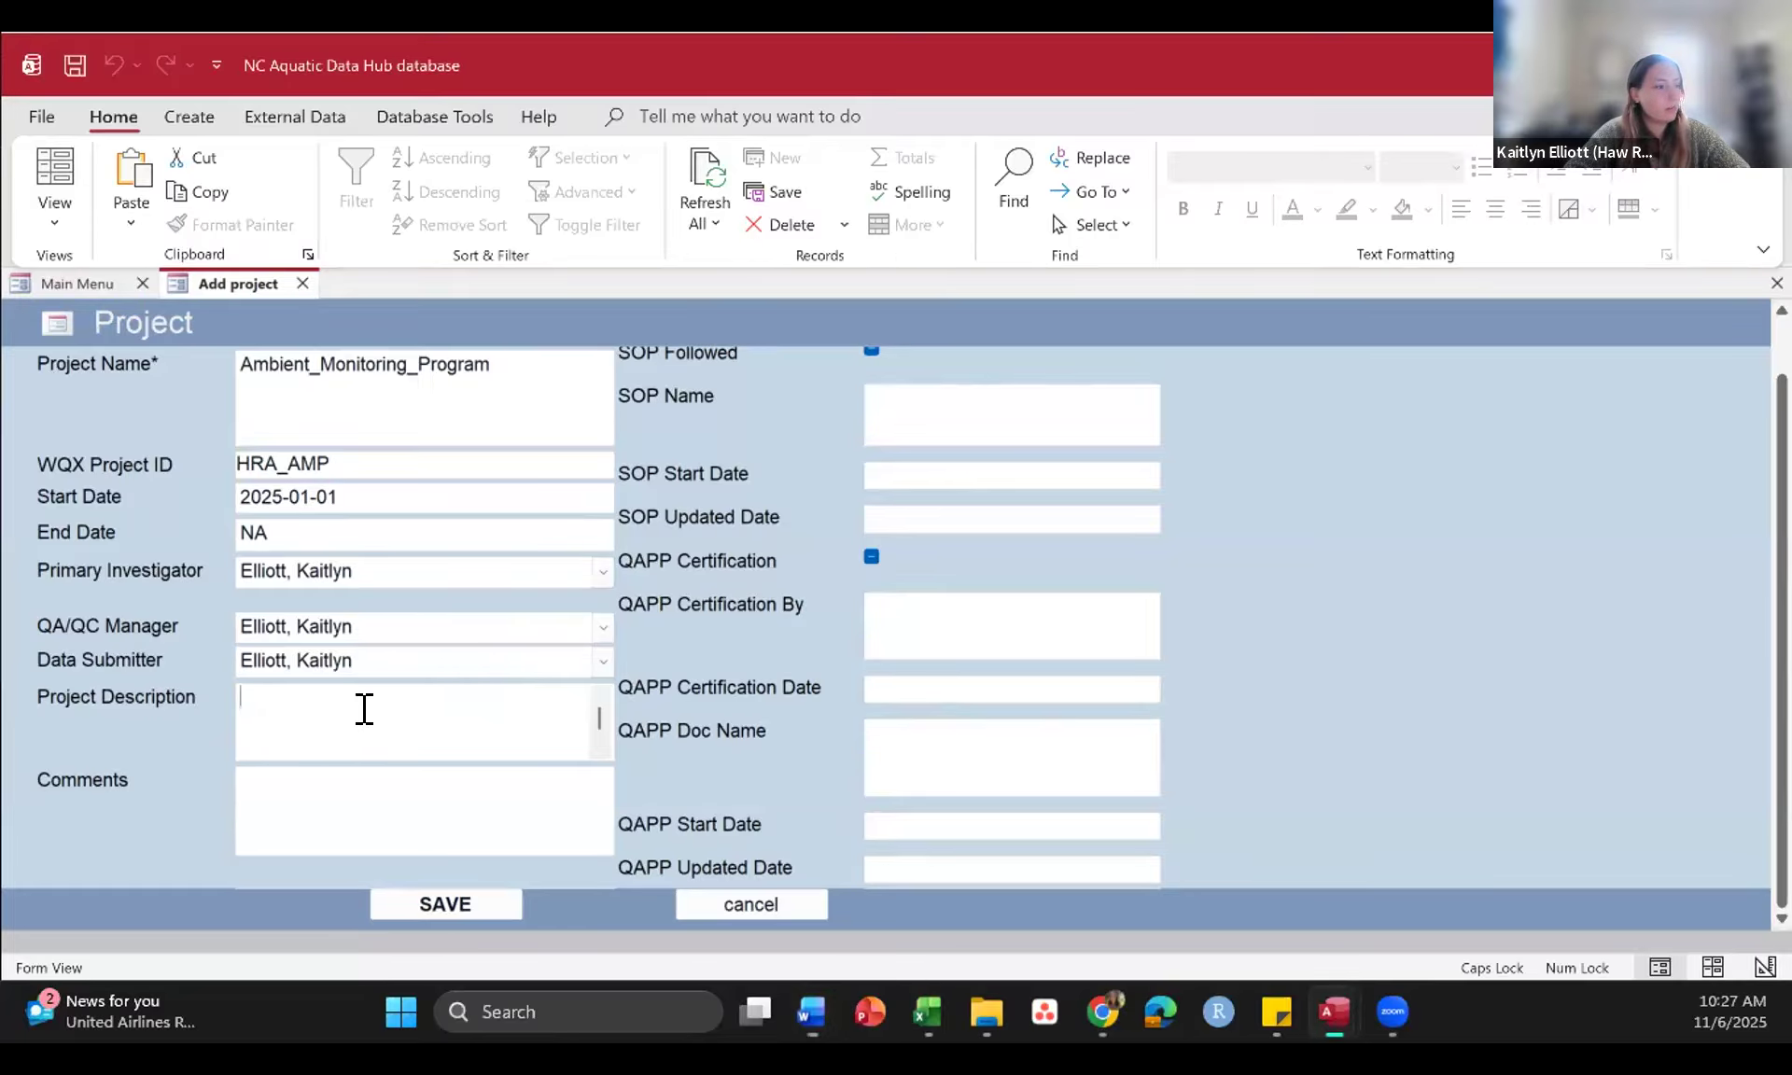
key(ctrl+v)
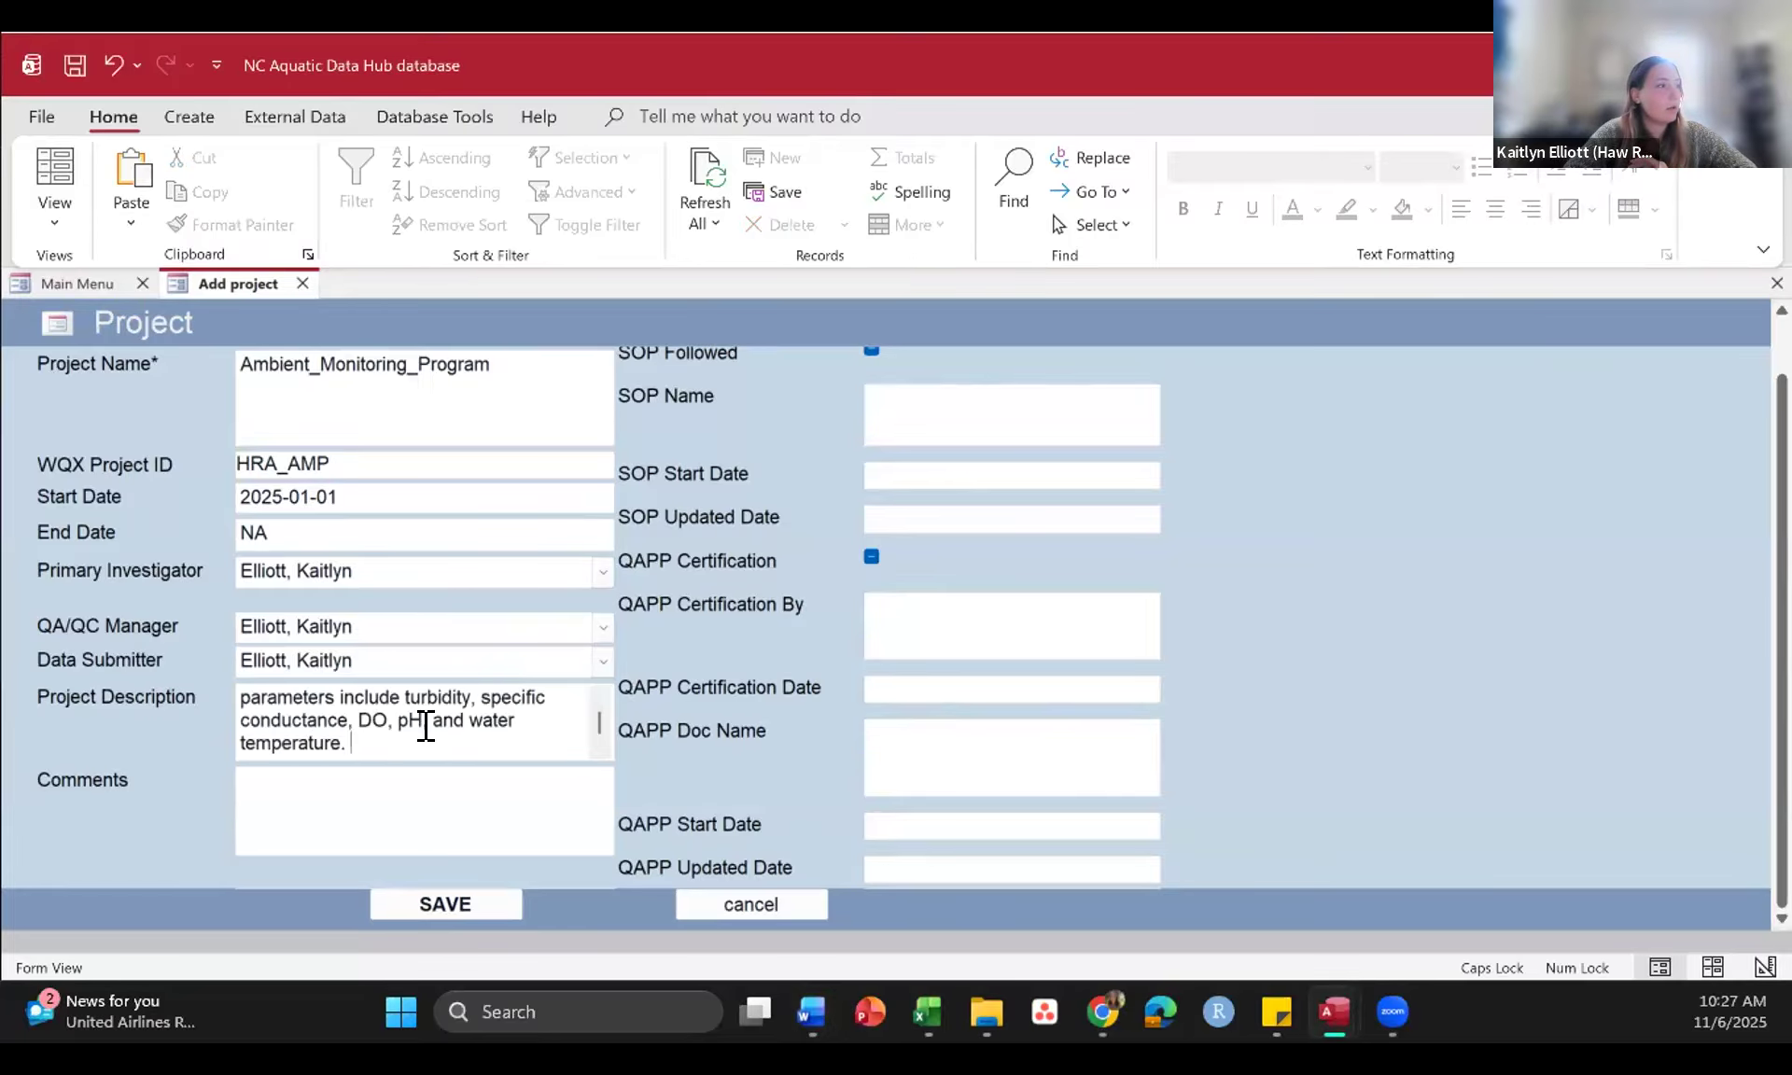
scroll(427, 726, up, 1)
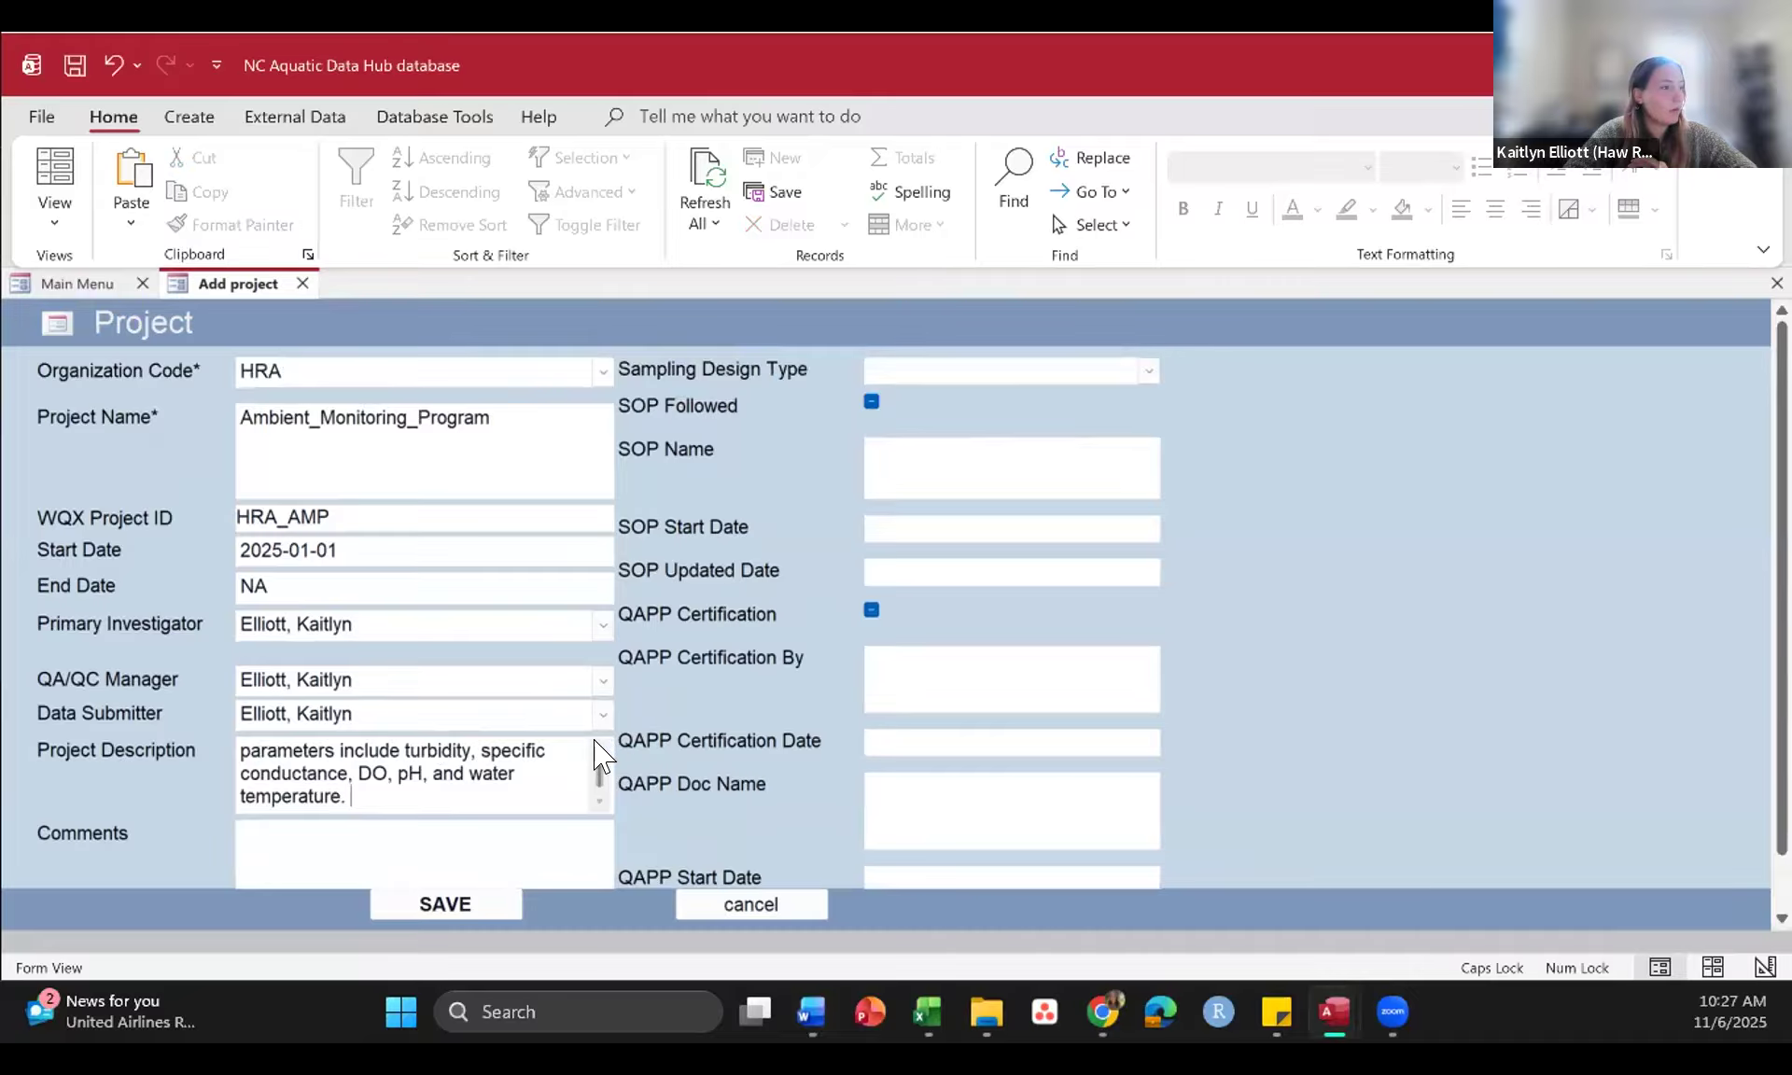
scroll(596, 743, up, 3)
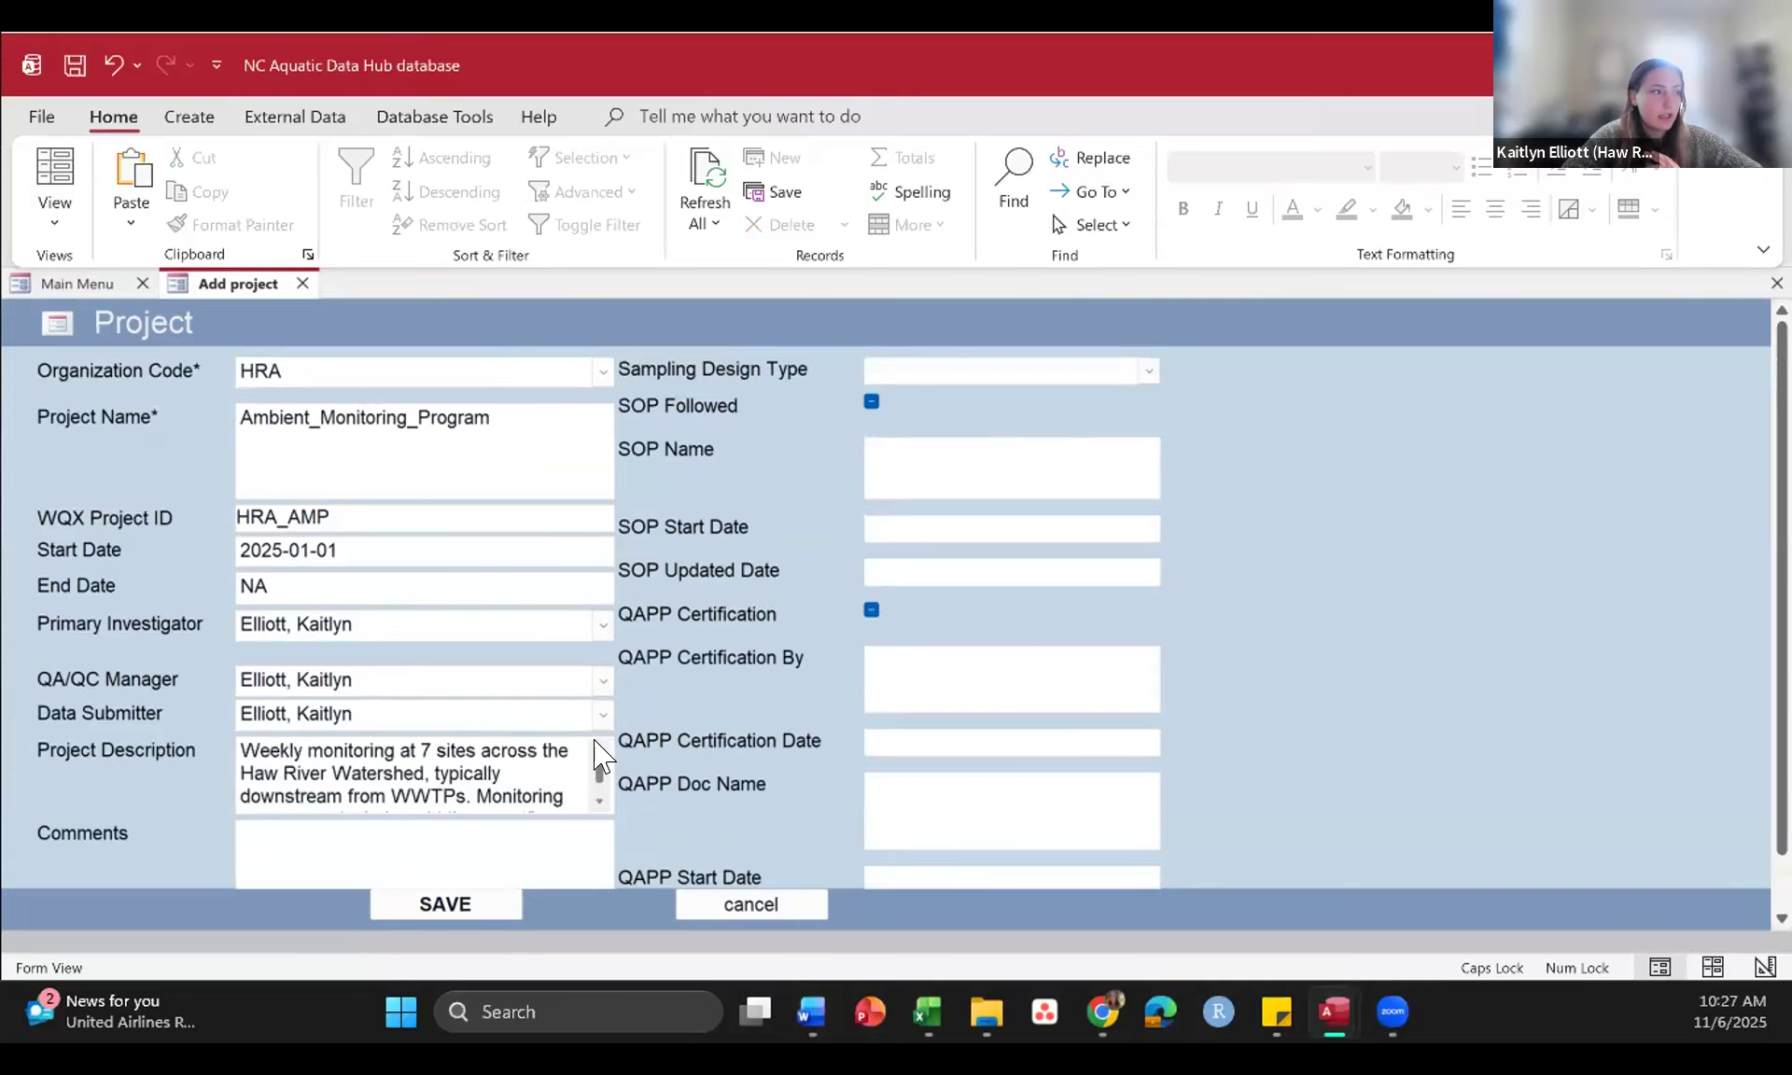
click(597, 800)
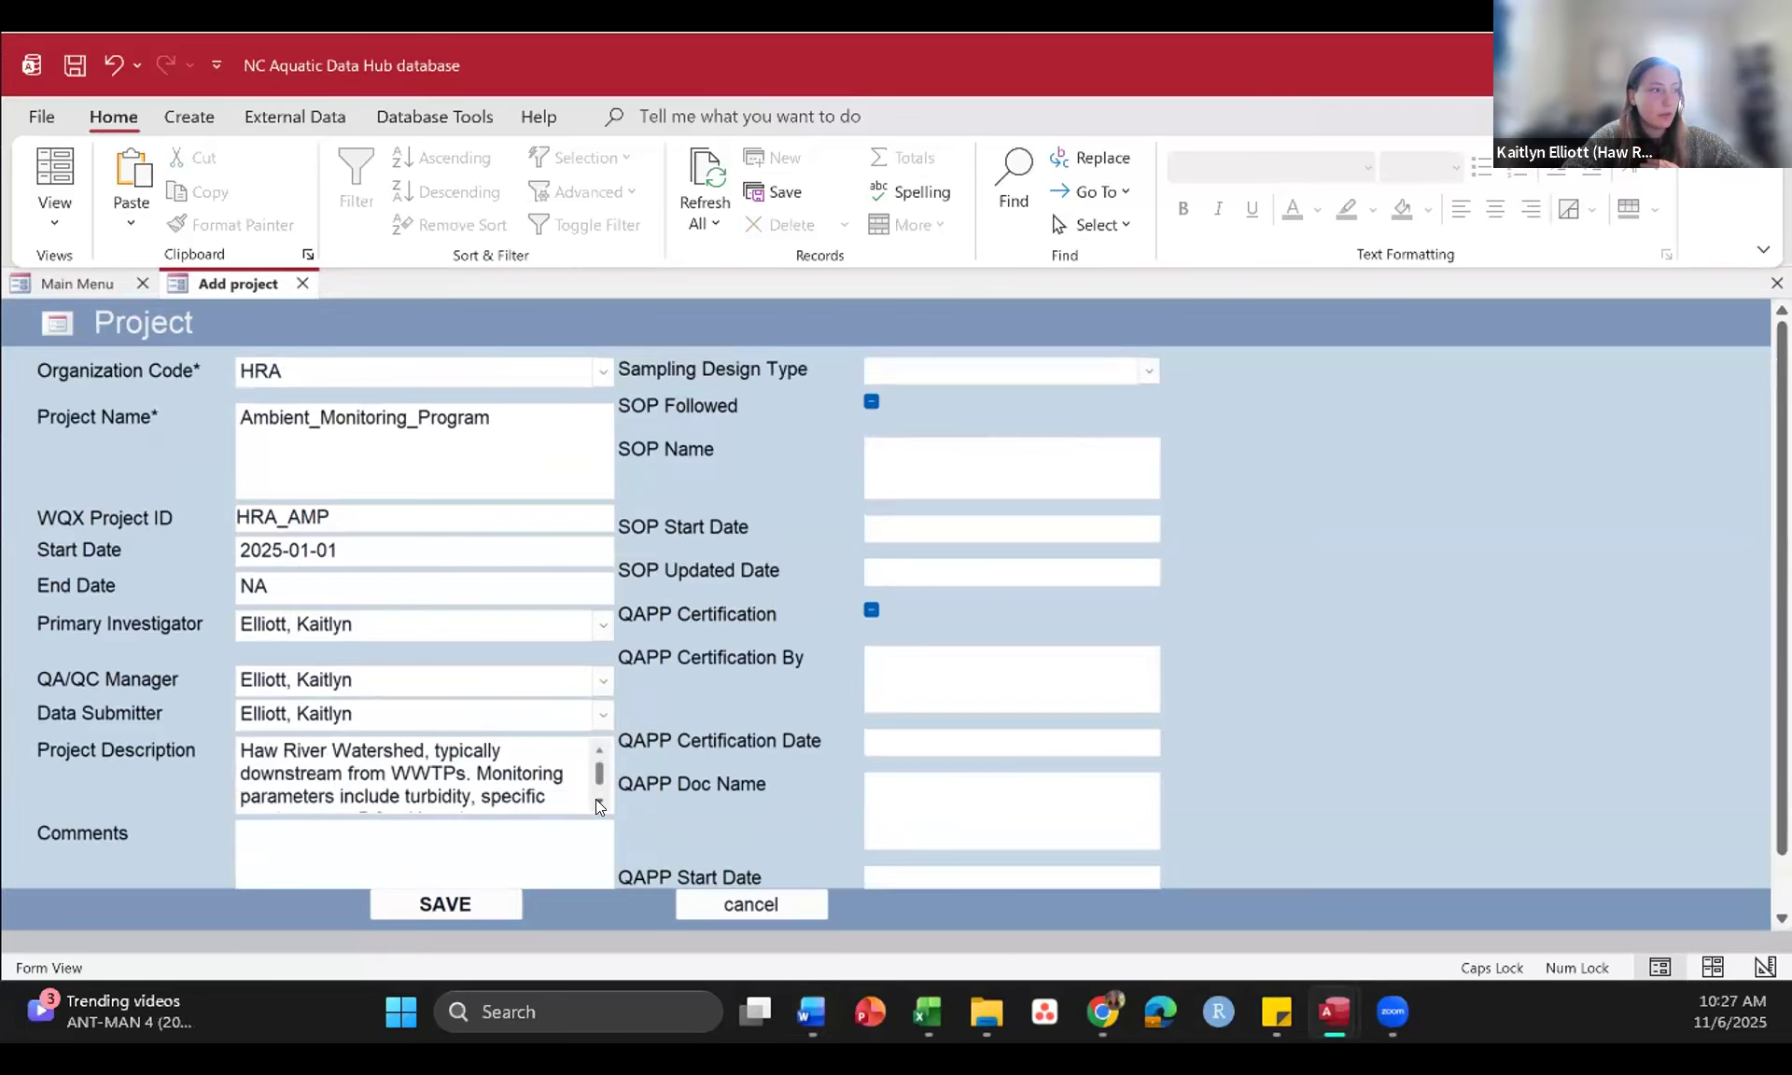
click(597, 800)
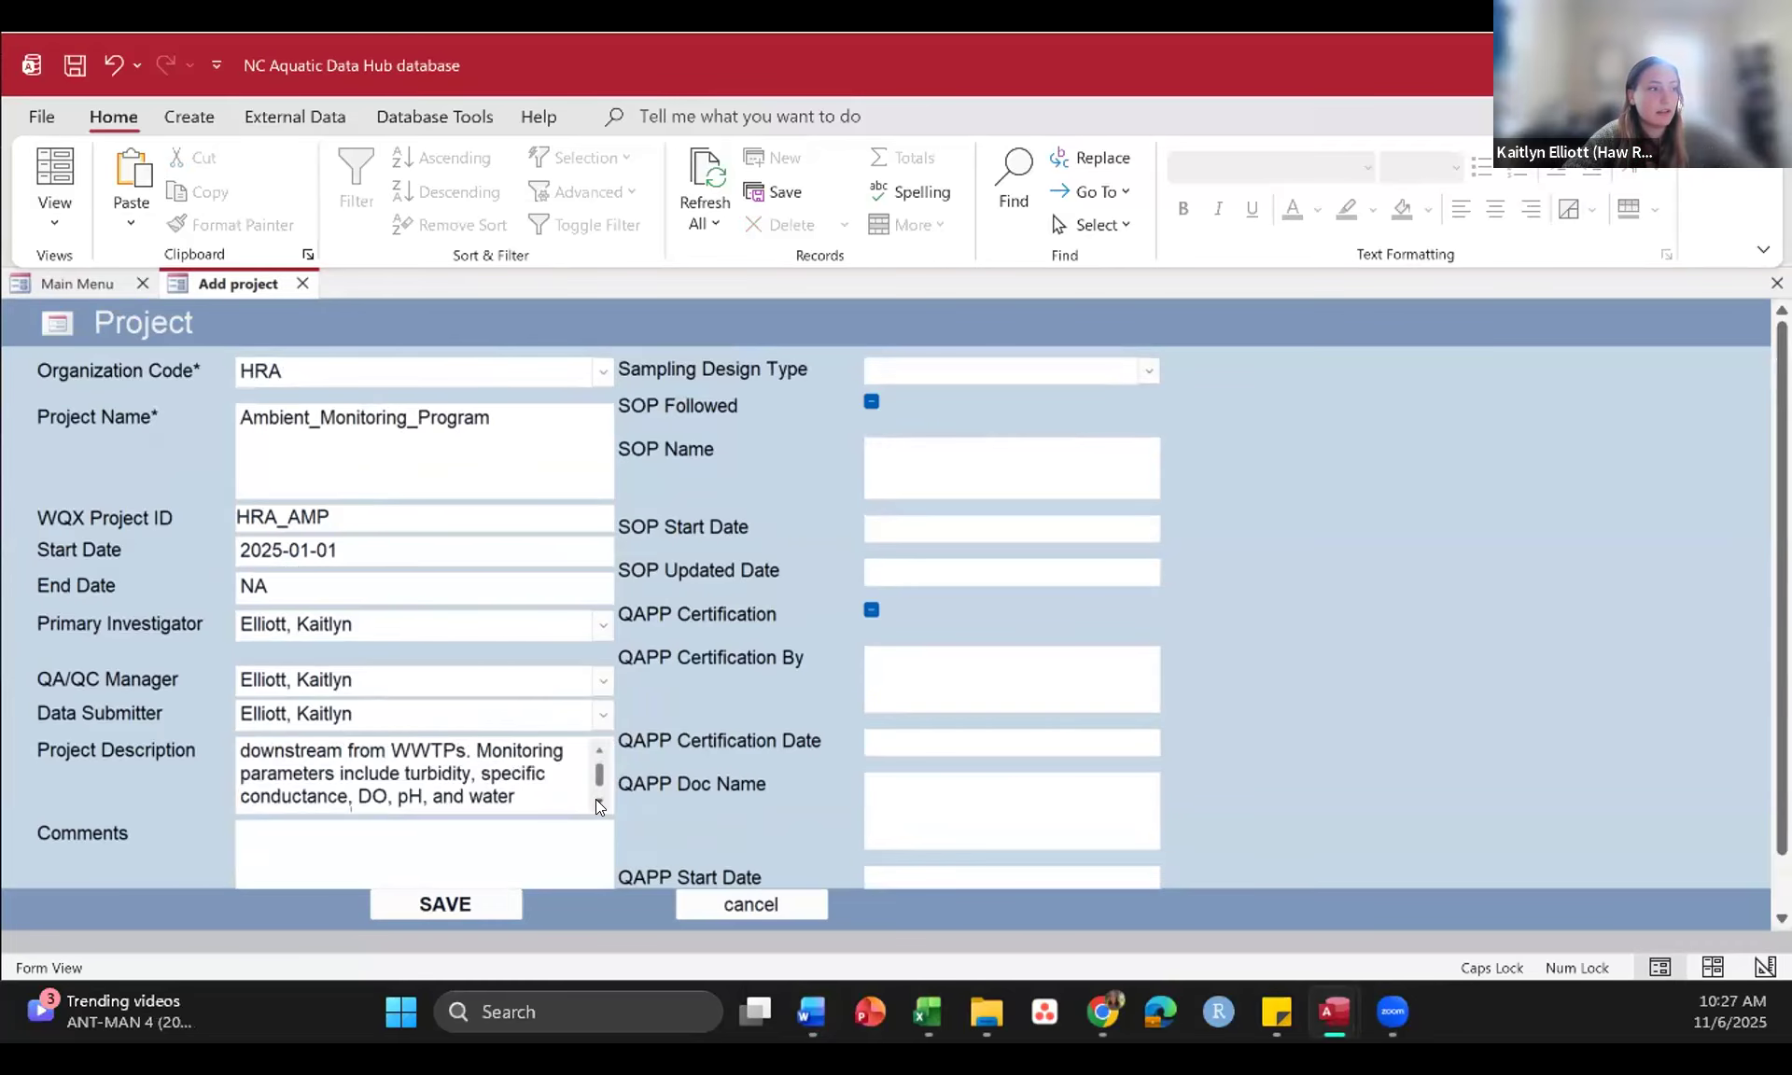
click(596, 800)
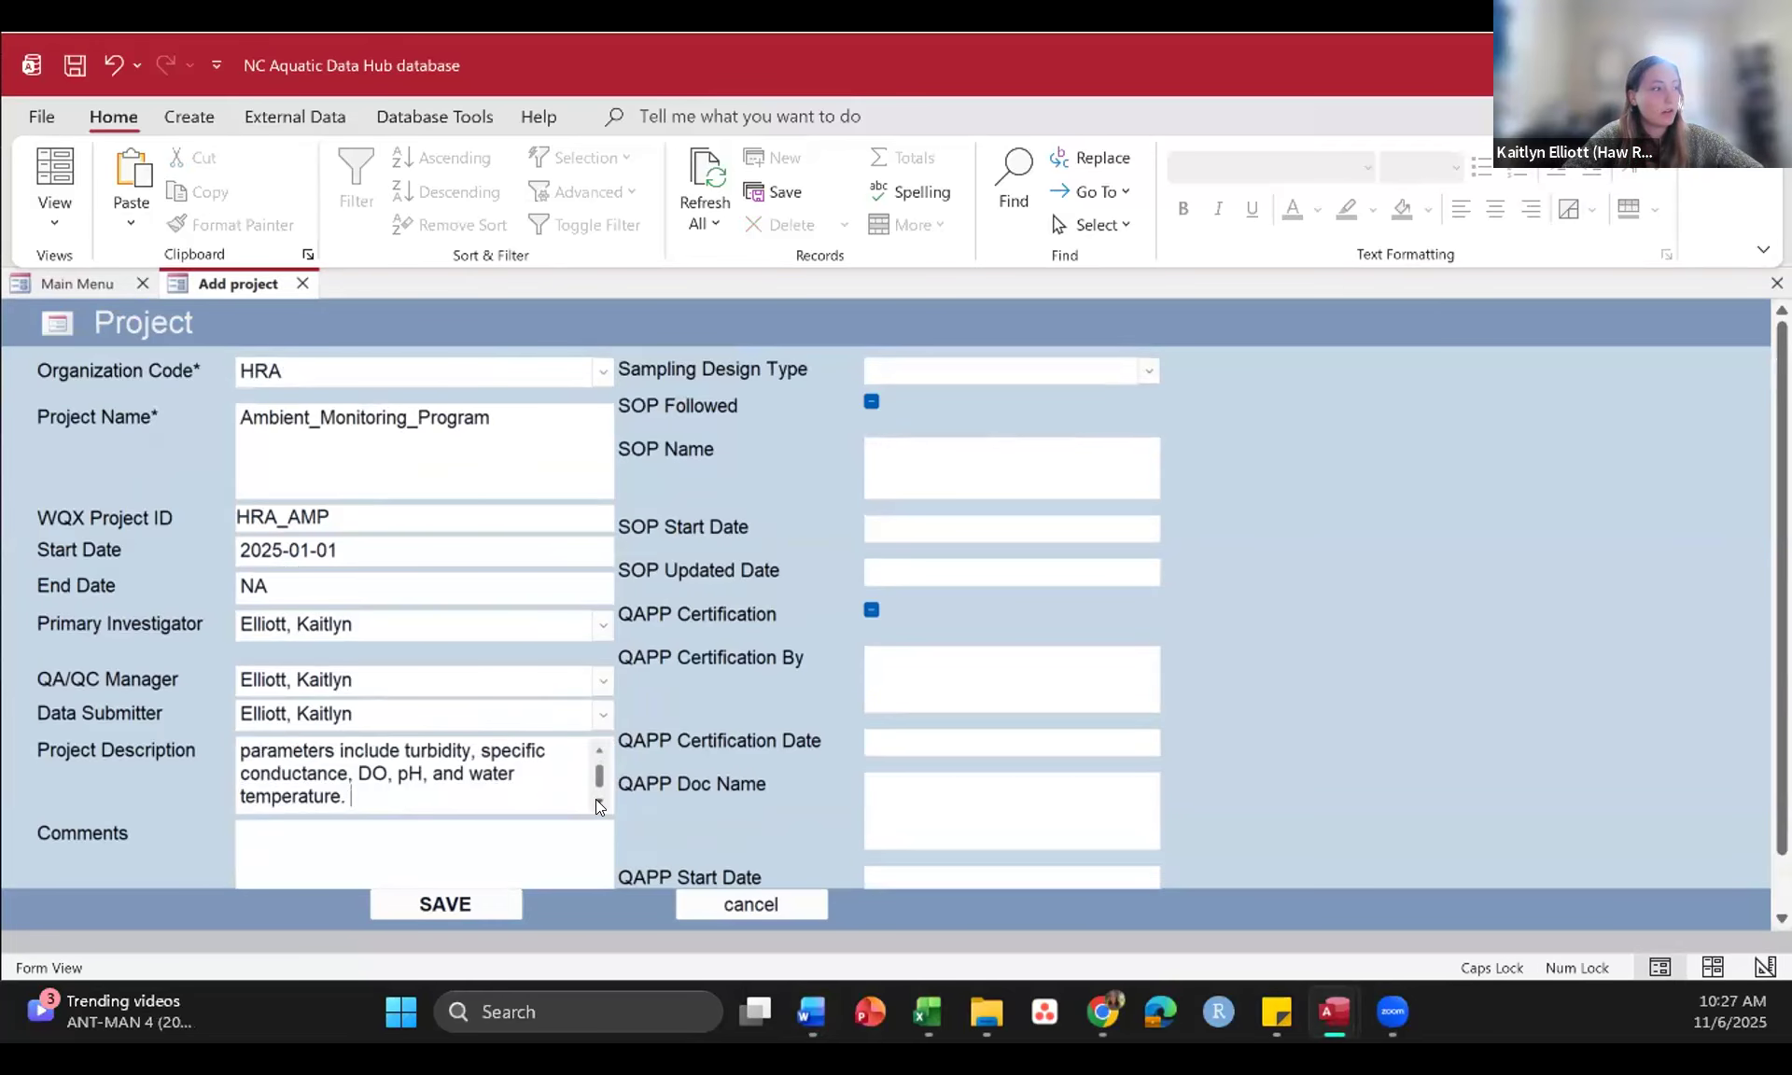
click(597, 800)
Step: Set the project's Sampling Design Type to Targeted
scroll(385, 812, down, 1)
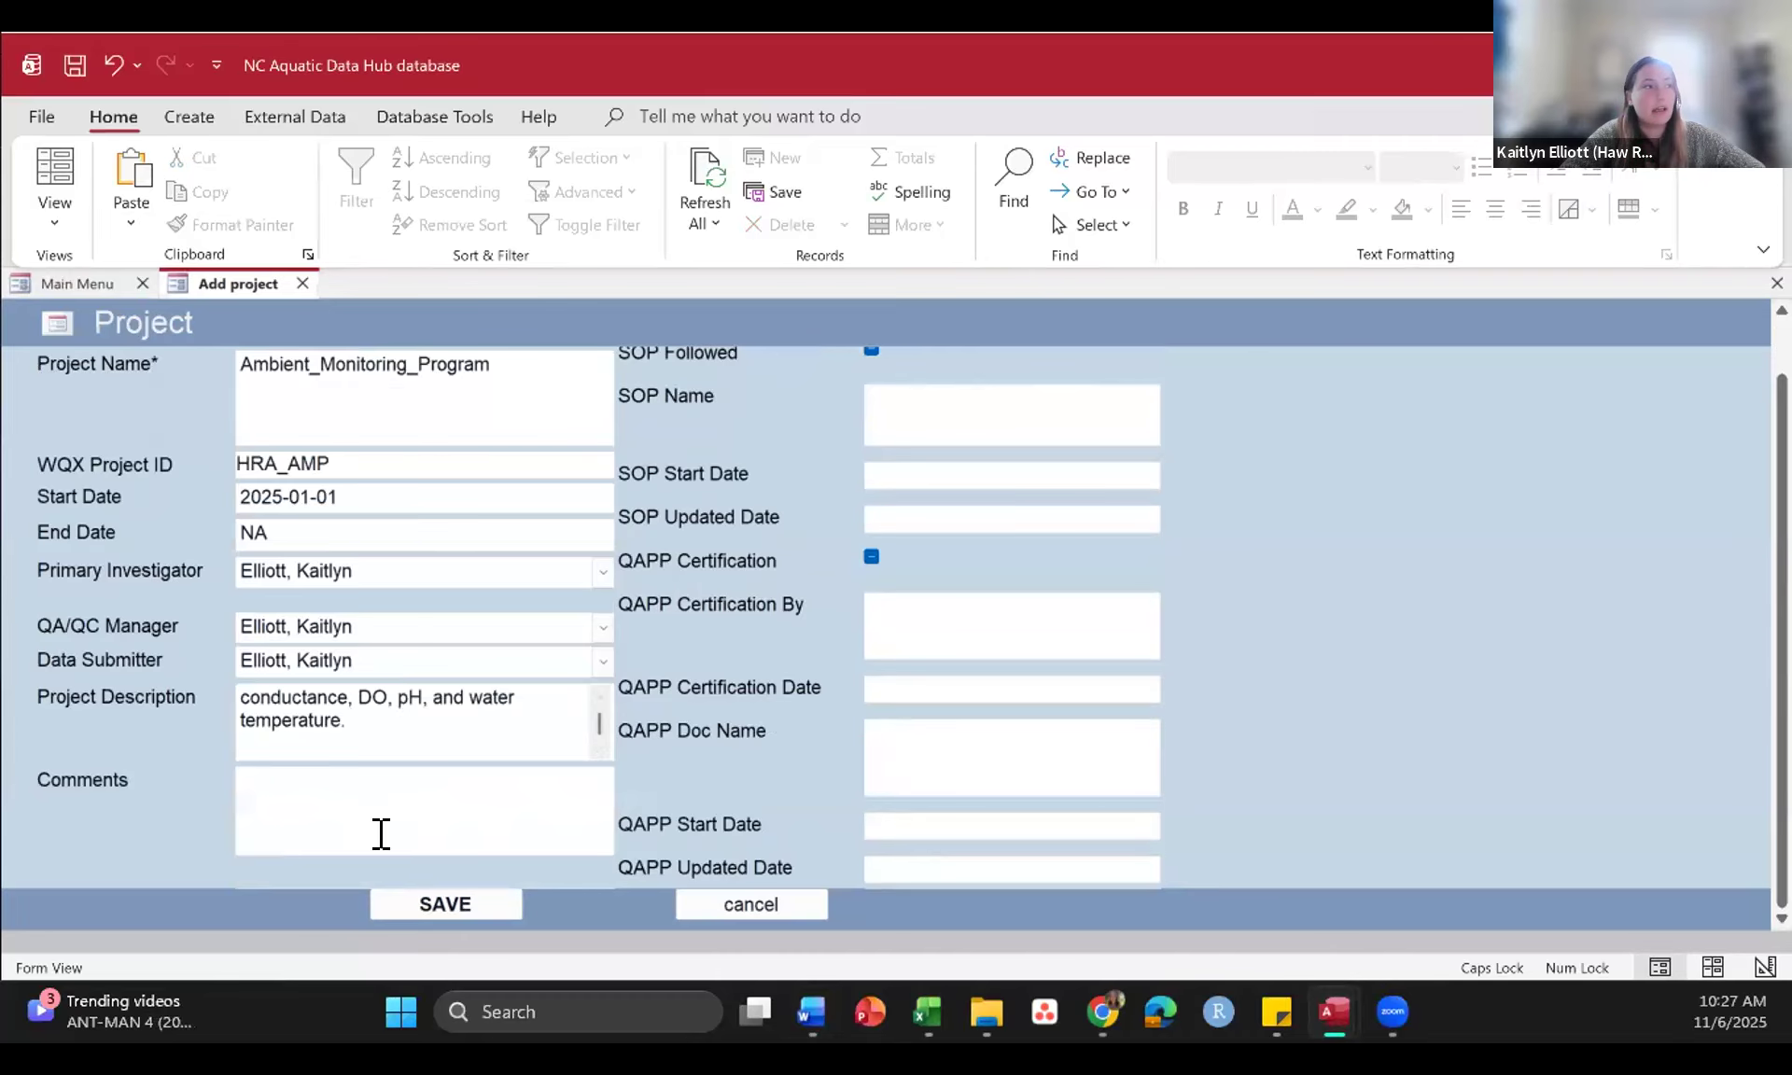
scroll(1022, 457, up, 1)
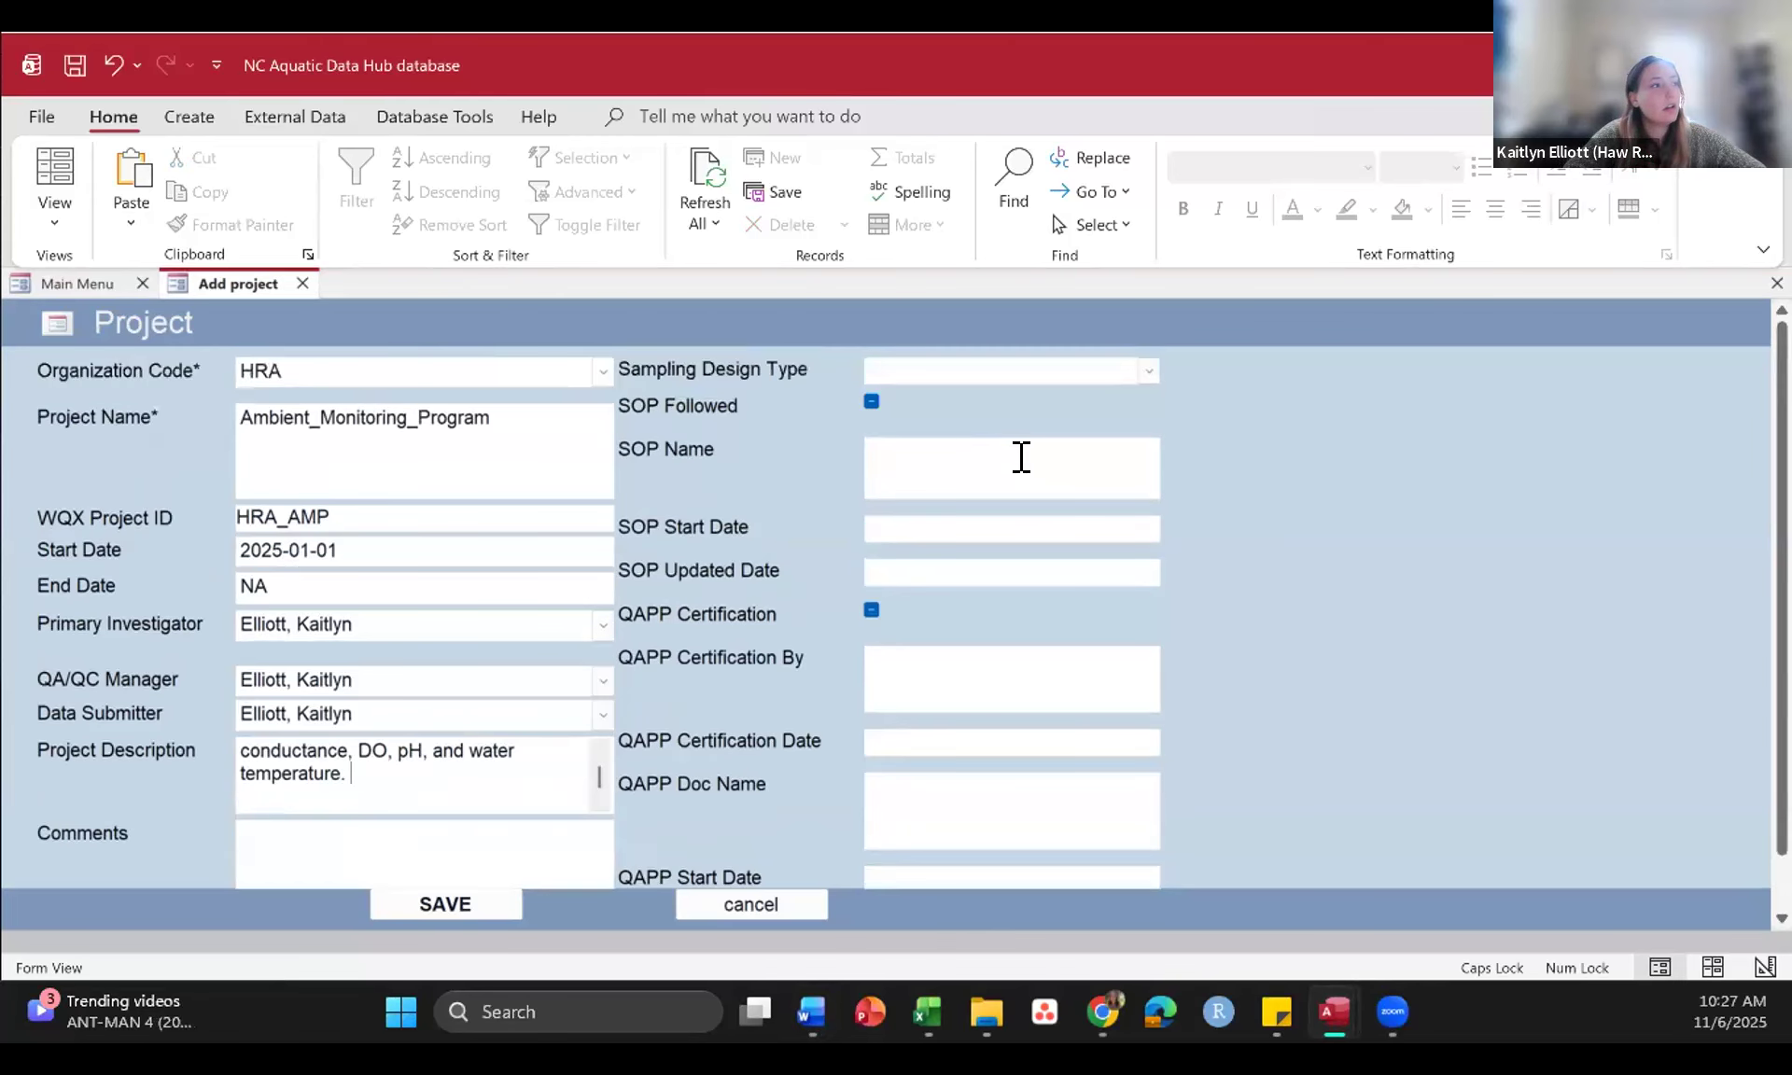
click(1146, 370)
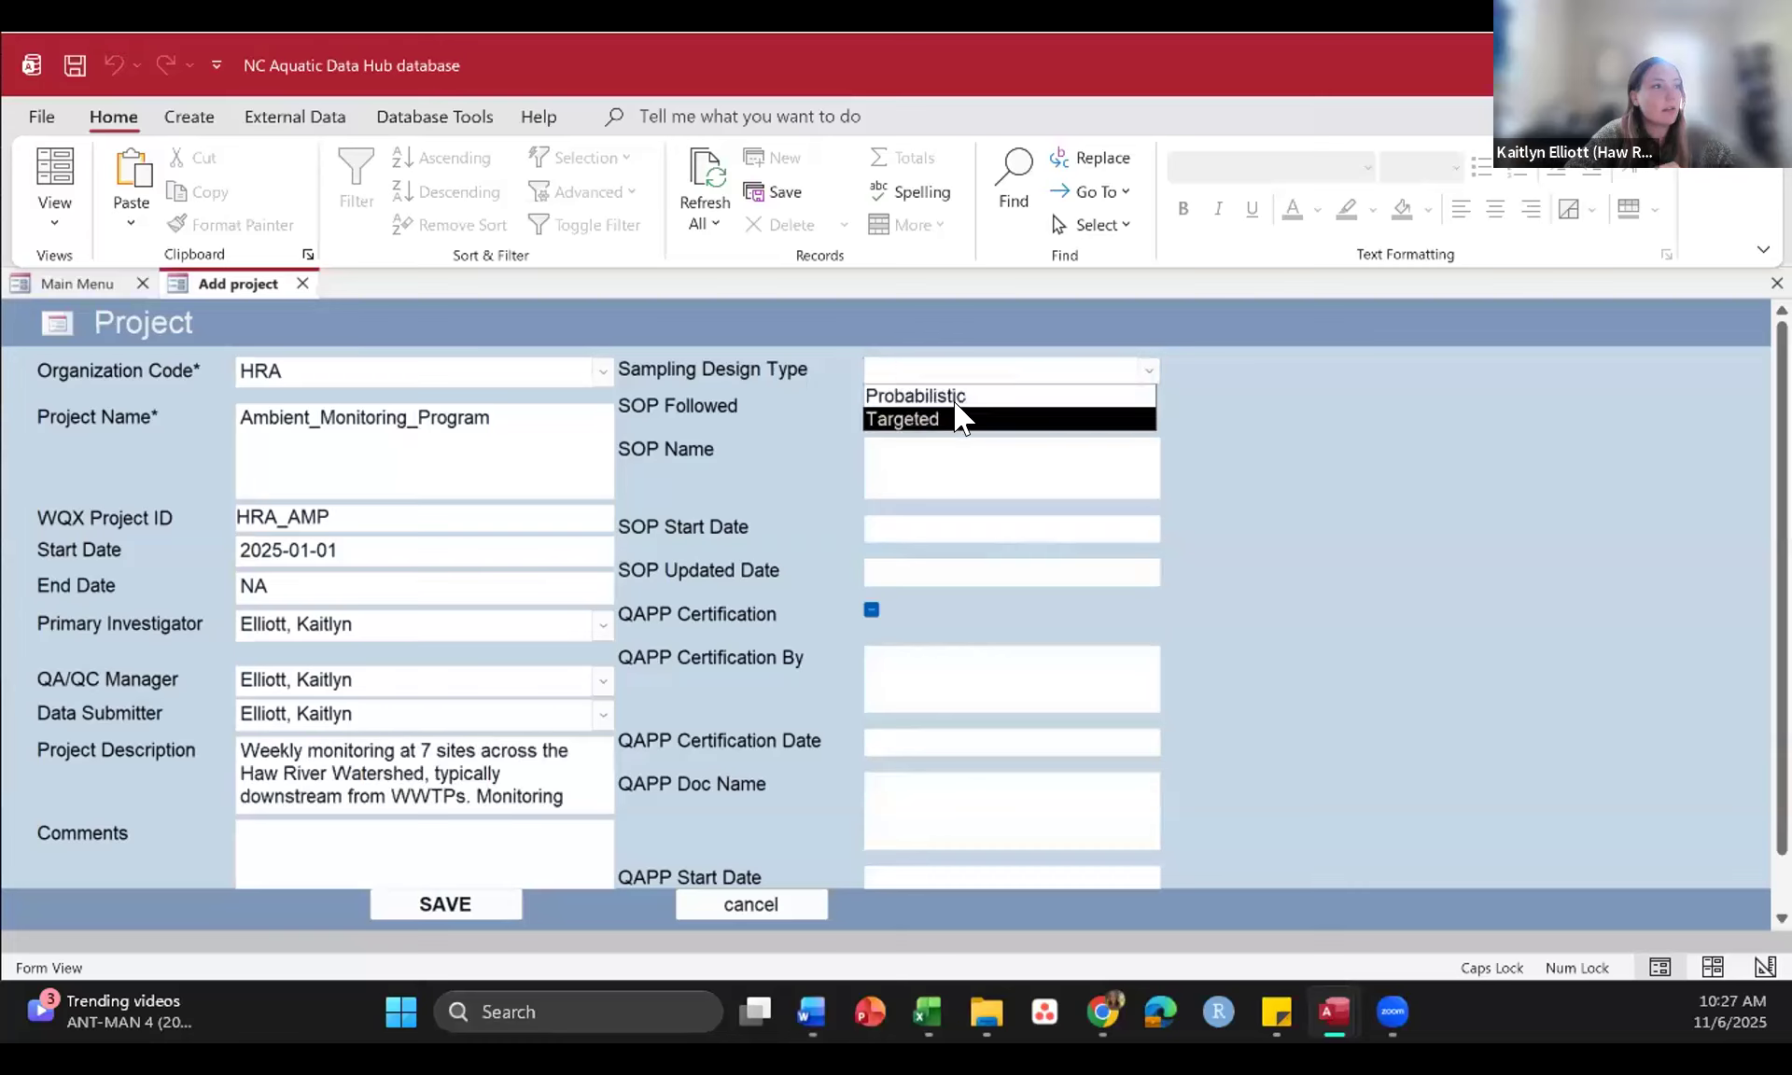
click(962, 419)
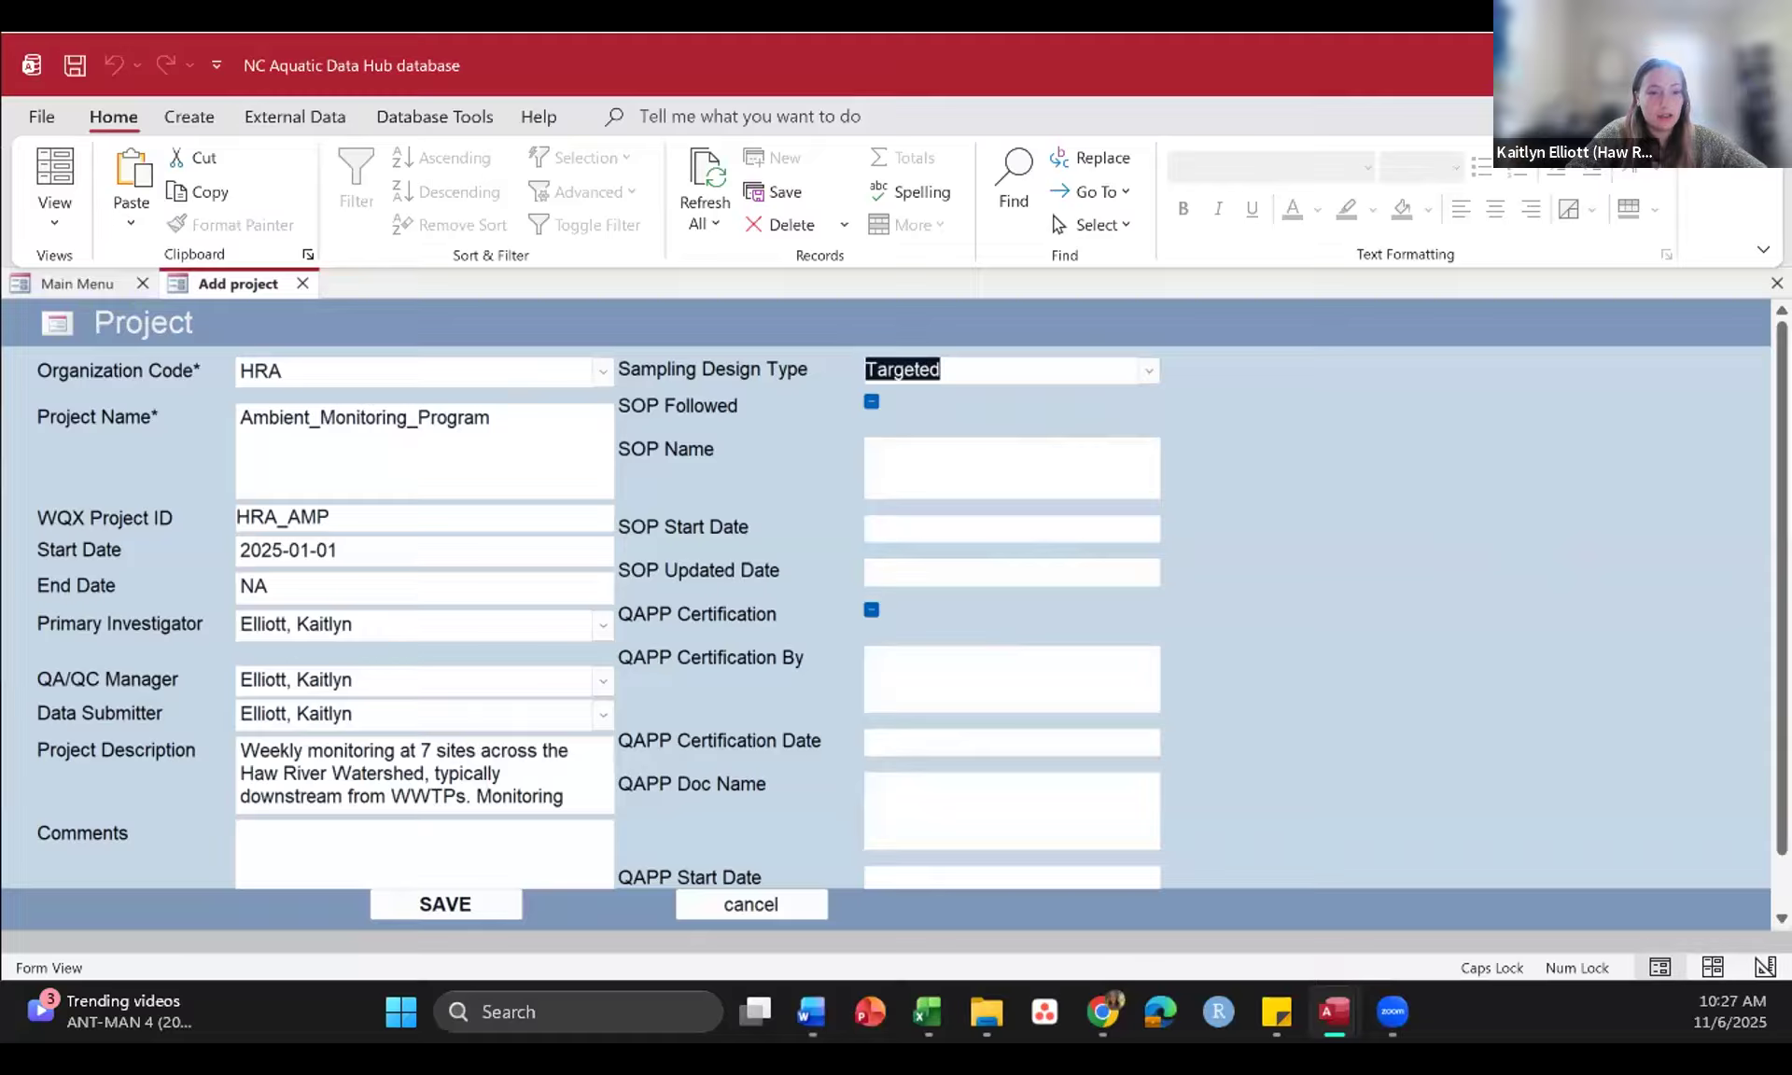
Step: Copy "Haw River Assembly Water Quality Monitoring Quality Assurance Project Plan (QAPP)" from the Word document into the SOP Name
key(alt+Tab)
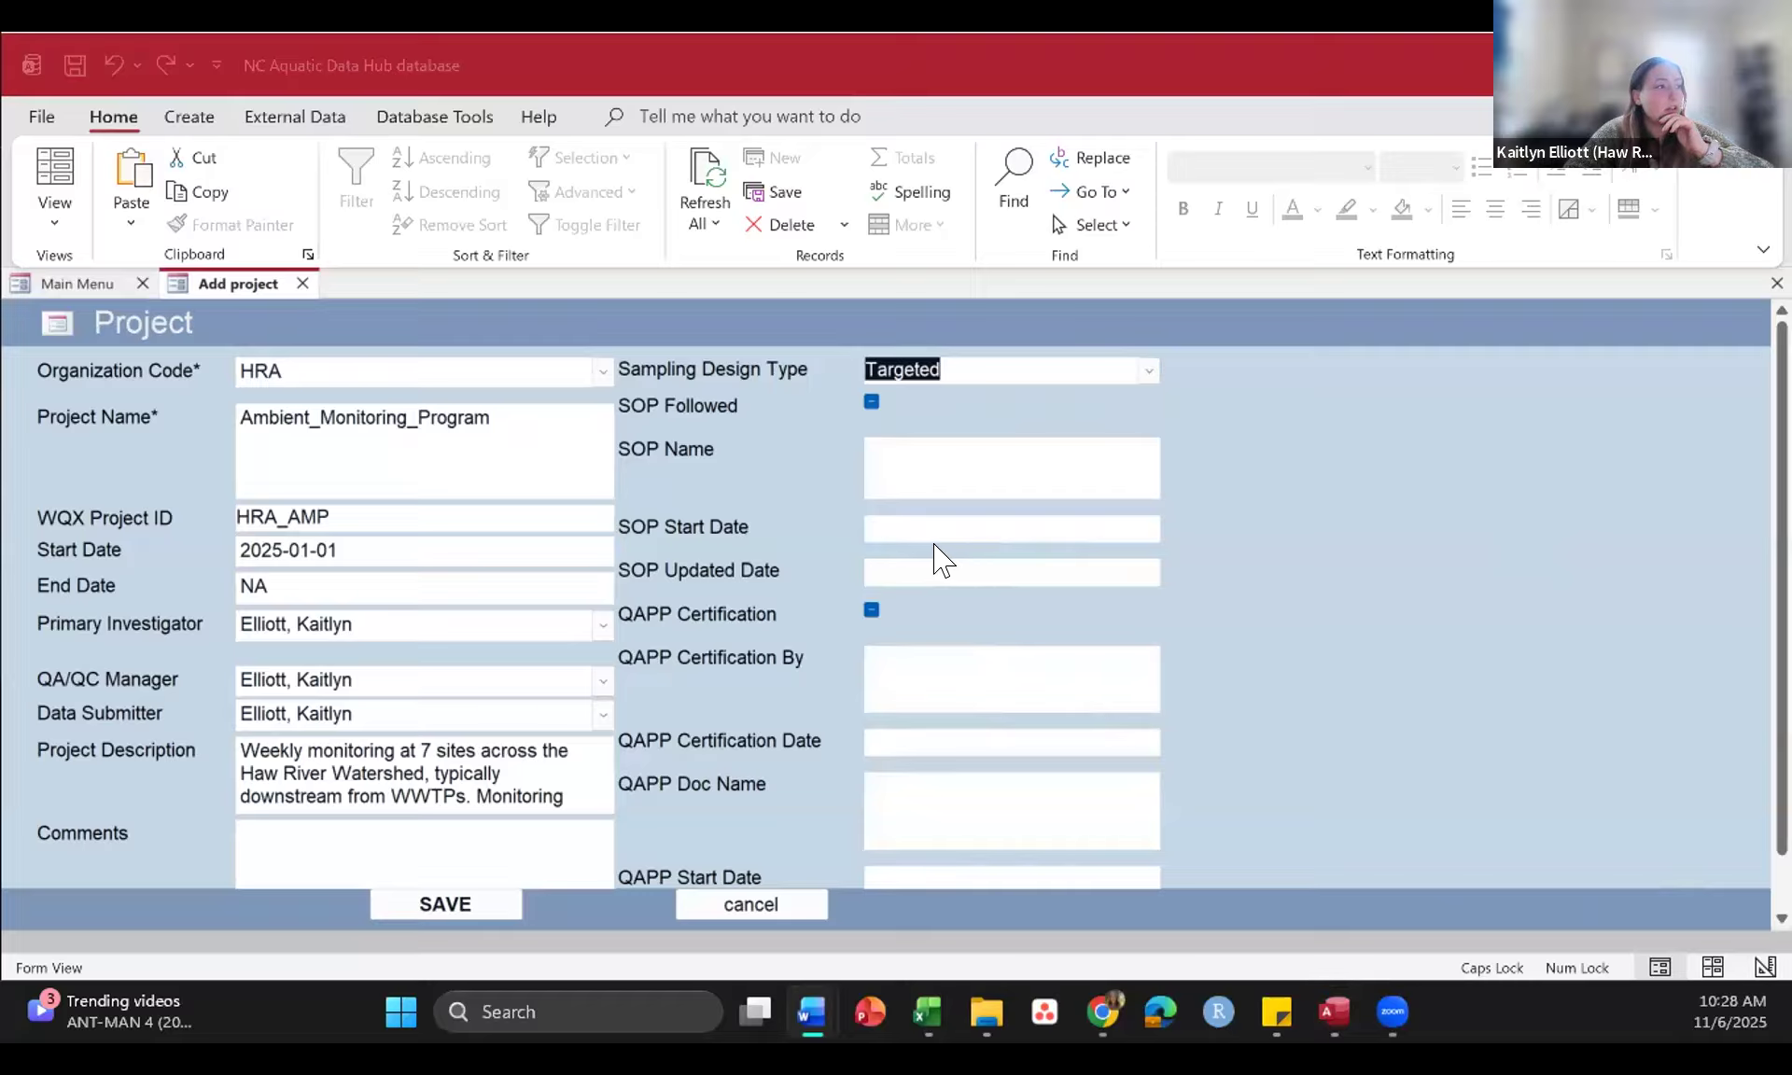
click(919, 441)
text(Quality Assurance Project Plan (QAPP))
key(BackSpace)
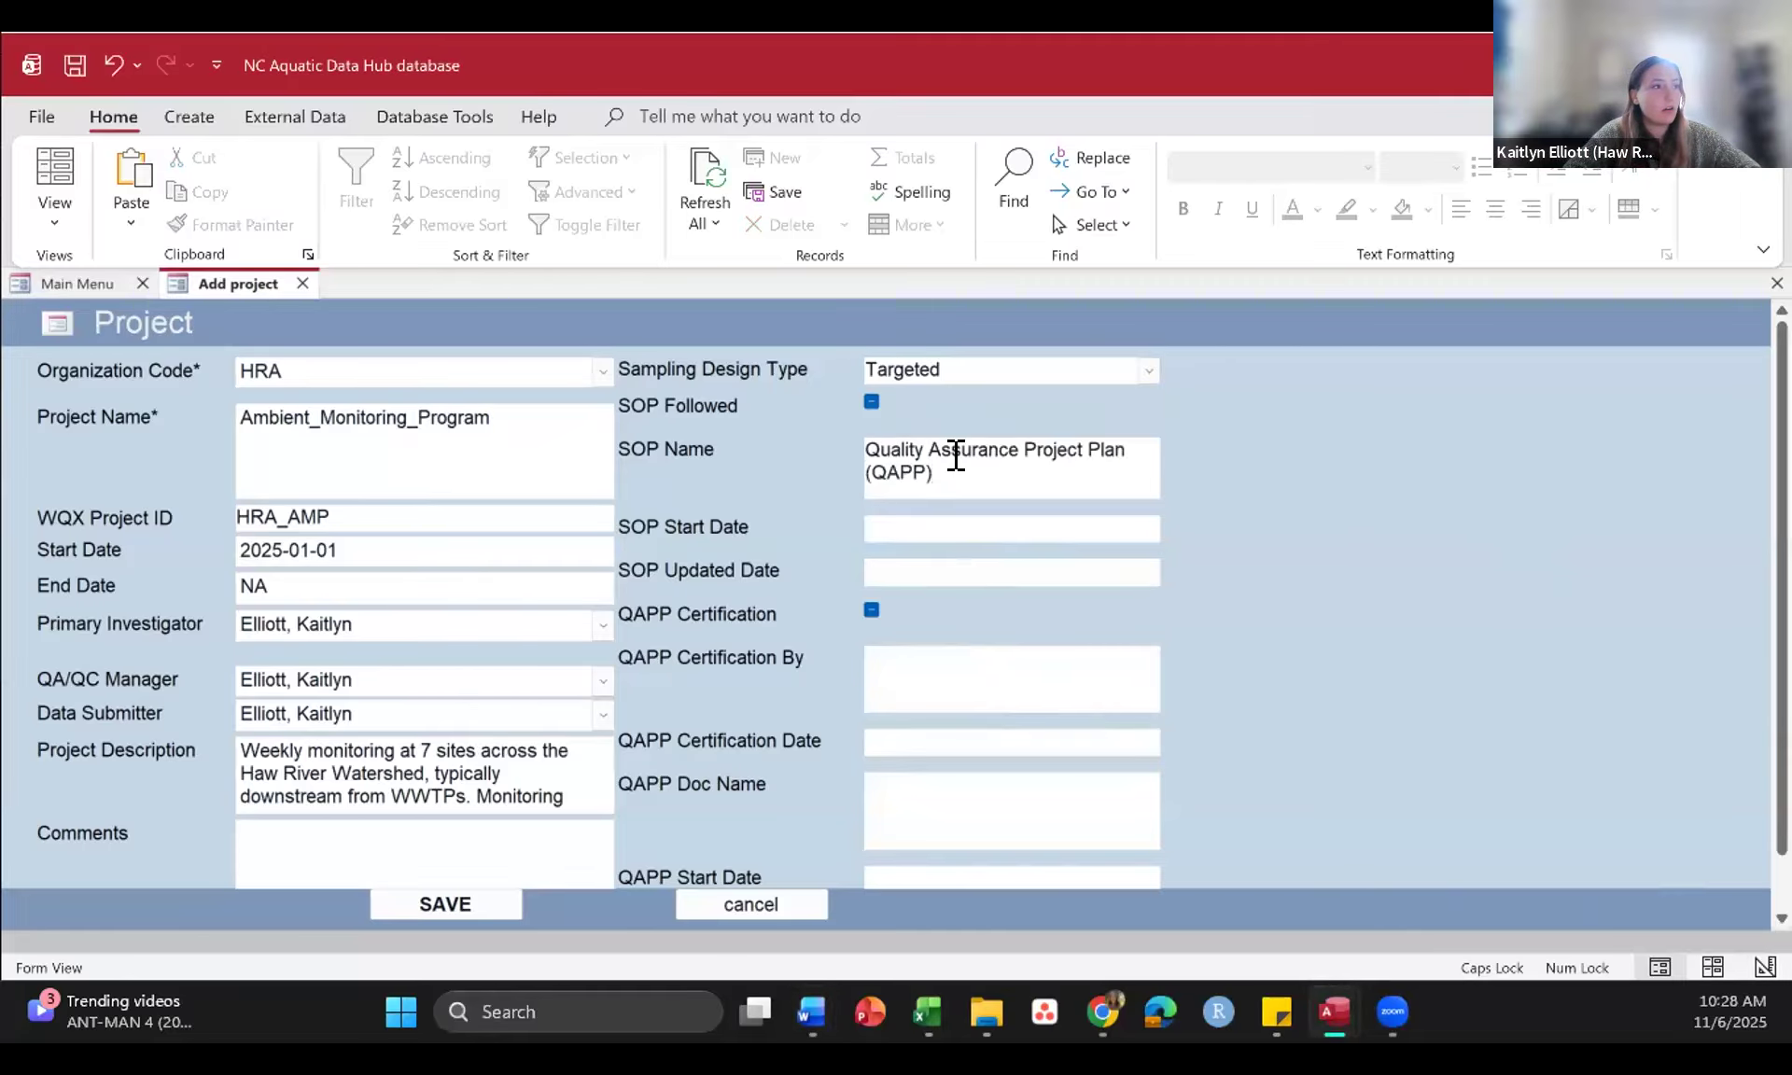
scroll(956, 456, up, 1)
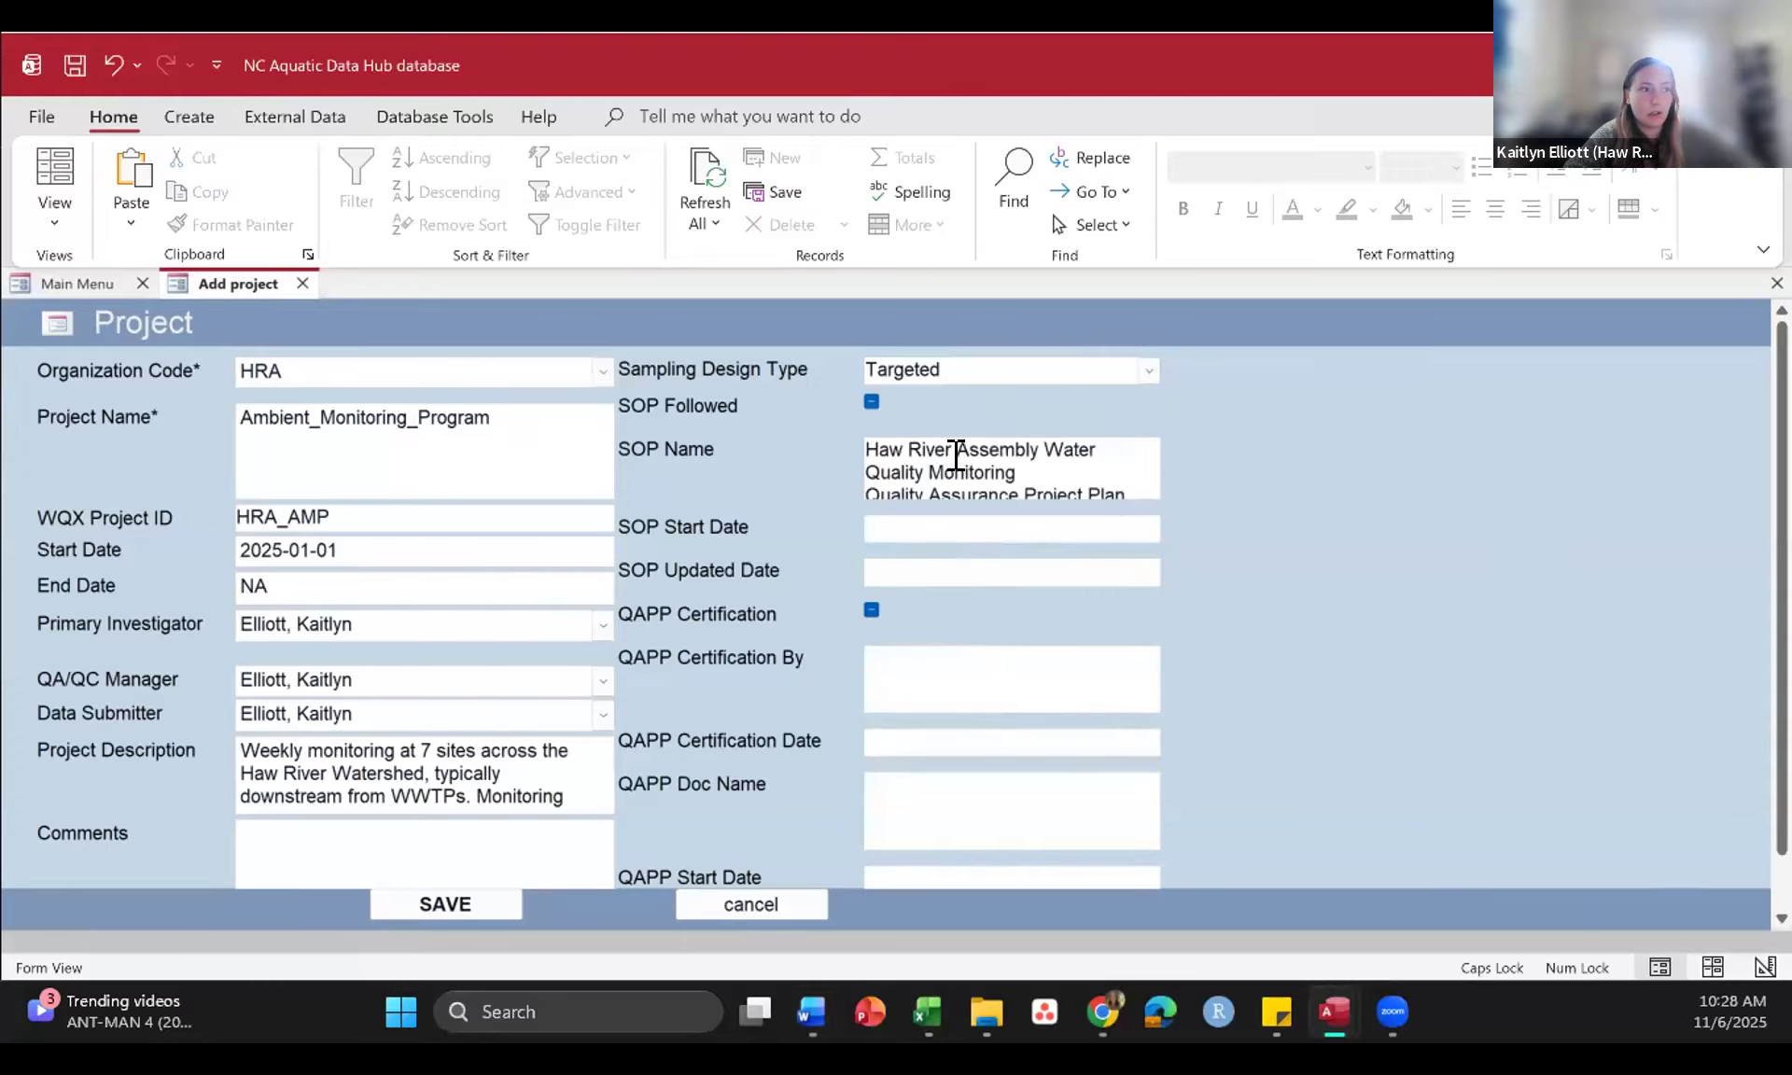
Step: Set the SOP Start Date to 2025-01-01
scroll(956, 455, down, 1)
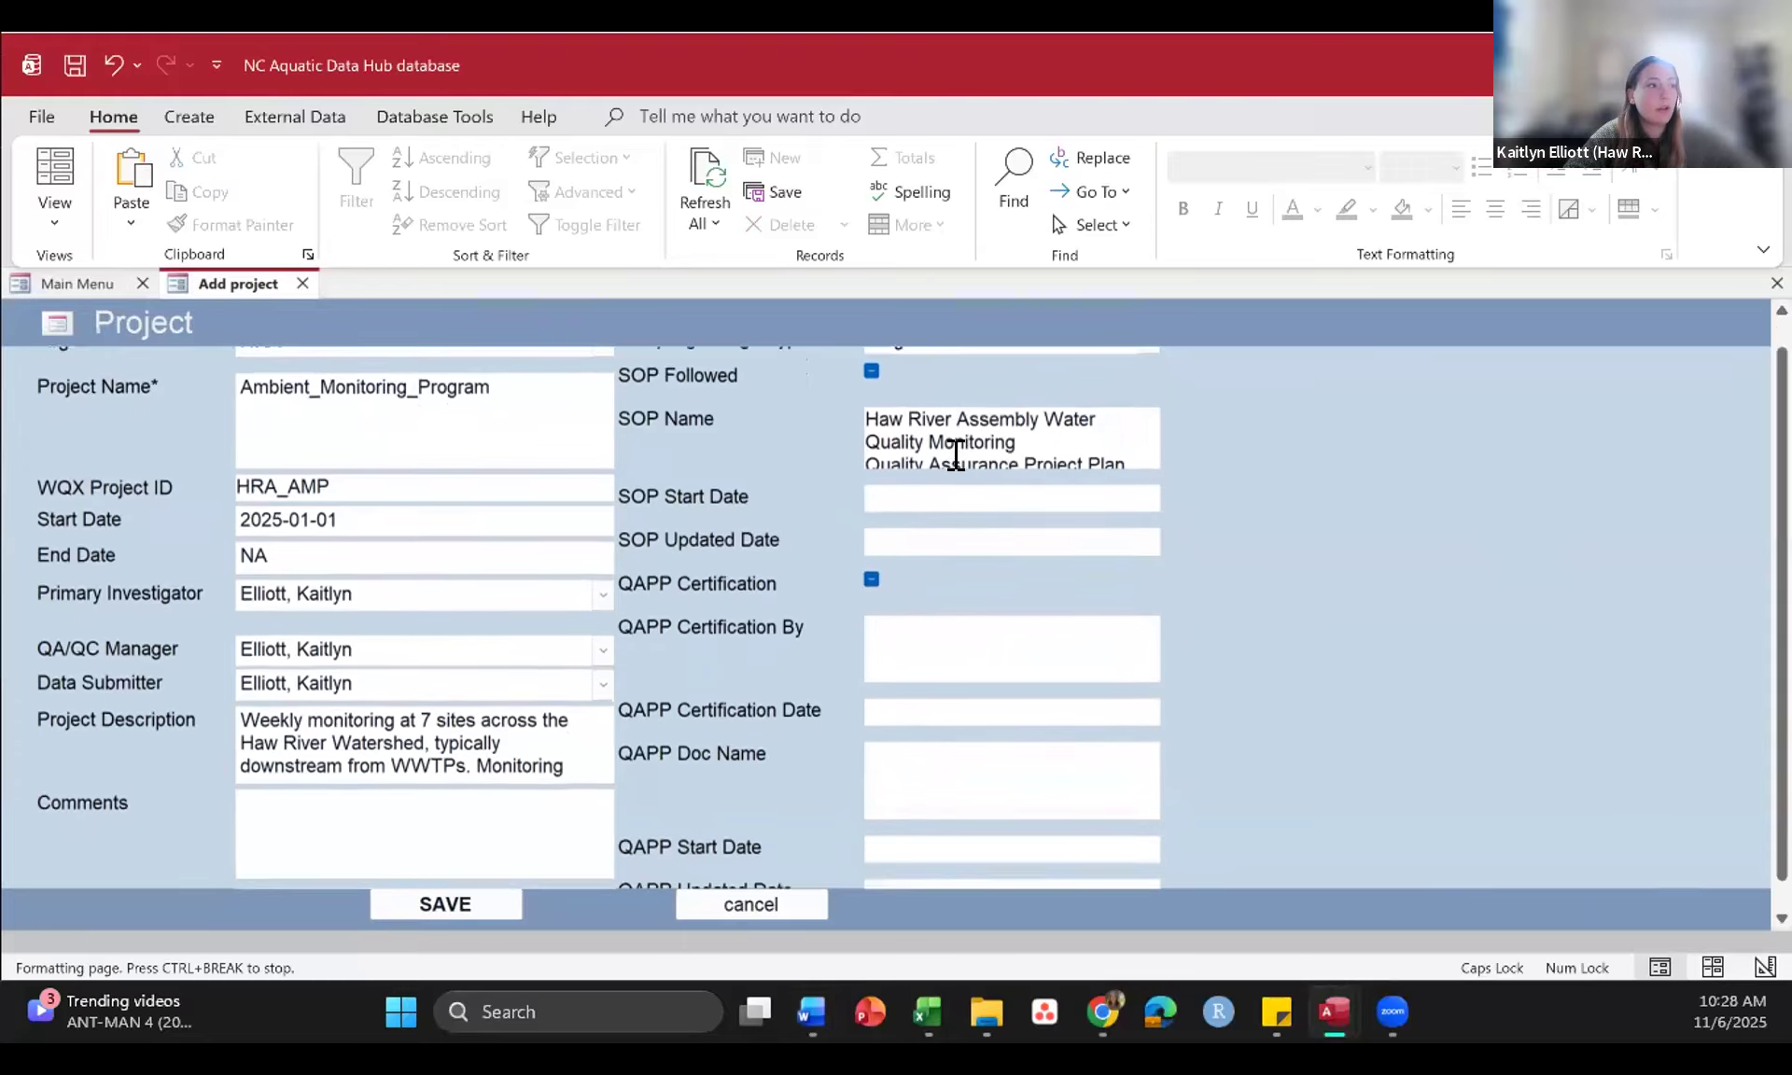
click(939, 464)
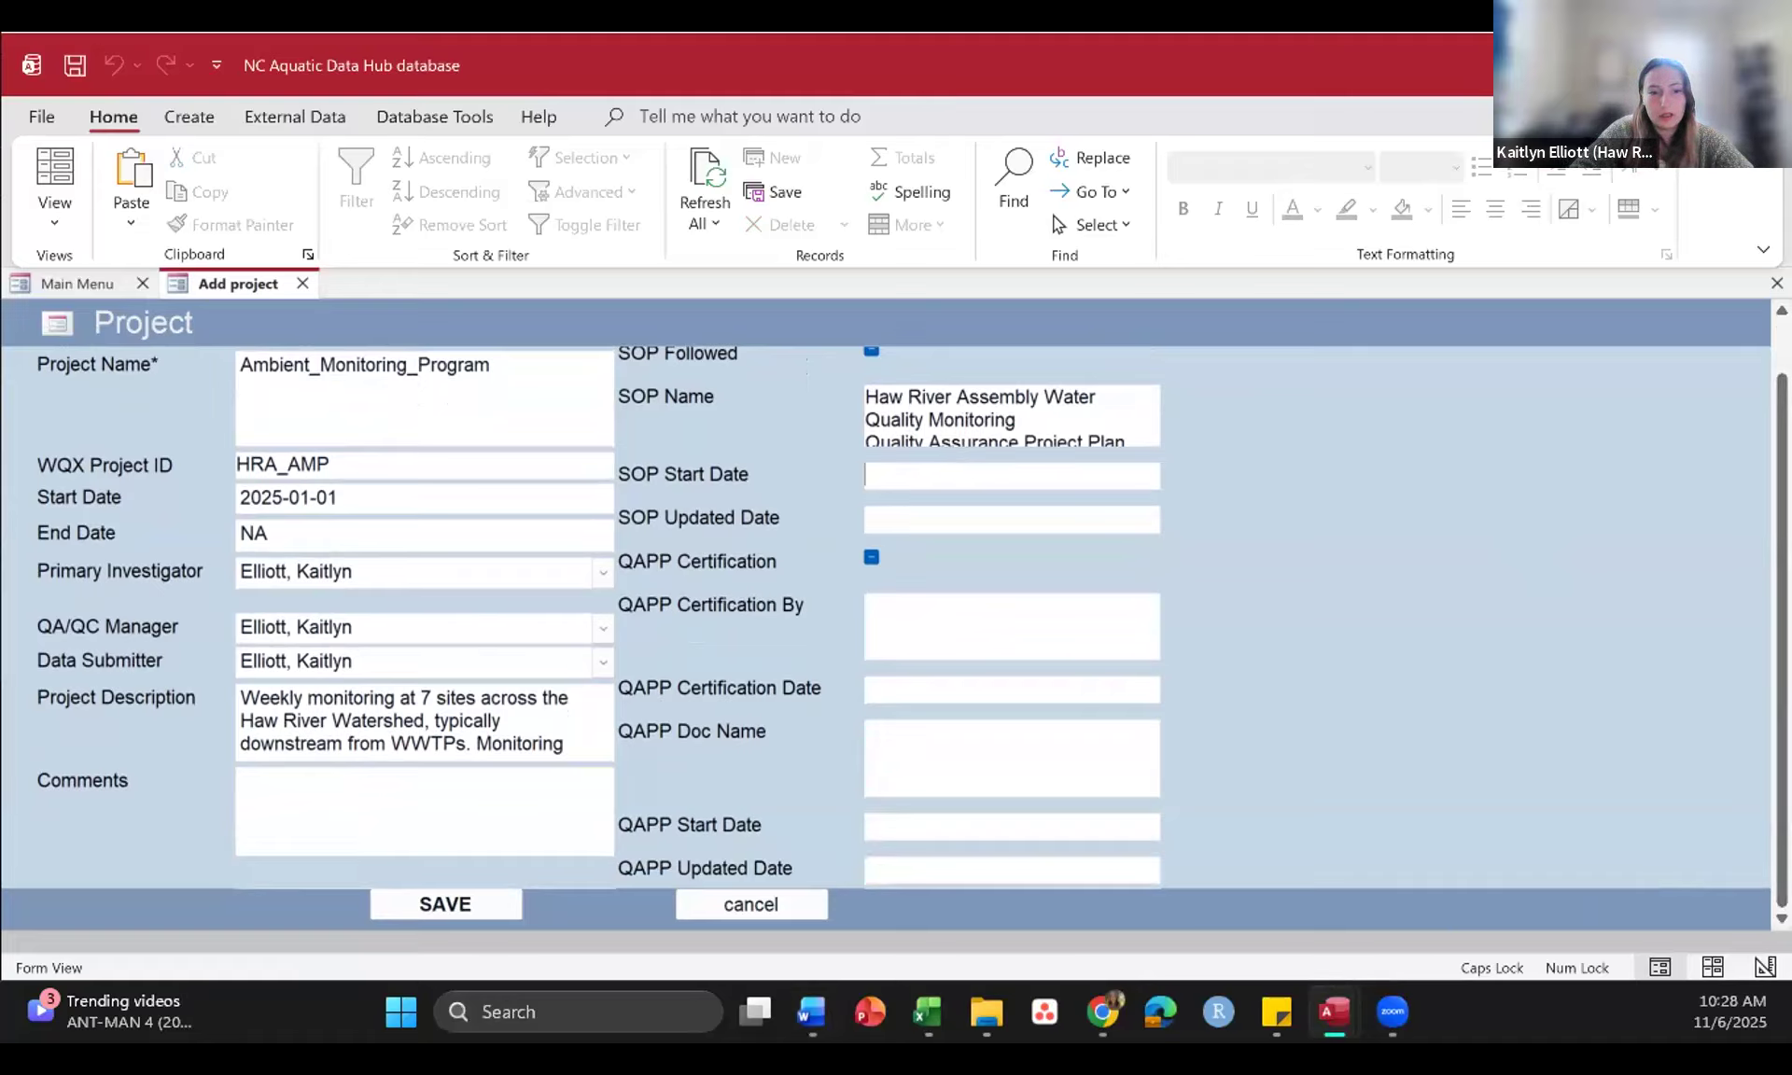
text(2025-01-01)
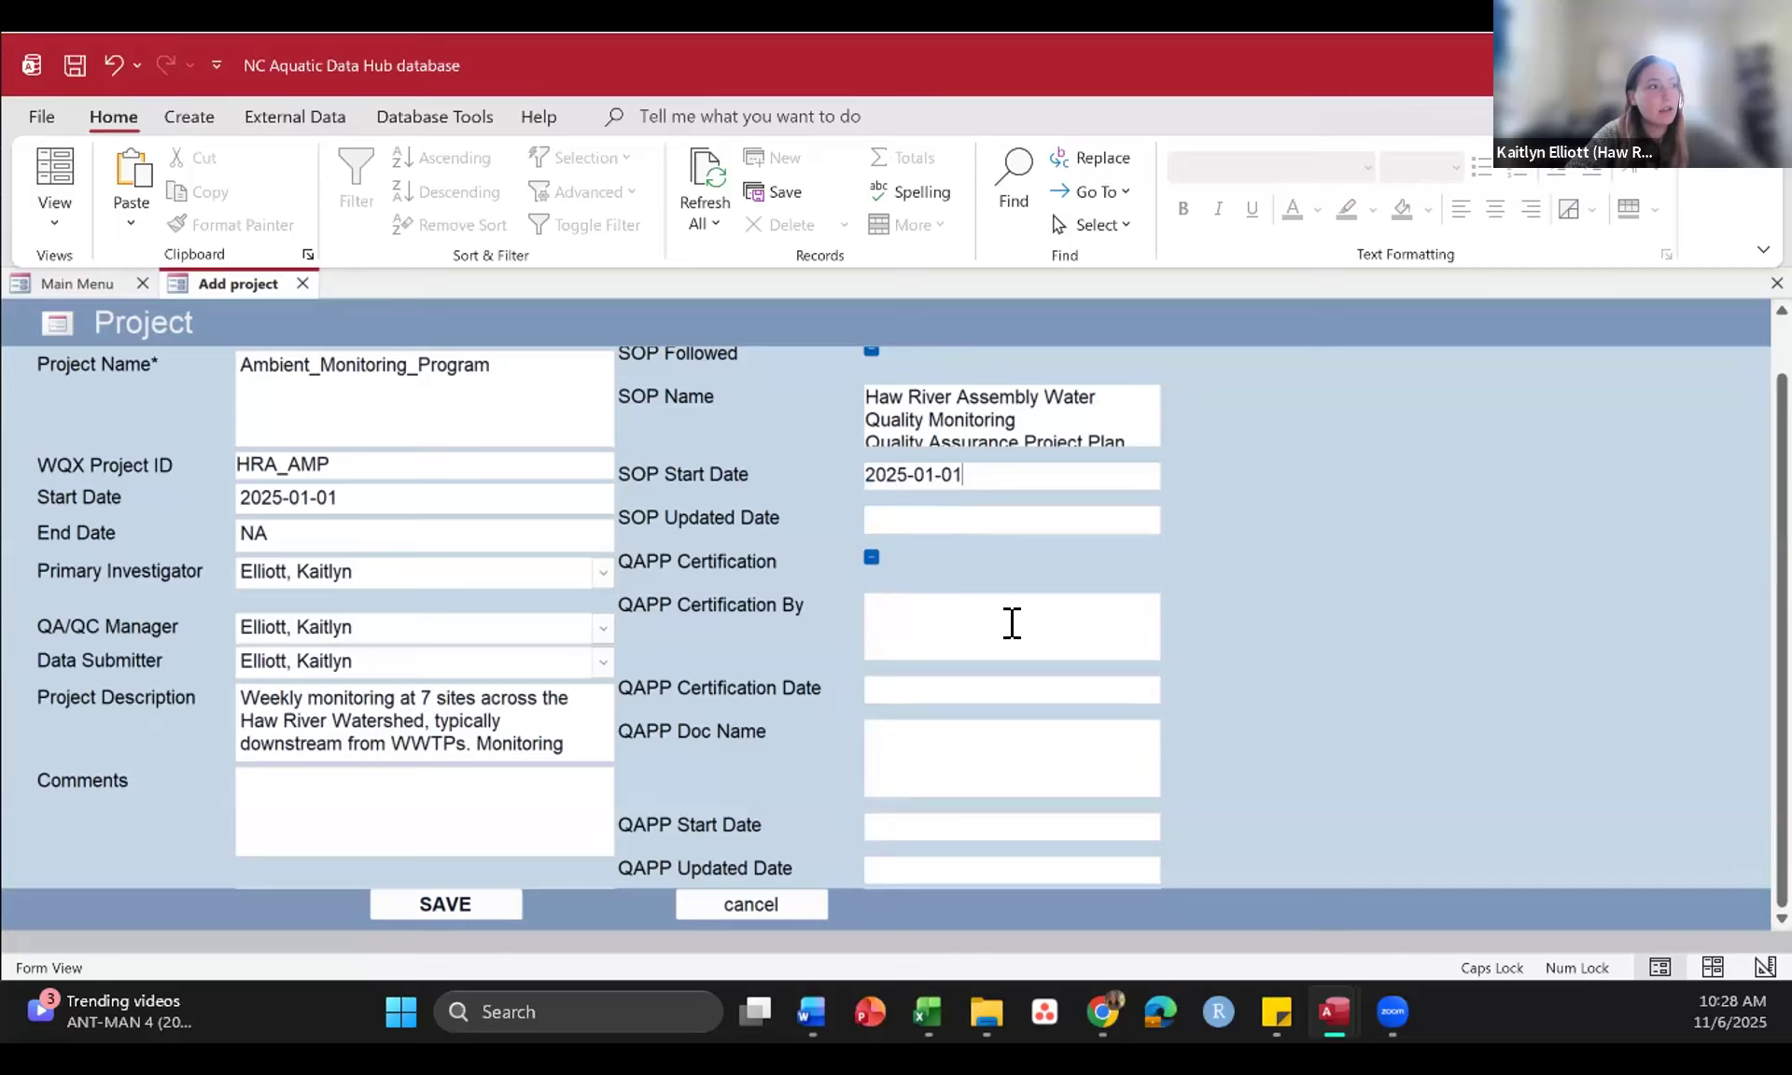
Step: Copy the certifier's name from the Word document into QAPP Certification By and set the QAPP Certification Date to 2025-02-01
key(alt+Tab)
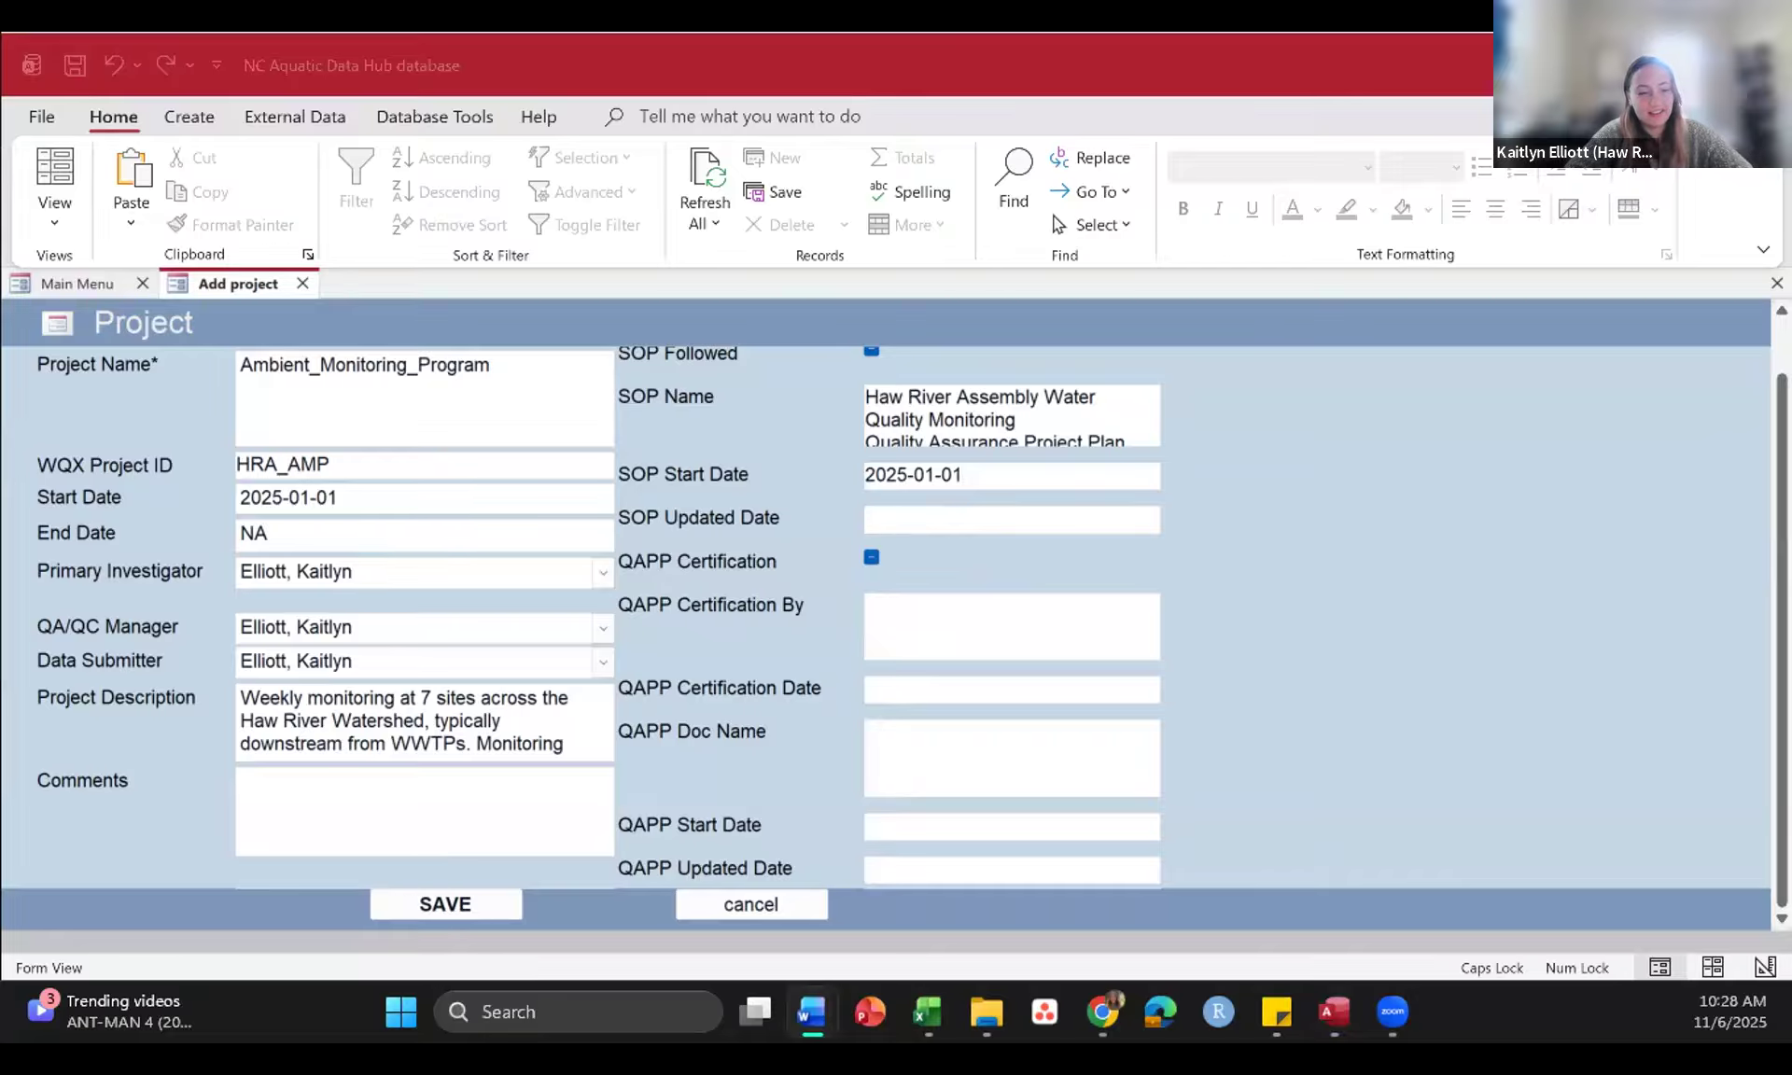
click(951, 611)
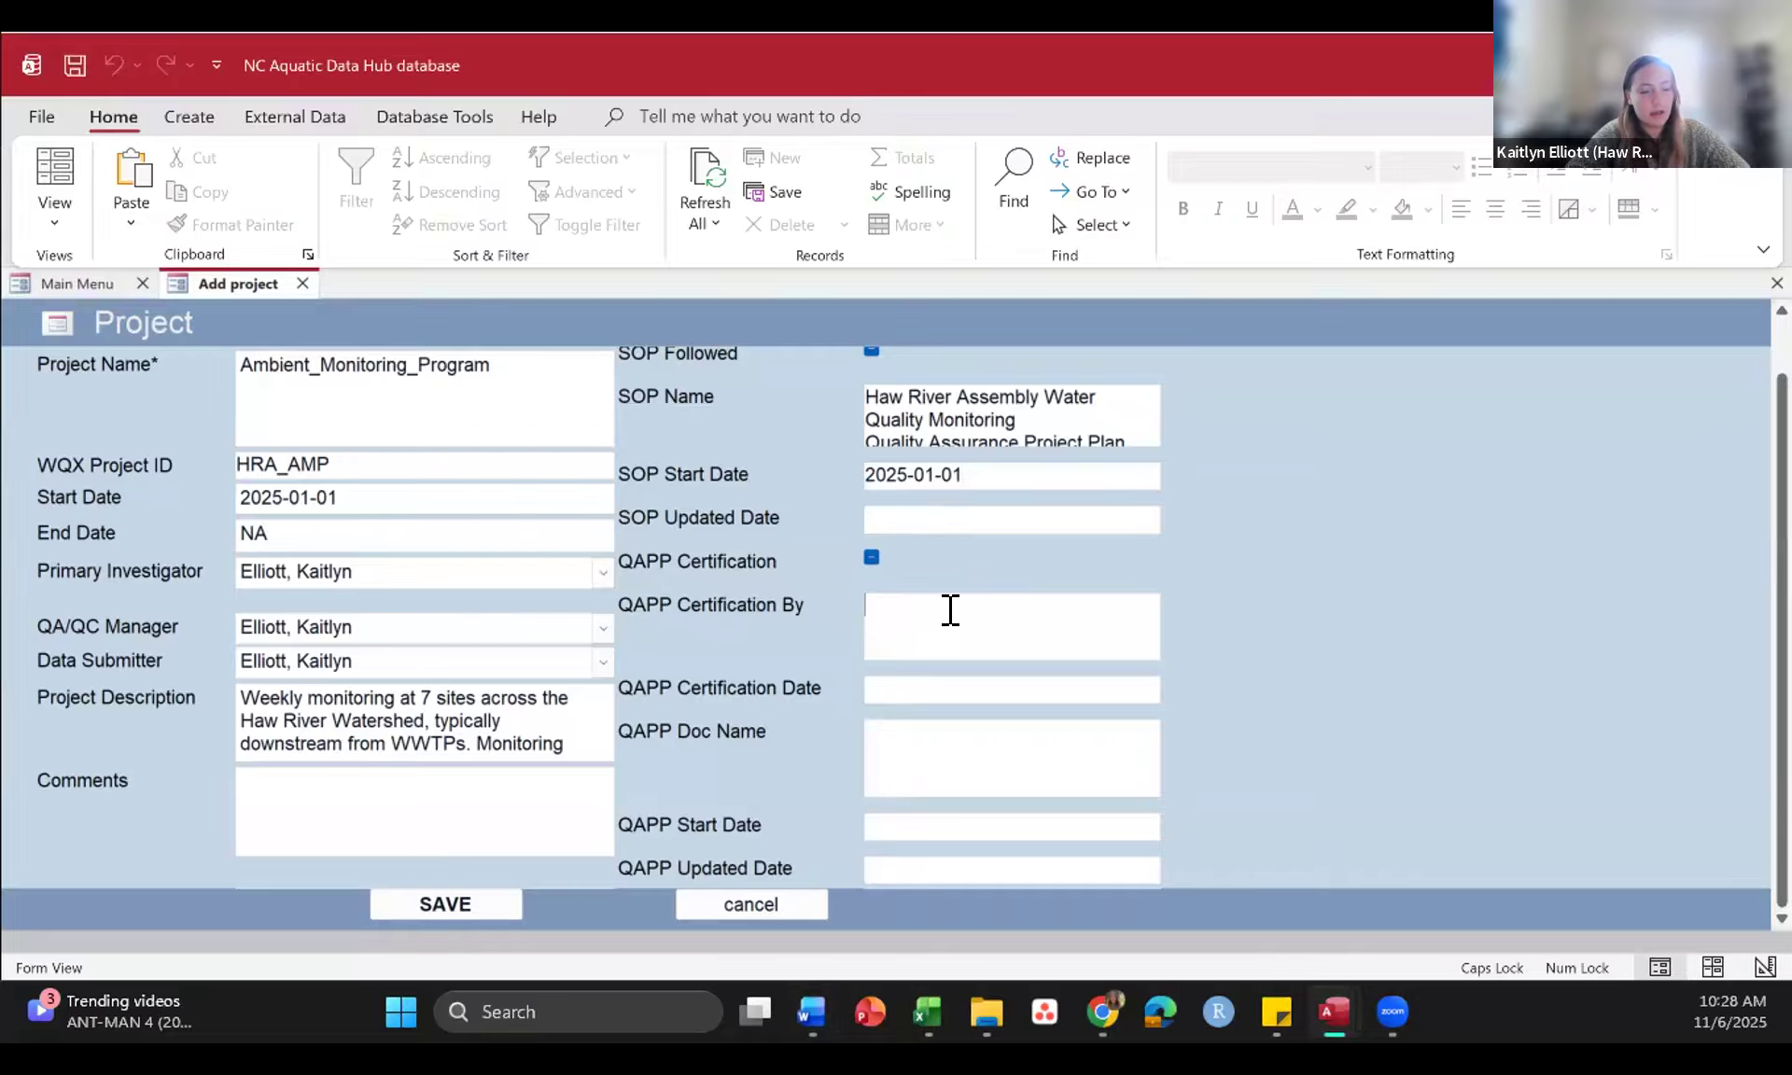
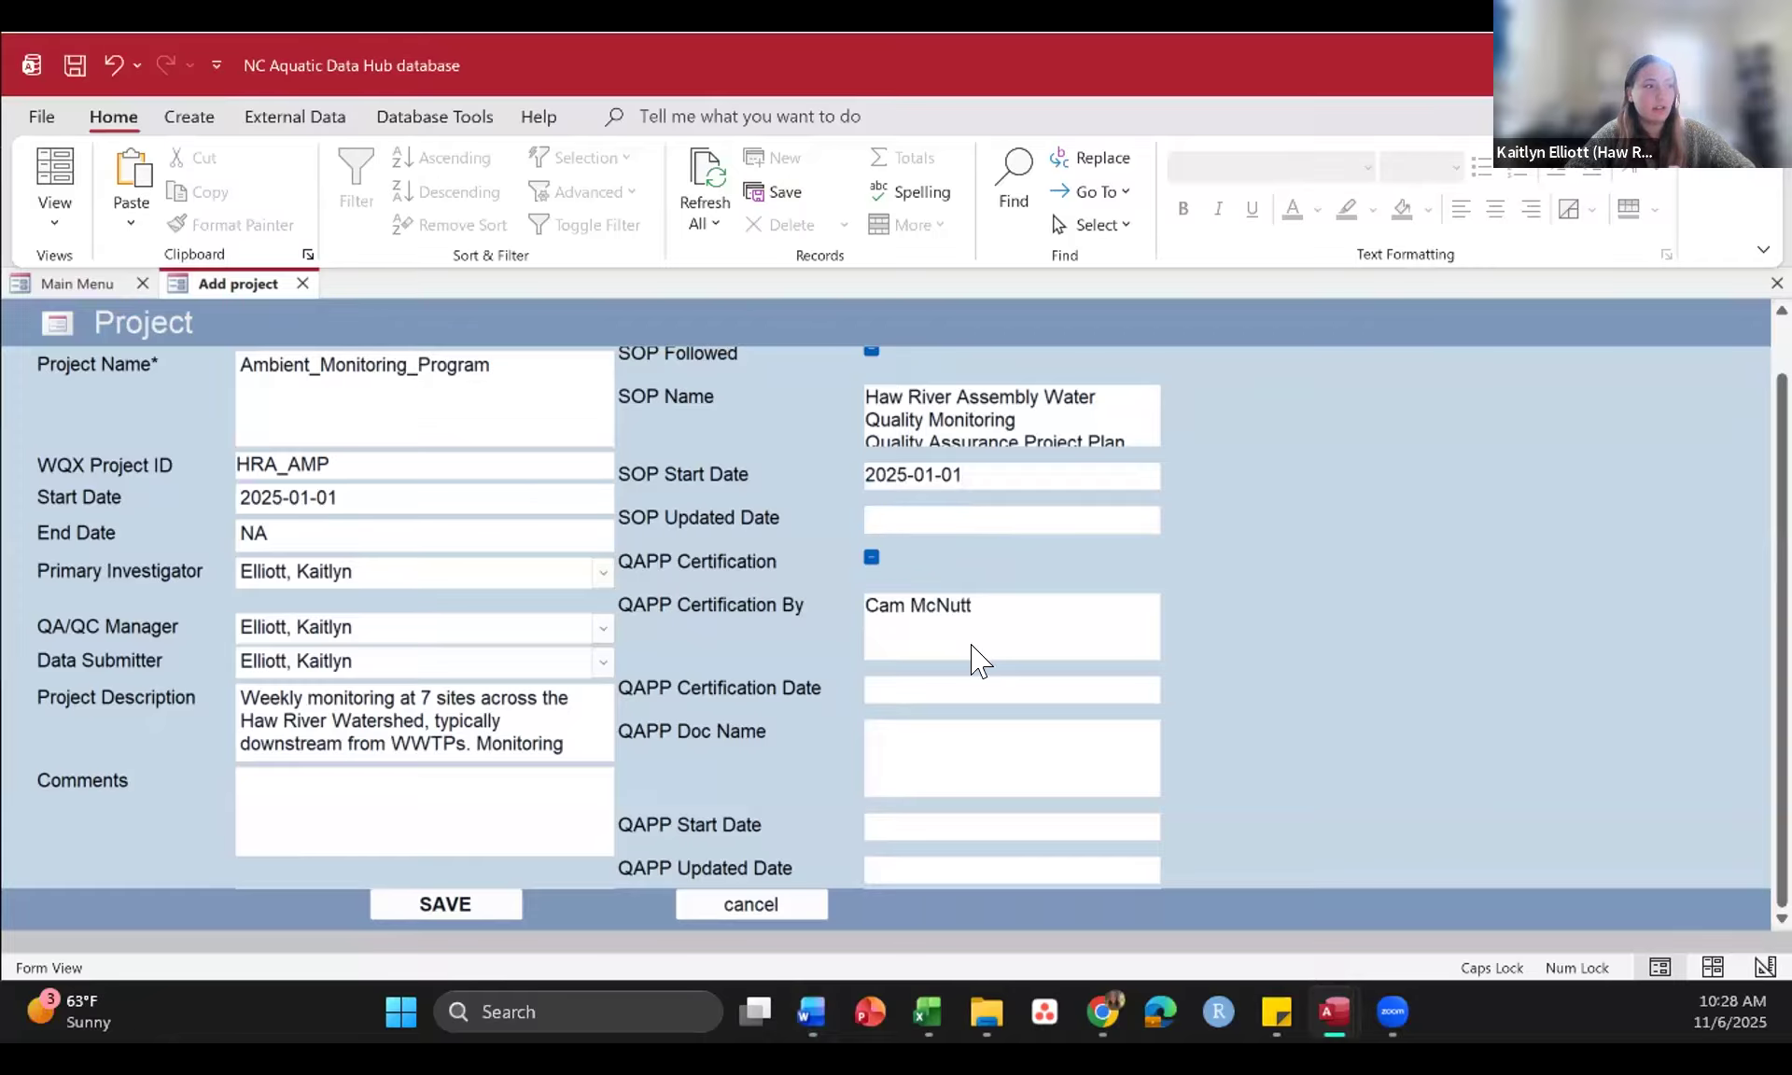
key(Tab)
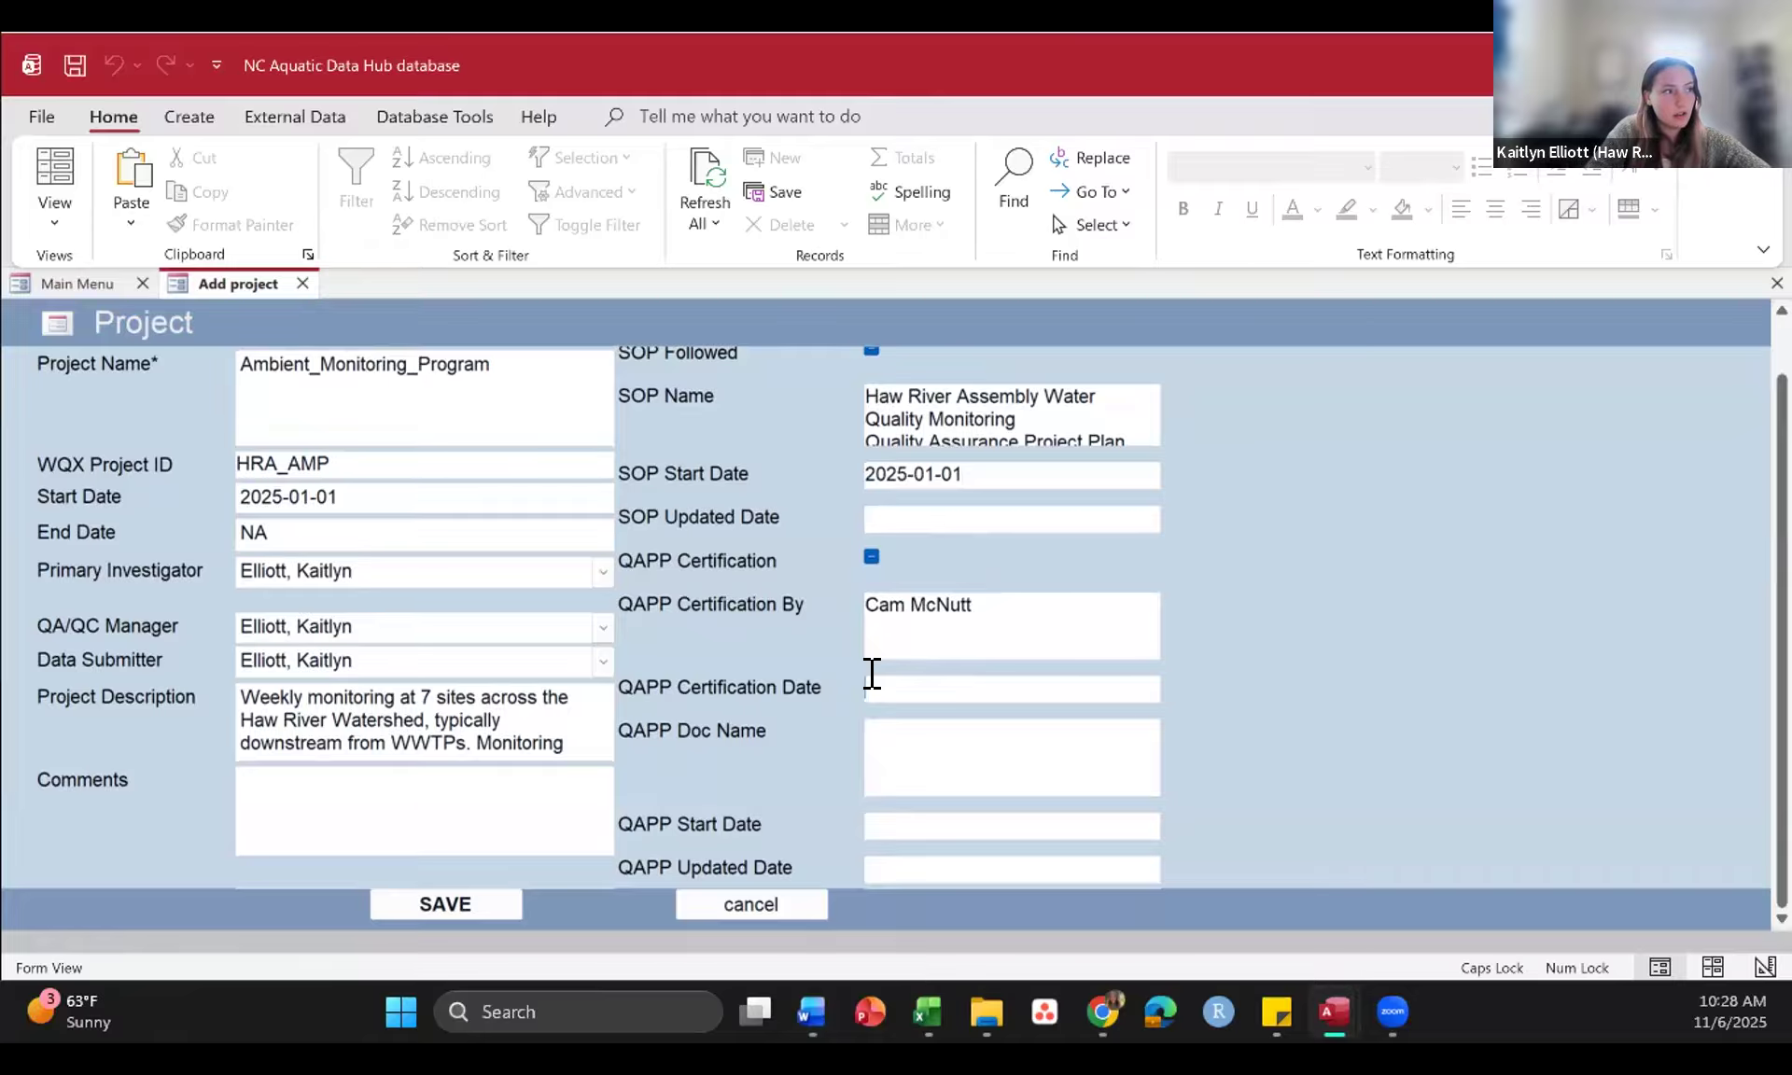
text(202)
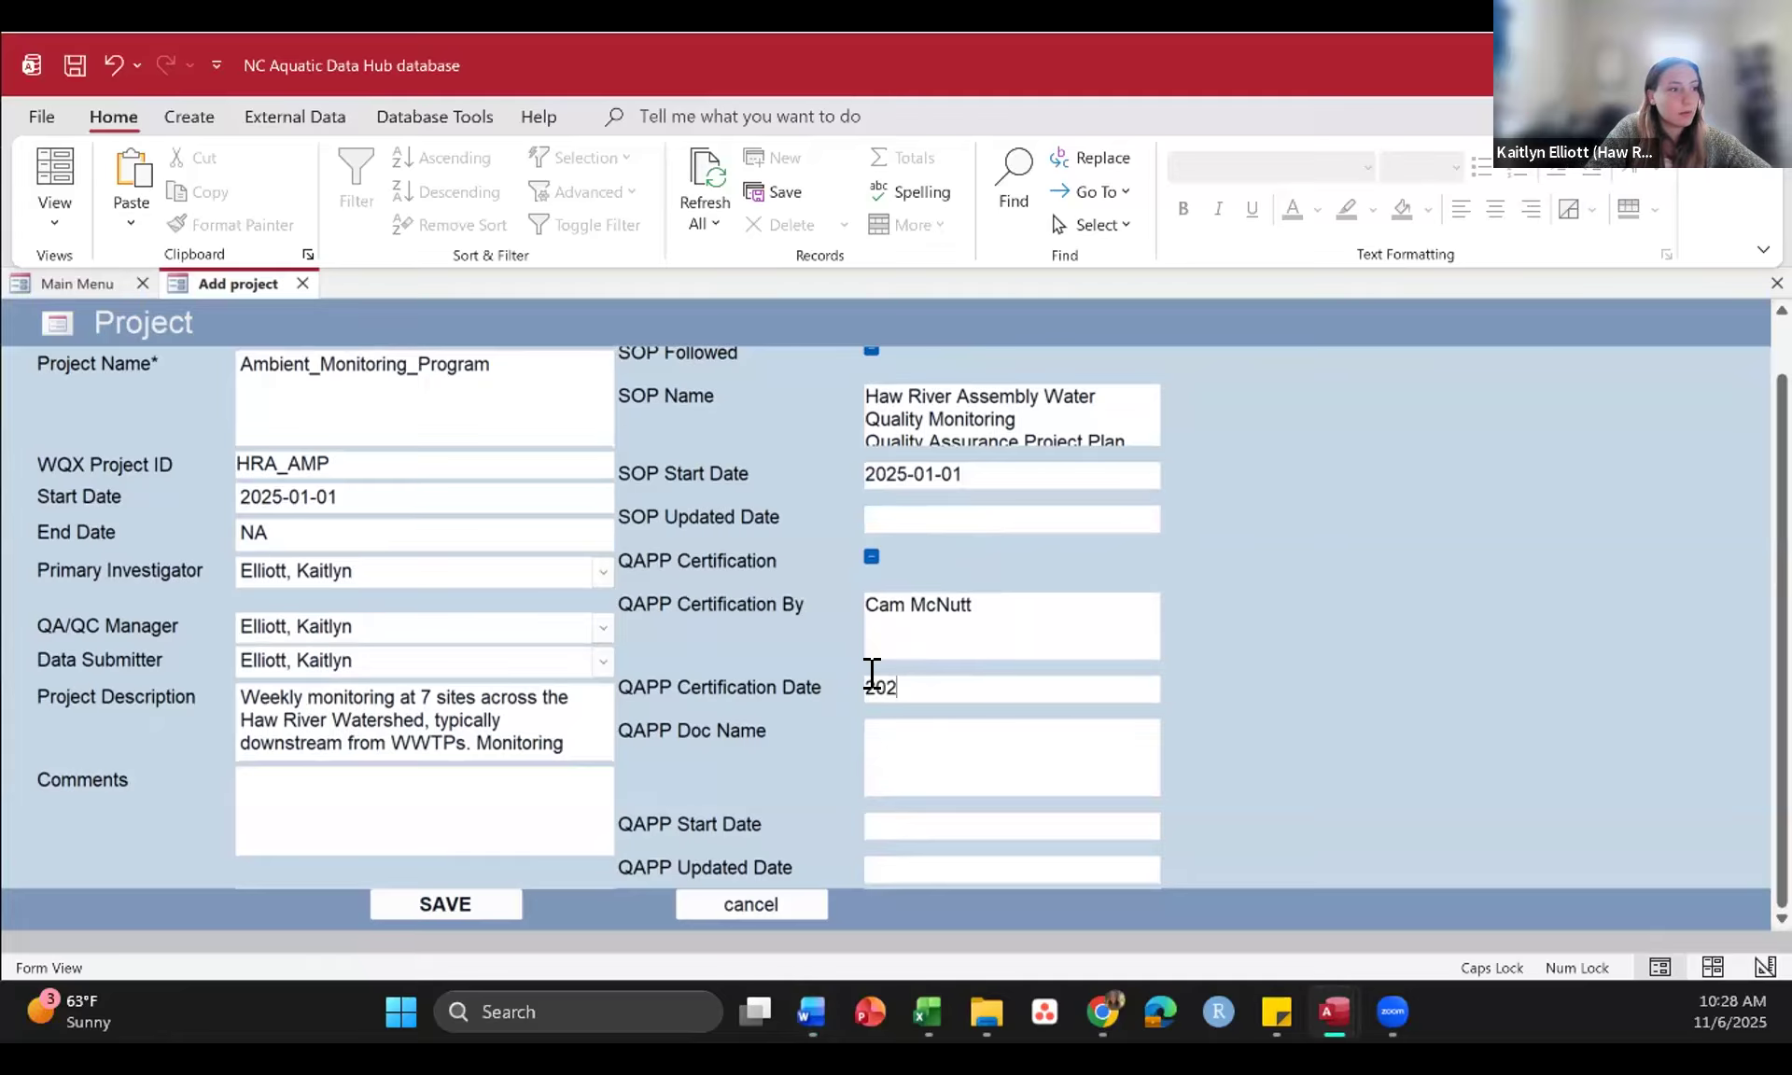
text(5-02-01)
Step: Copy "Haw River Assembly Water Quality Monitoring Quality Assurance Project Plan (QAPP)" from the Word document into the QAPP Doc Name
click(975, 747)
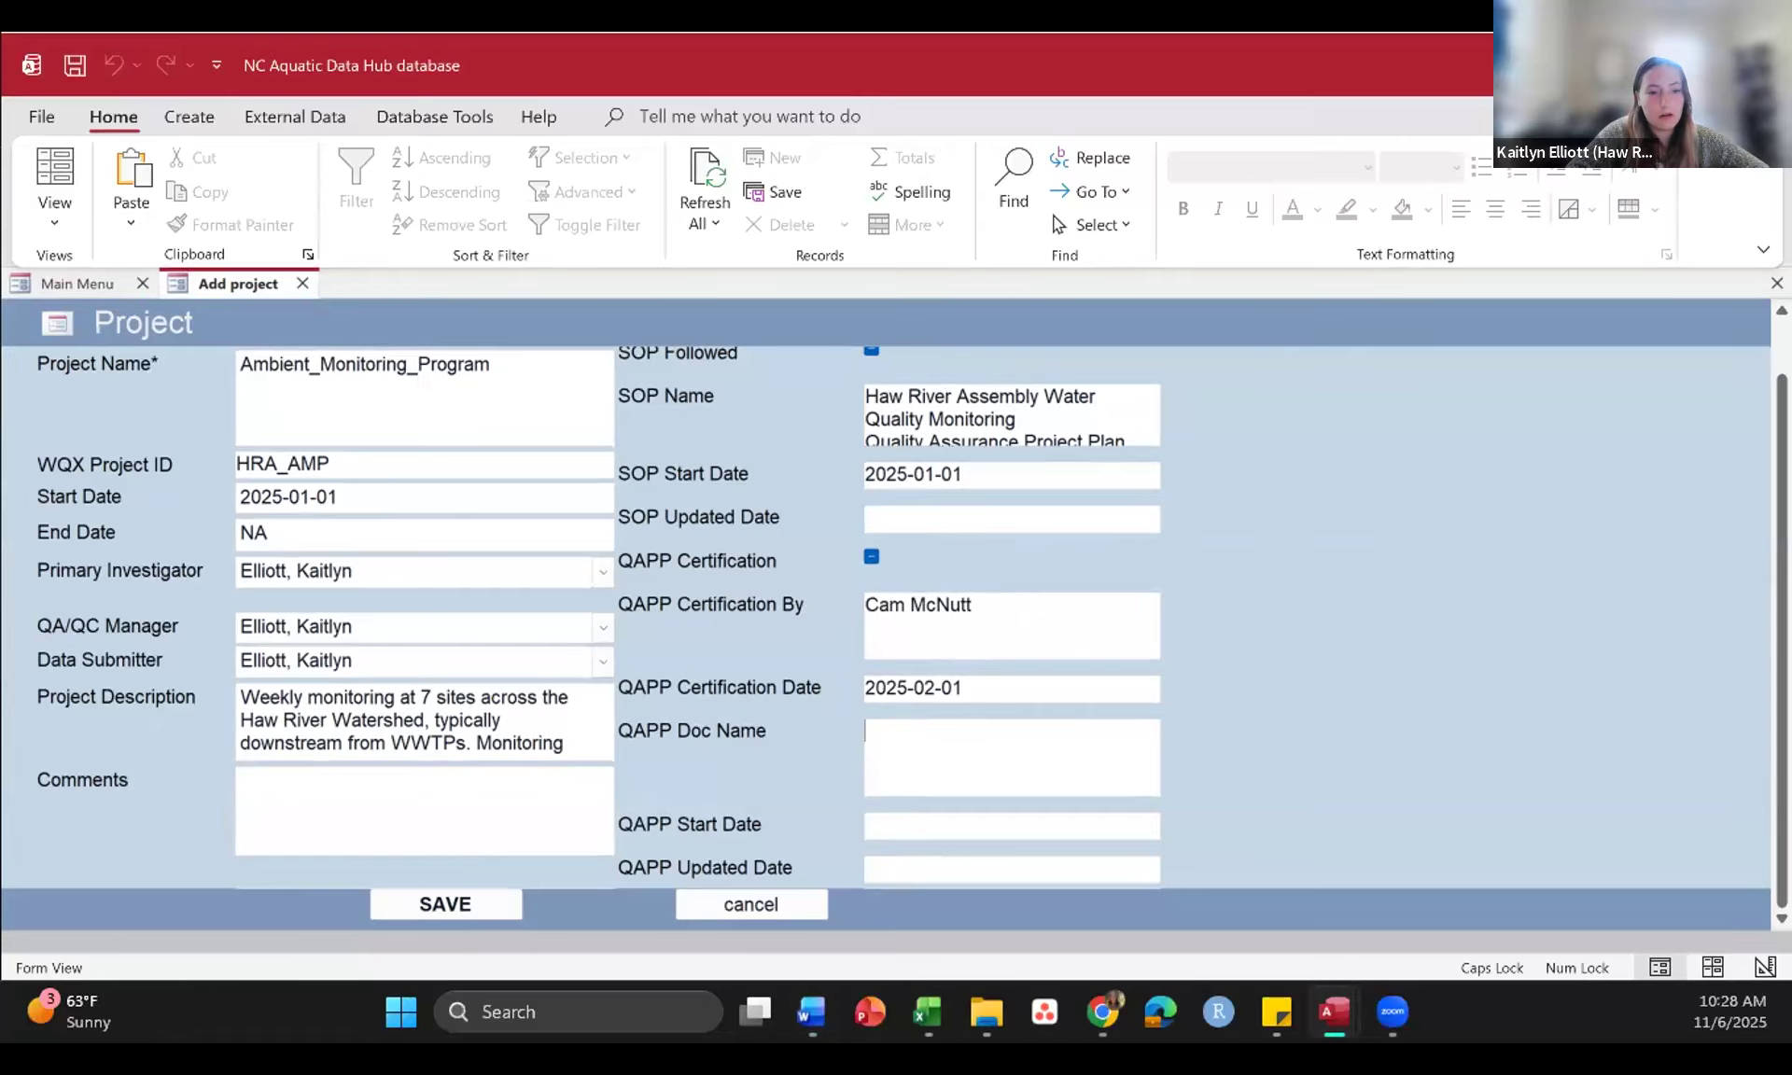
key(alt+Tab)
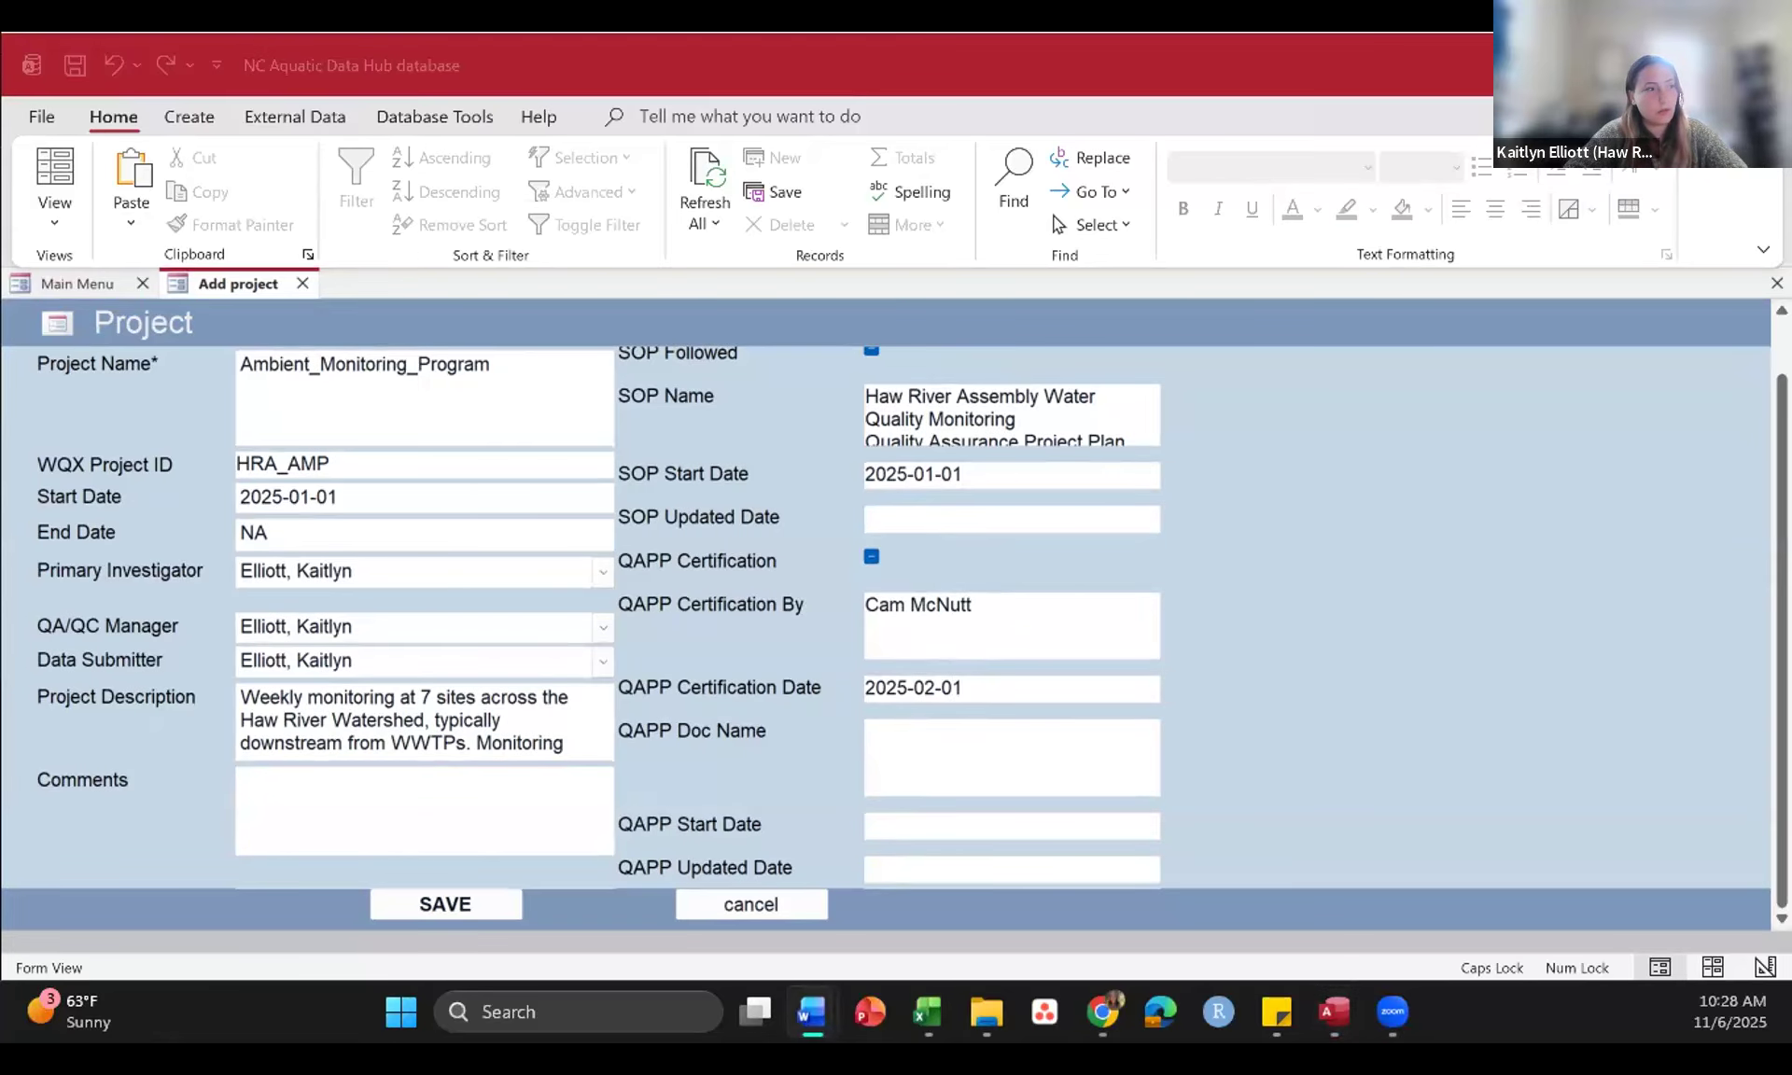
click(885, 728)
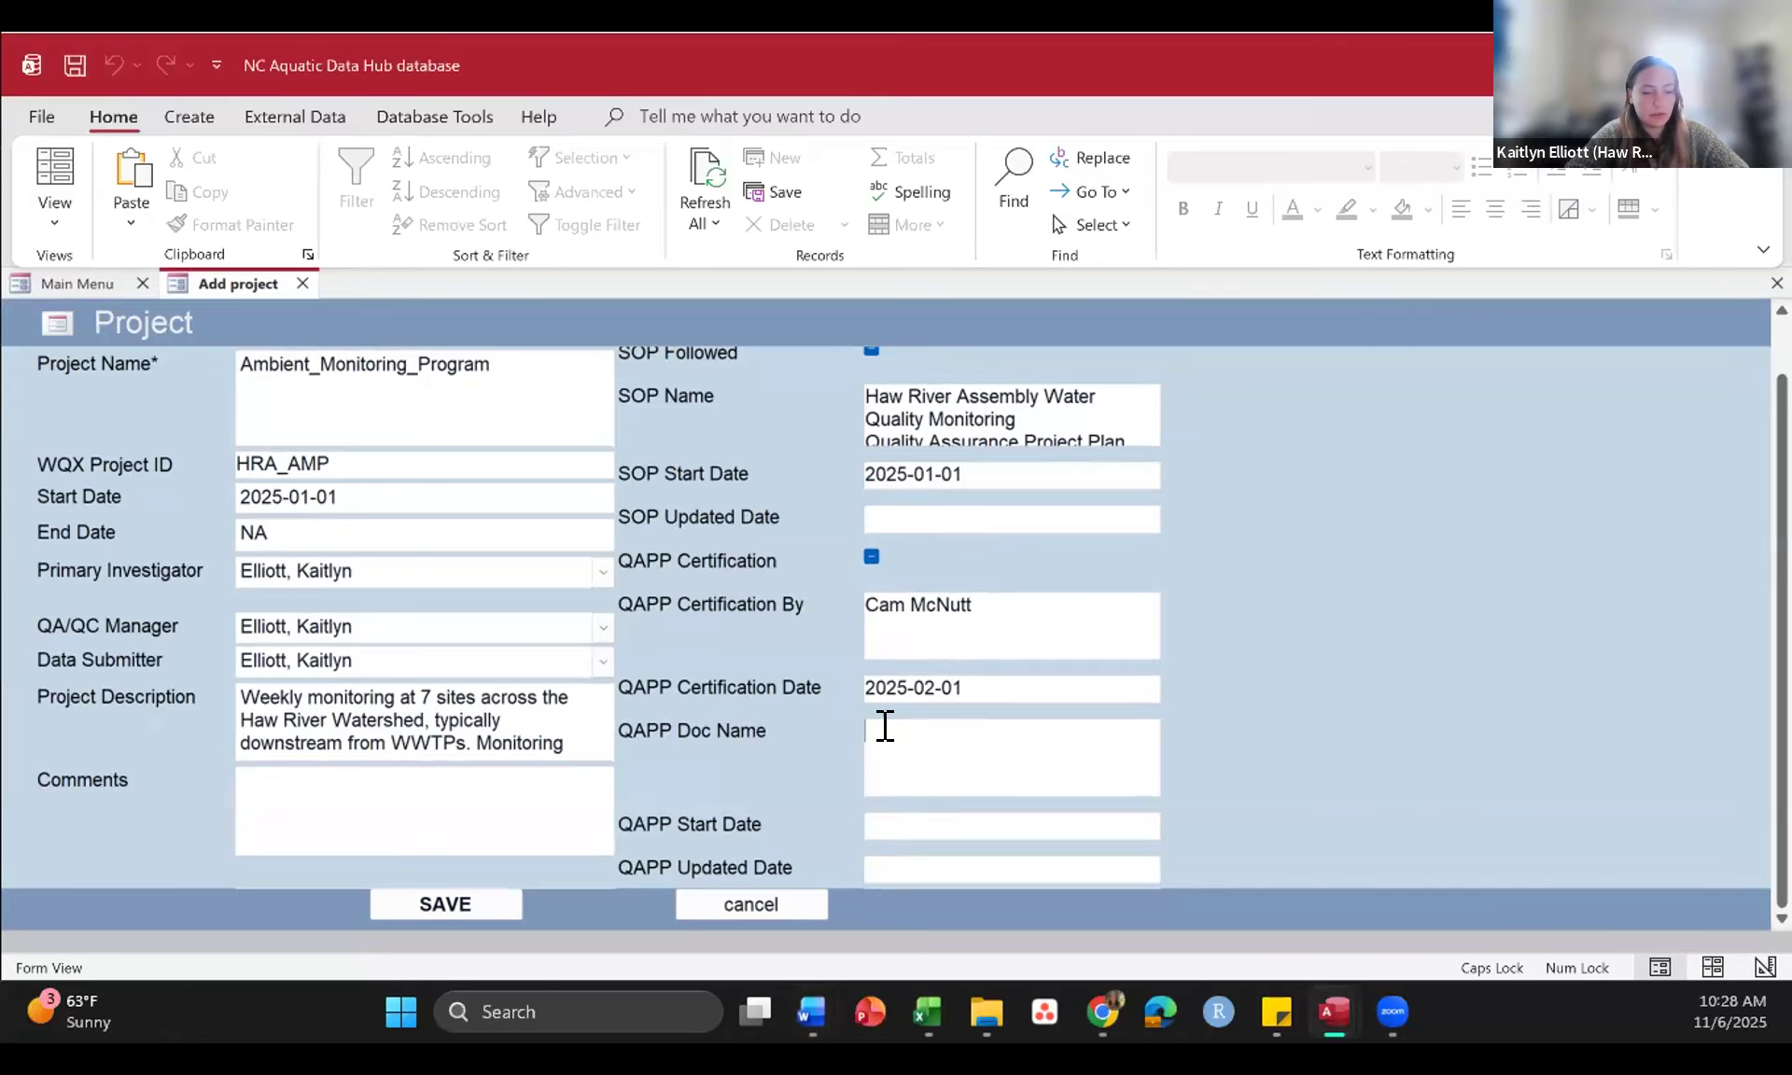
key(ctrl+v)
scroll(1085, 776, down, 1)
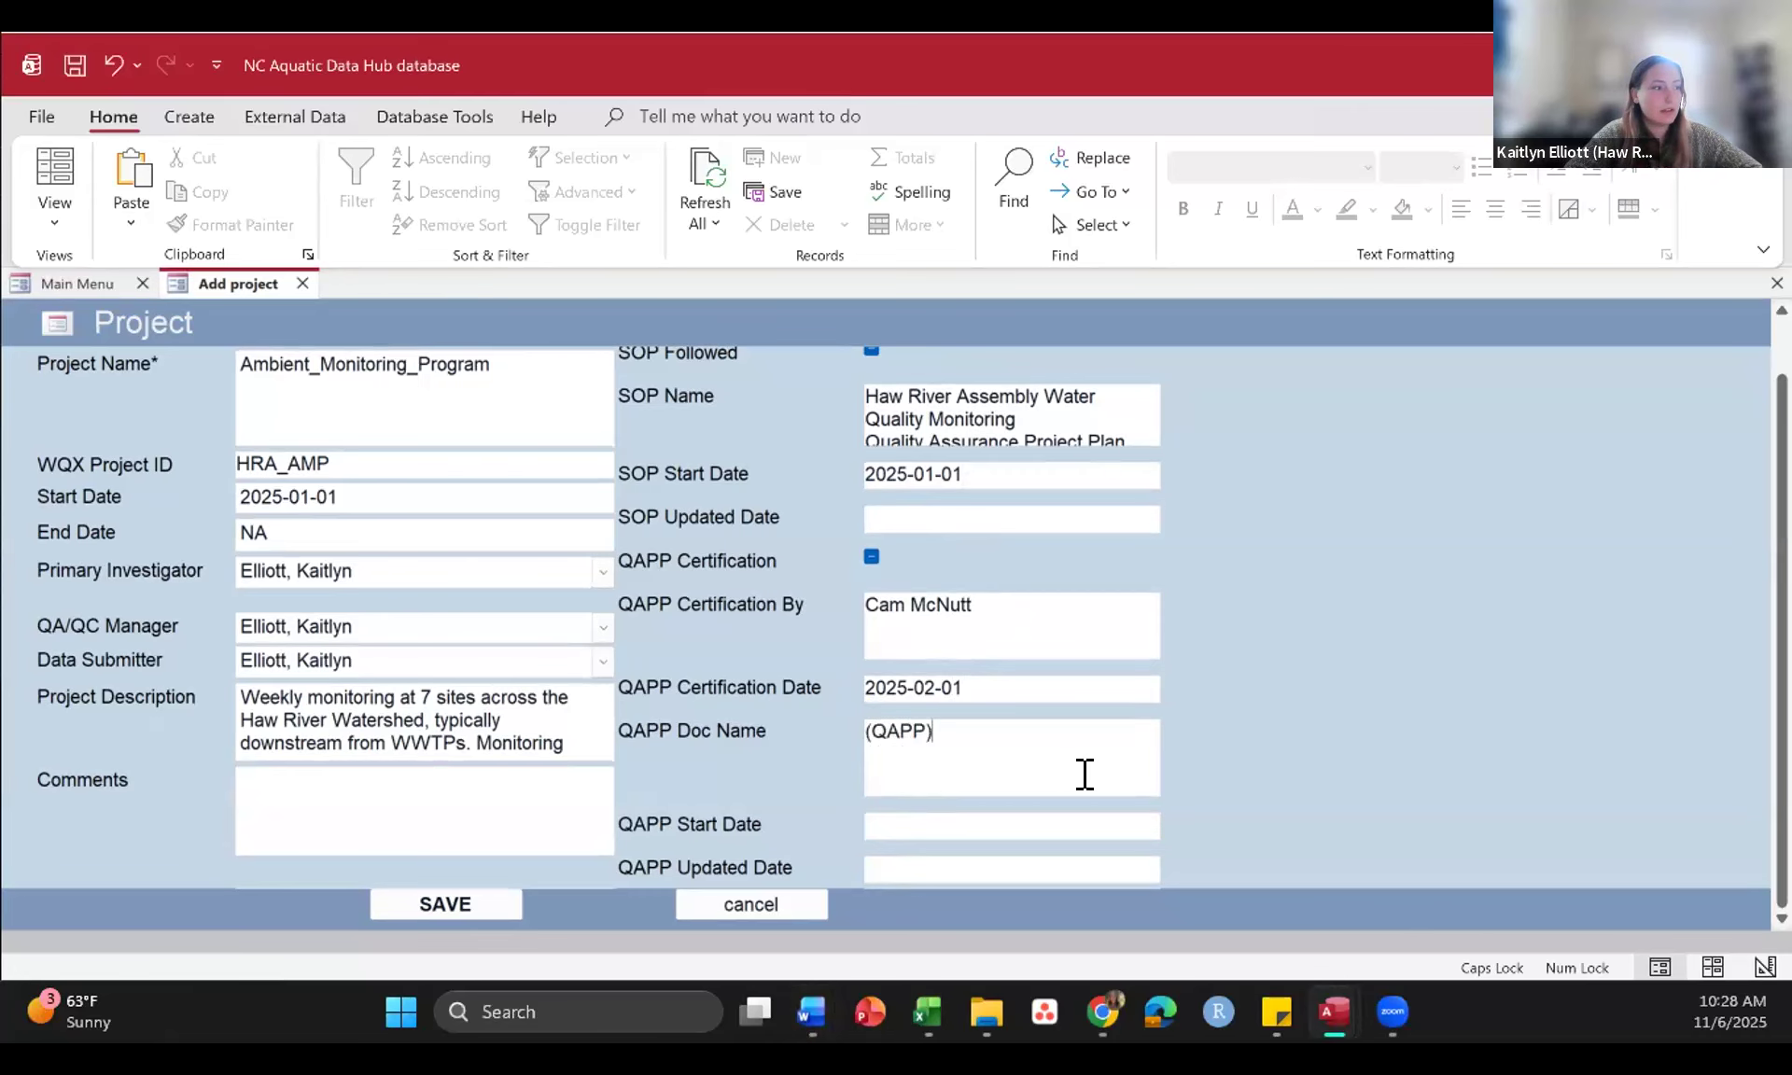
Step: Set the QAPP Start Date to 2025-01-01 and try to save the project
click(946, 821)
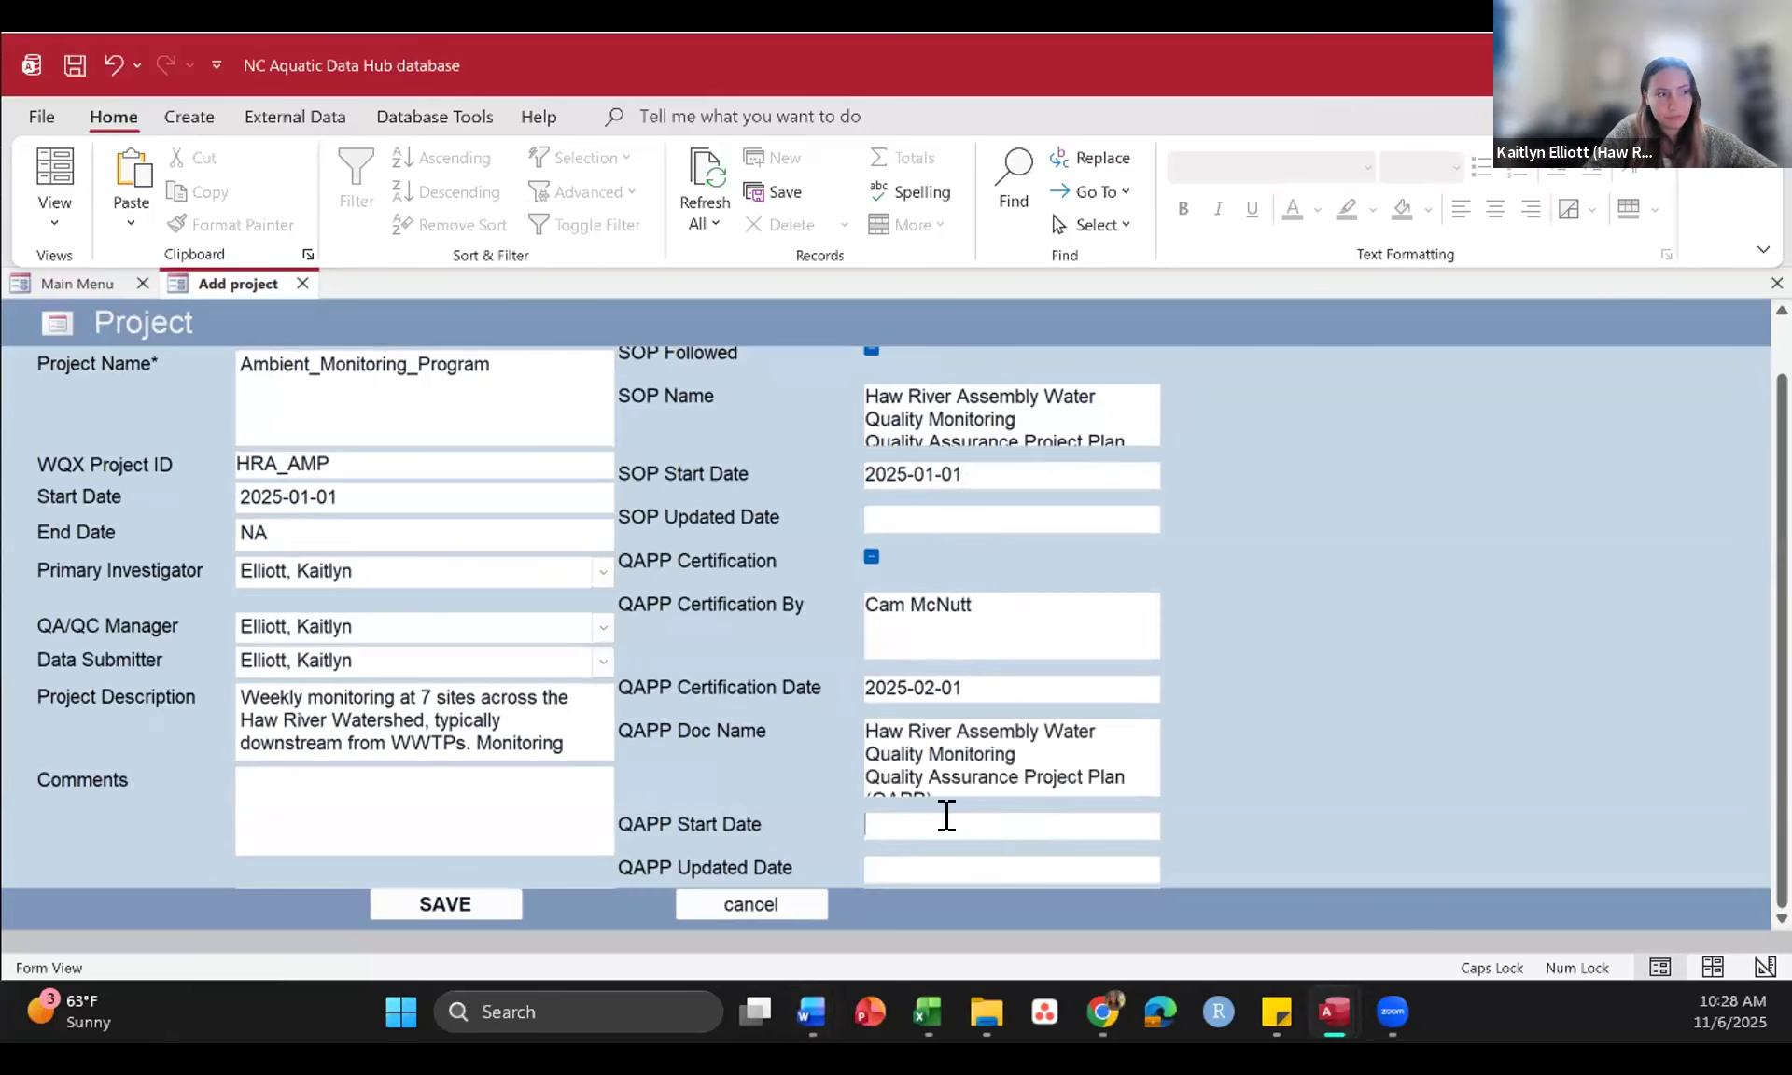
text(2025-01-01)
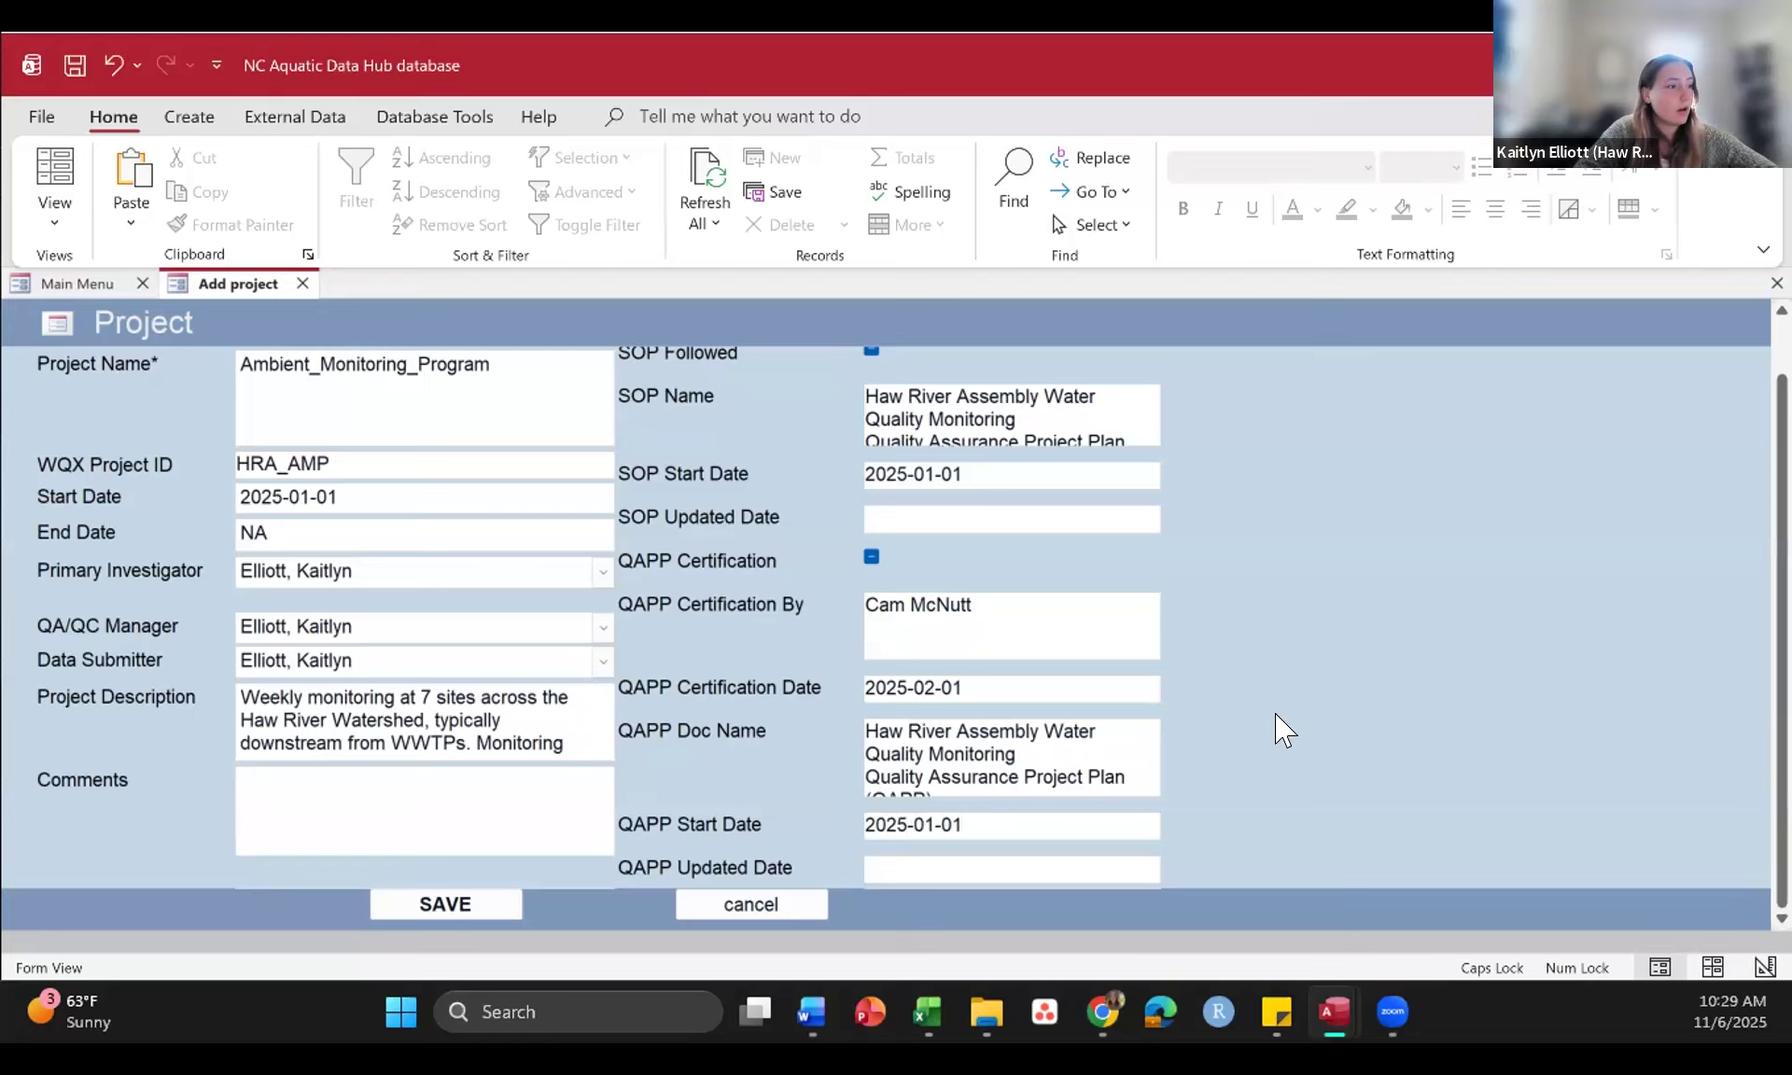
click(490, 915)
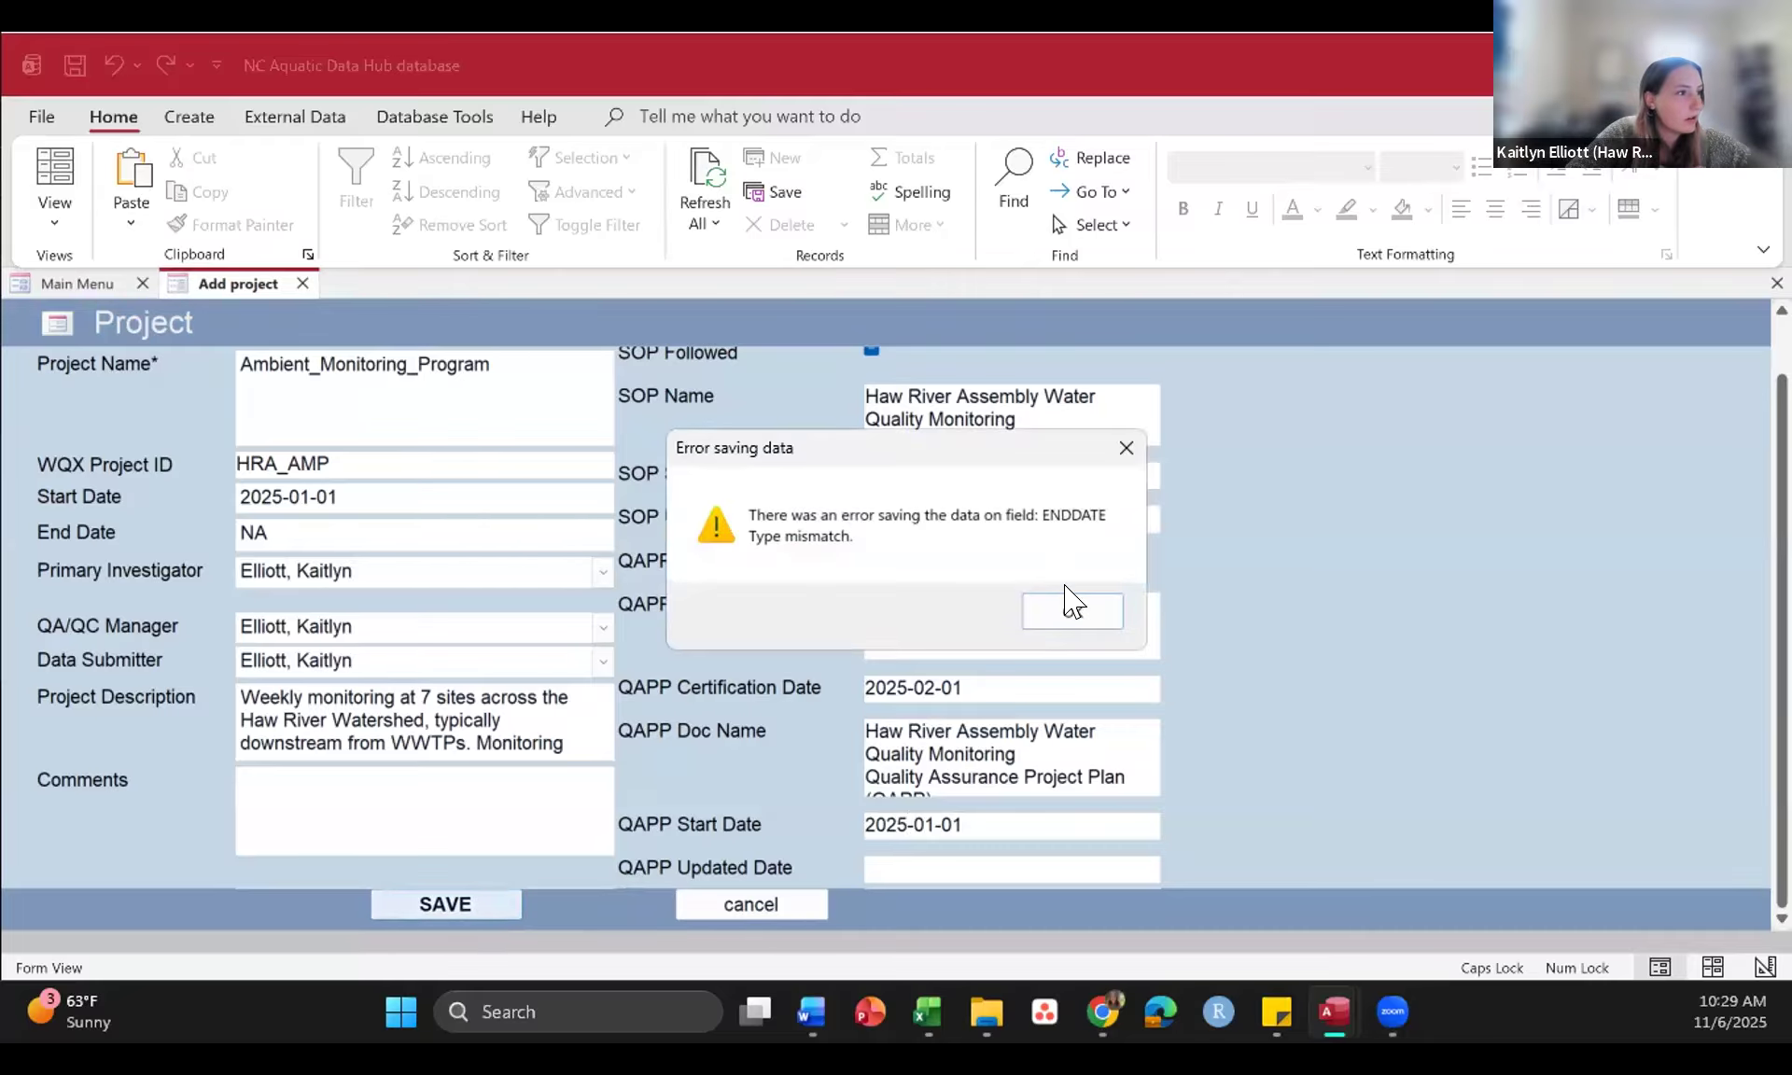
click(1062, 608)
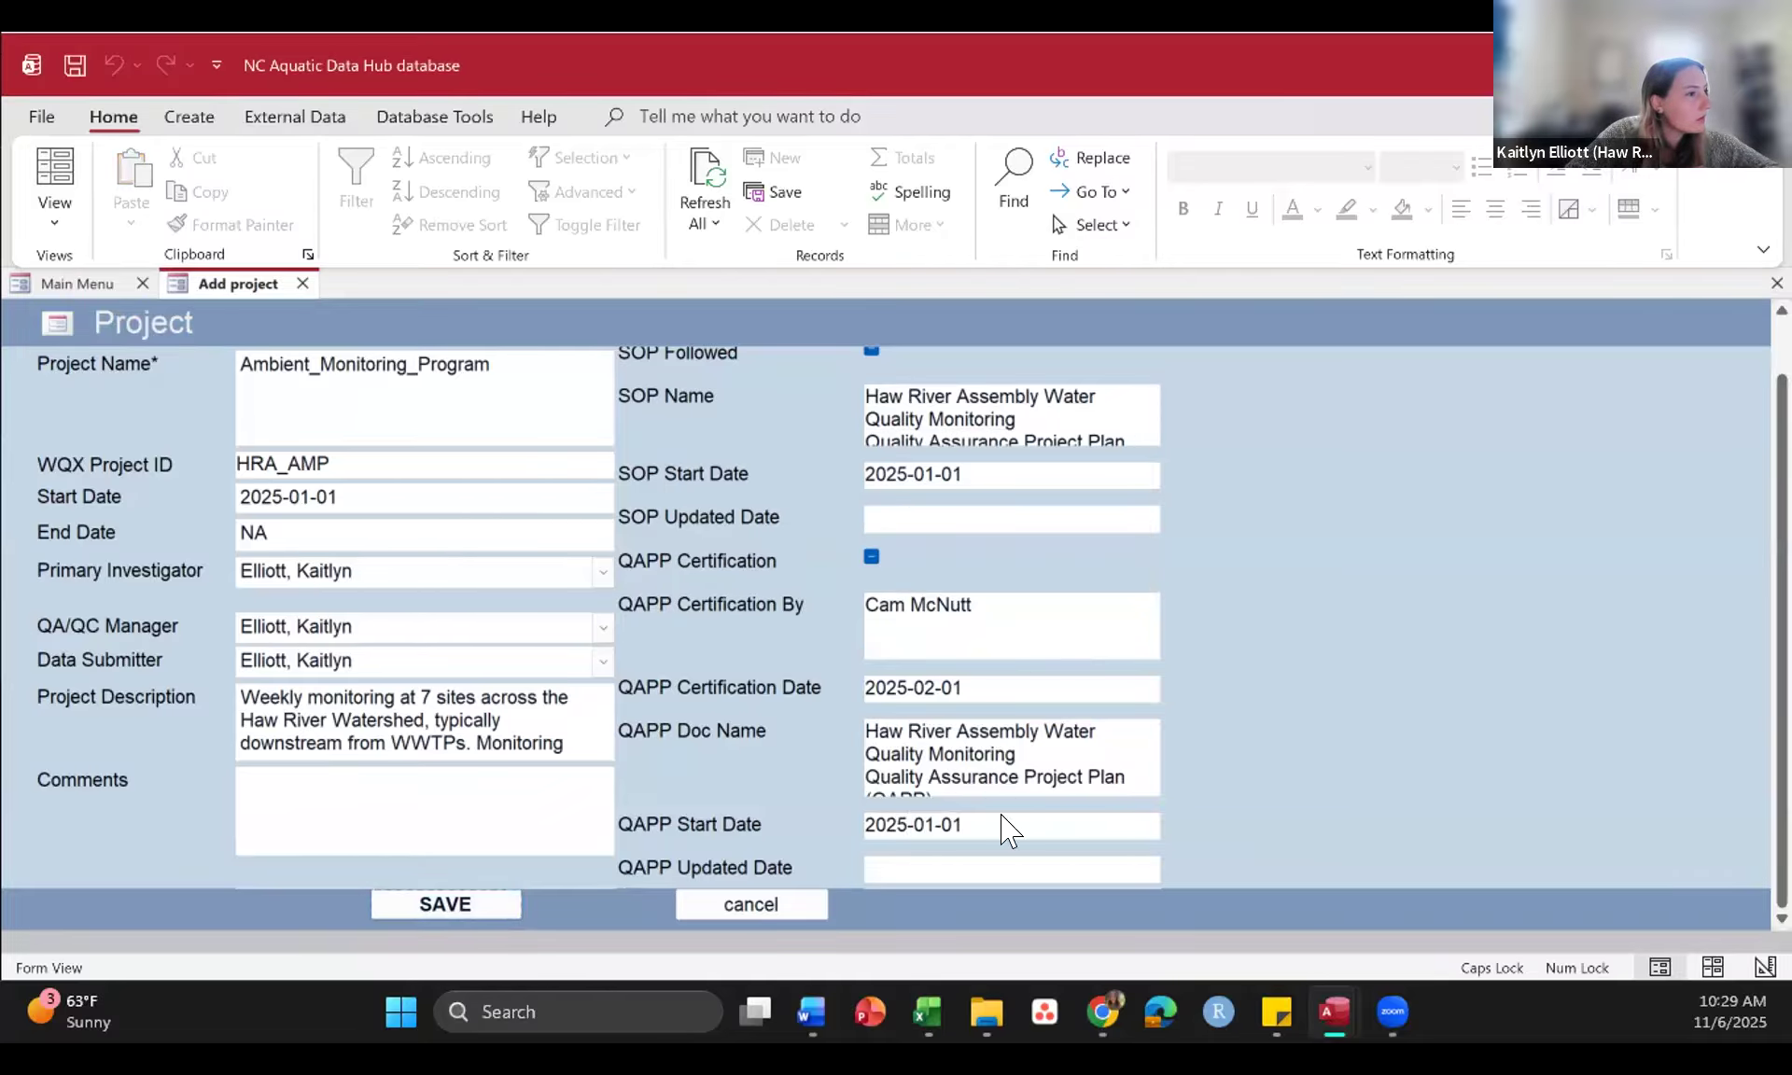
Step: Clear the NA entry from the project's End Date so the field is blank
click(284, 528)
key(BackSpace)
key(BackSpace)
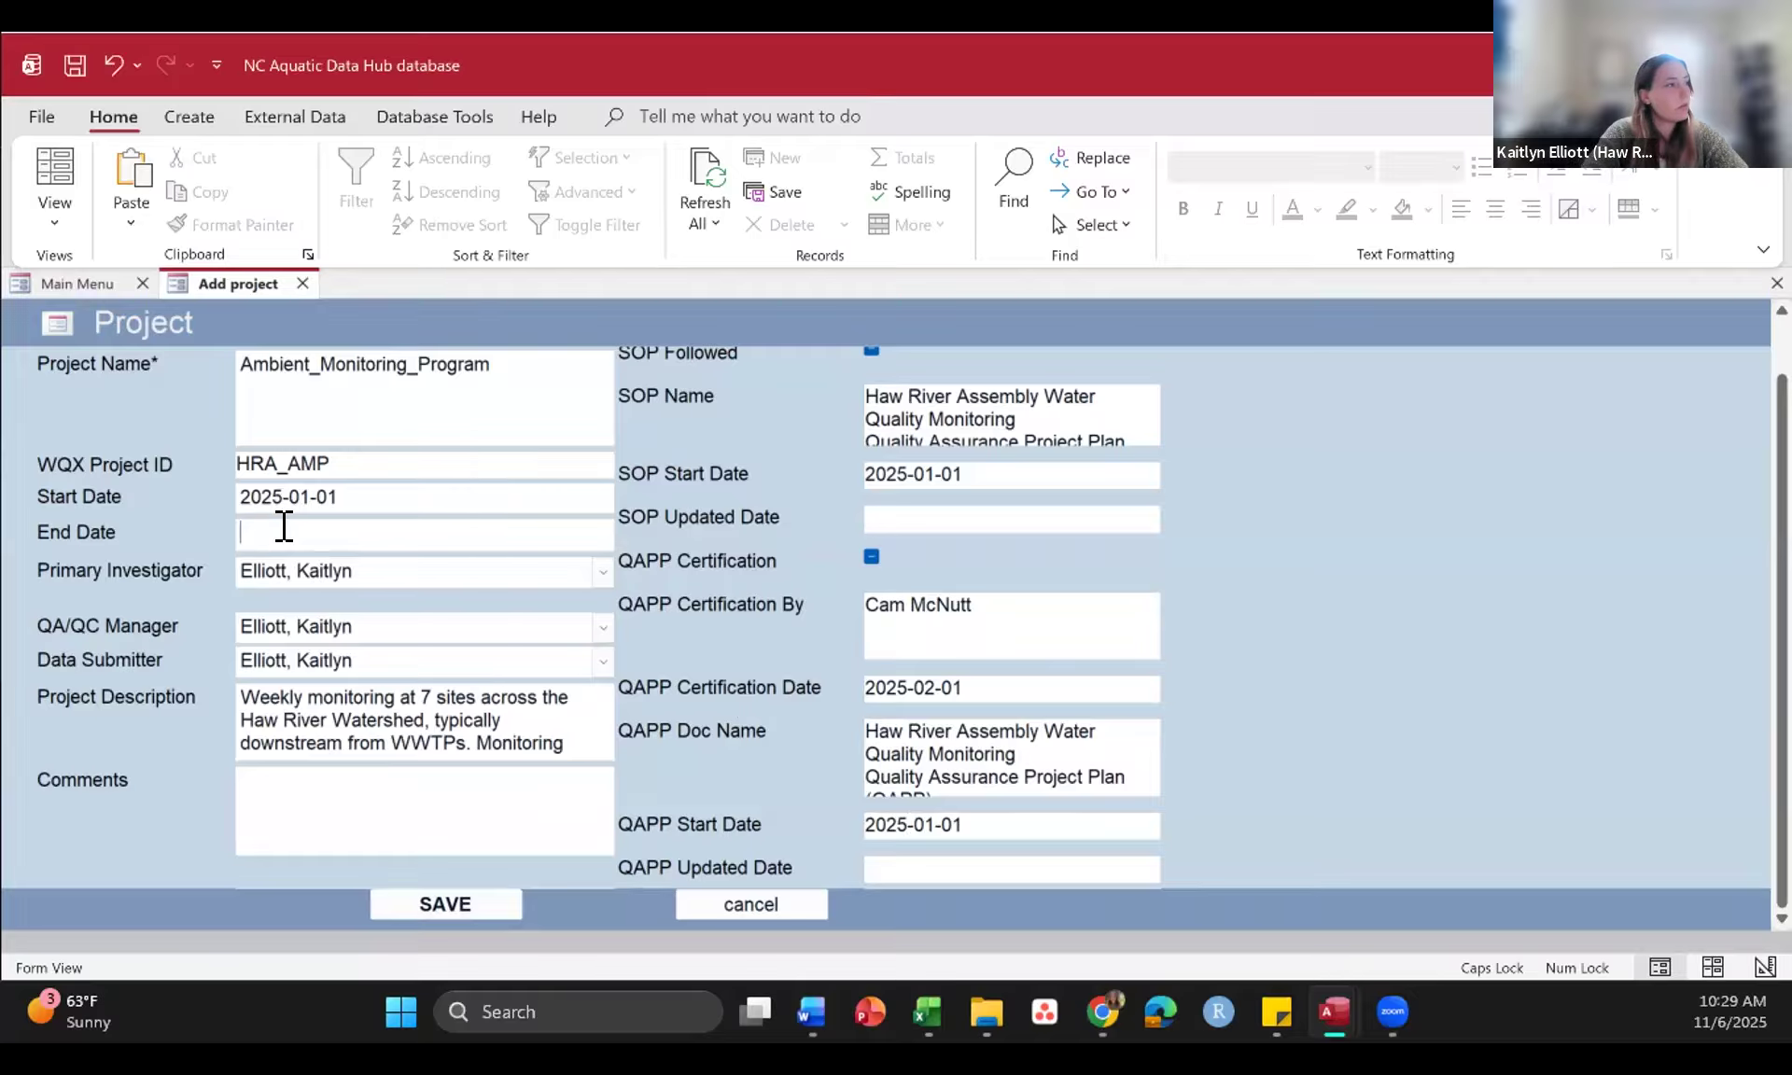
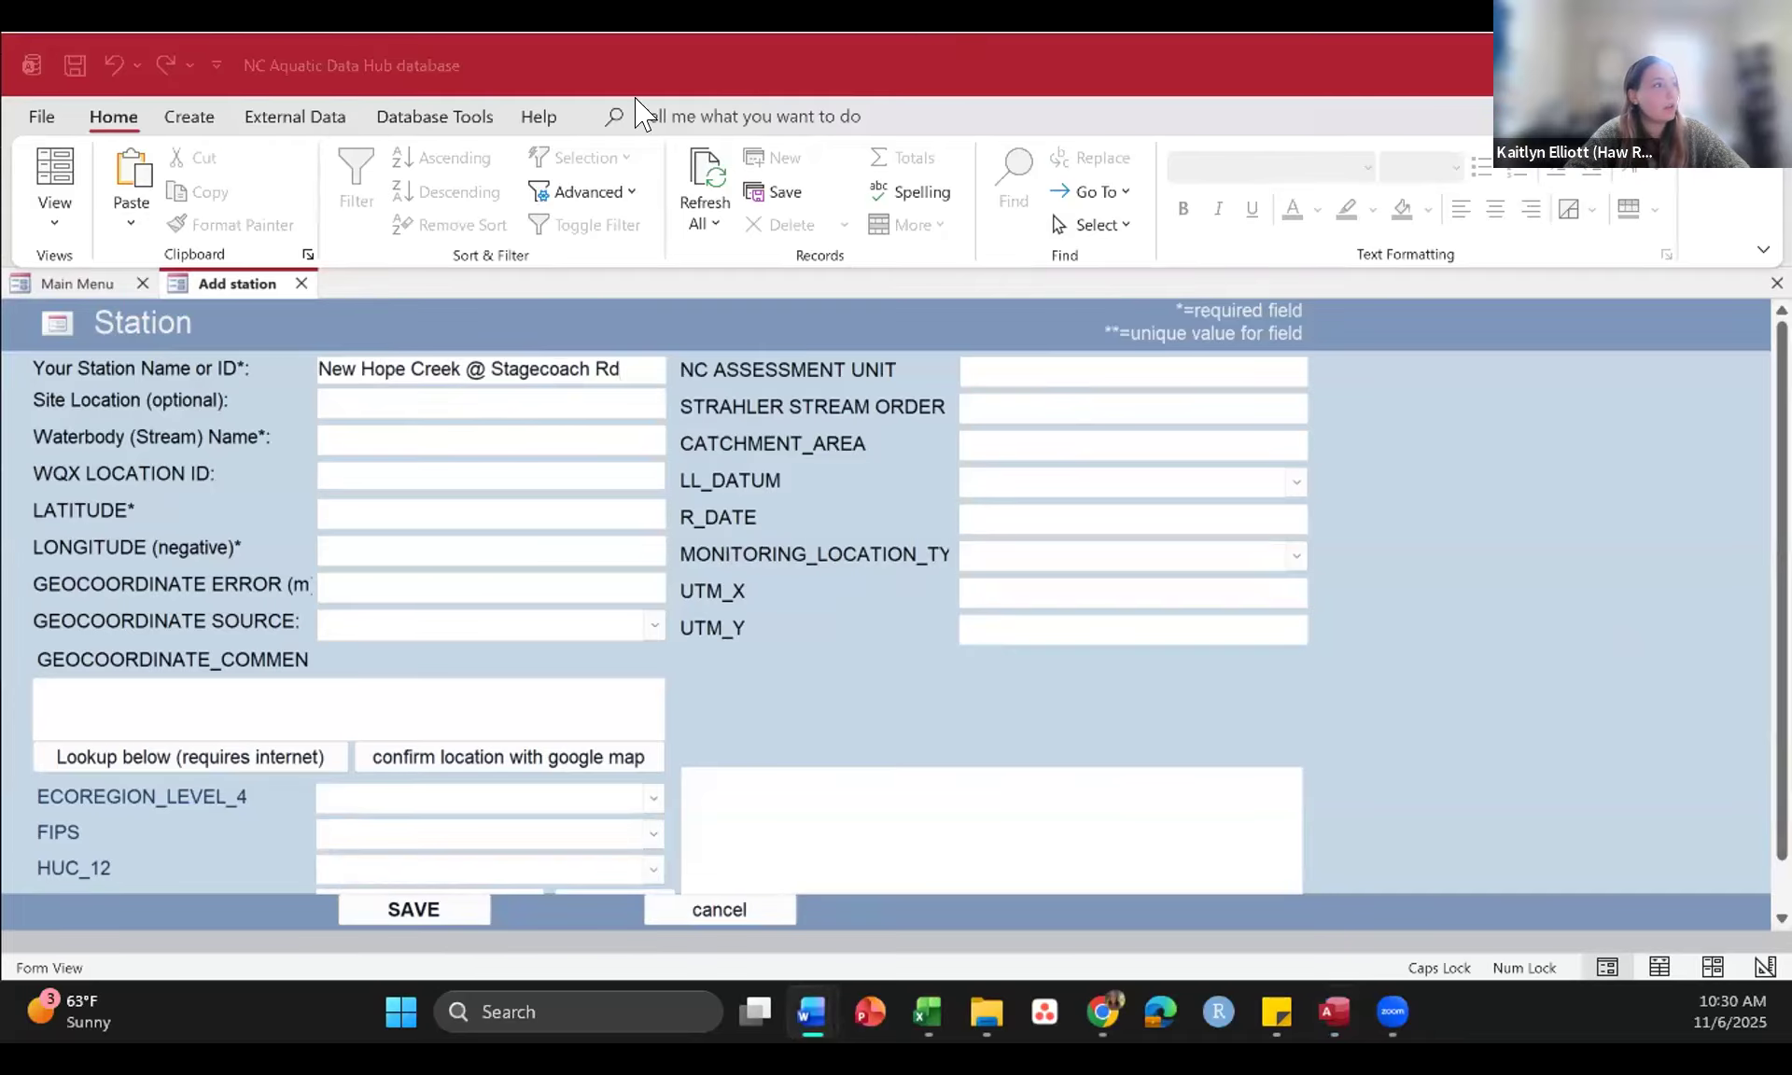
Step: Copy "Stagecoach Rd in Durham" into Site Location and "New Hope Creek" into Waterbody (Stream) Name from the Word document
click(343, 398)
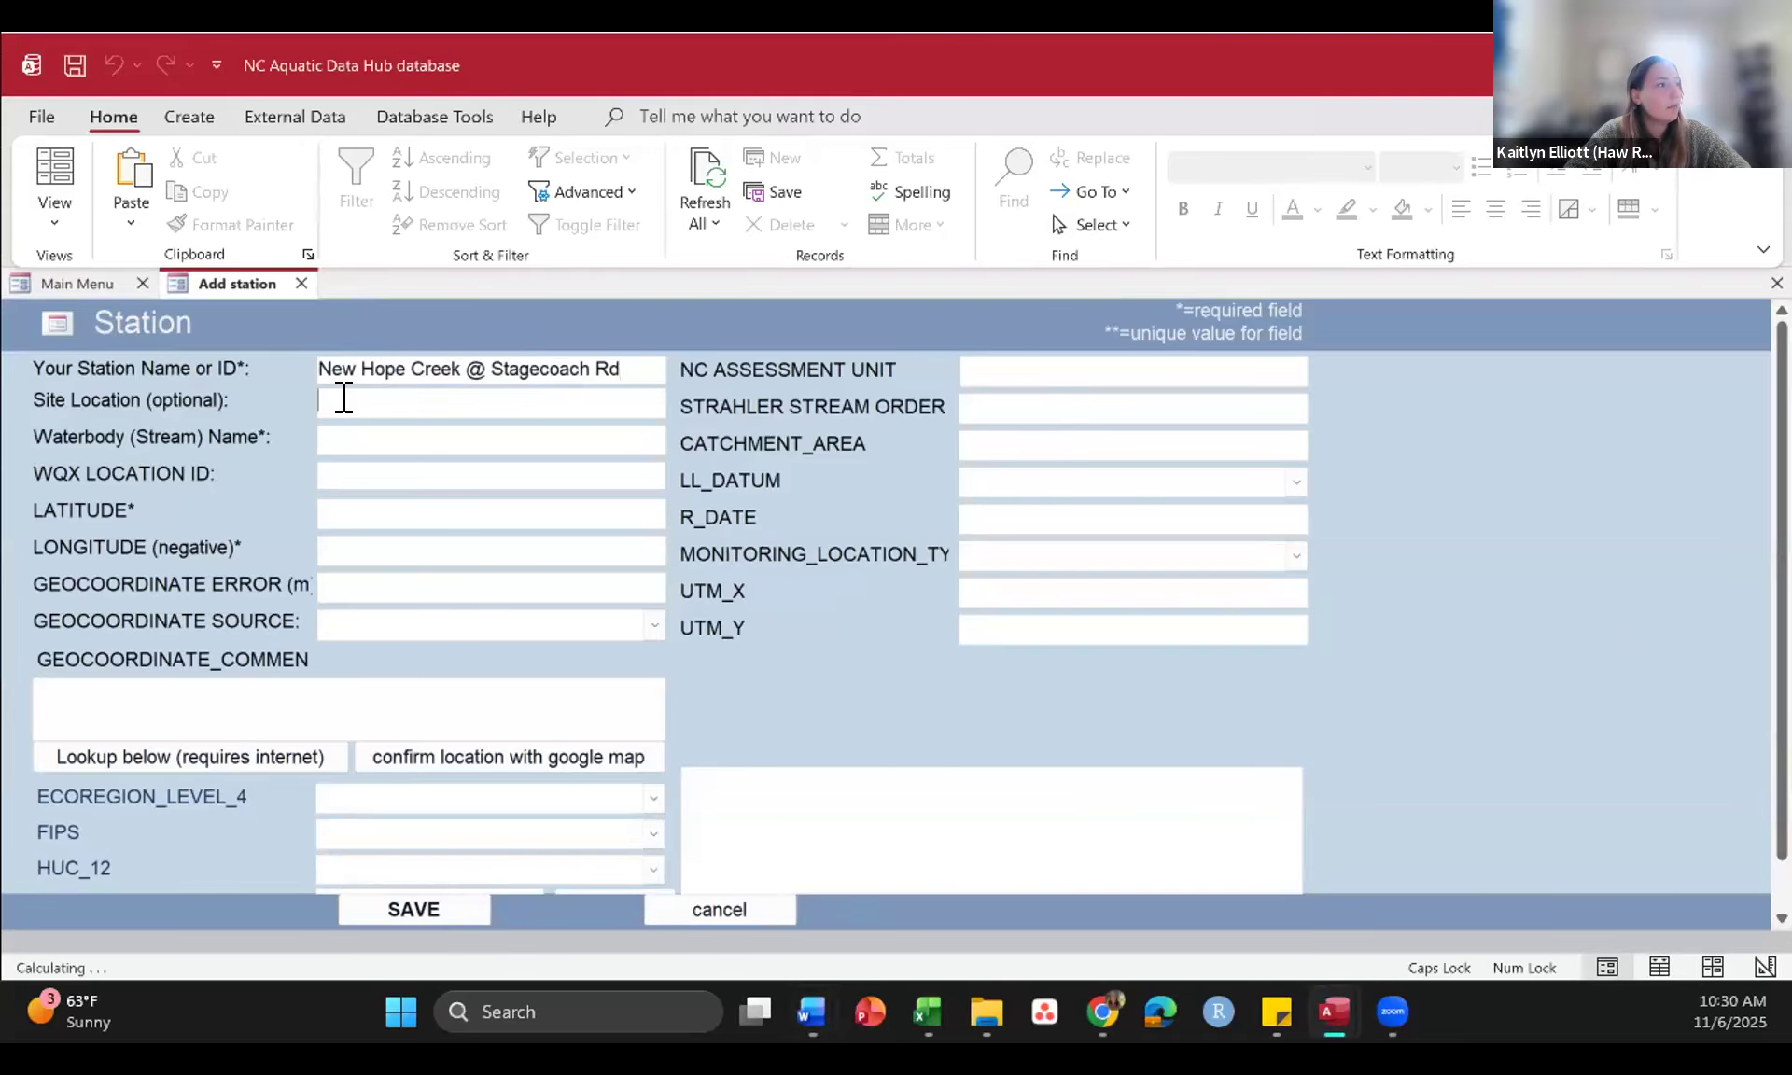
text(Stagecoach Rd in Durham)
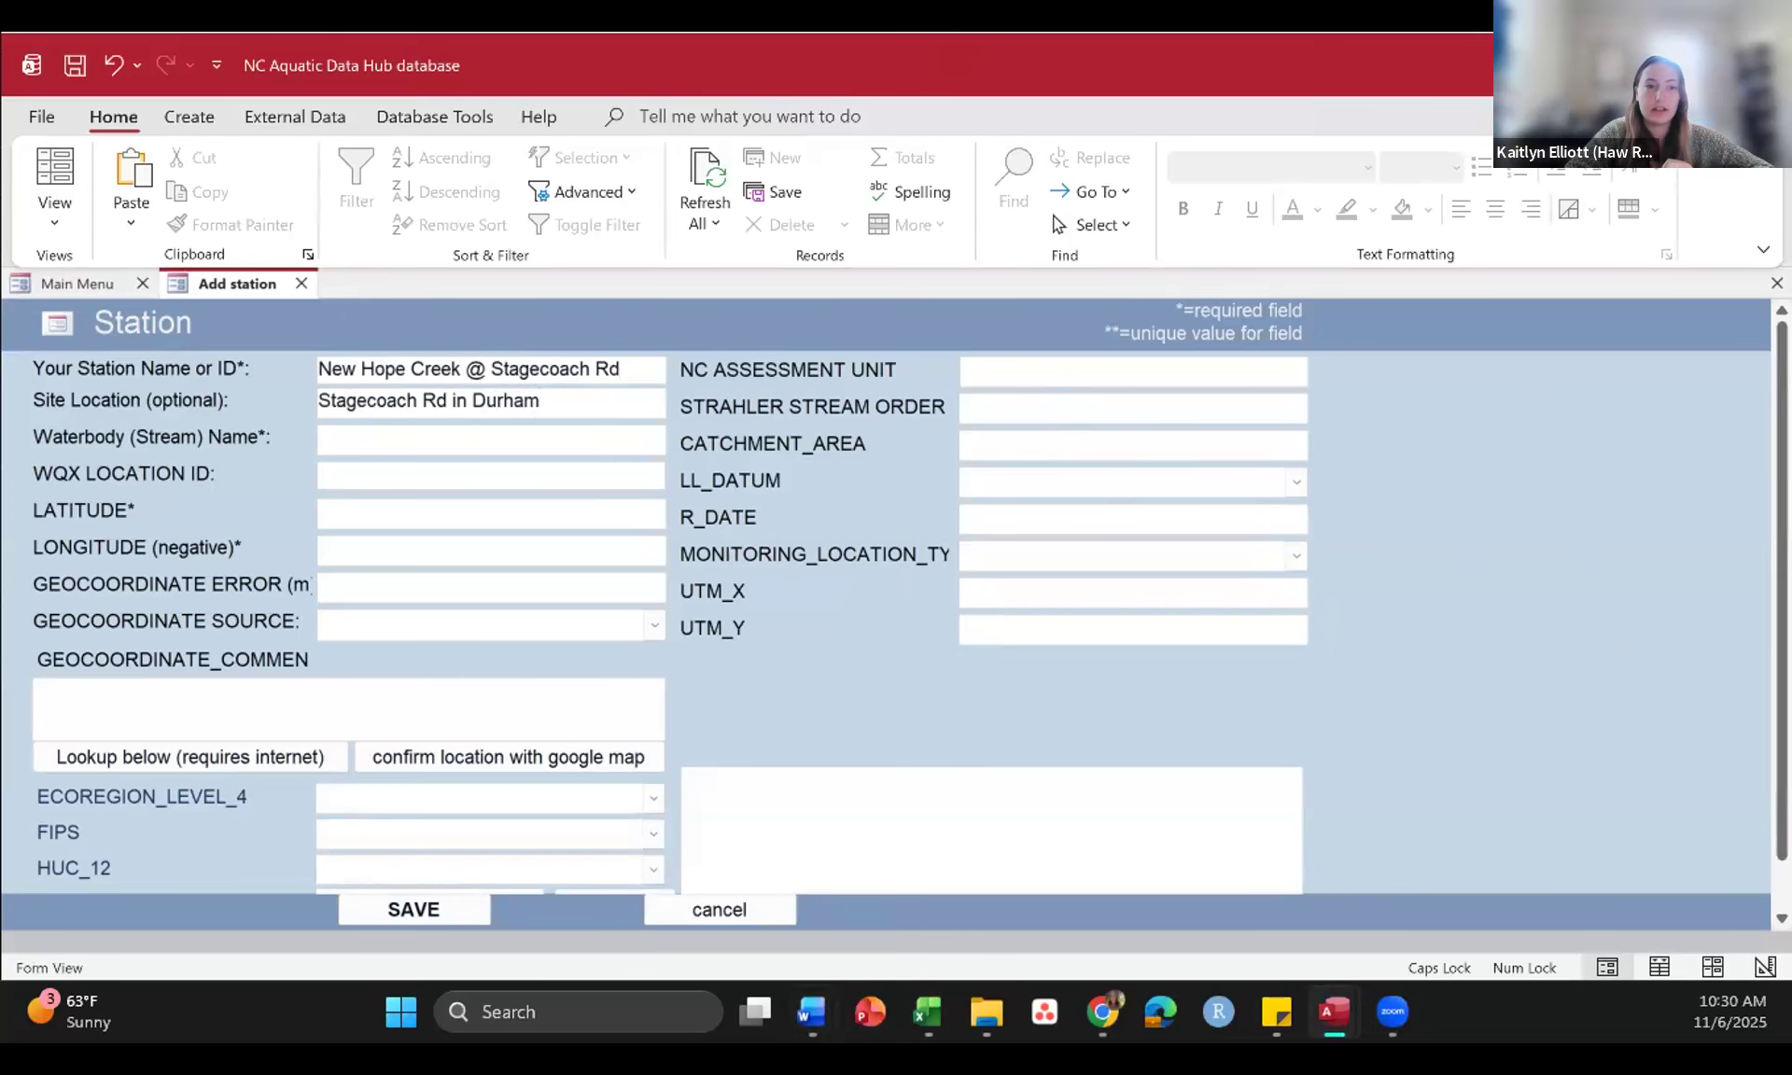
key(alt+Tab)
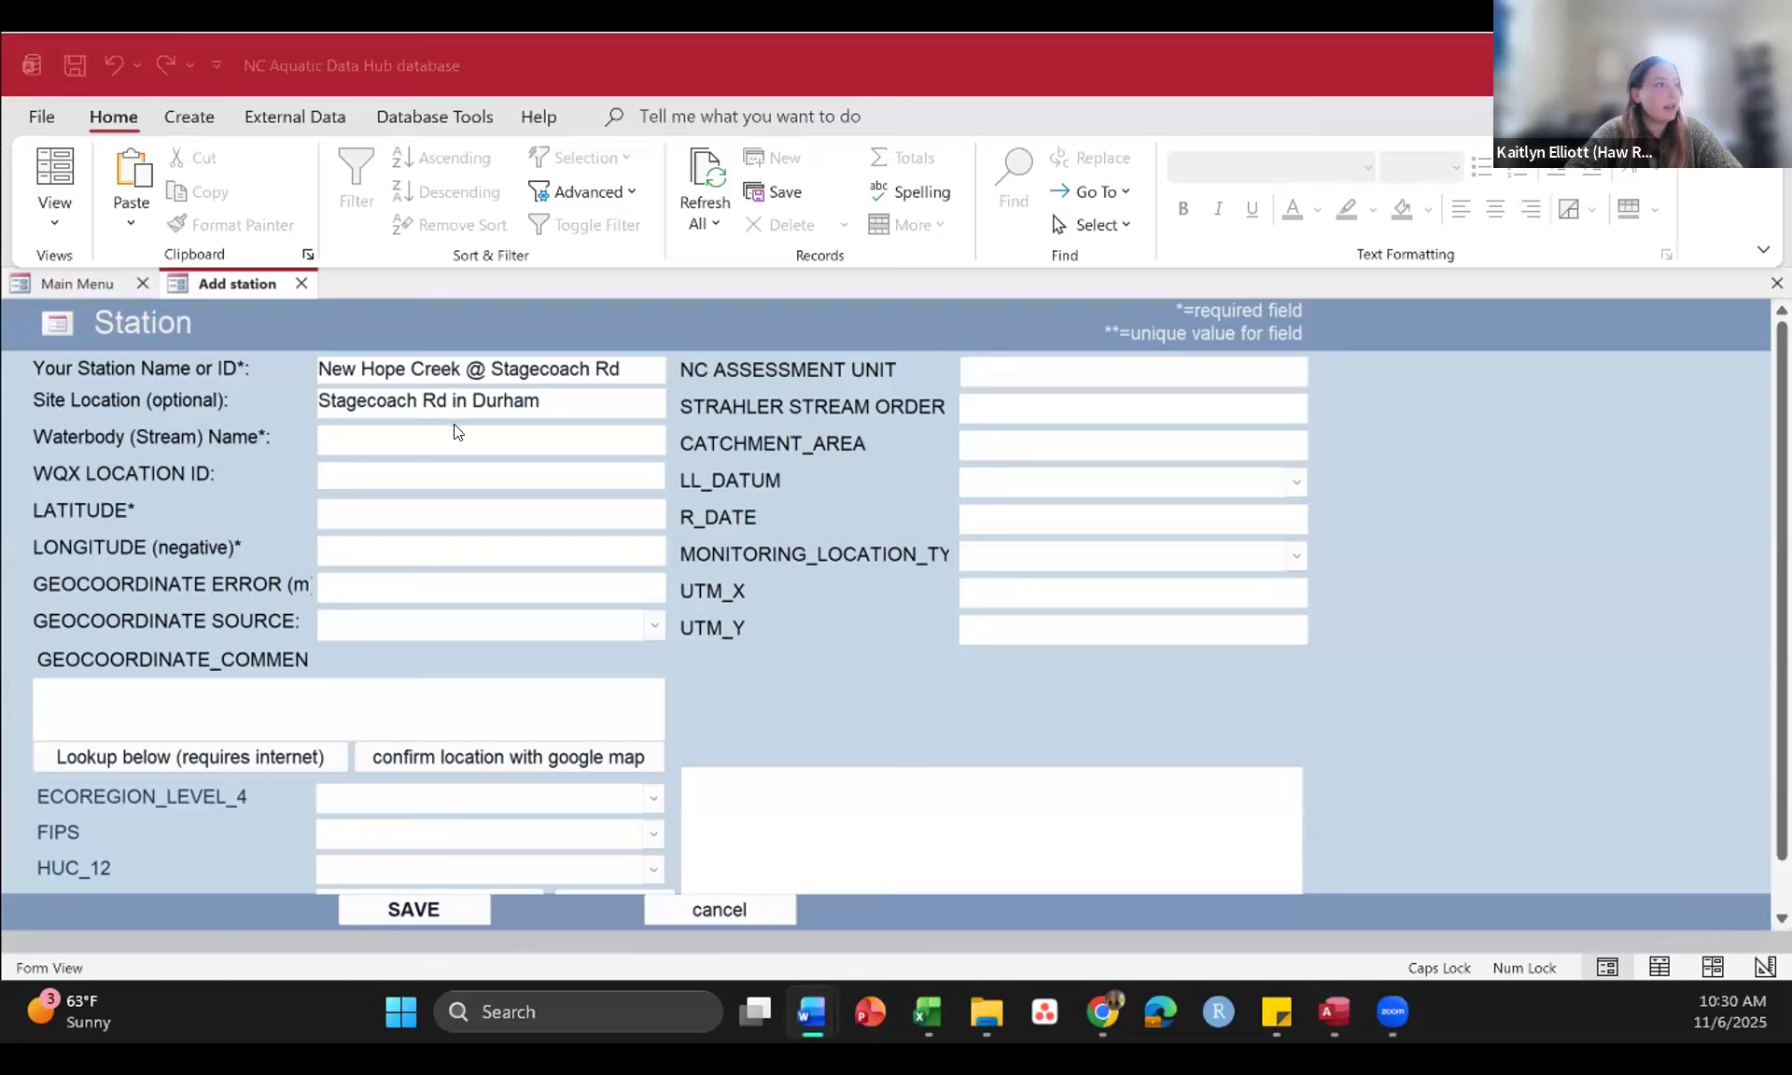
click(429, 432)
text(New Hope Creek)
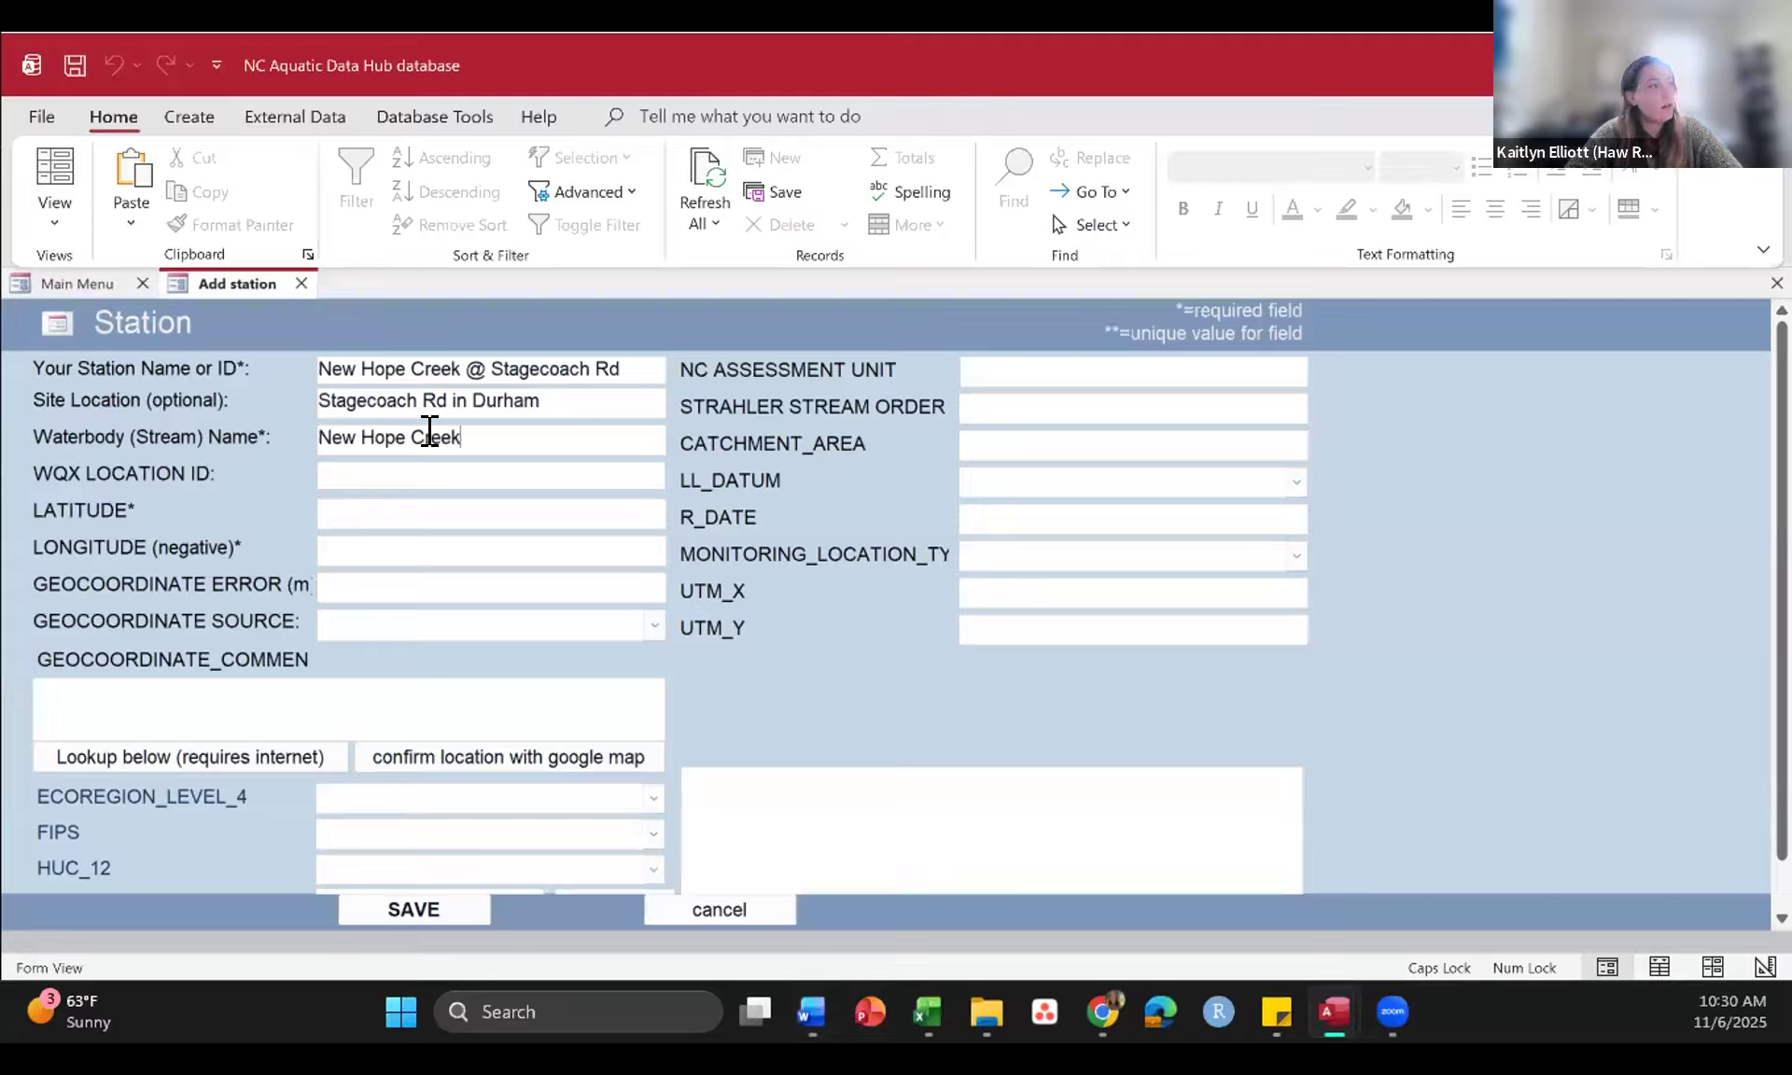
Step: Copy the station name "New Hope Creek @ Stagecoach Rd" into the WQX LOCATION ID field
scroll(550, 522, down, 1)
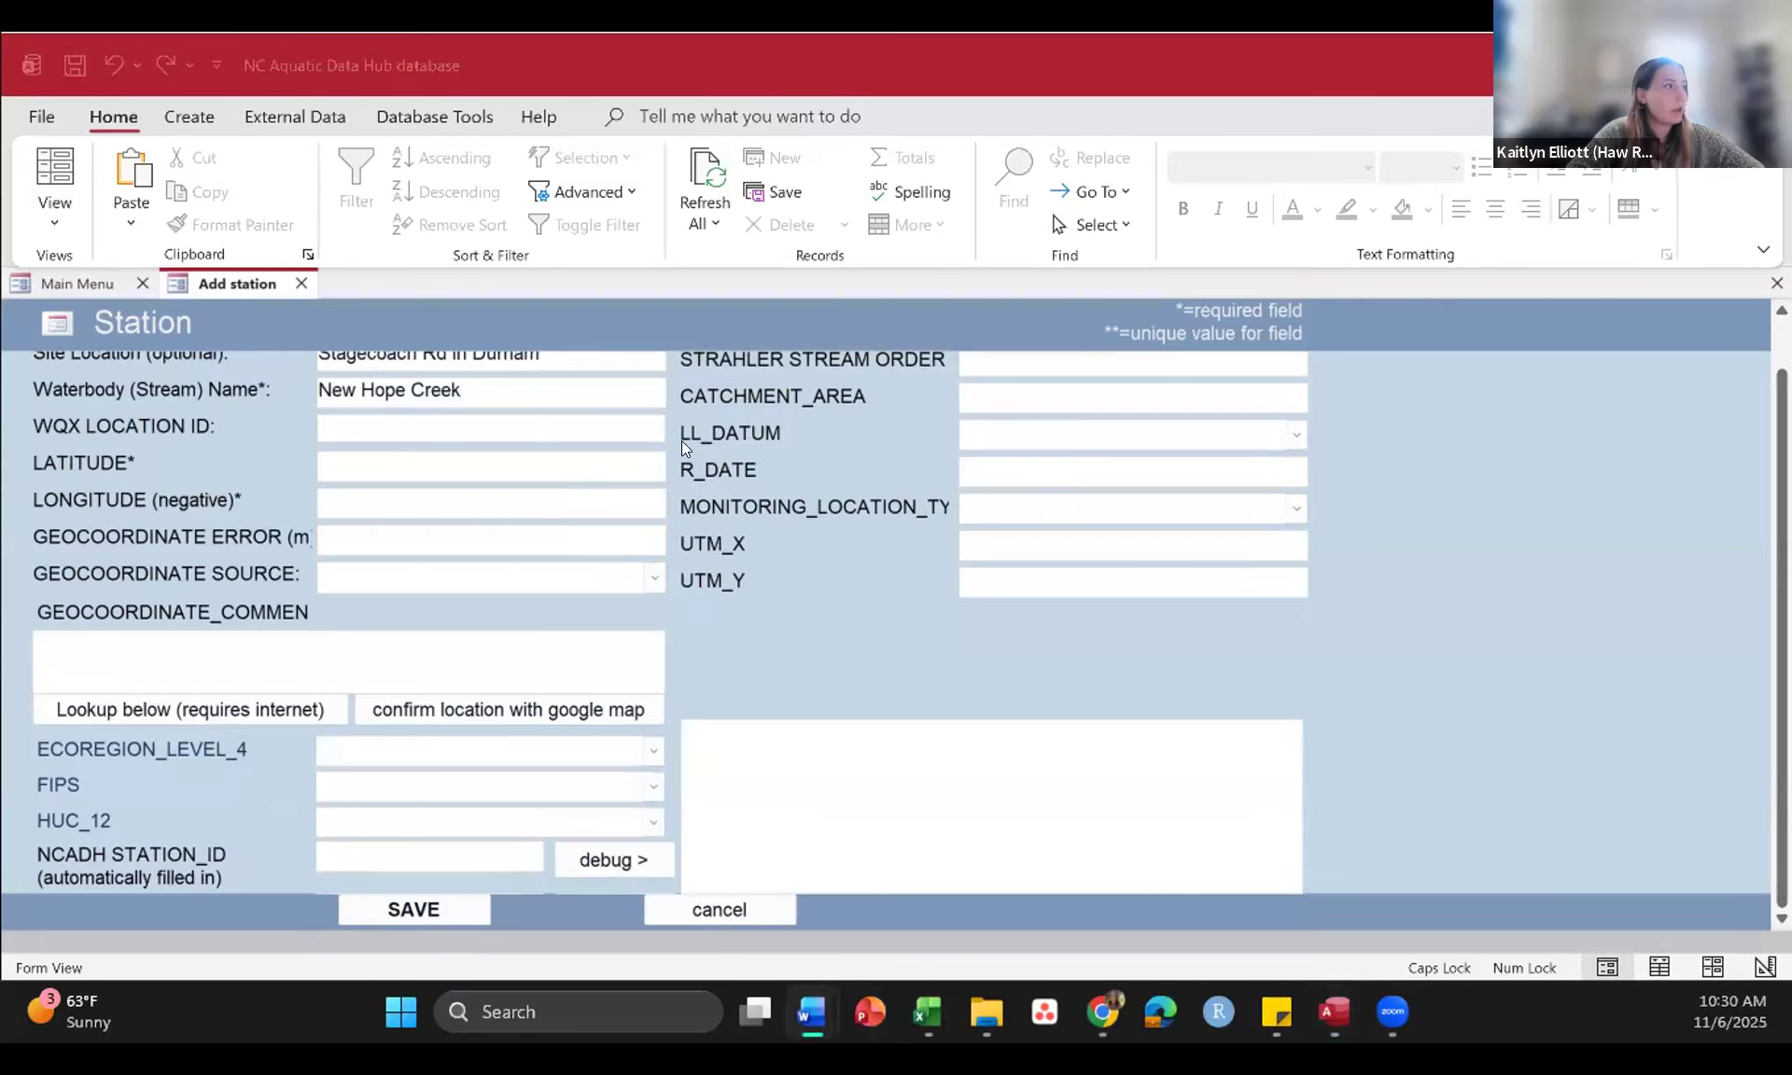
scroll(655, 451, up, 1)
click(614, 370)
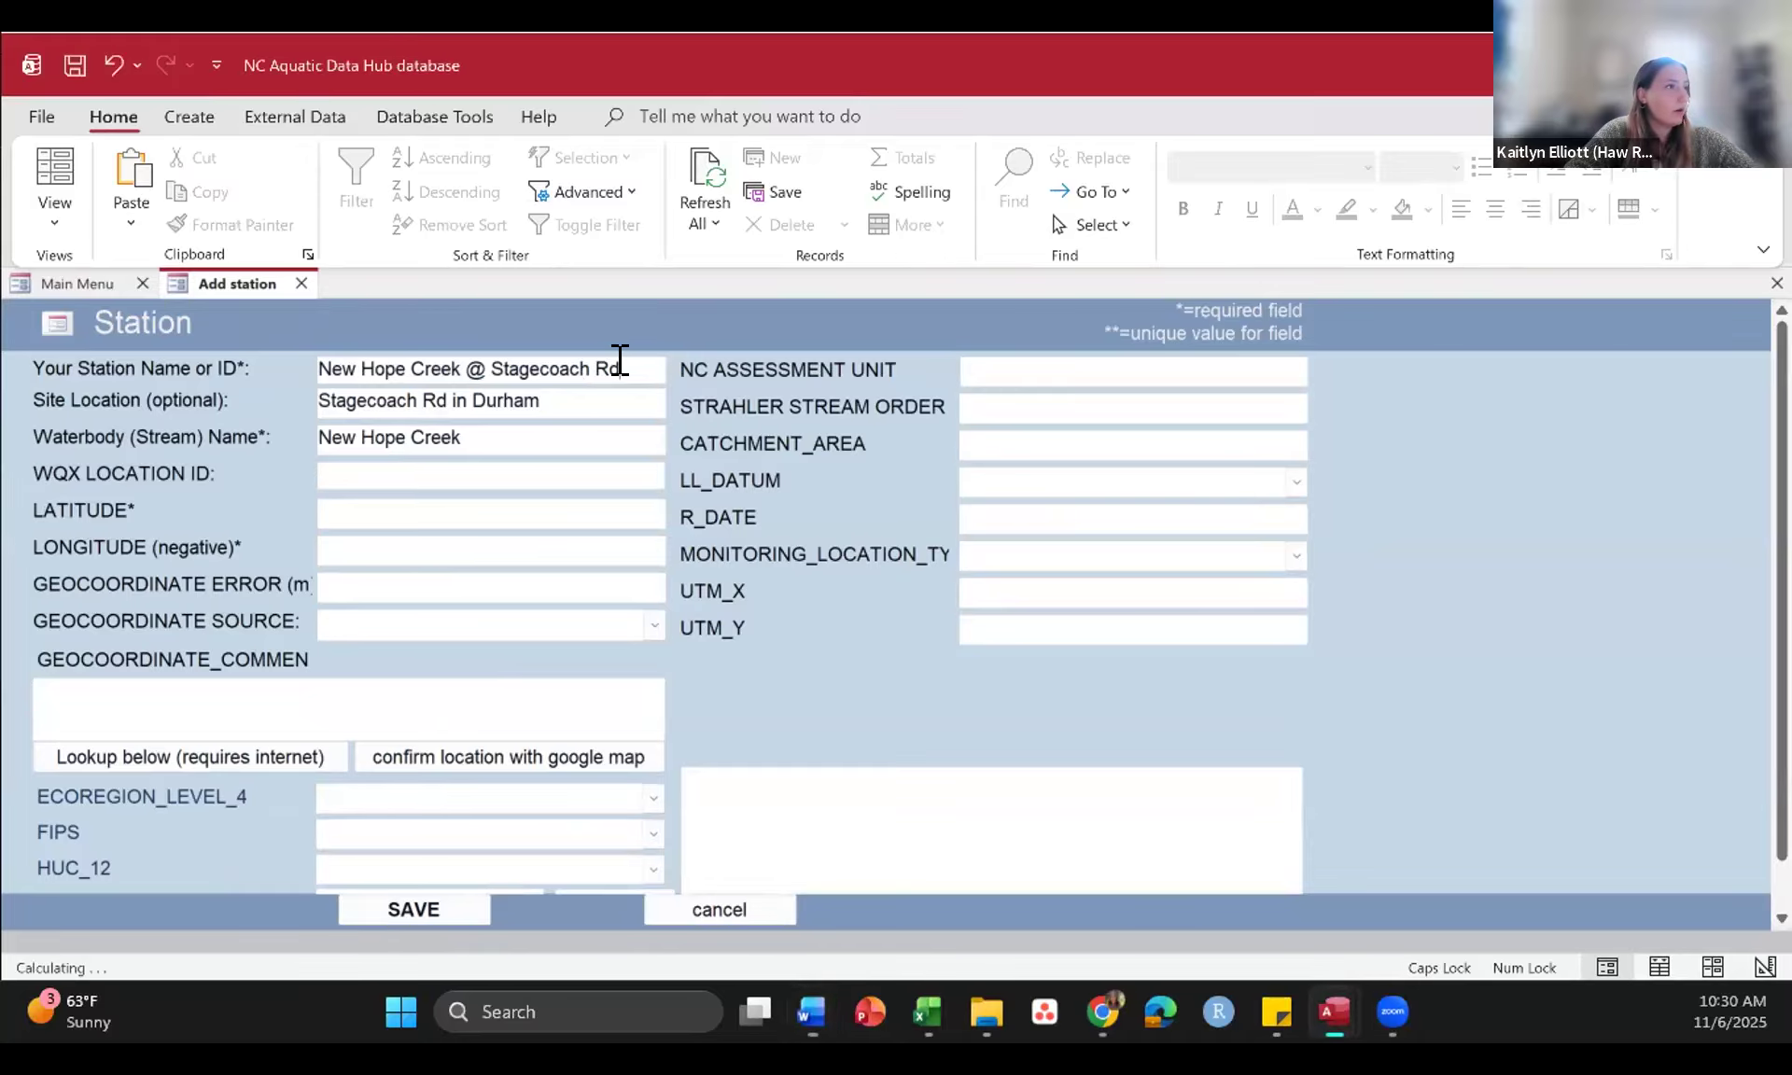
click(306, 360)
key(ctrl+c)
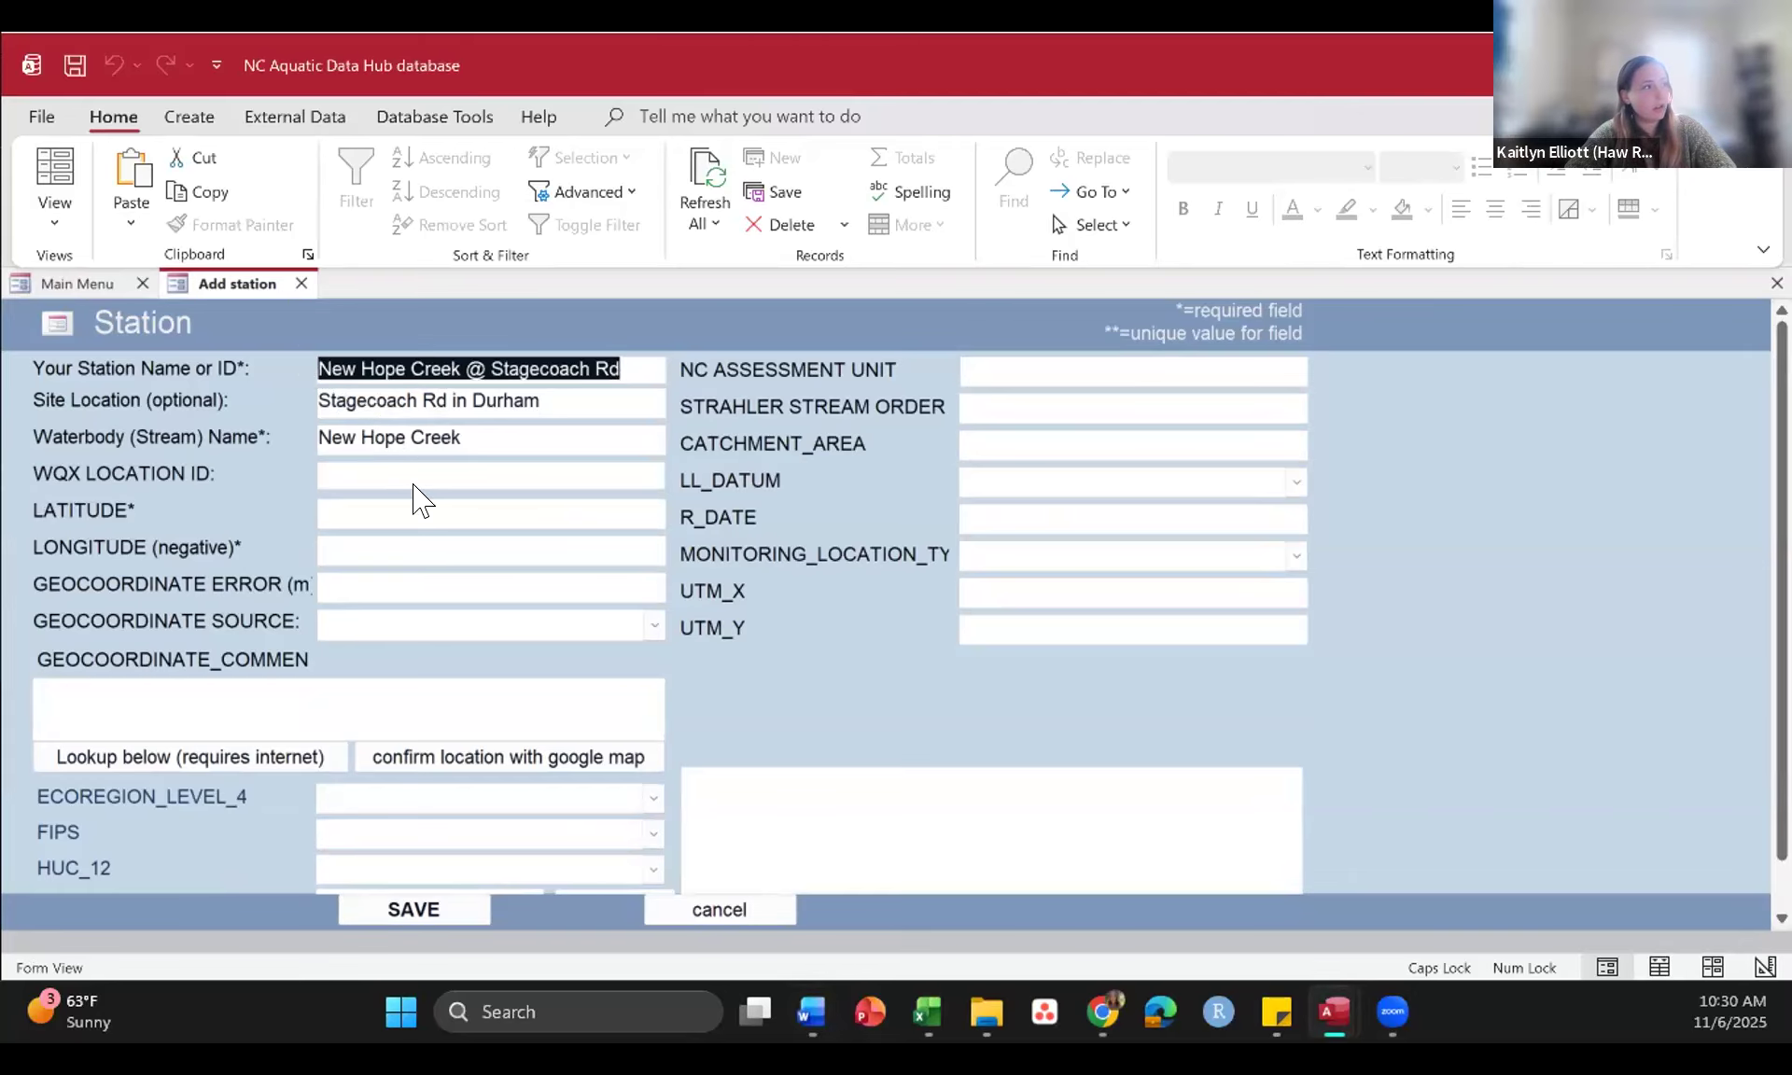
click(388, 464)
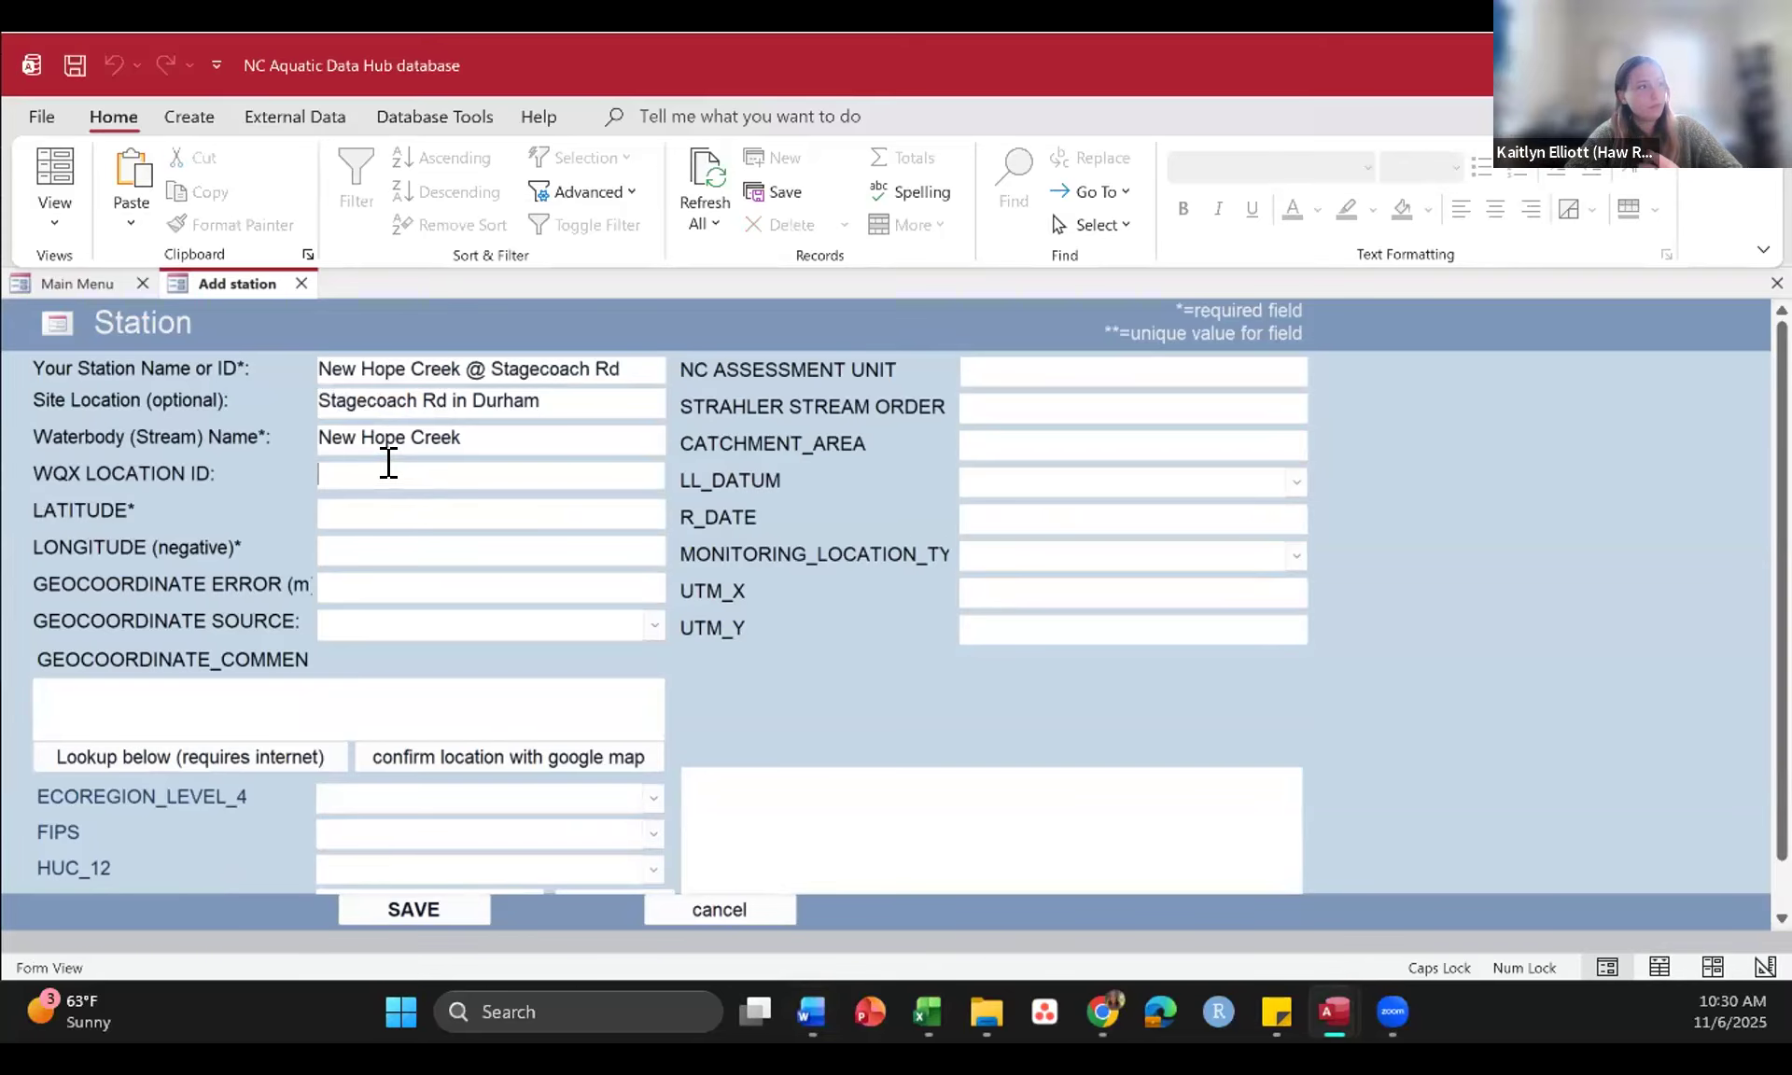
key(ctrl+v)
Step: Copy 78.965406 from the Word document into LATITUDE and 35.885982 into LONGITUDE
key(alt+Tab)
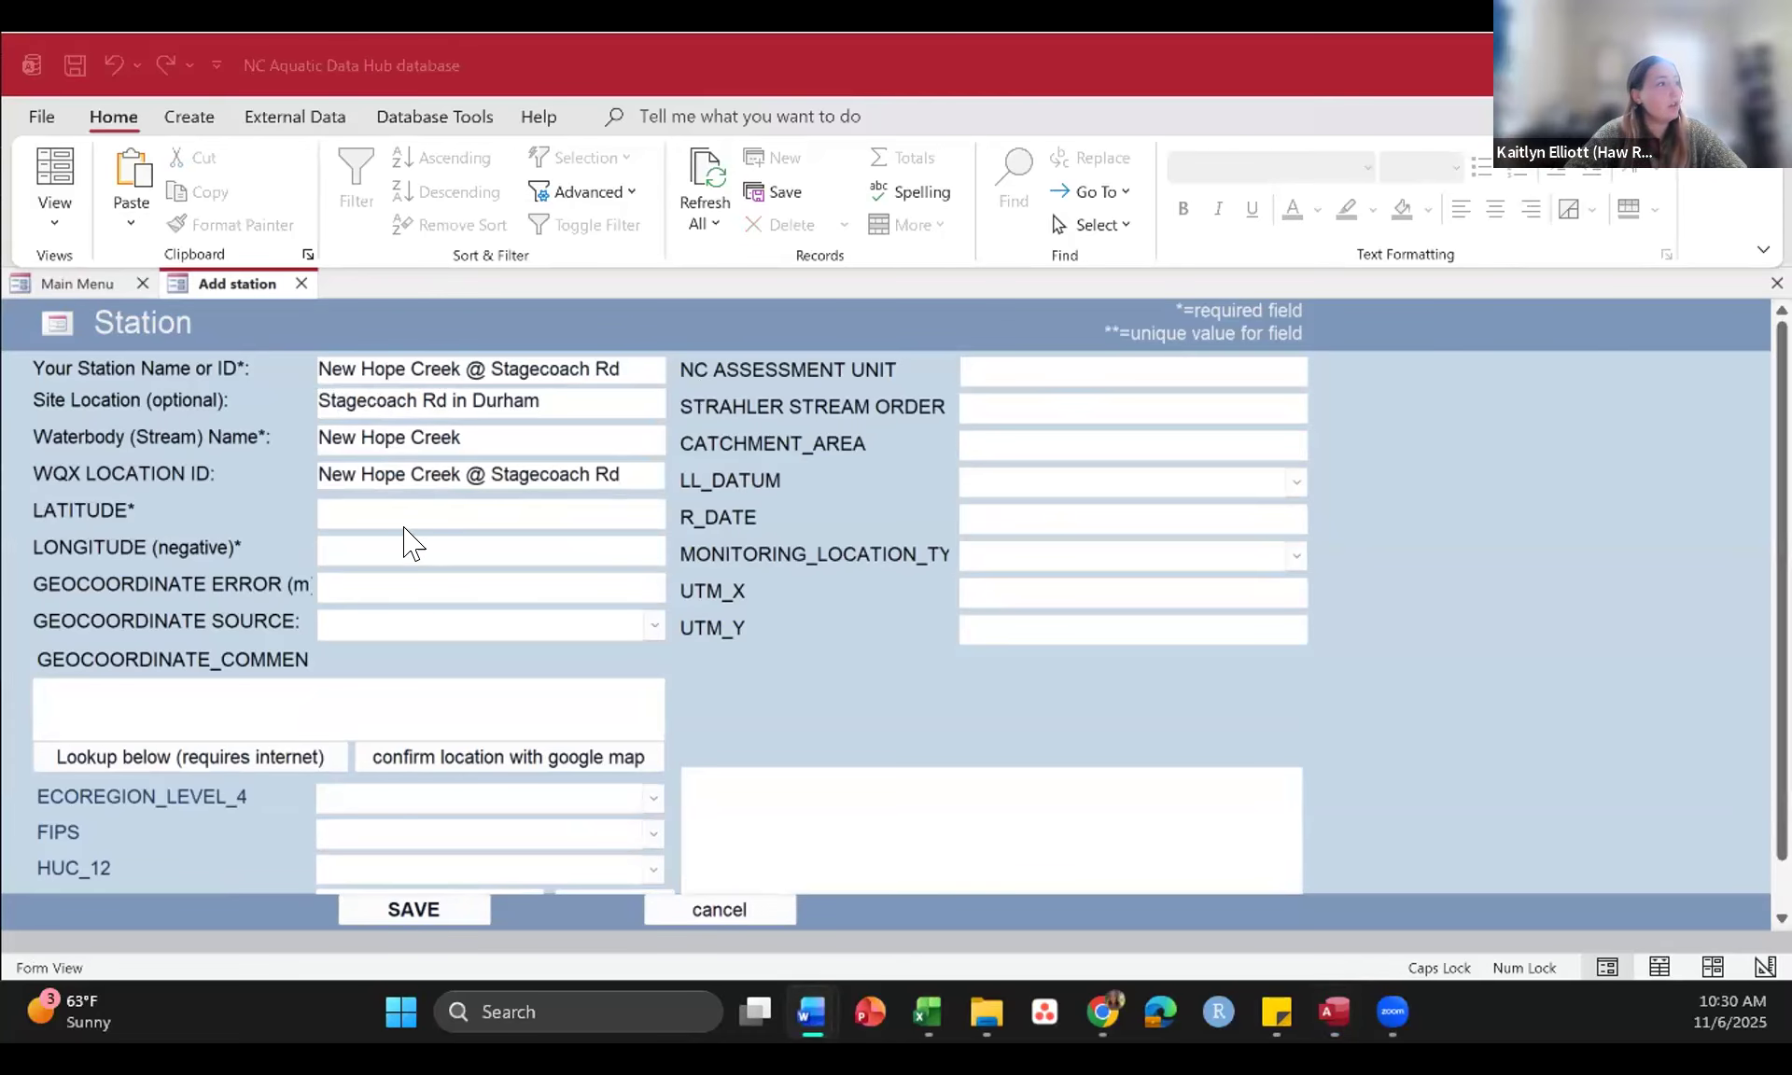
click(362, 509)
text(78.965406)
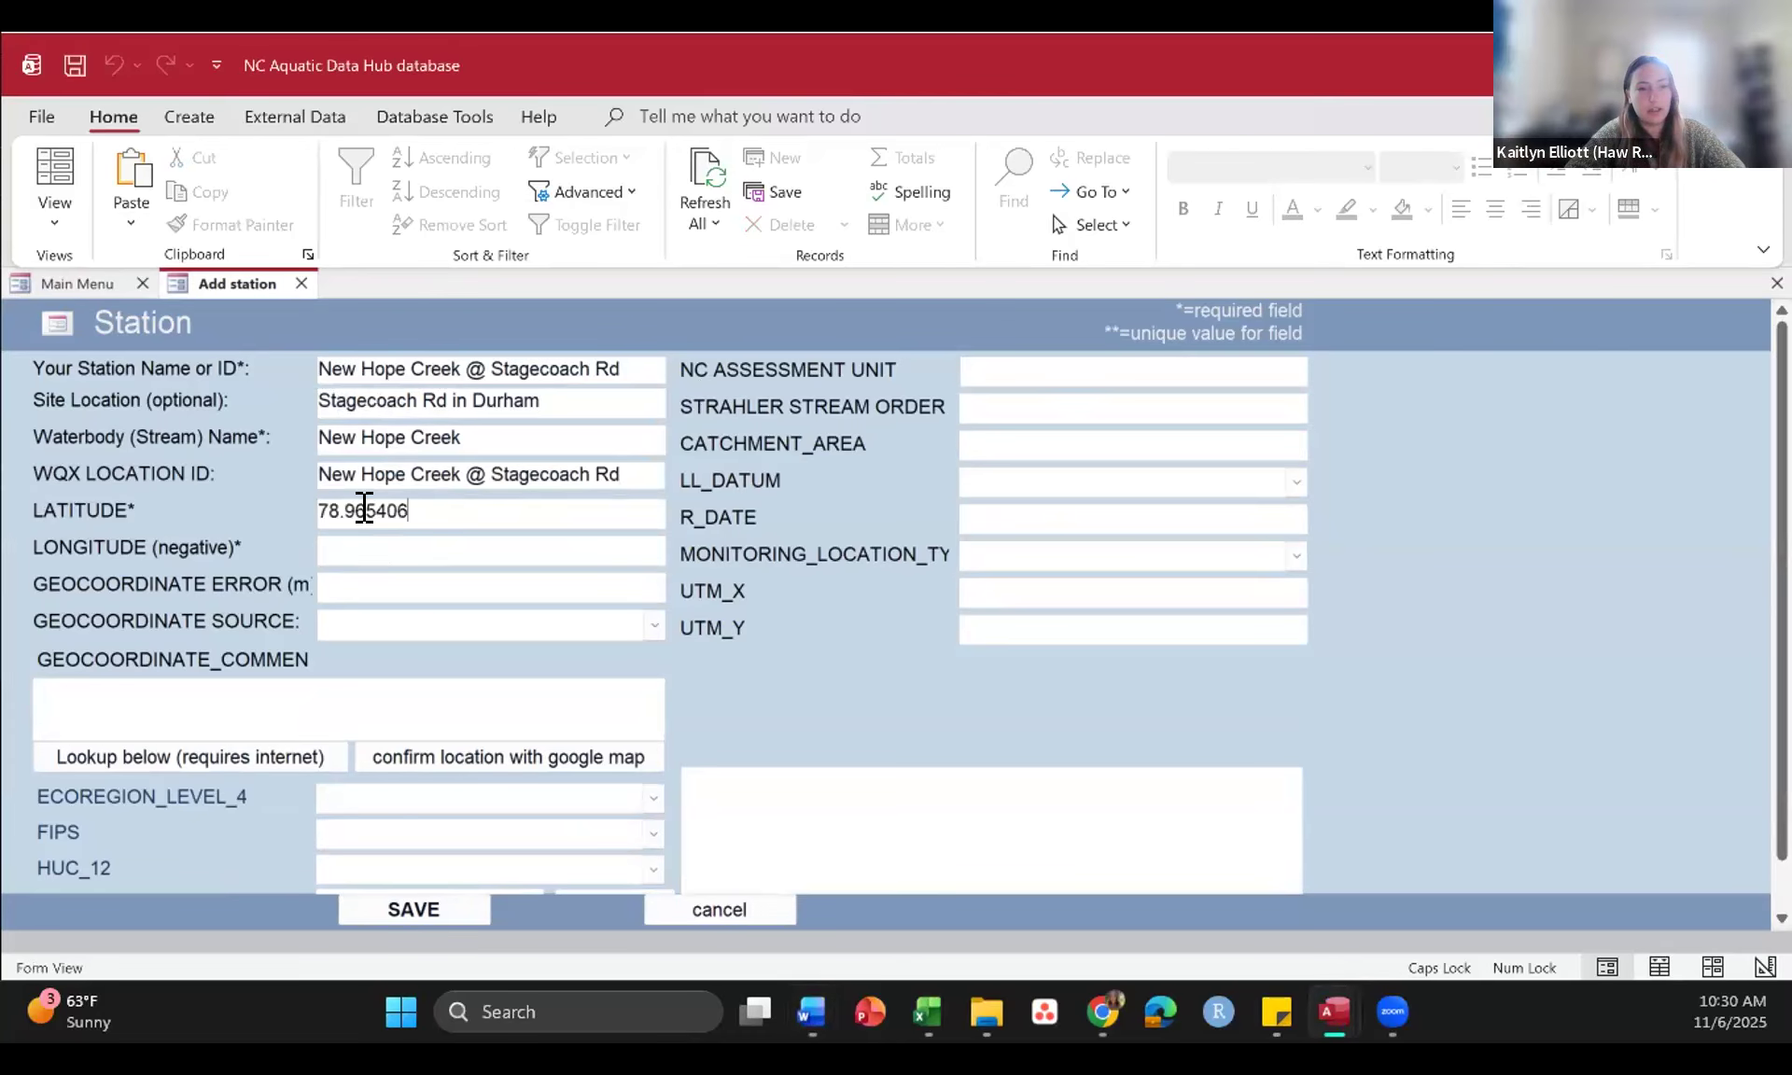
key(alt+Tab)
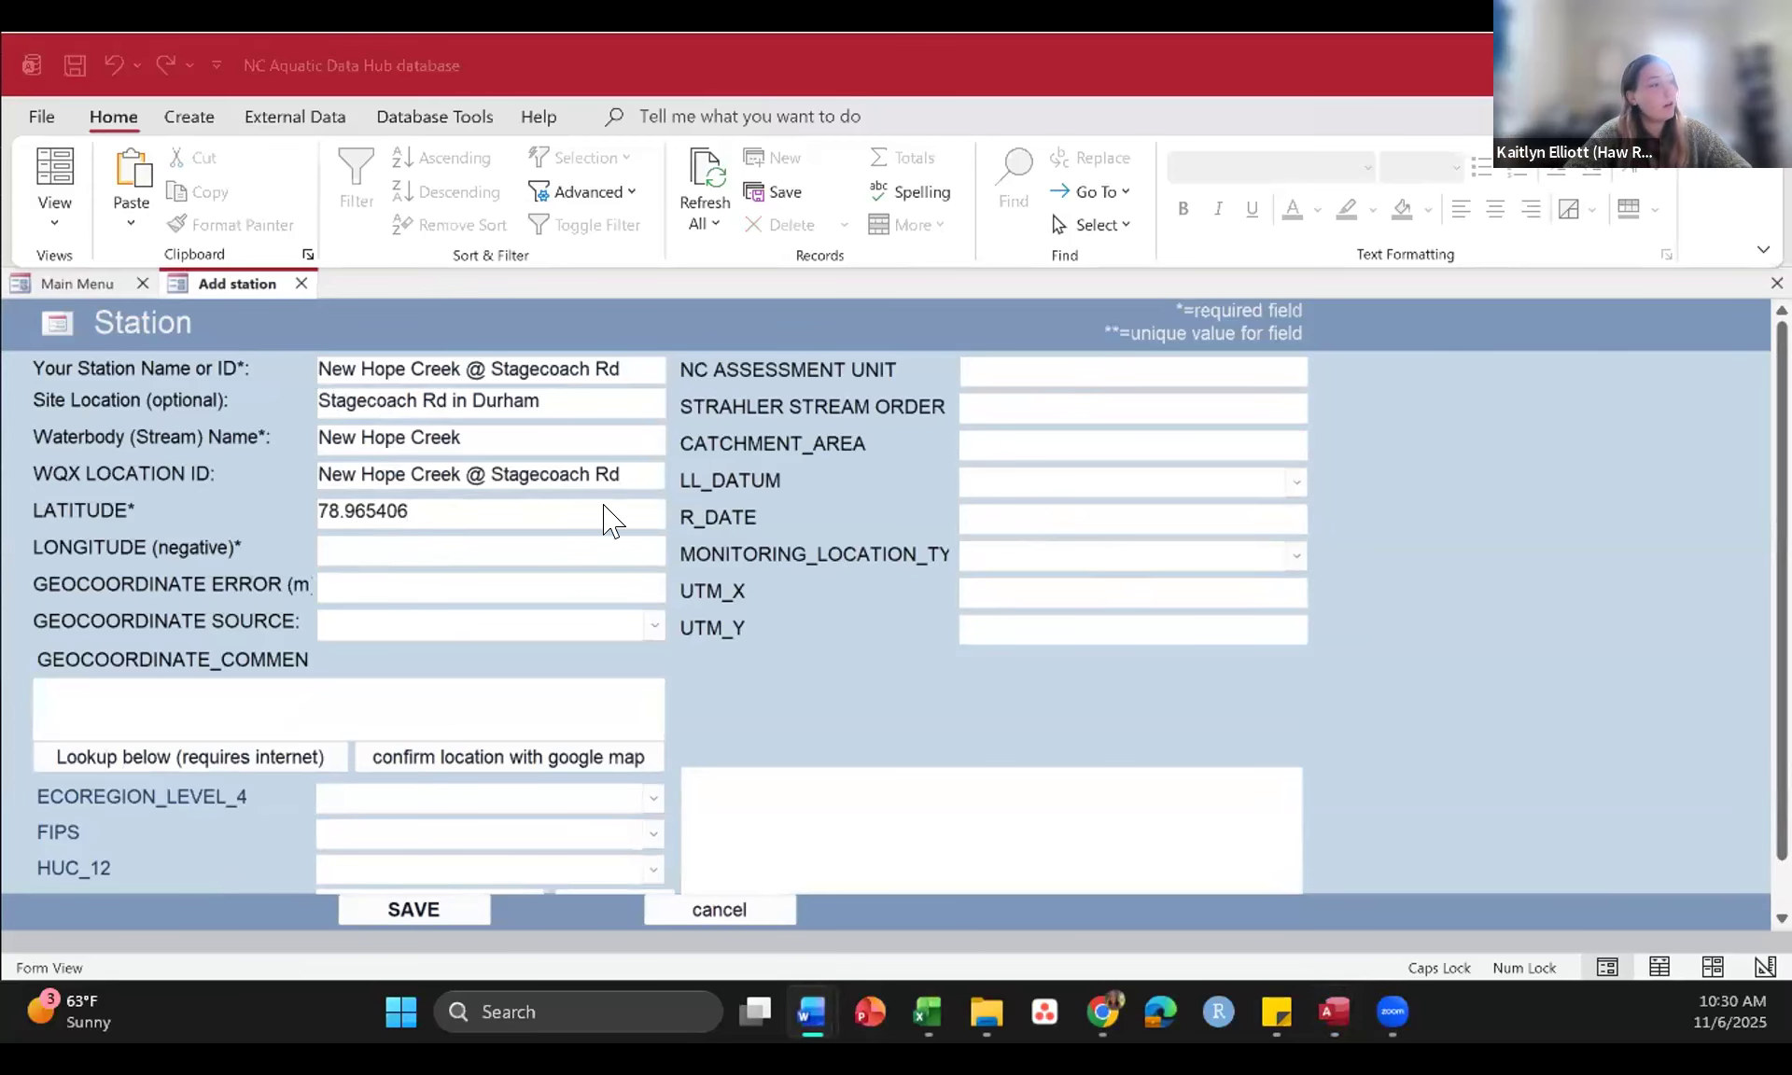
click(364, 549)
text(35.885982)
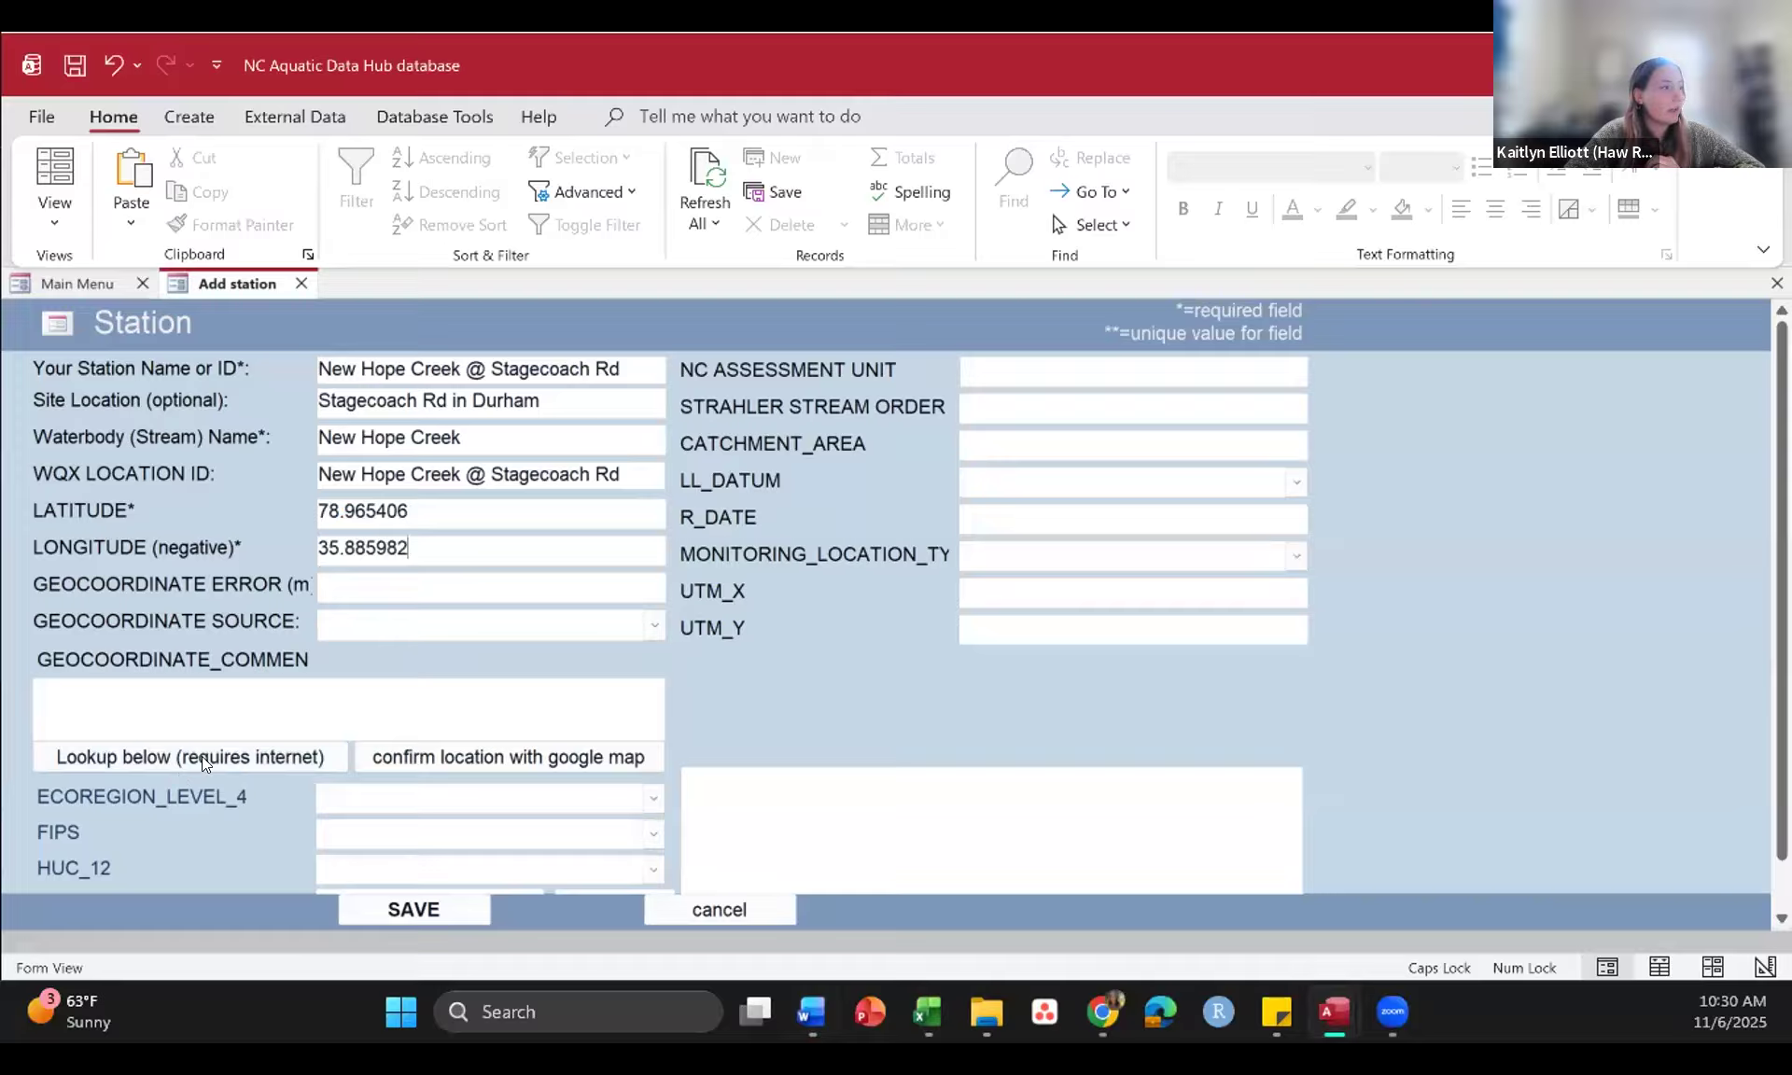
Step: Check on Google Maps where the station's coordinates 78.965406, 35.885982 fall
click(516, 758)
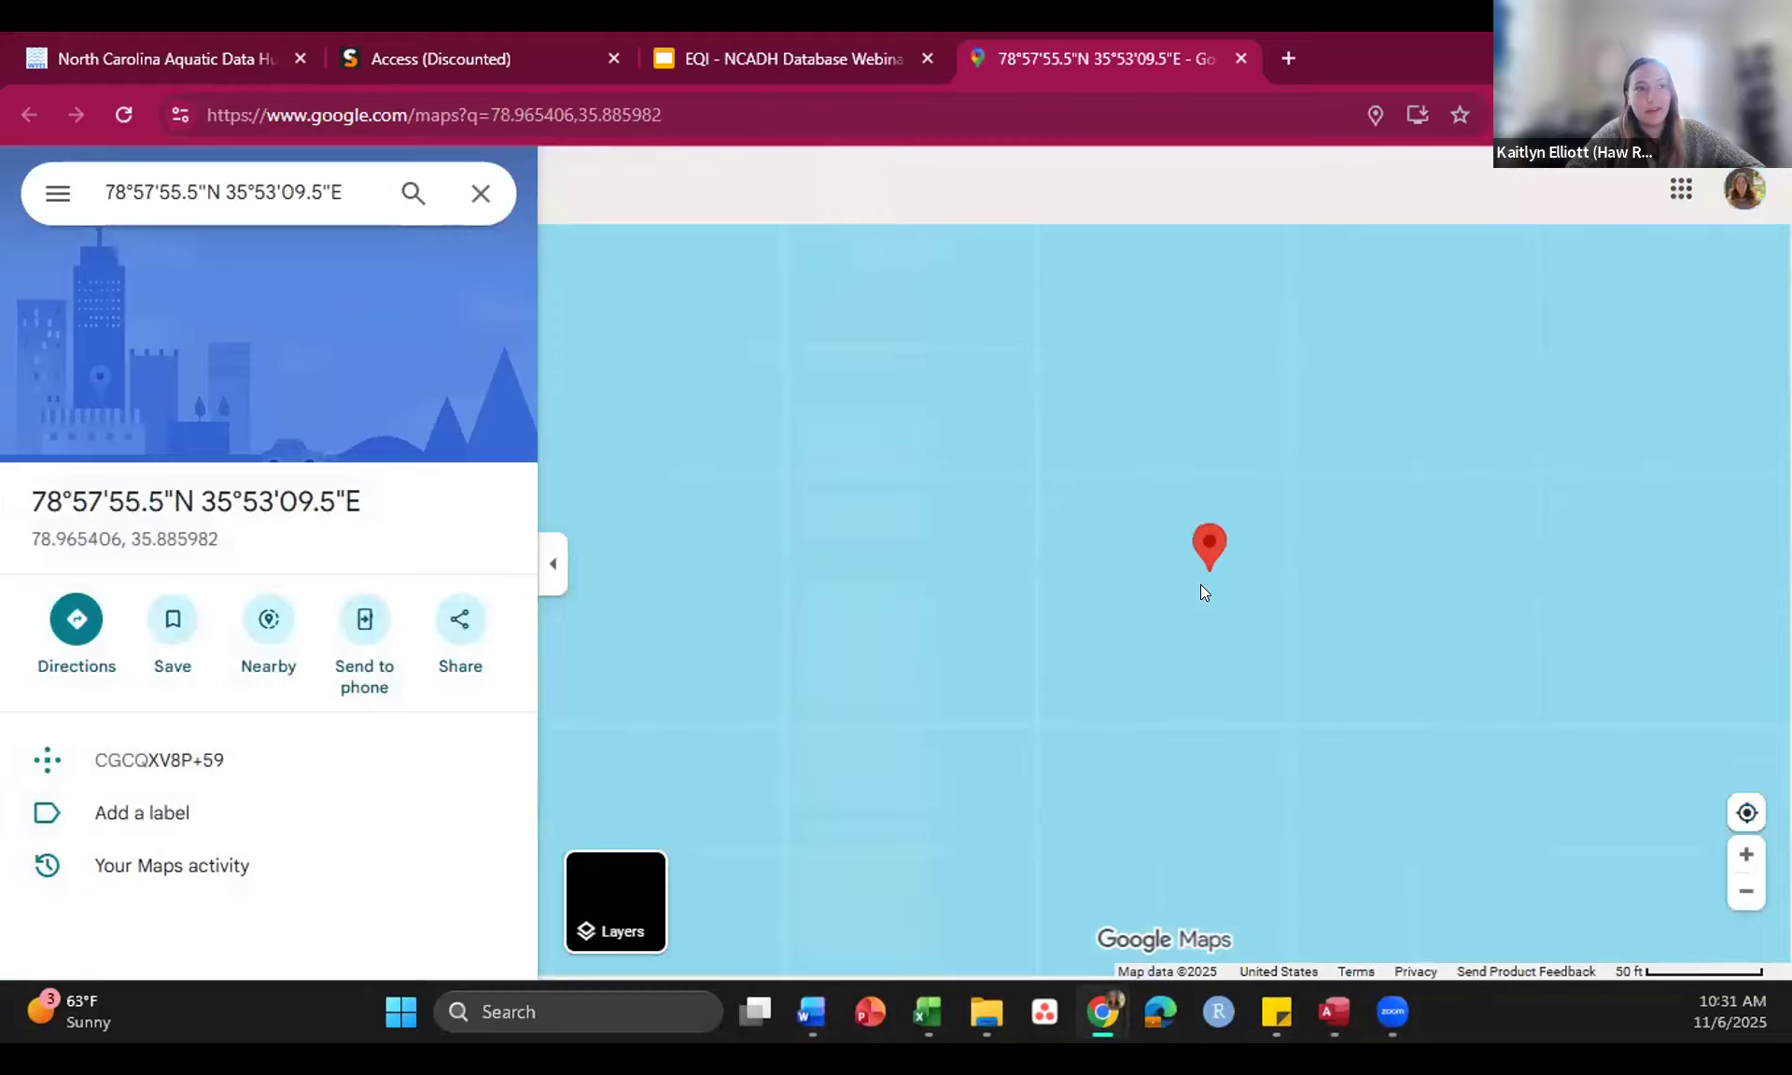
scroll(1200, 589, down, 5)
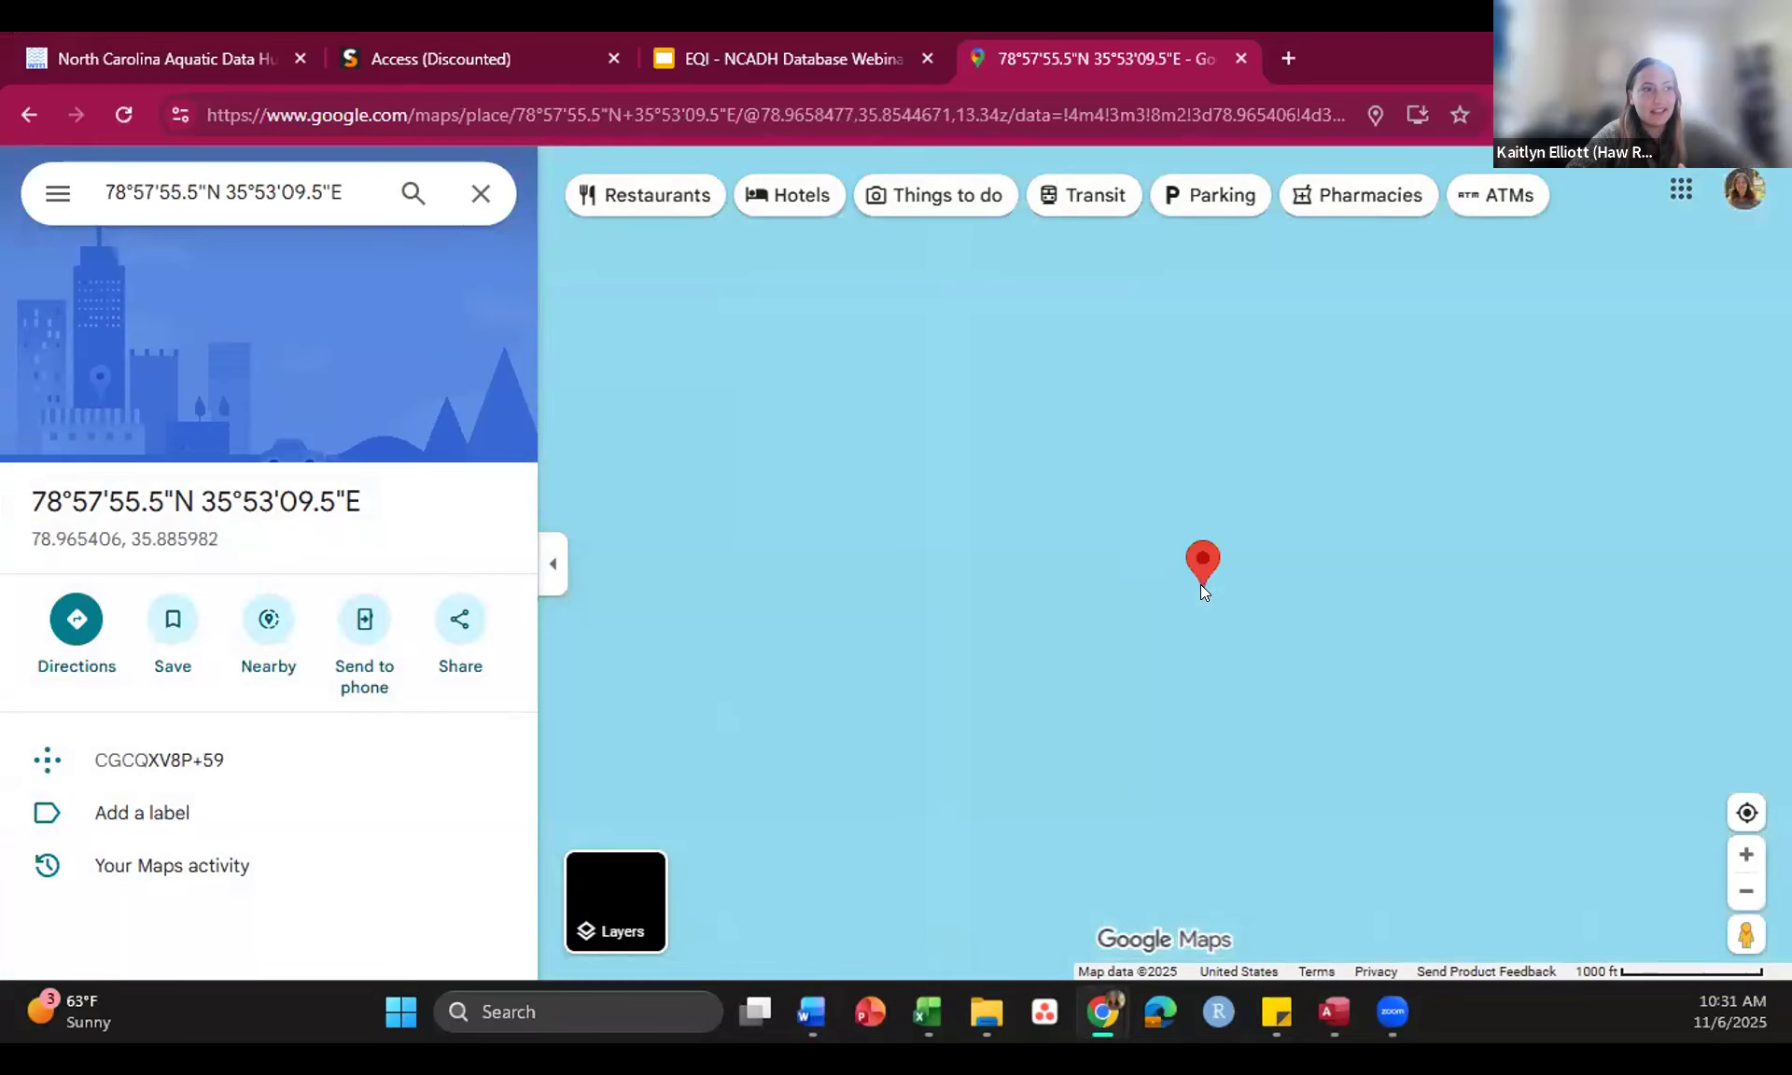
scroll(1197, 594, down, 6)
scroll(1198, 594, down, 5)
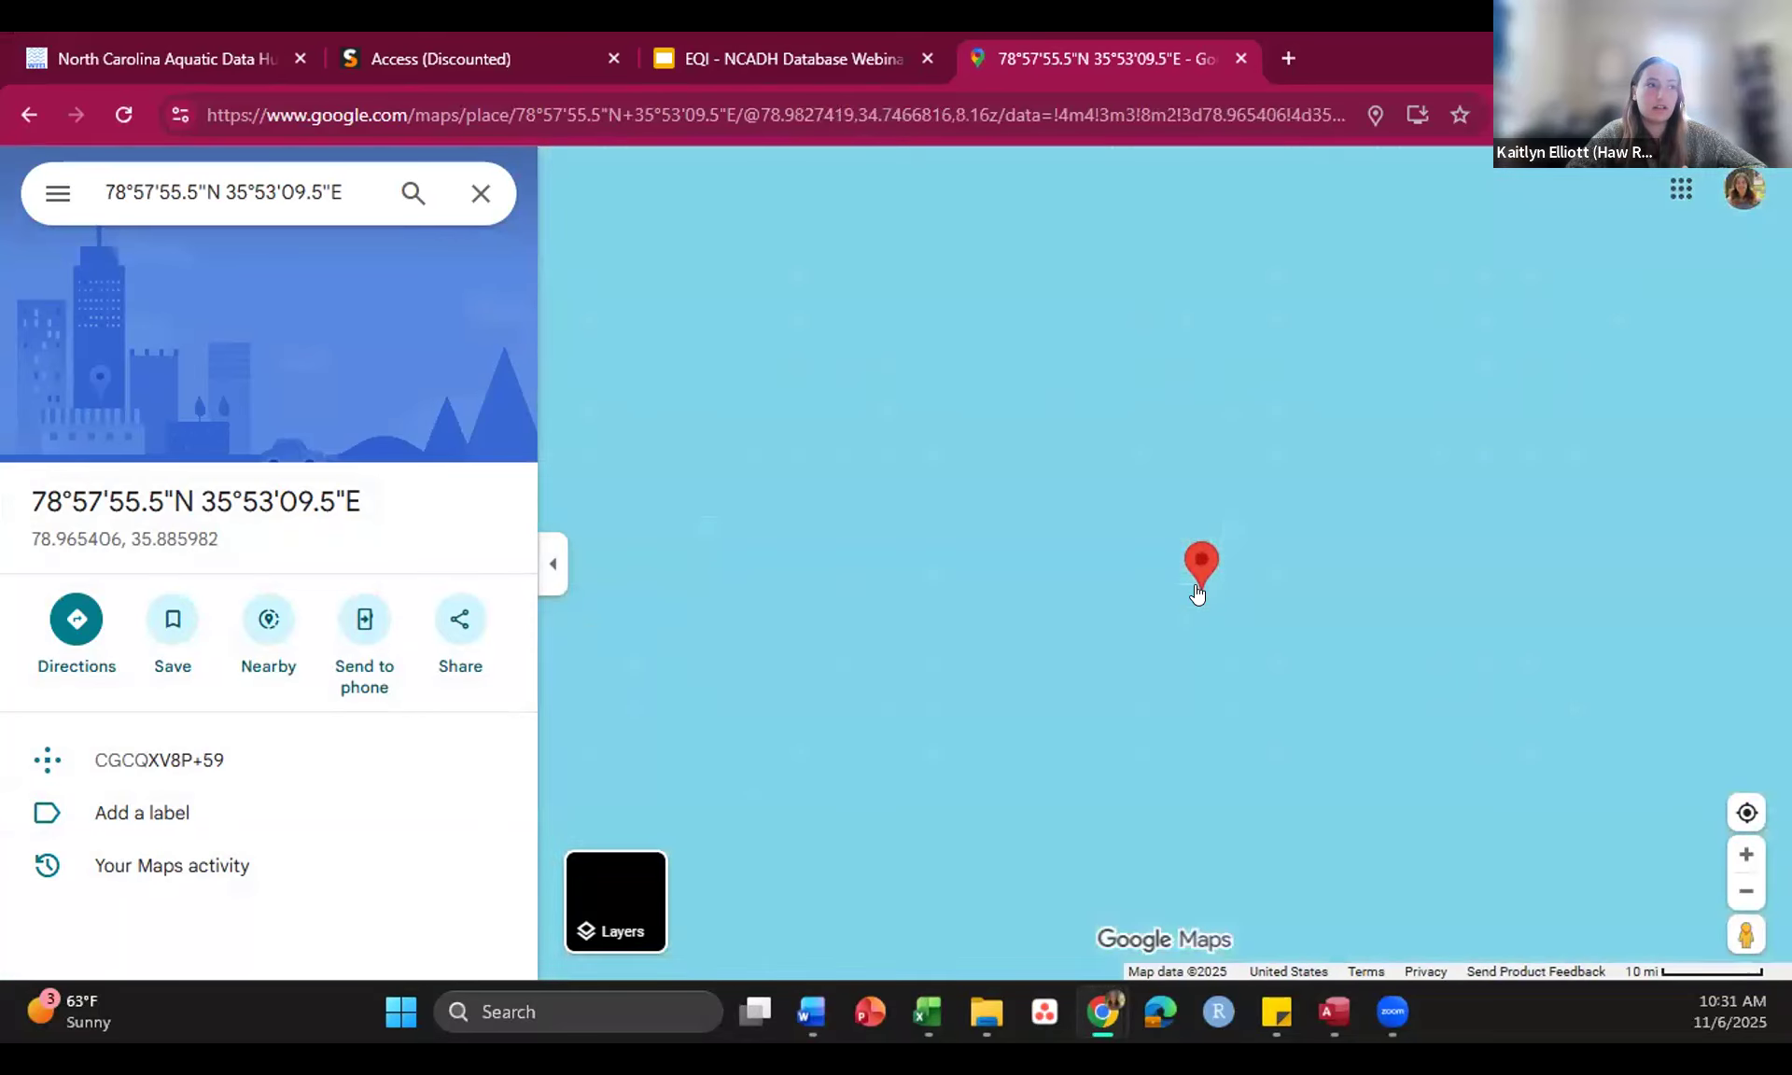
scroll(1197, 593, down, 3)
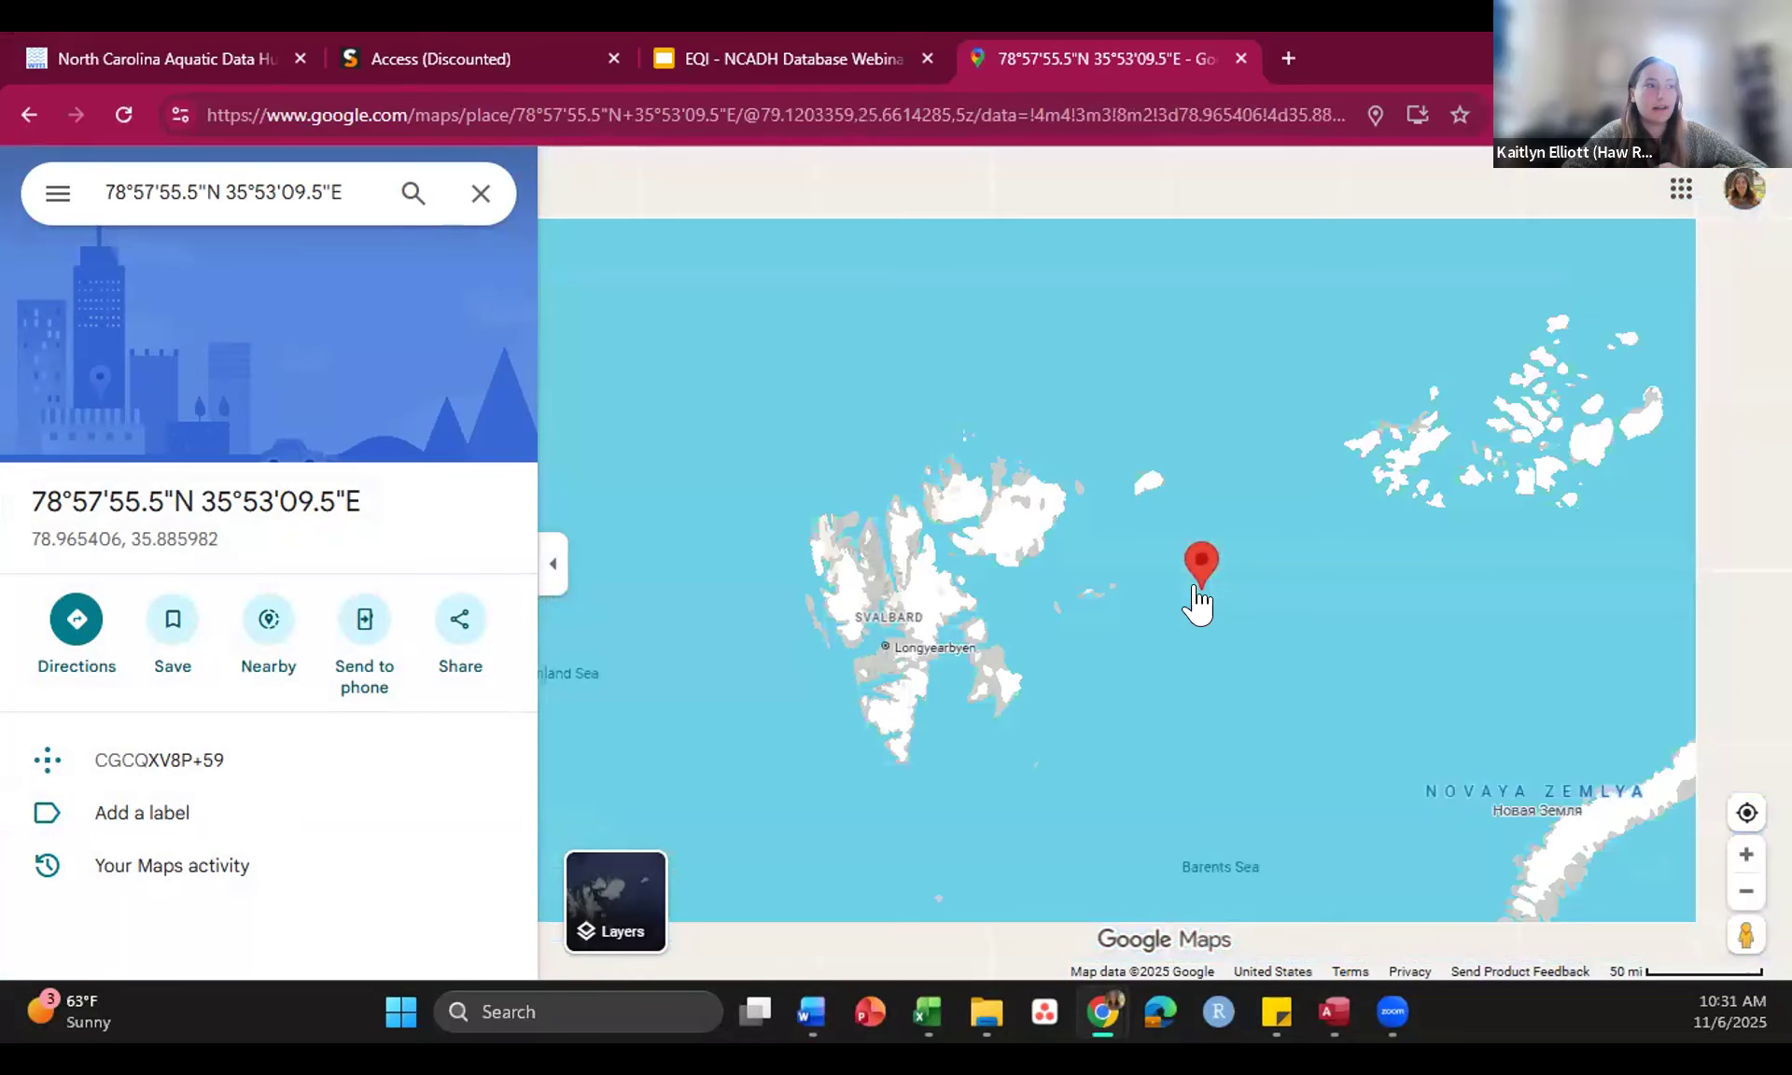
Step: Back in the station form, replace LATITUDE with 35.885982 and LONGITUDE with 78.965406
click(1335, 1012)
drag(428, 510, 297, 519)
key(ctrl+c)
key(Delete)
text(35.885982)
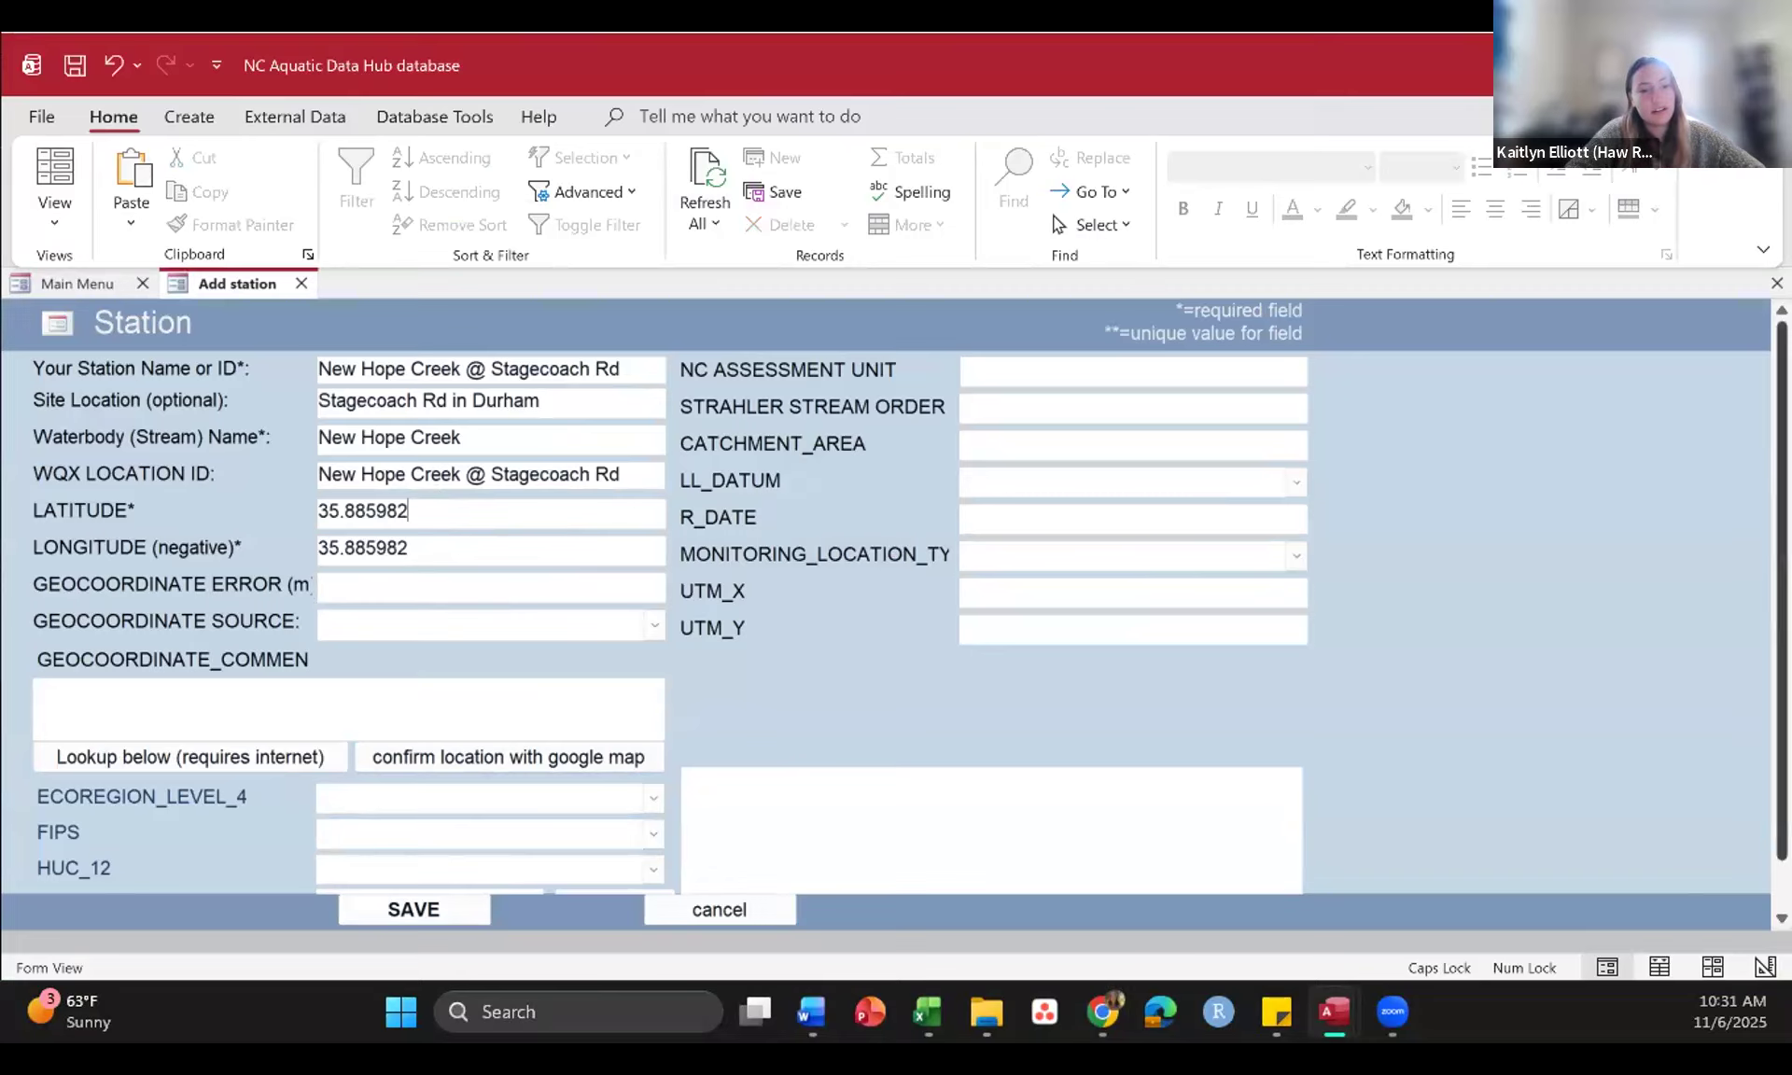
key(alt+Tab)
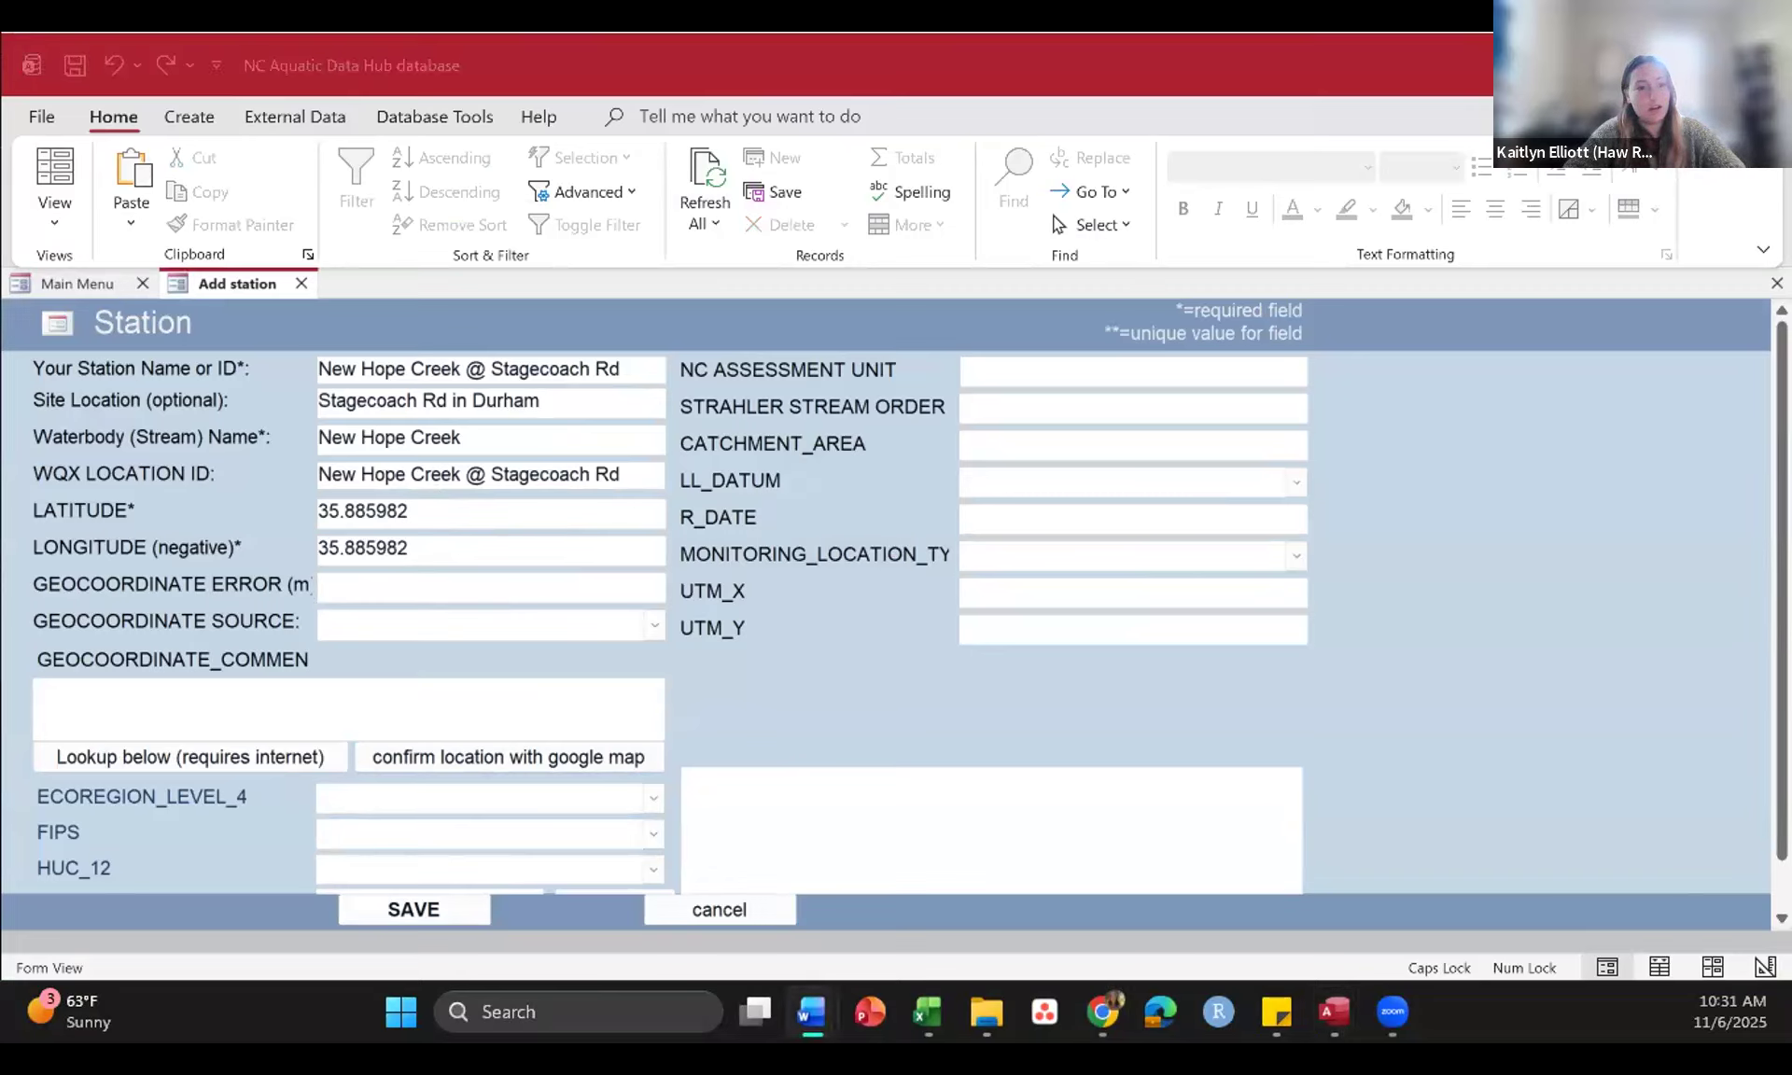
click(424, 539)
key(BackSpace)
key(BackSpace)
key(BackSpace)
key(BackSpace)
key(BackSpace)
key(BackSpace)
key(BackSpace)
key(BackSpace)
key(BackSpace)
key(ctrl+v)
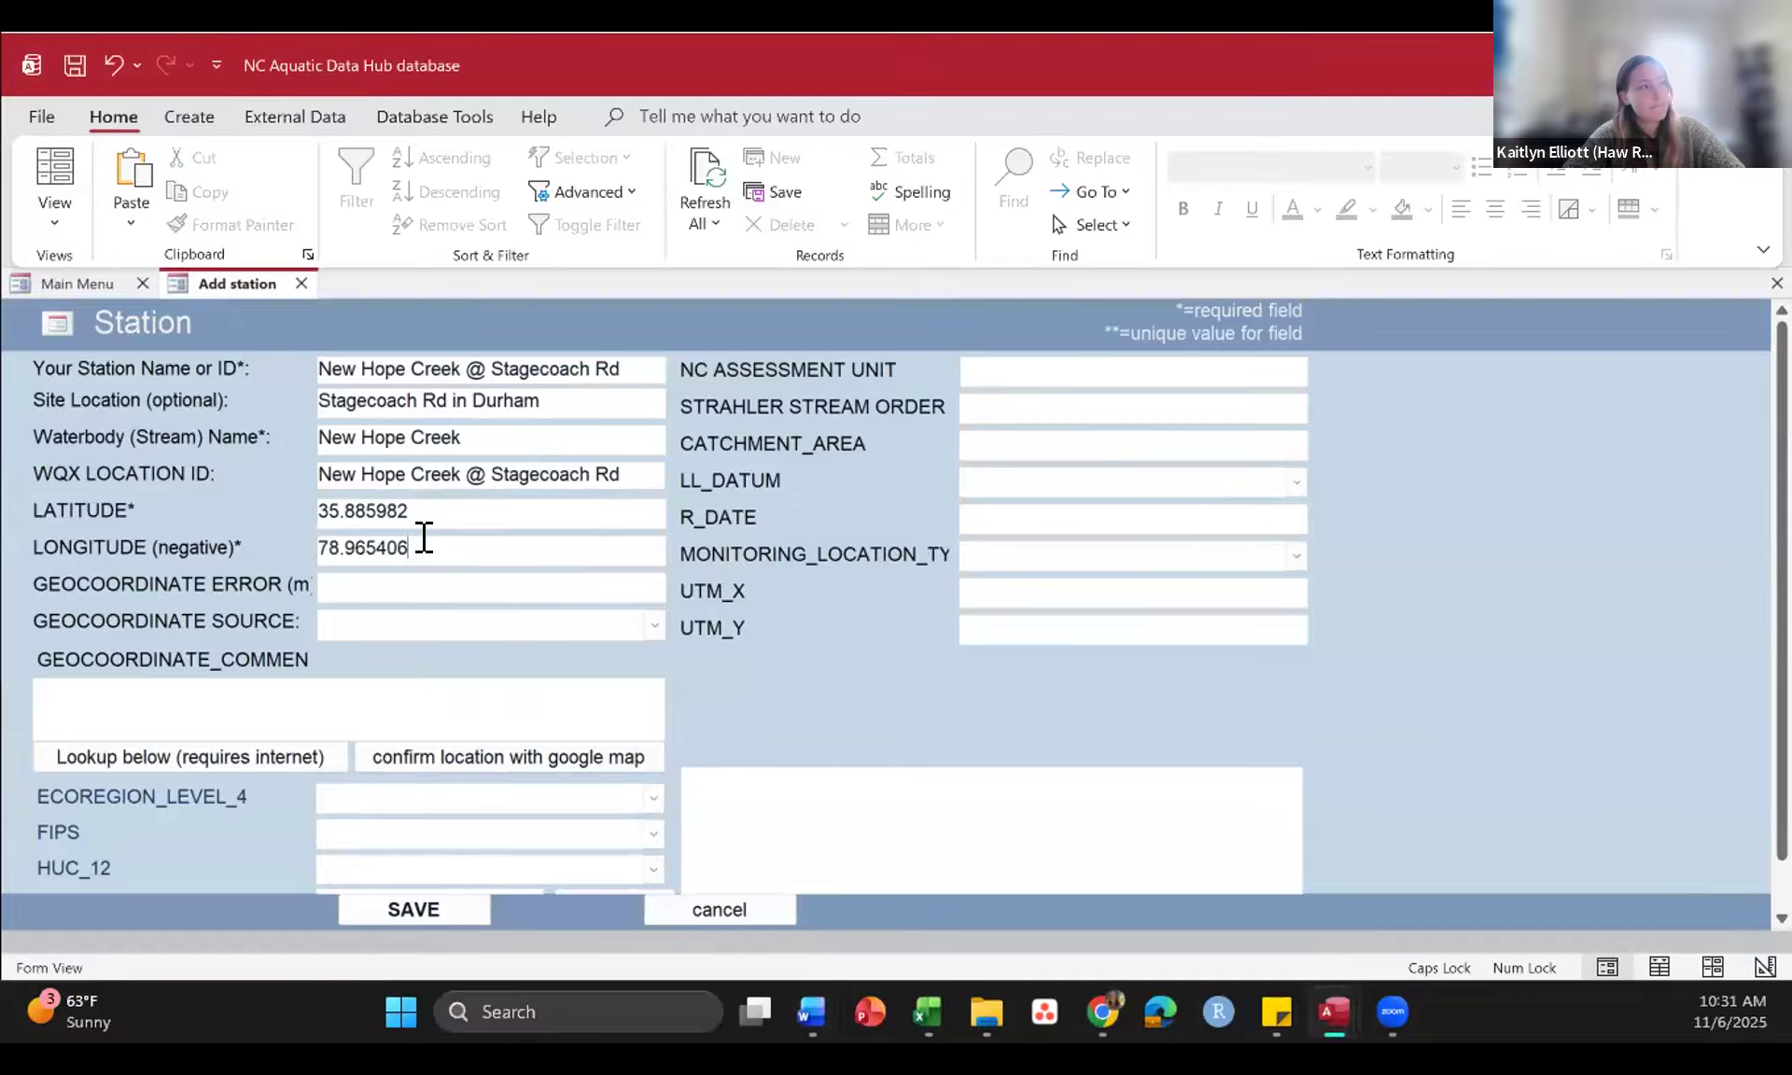
Step: Check the swapped coordinates 35.885982, 78.965406 on Google Maps and return to the station form
click(537, 756)
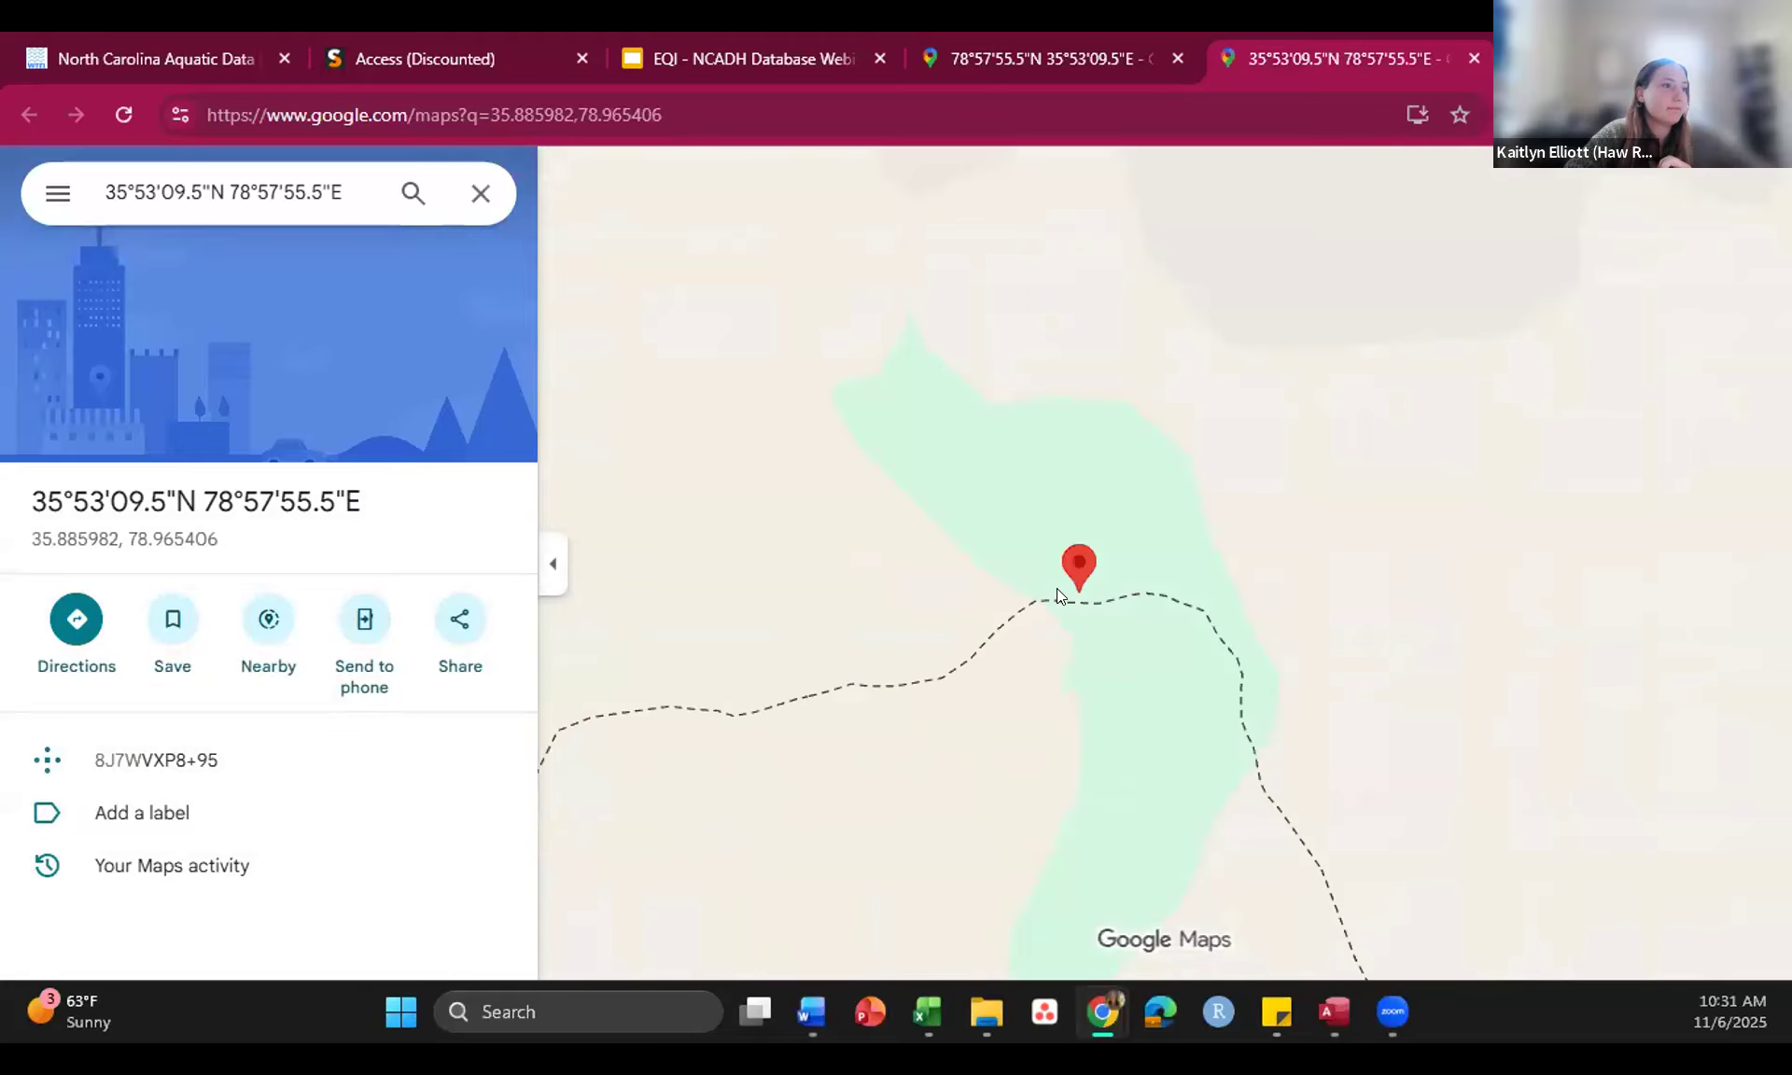
scroll(1054, 598, down, 5)
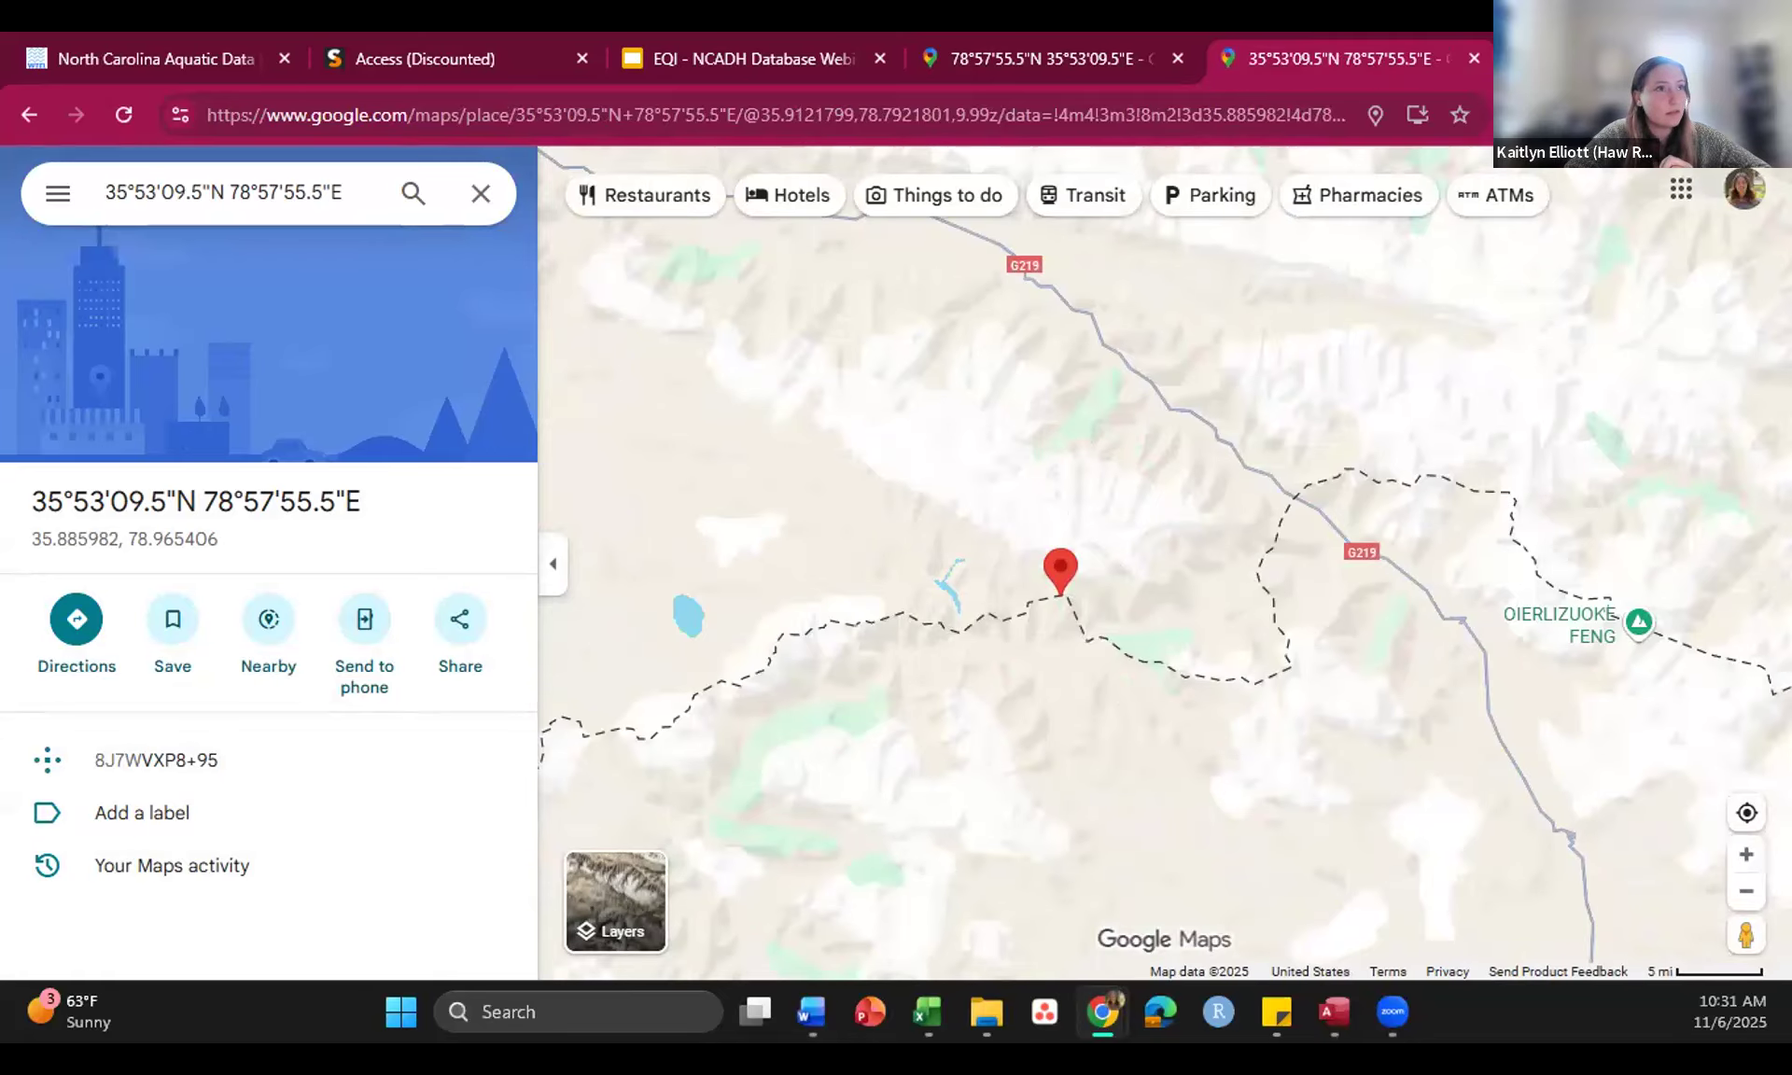
click(1636, 58)
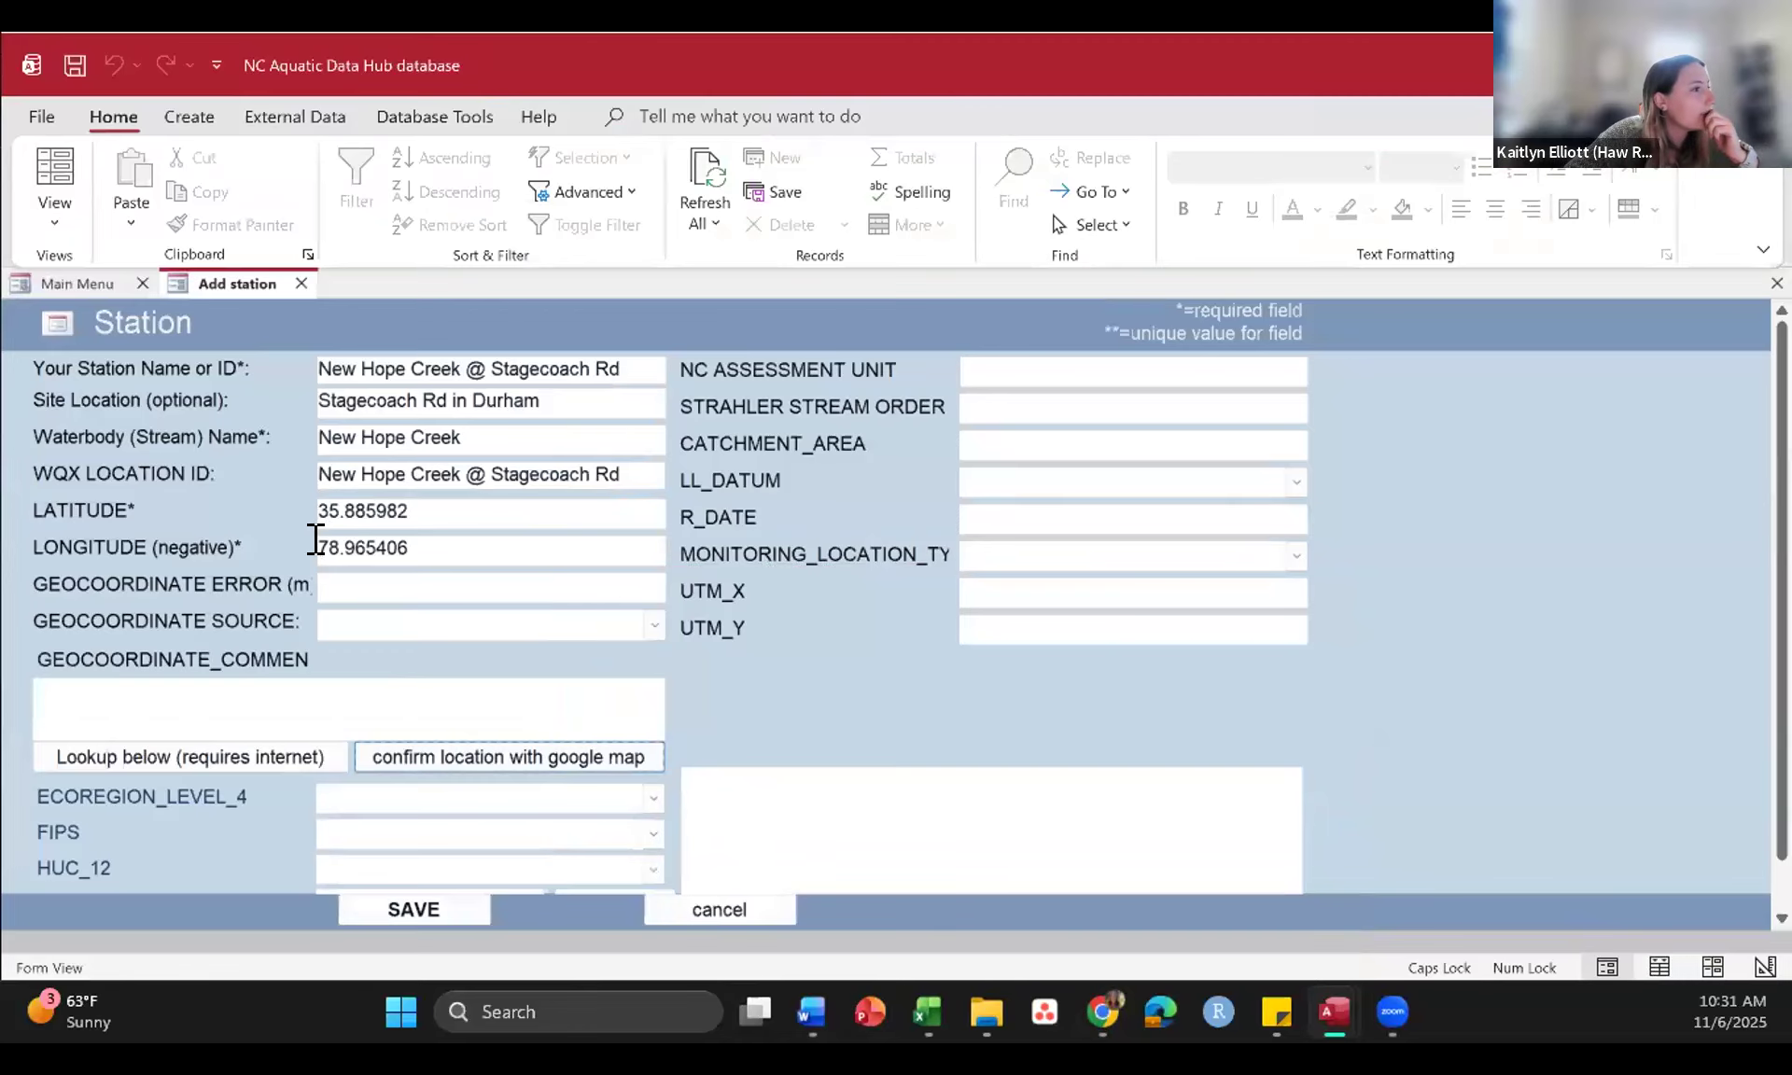
Step: Make LONGITUDE negative as -78.965406 and check the station's location on Google Maps with satellite imagery
click(306, 541)
text(-)
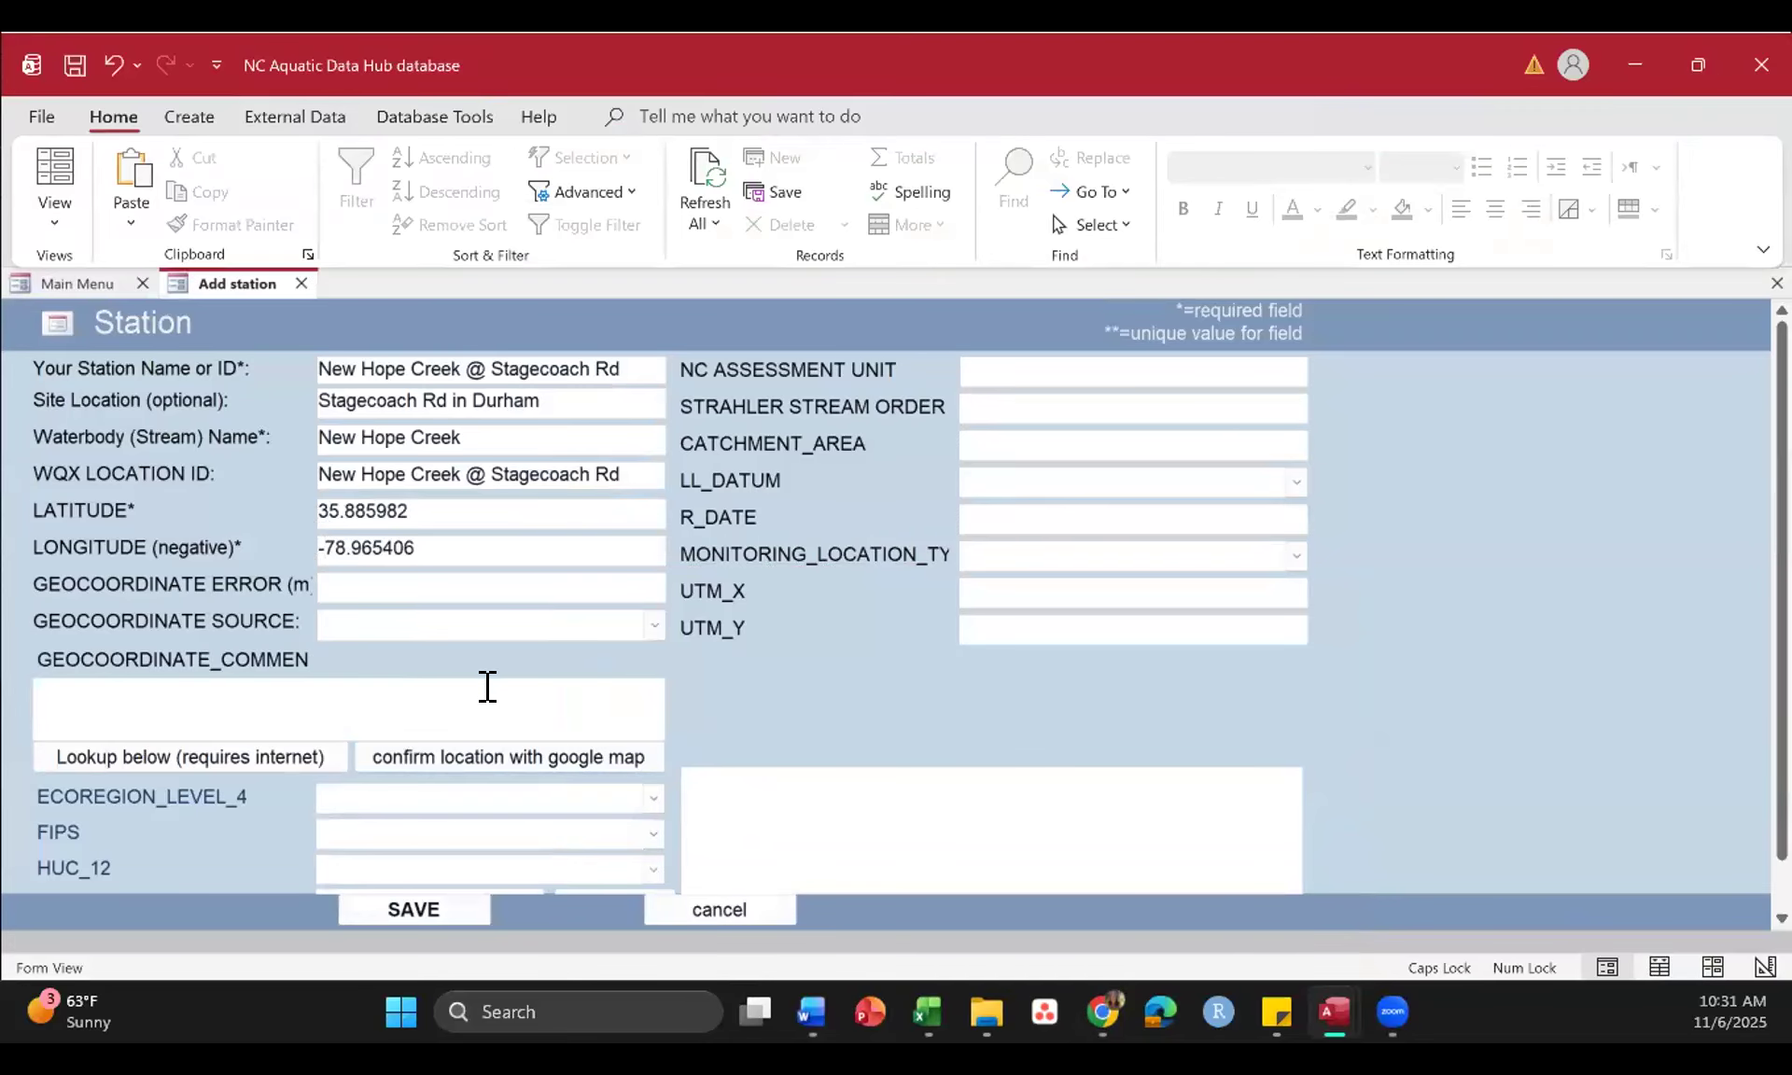
click(472, 746)
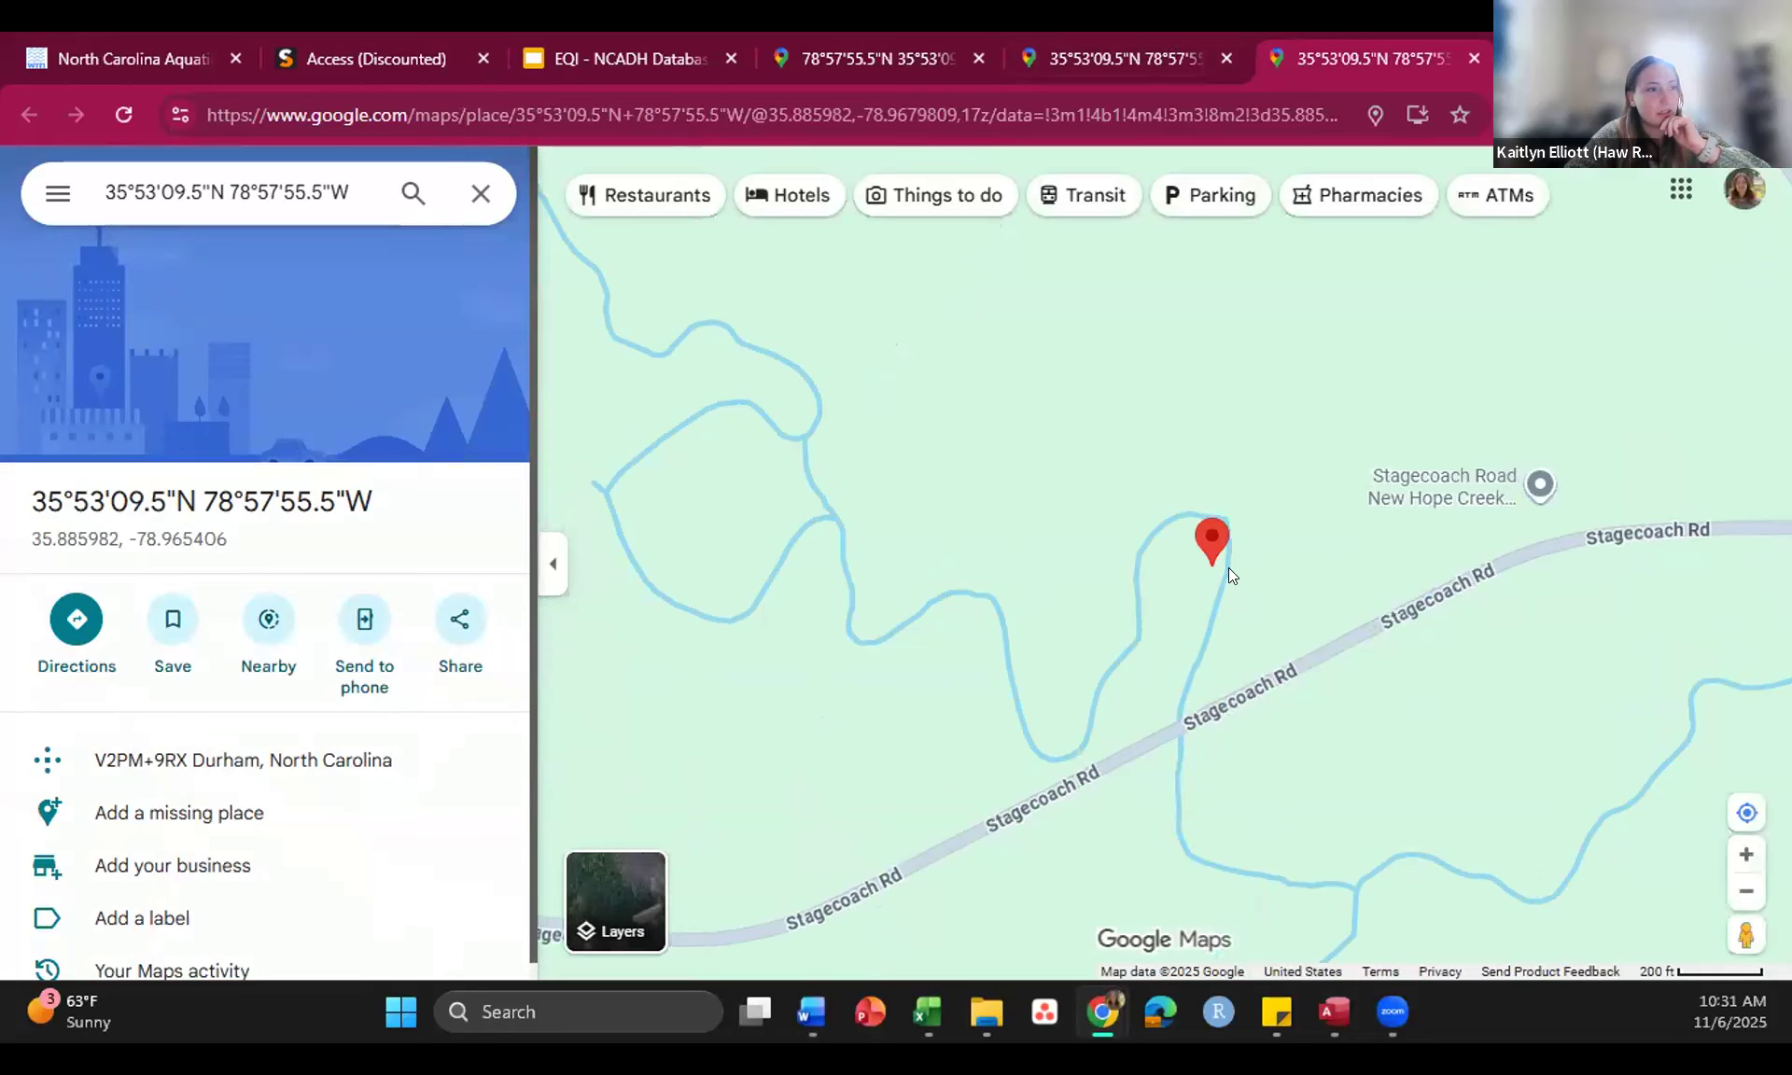
scroll(1085, 751, down, 3)
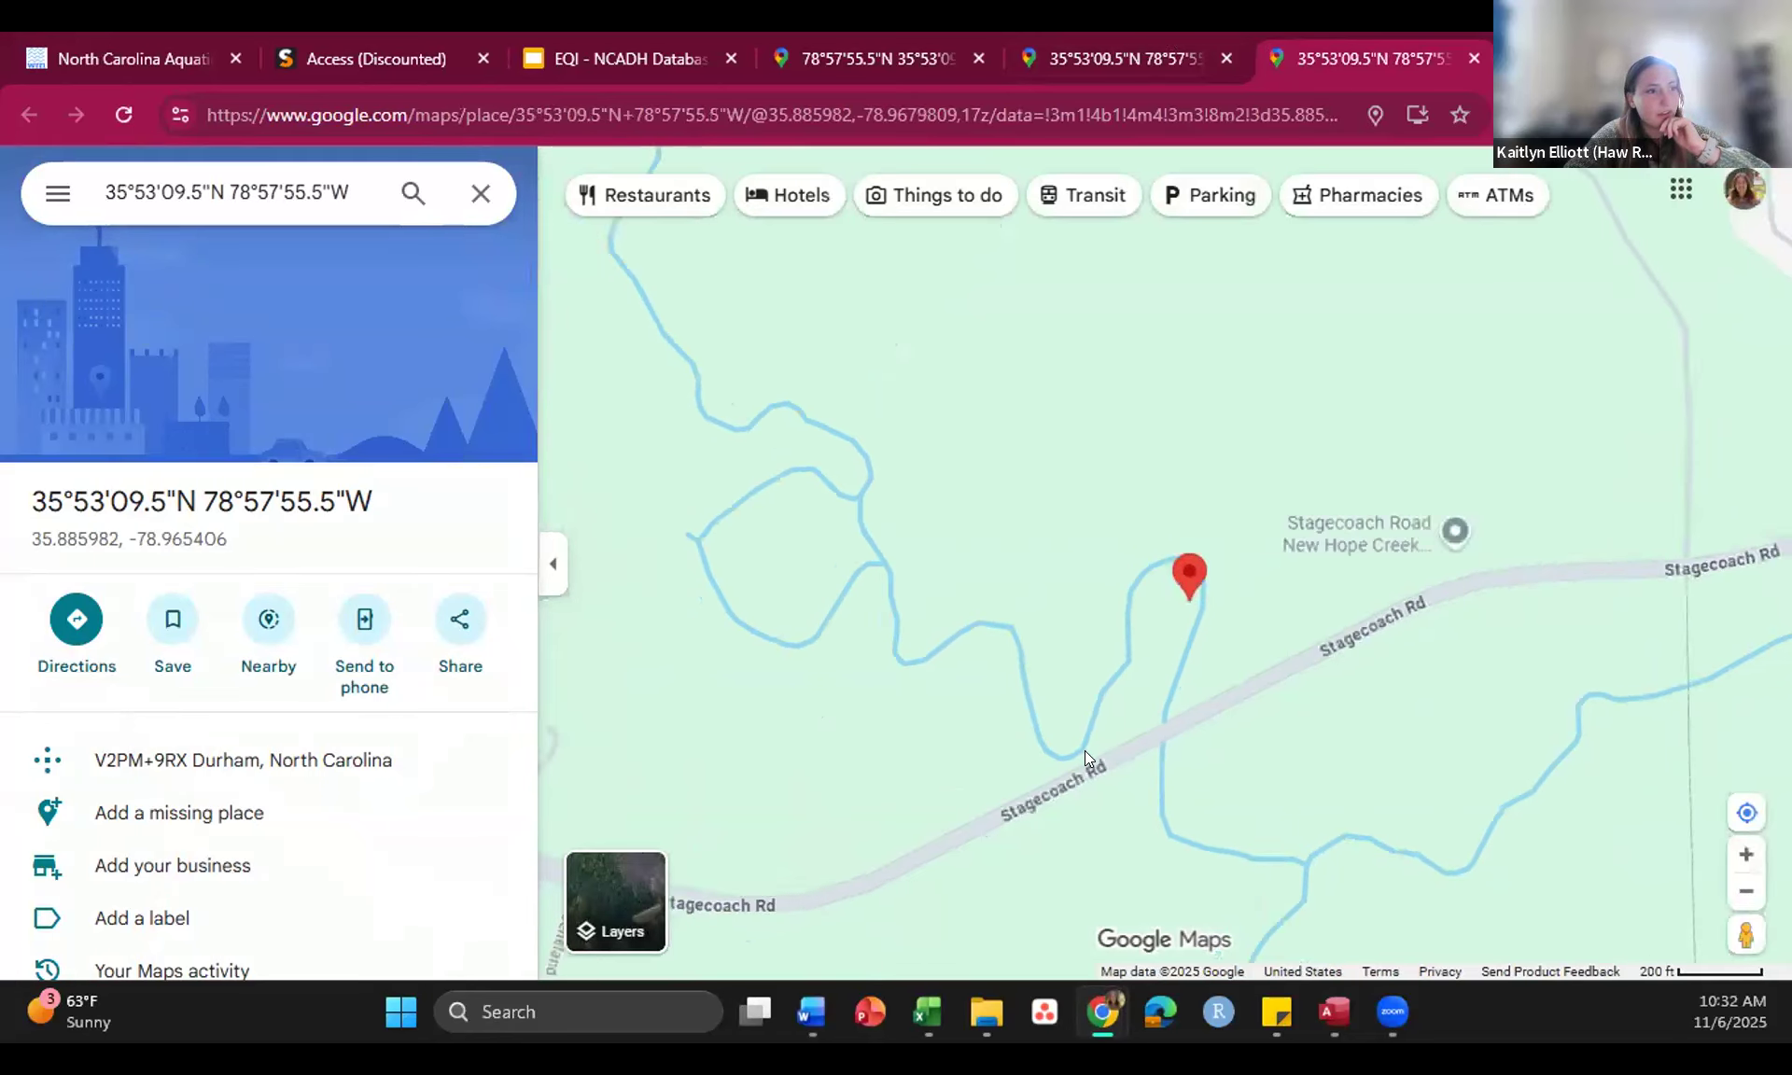
click(620, 894)
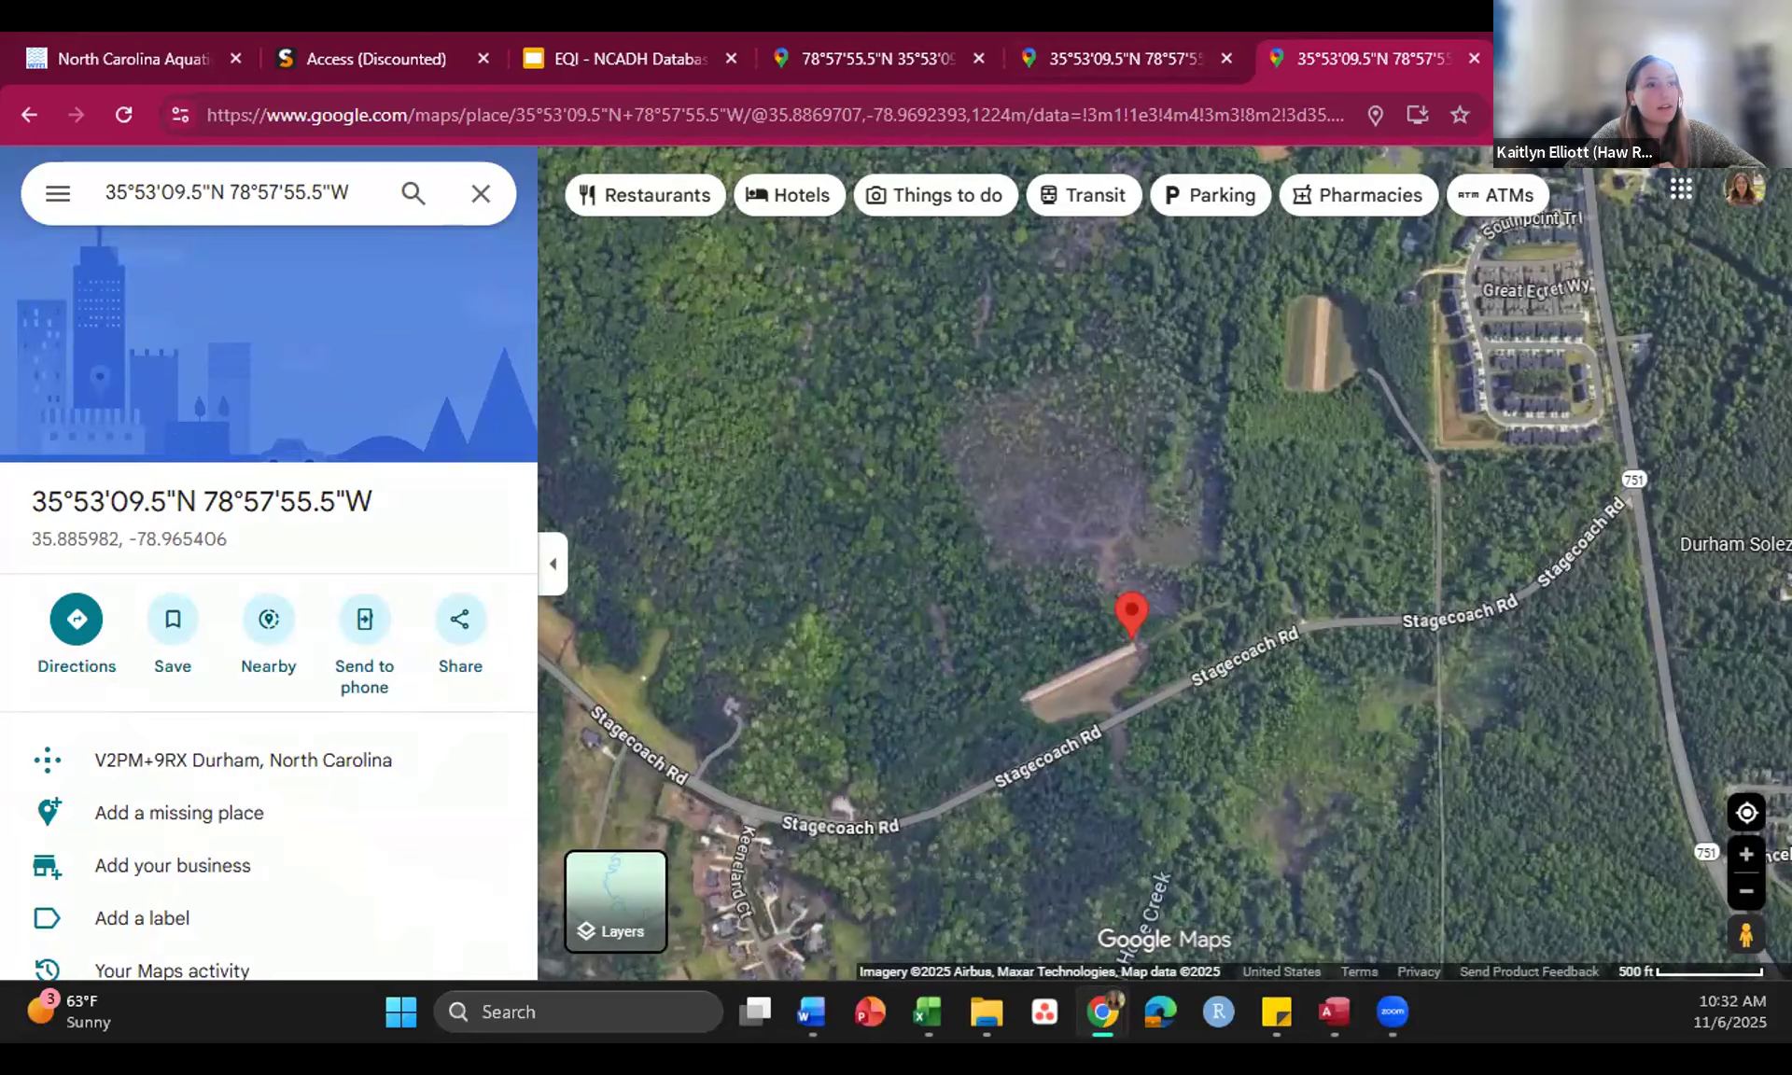
key(alt+Tab)
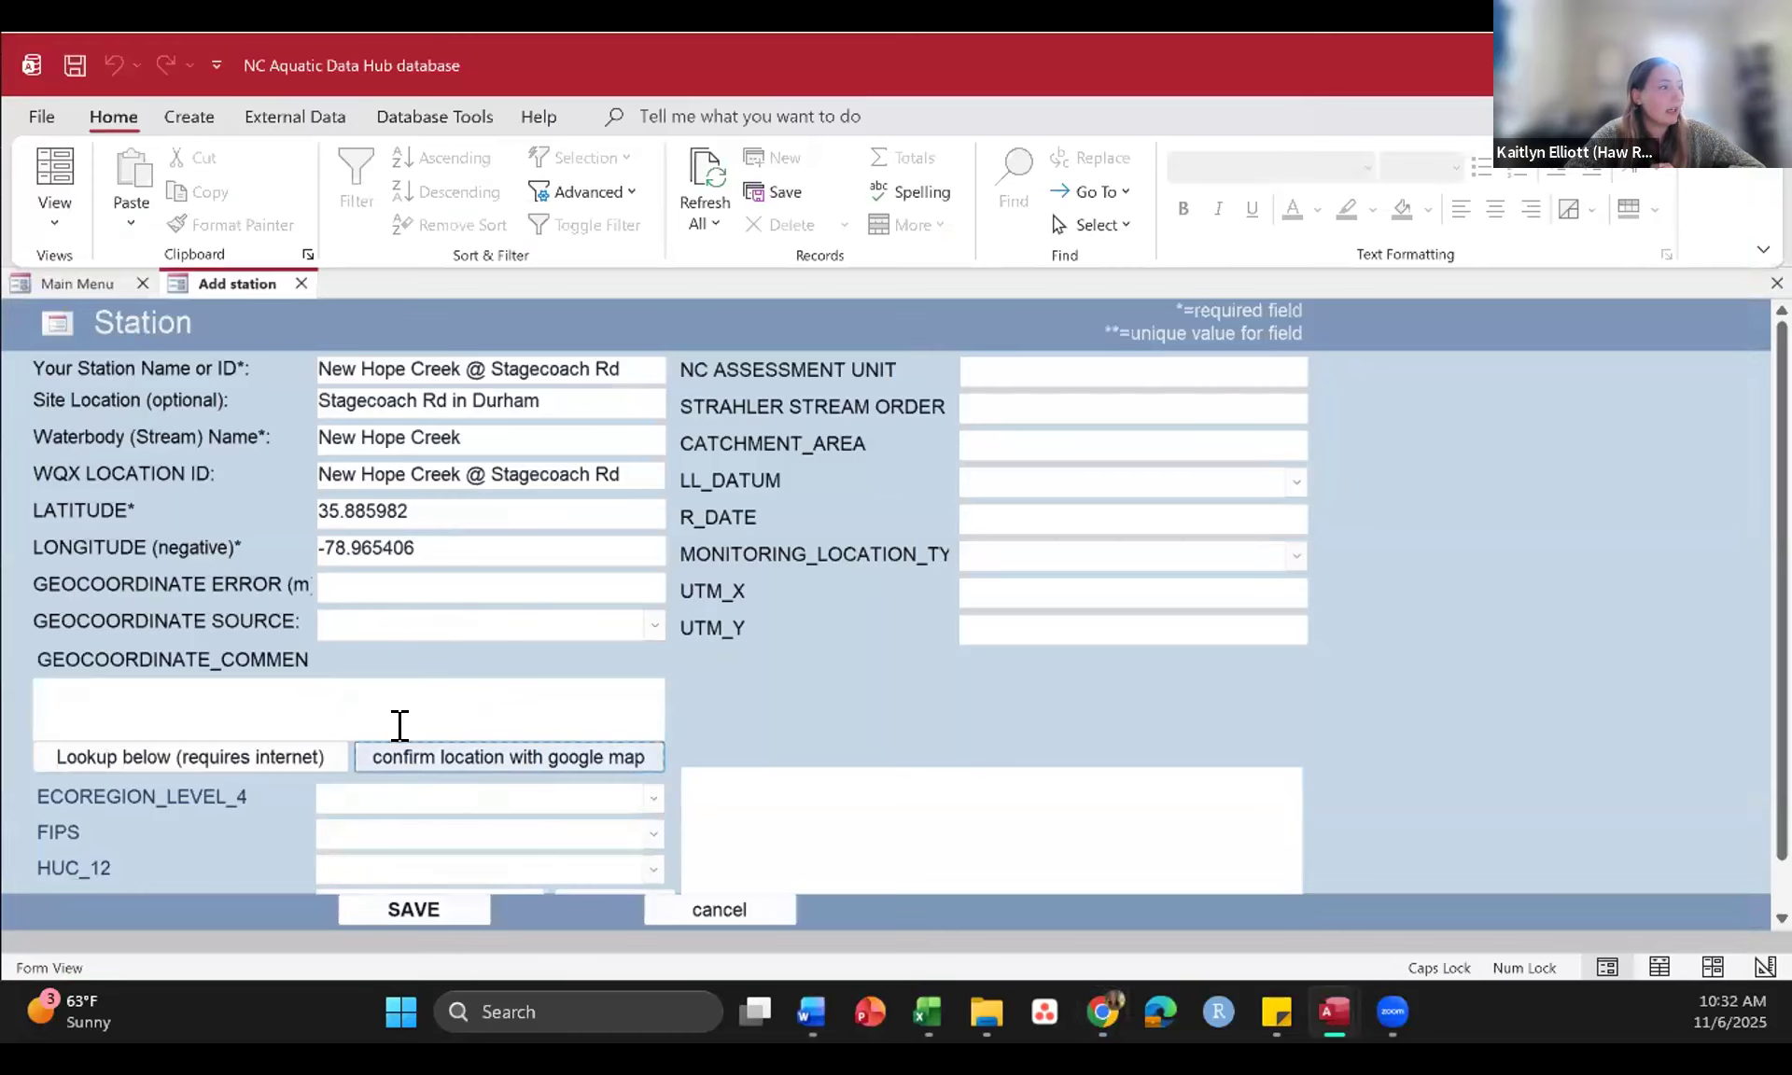
Step: Look through the available ECOREGION_LEVEL_4 and HUC_12 options for the station
scroll(406, 728, down, 1)
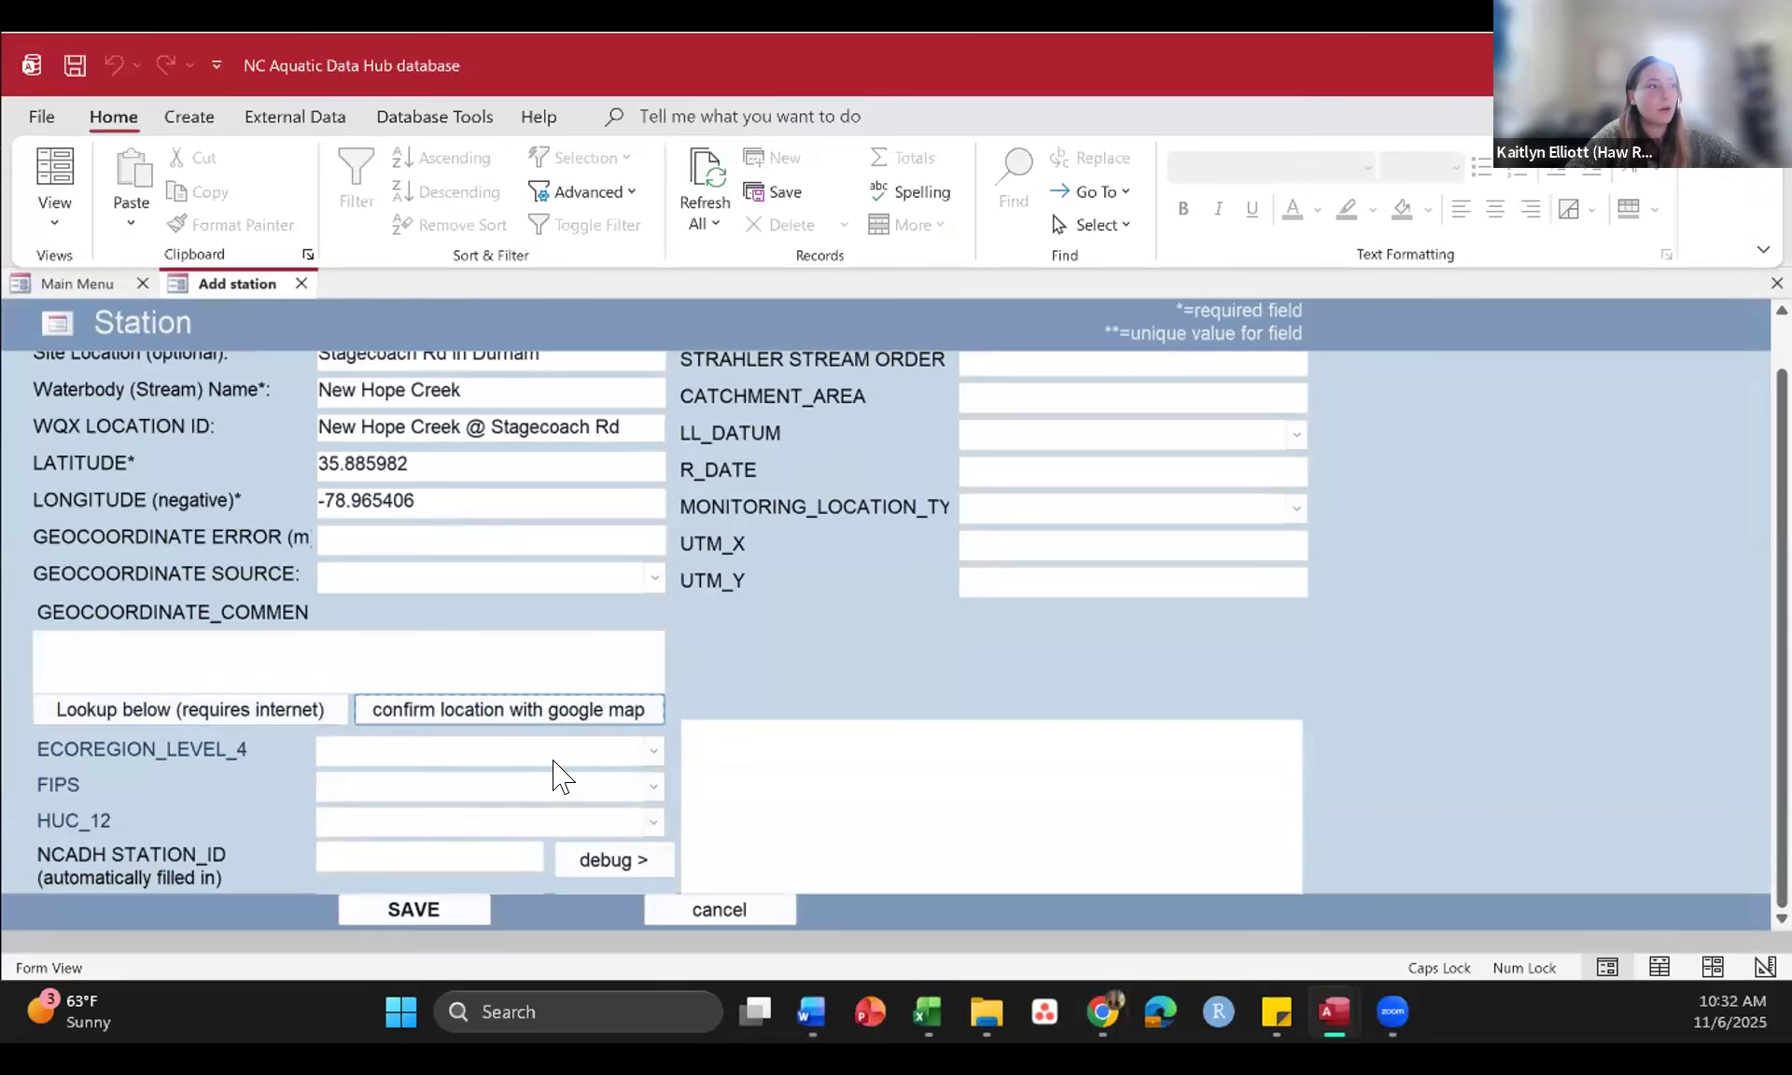
click(654, 750)
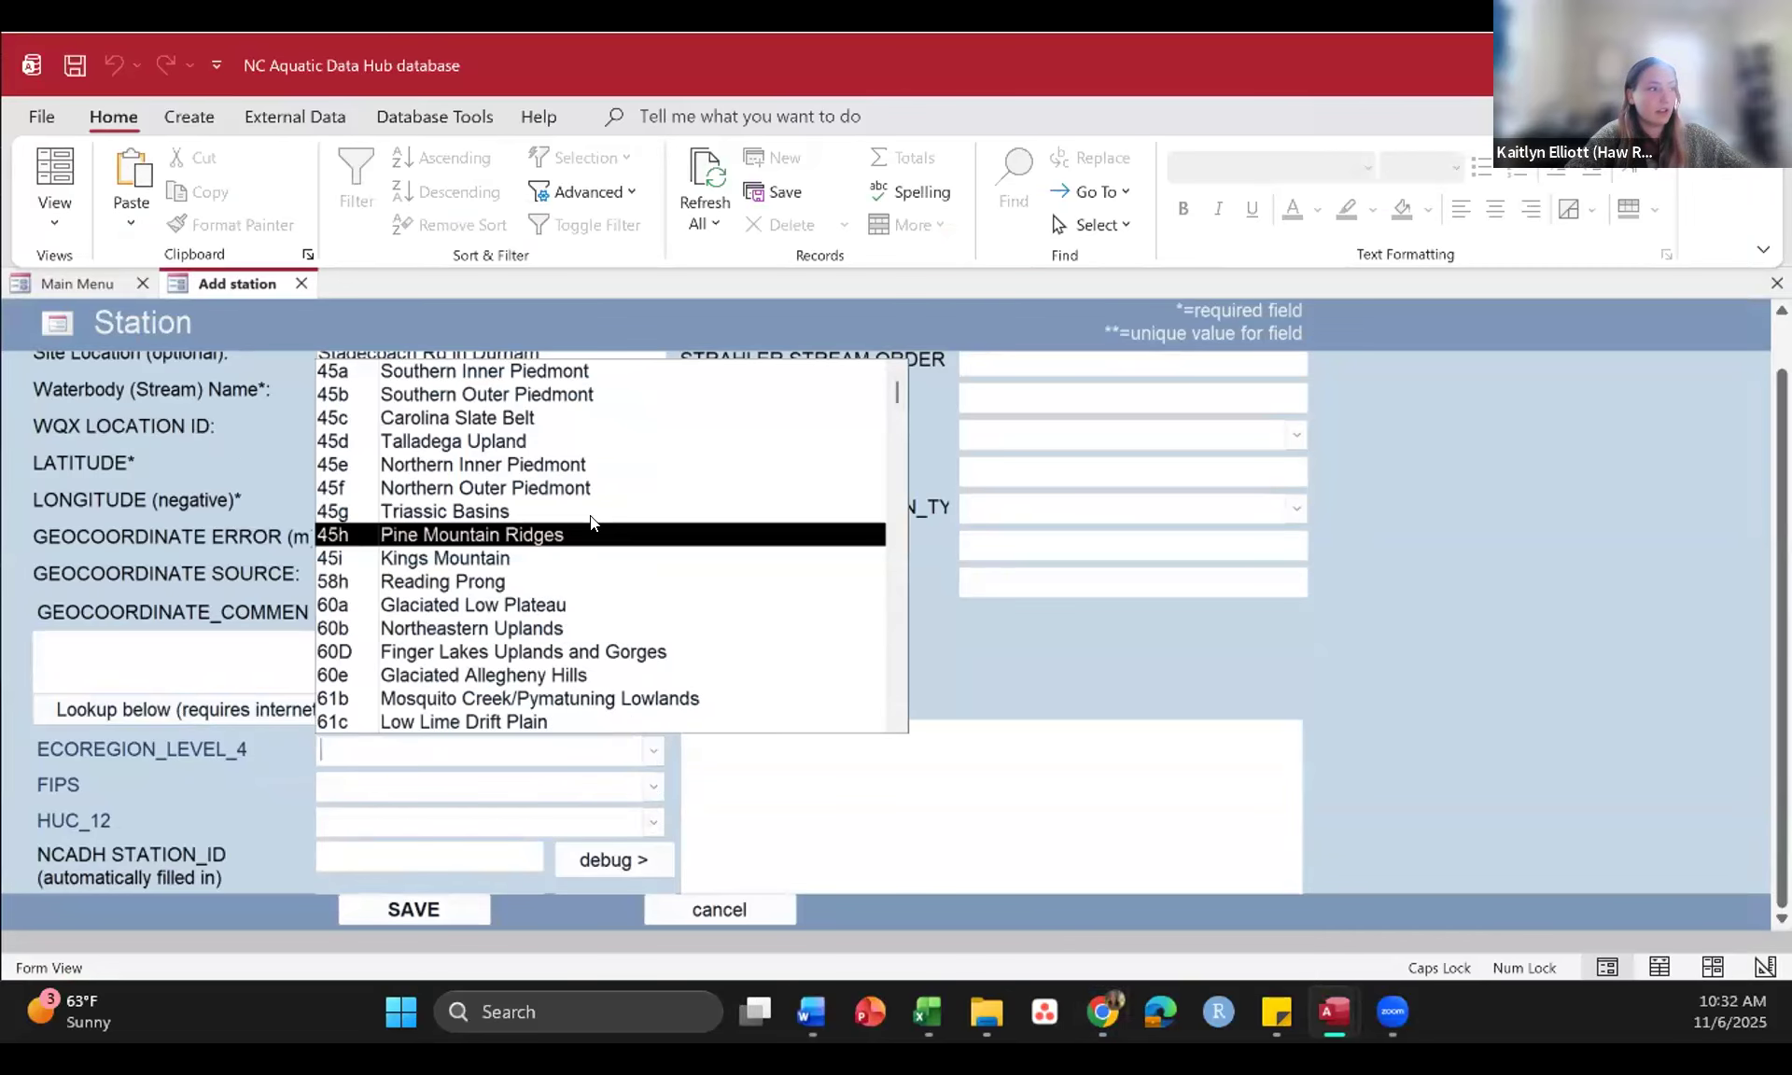
click(654, 821)
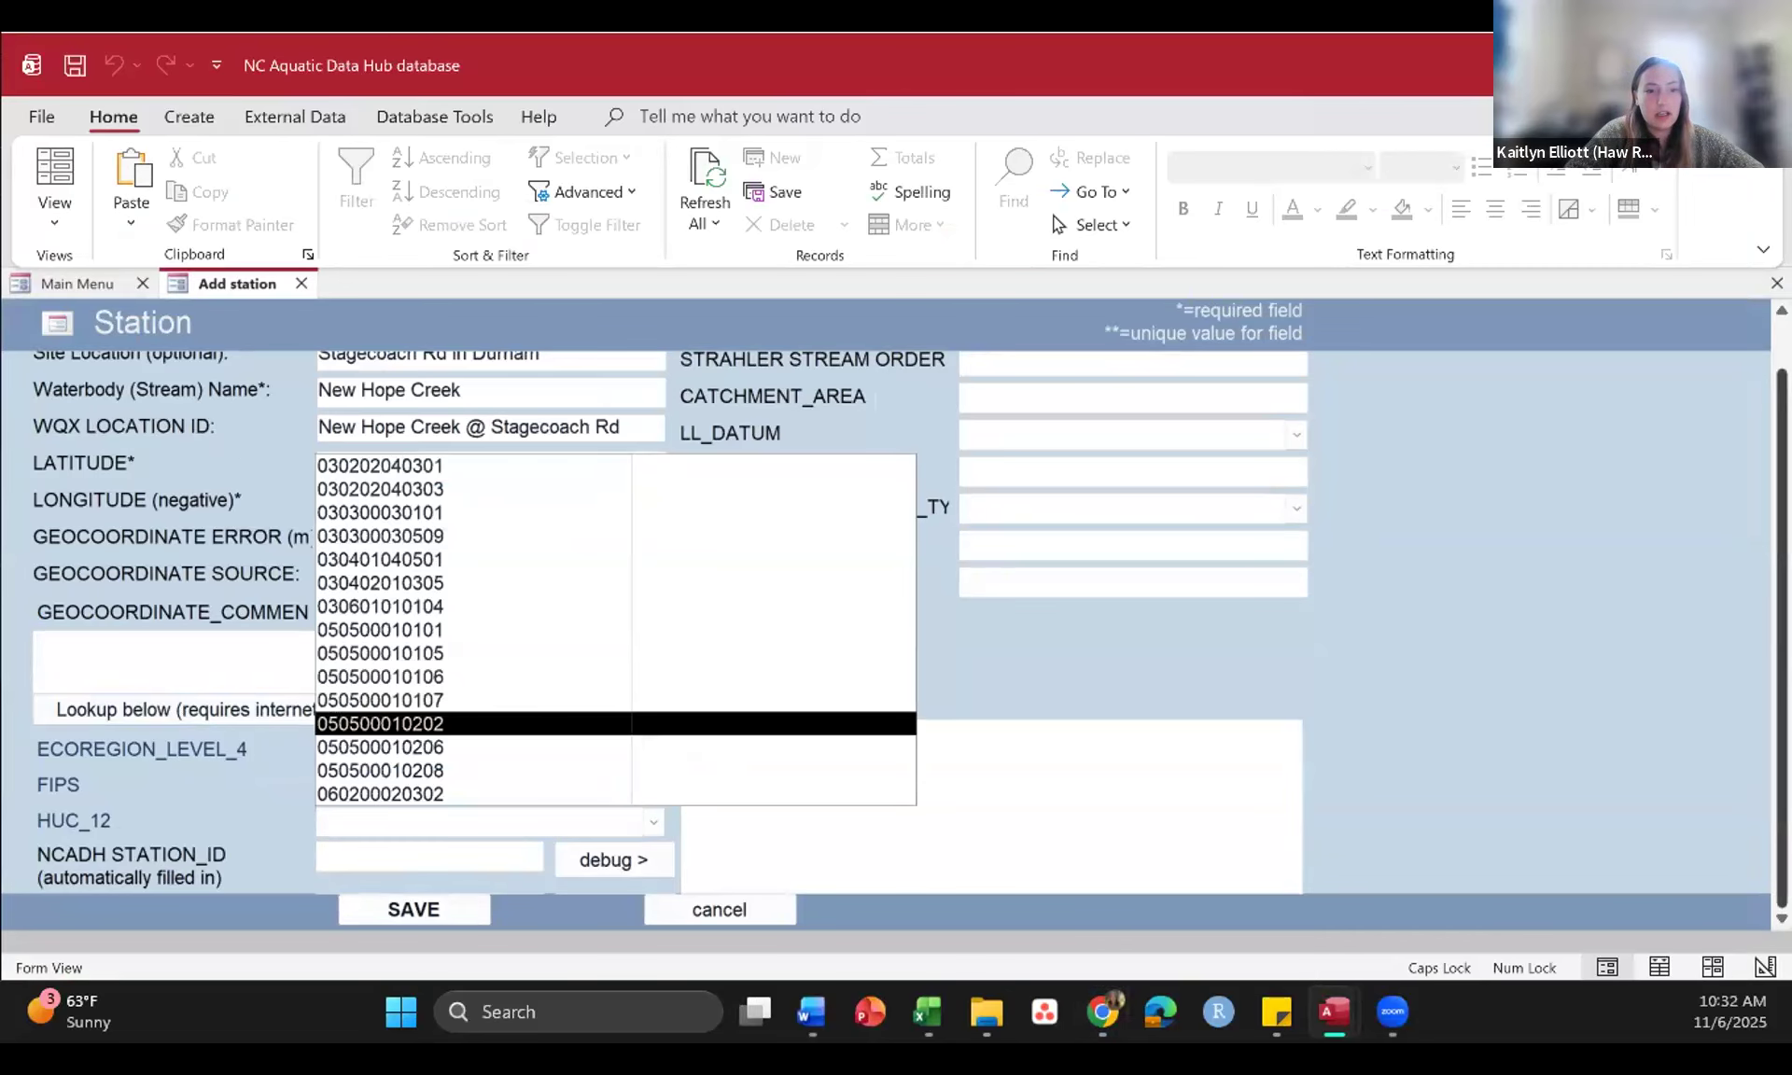
key(alt+Tab)
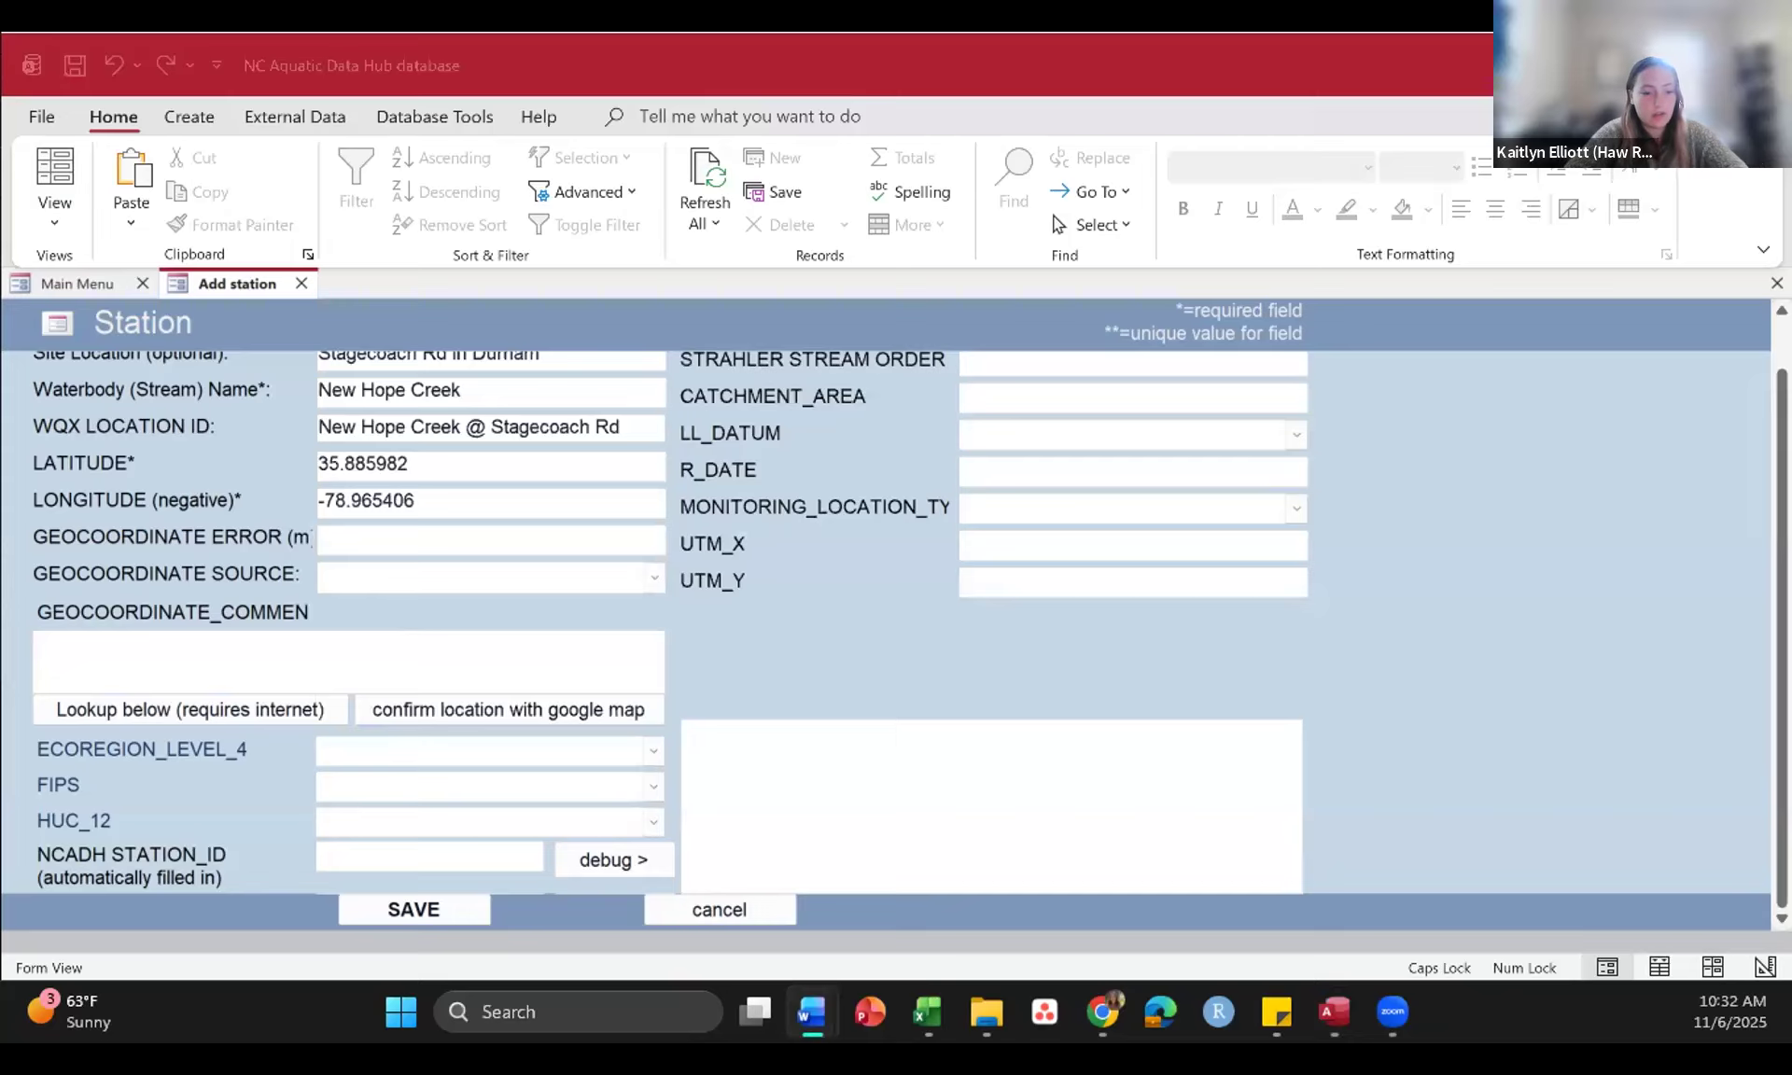
click(342, 810)
key(ctrl+v)
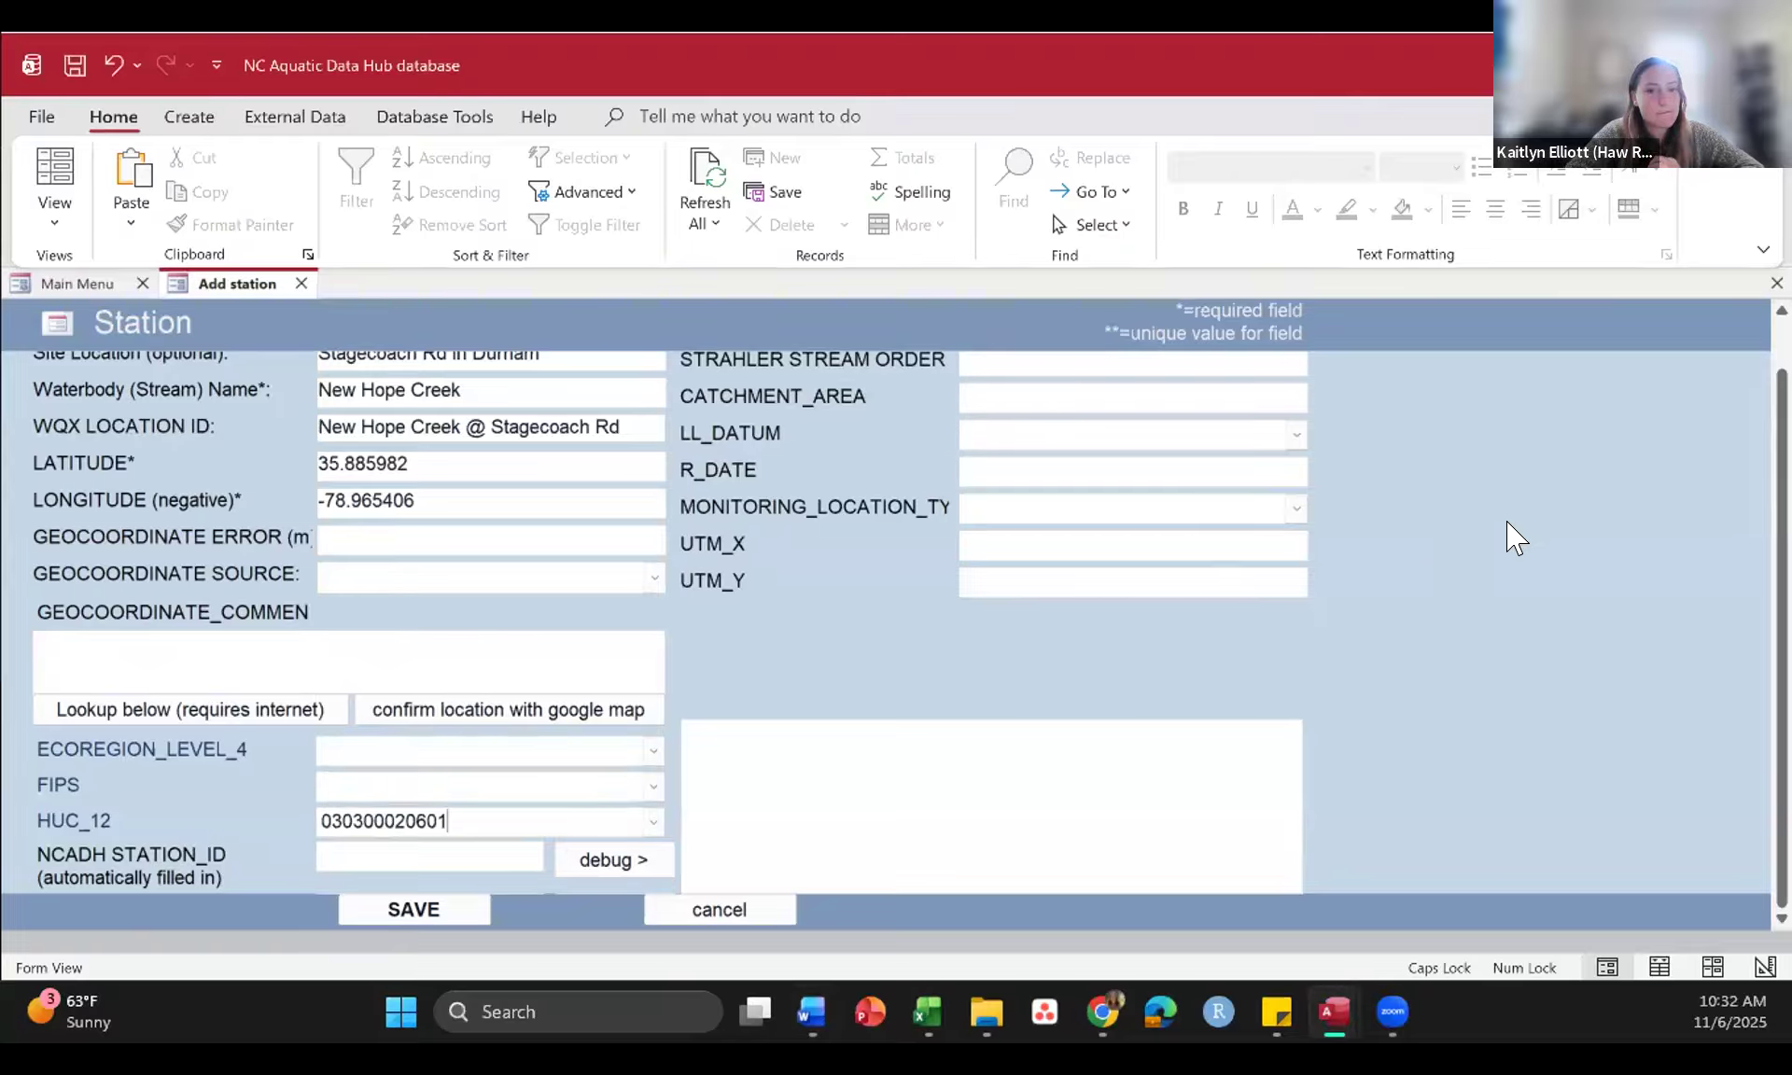
scroll(1509, 537, up, 1)
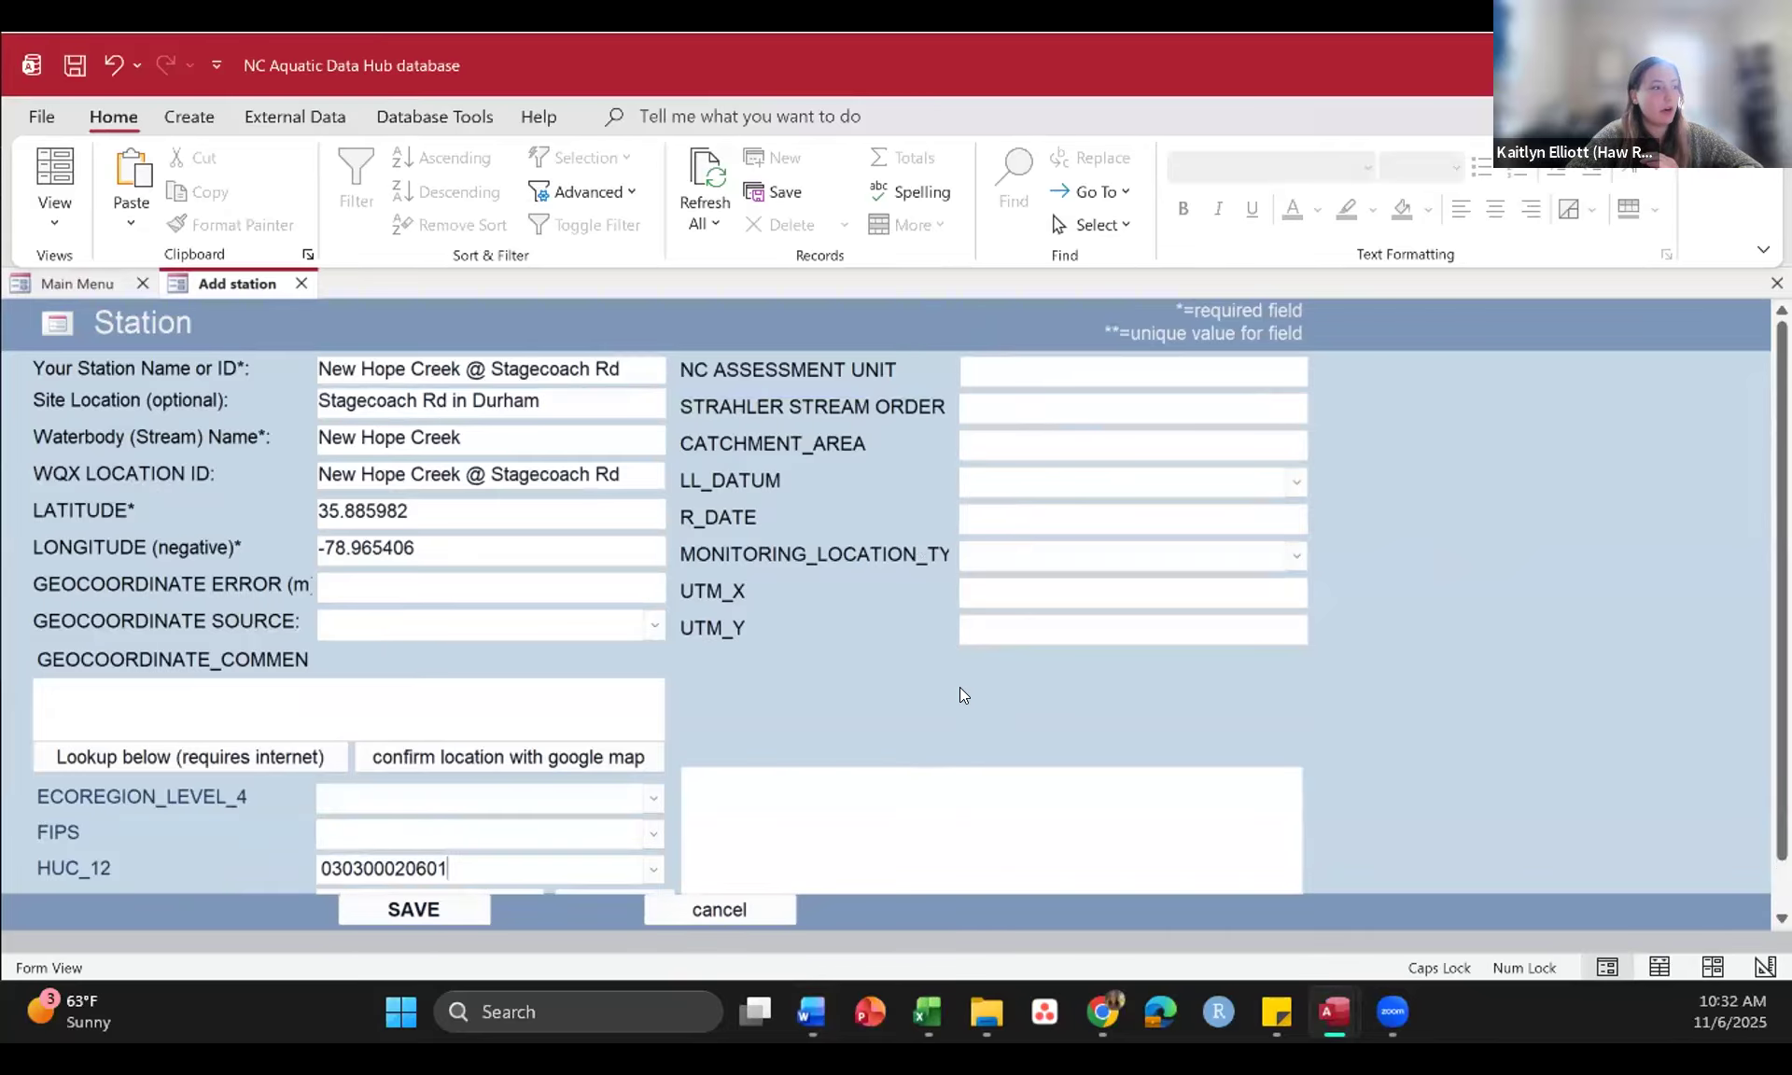
click(414, 911)
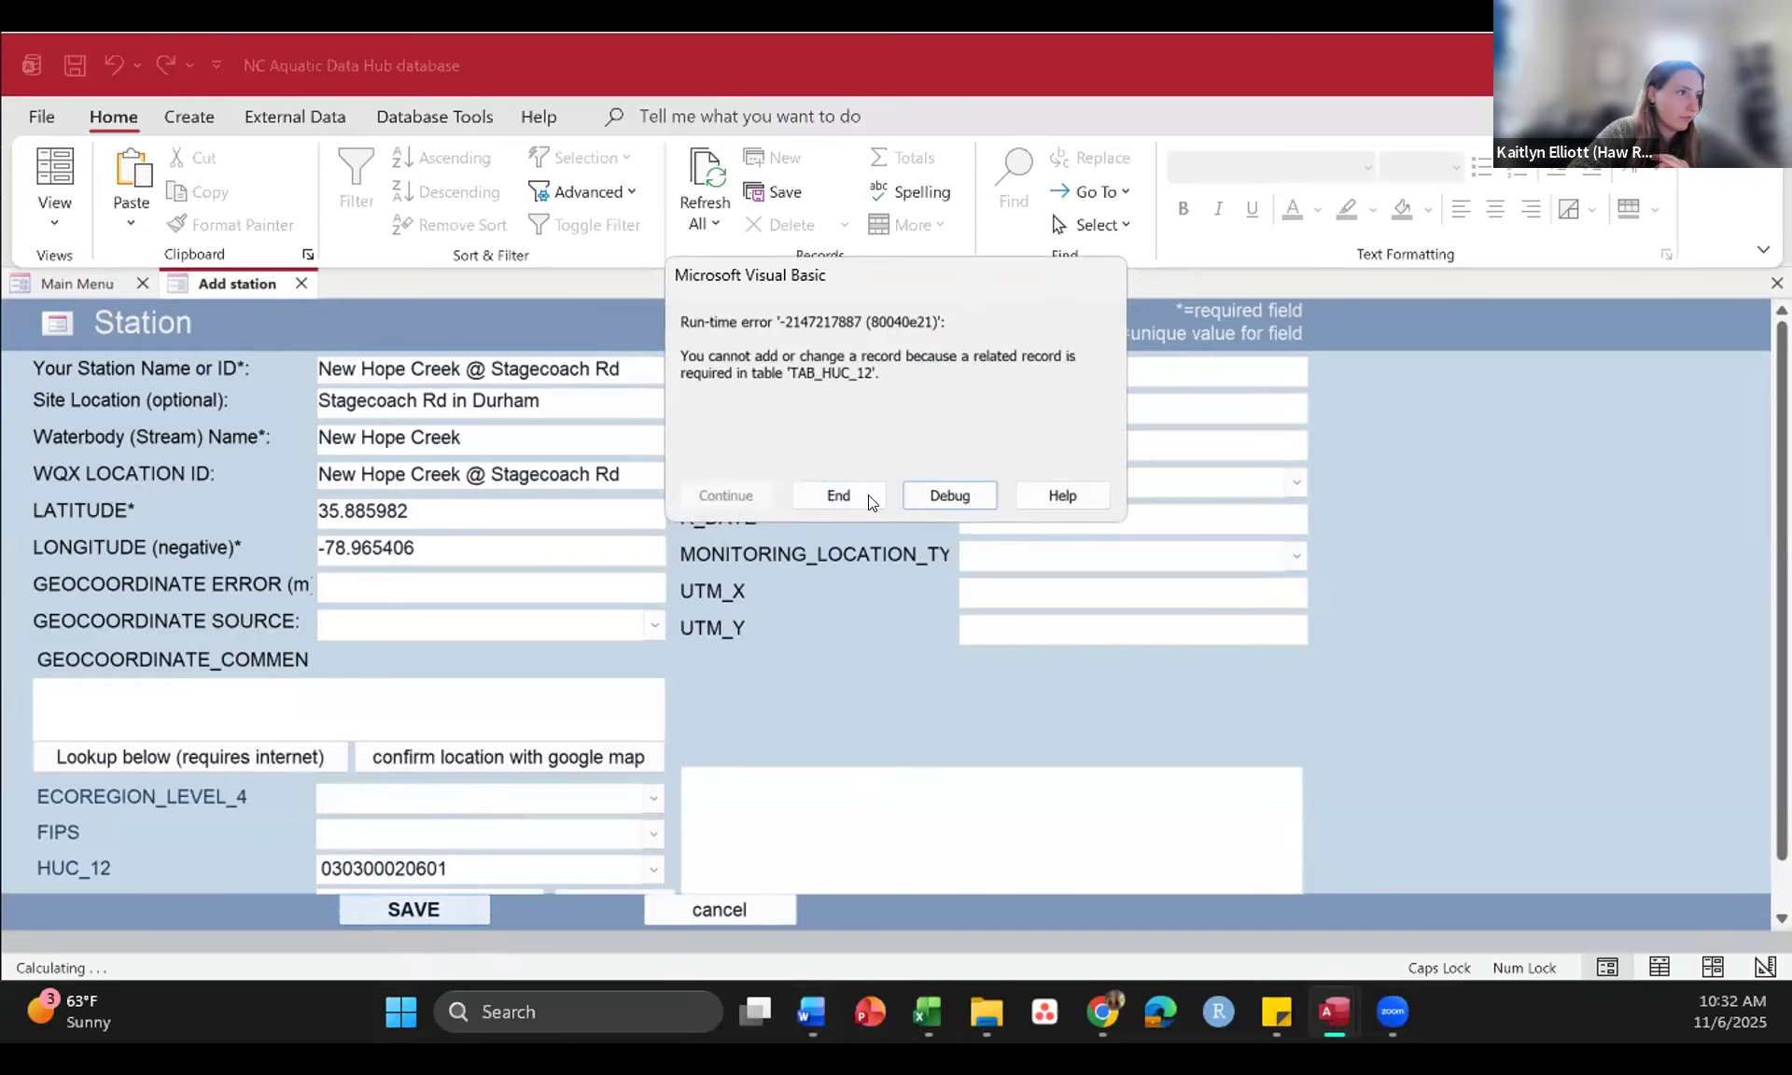
click(840, 495)
click(467, 864)
click(284, 873)
text(=)
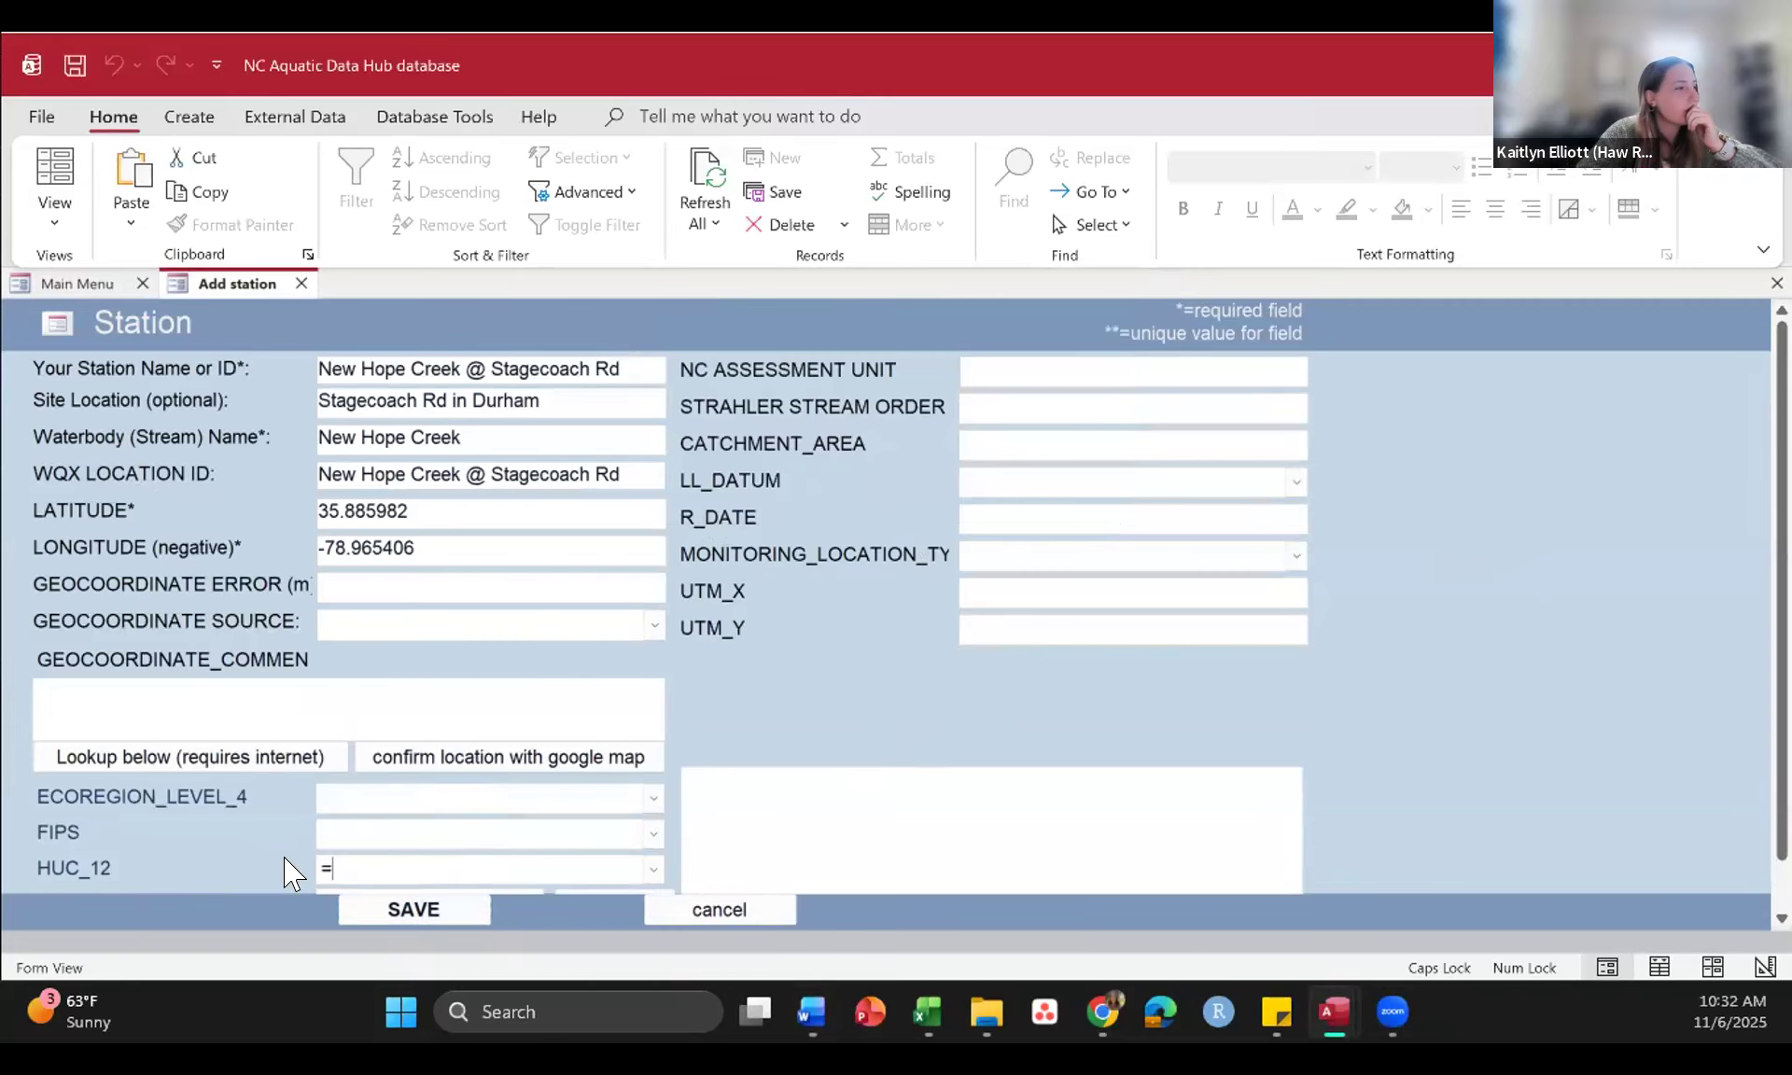
click(392, 907)
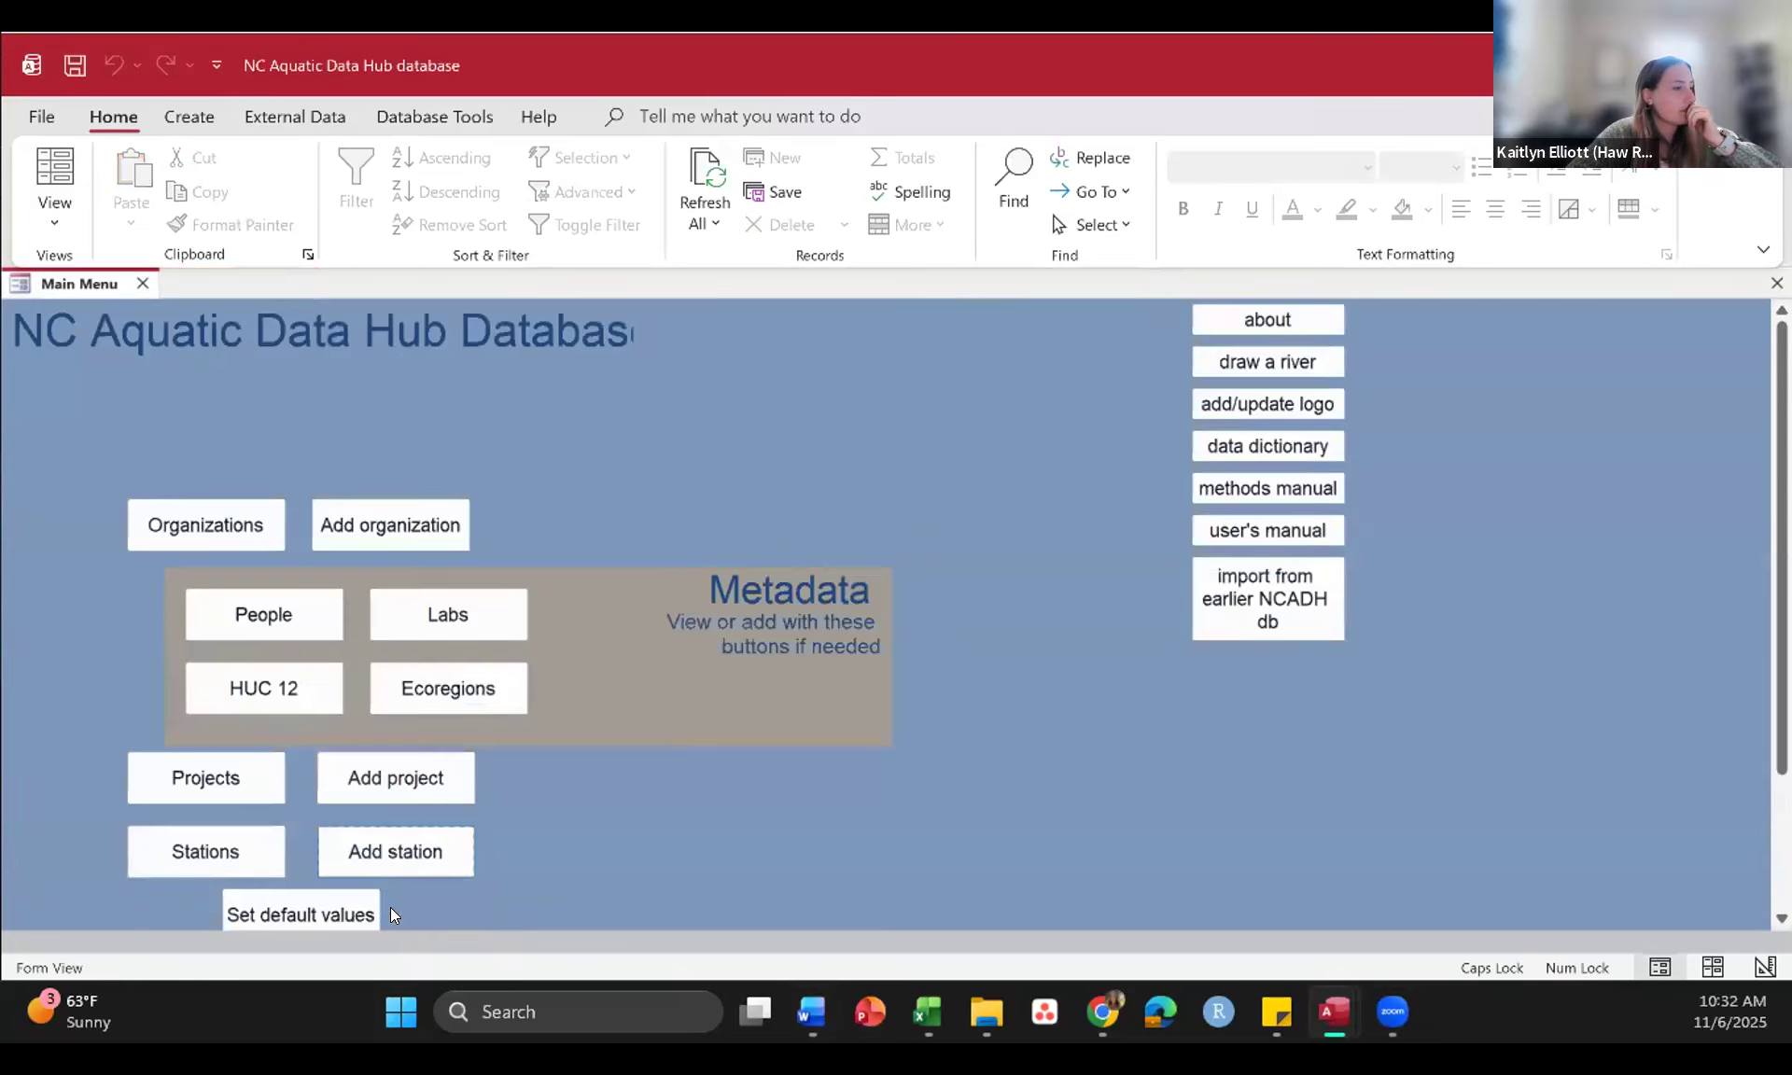
Step: Open the laboratory records and copy NC00117 from the Word document into Lab Code
scroll(683, 627, down, 5)
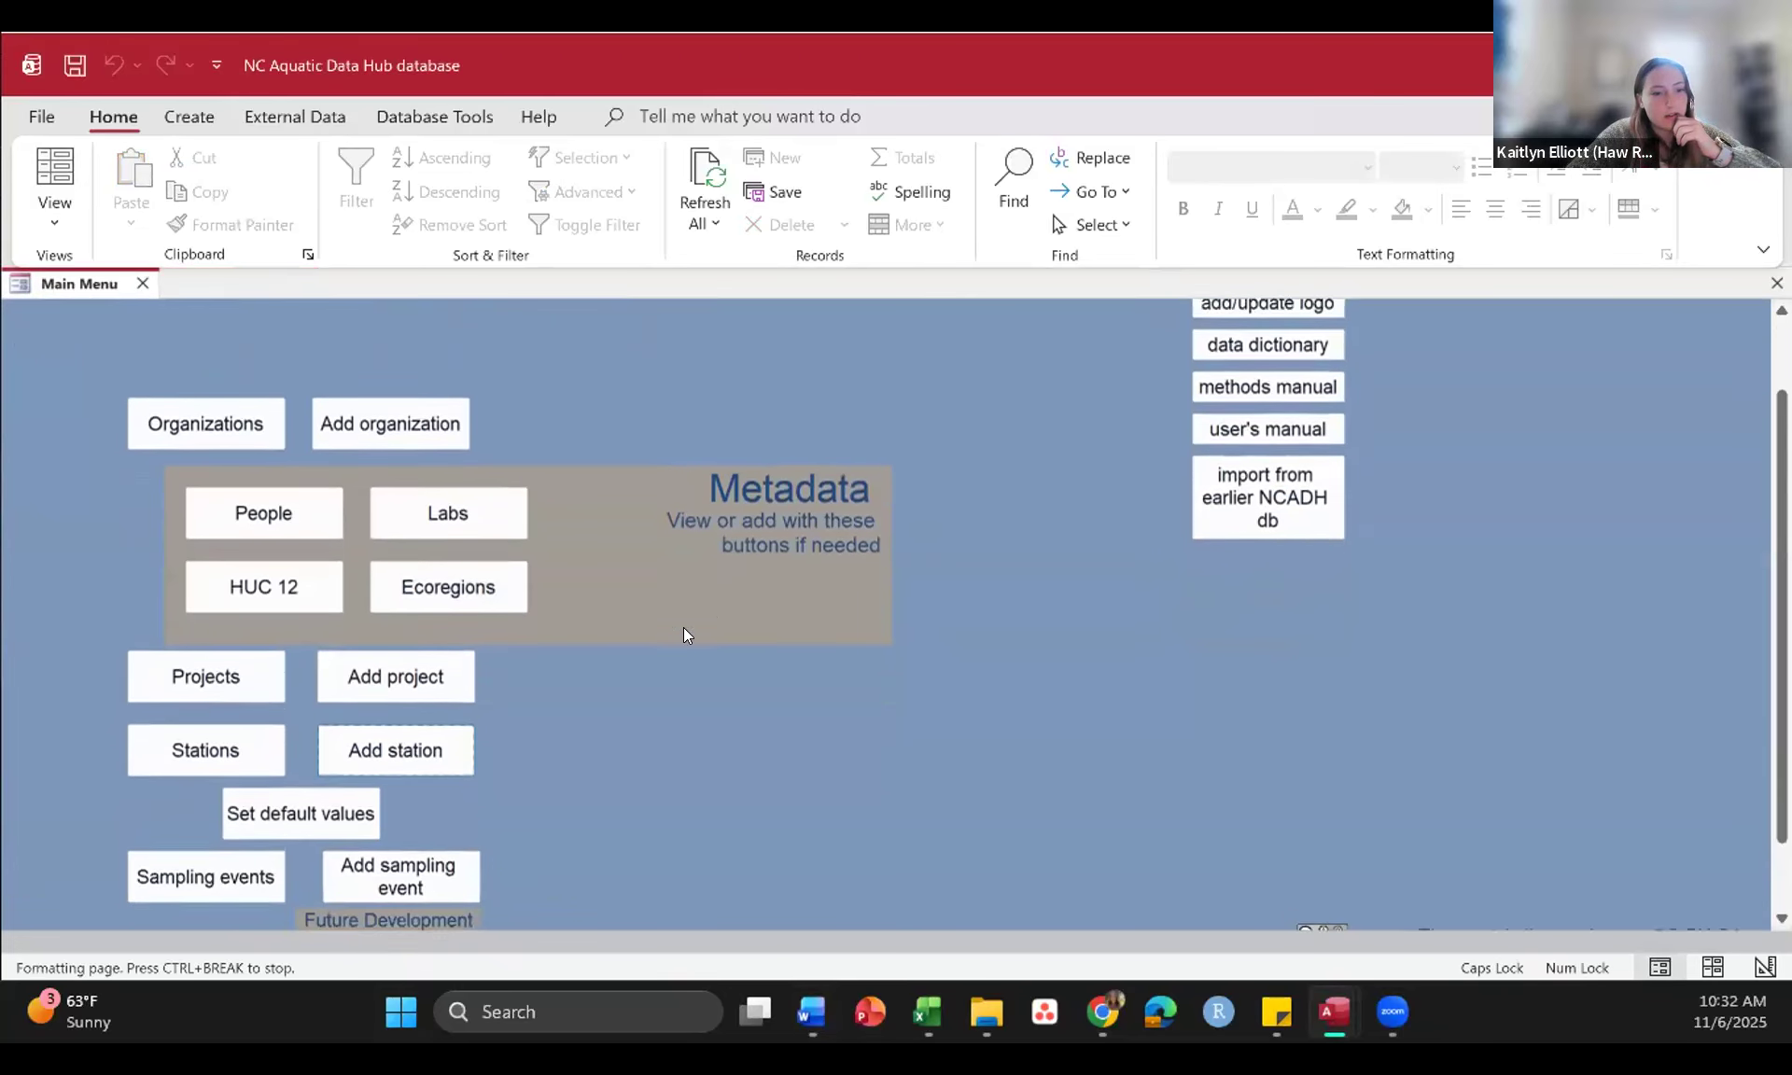
click(446, 428)
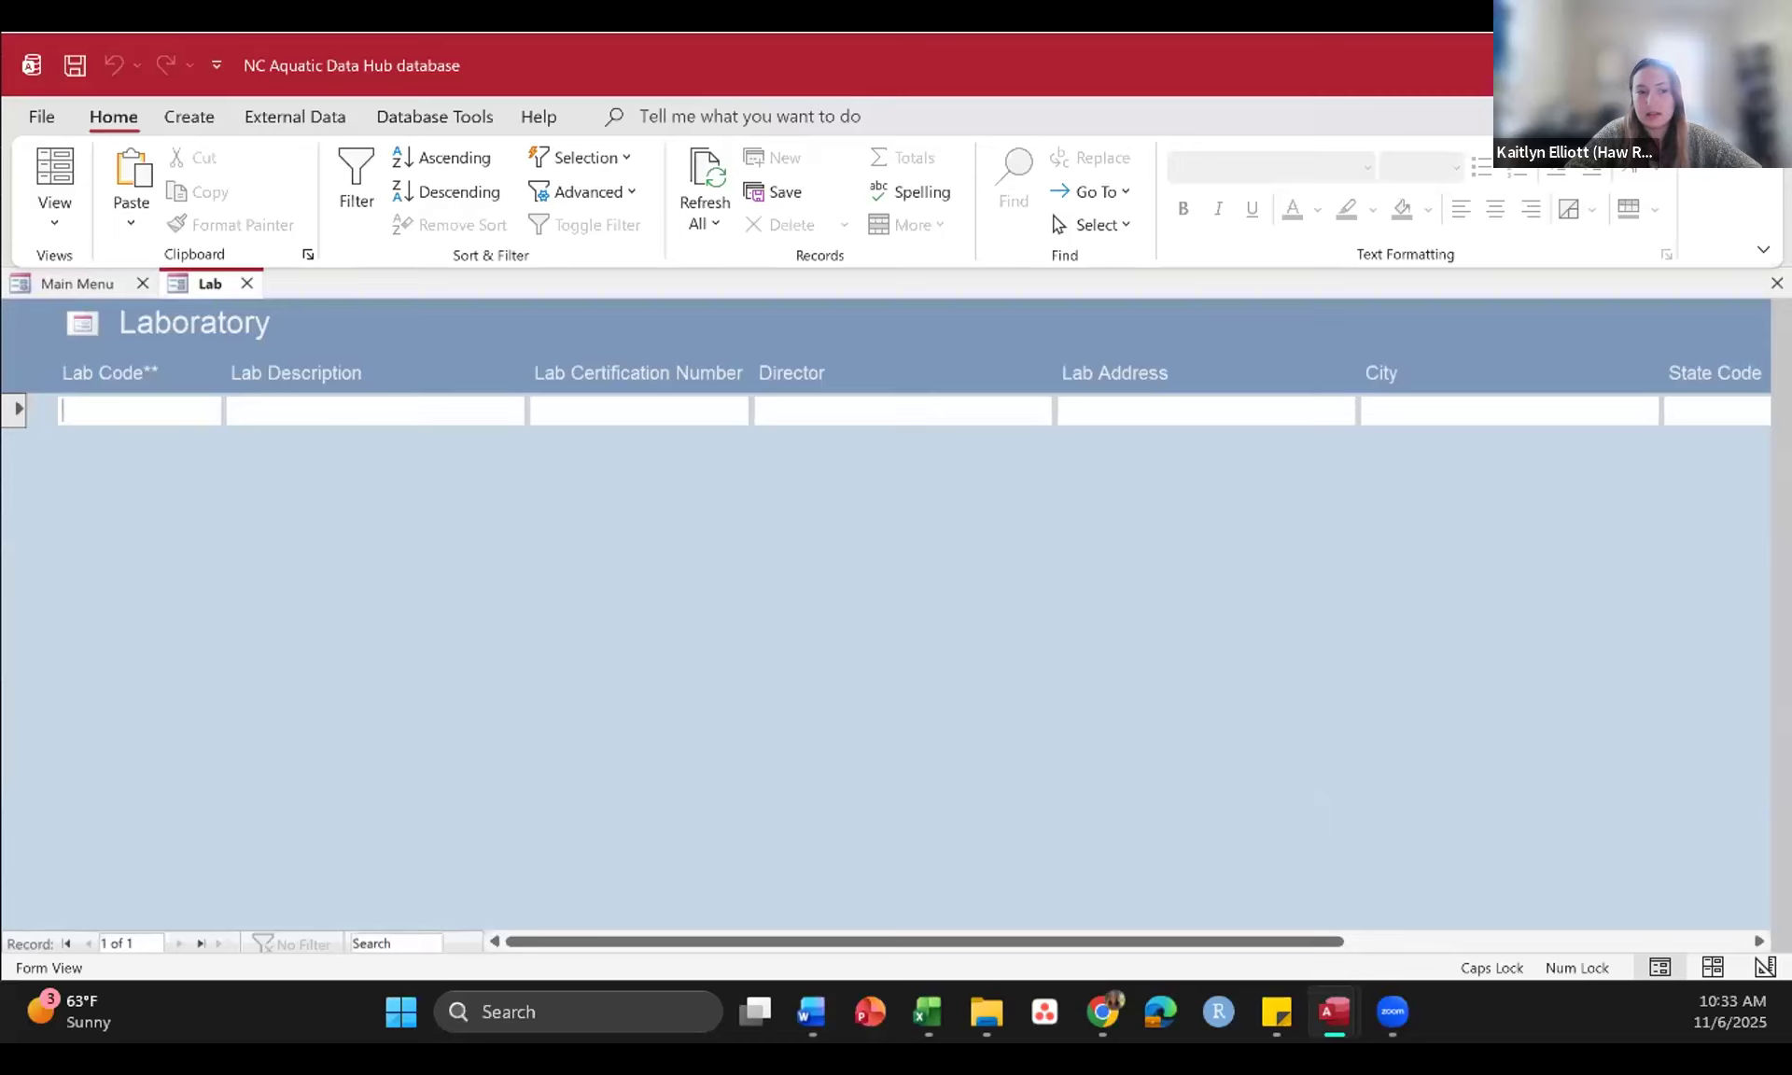
key(alt+Tab)
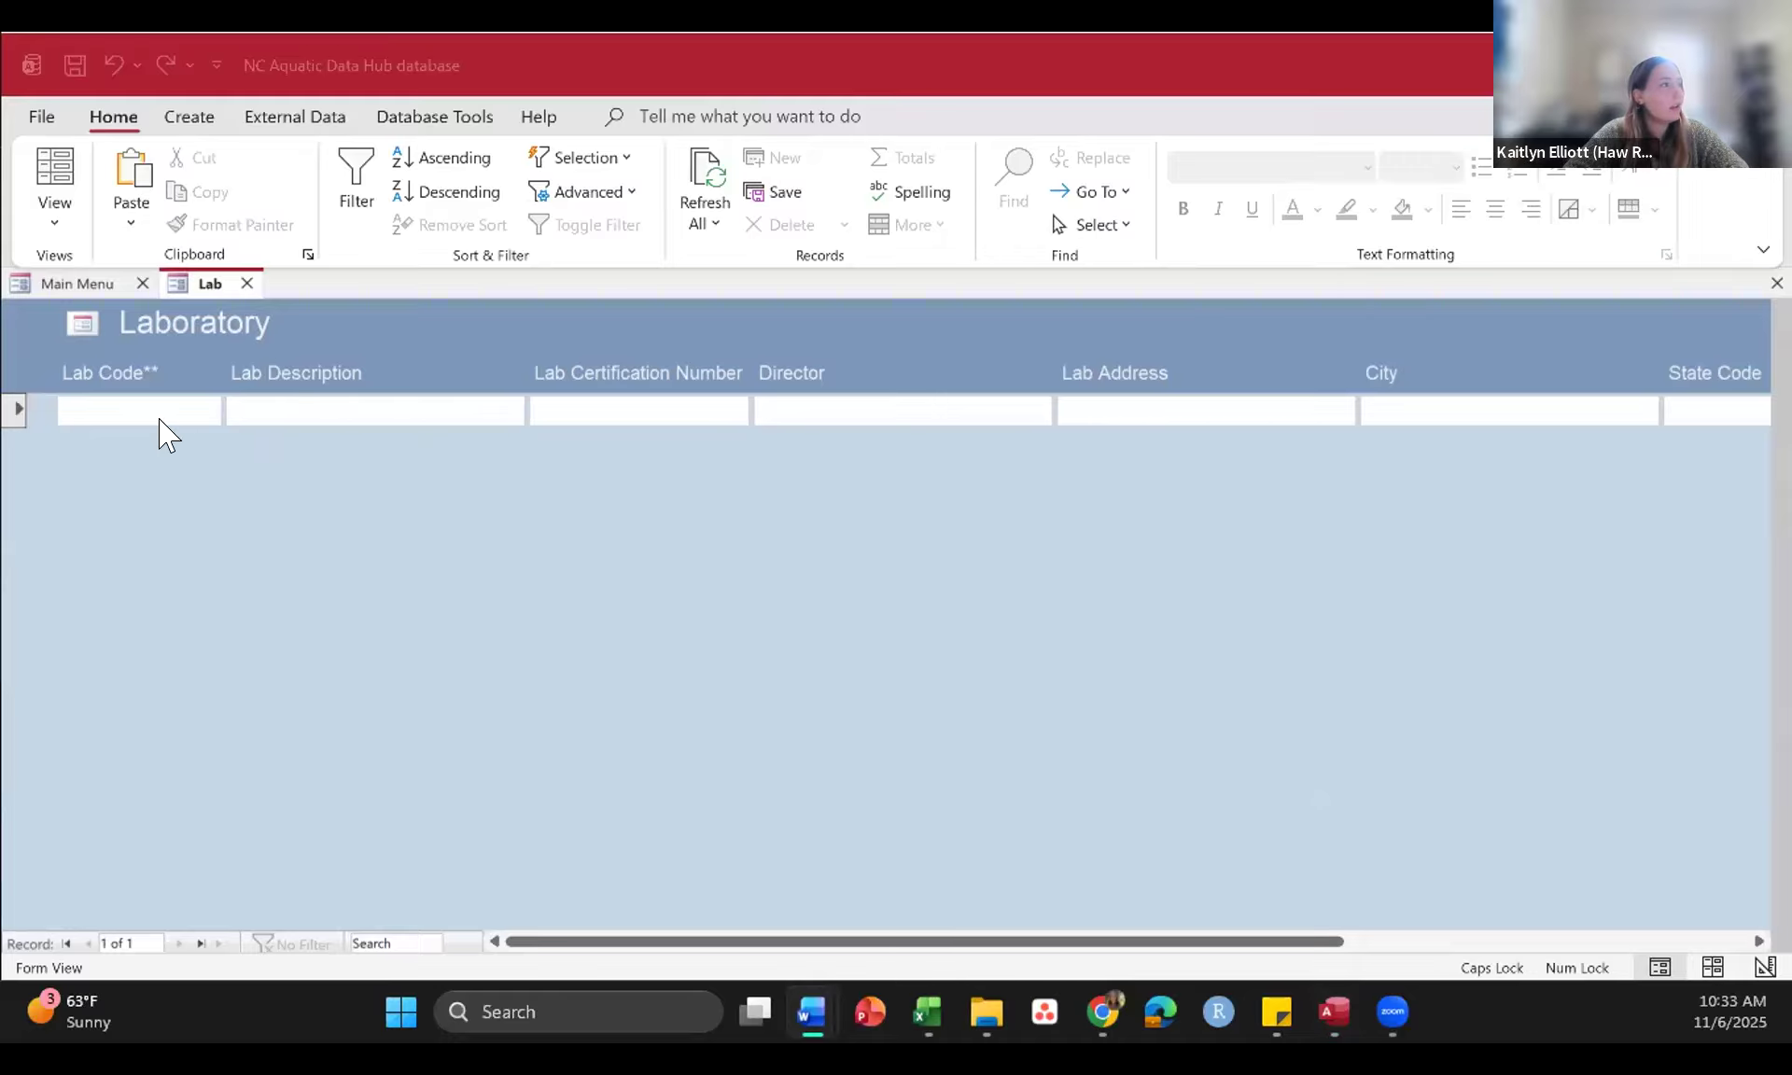
click(134, 393)
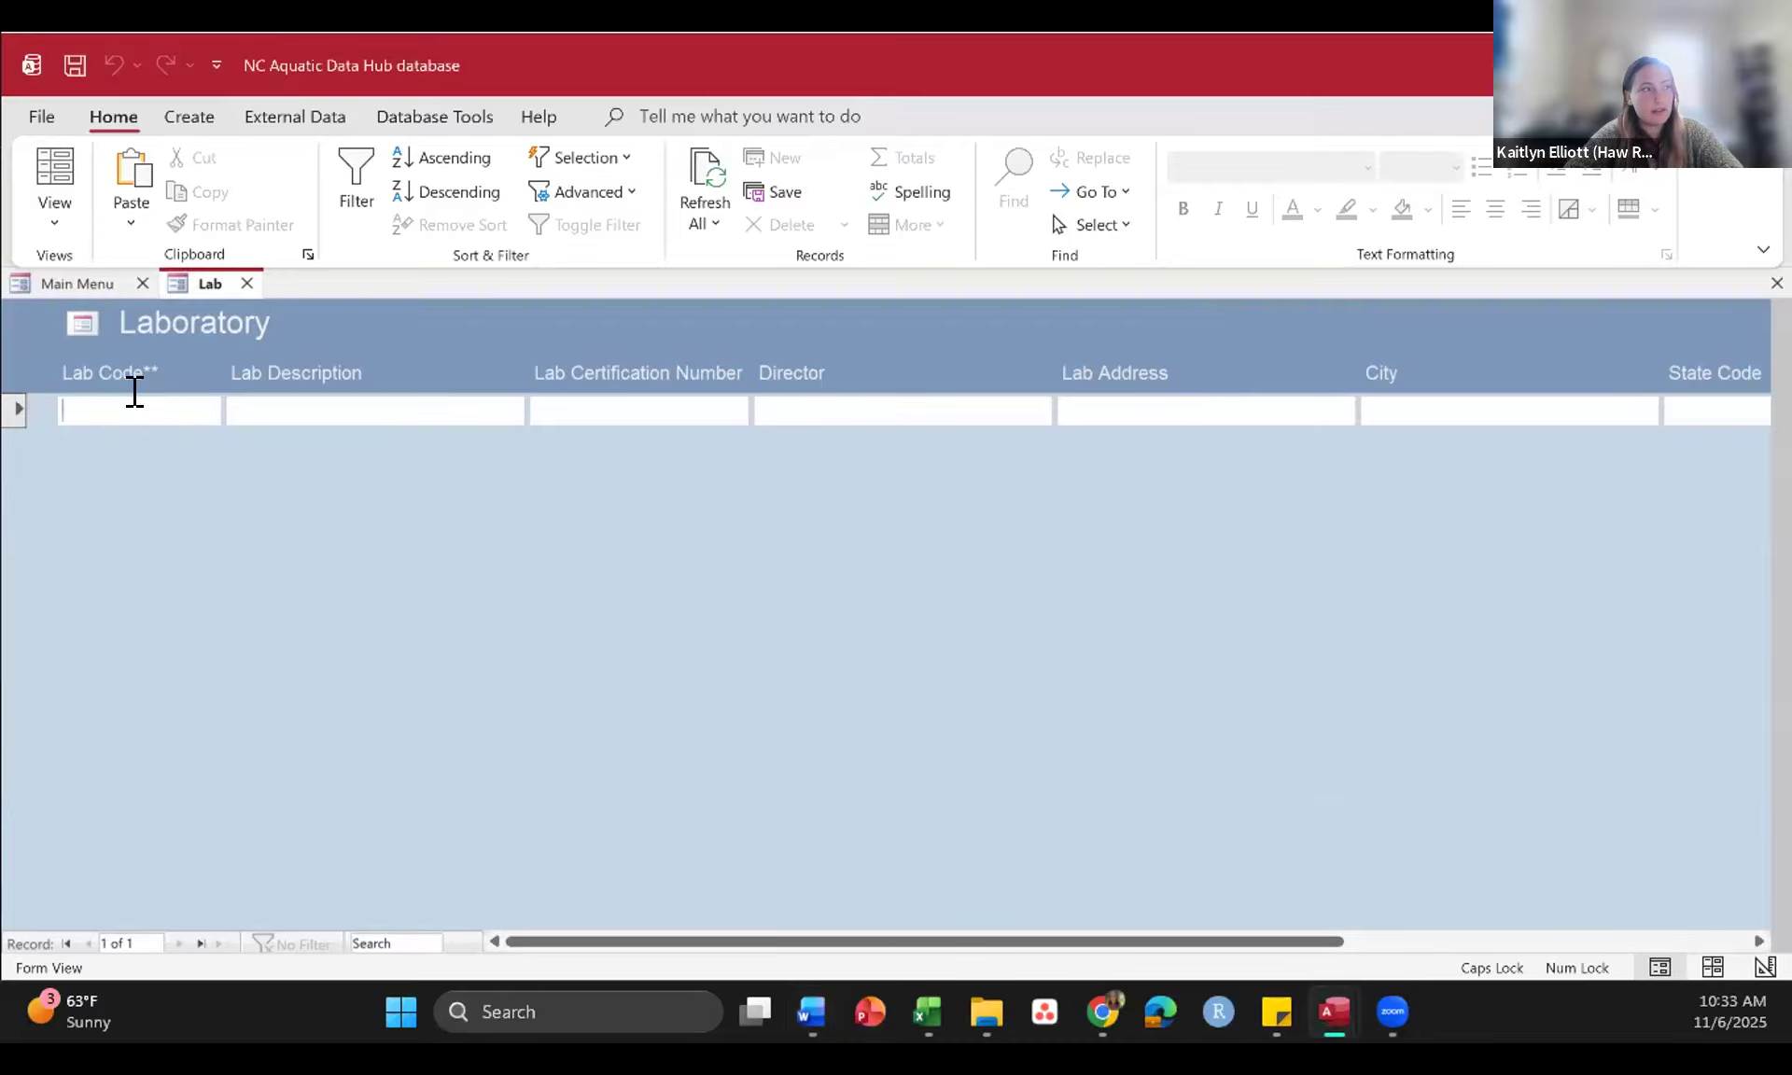
text(NC00117)
Step: Copy Pace Analytical Services LLC - Raleigh NC from the Word document into Lab Description and set Lab Certification Number to 67
key(alt+Tab)
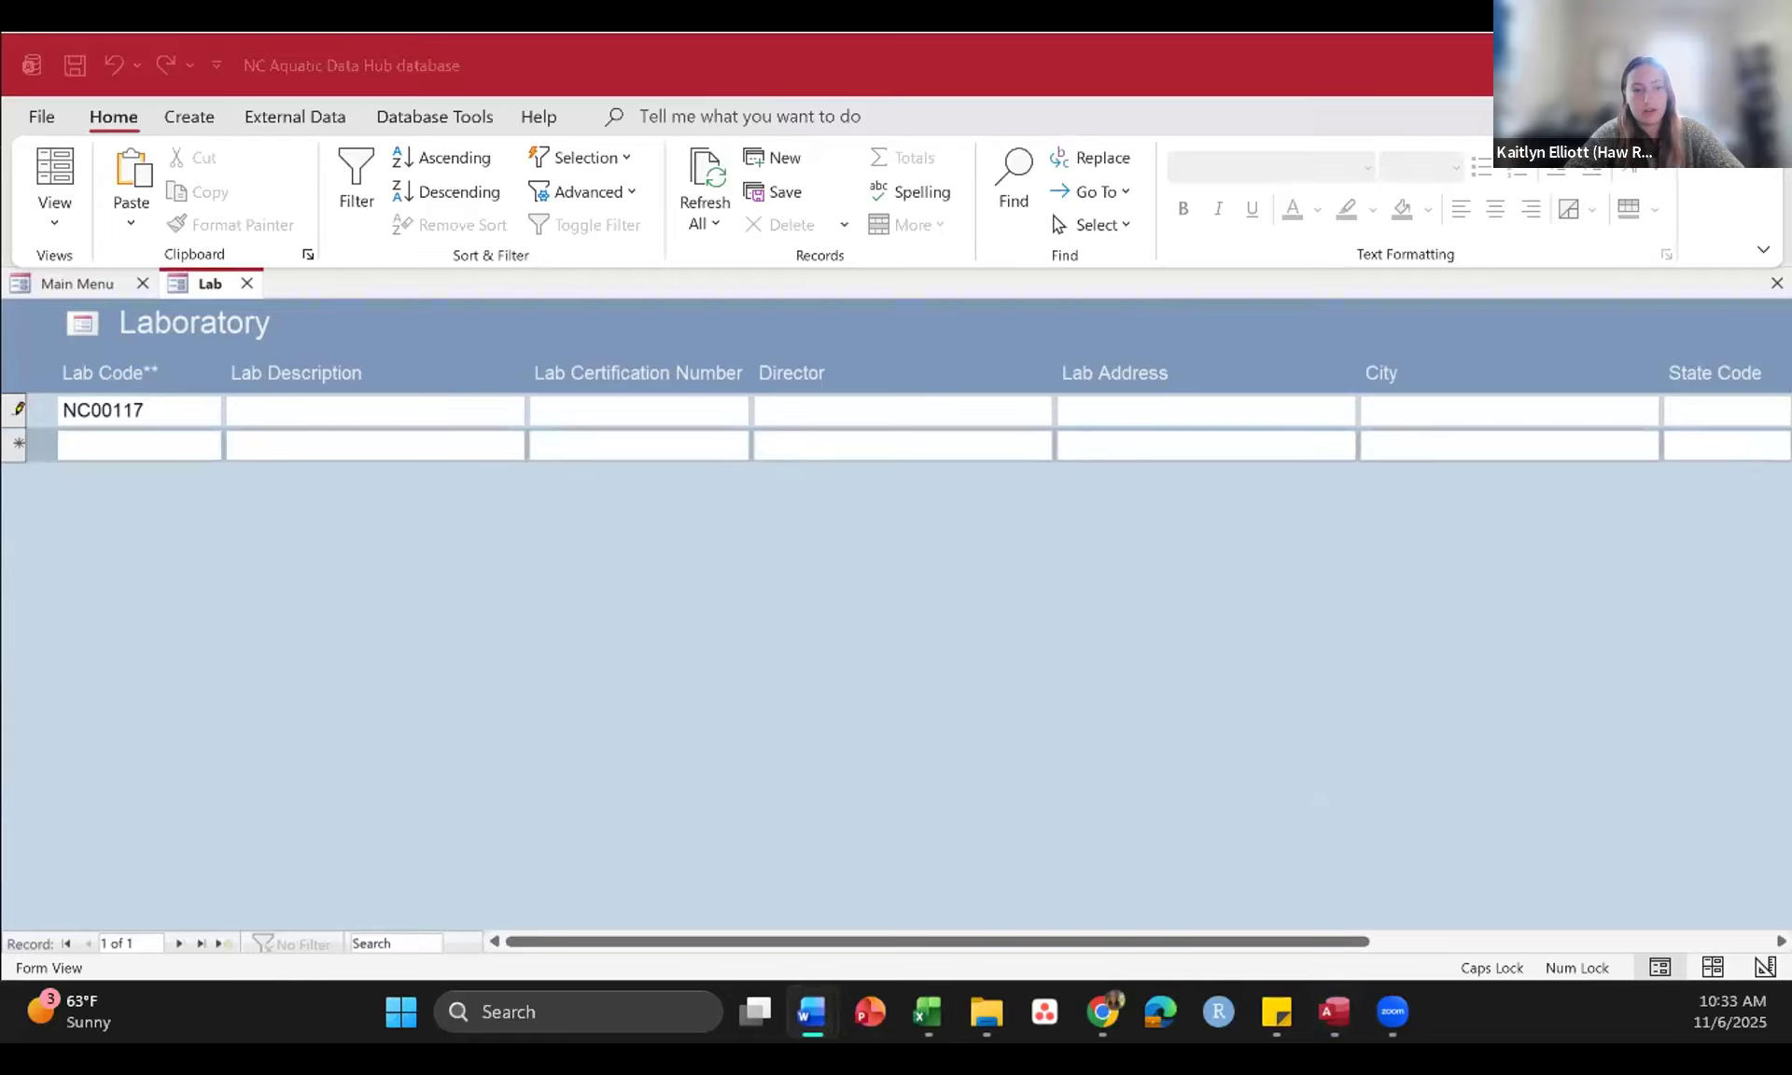
click(413, 402)
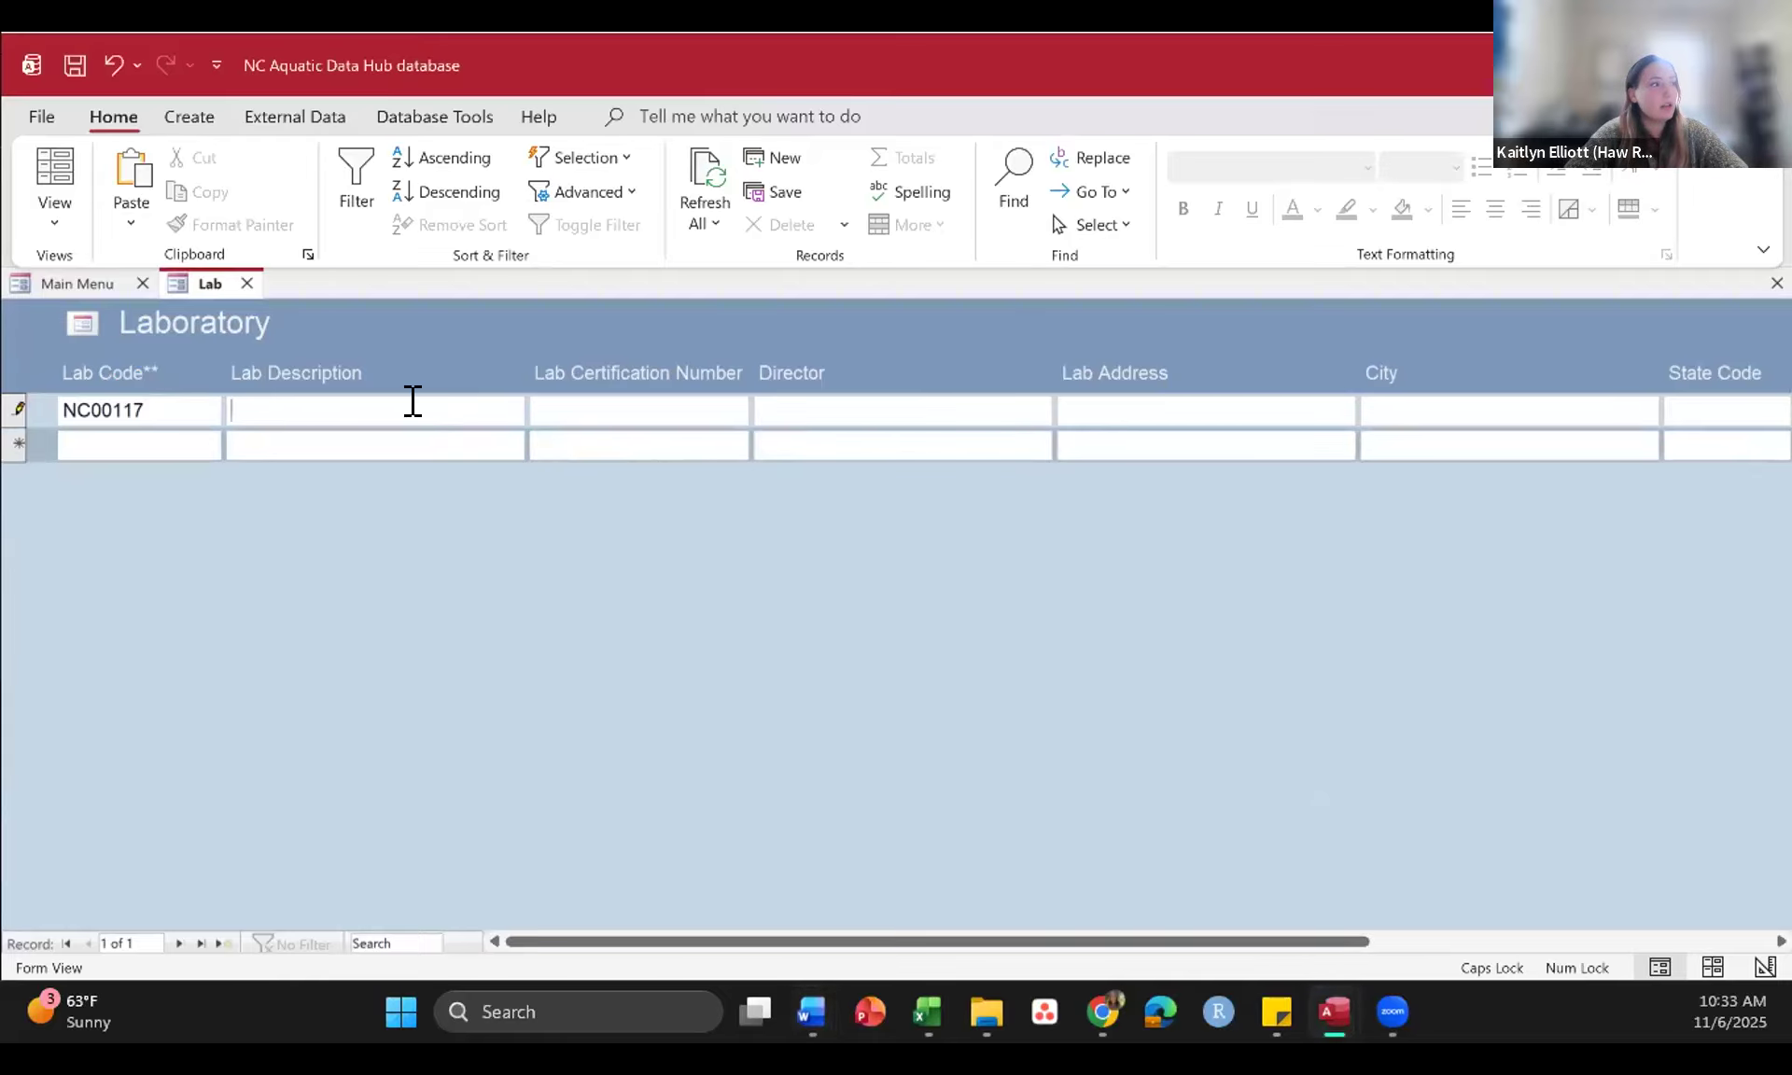
key(ctrl+v)
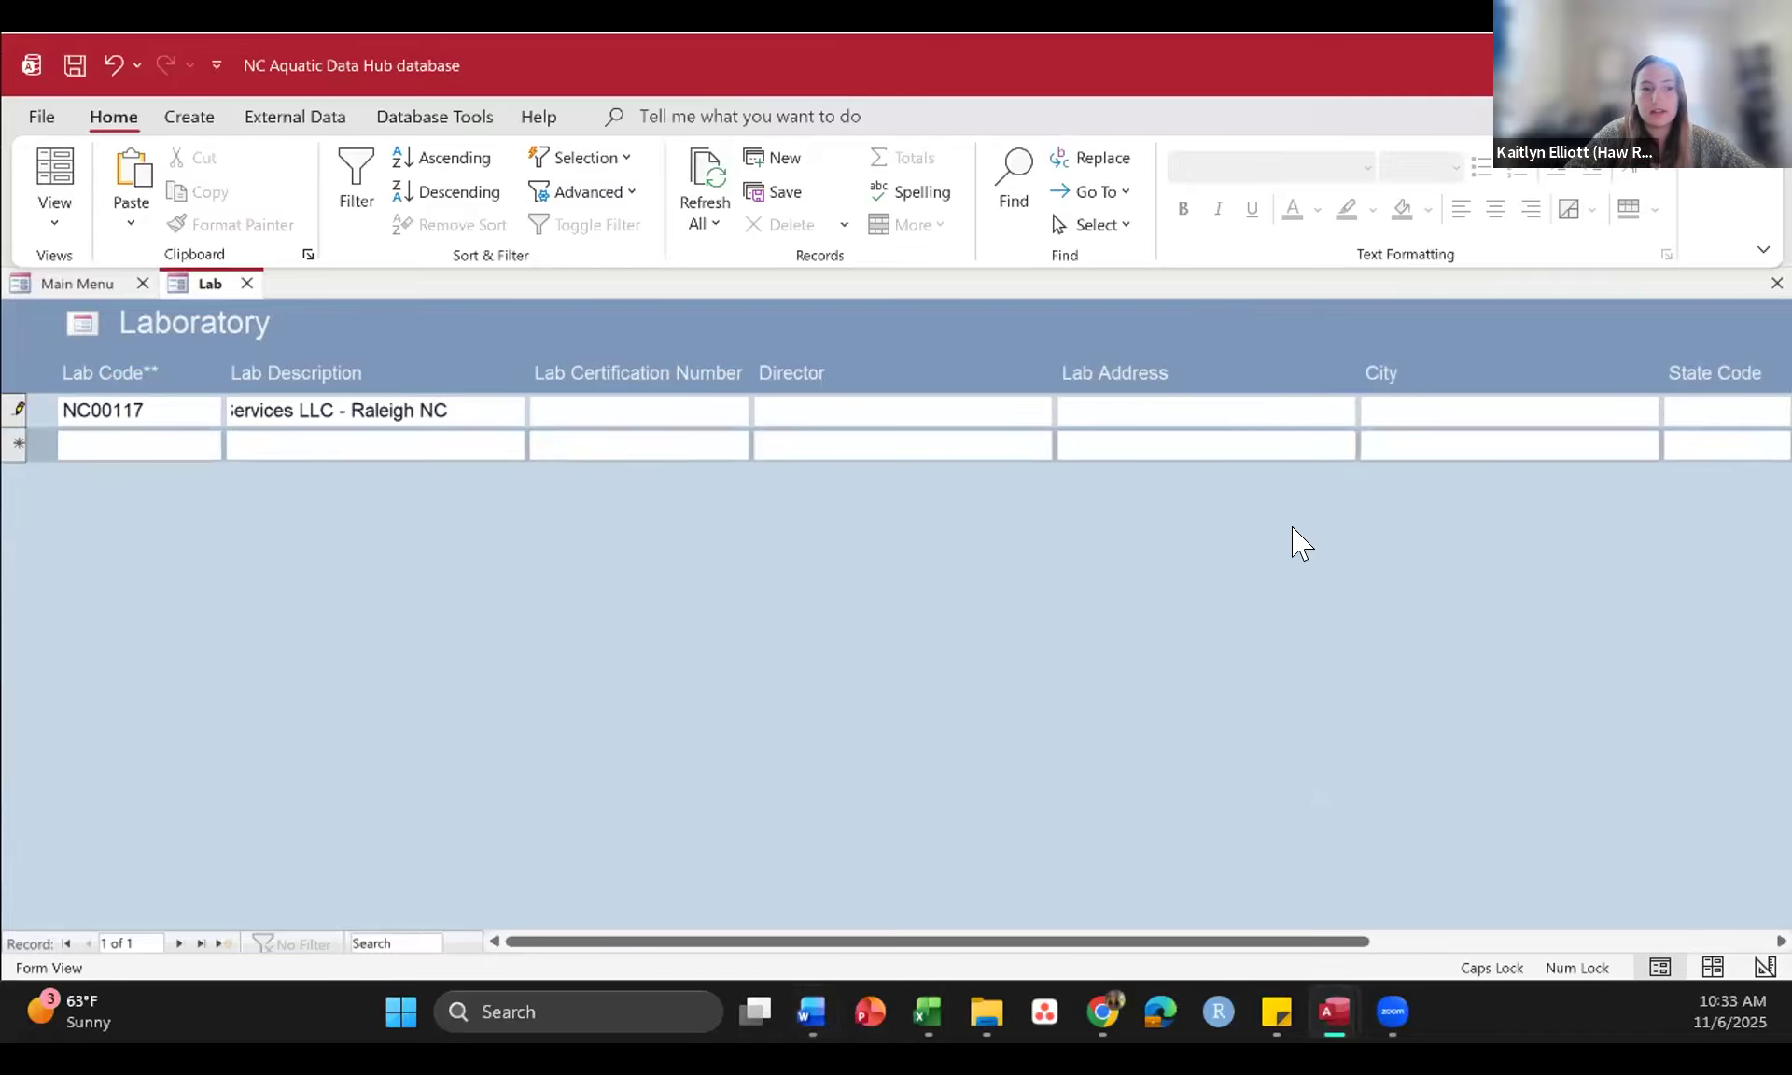
key(alt+Tab)
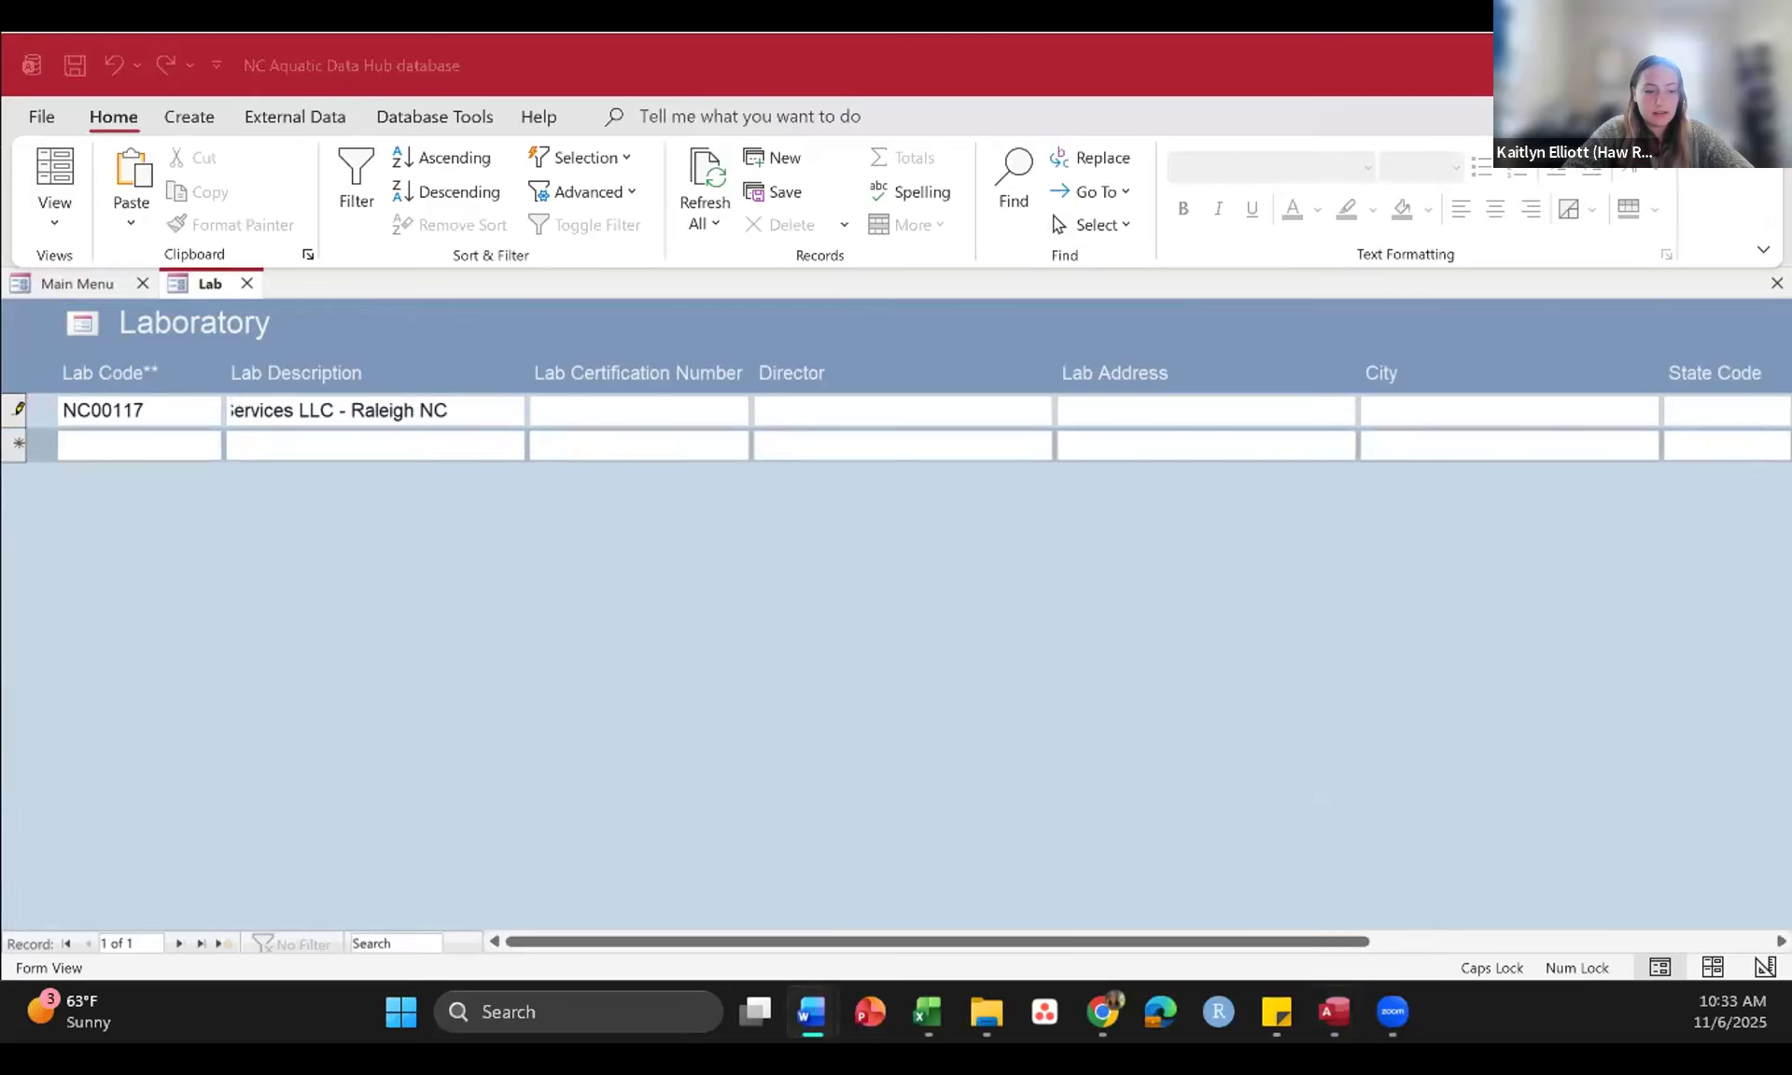
click(625, 404)
text(67)
Step: Copy the director's name and the lab's street address from the Word document into Director and Lab Address
key(alt+Tab)
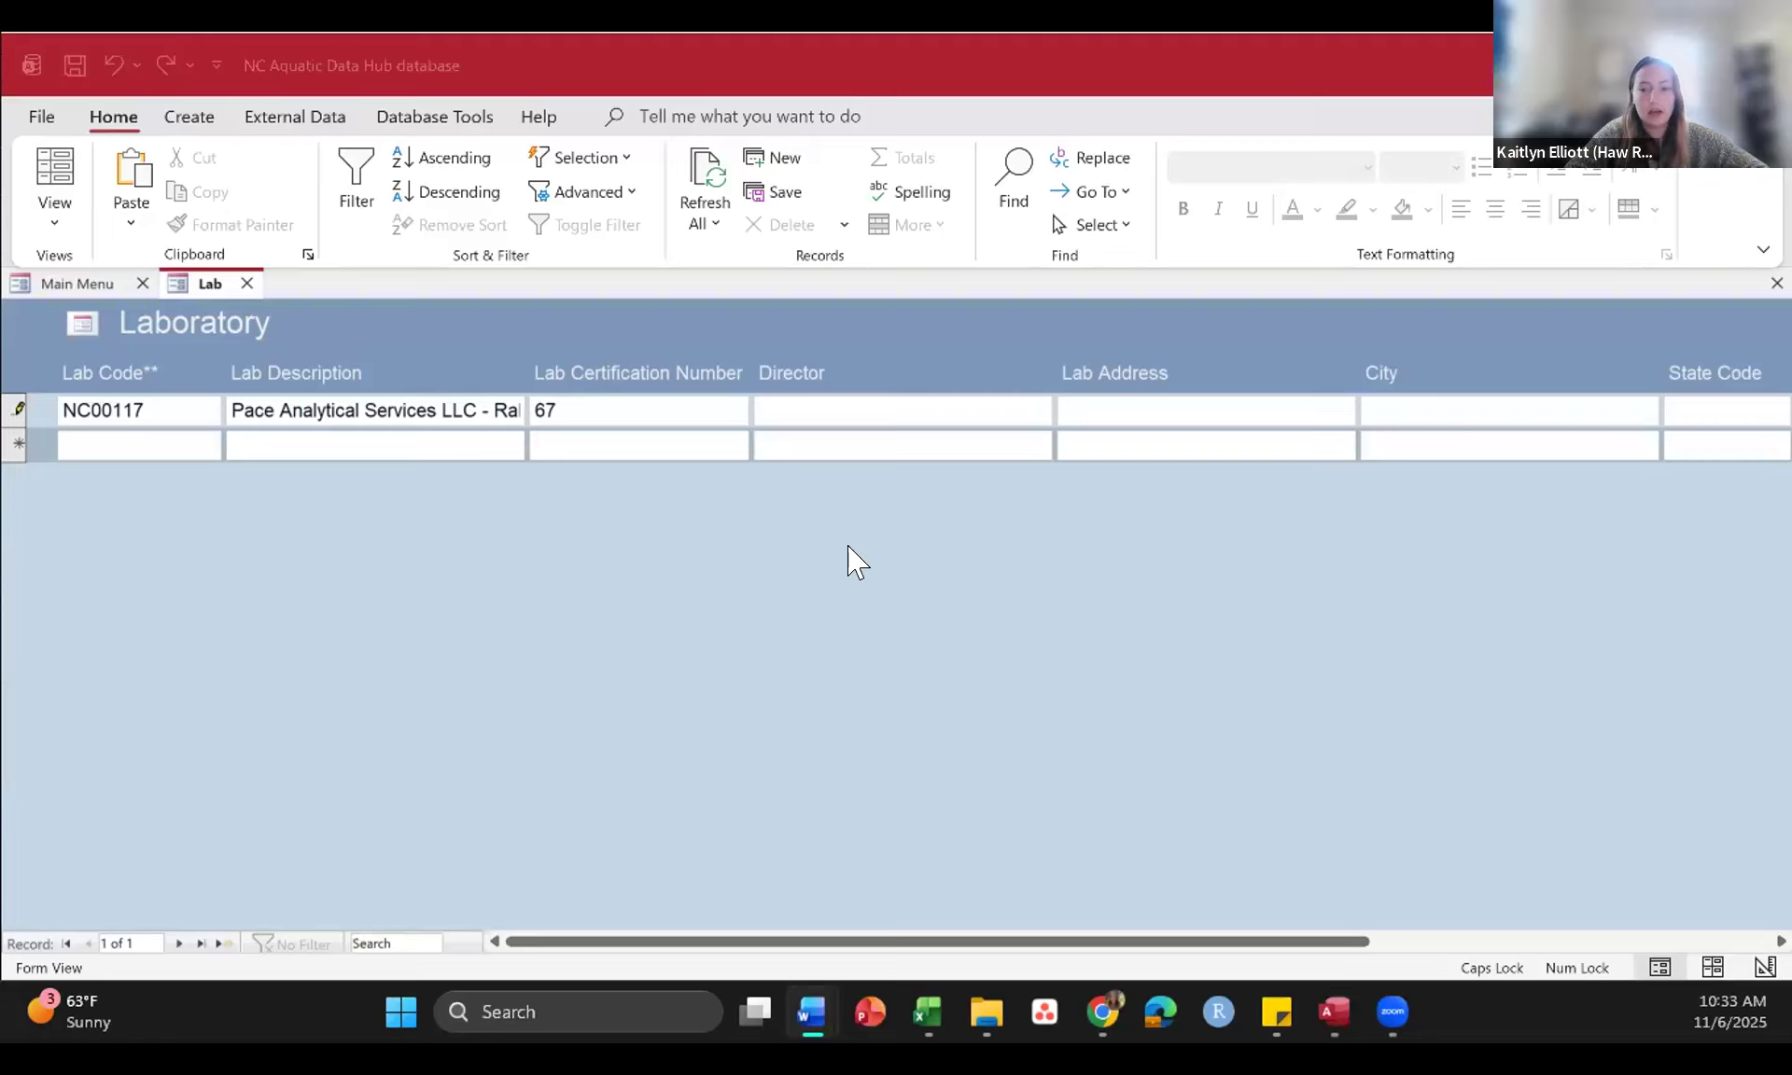
click(822, 402)
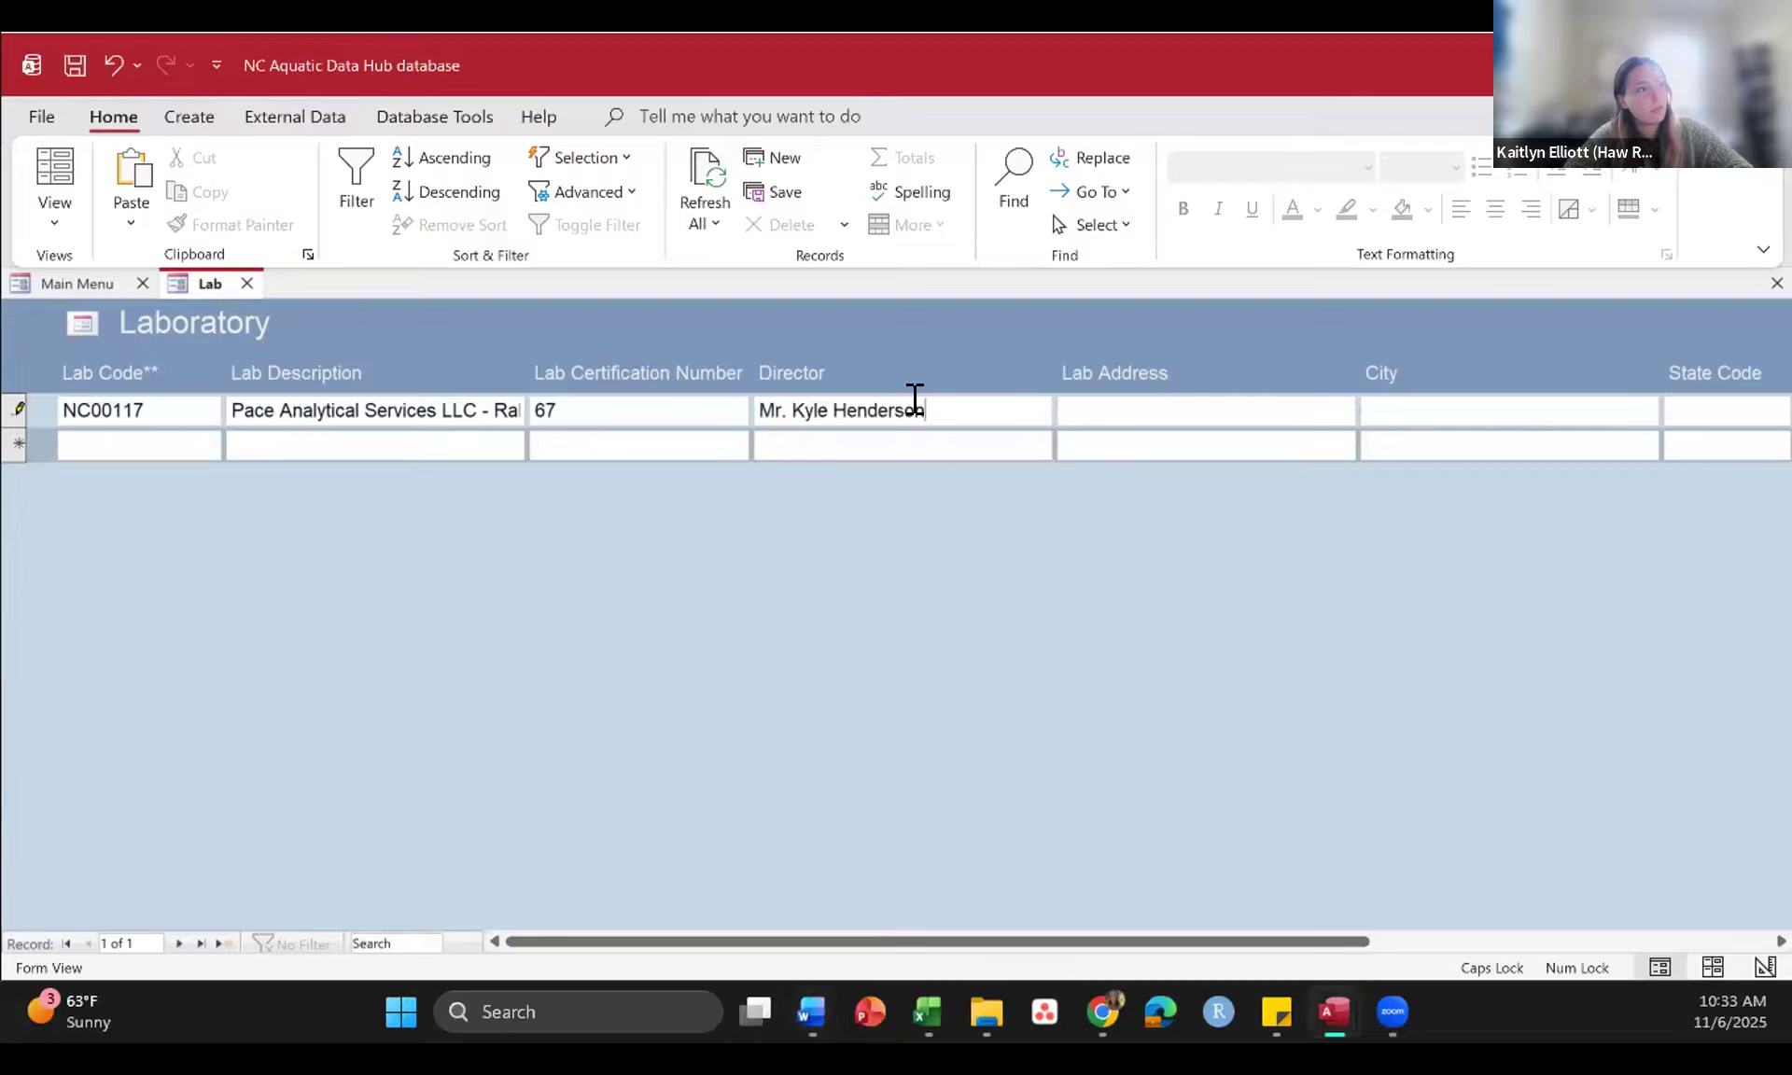
key(alt+Tab)
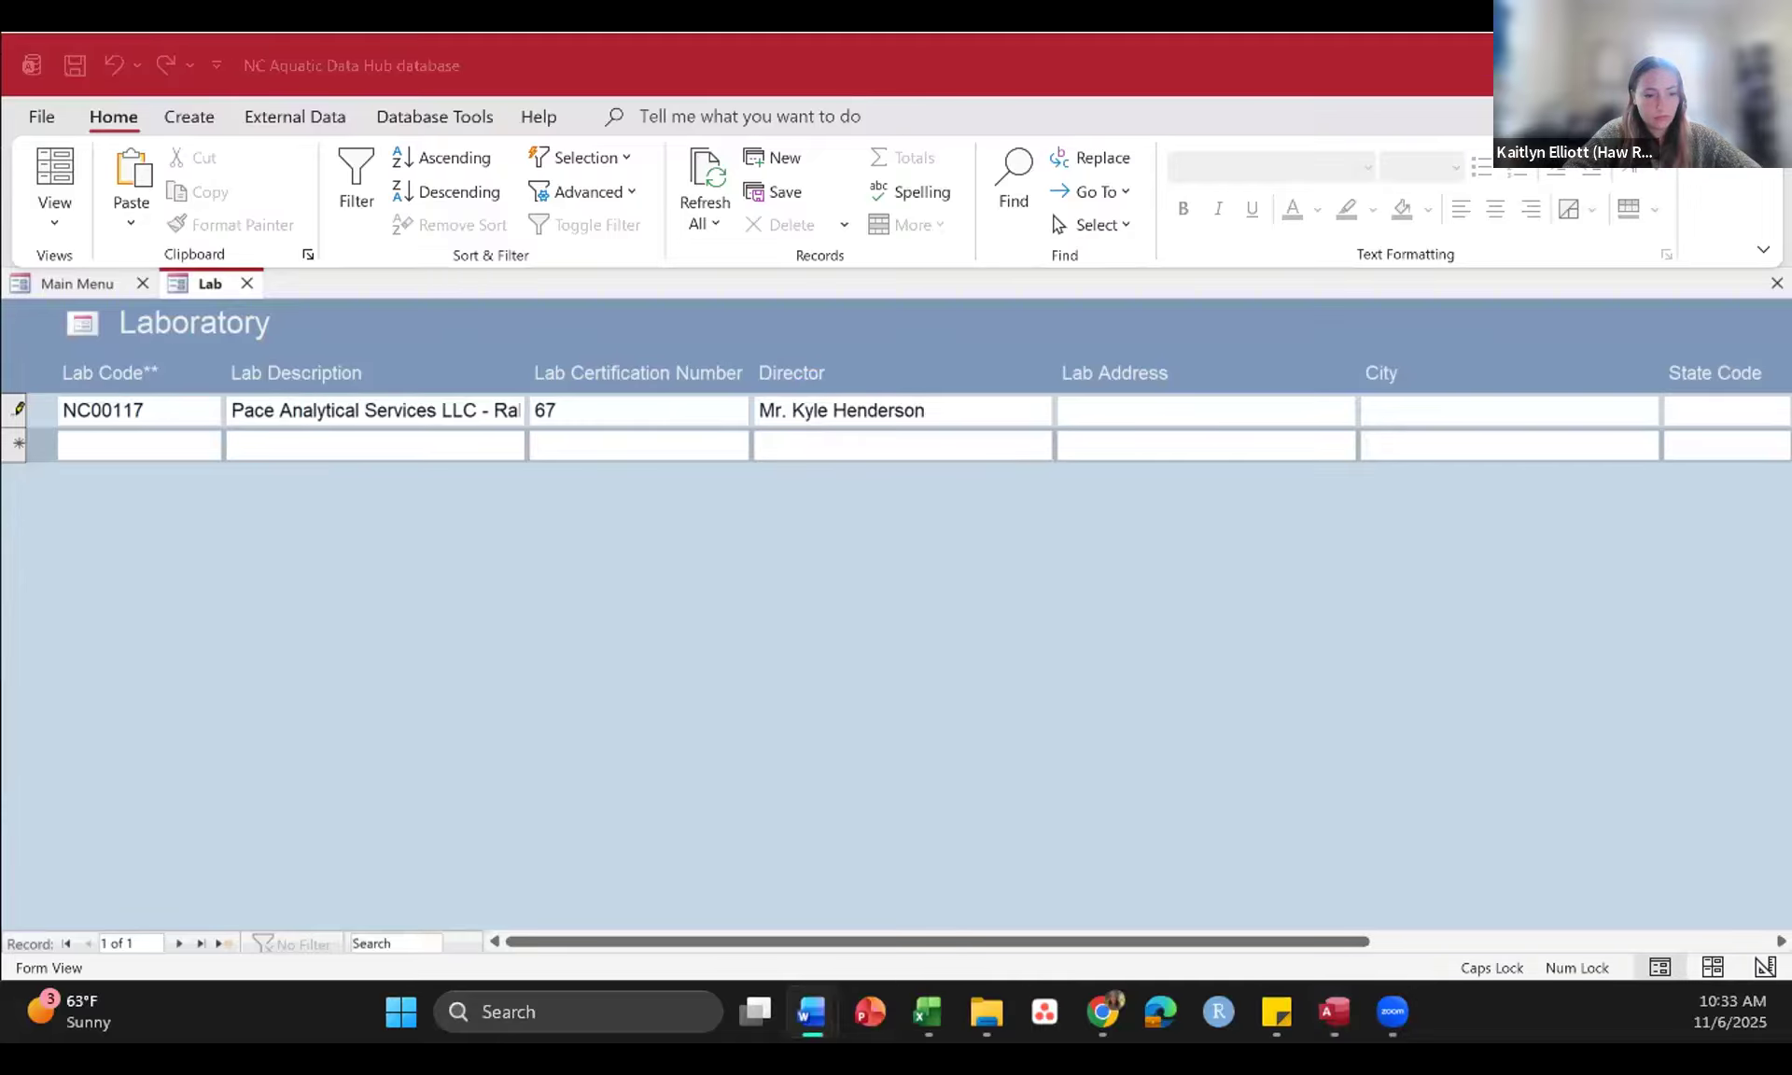
click(1136, 403)
text(4915 Waters Edge Drive)
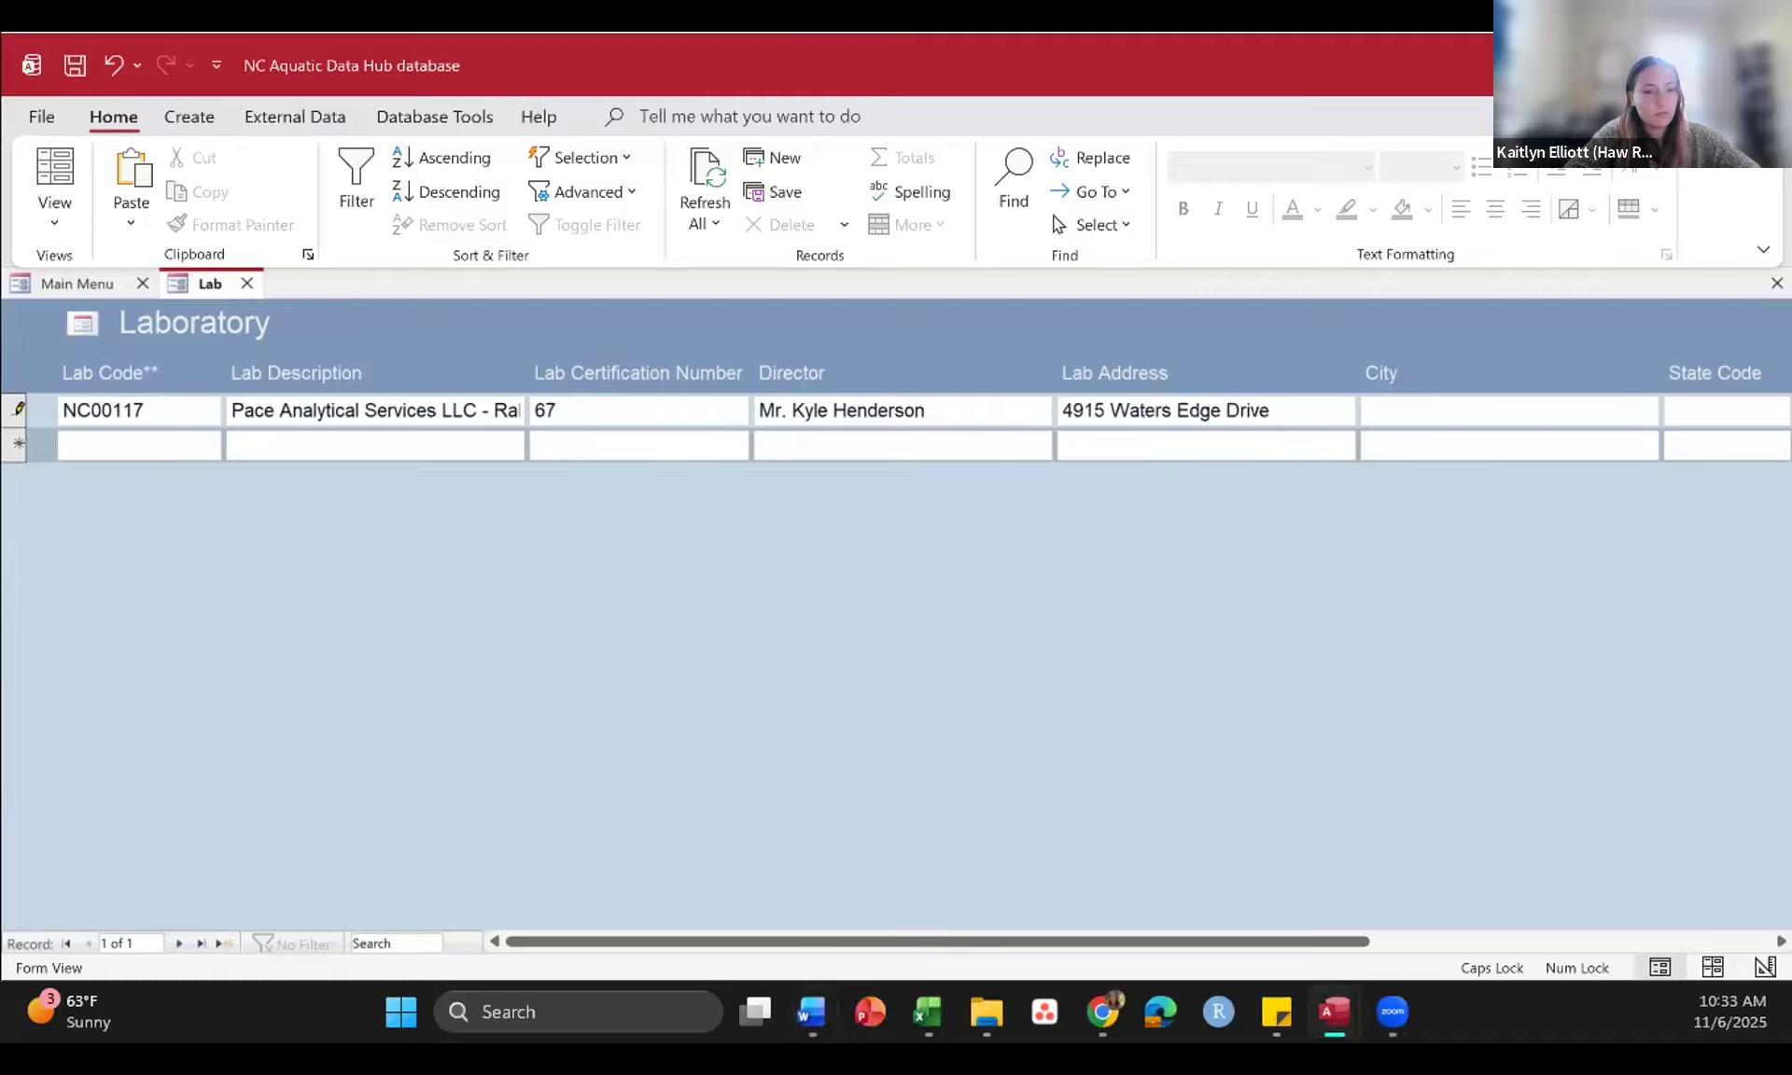
Step: Set the lab's City to Raleigh and its State Code to NC
key(alt+Tab)
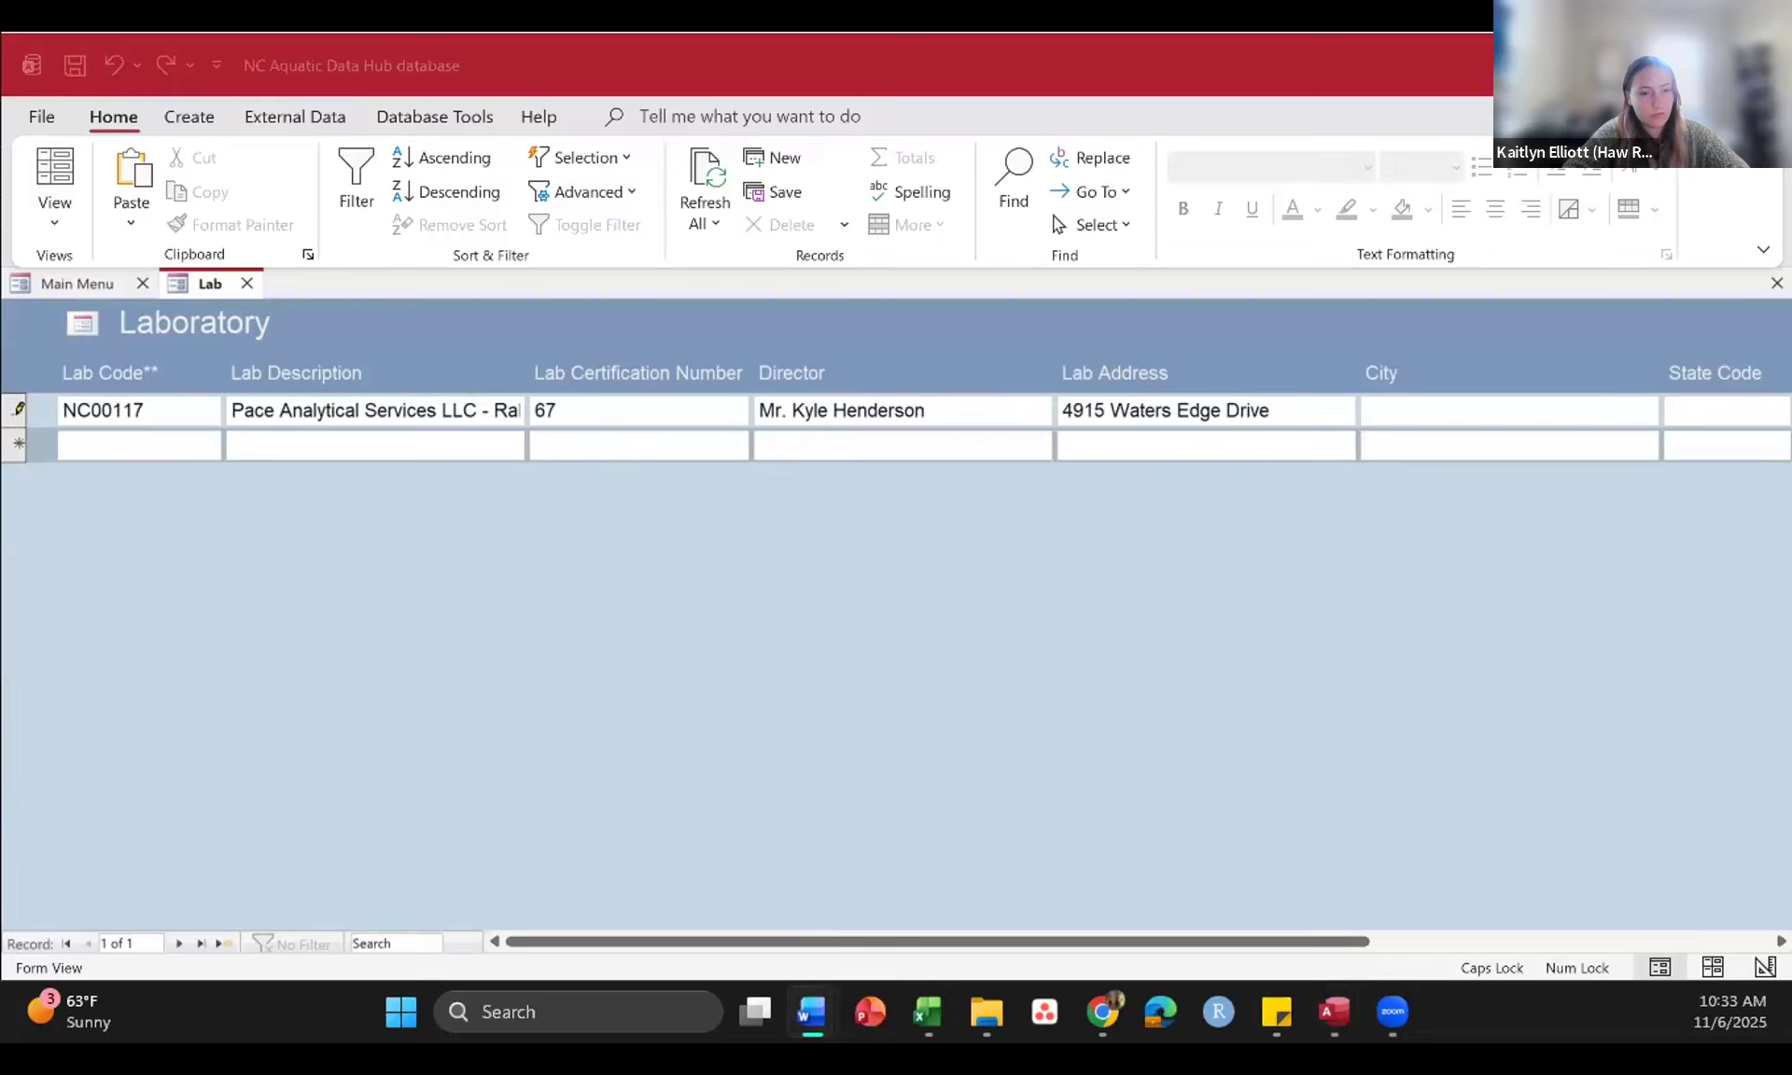
click(1368, 413)
text(Raleigh)
click(1710, 410)
key(Caps_Lock)
text(n)
key(BackSpace)
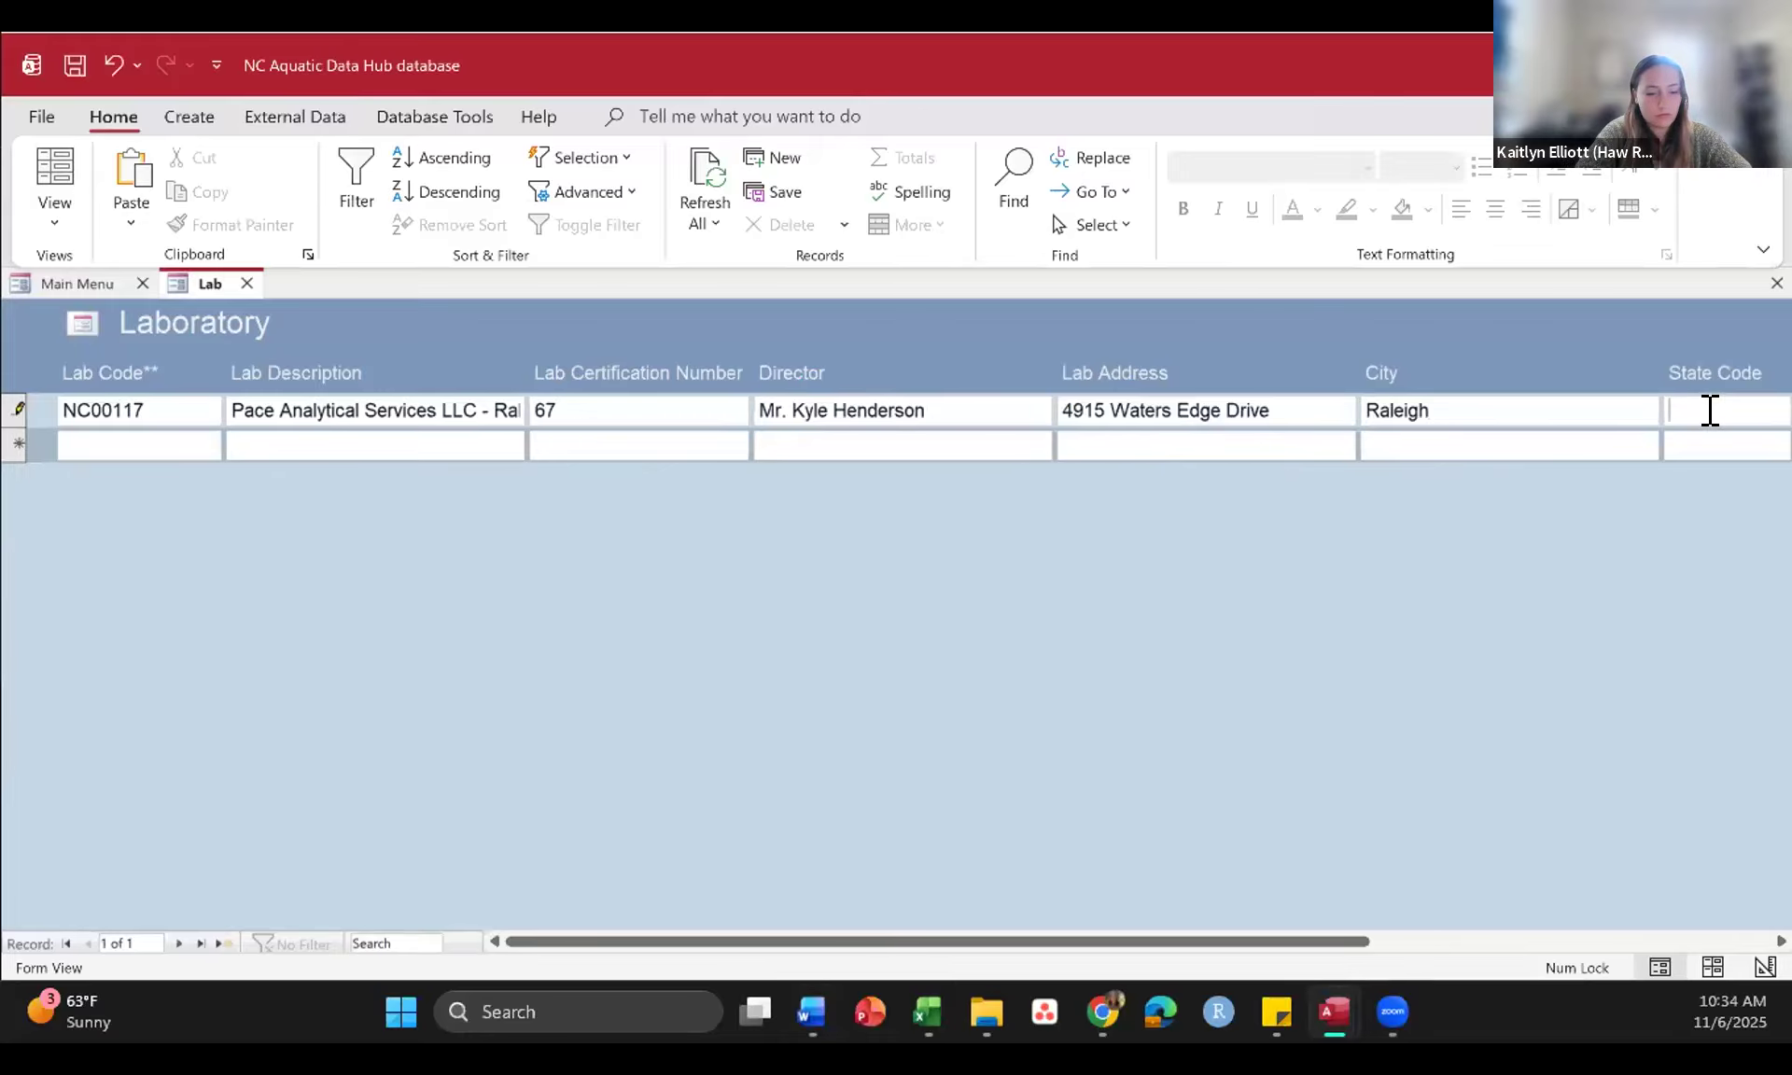
key(Caps_Lock)
text(NC)
key(Caps_Lock)
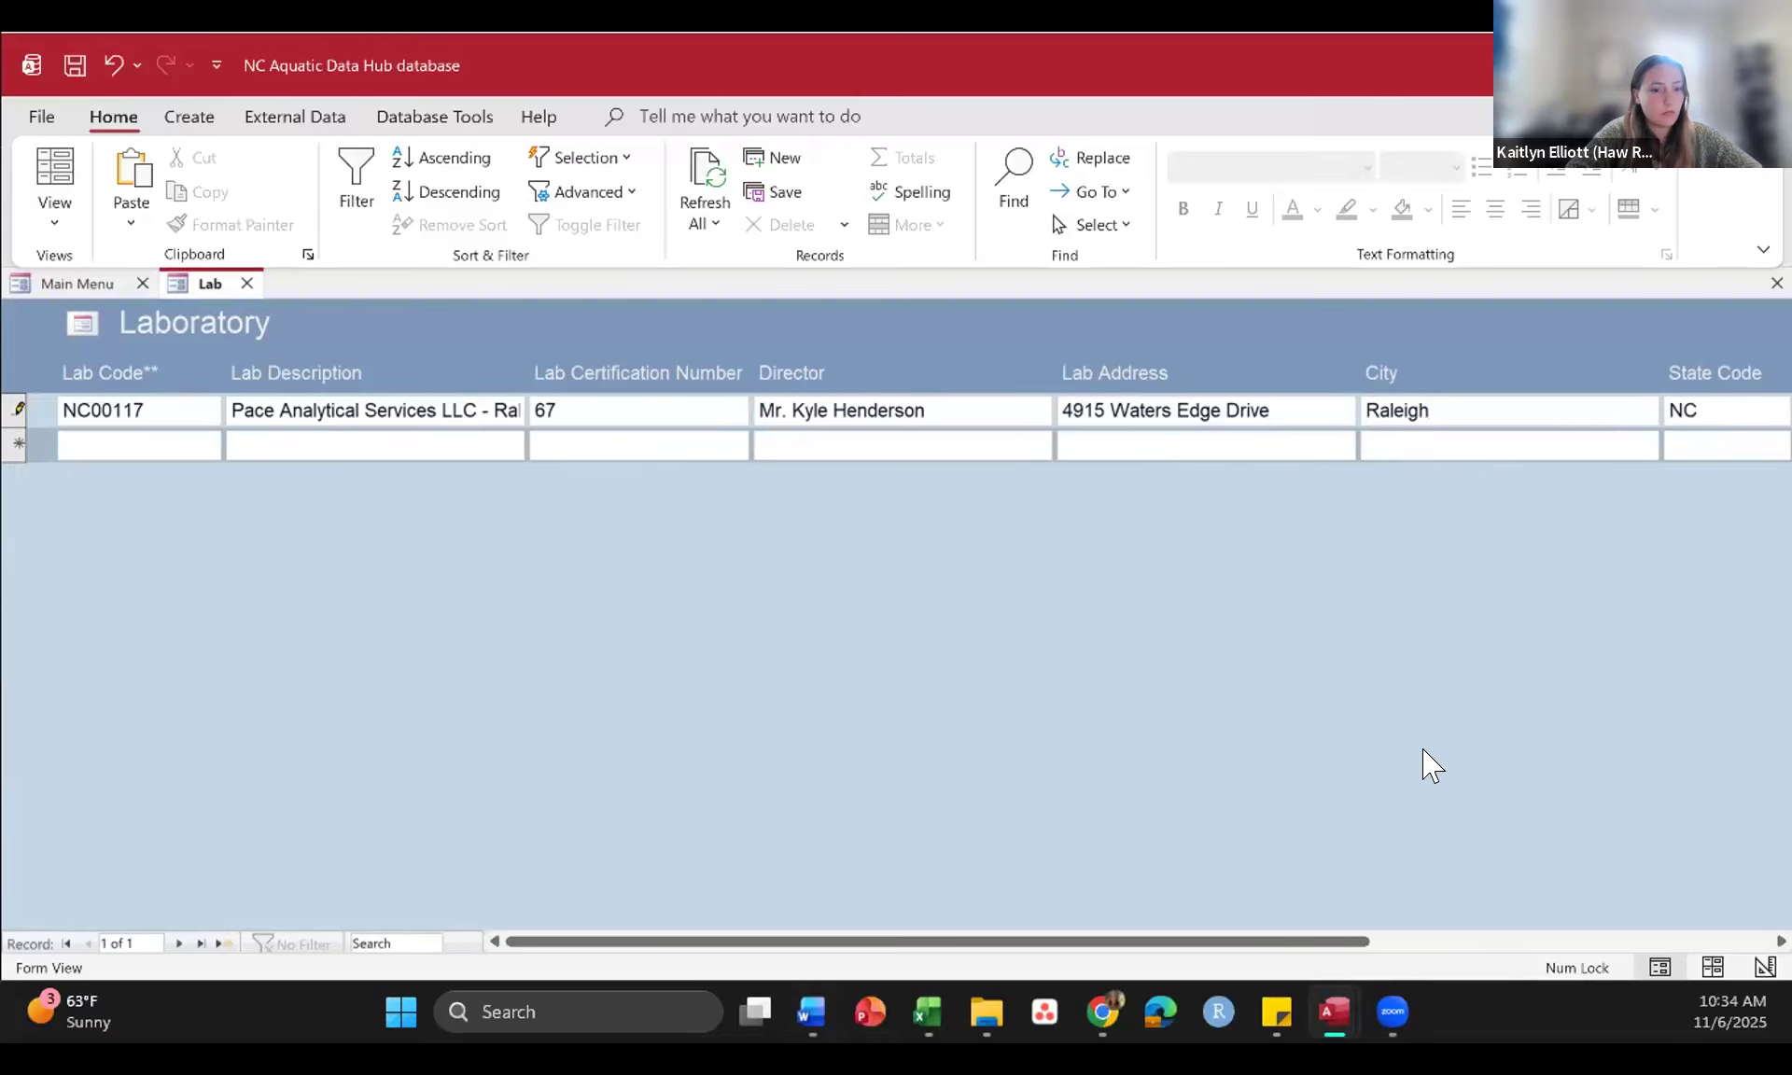
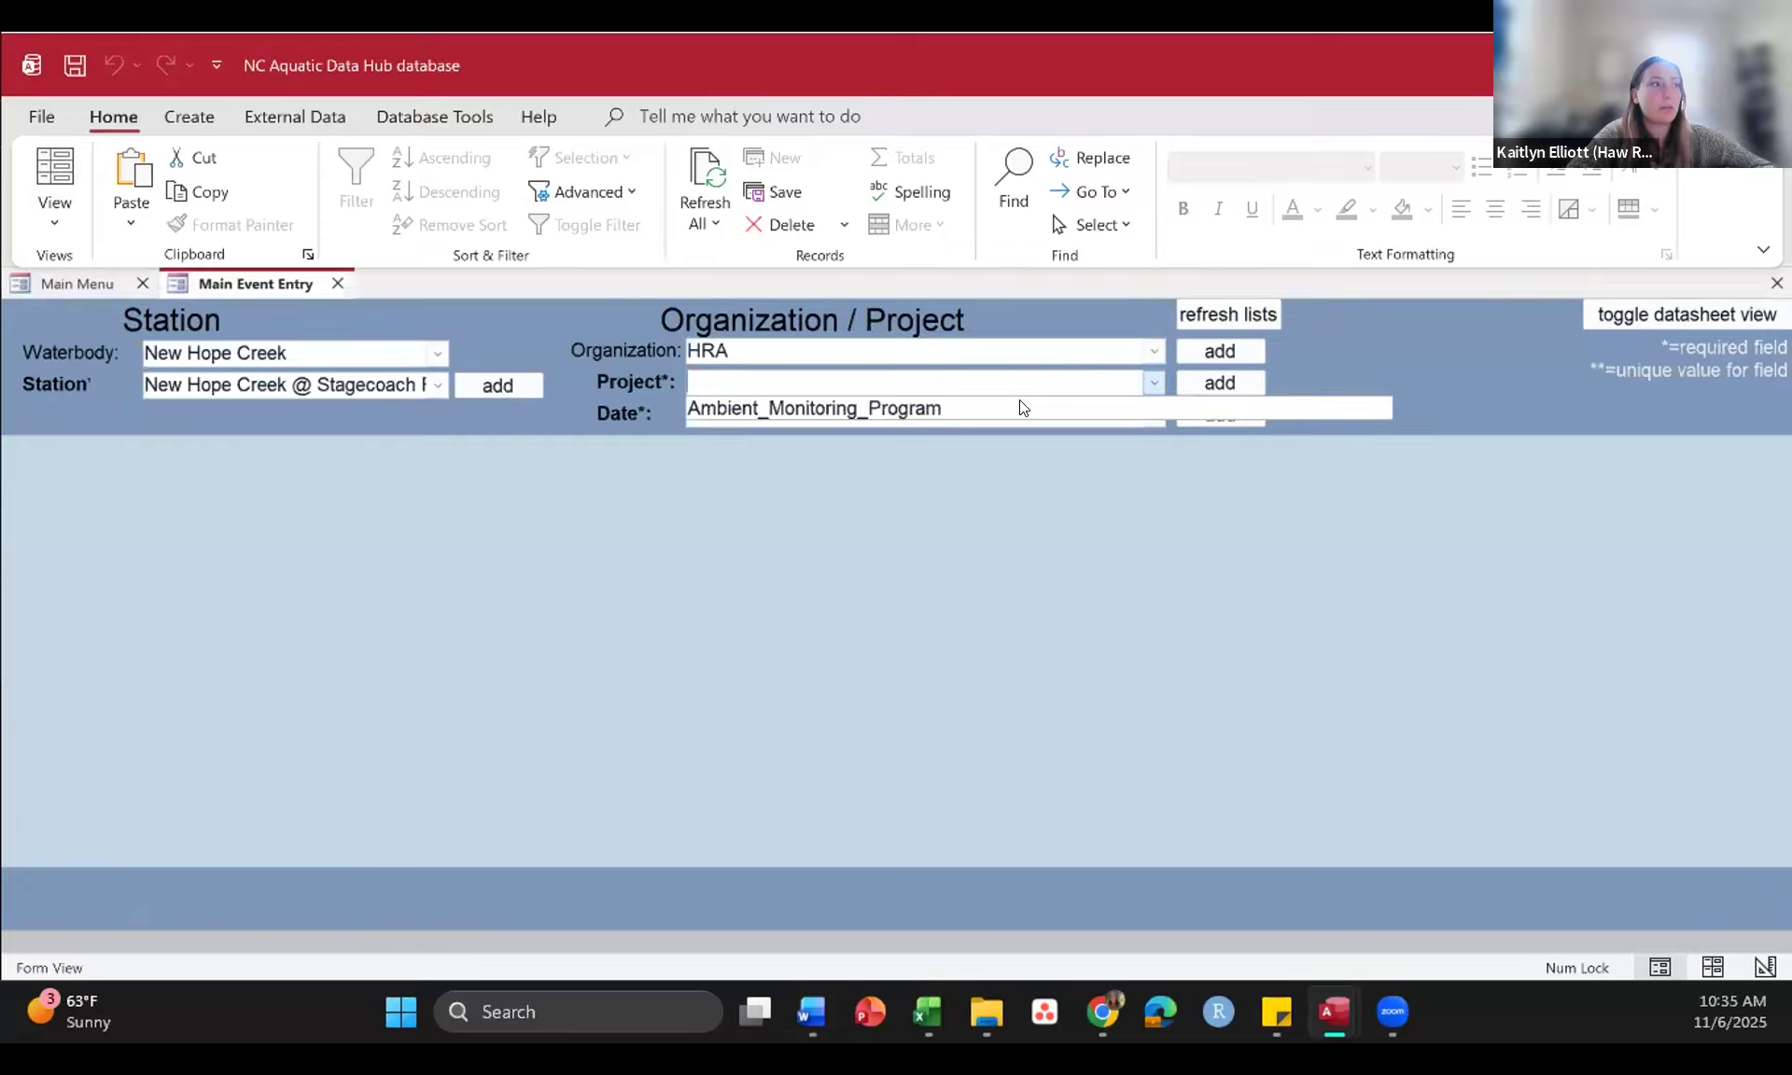
Step: Select the Ambient_Monitoring_Program project and add a new event dated 2025-01-11 for the New Hope Creek station
click(990, 408)
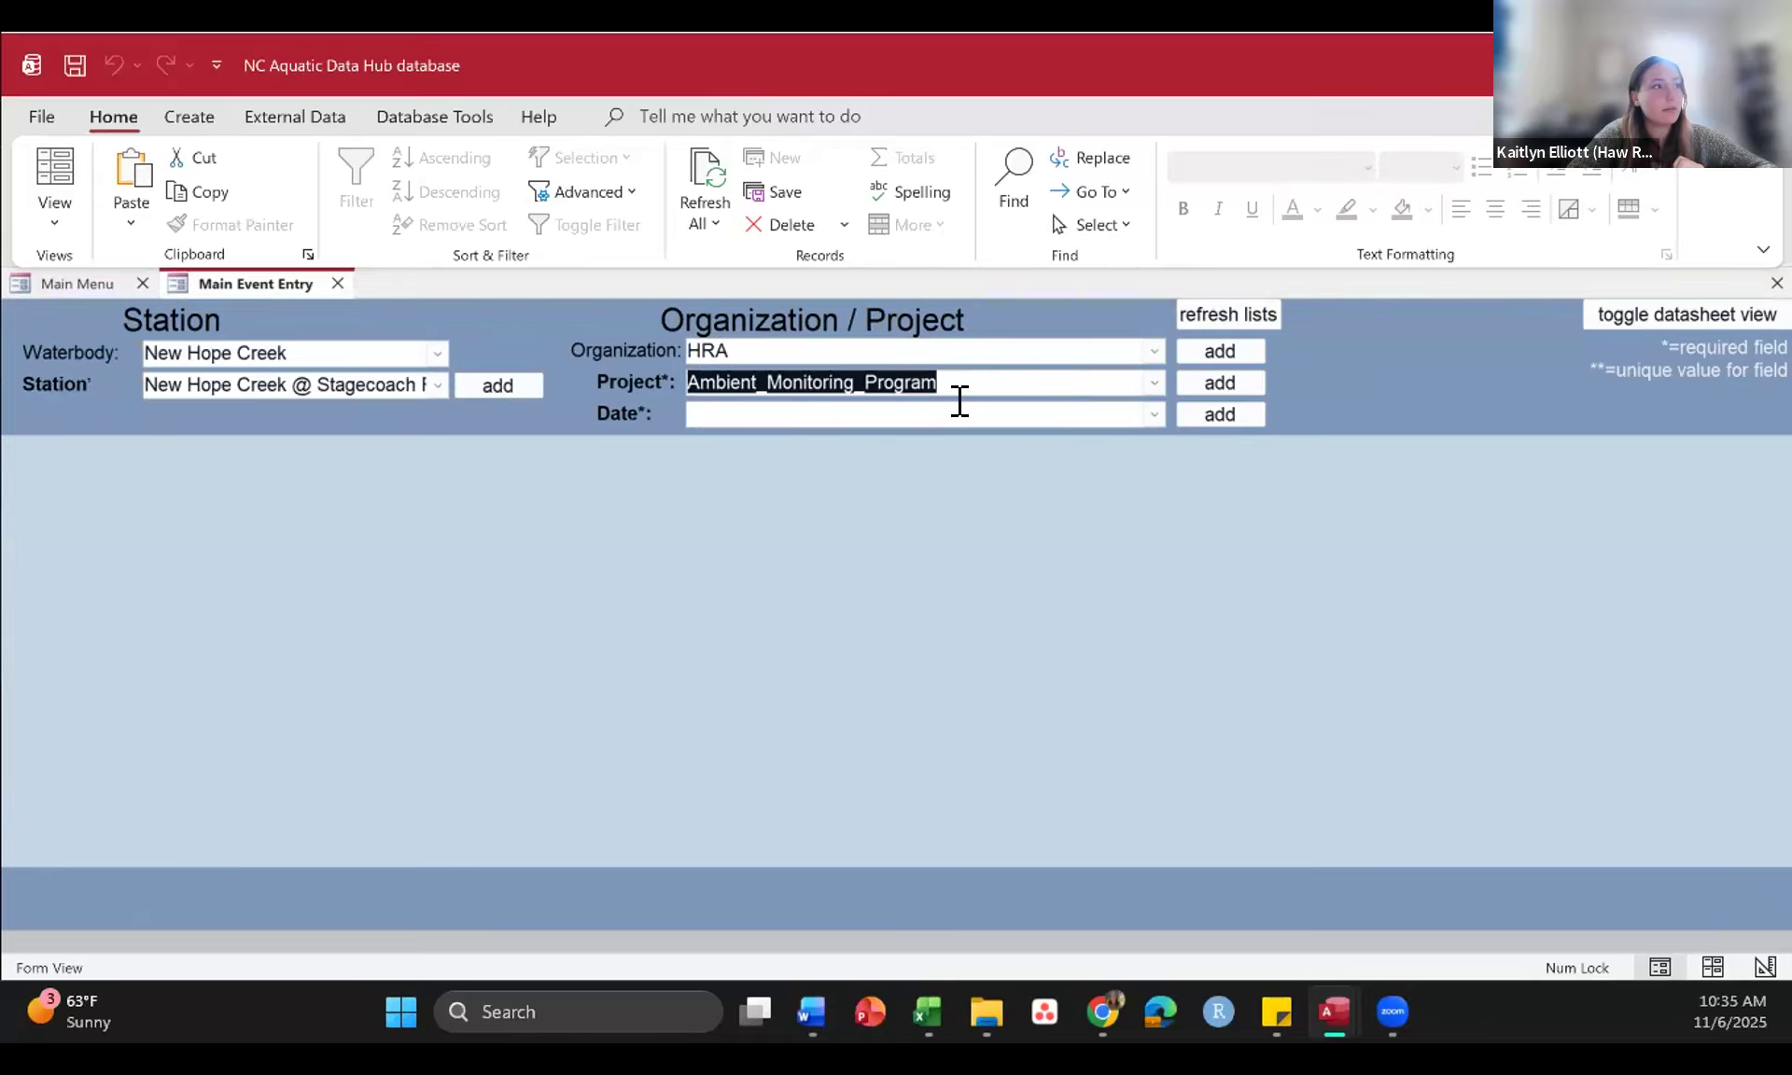
key(Tab)
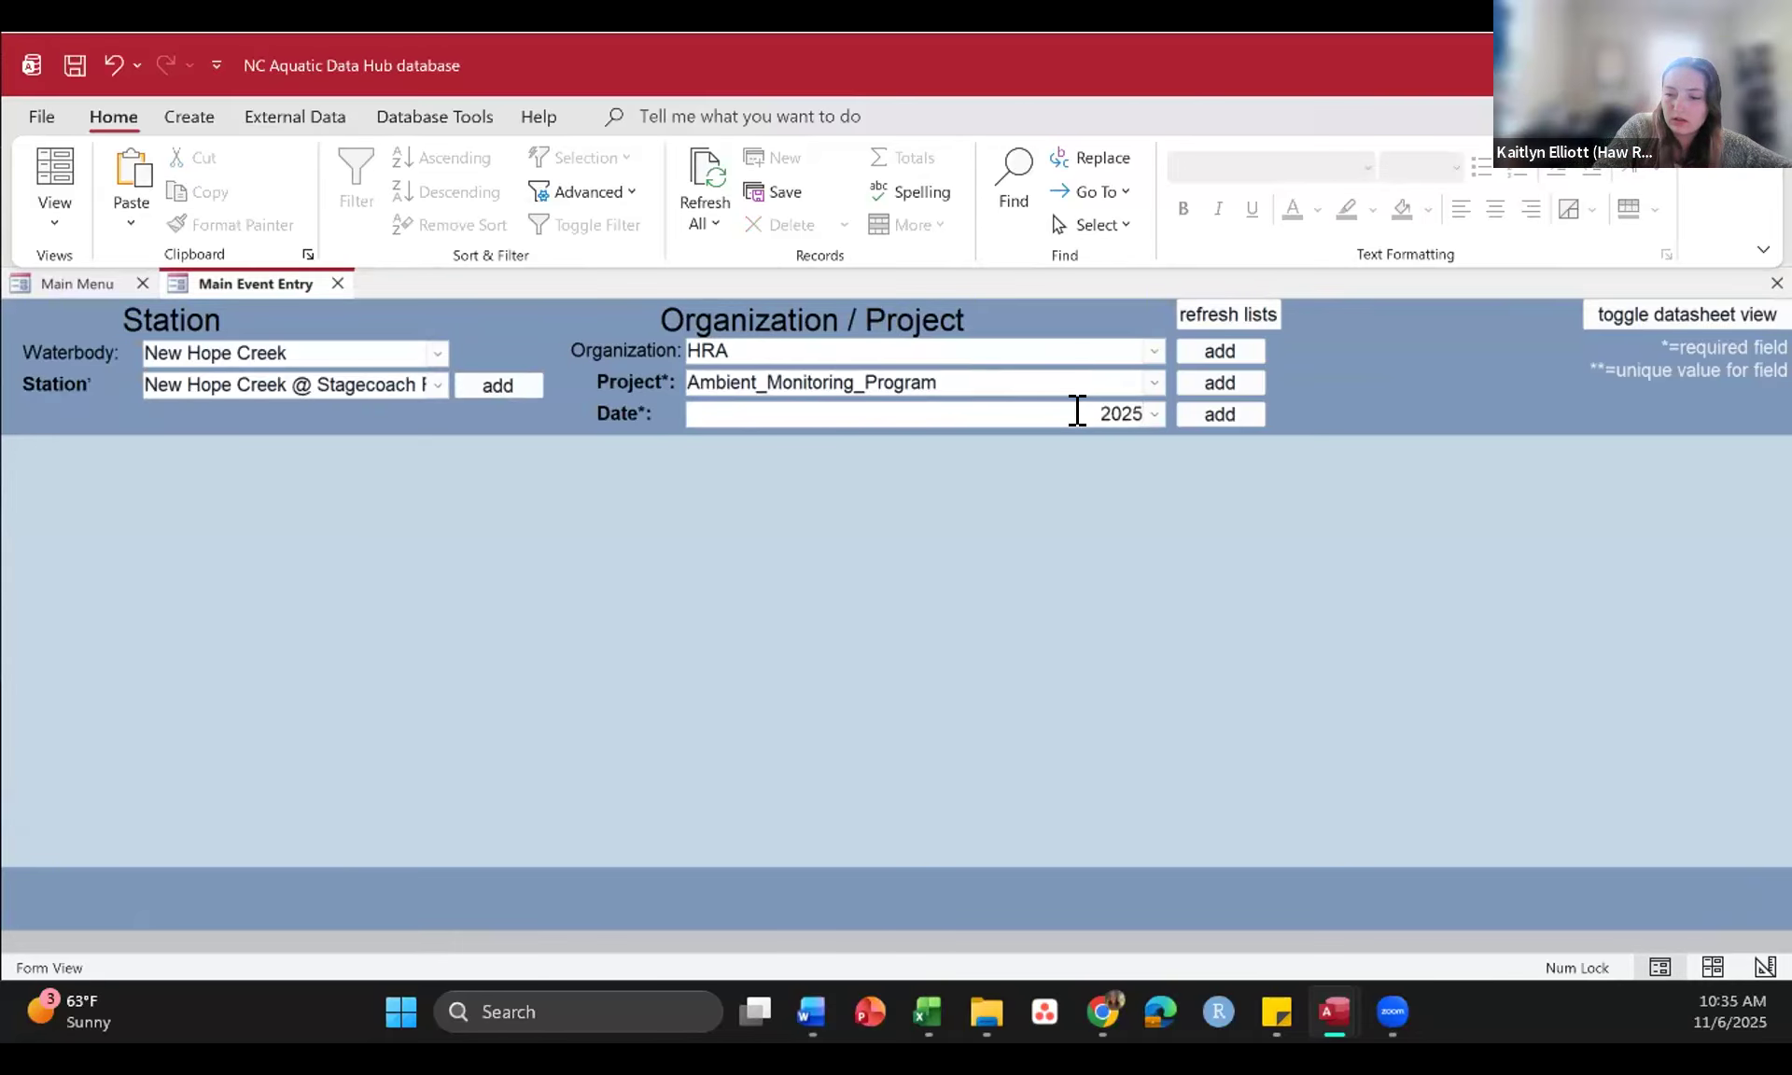
text(01-11)
click(1216, 417)
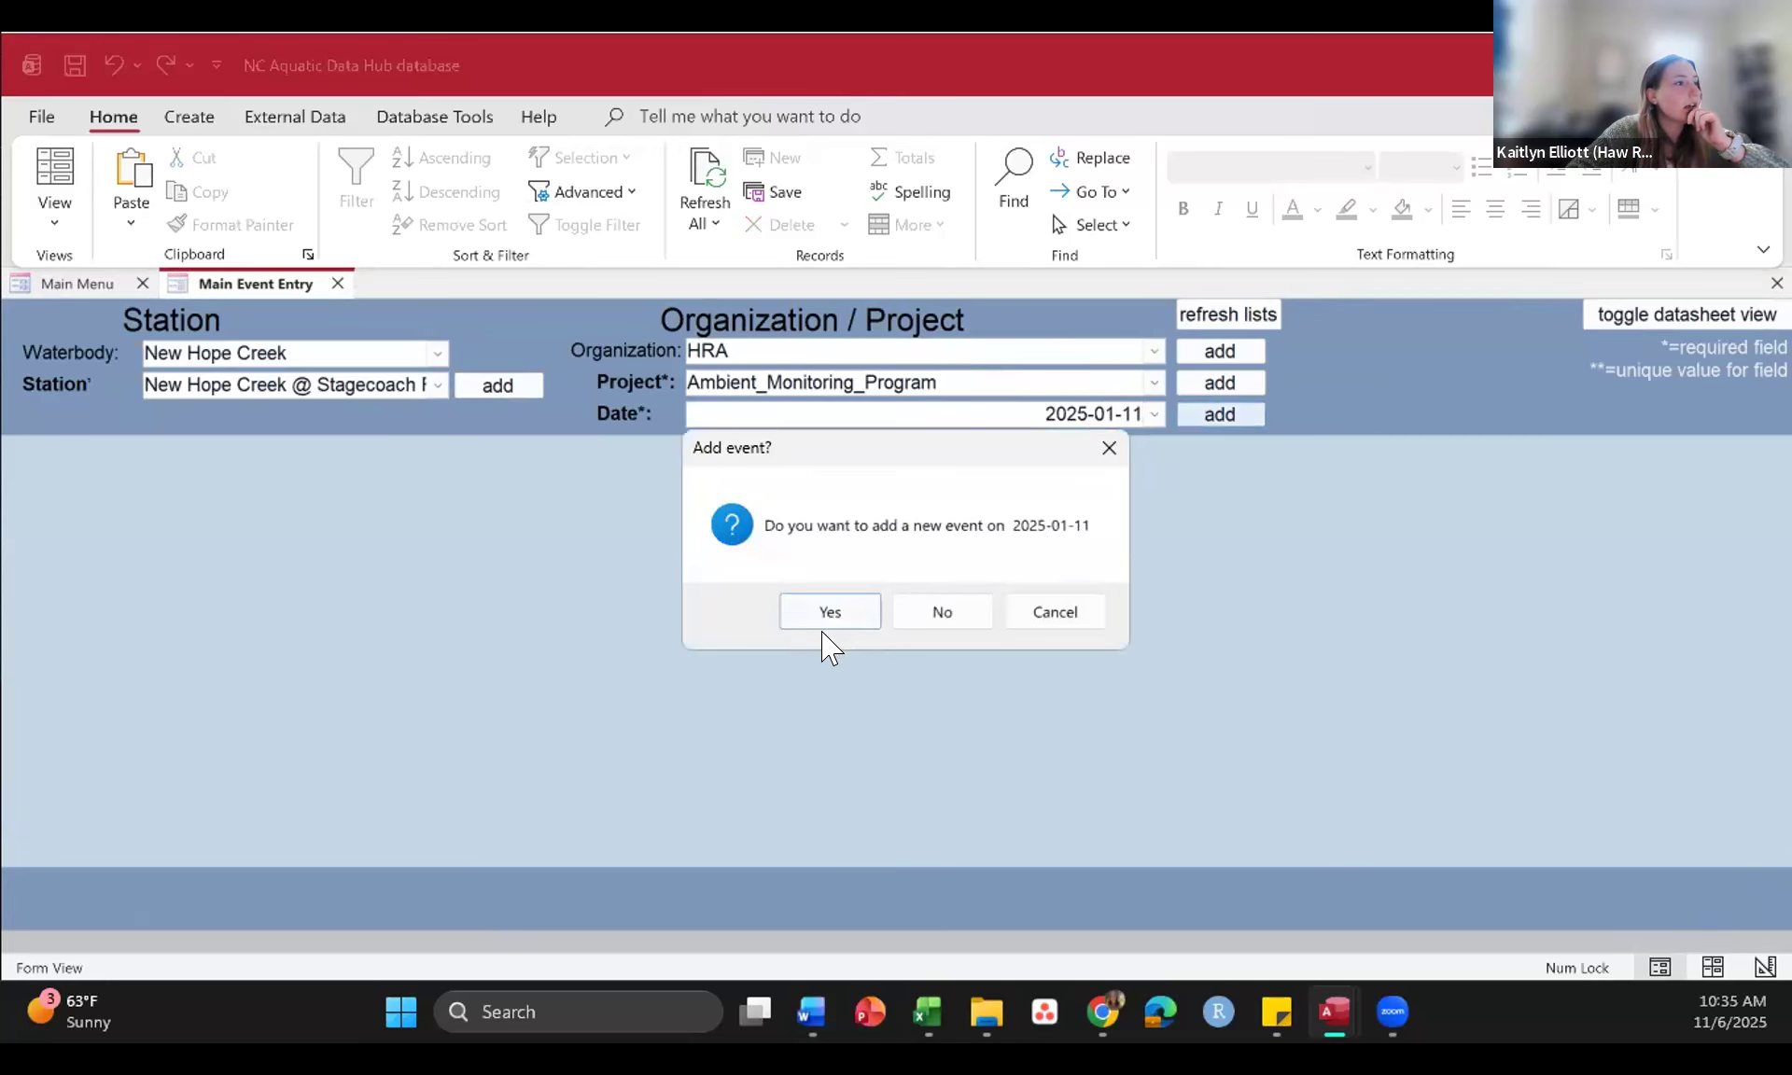
click(824, 624)
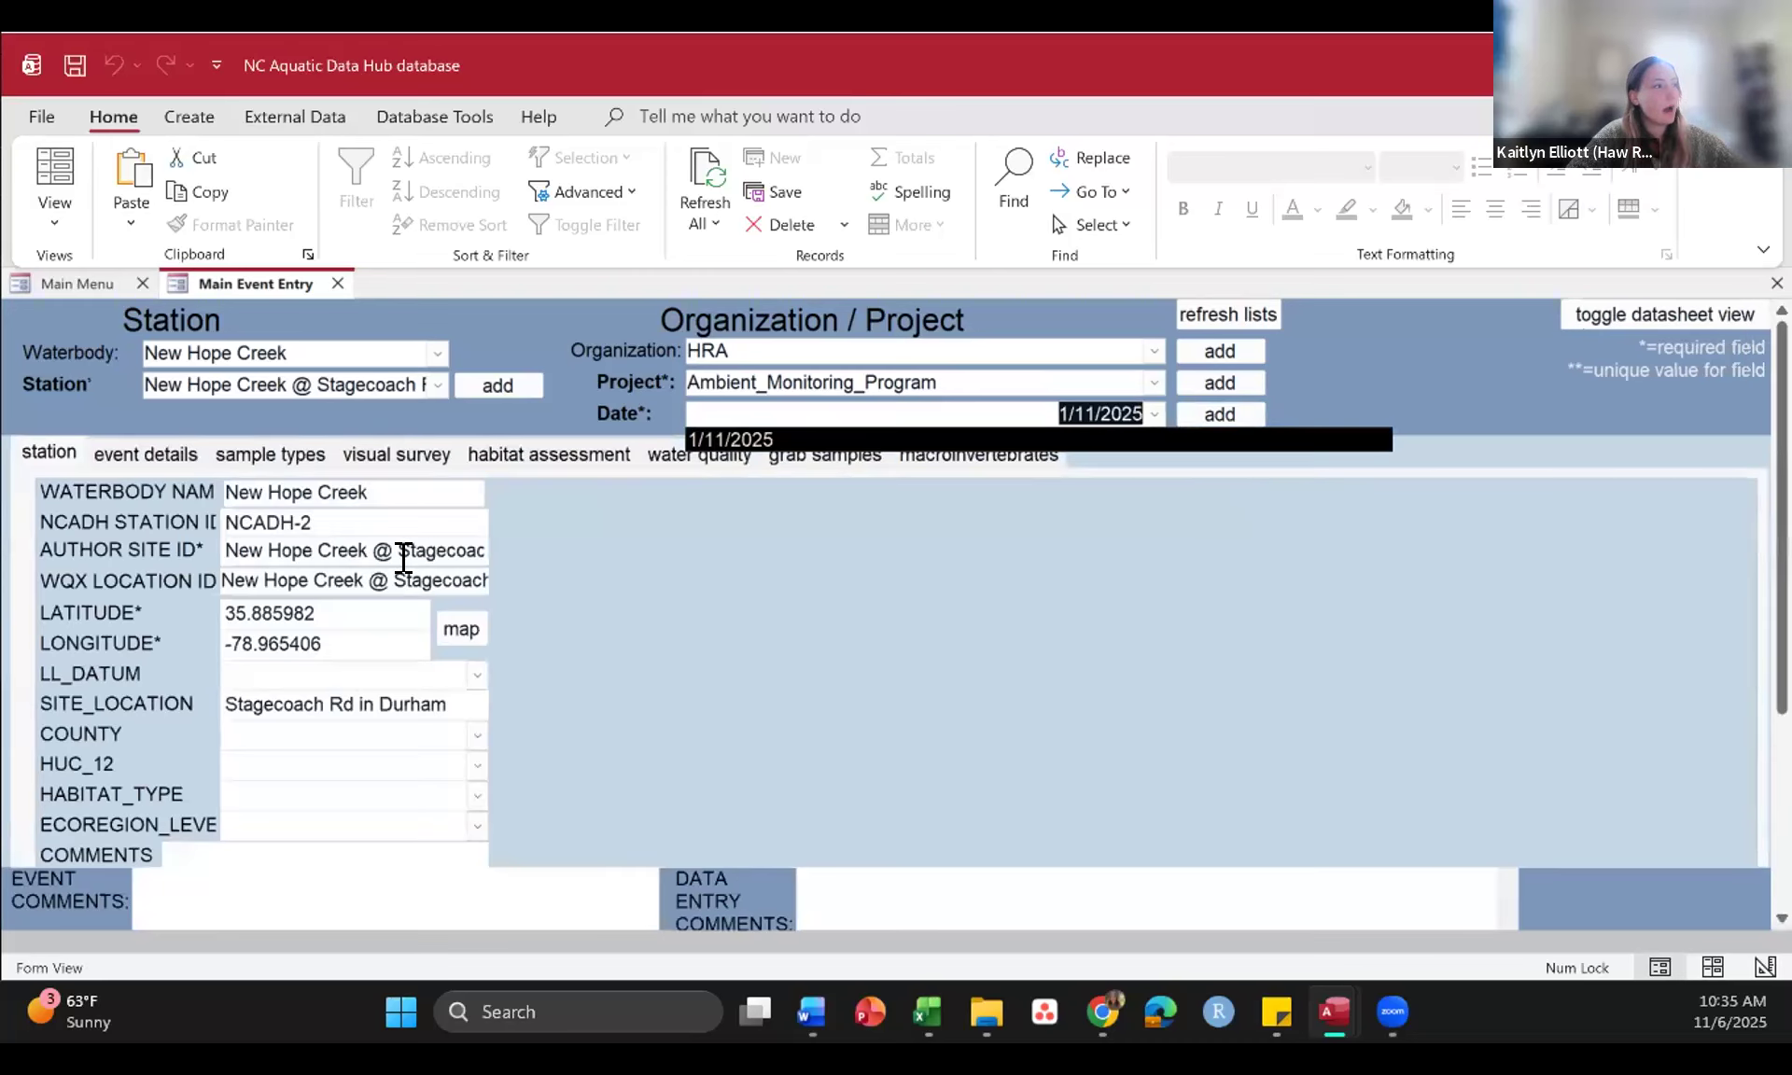
click(661, 717)
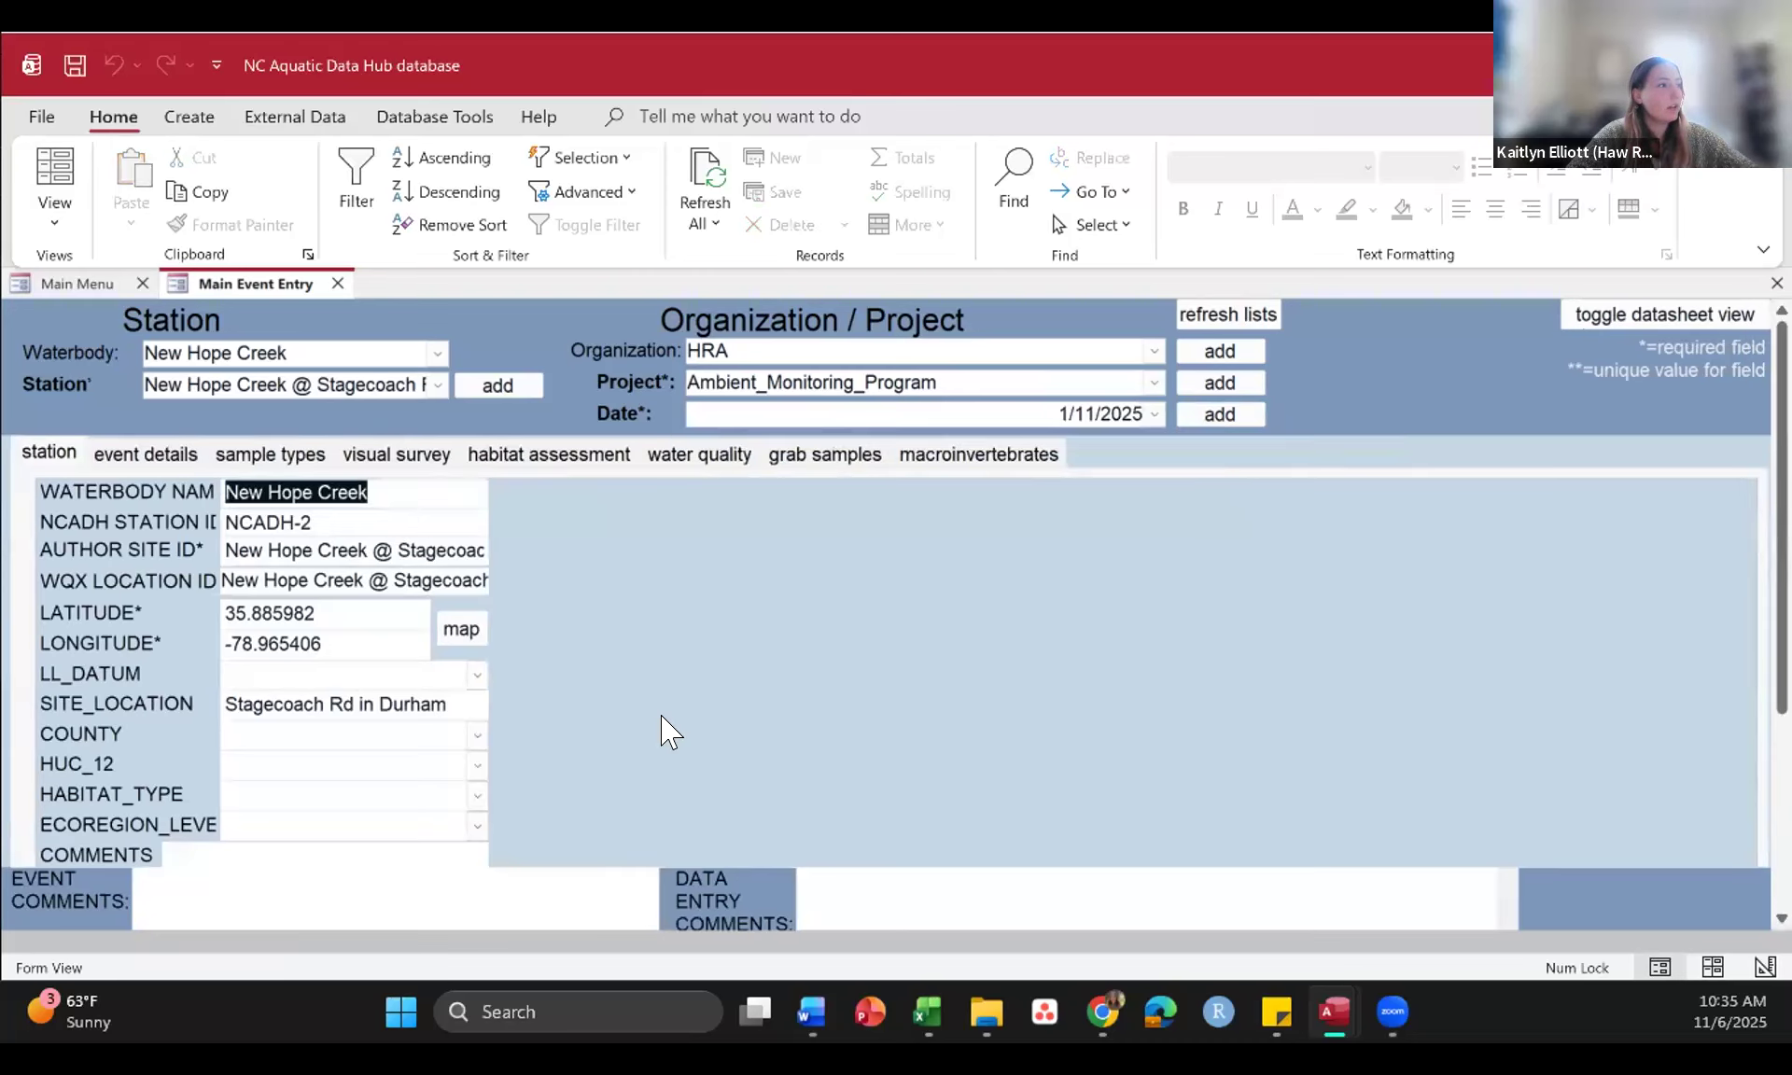
Step: Review the new event's details and sample types, and open its water quality records
click(158, 458)
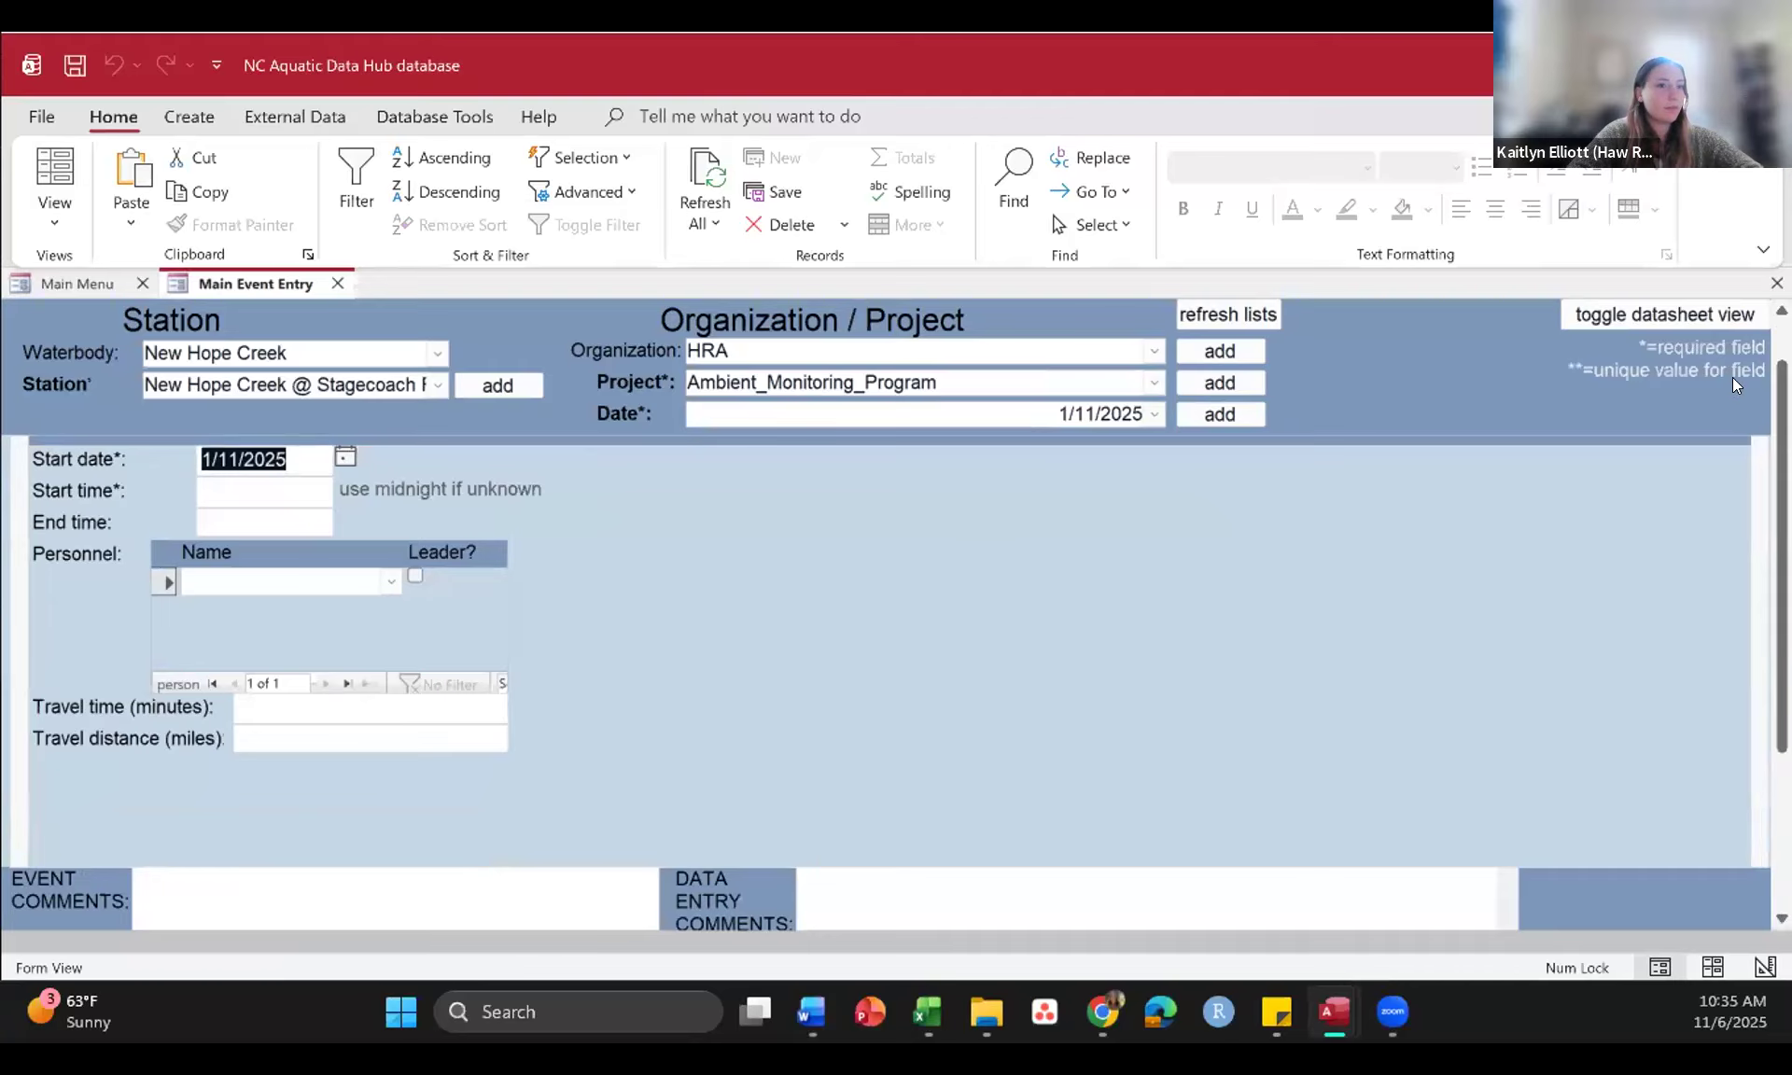
drag(1782, 486, 1782, 443)
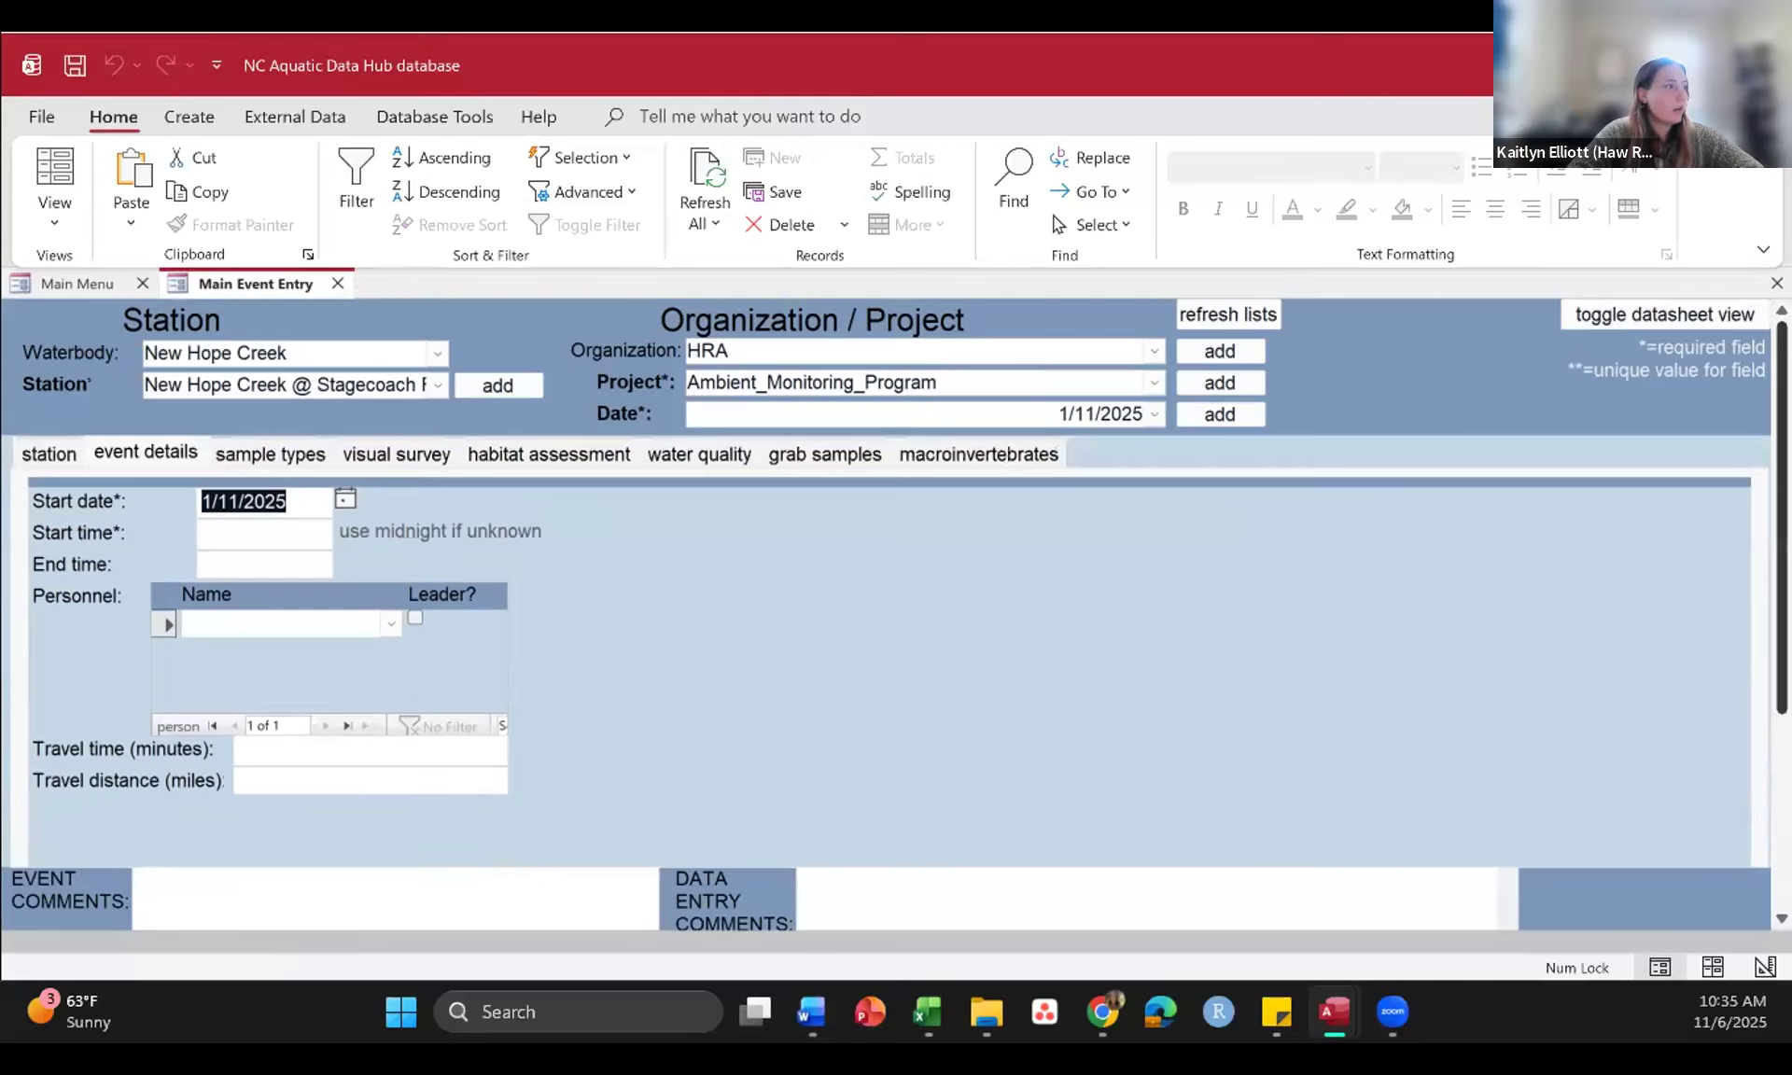
click(269, 455)
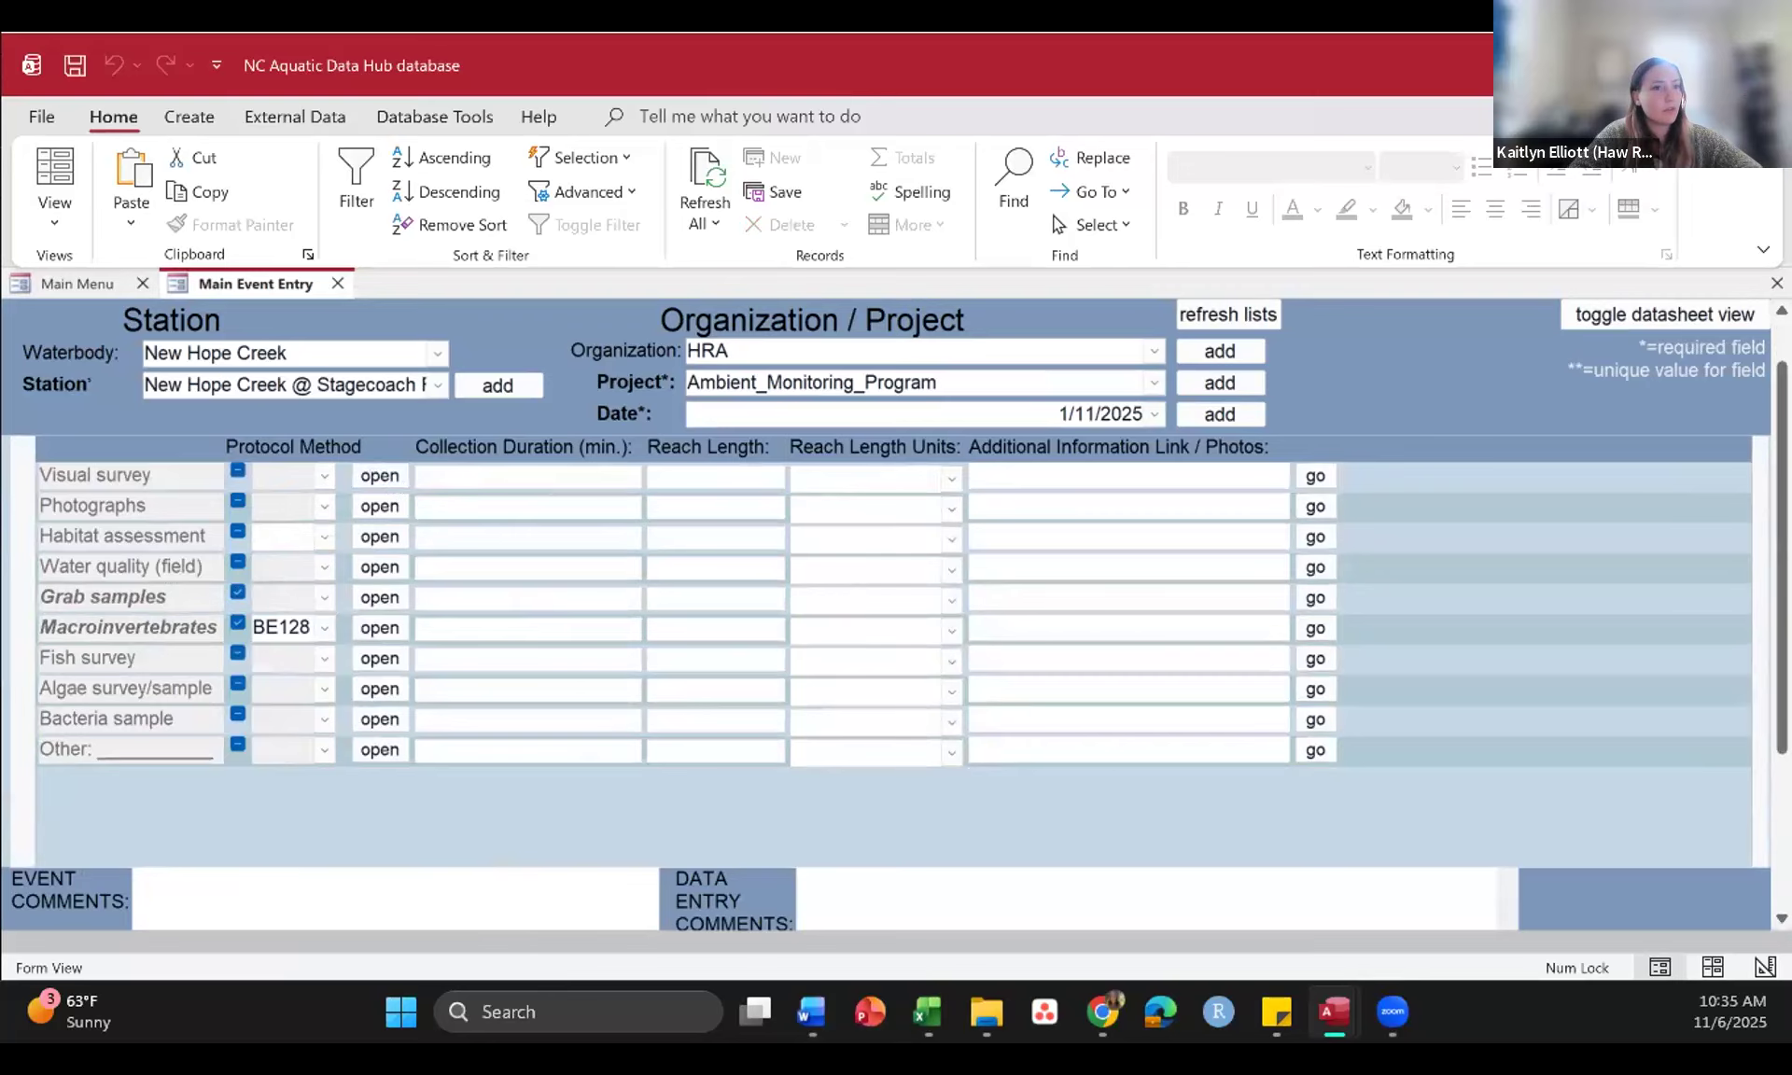
drag(1782, 480, 1782, 436)
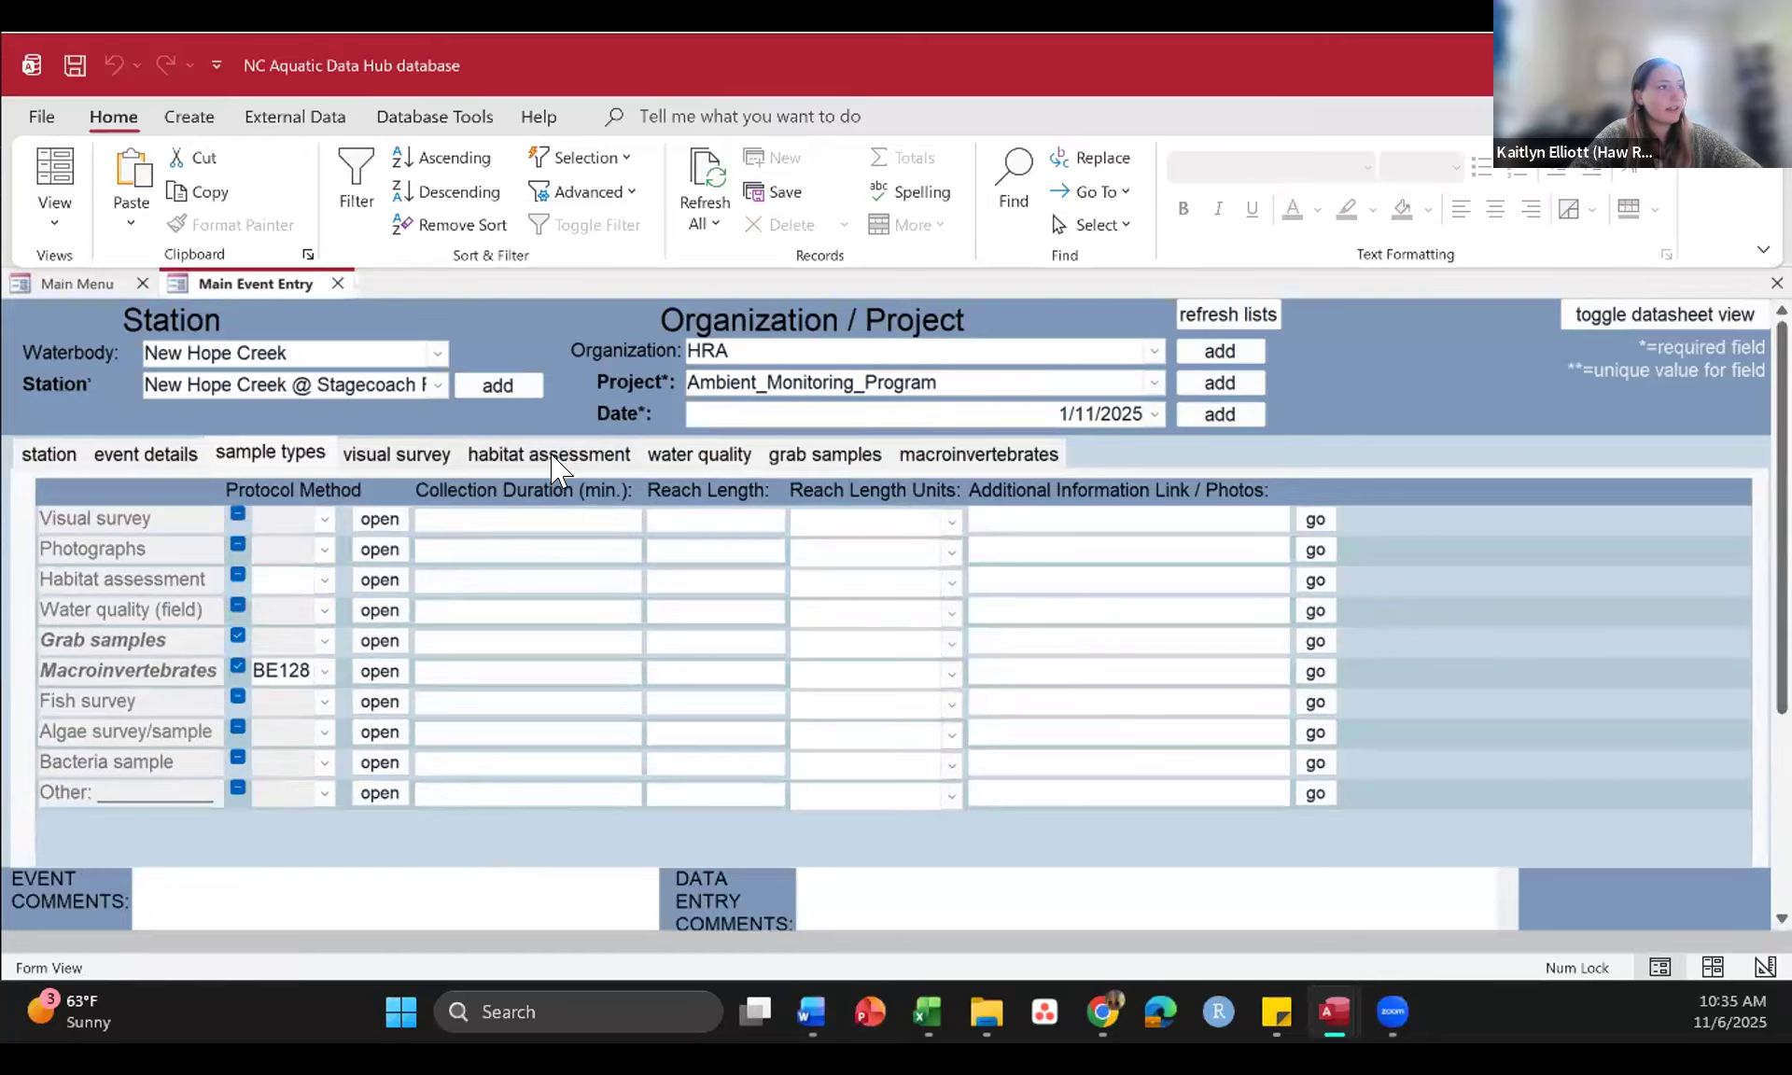
click(724, 450)
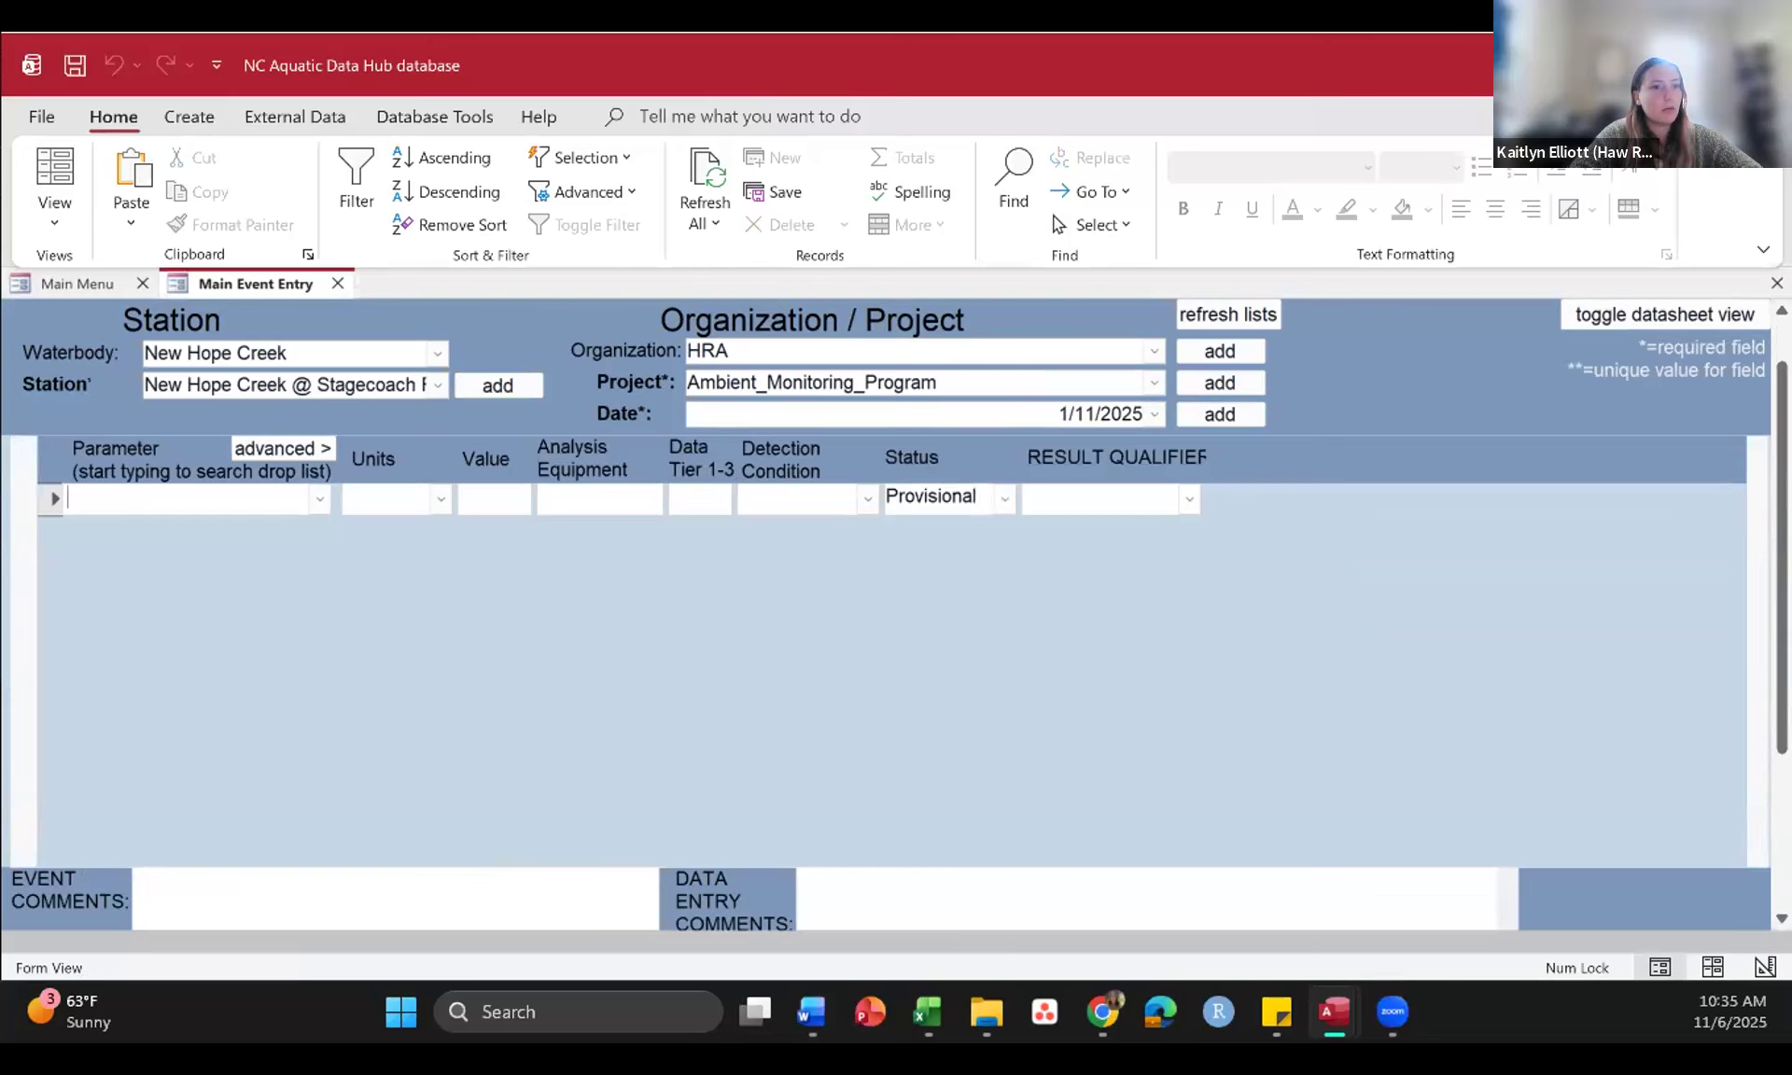
drag(1782, 466, 1783, 420)
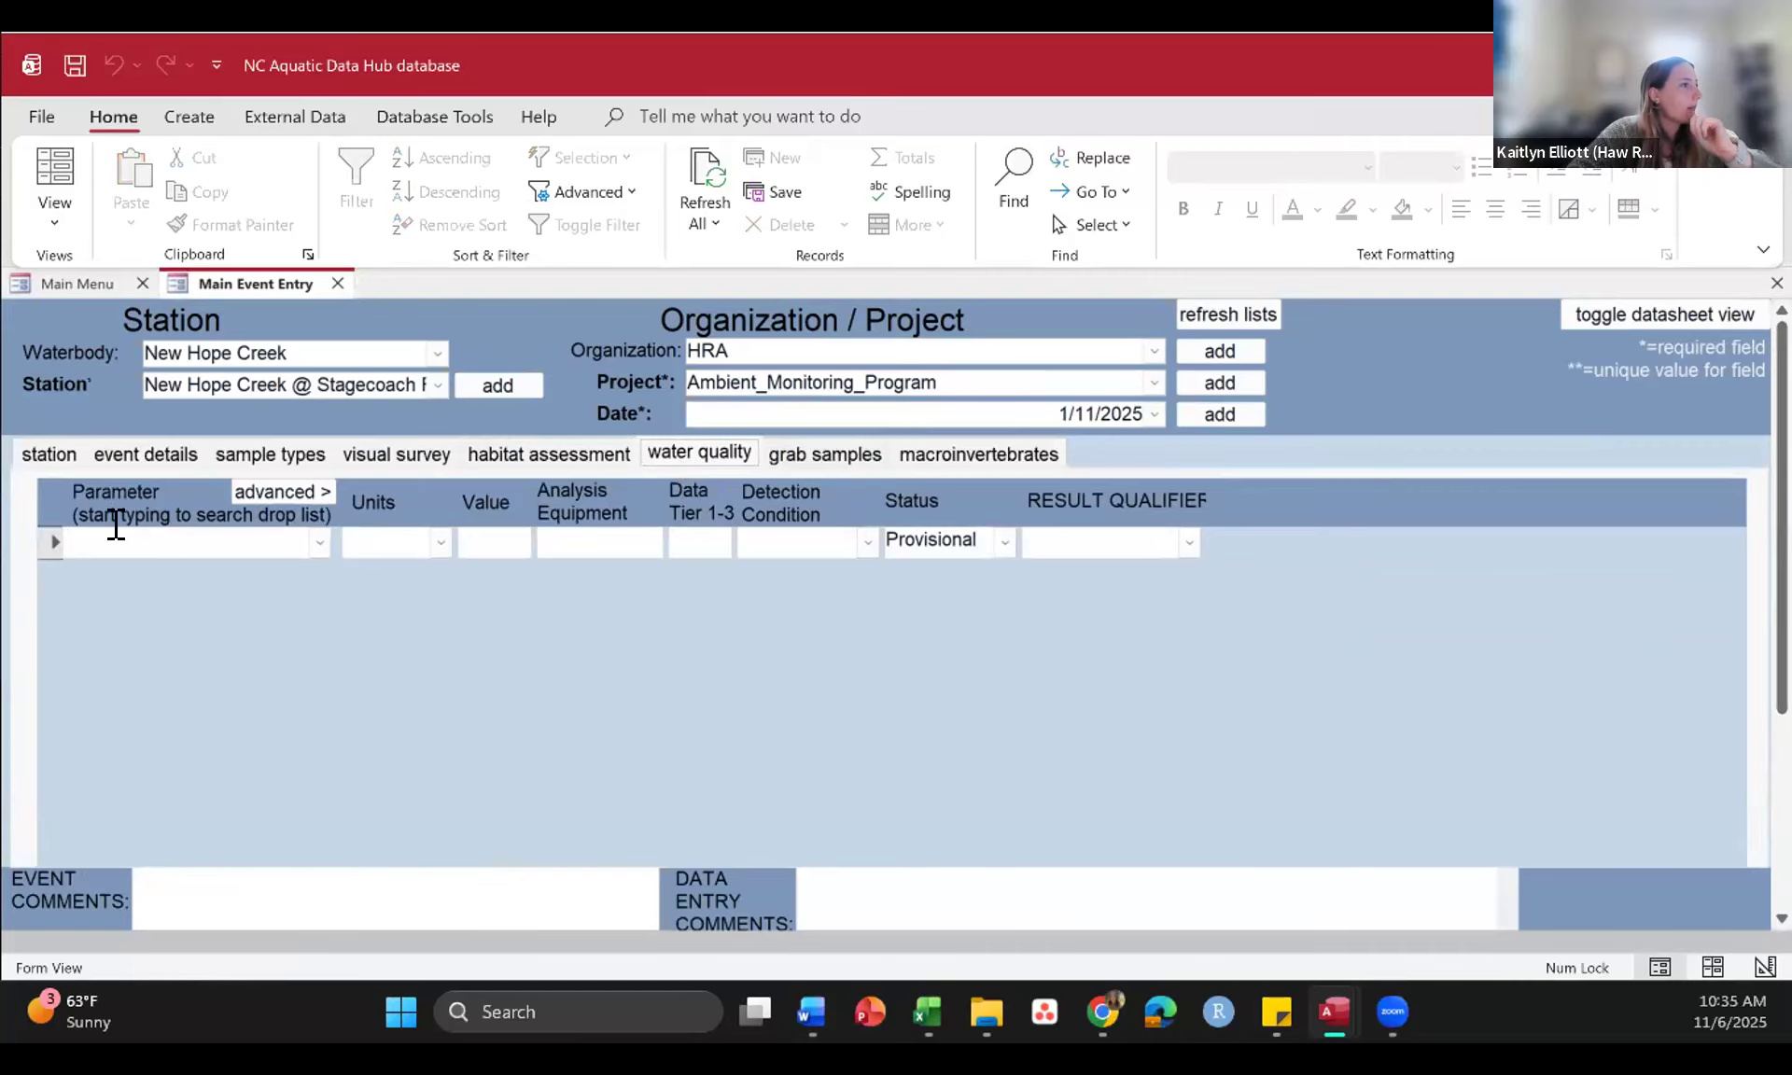
Step: Find and choose Specific conductance as the parameter of the first water quality record
click(317, 542)
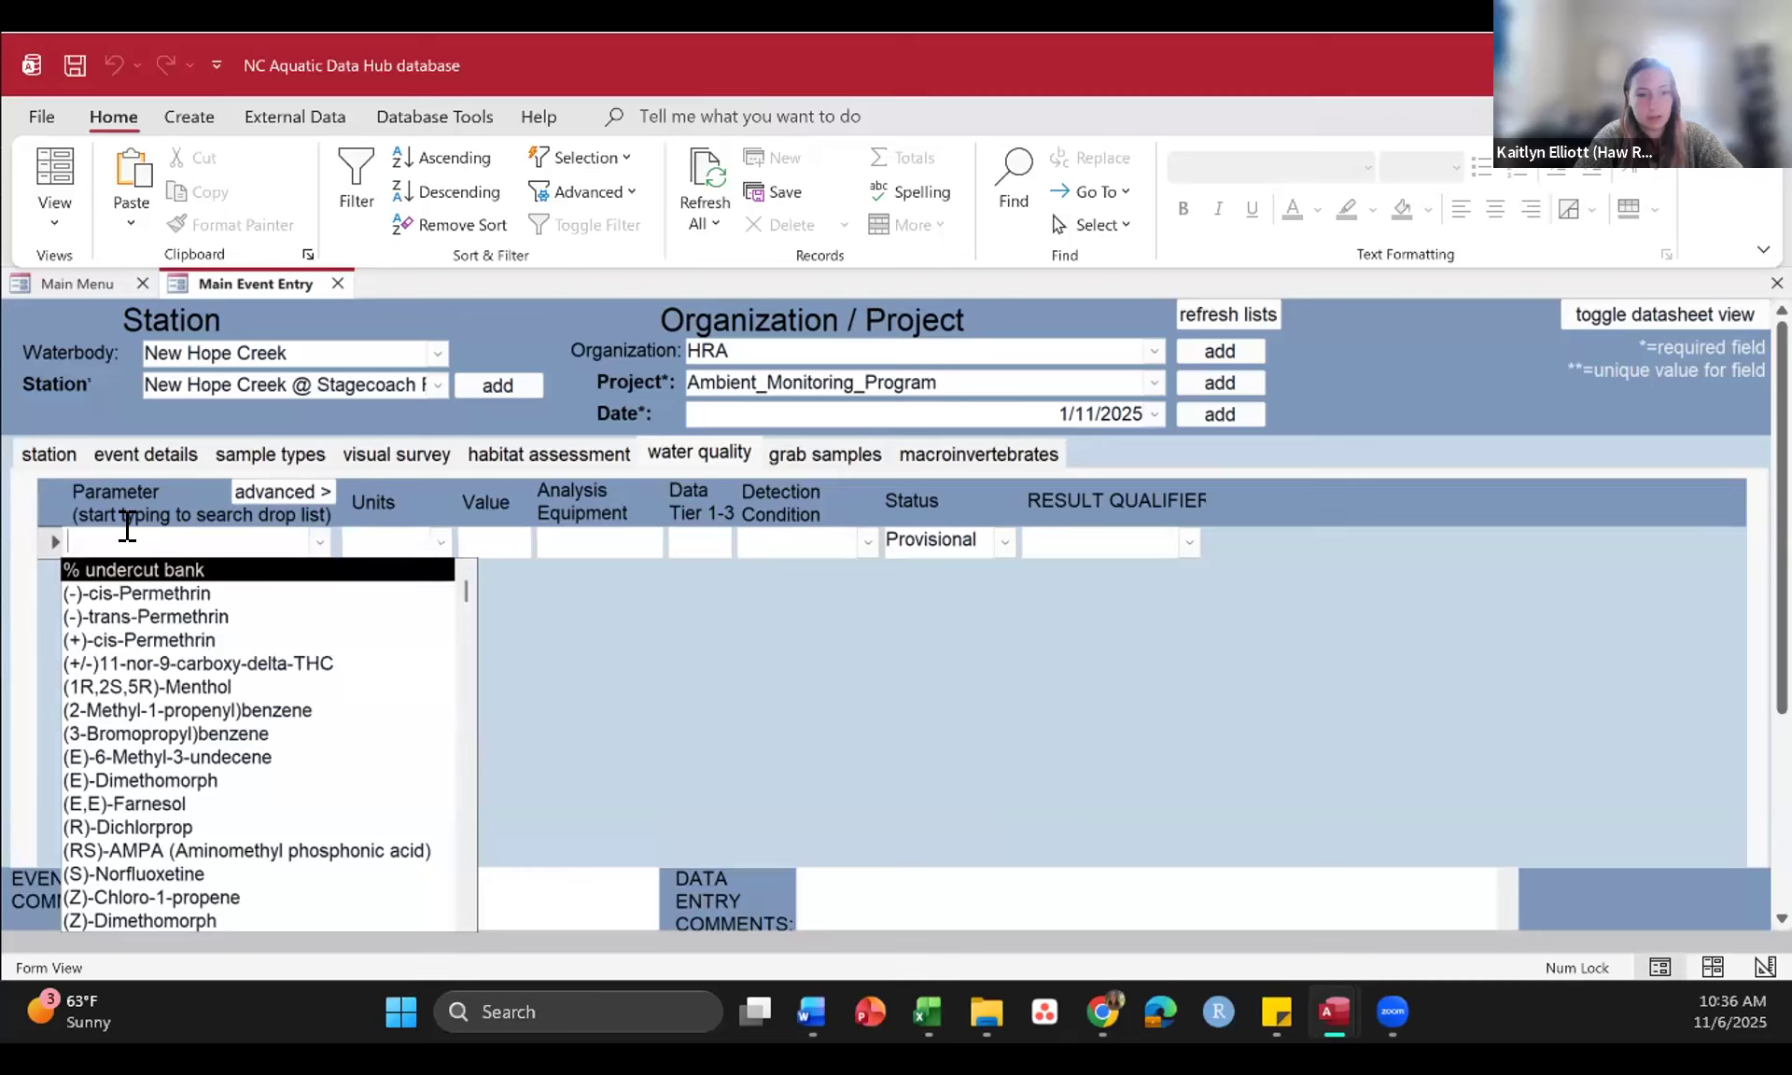
text(spe)
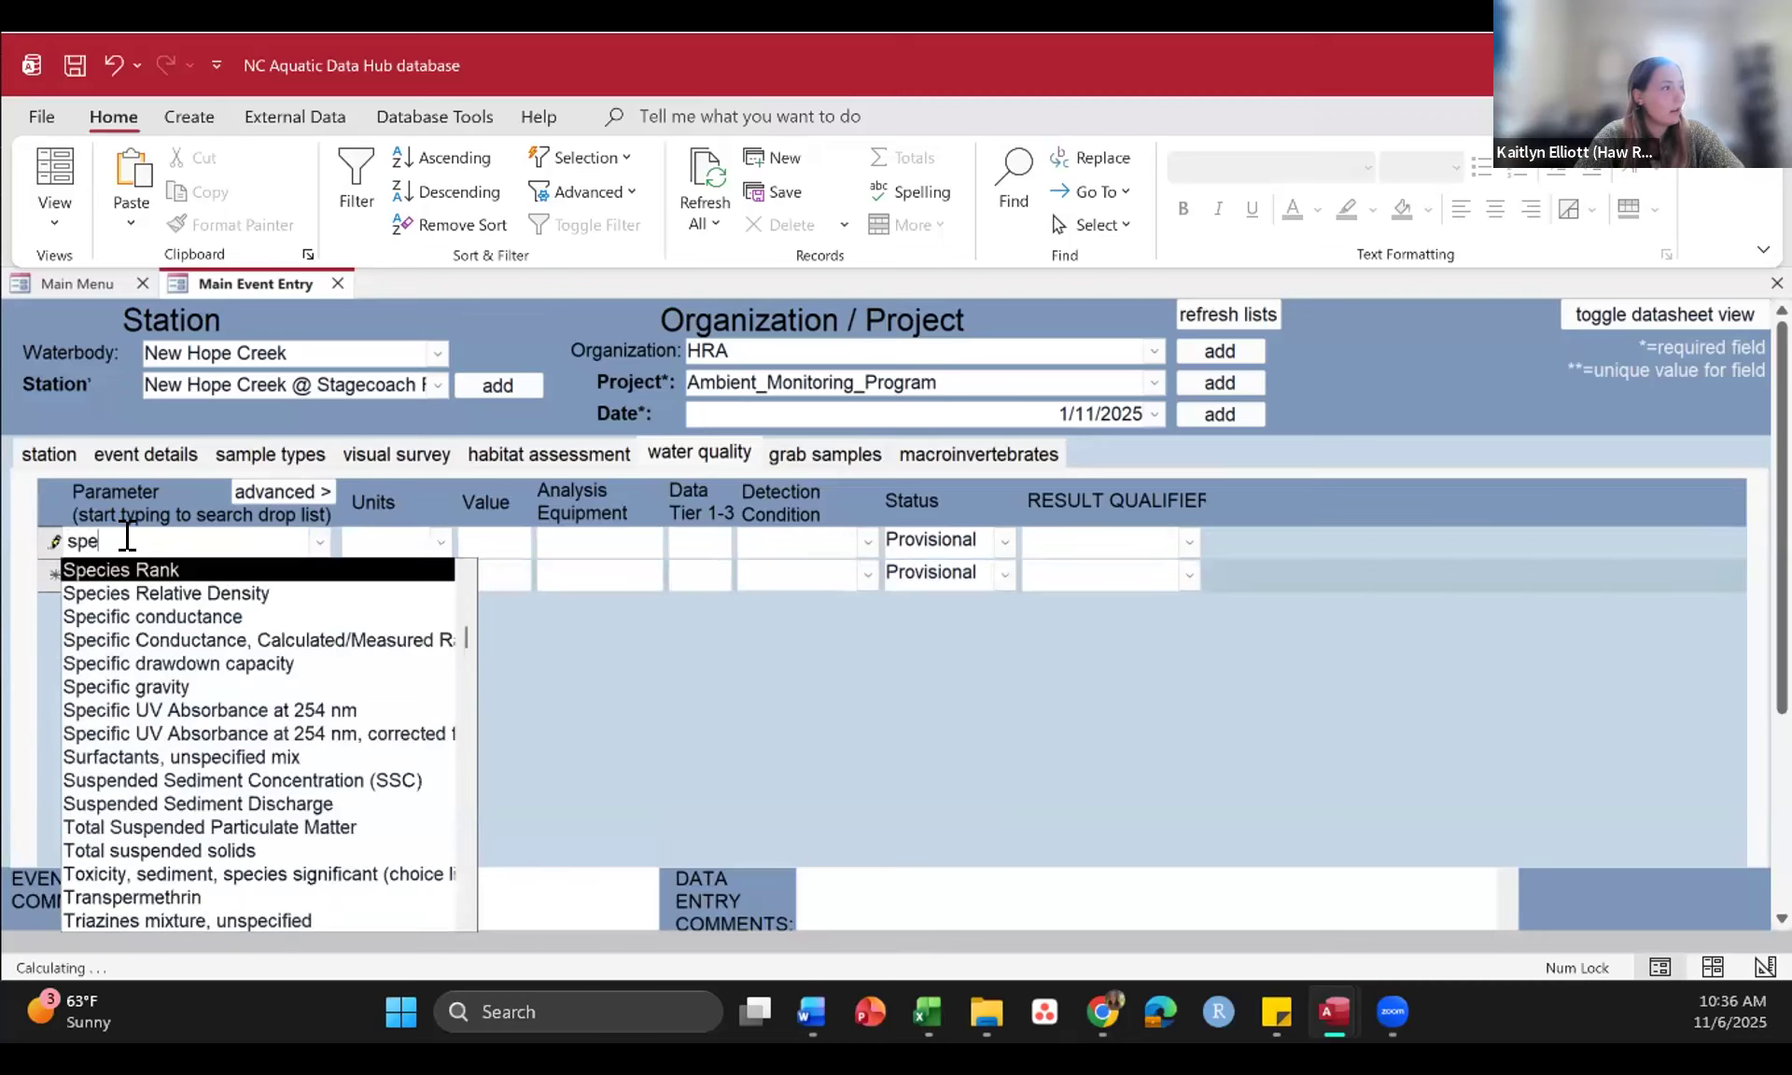
text(cfi)
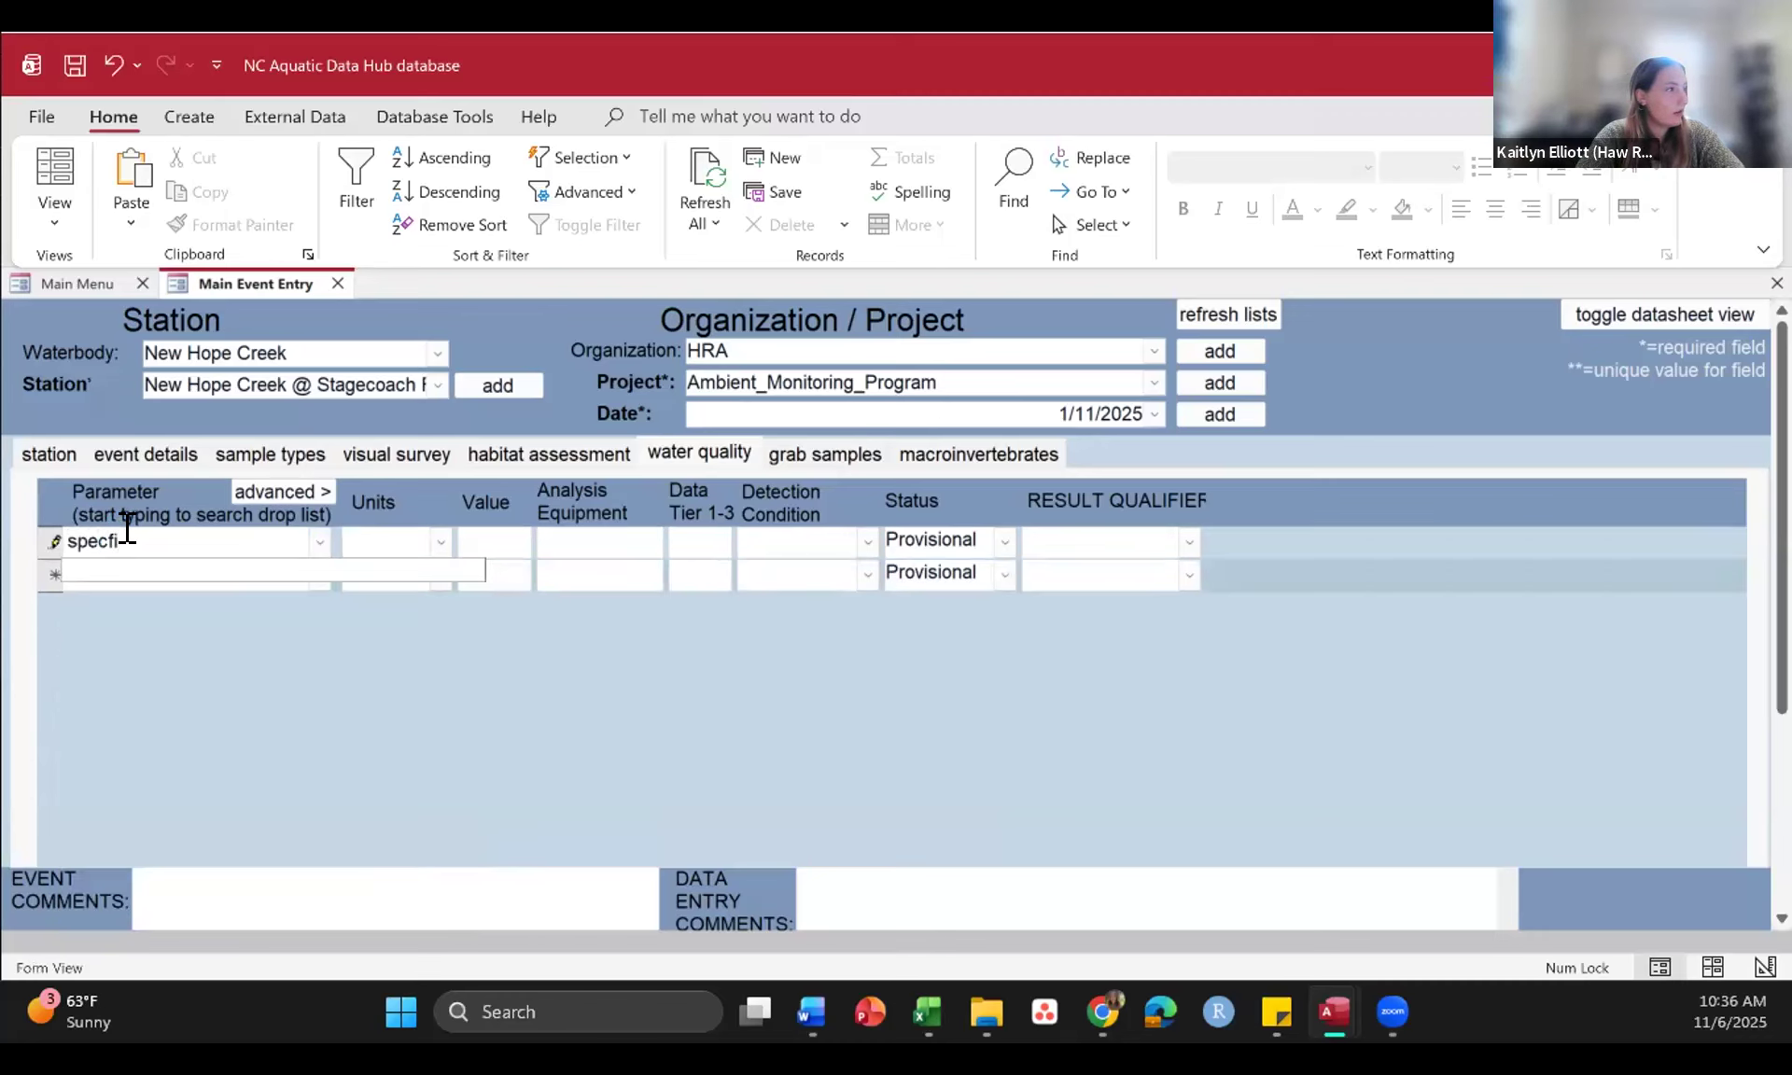
key(BackSpace)
key(BackSpace)
text(co)
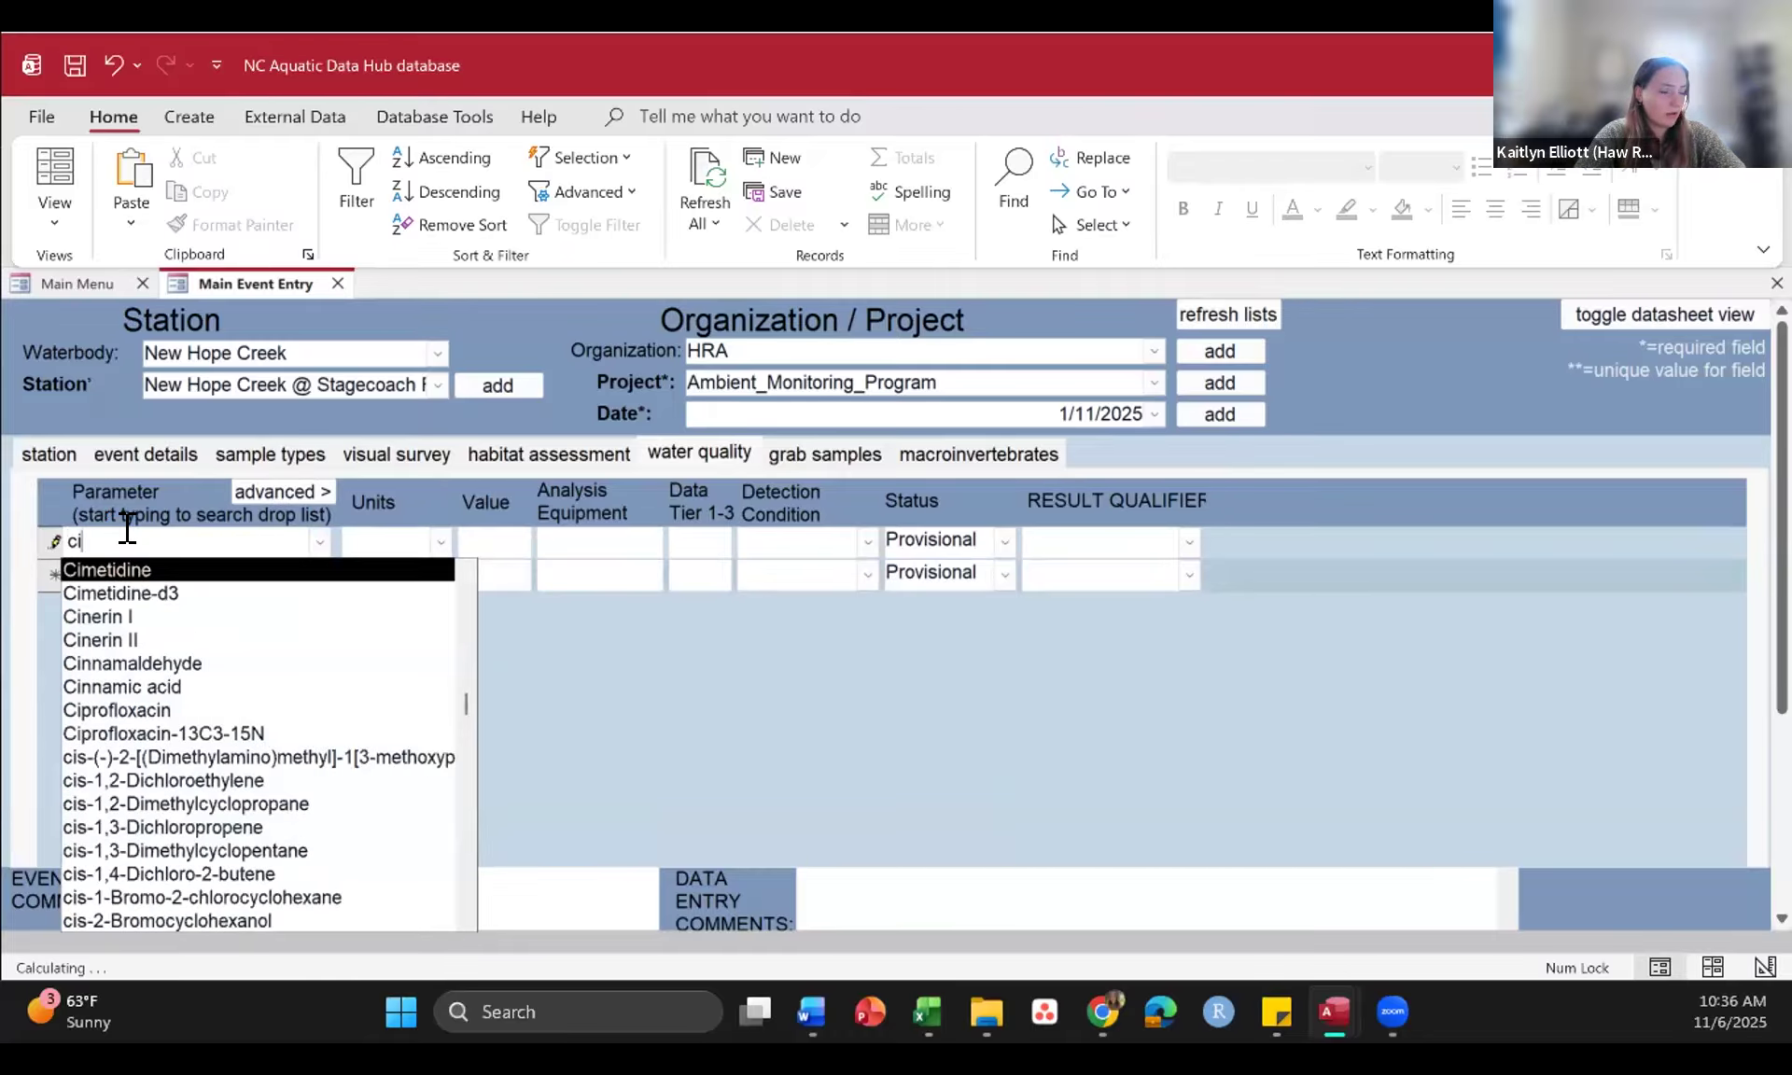
text(nduc)
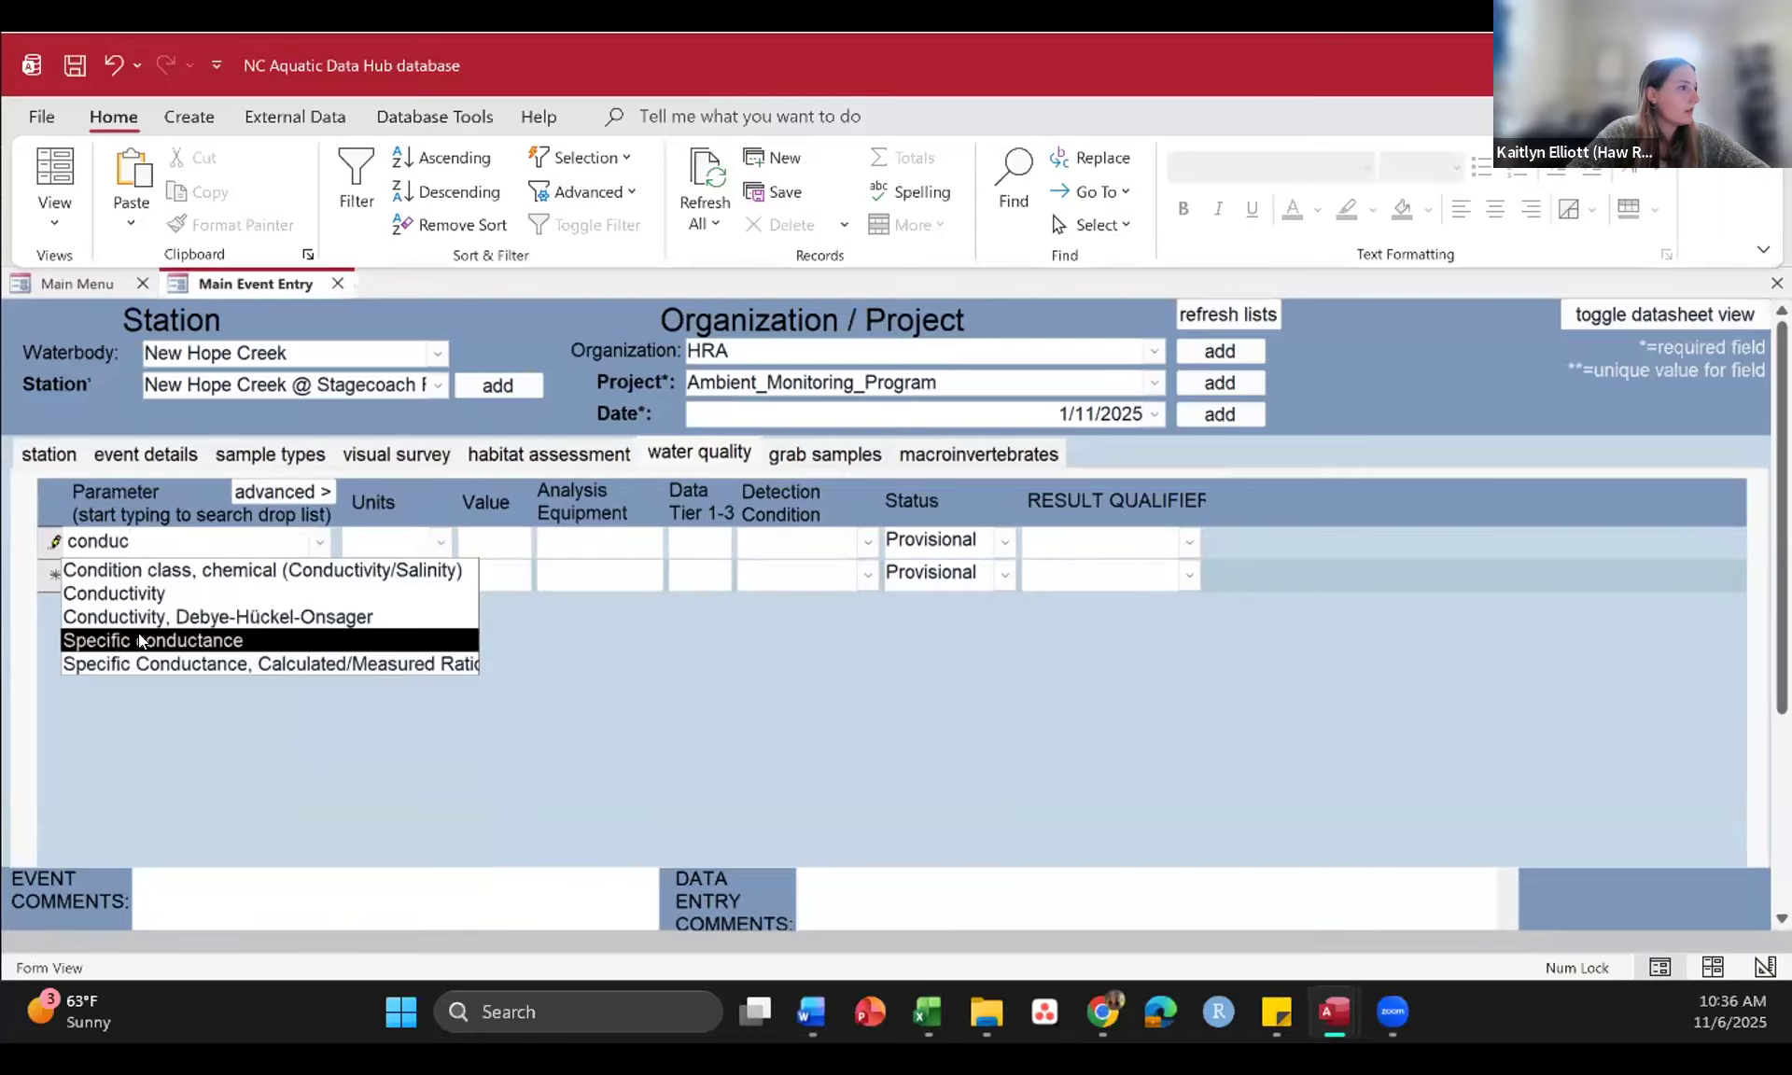
click(139, 638)
Step: Look through the available measurement units for the specific conductance record
click(436, 542)
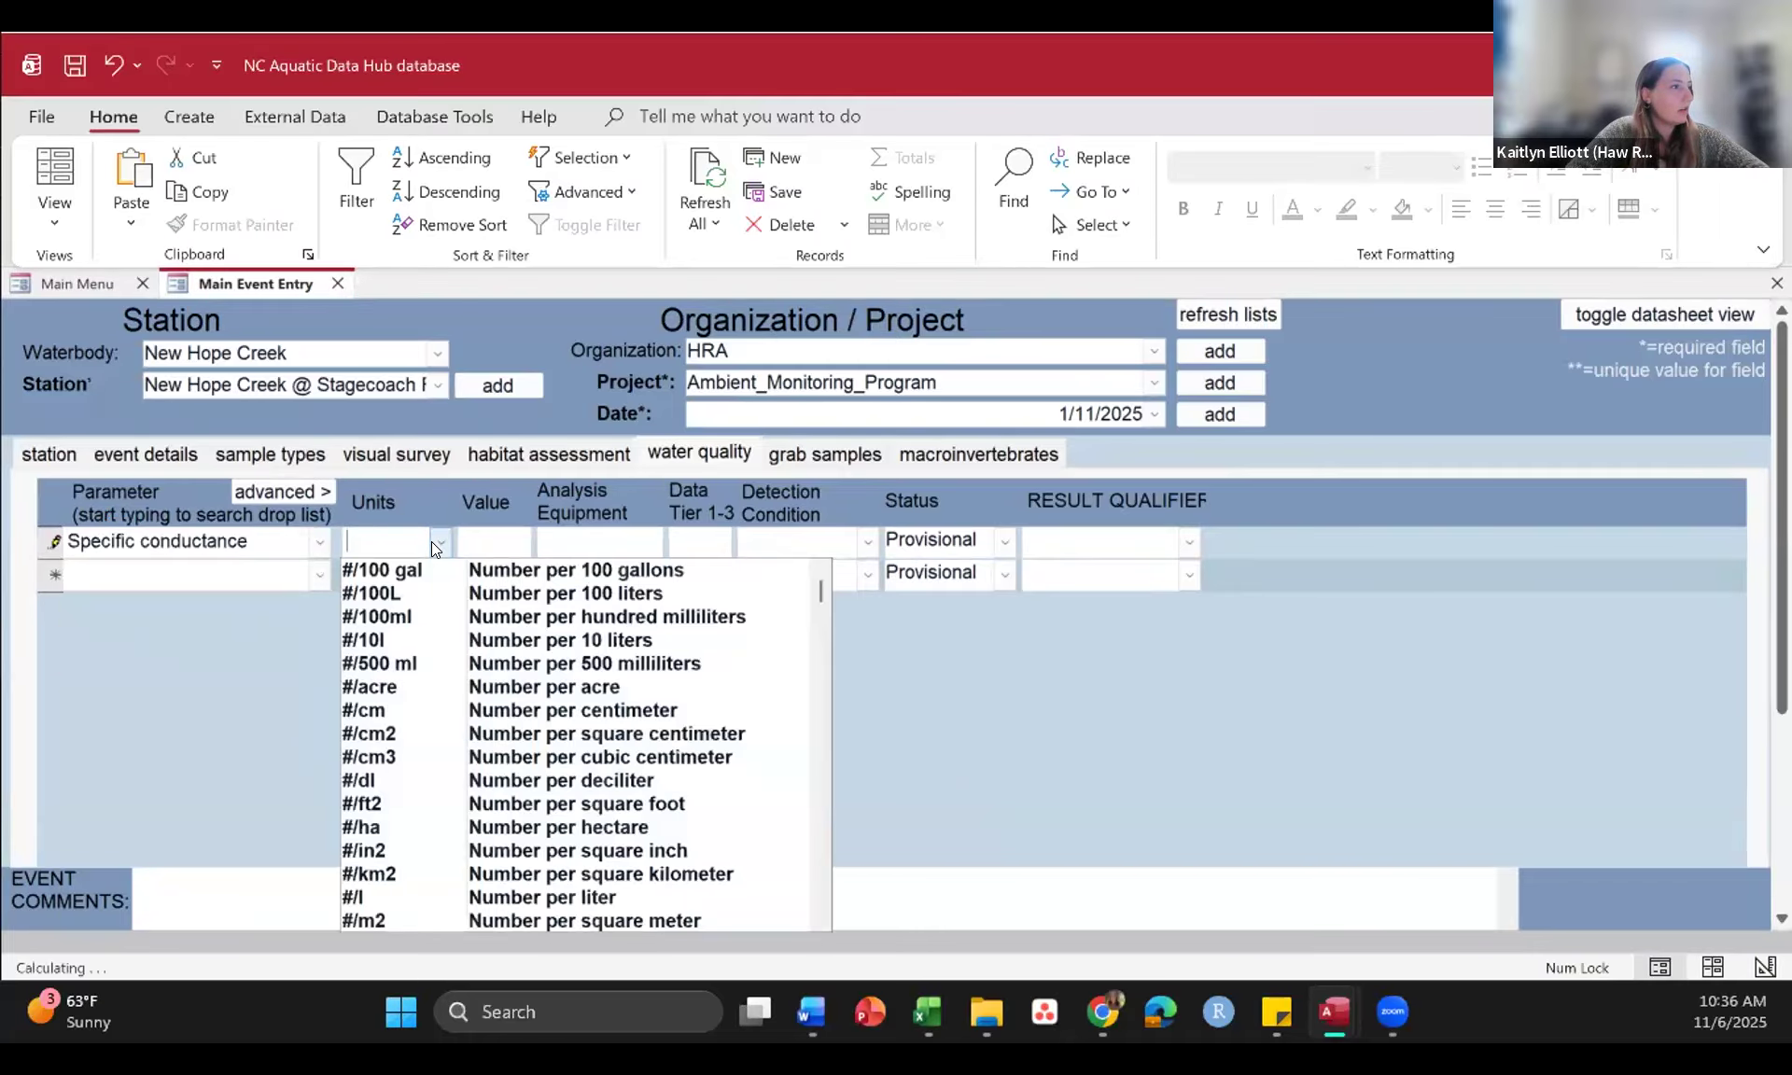
scroll(422, 767, down, 2)
scroll(420, 767, down, 9)
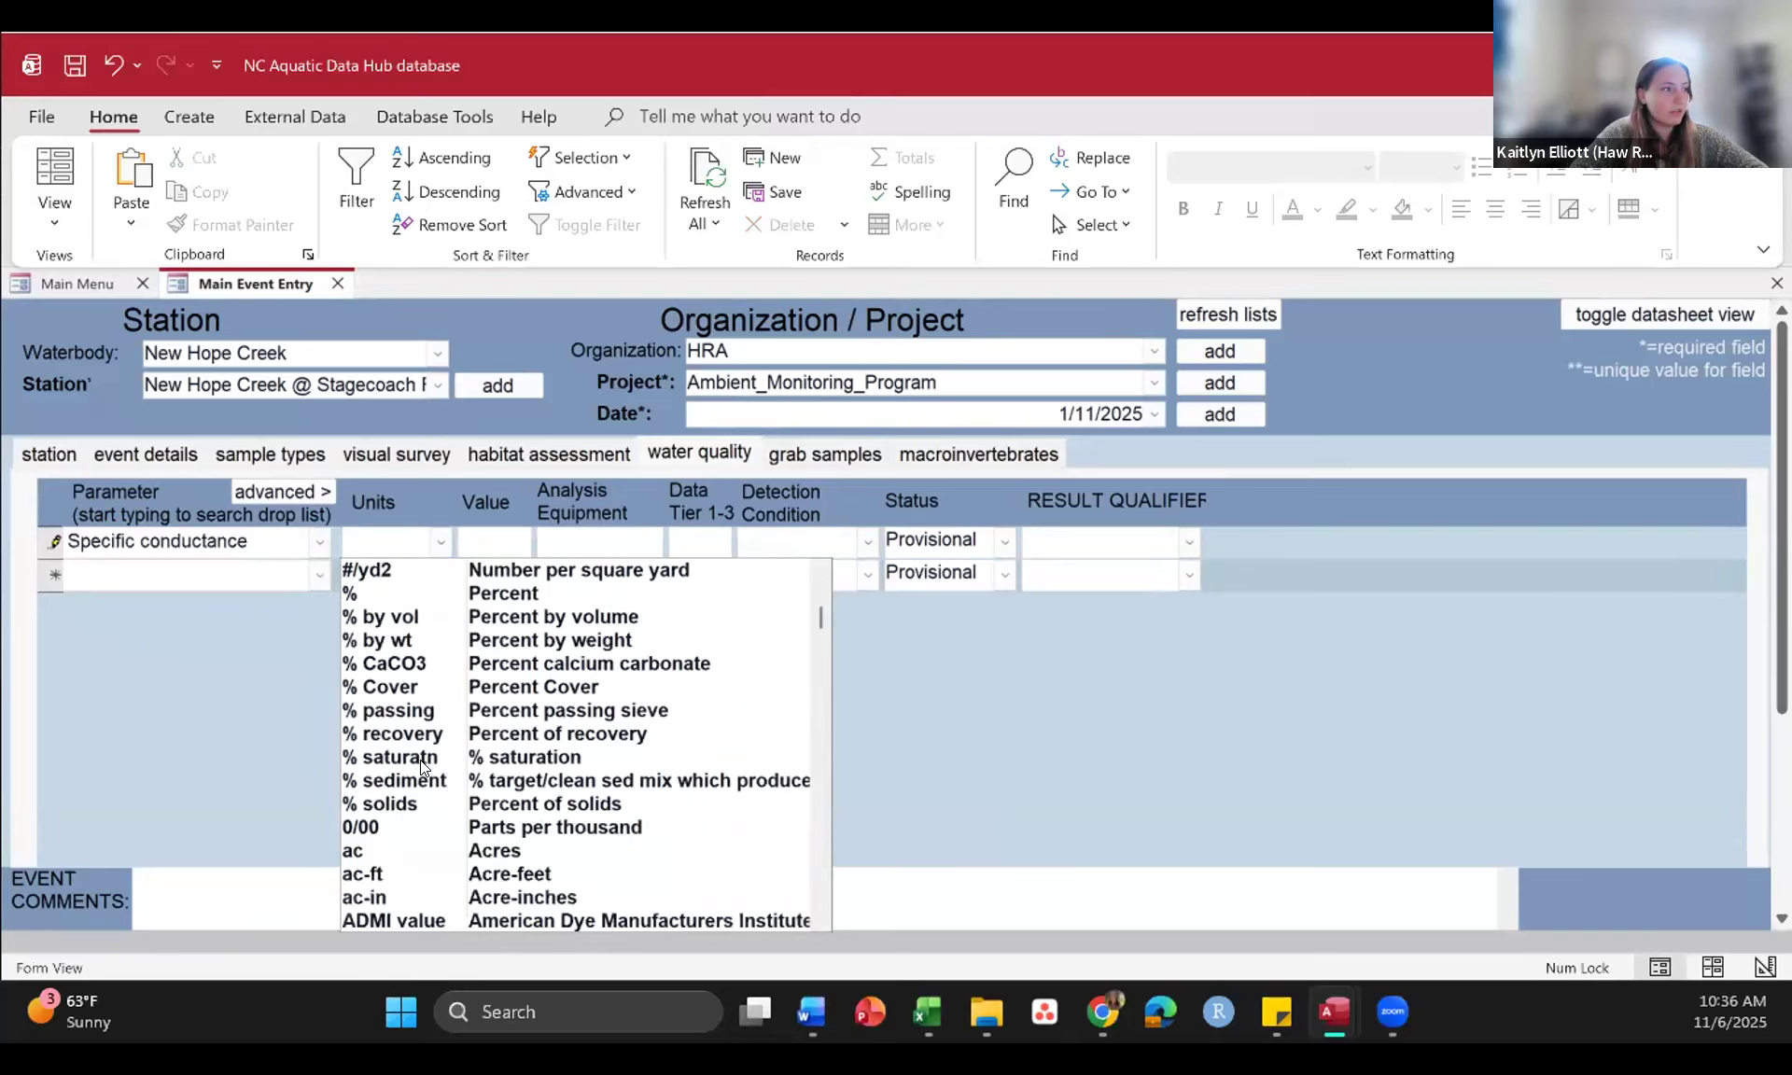
scroll(420, 767, down, 15)
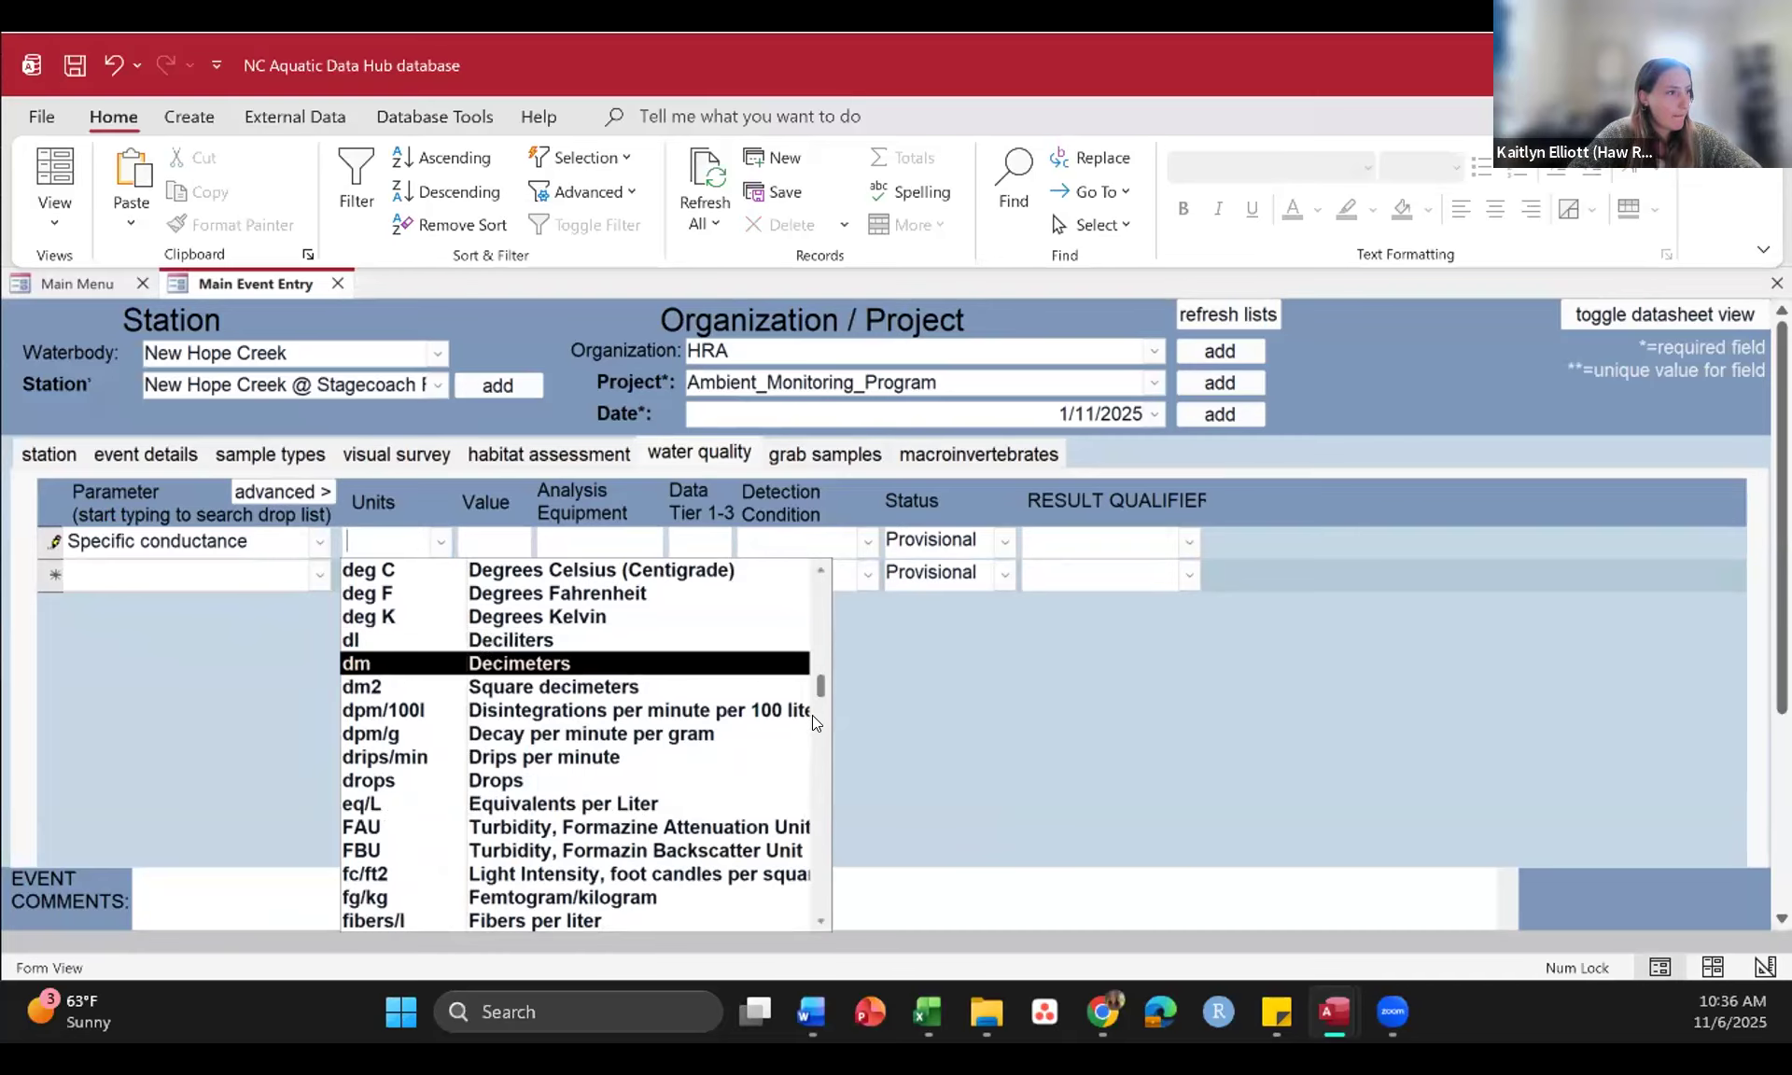
scroll(812, 799, down, 15)
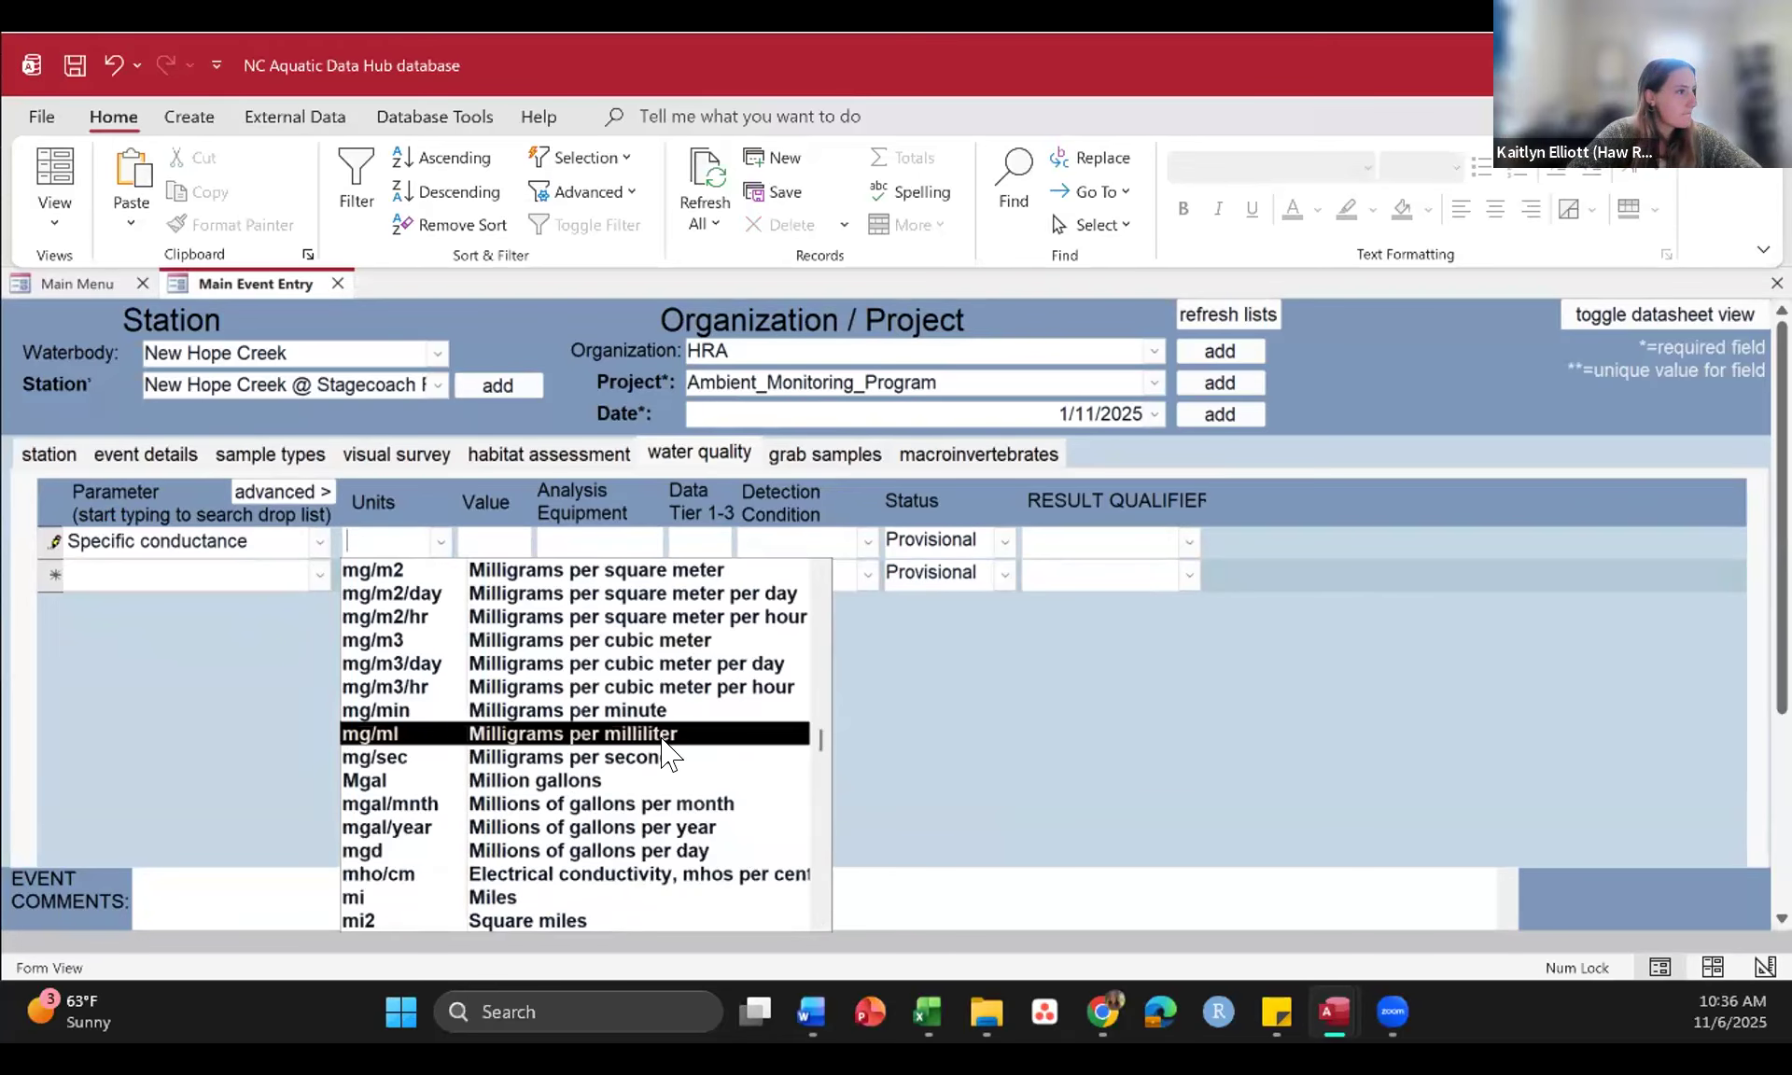
Step: Set the specific conductance record's Value to 0.042 and its Data Tier to 1
click(503, 536)
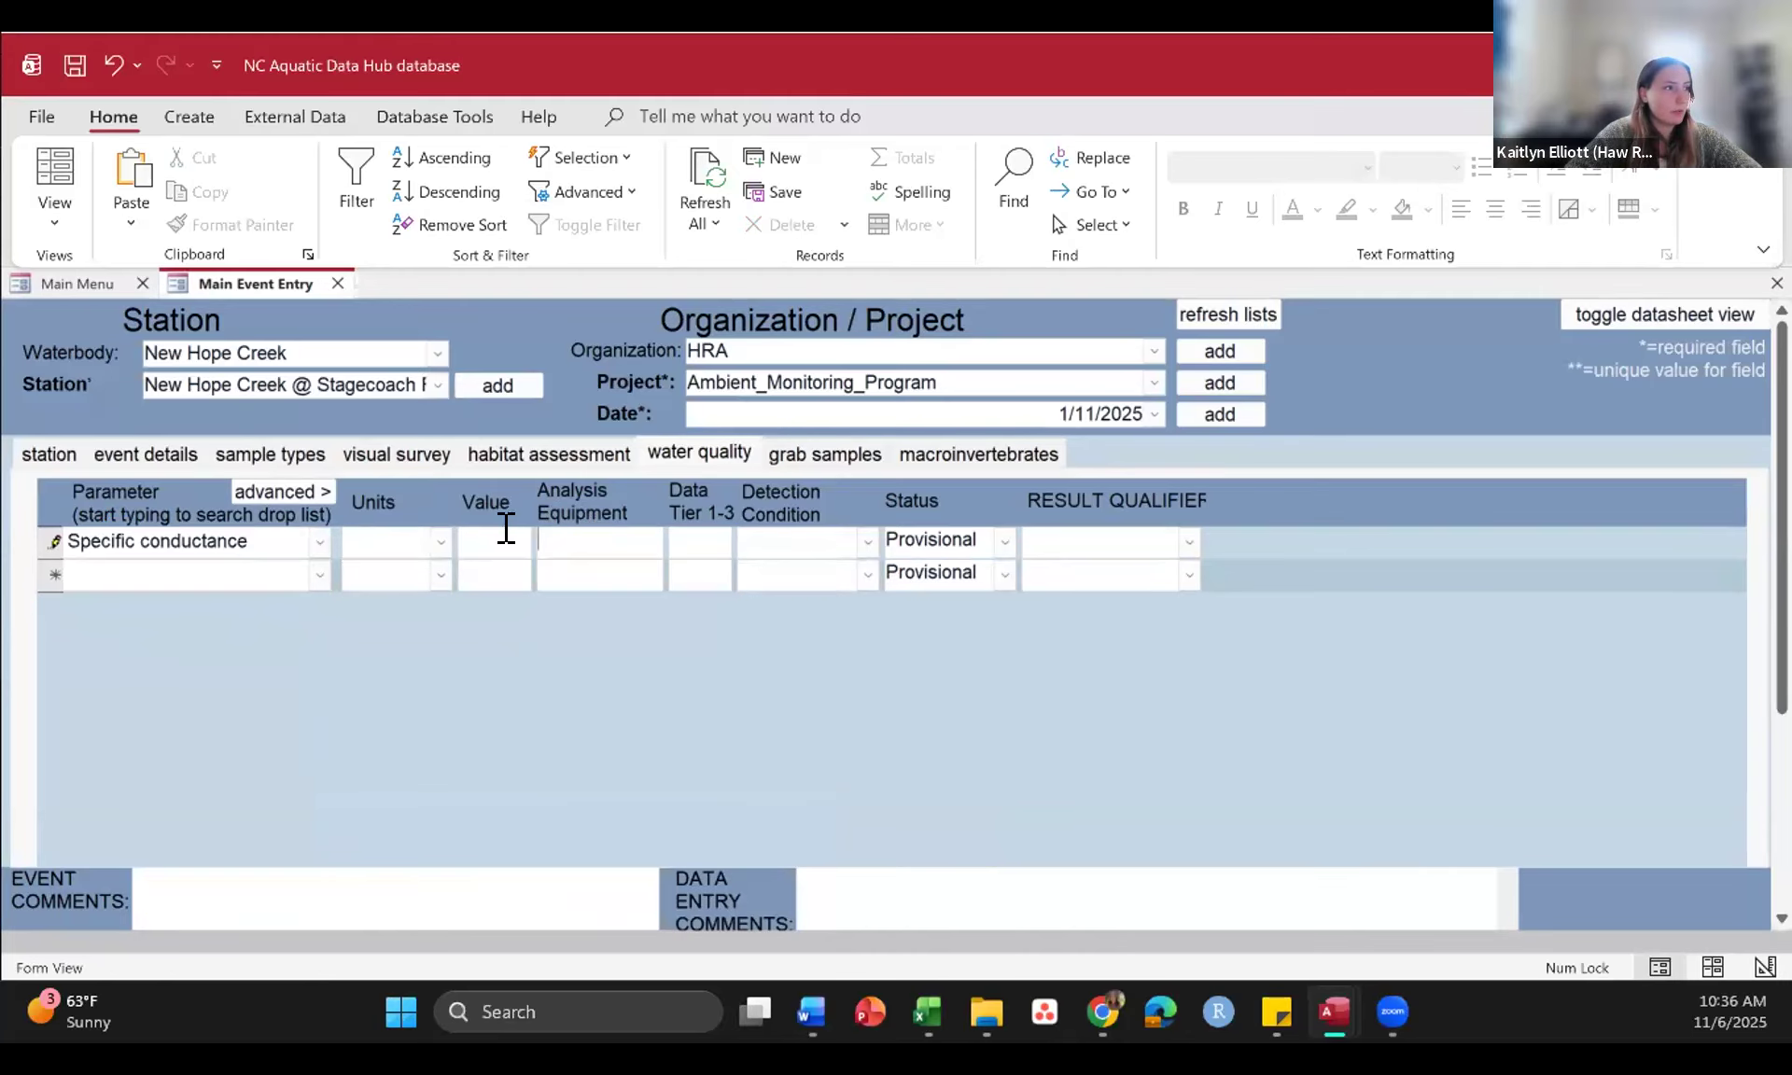
text(0.04)
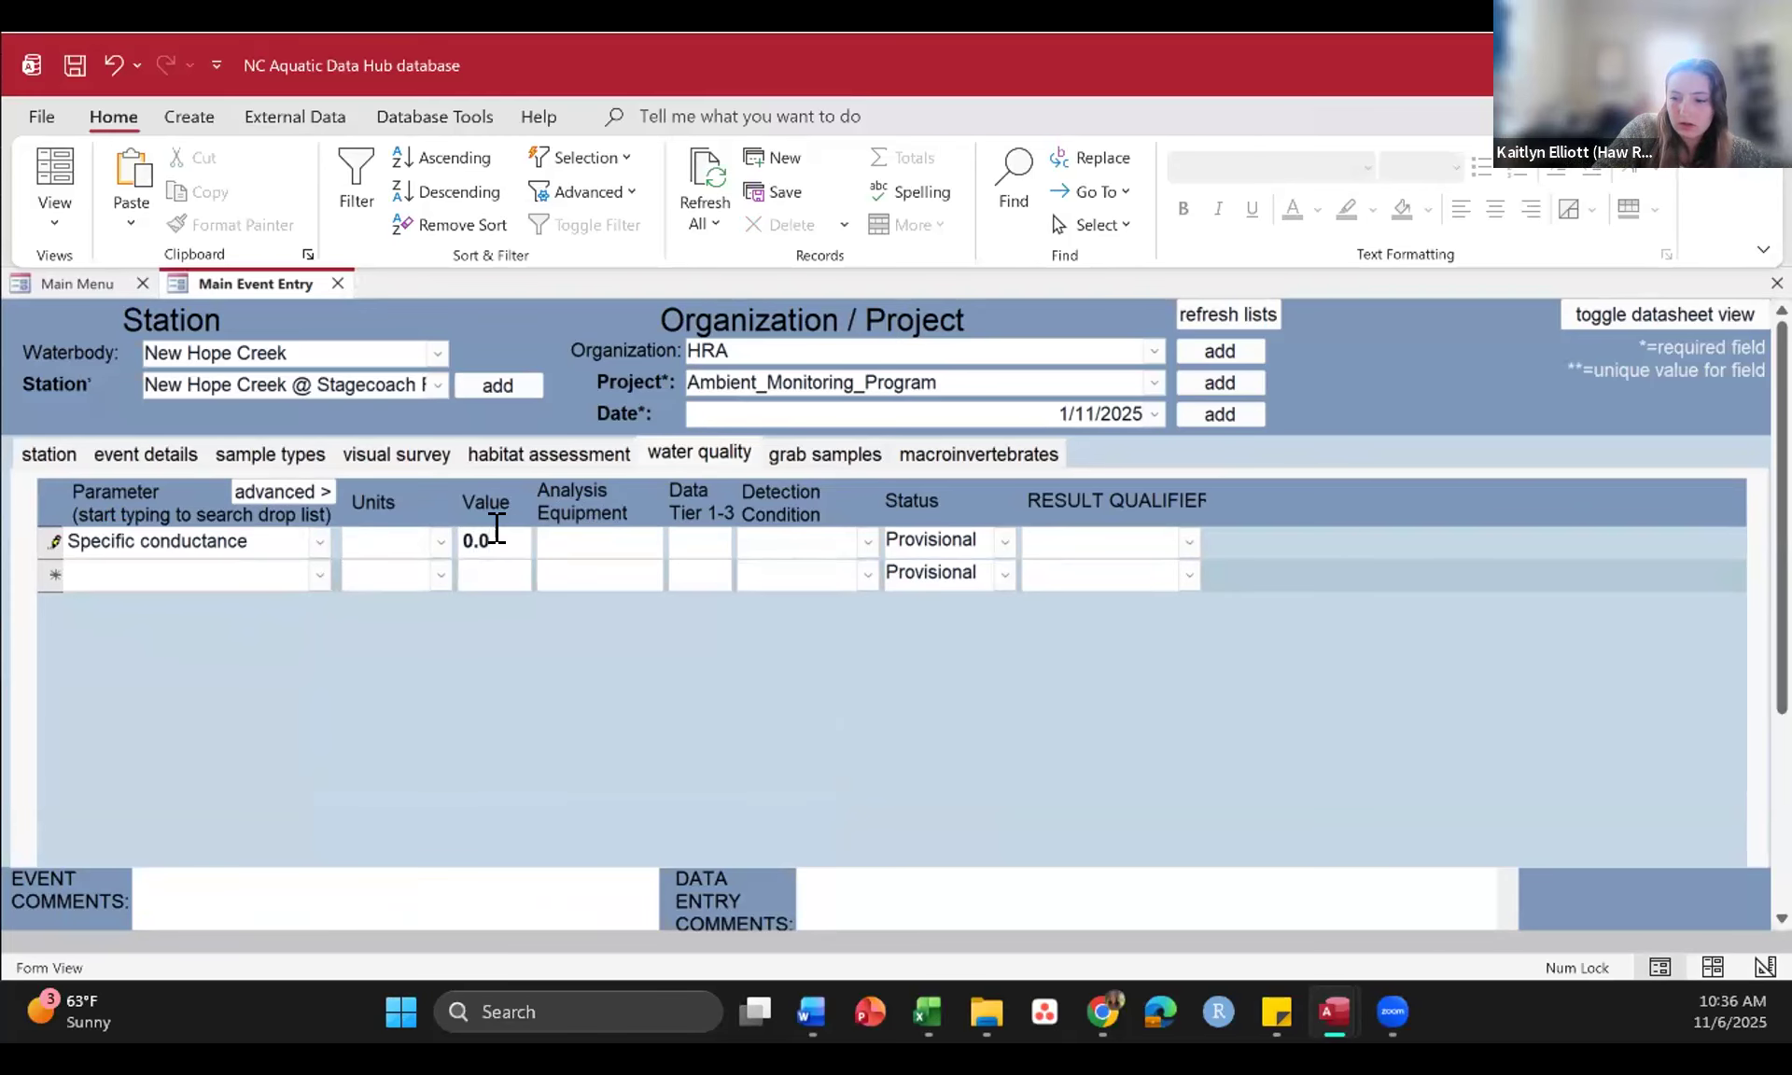
text(2)
click(725, 541)
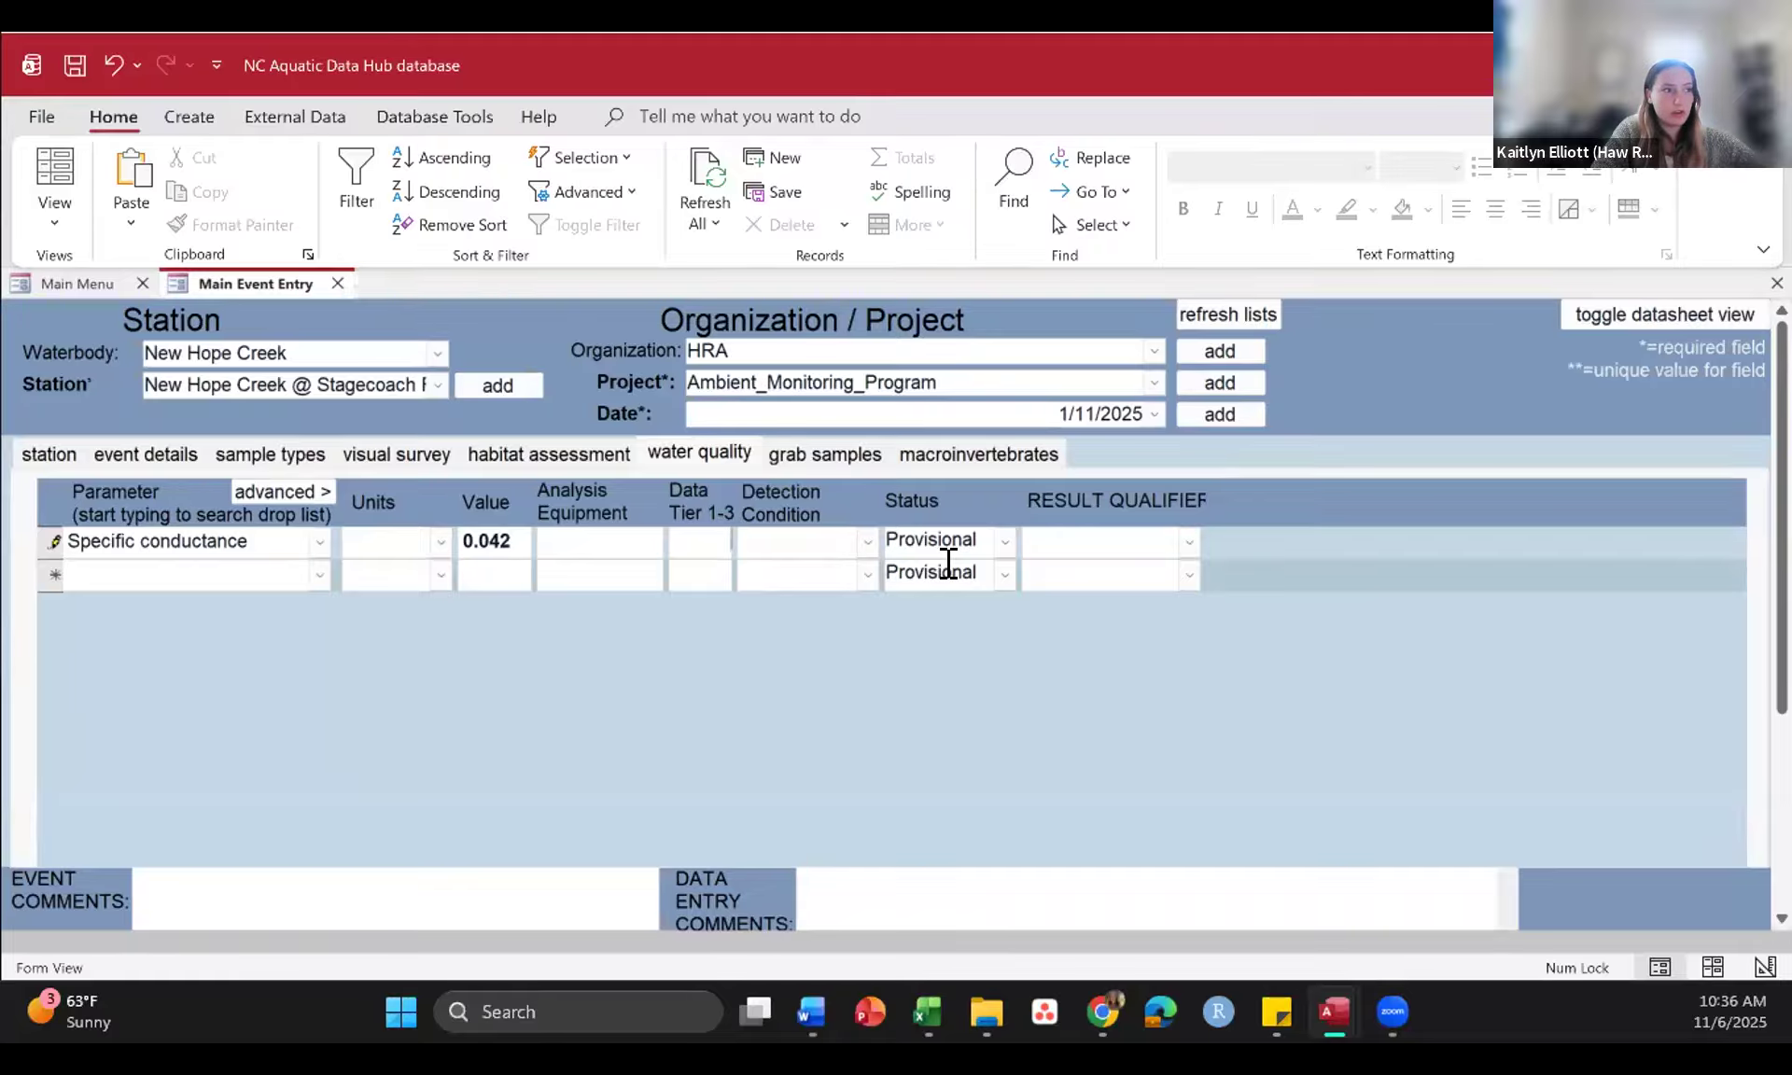
text(1)
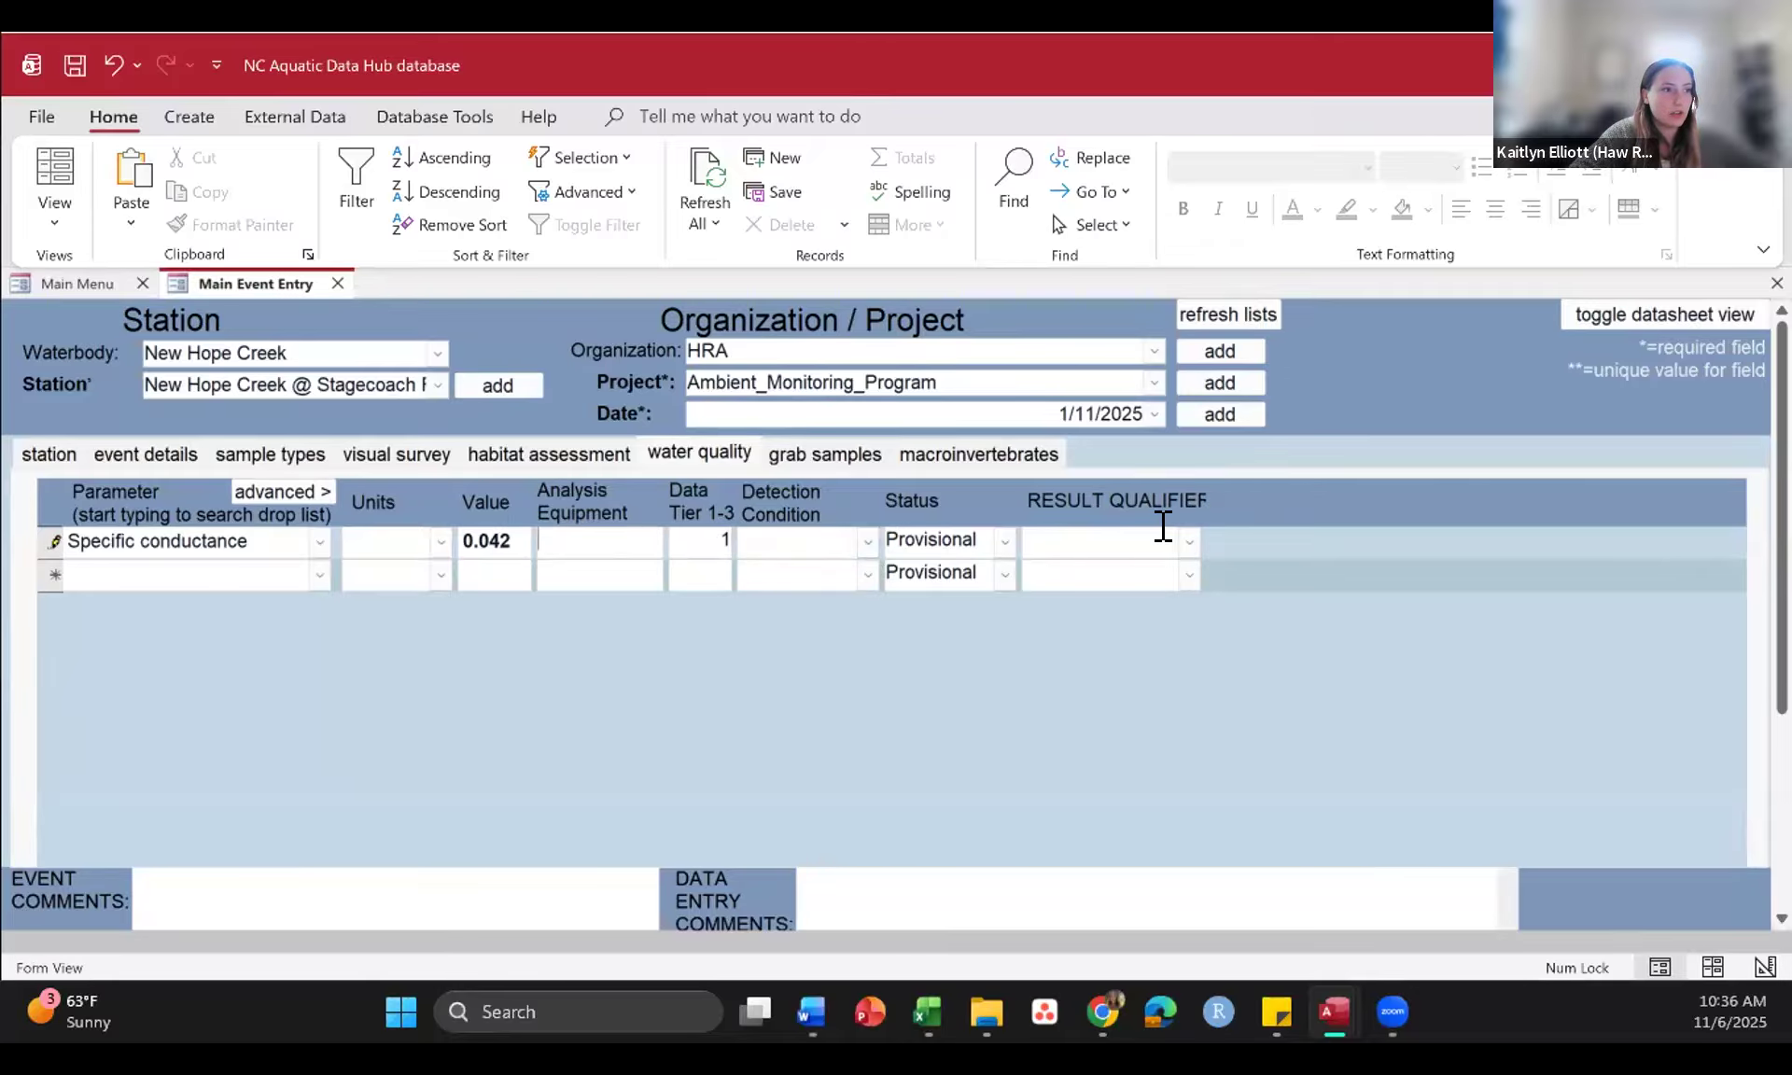
Step: Browse the available result qualifier codes for the specific conductance record without choosing one
click(1190, 541)
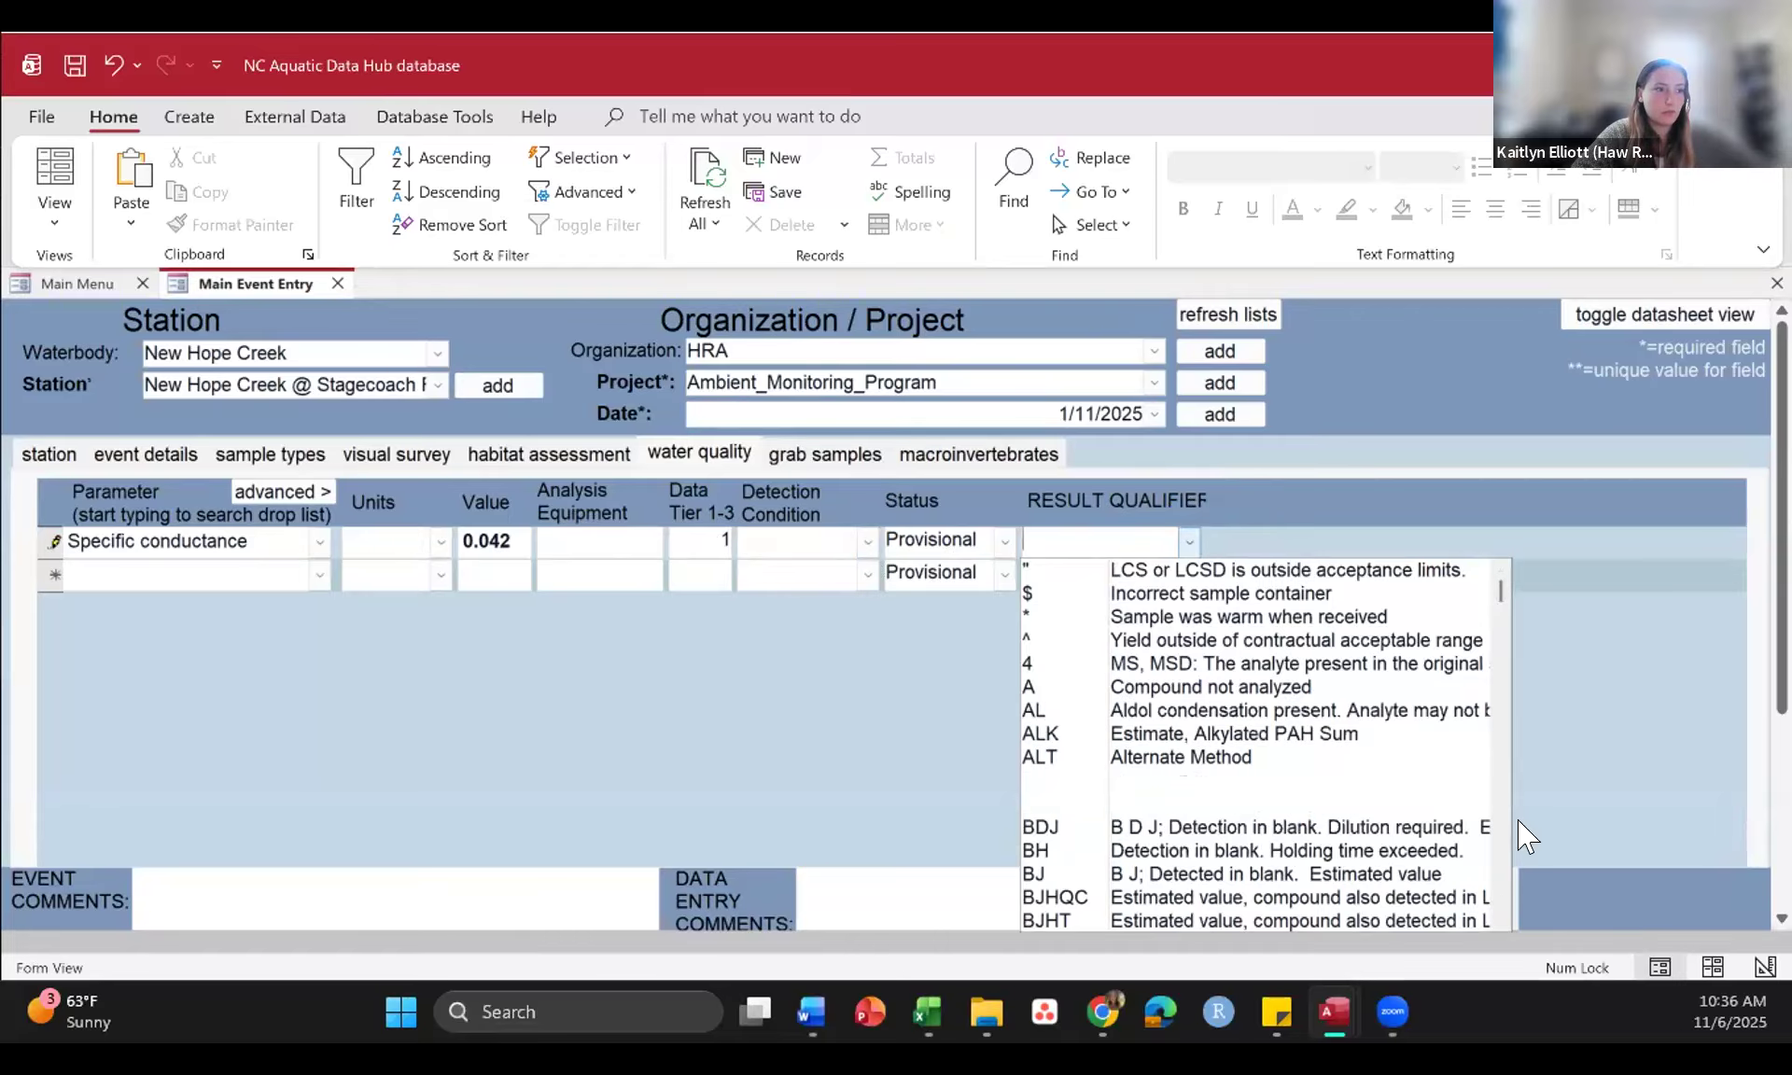
scroll(1499, 924, down, 4)
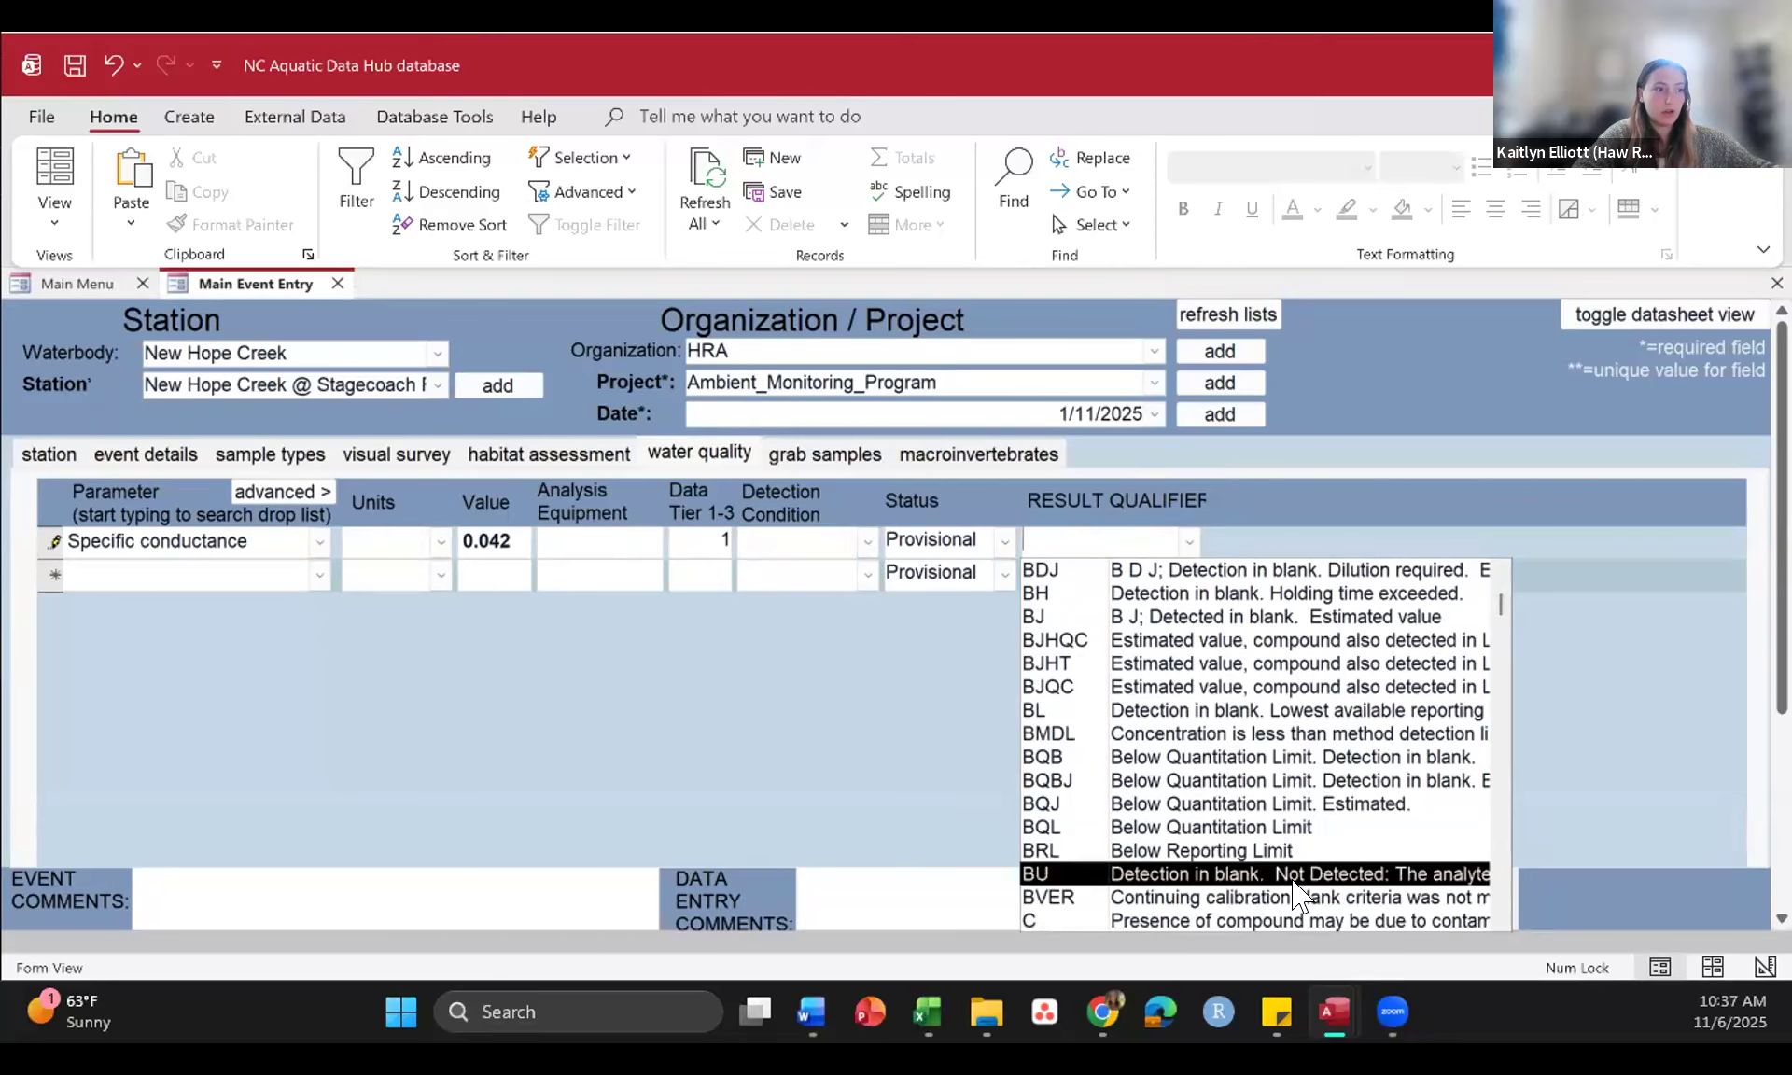
click(803, 691)
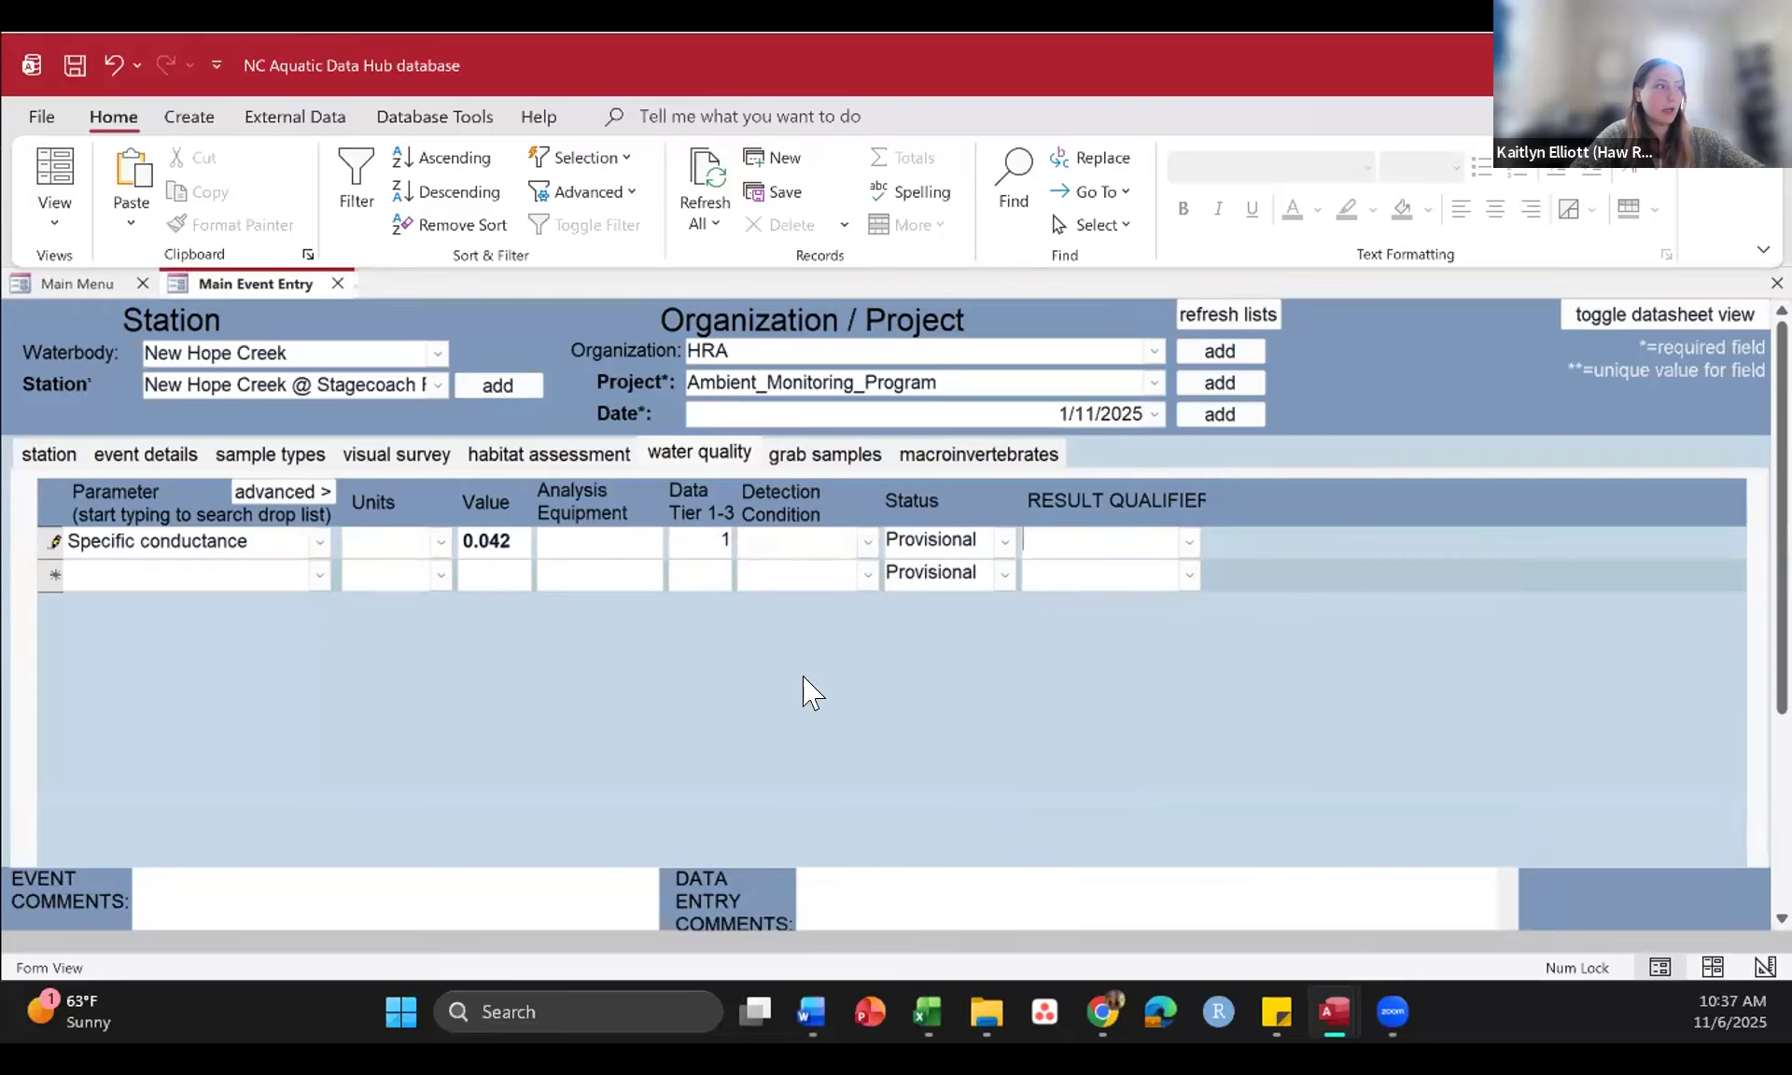
Step: Add a second water quality record with Dissolved oxygen (DO) as its parameter
click(319, 576)
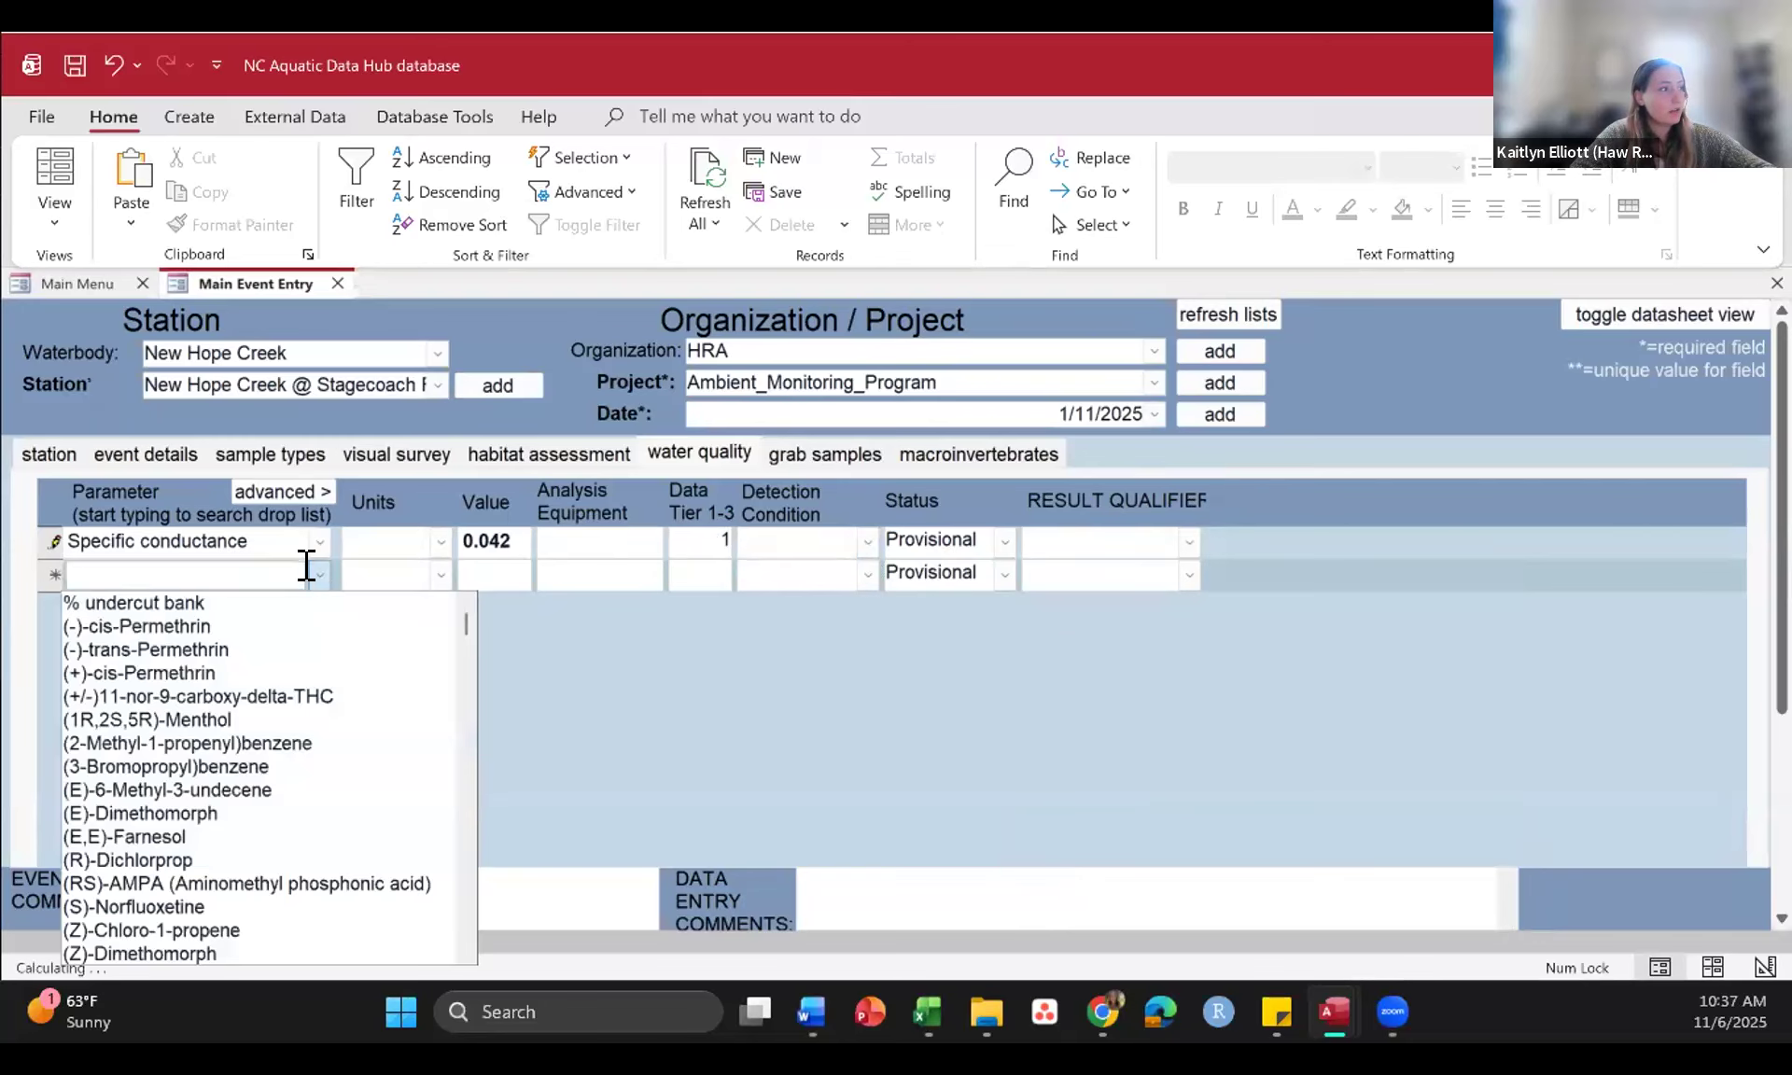
click(211, 579)
text(diss)
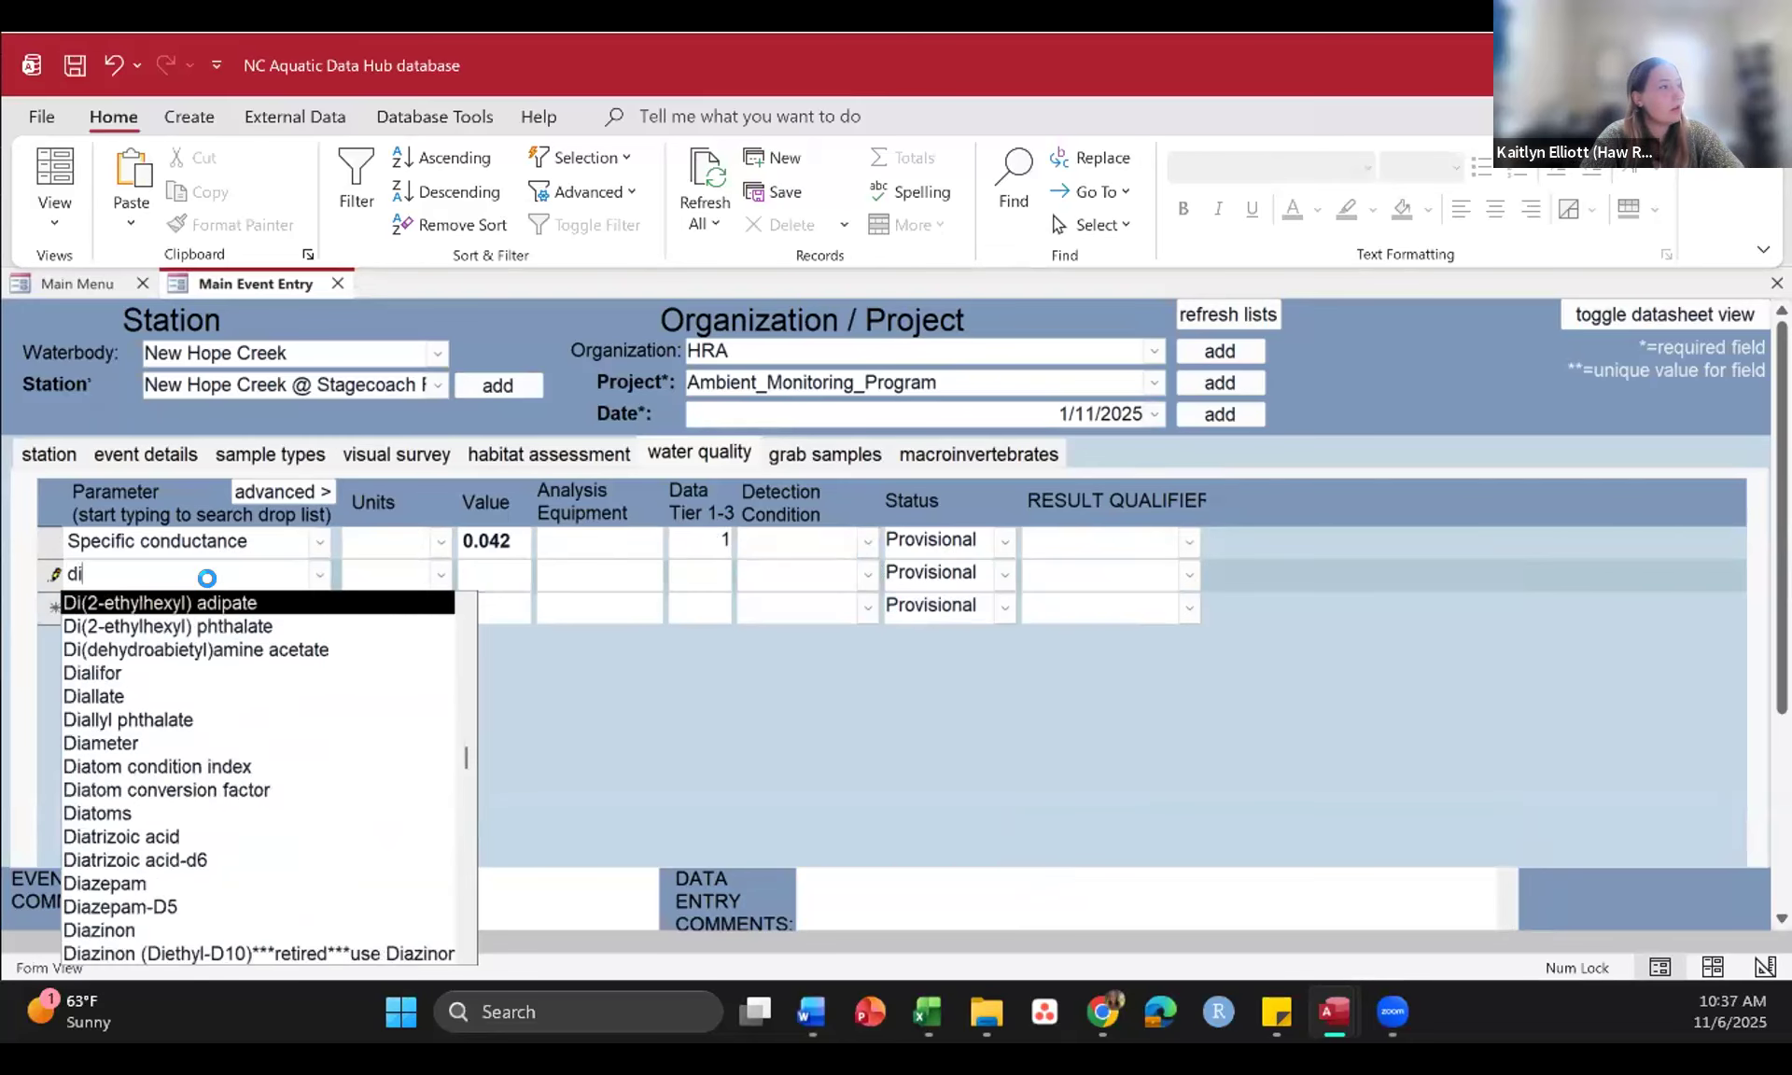
text(olved)
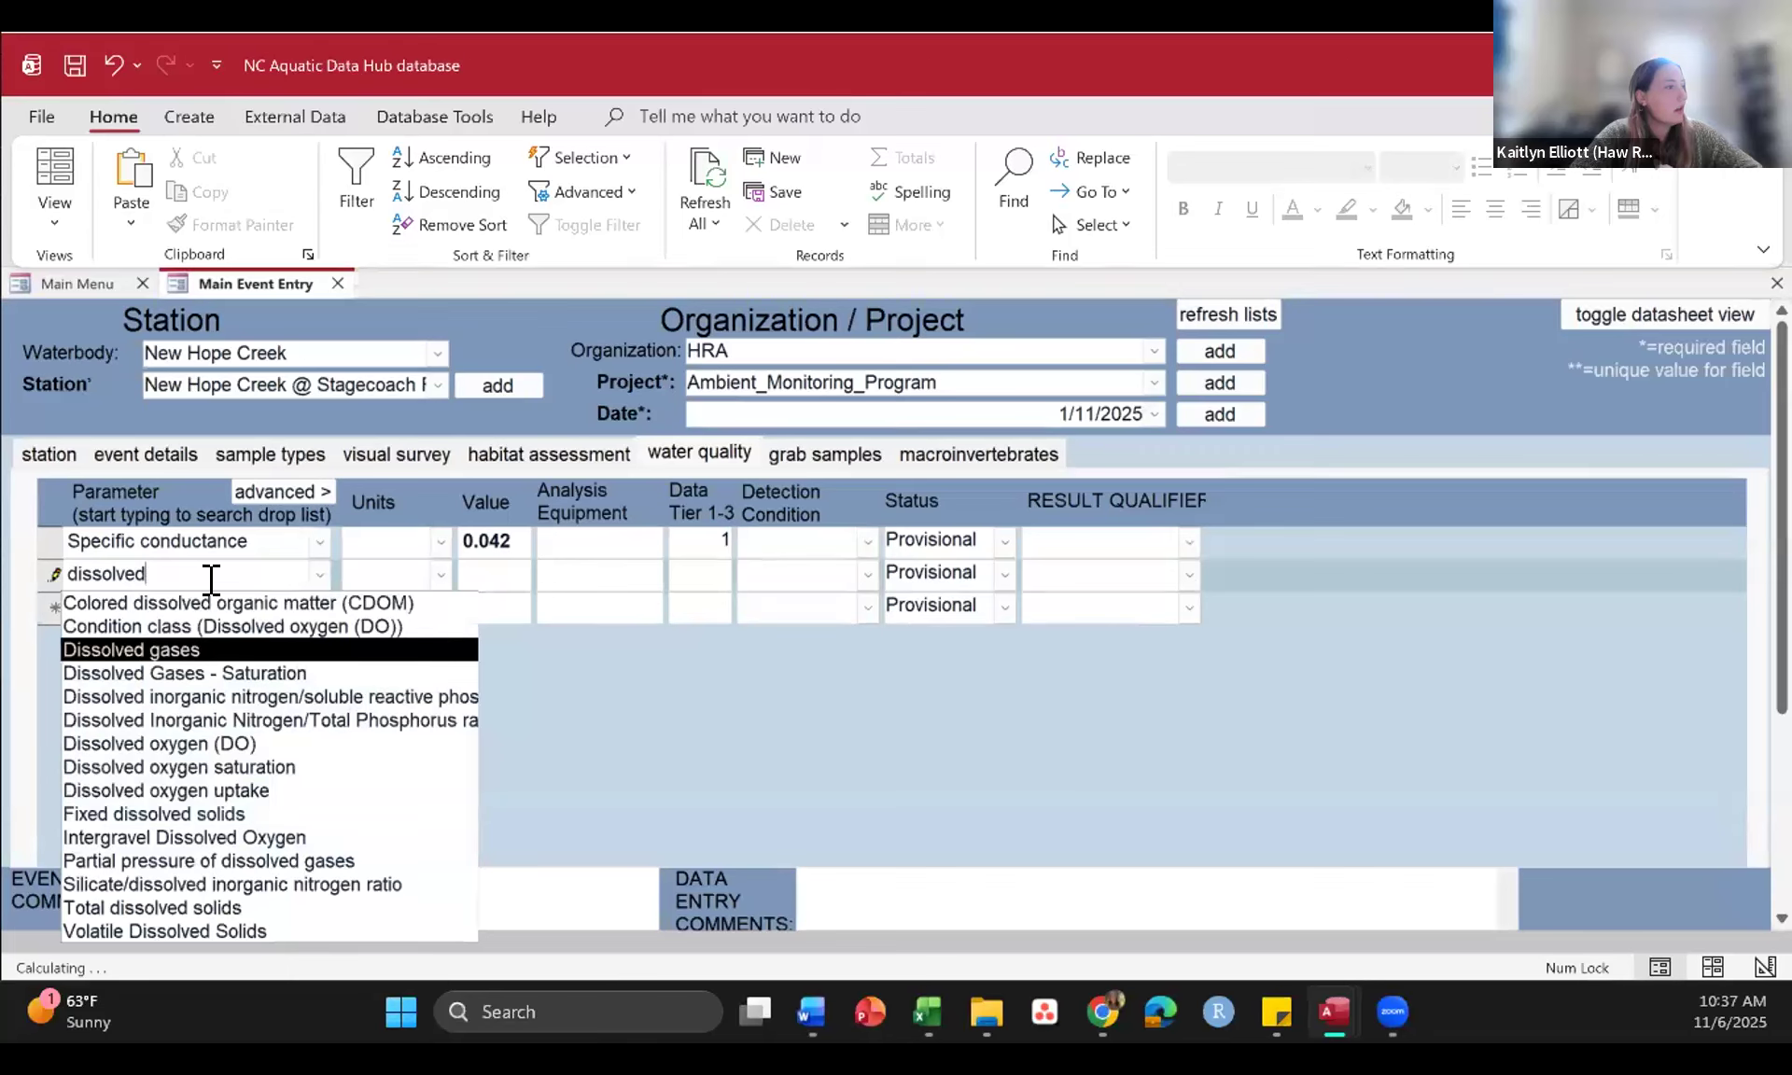
click(200, 738)
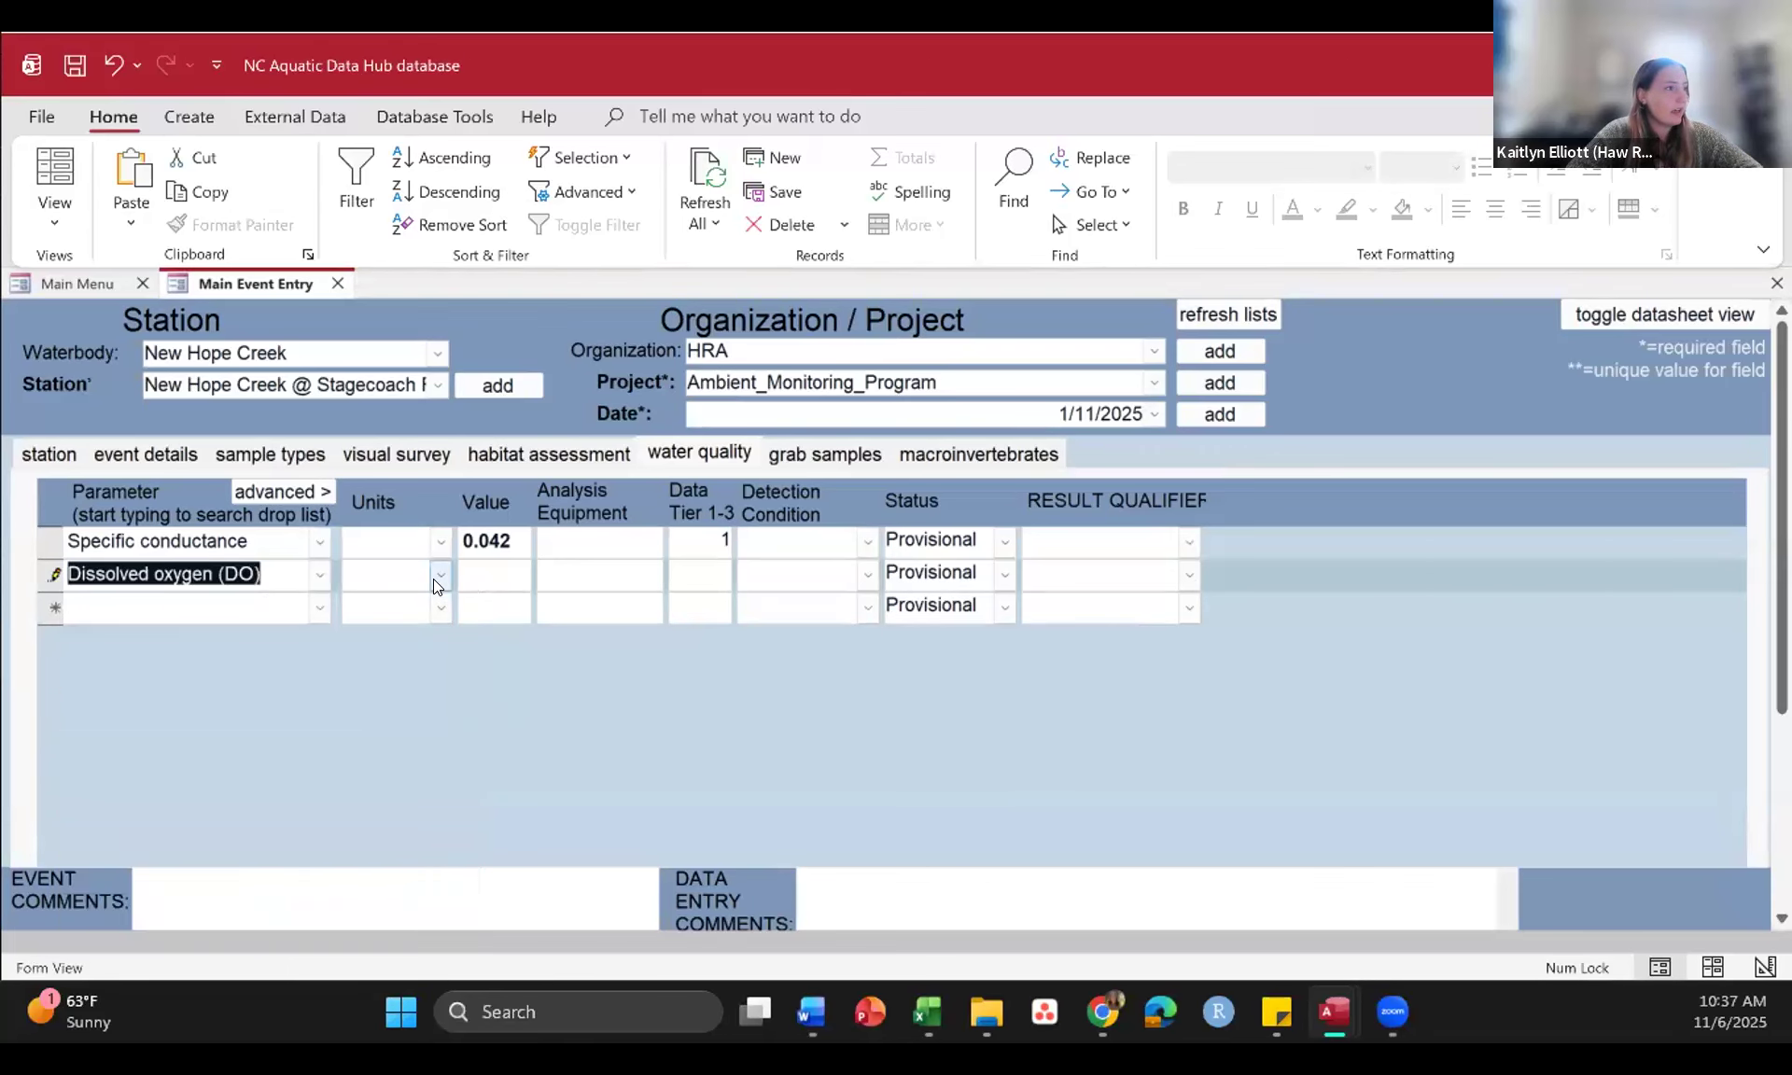
Step: Set the dissolved oxygen record's Units to % and its Value to 82
click(439, 574)
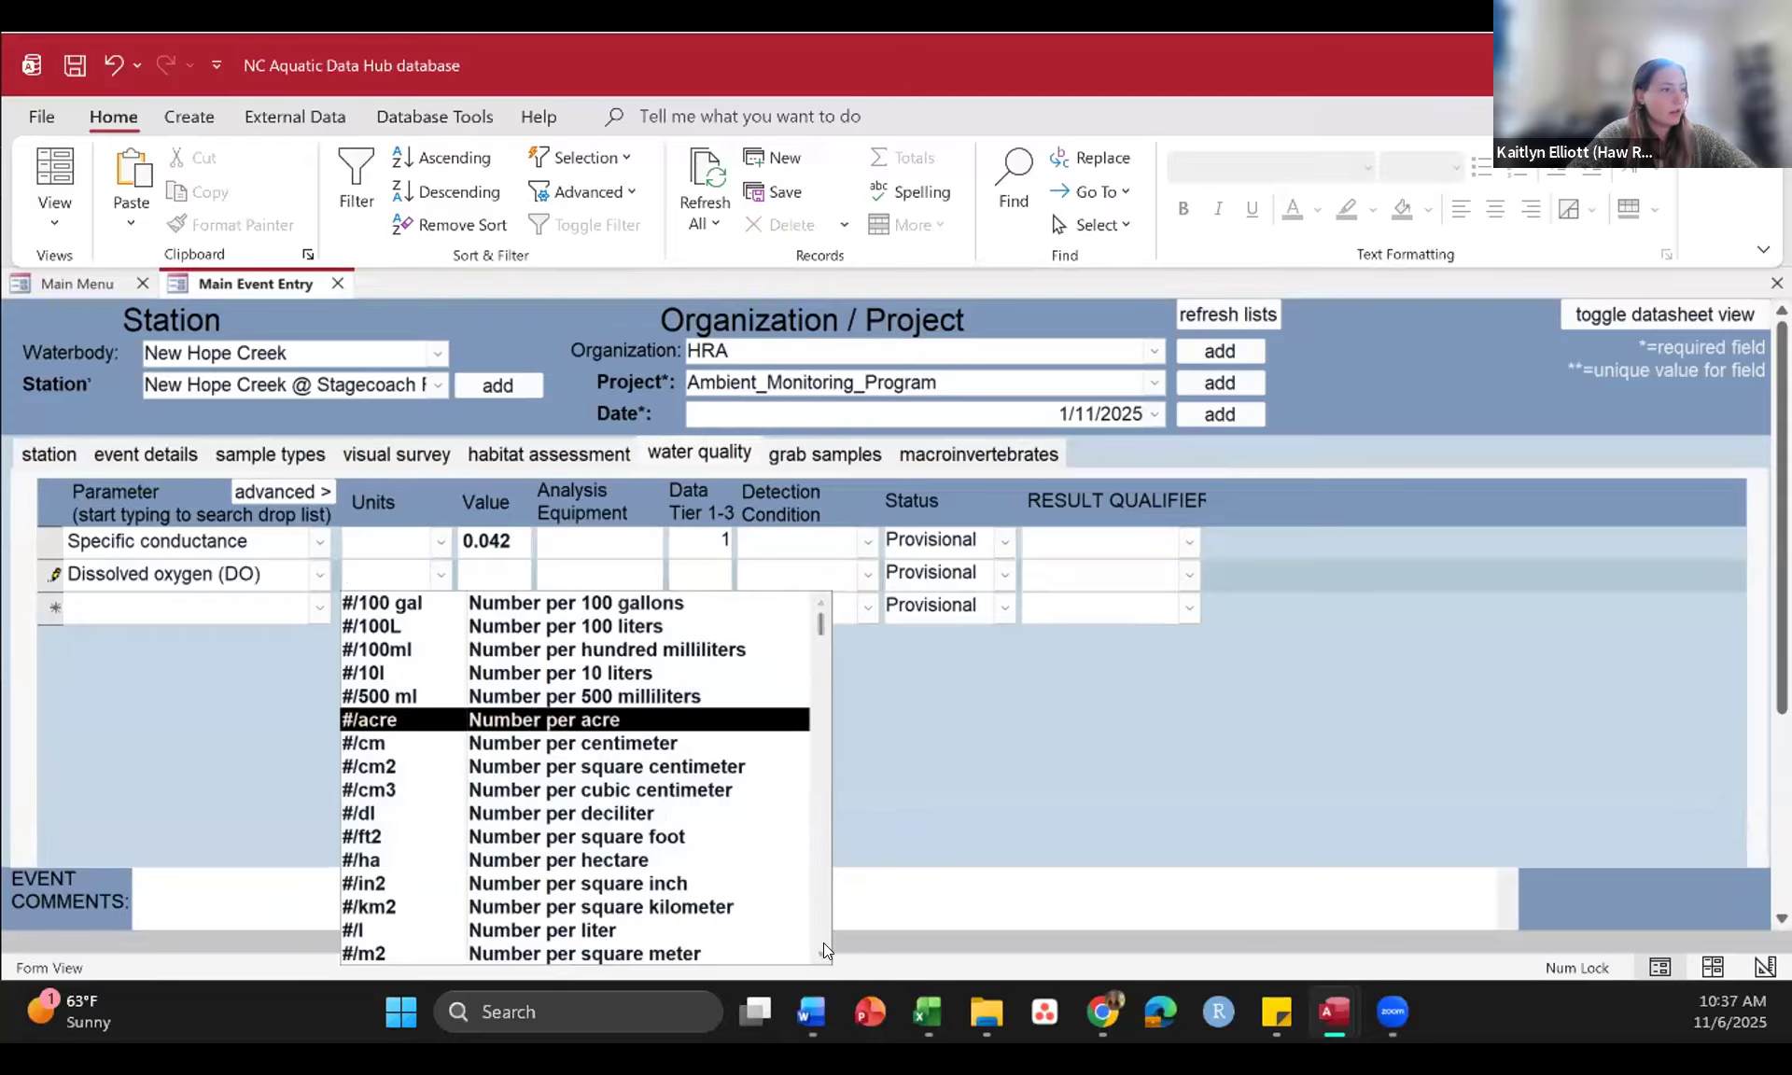
scroll(825, 949, down, 3)
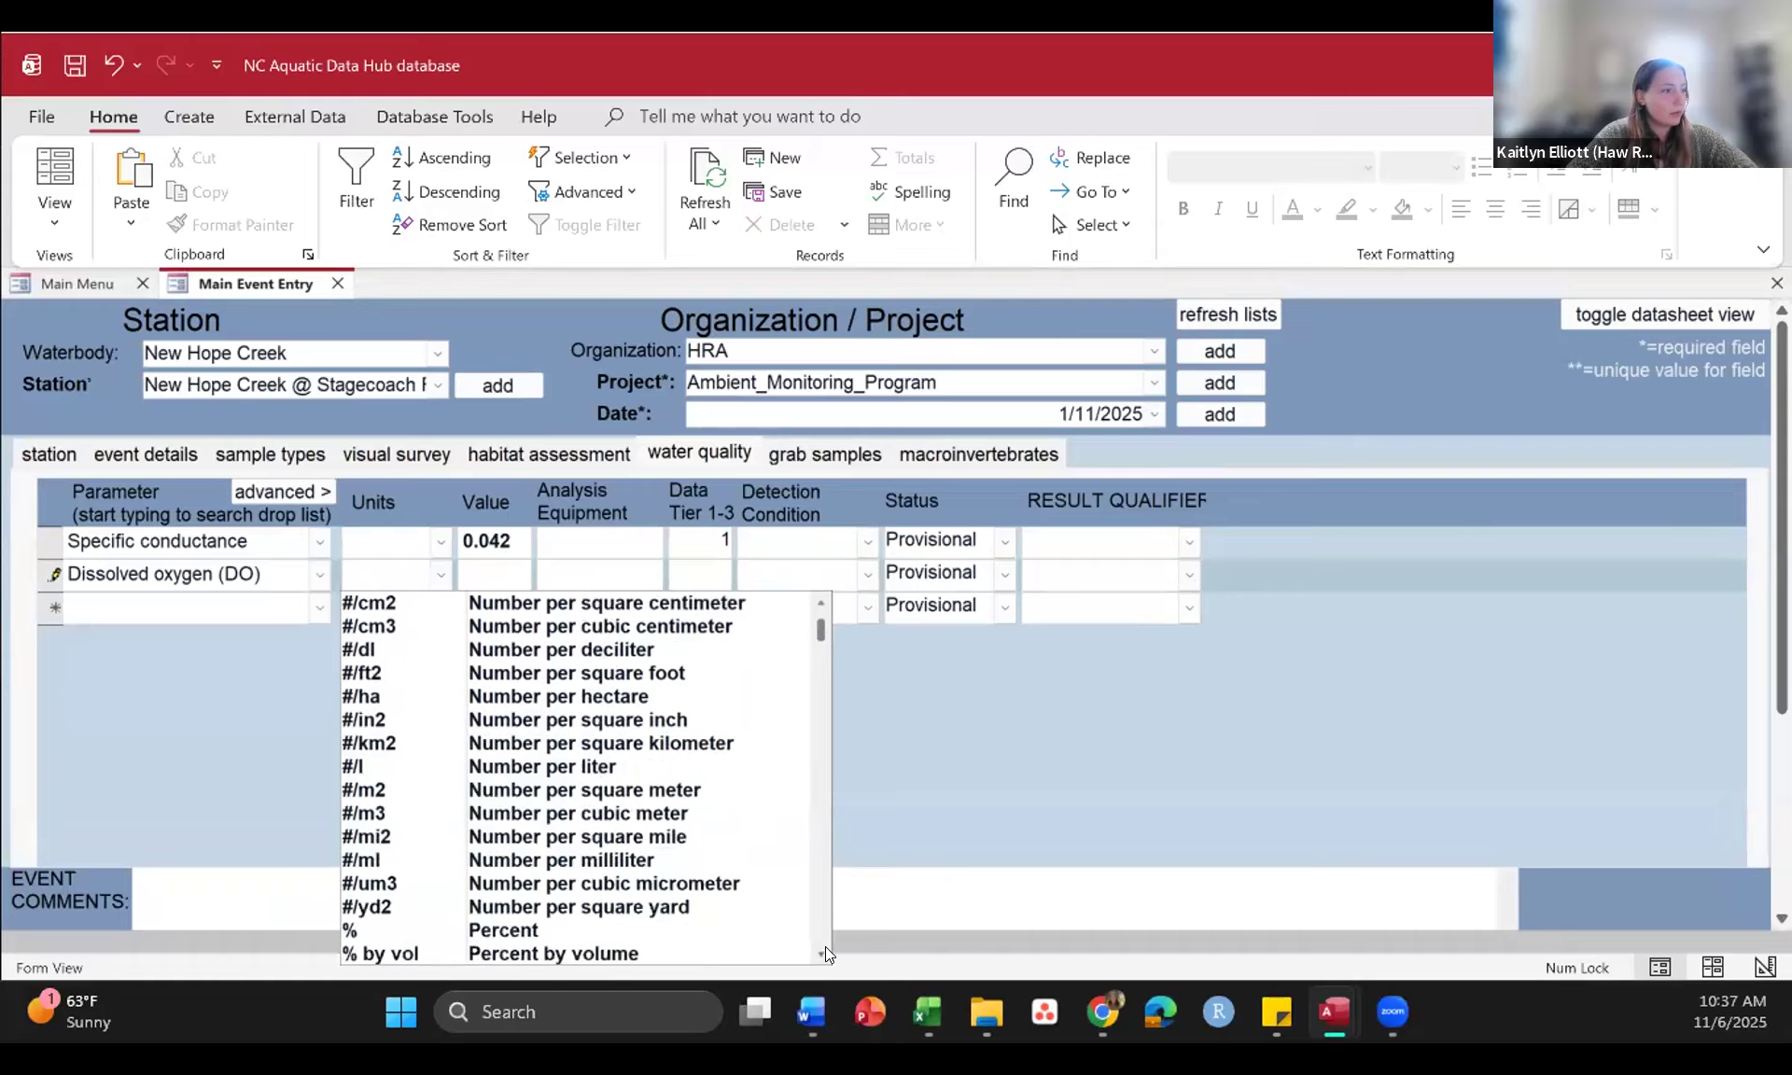
click(523, 883)
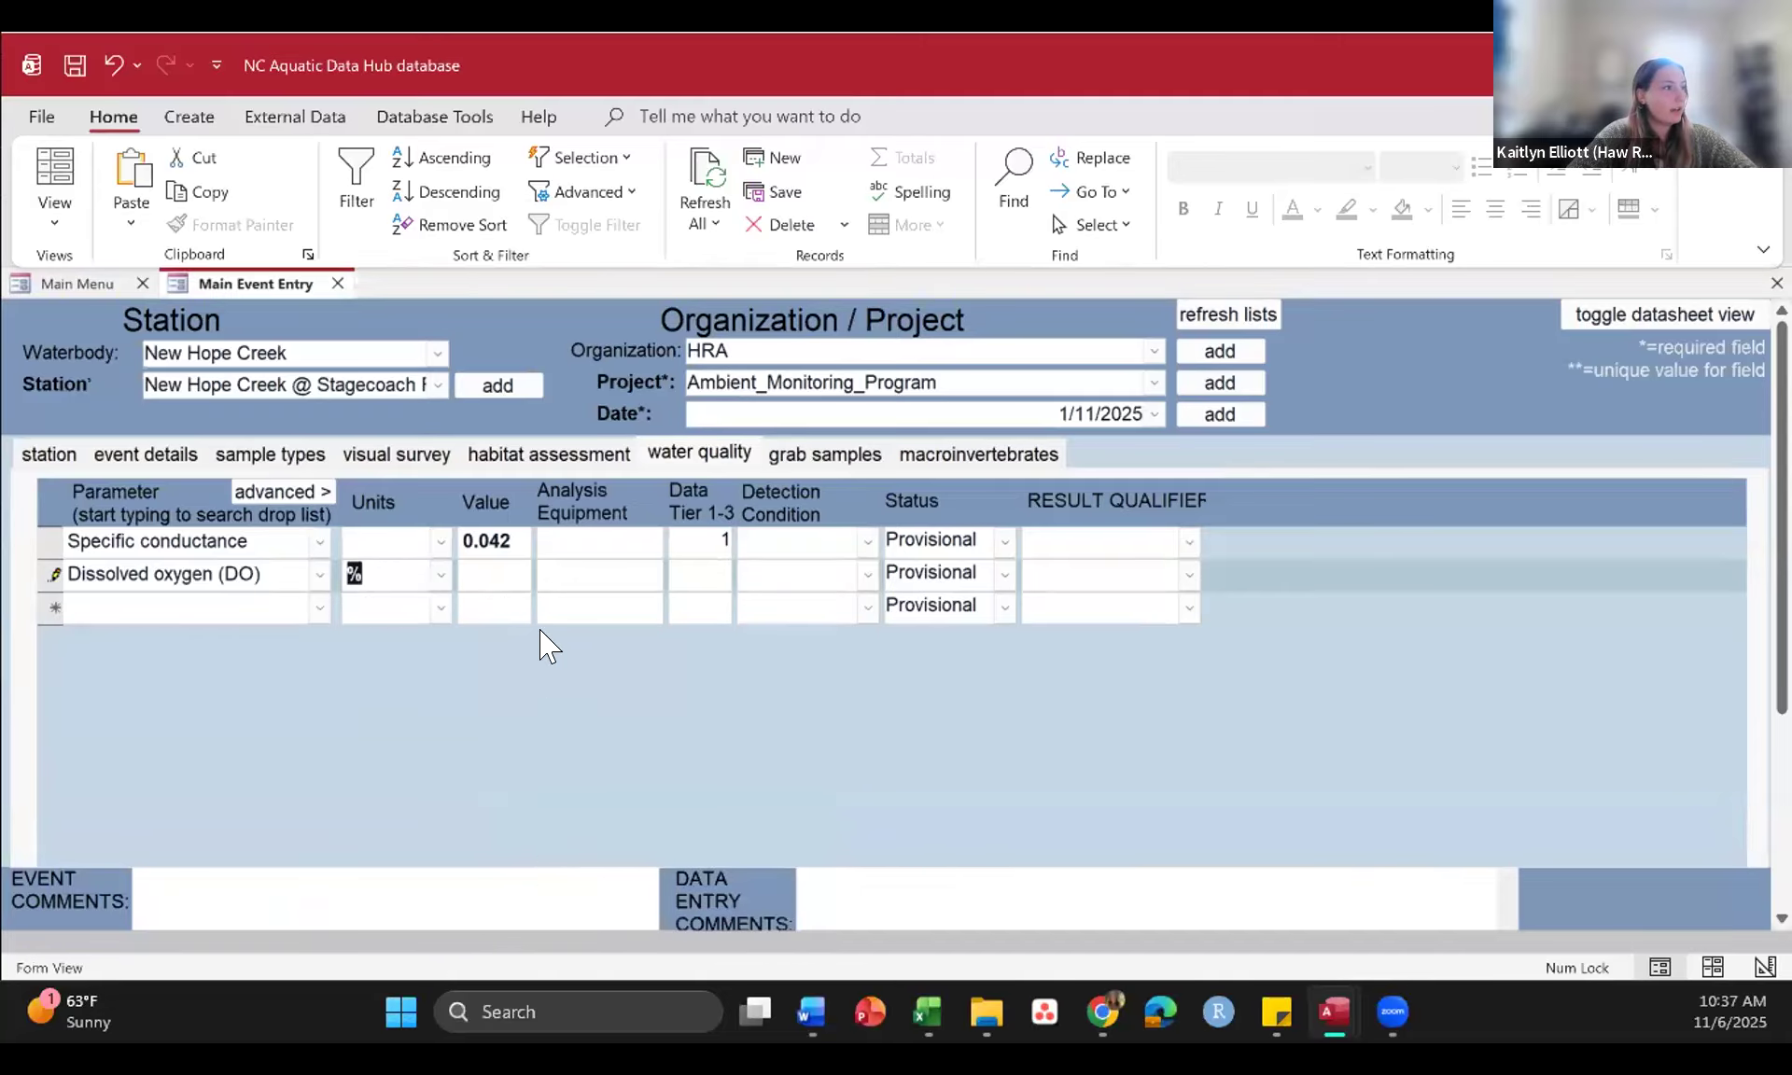
click(483, 558)
text(8)
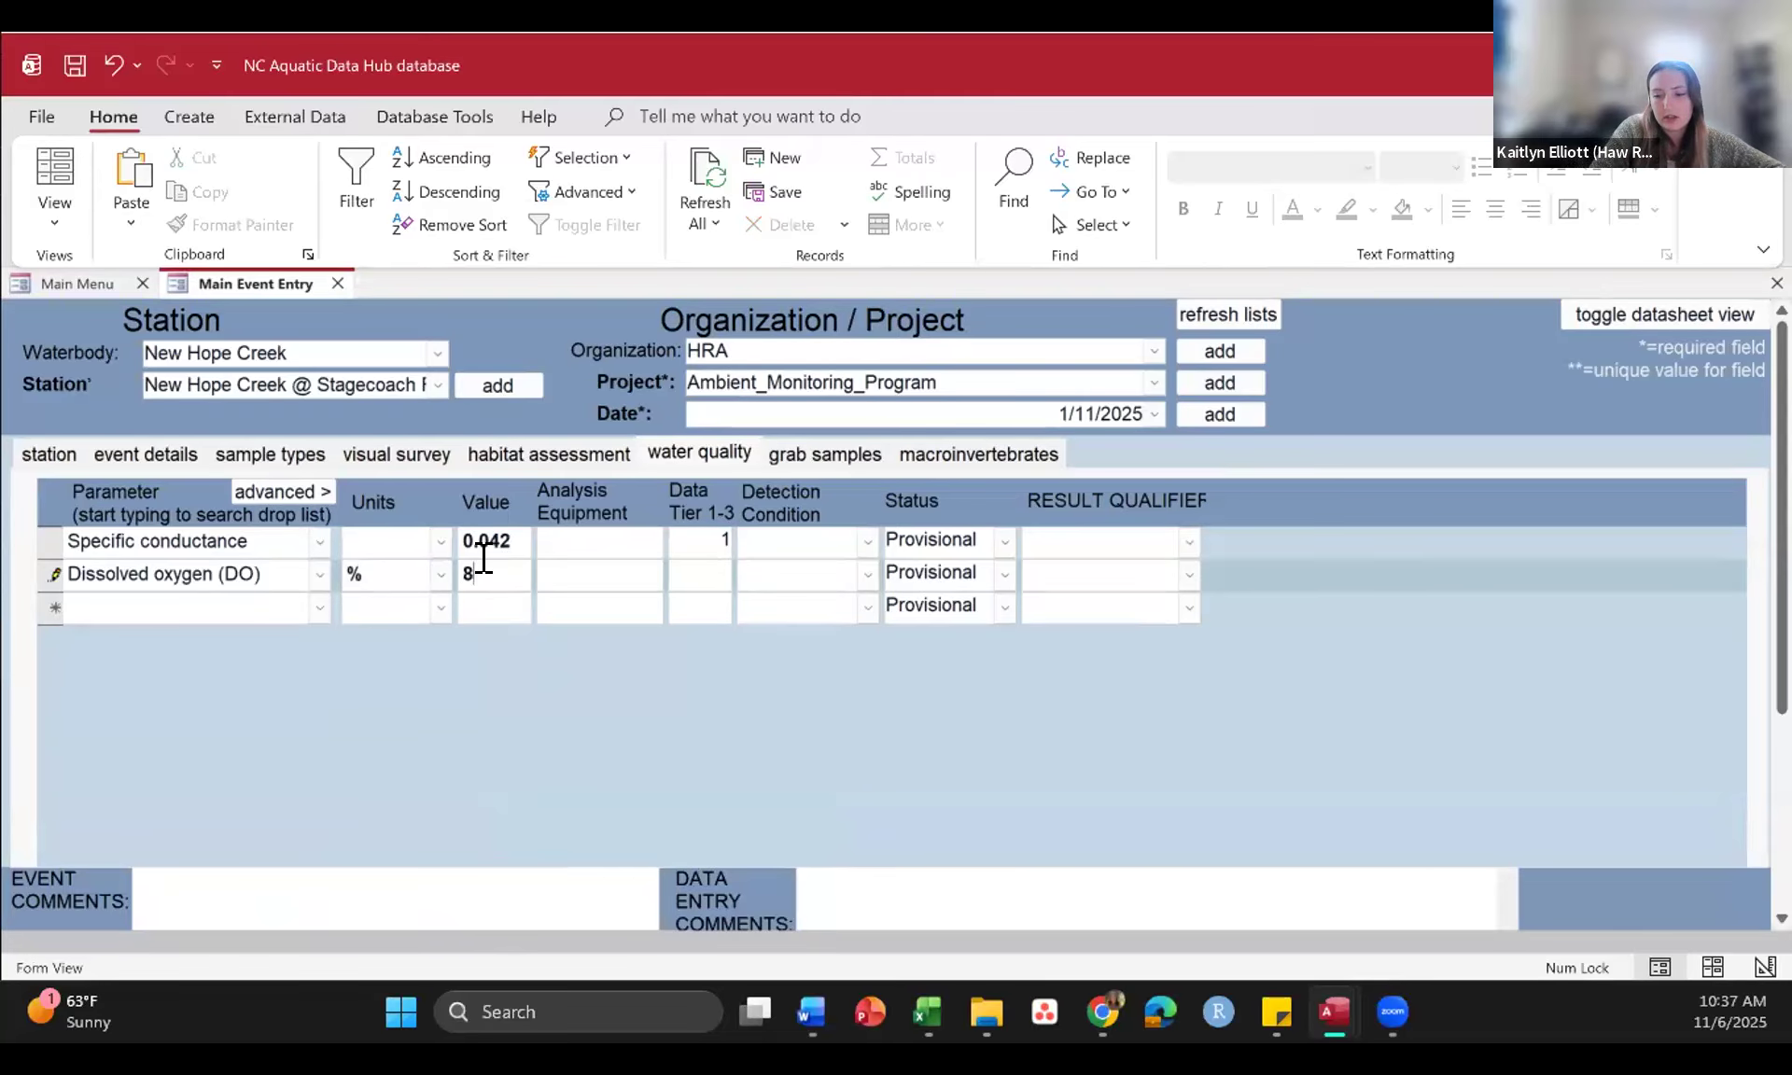
text(2)
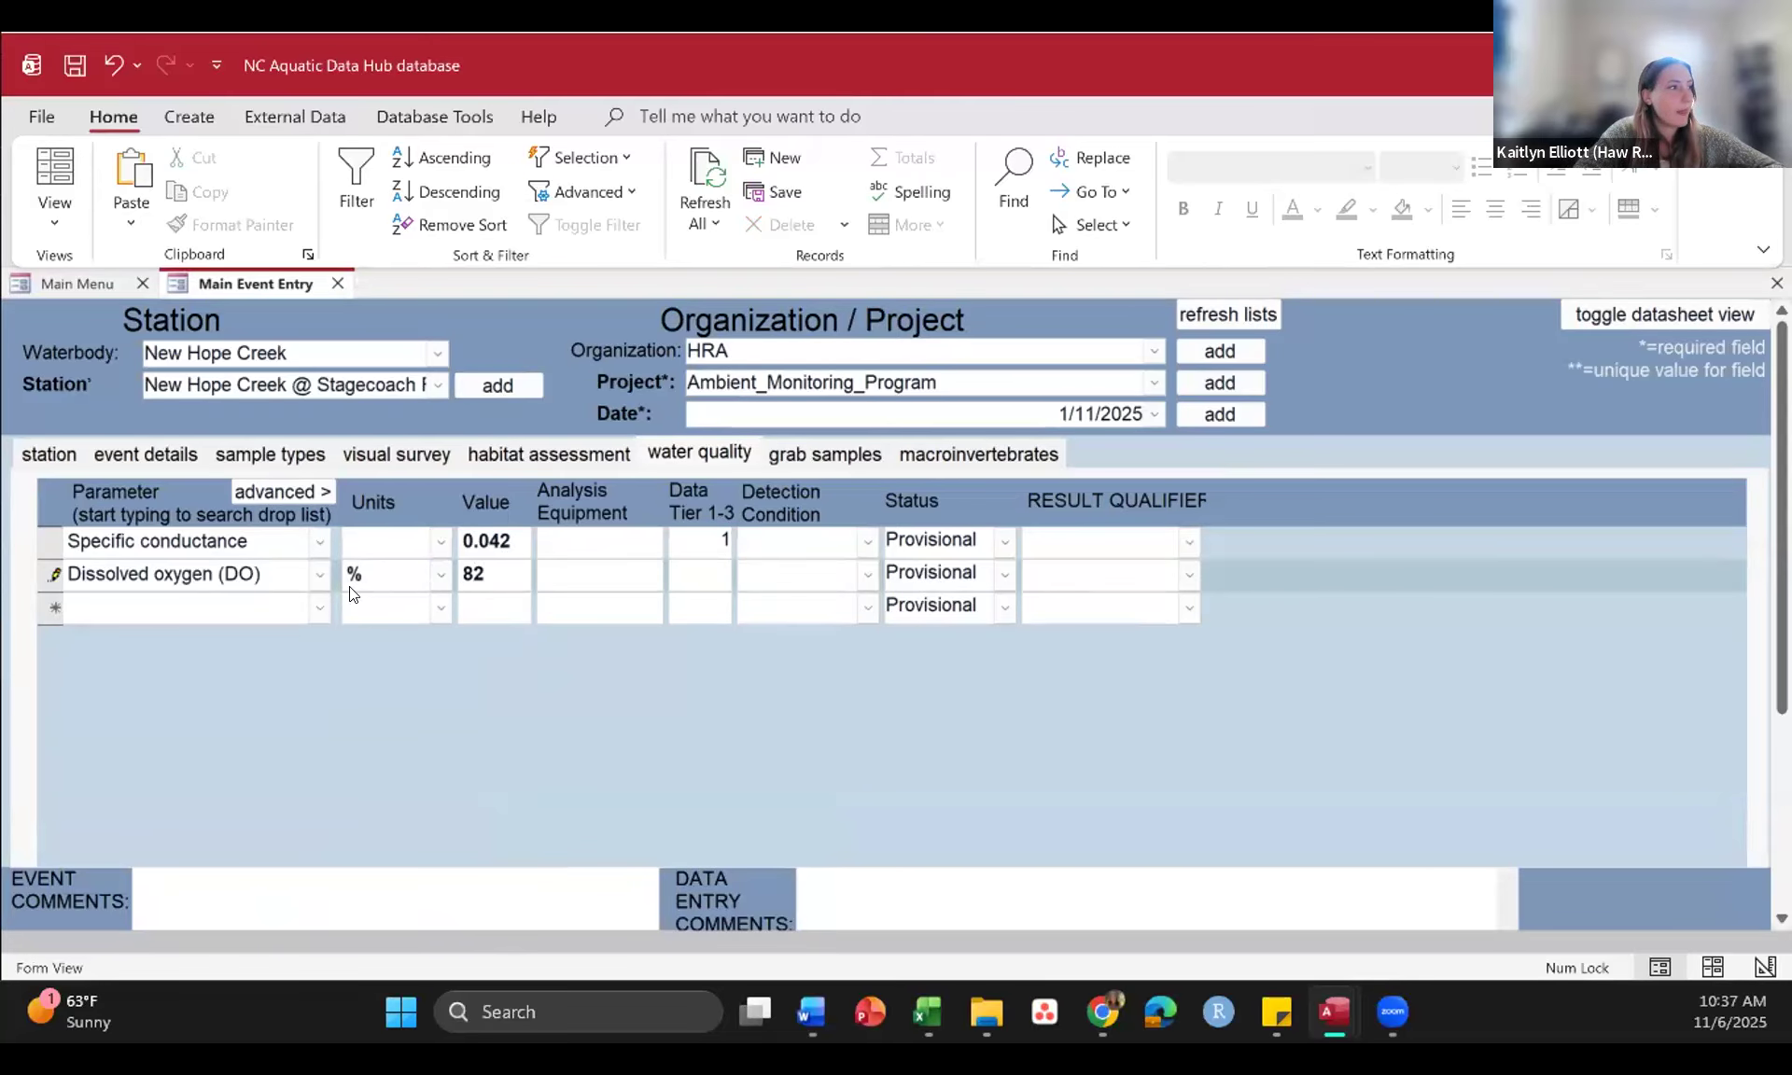
Step: Add a third water quality record with Turbidity as its parameter
click(320, 607)
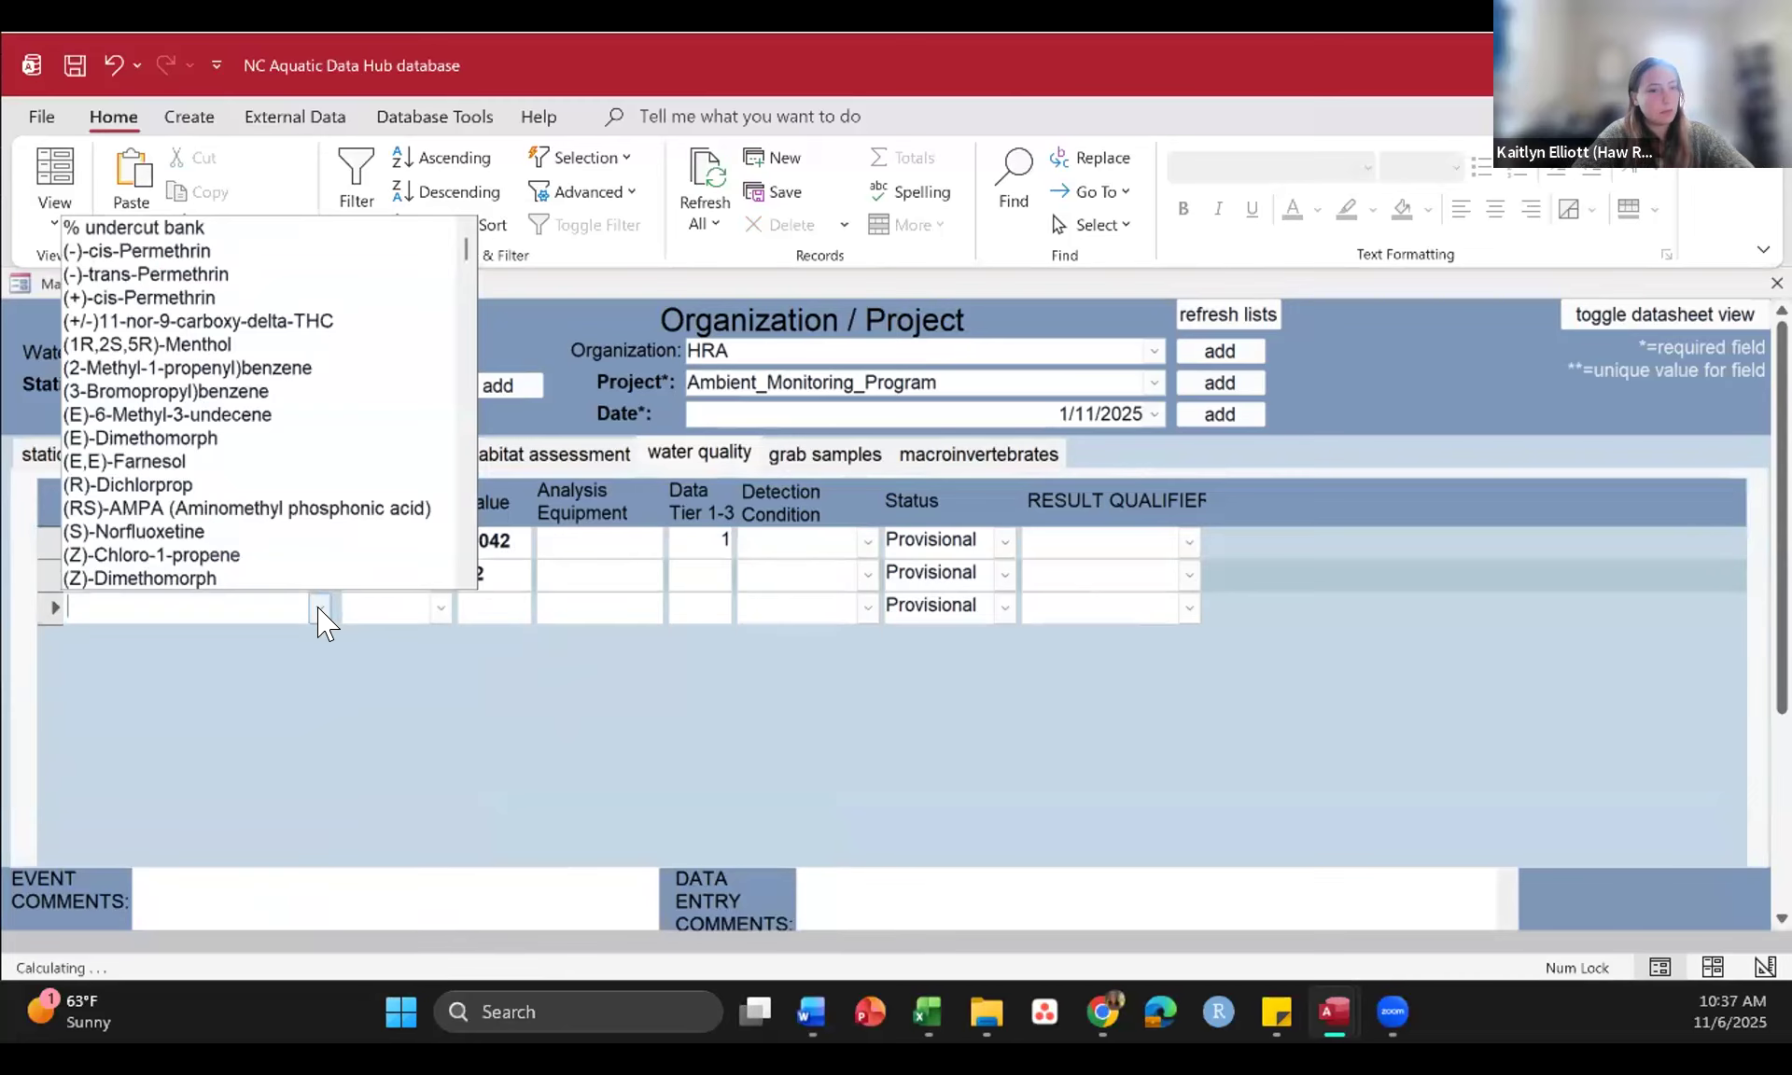
click(200, 604)
text(turb)
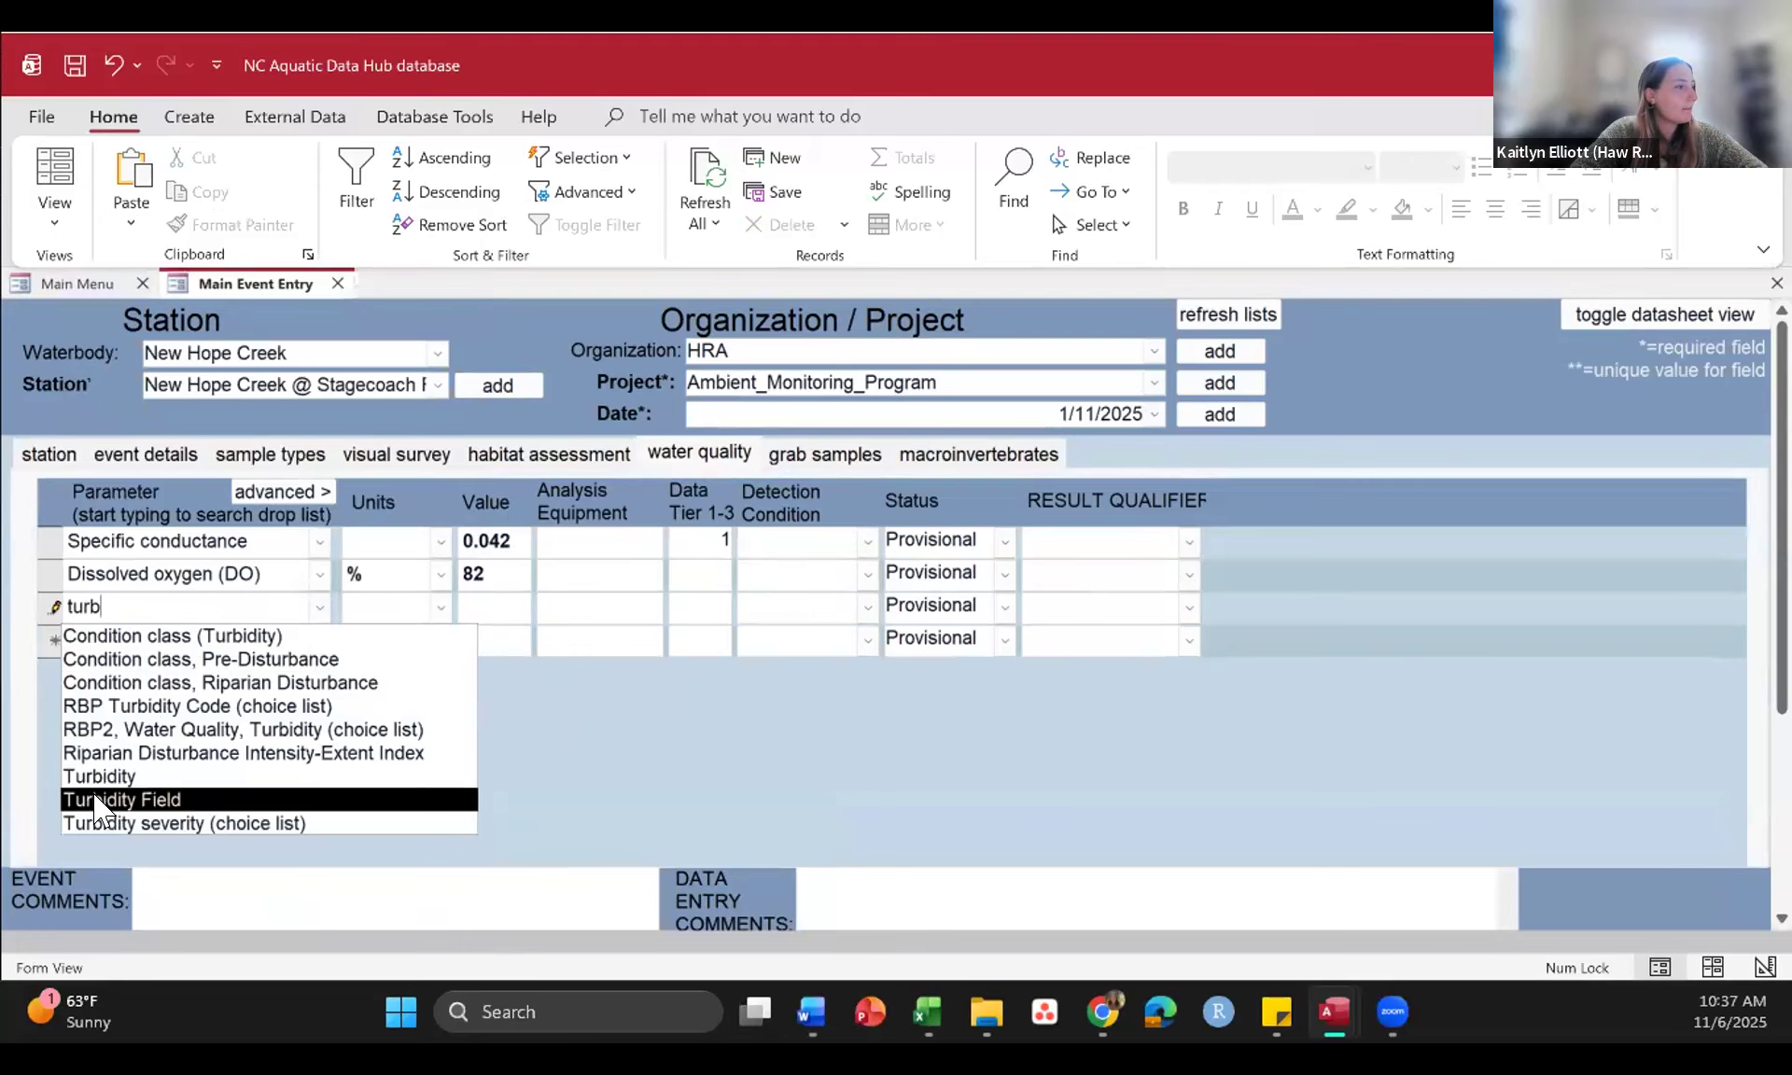
click(105, 777)
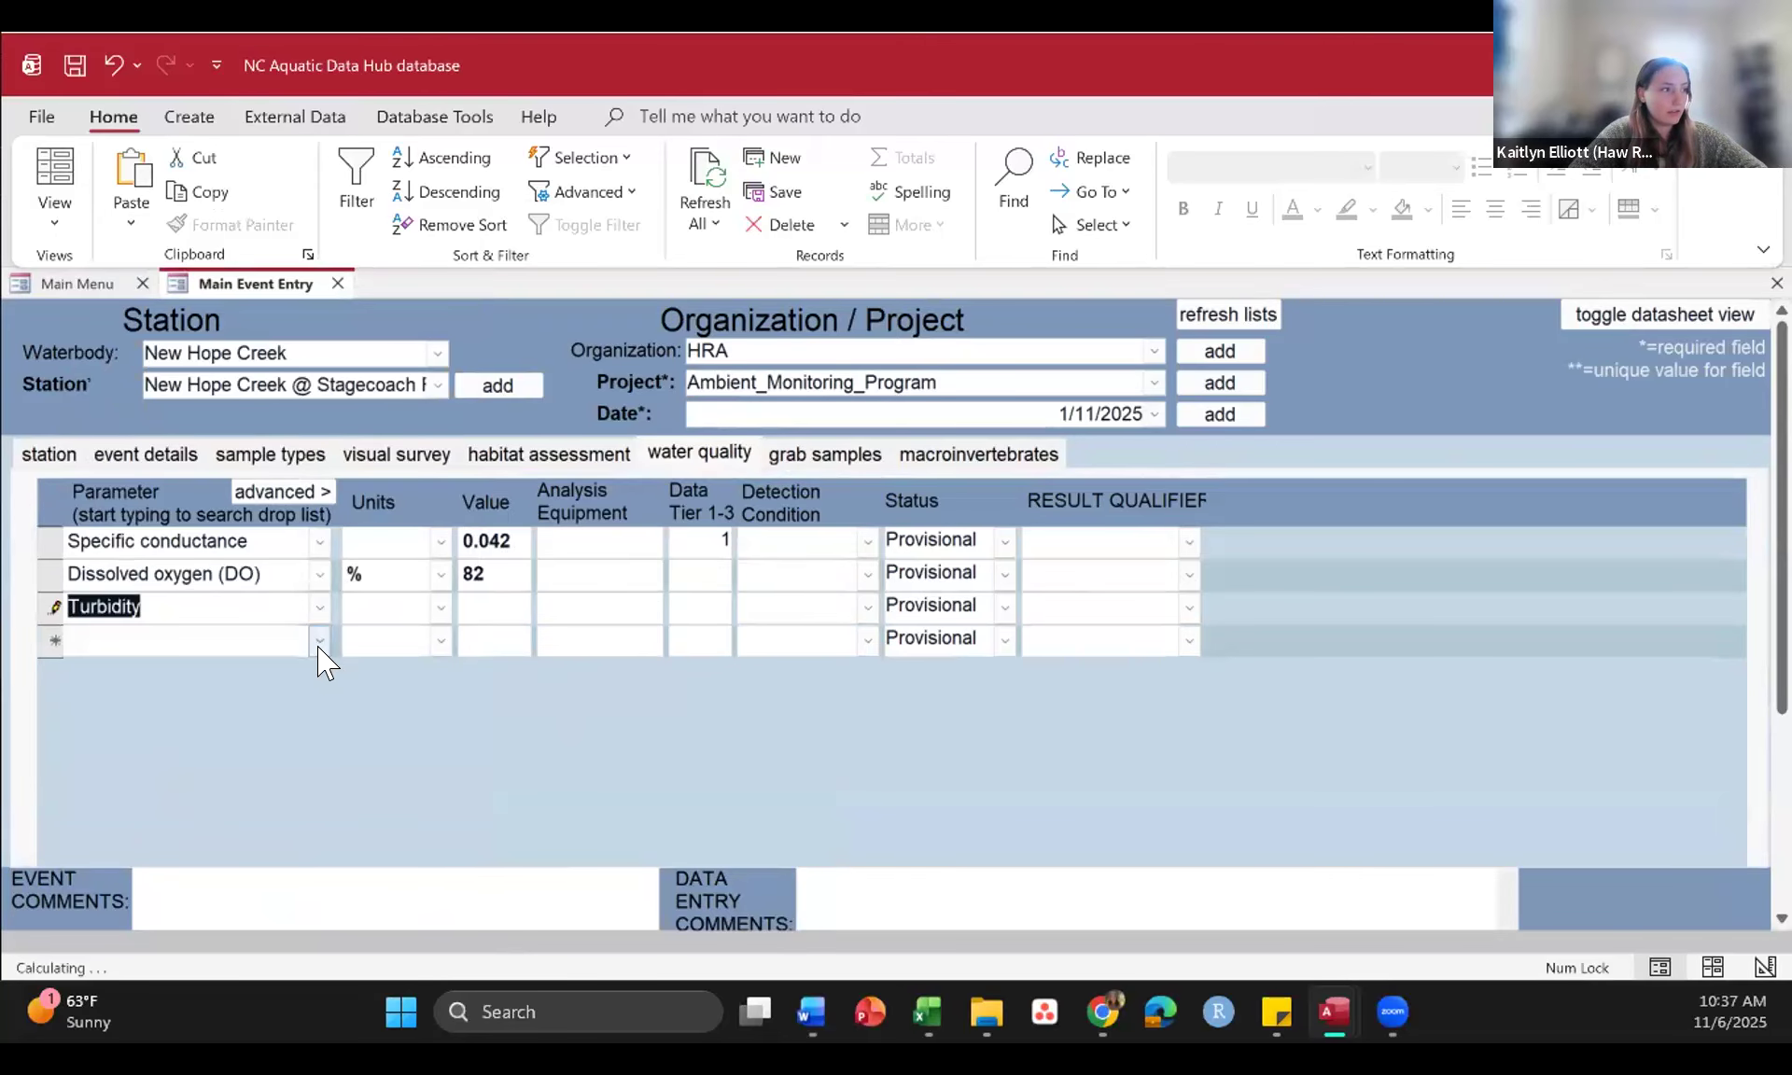
Step: Add a fourth water quality record with (3-Bromopropyl)benzene as its parameter and look through the other available parameters
click(320, 641)
scroll(320, 418, down, 1)
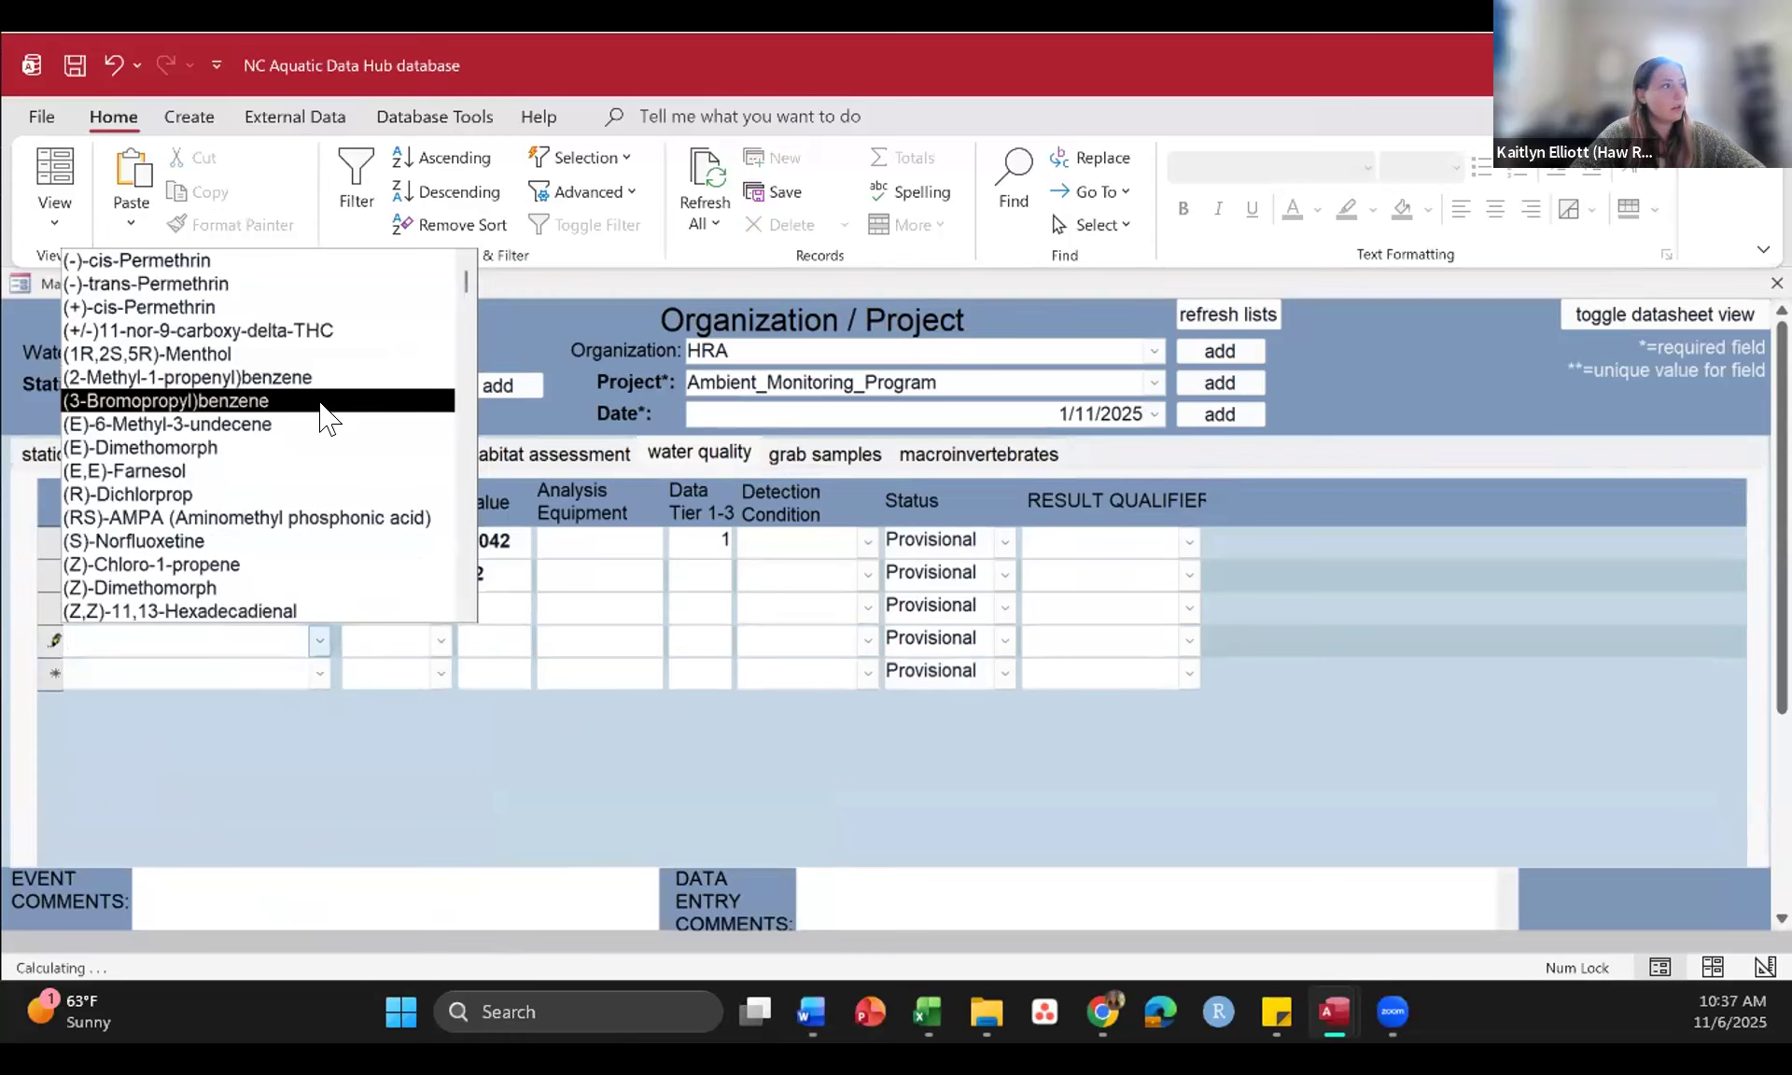
click(319, 402)
click(313, 642)
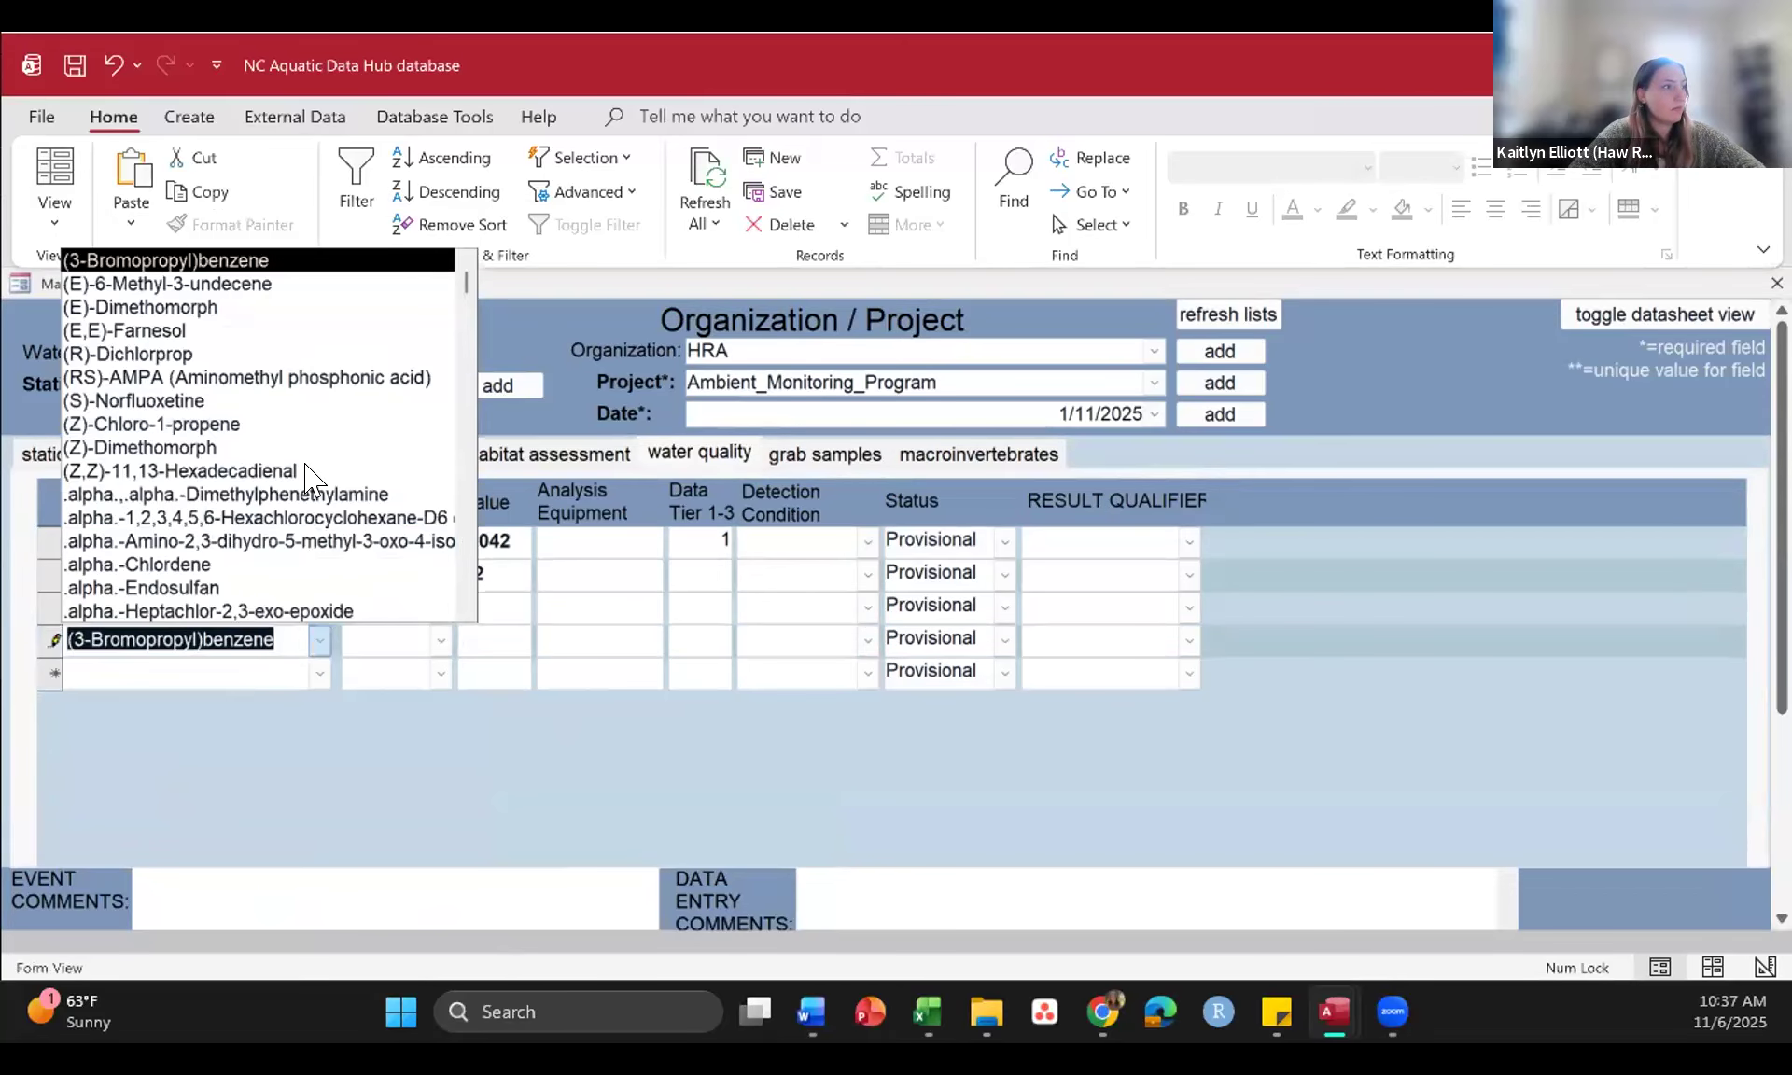
scroll(311, 476, down, 9)
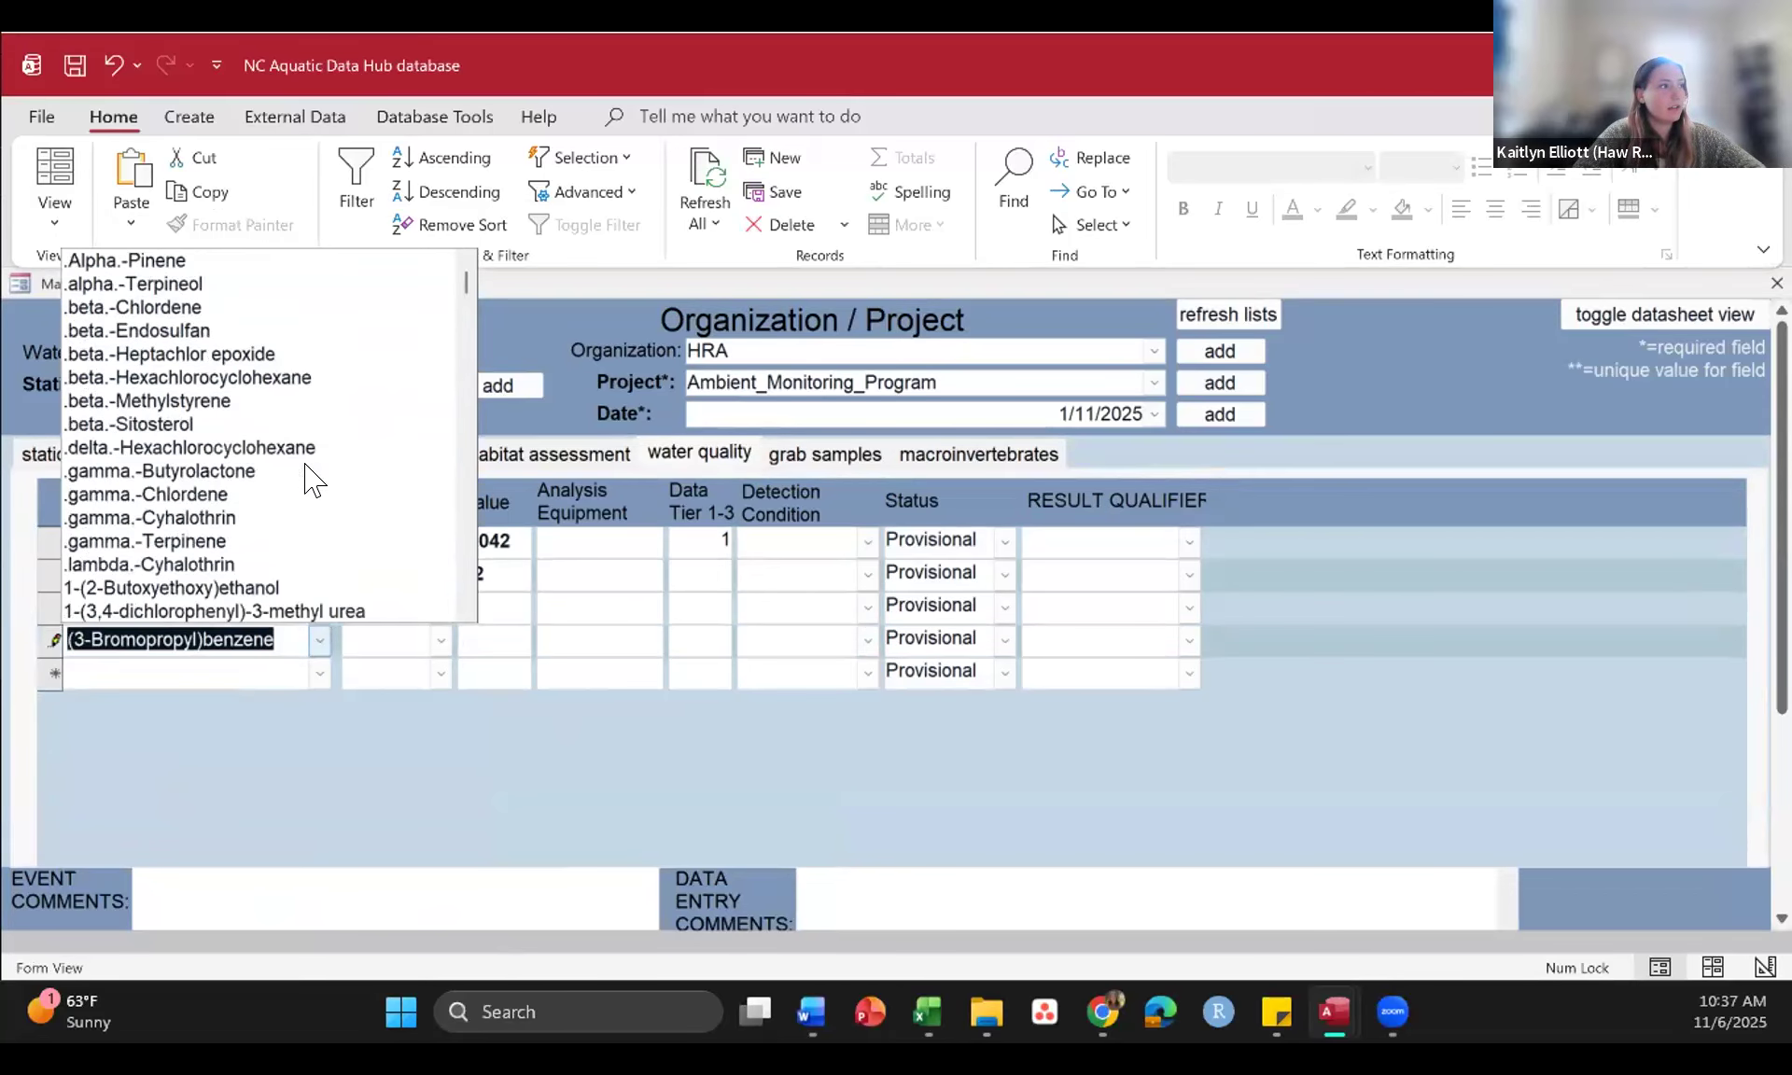
scroll(310, 476, down, 12)
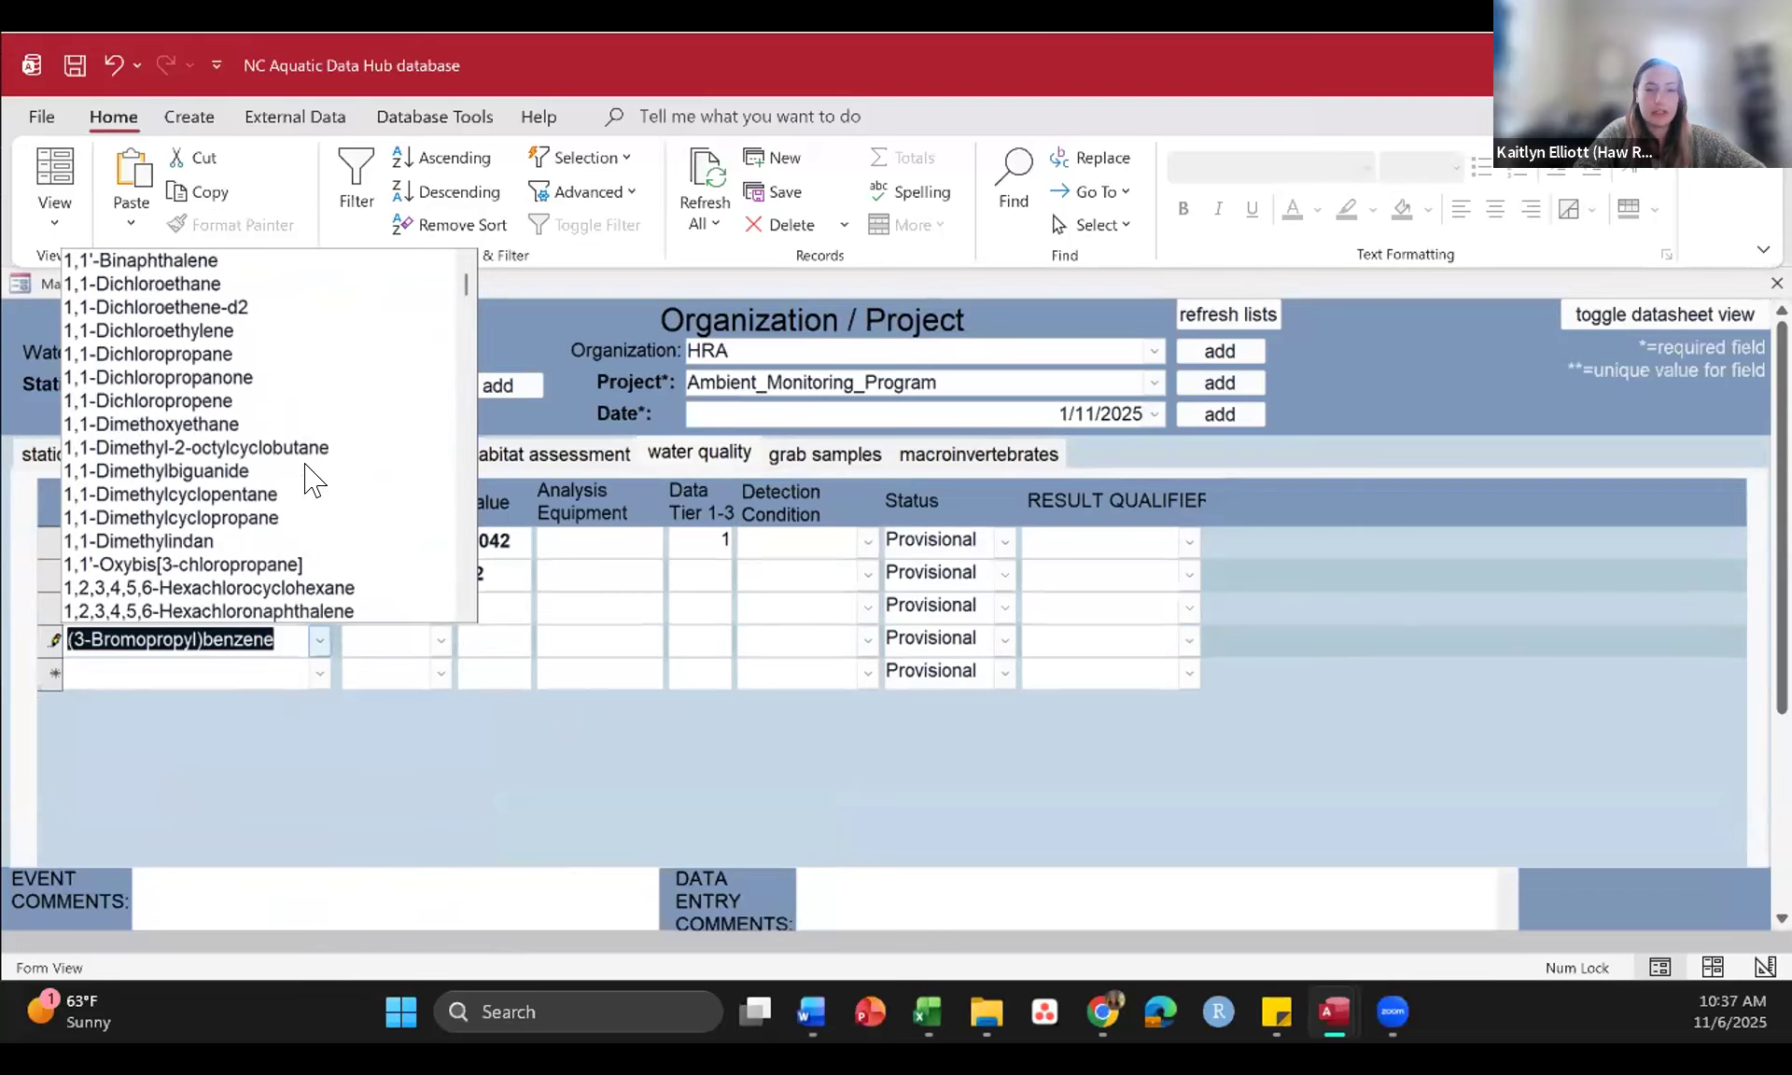
scroll(311, 476, down, 12)
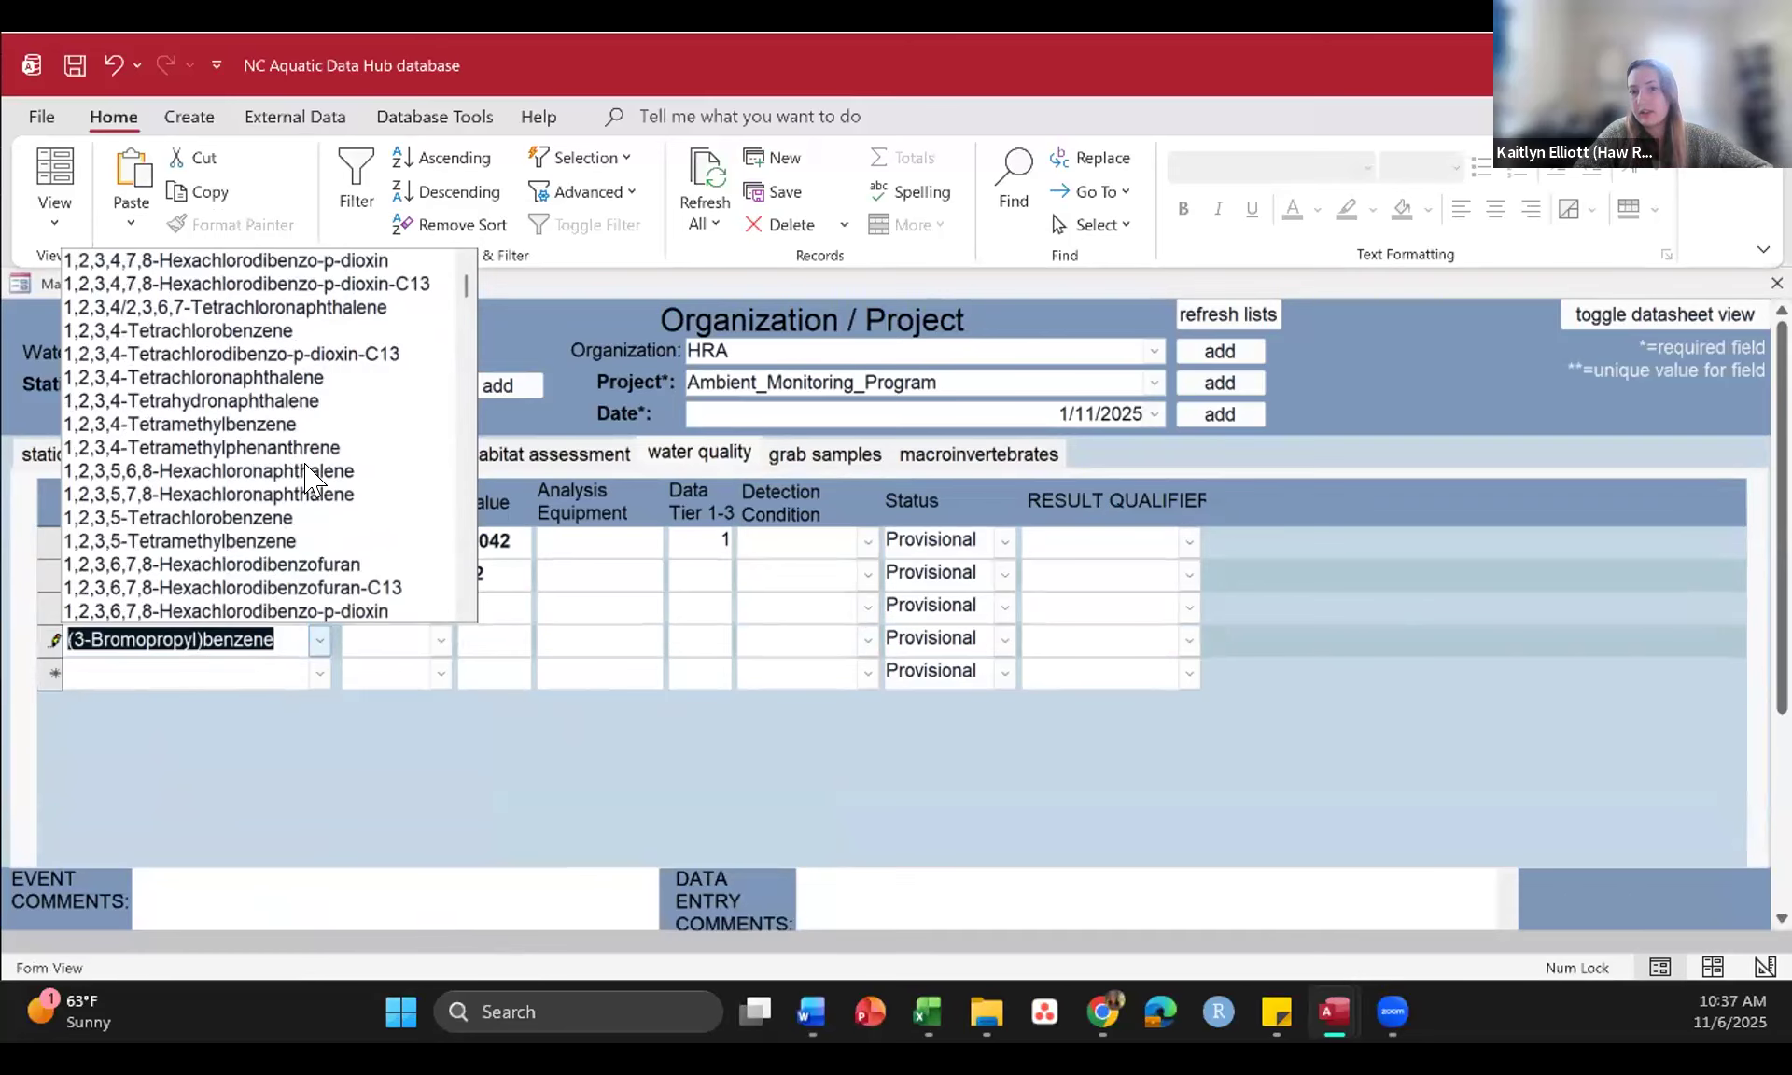
scroll(311, 476, down, 8)
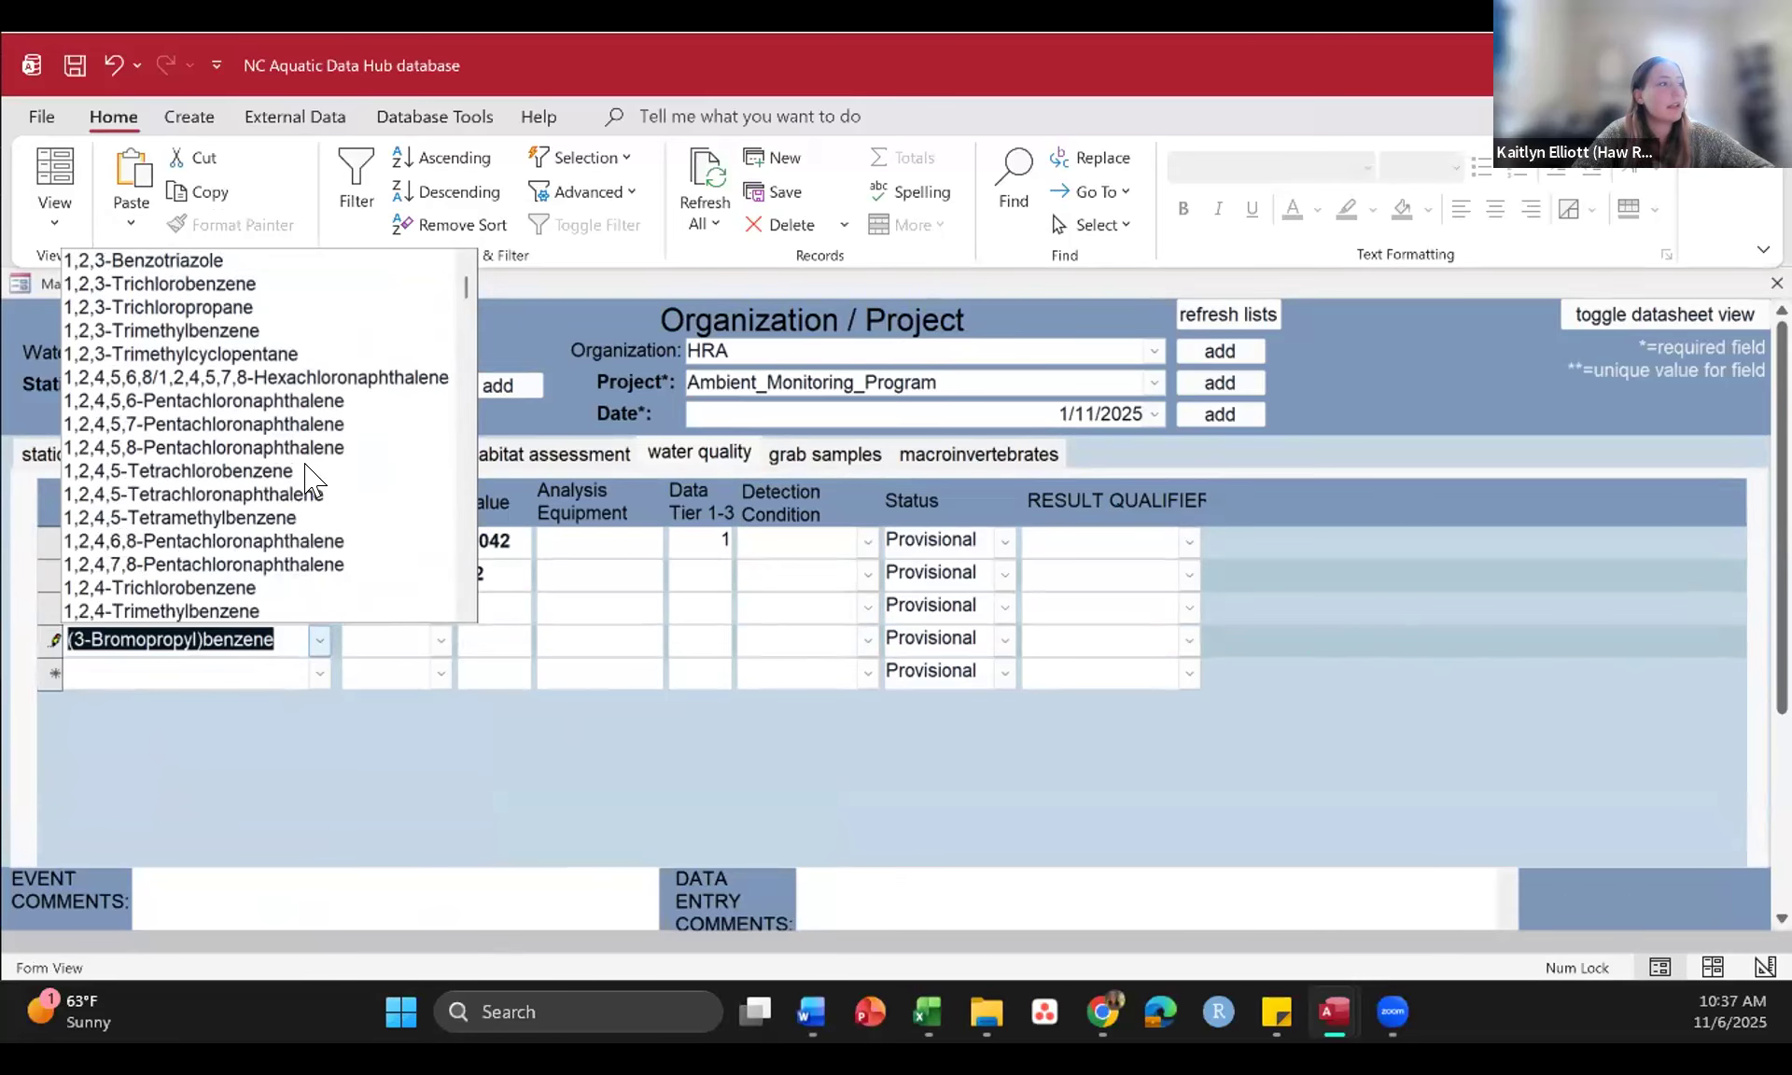
click(1335, 779)
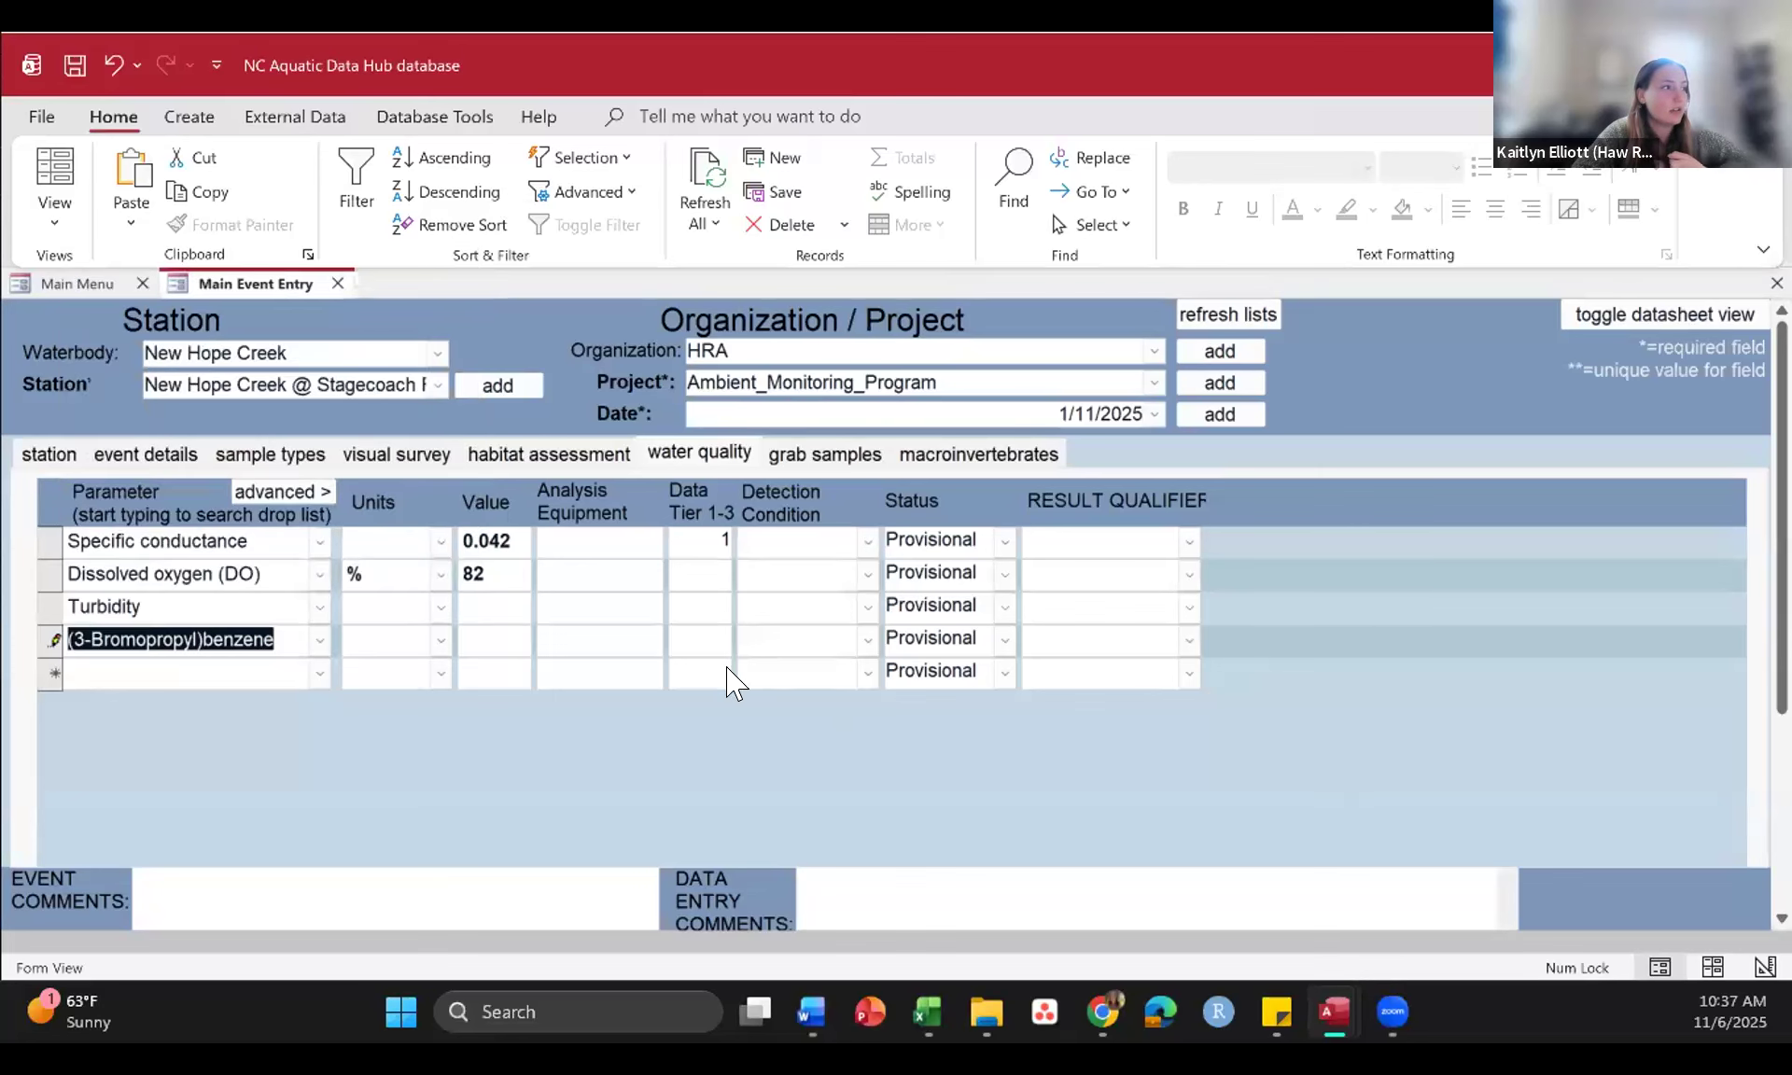
Step: Save the sampling event, then close and reopen the event entry form
click(69, 67)
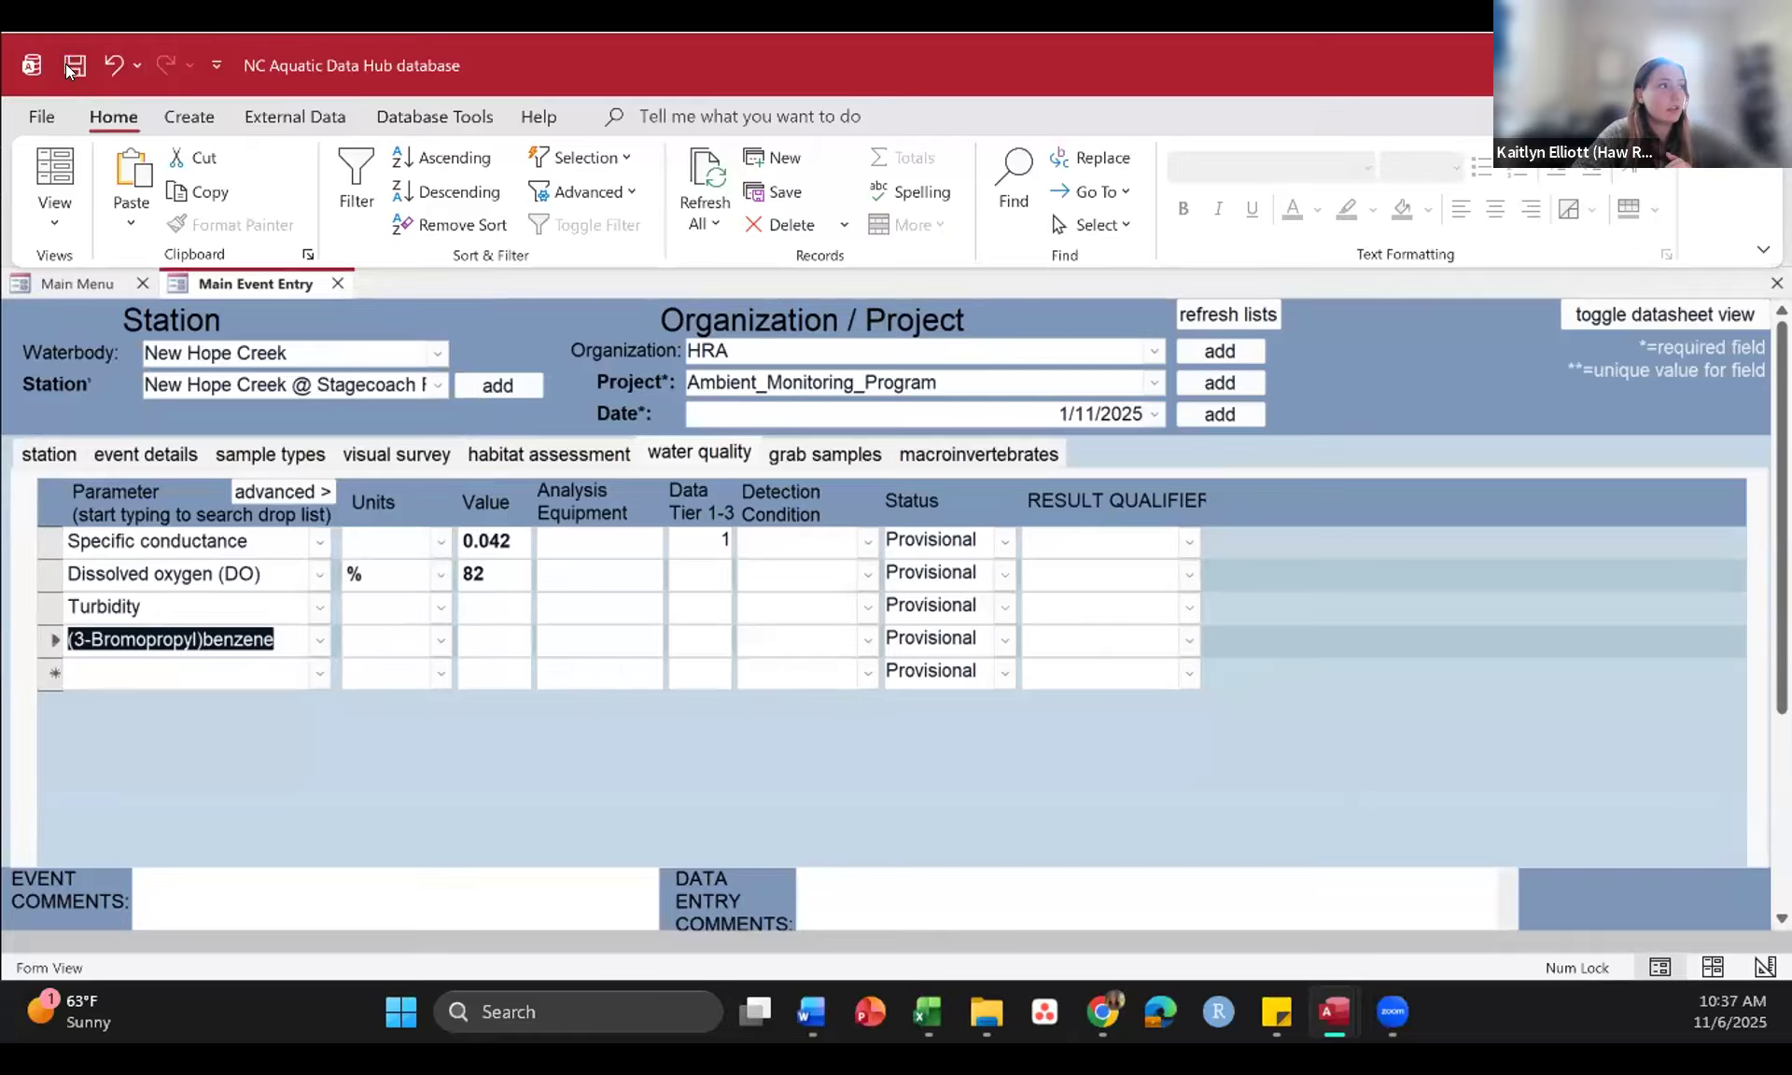
click(337, 283)
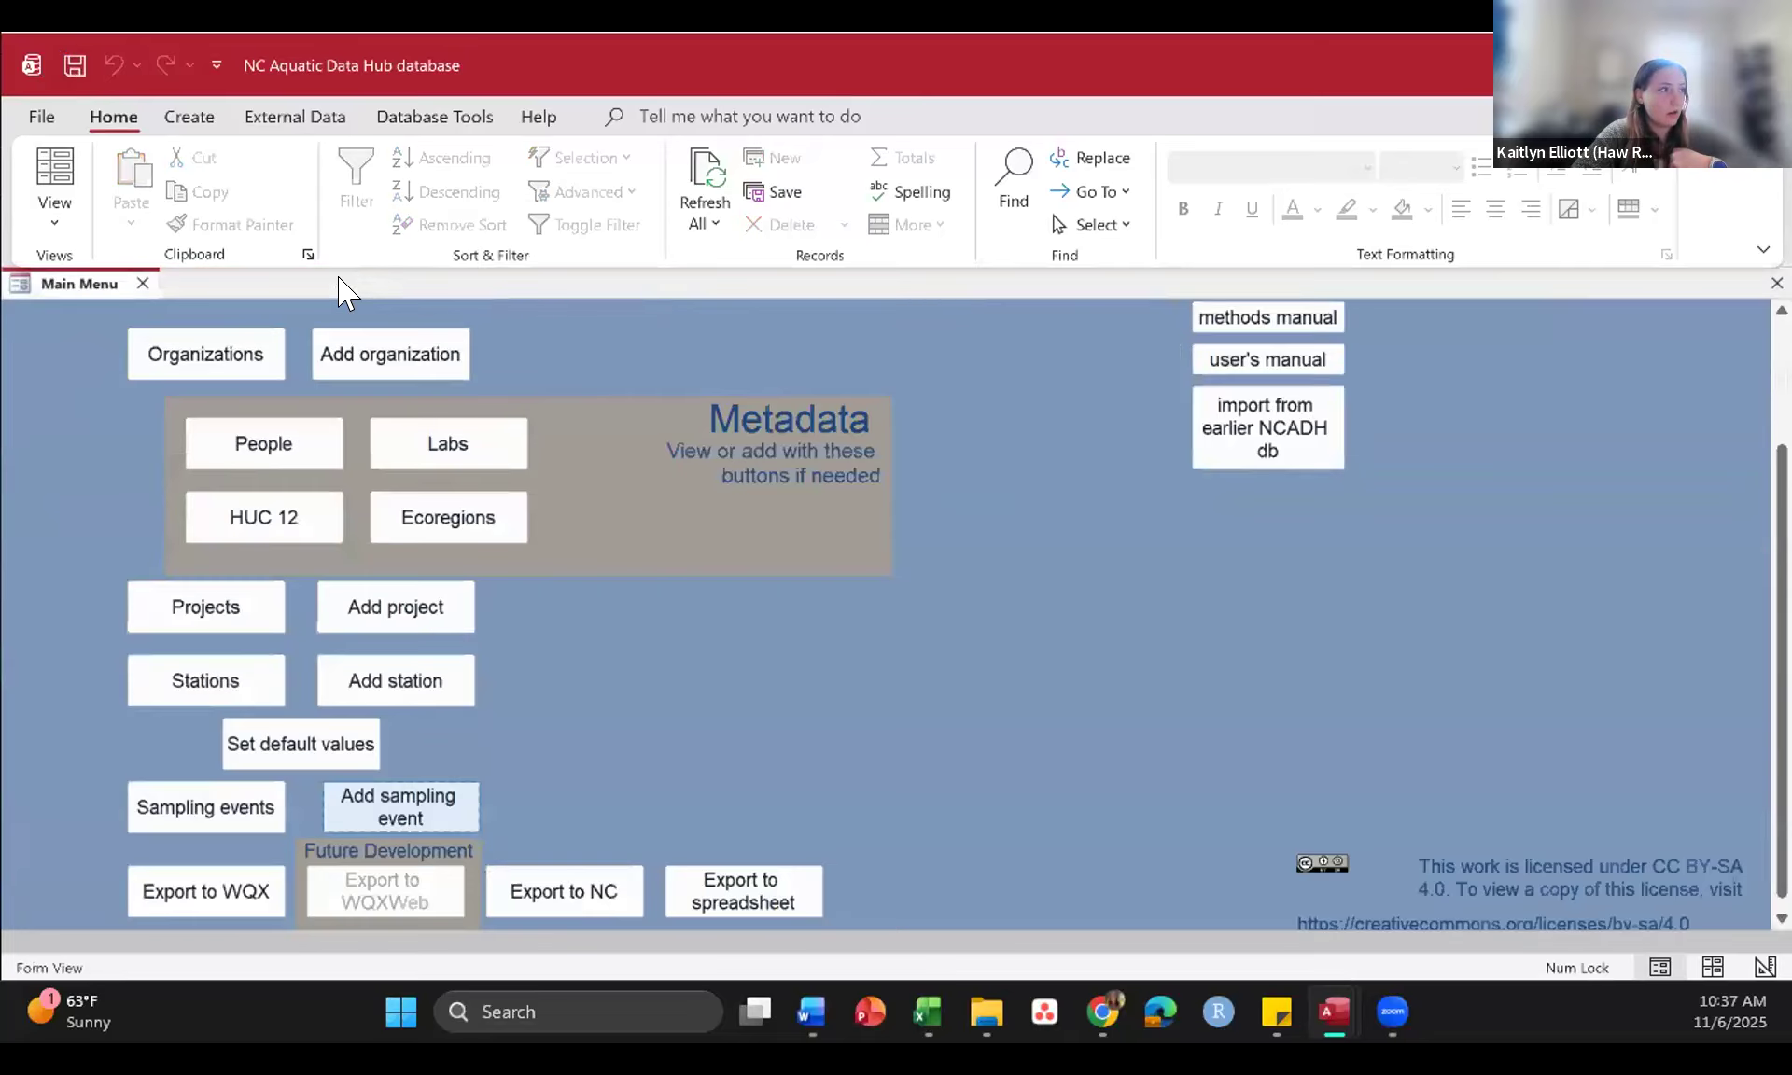
click(435, 814)
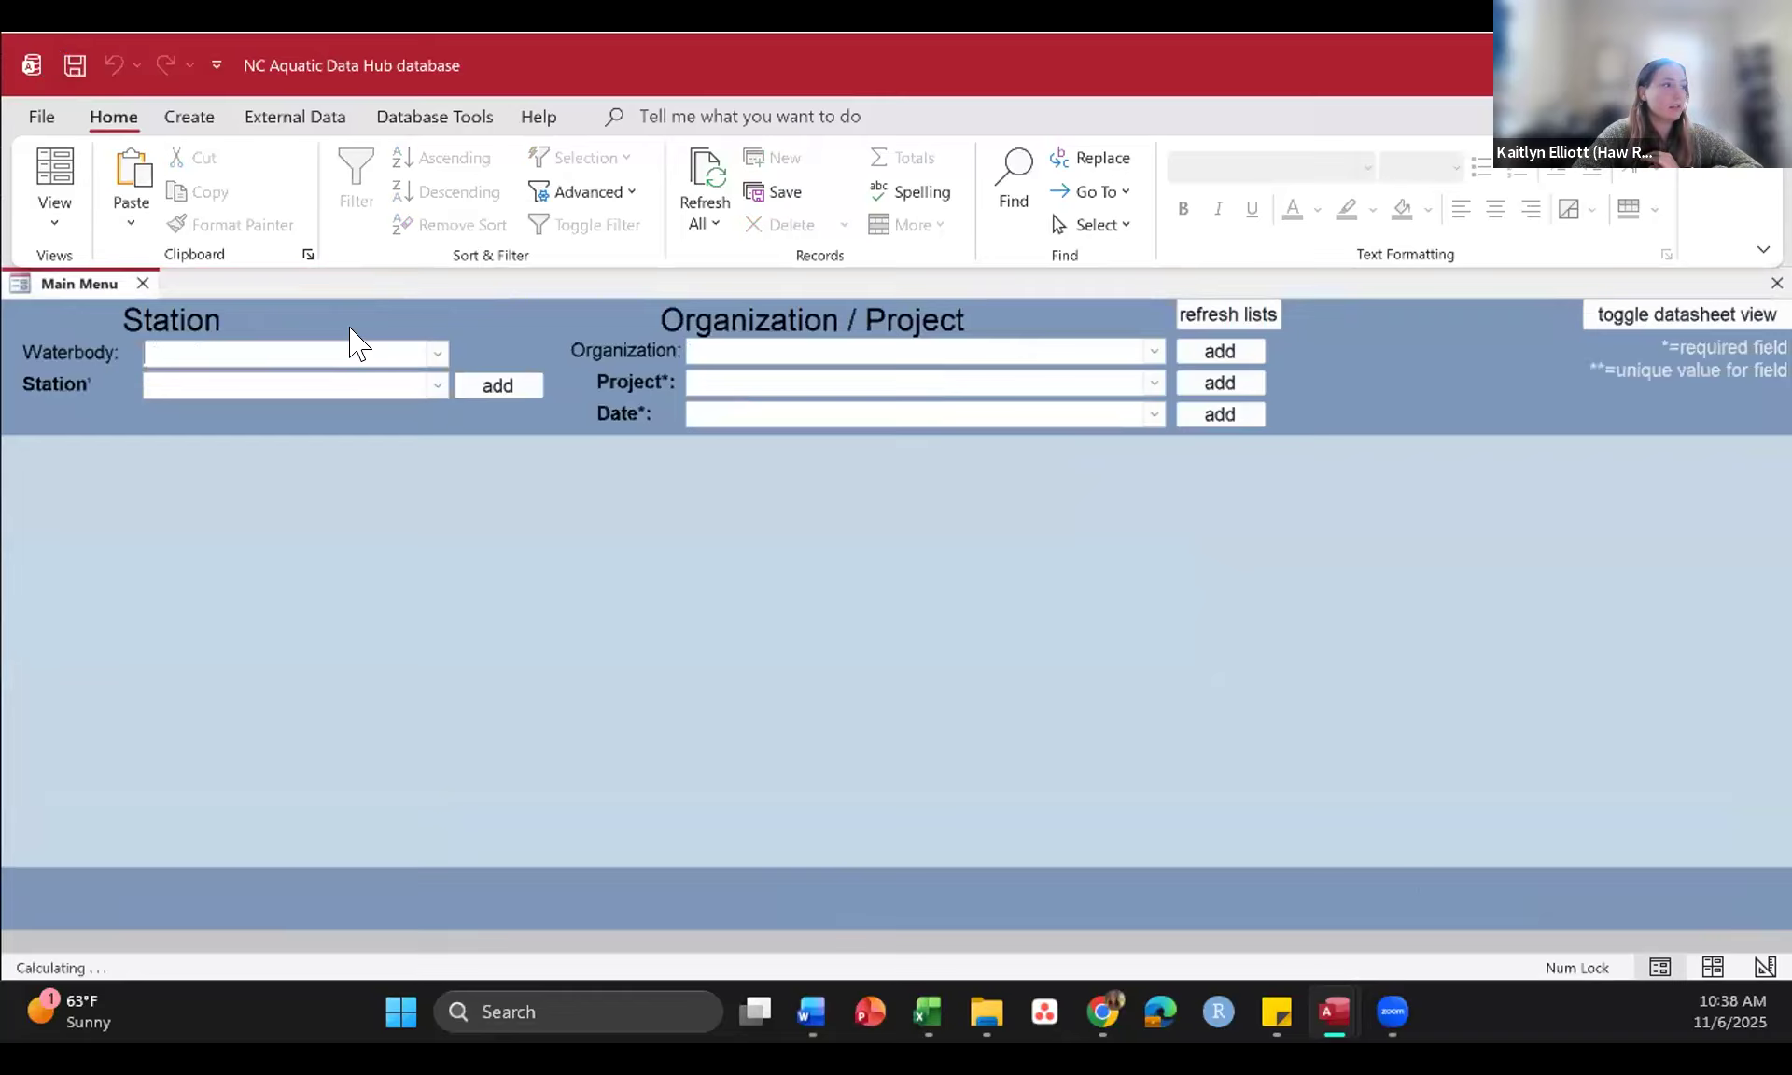
Step: Choose the New Hope Creek waterbody and its New Hope Creek @ Stagecoach station for the event
click(435, 353)
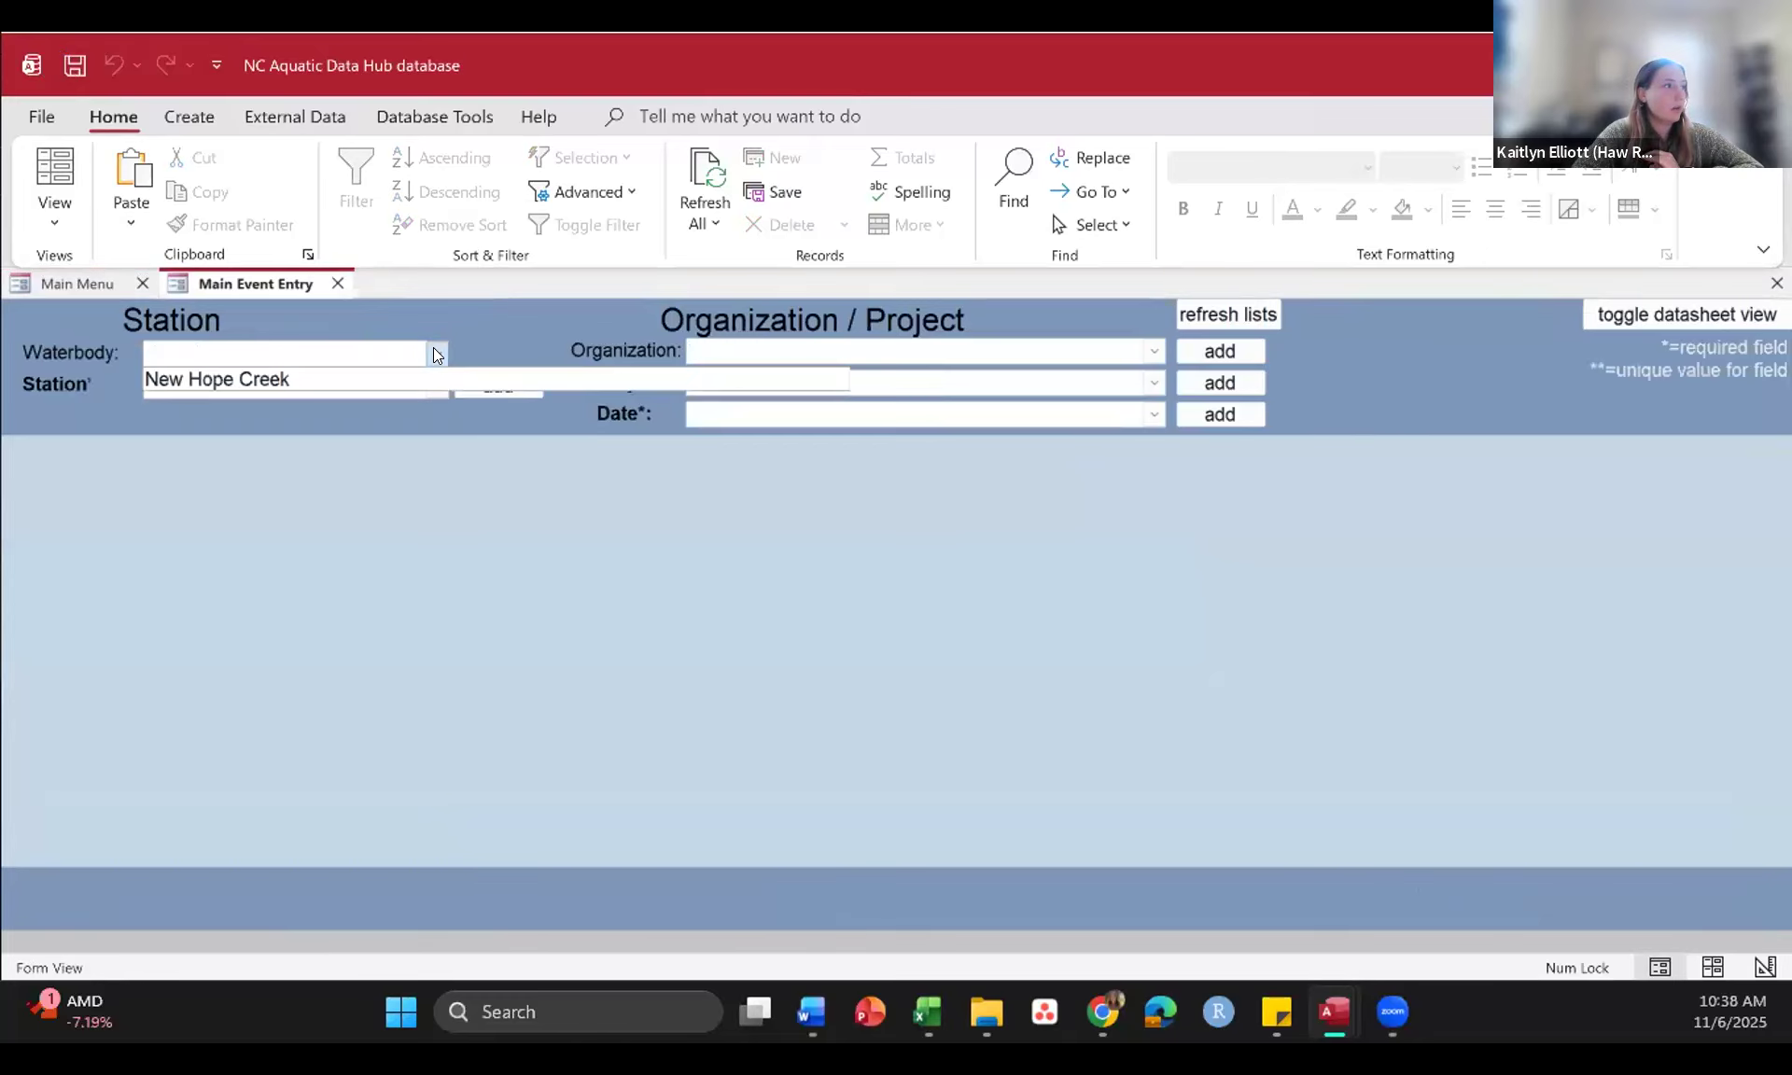
click(425, 374)
click(437, 385)
click(439, 411)
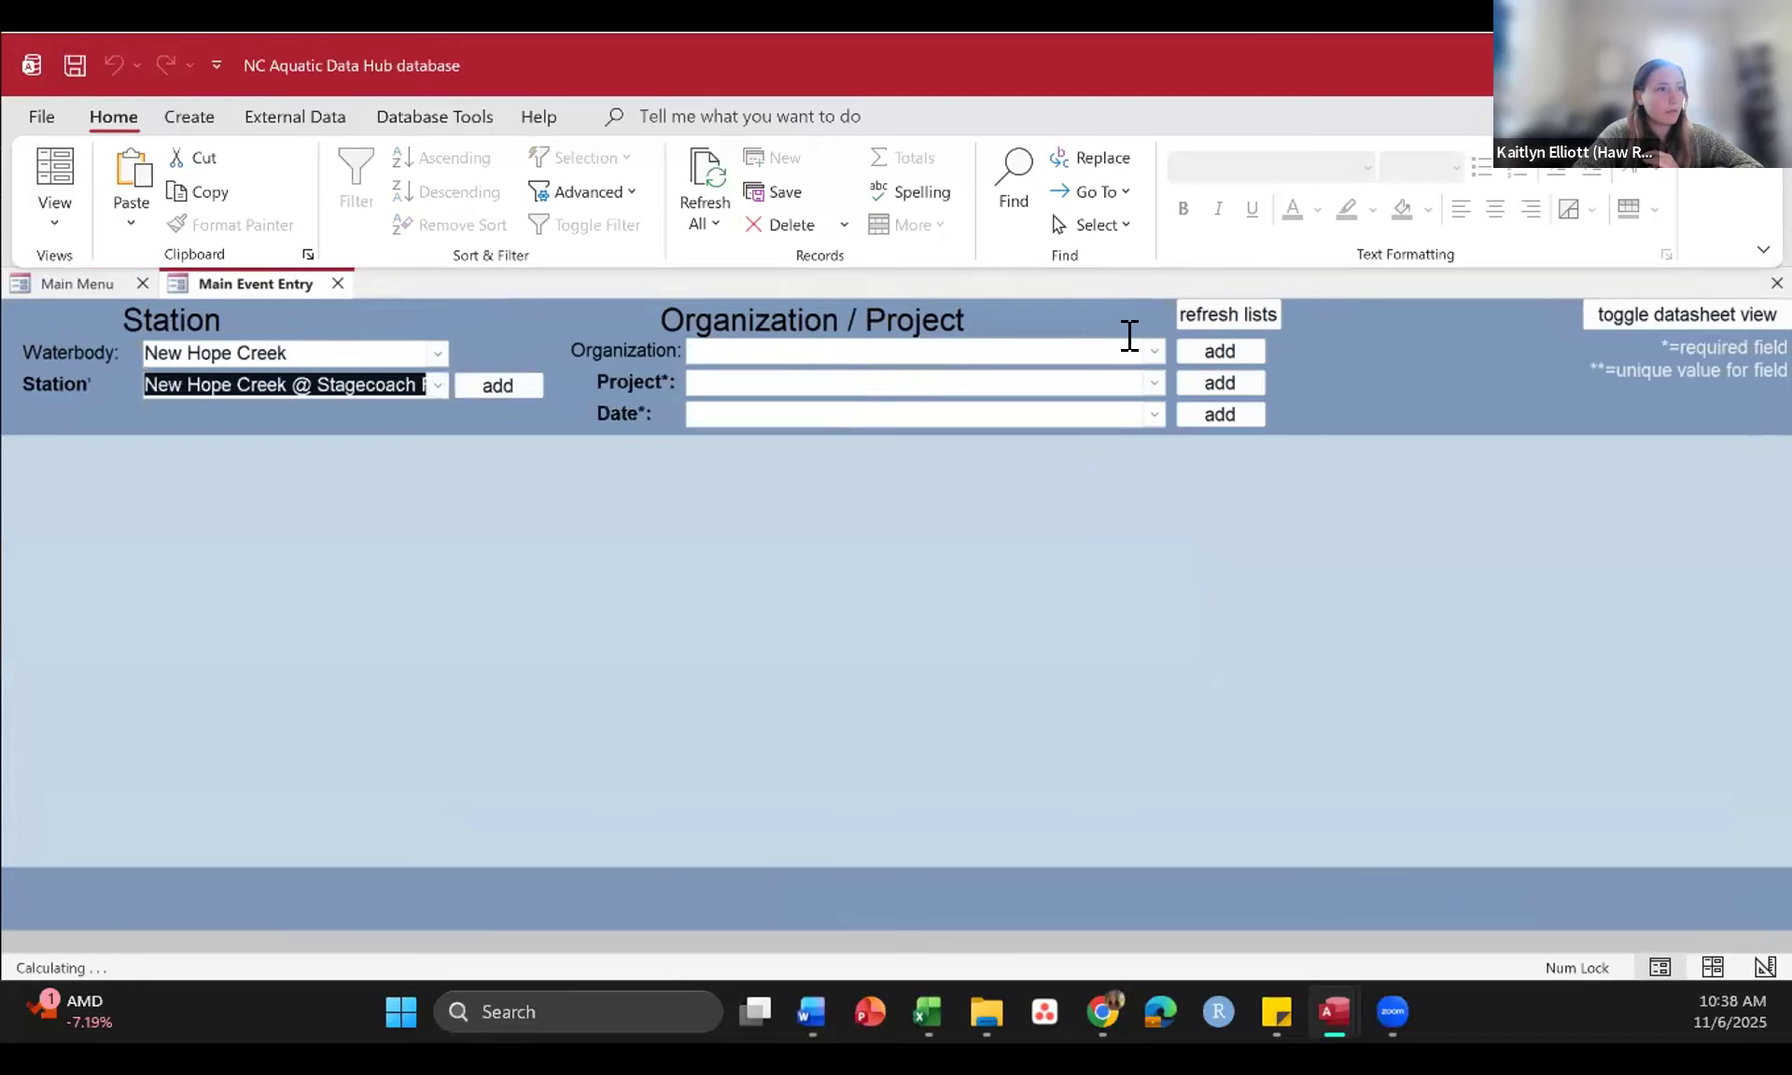
Step: Load the existing event by choosing organization HRA, project Ambient_Monitoring_Program and date 1/11/2025
click(1154, 353)
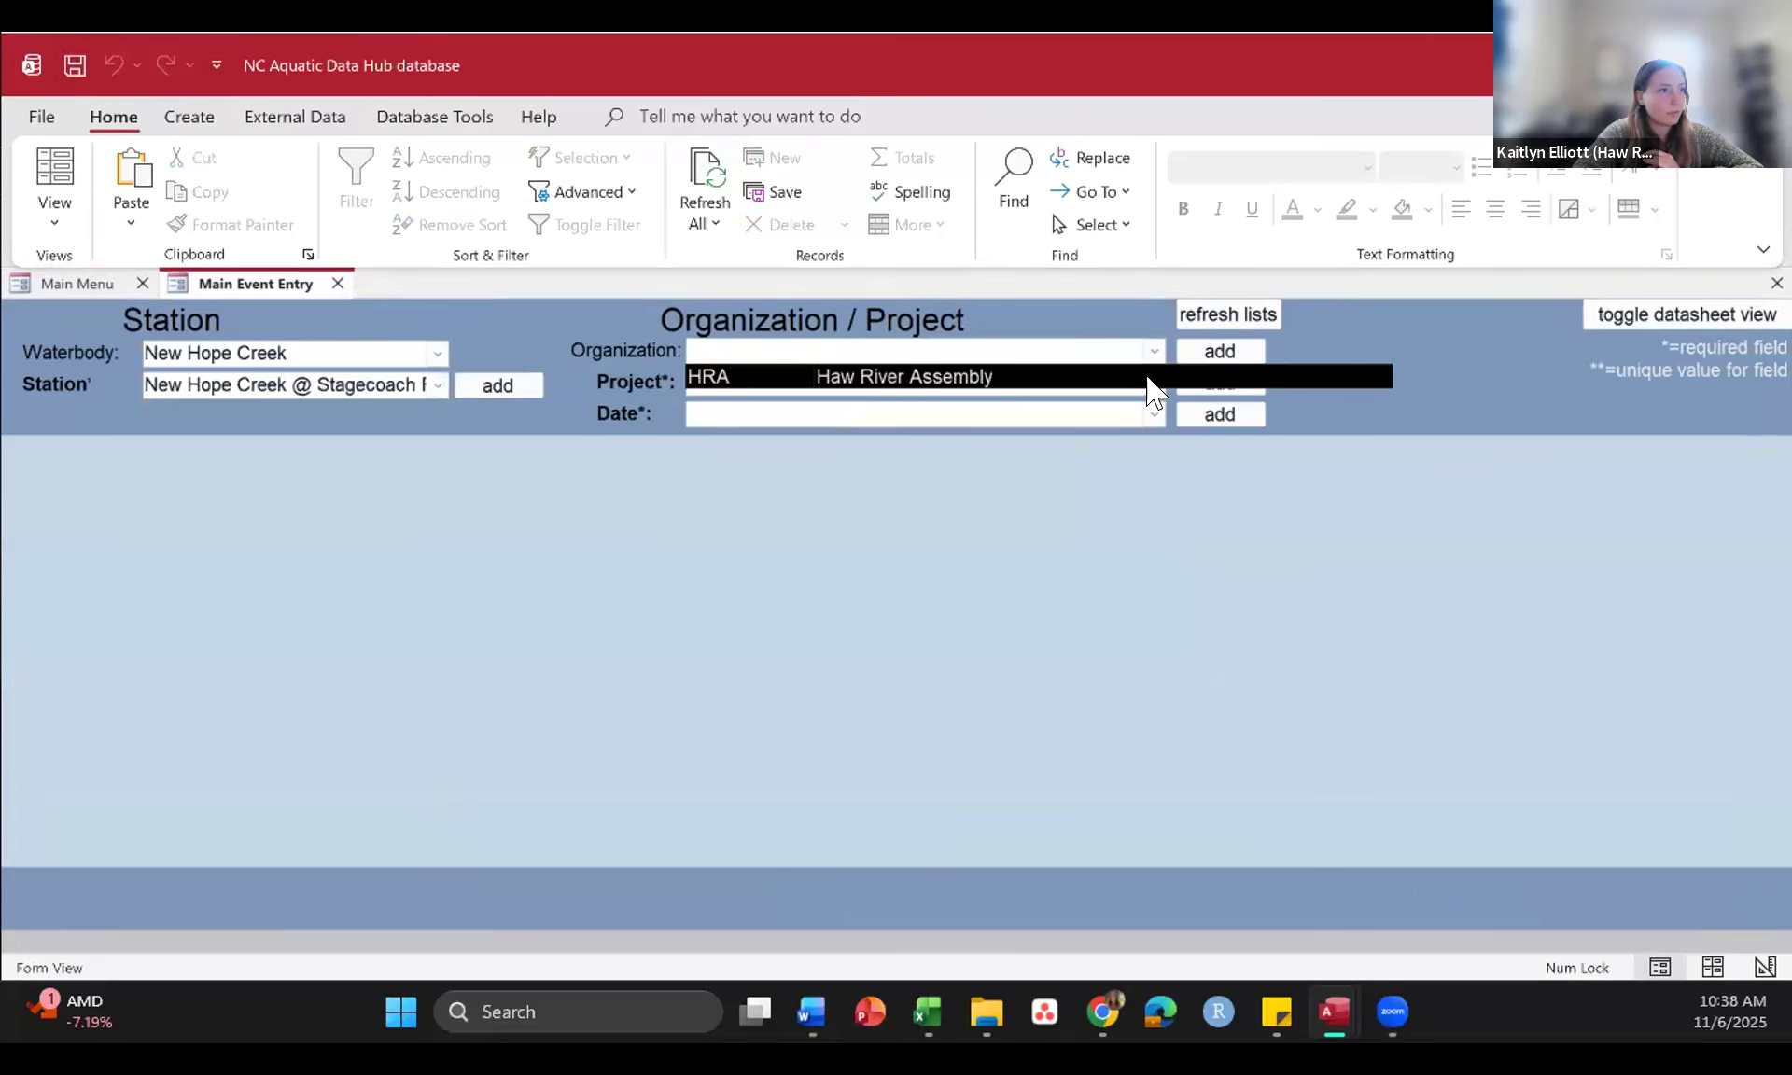
click(1151, 376)
click(1154, 381)
click(1118, 400)
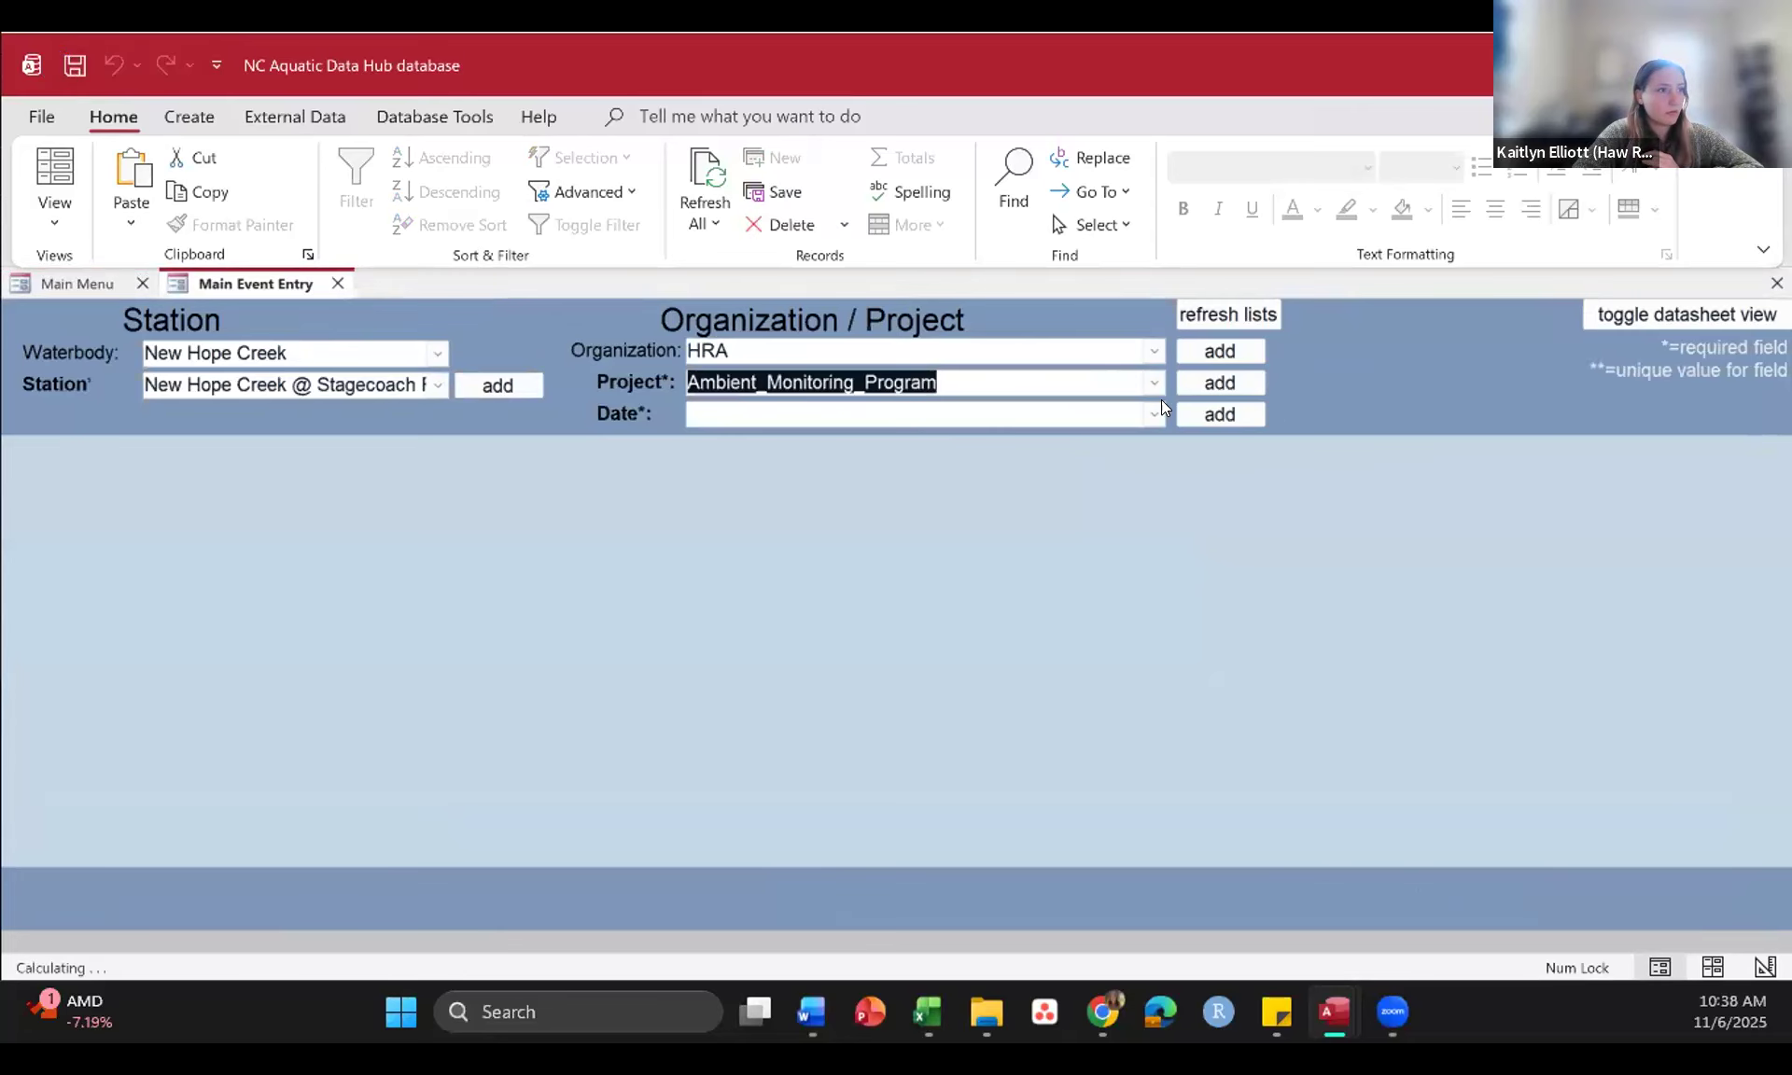
click(1156, 415)
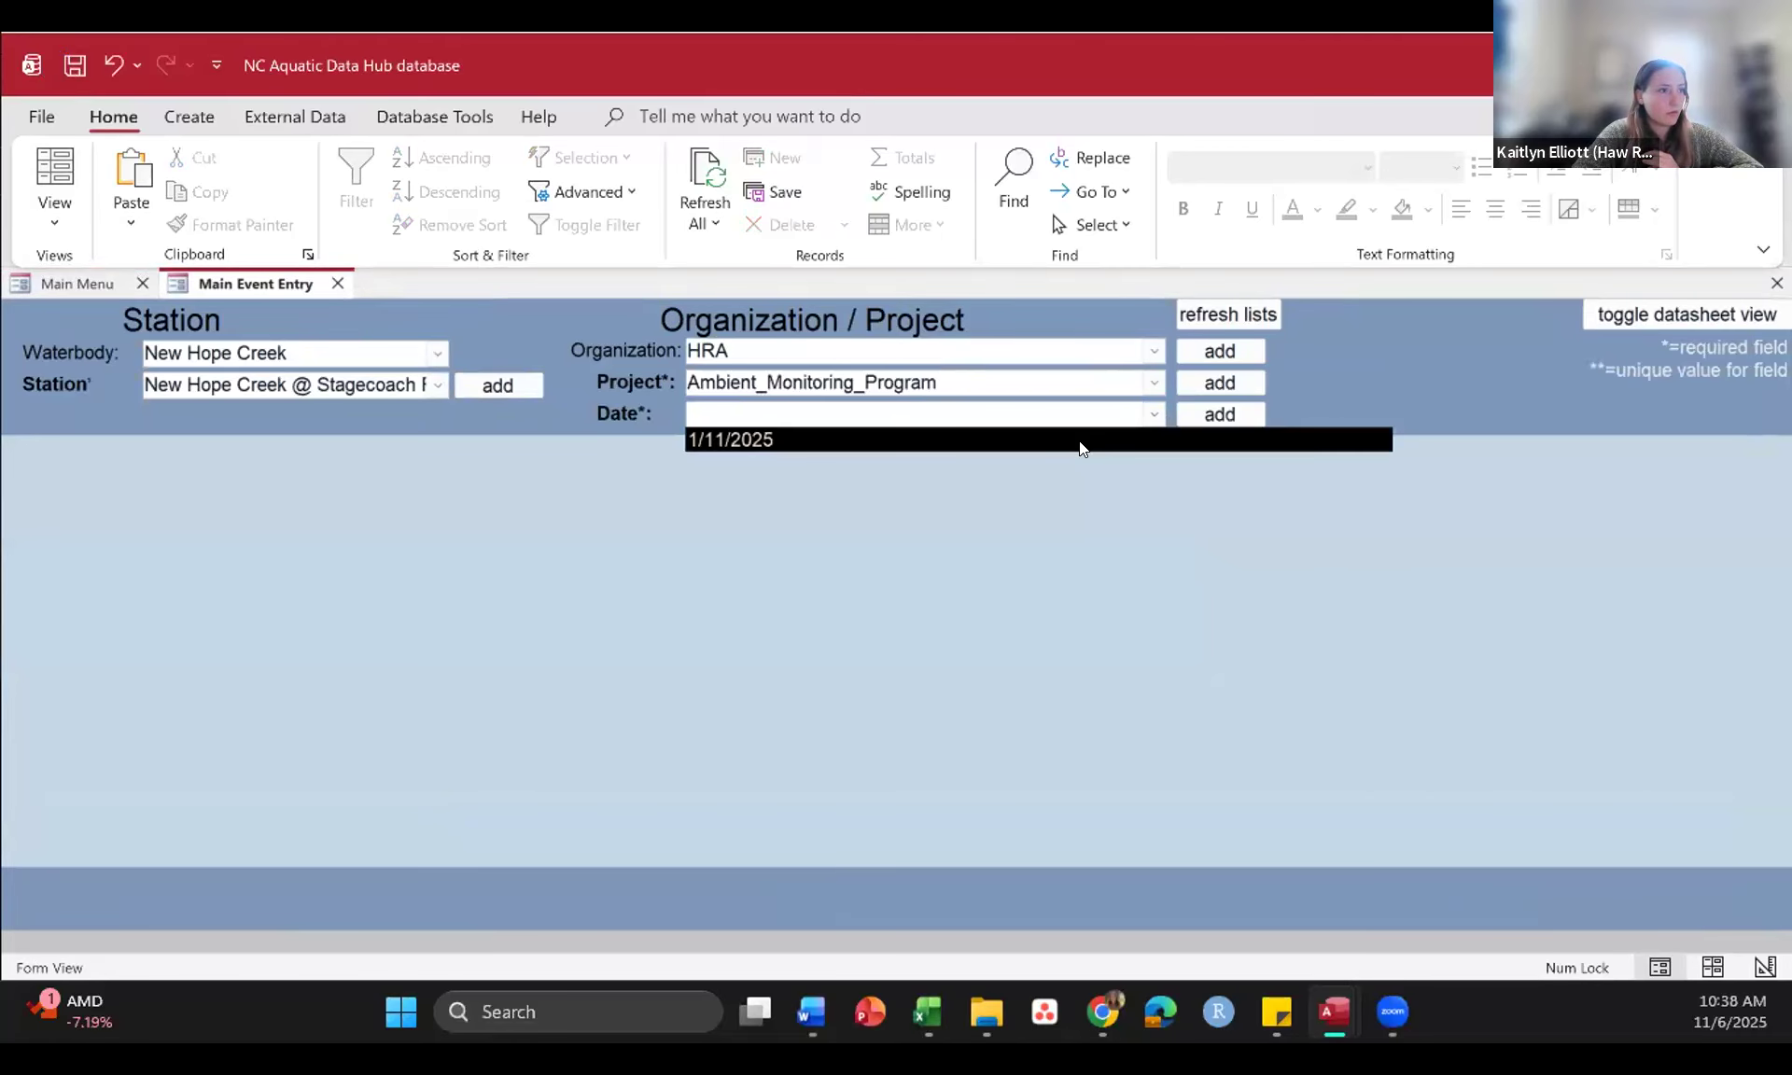
click(1079, 440)
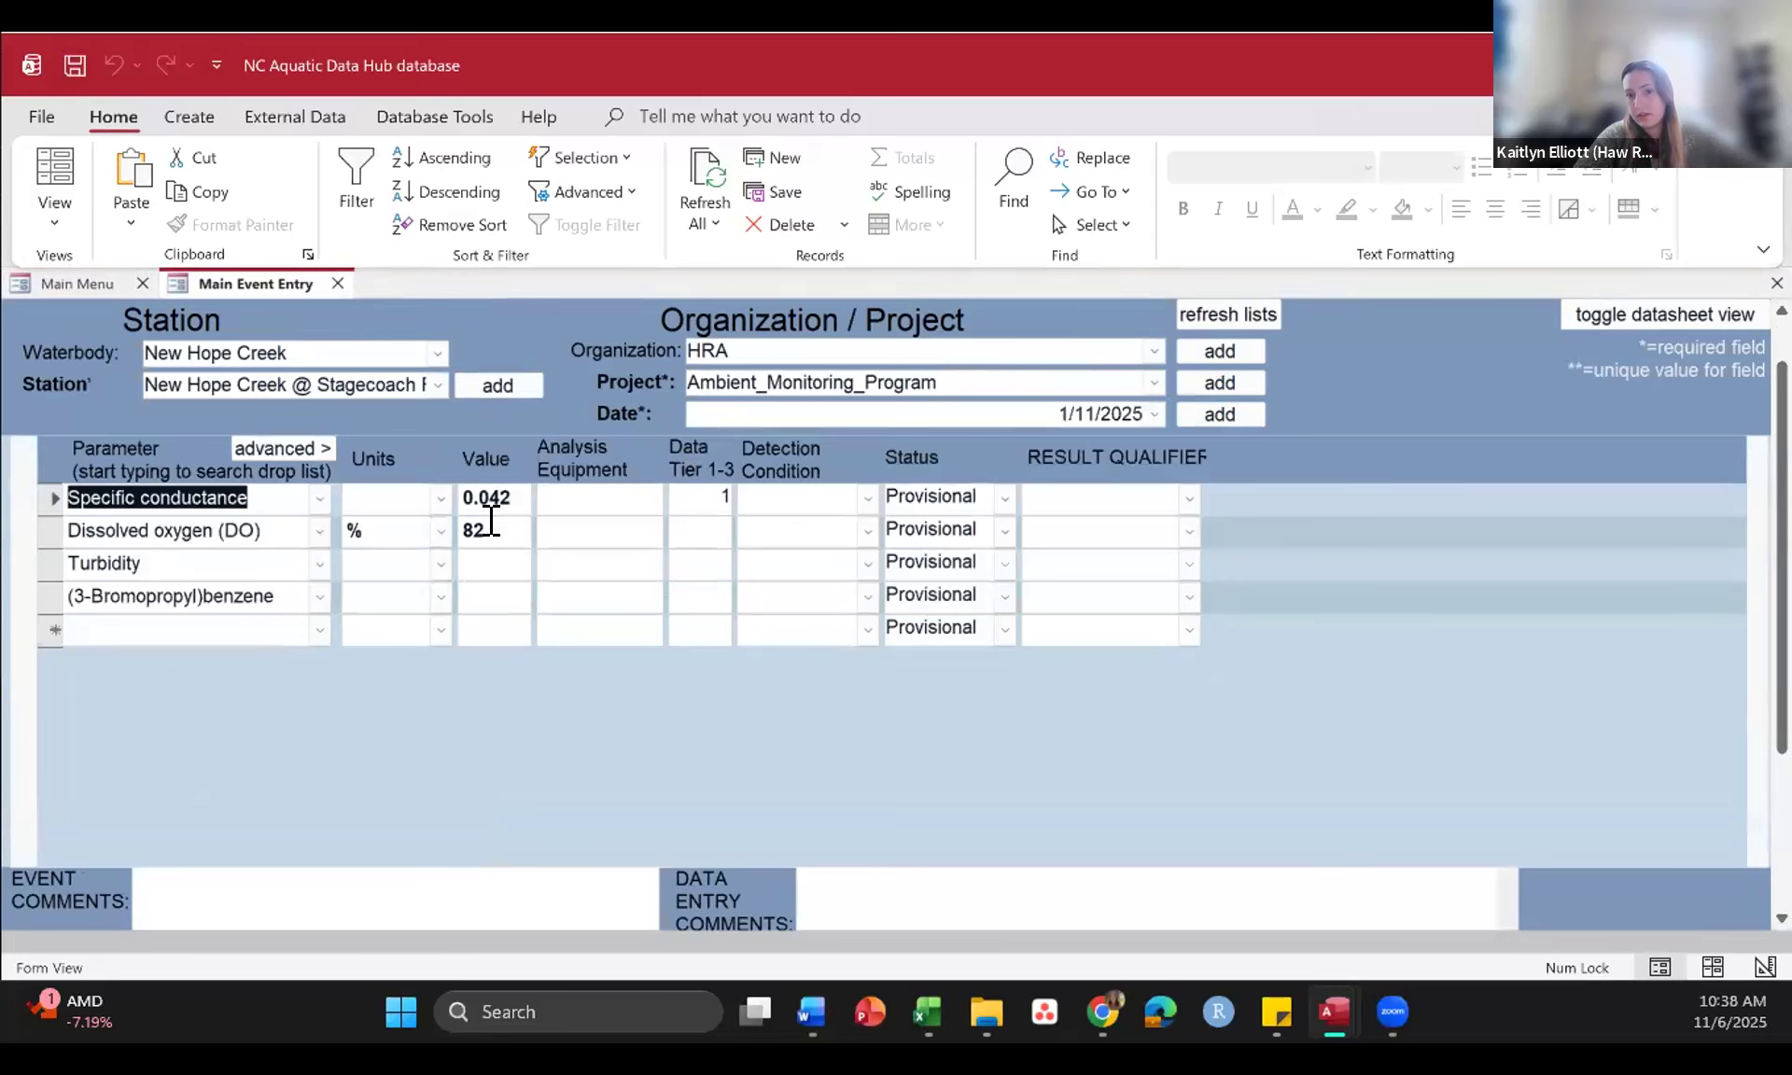
Step: Set the dissolved oxygen record's Value to 83, save the change and return to the Main Menu
click(491, 523)
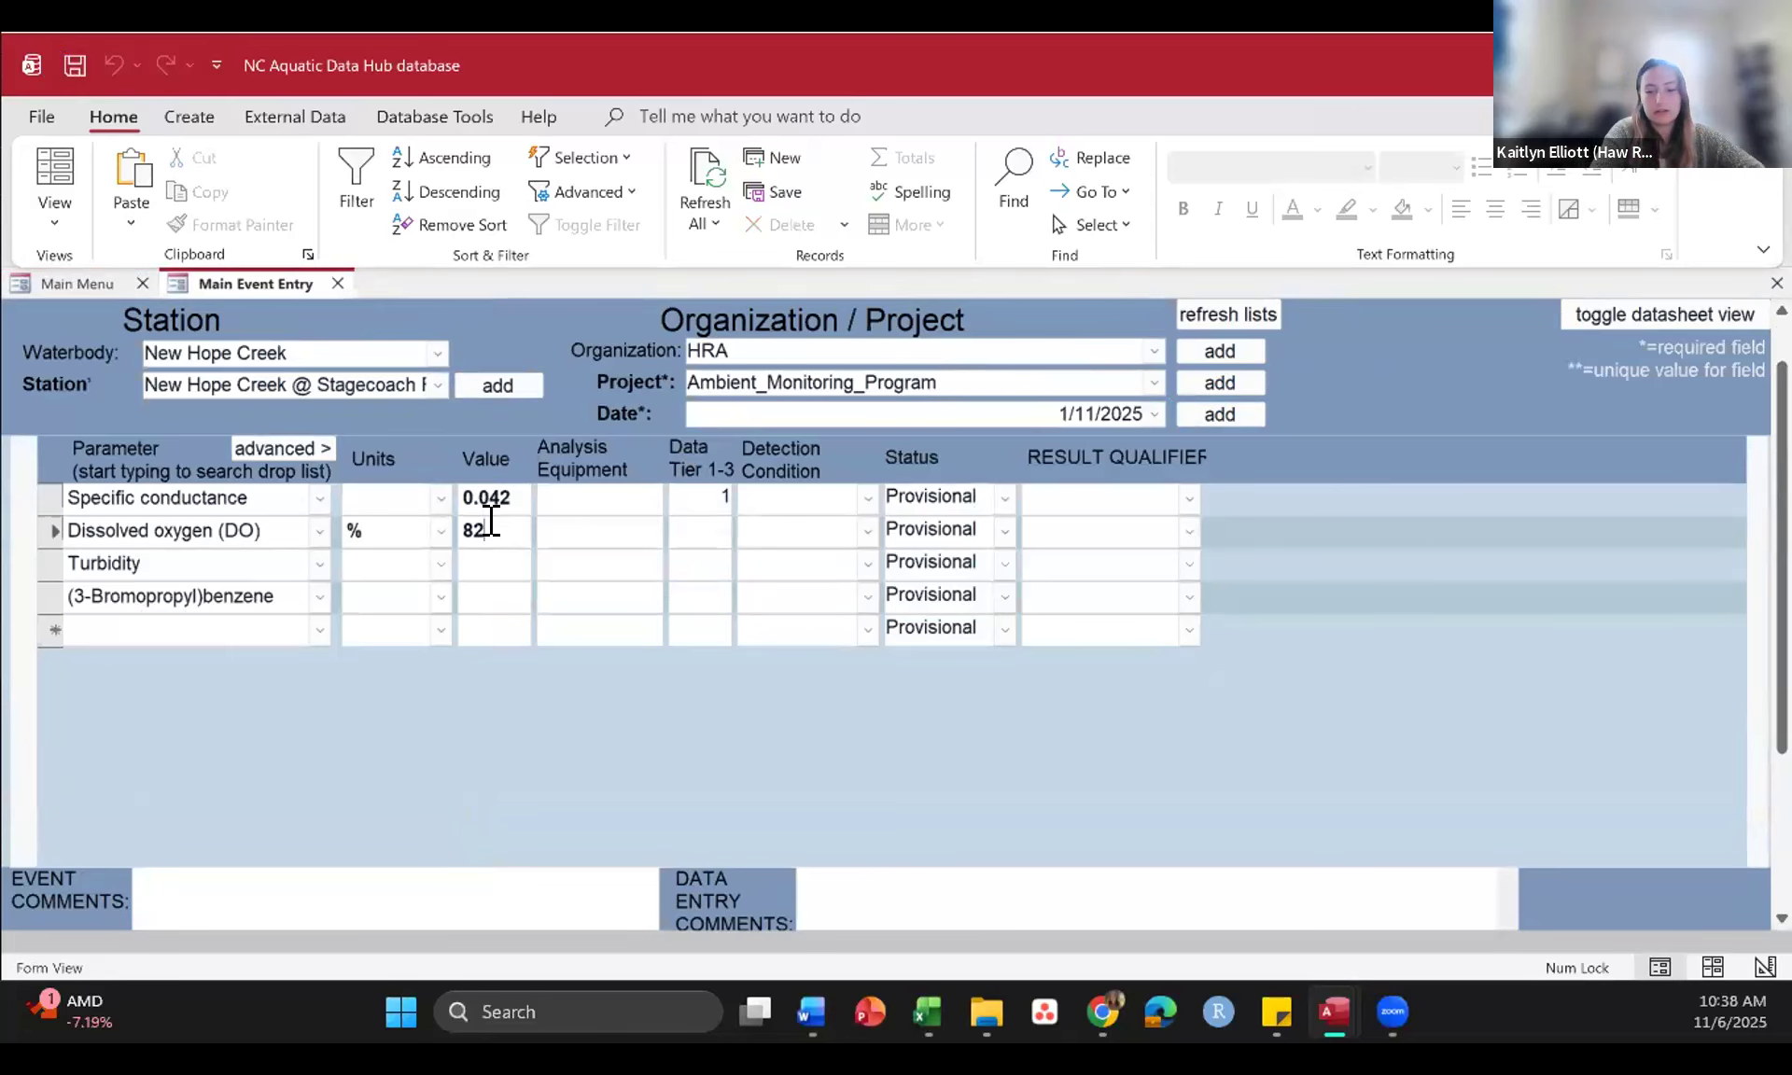
key(BackSpace)
text(3)
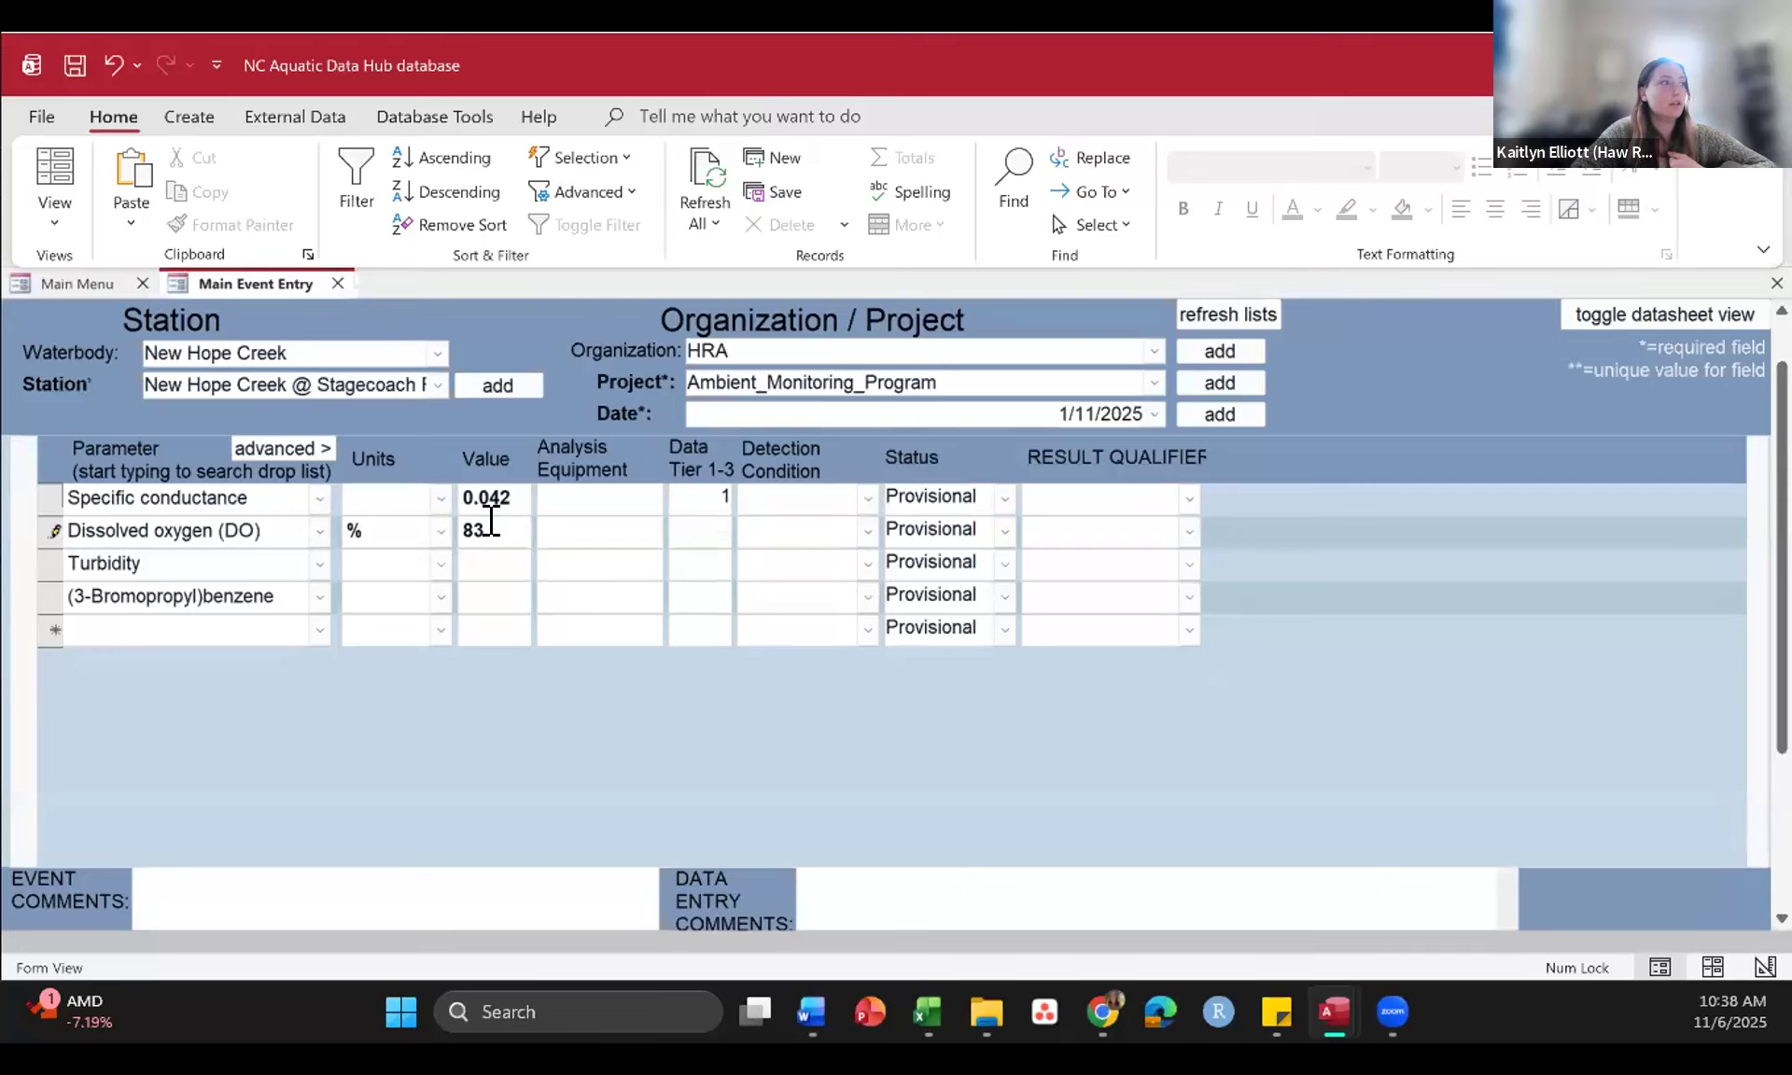
click(73, 68)
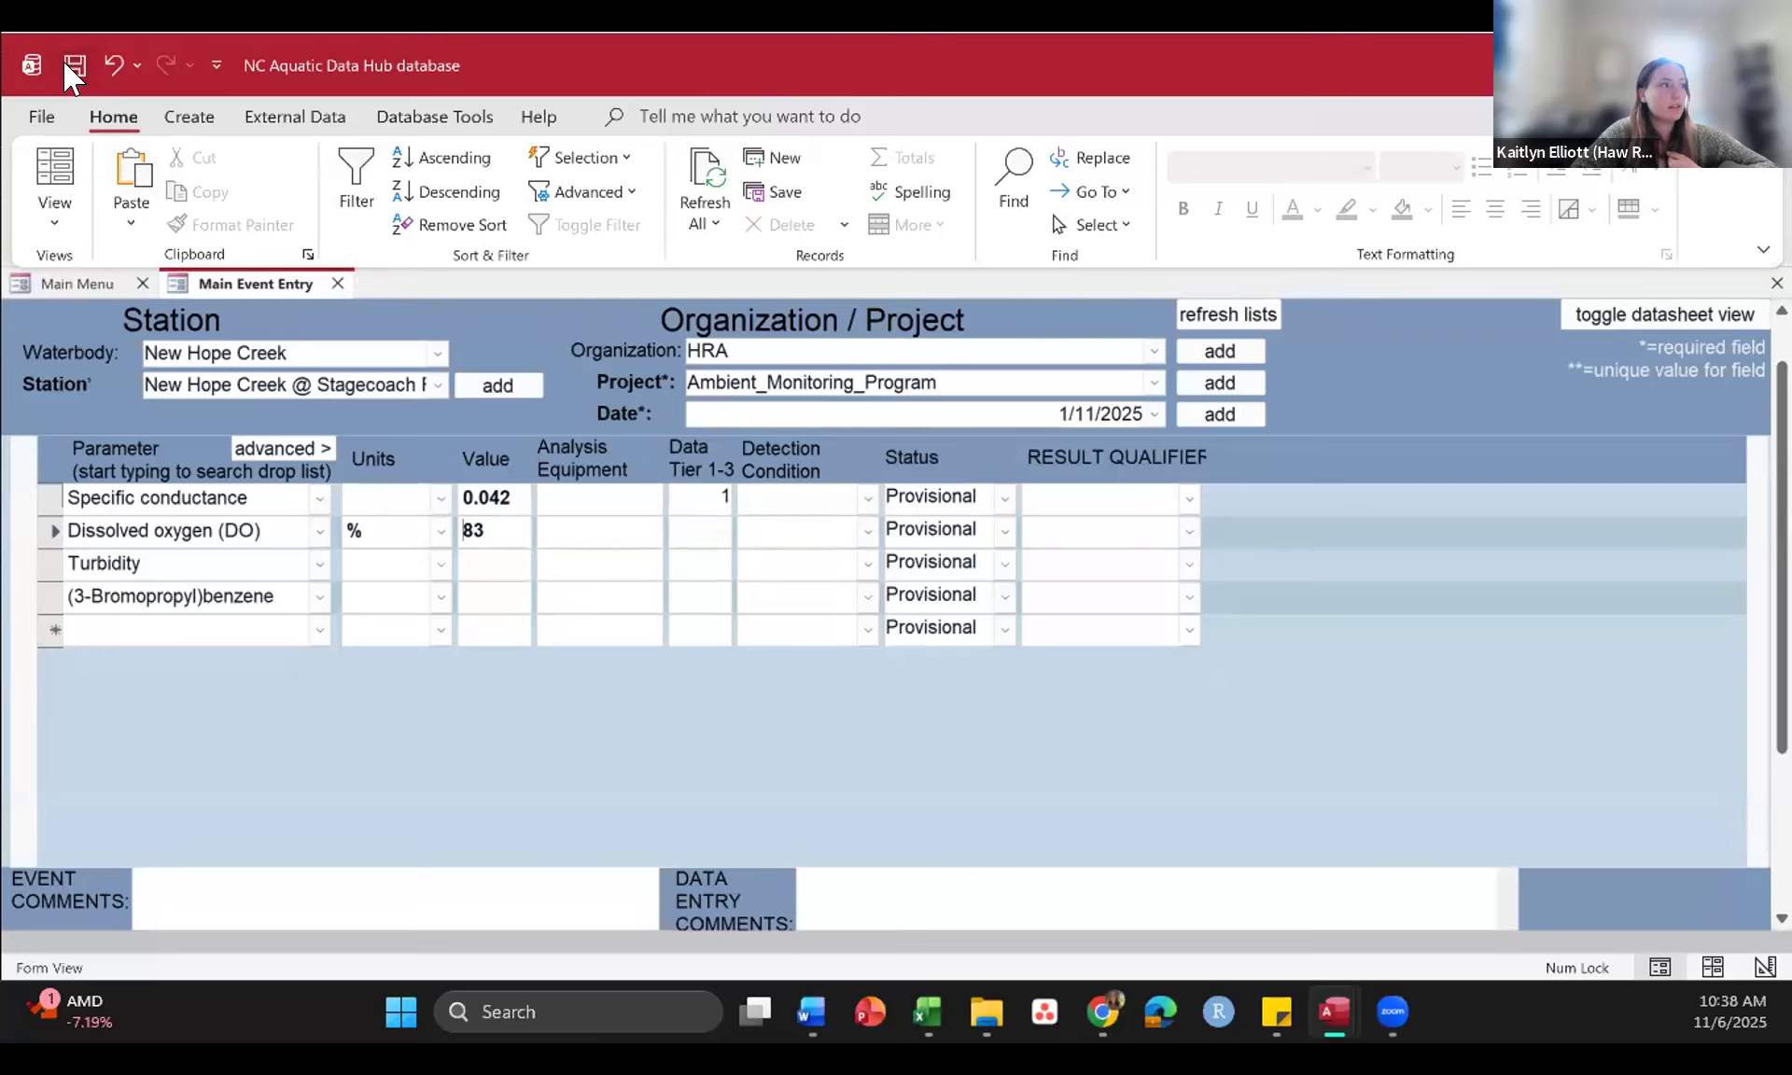
click(78, 283)
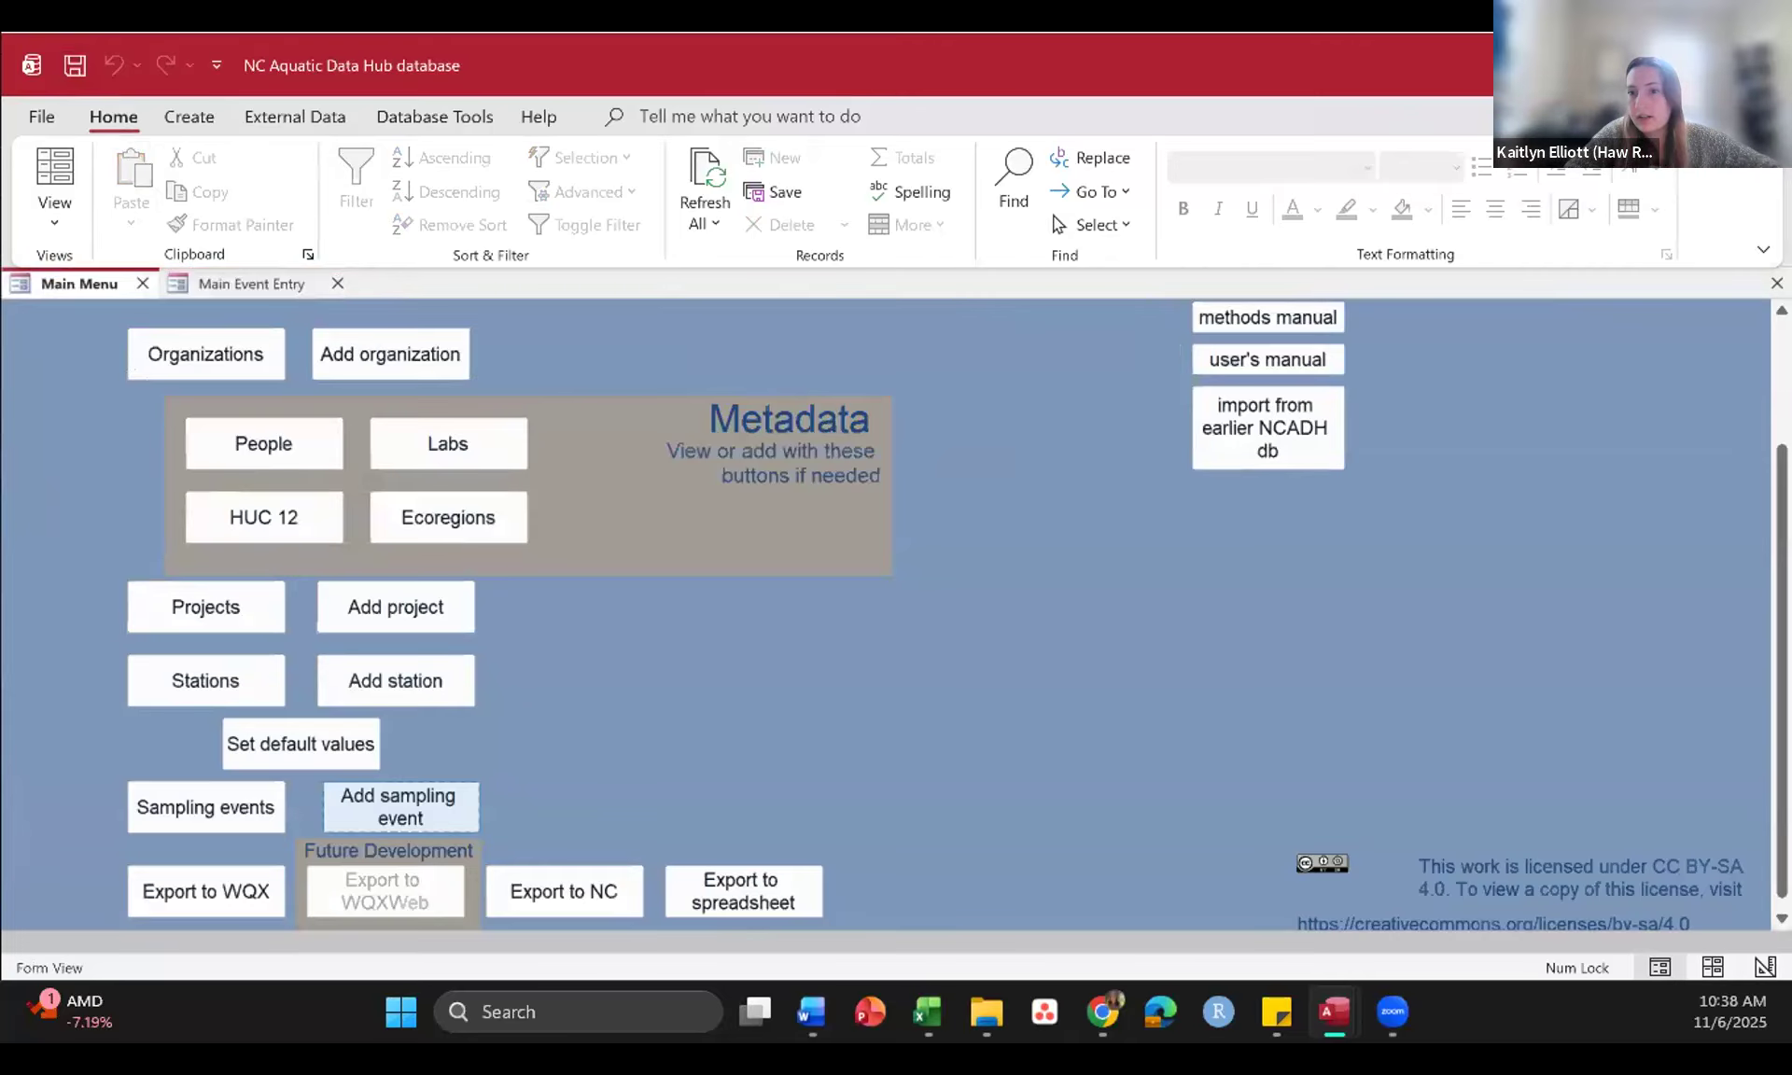
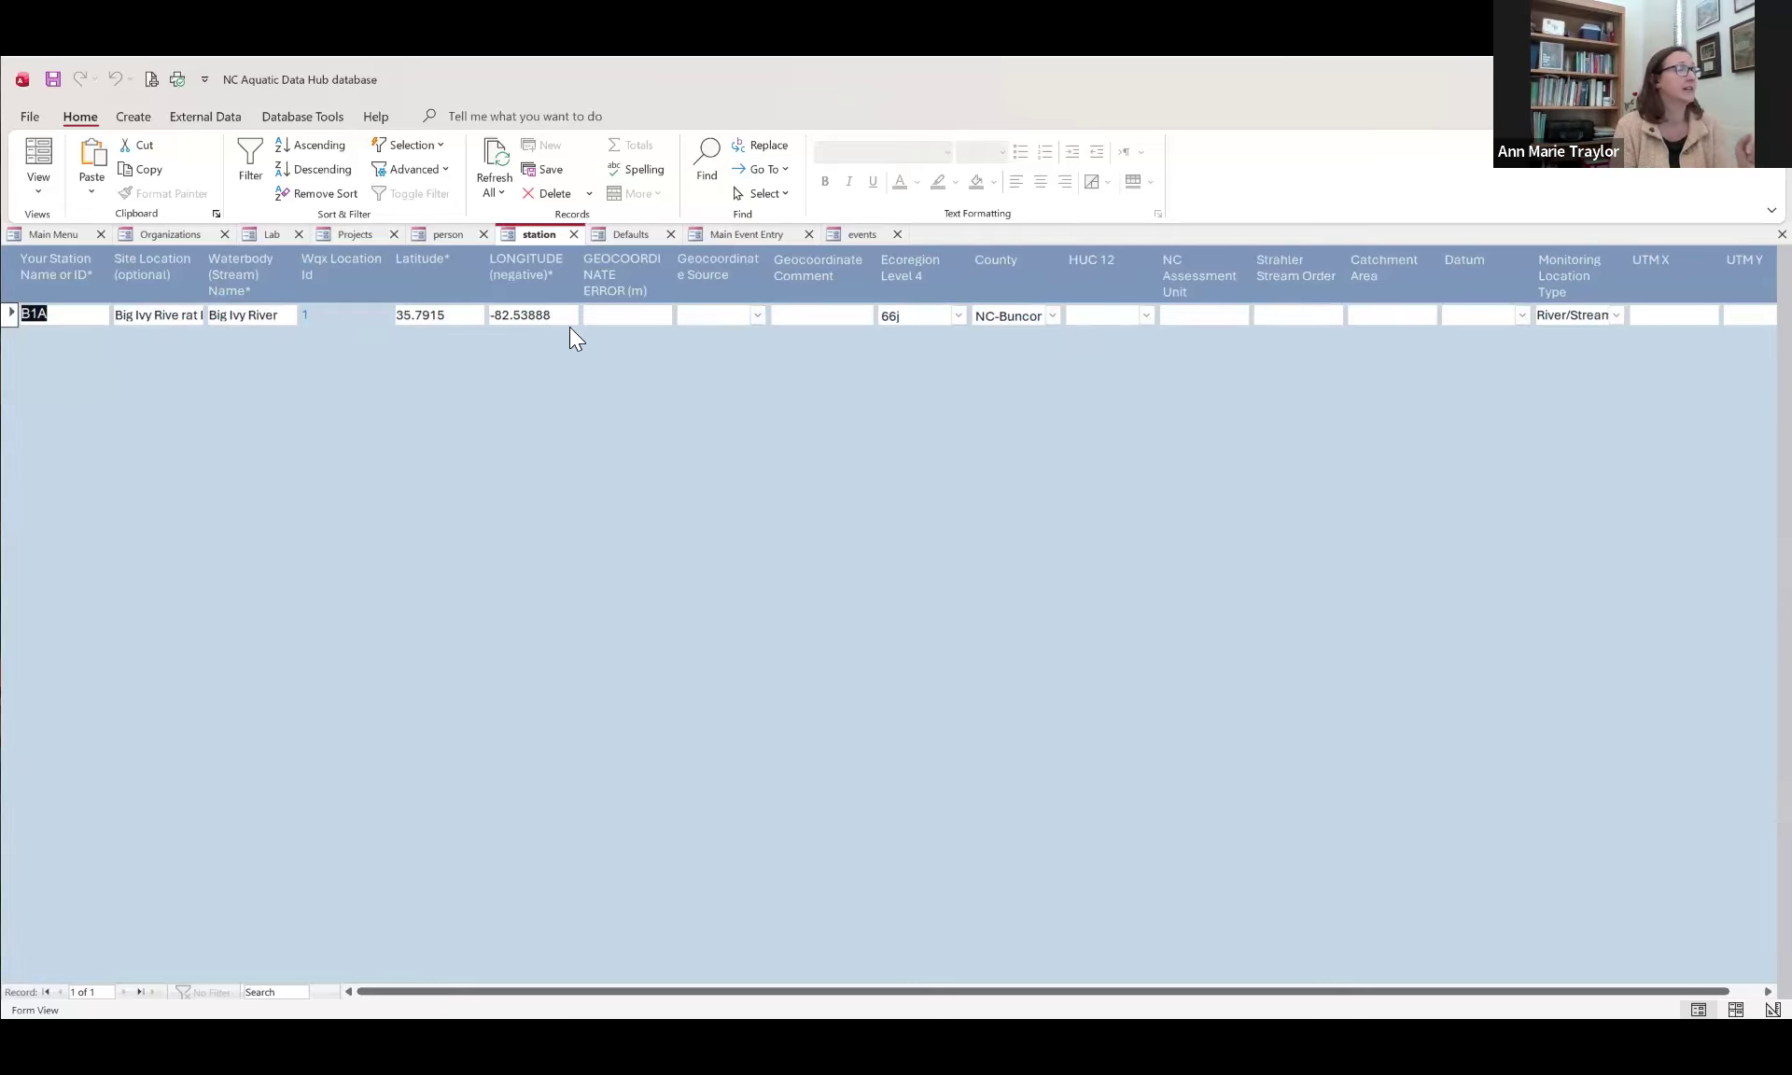
Step: Open the default values form and set the first Volunteer Water Information Network row's Sampling Type to Visual survey
click(619, 232)
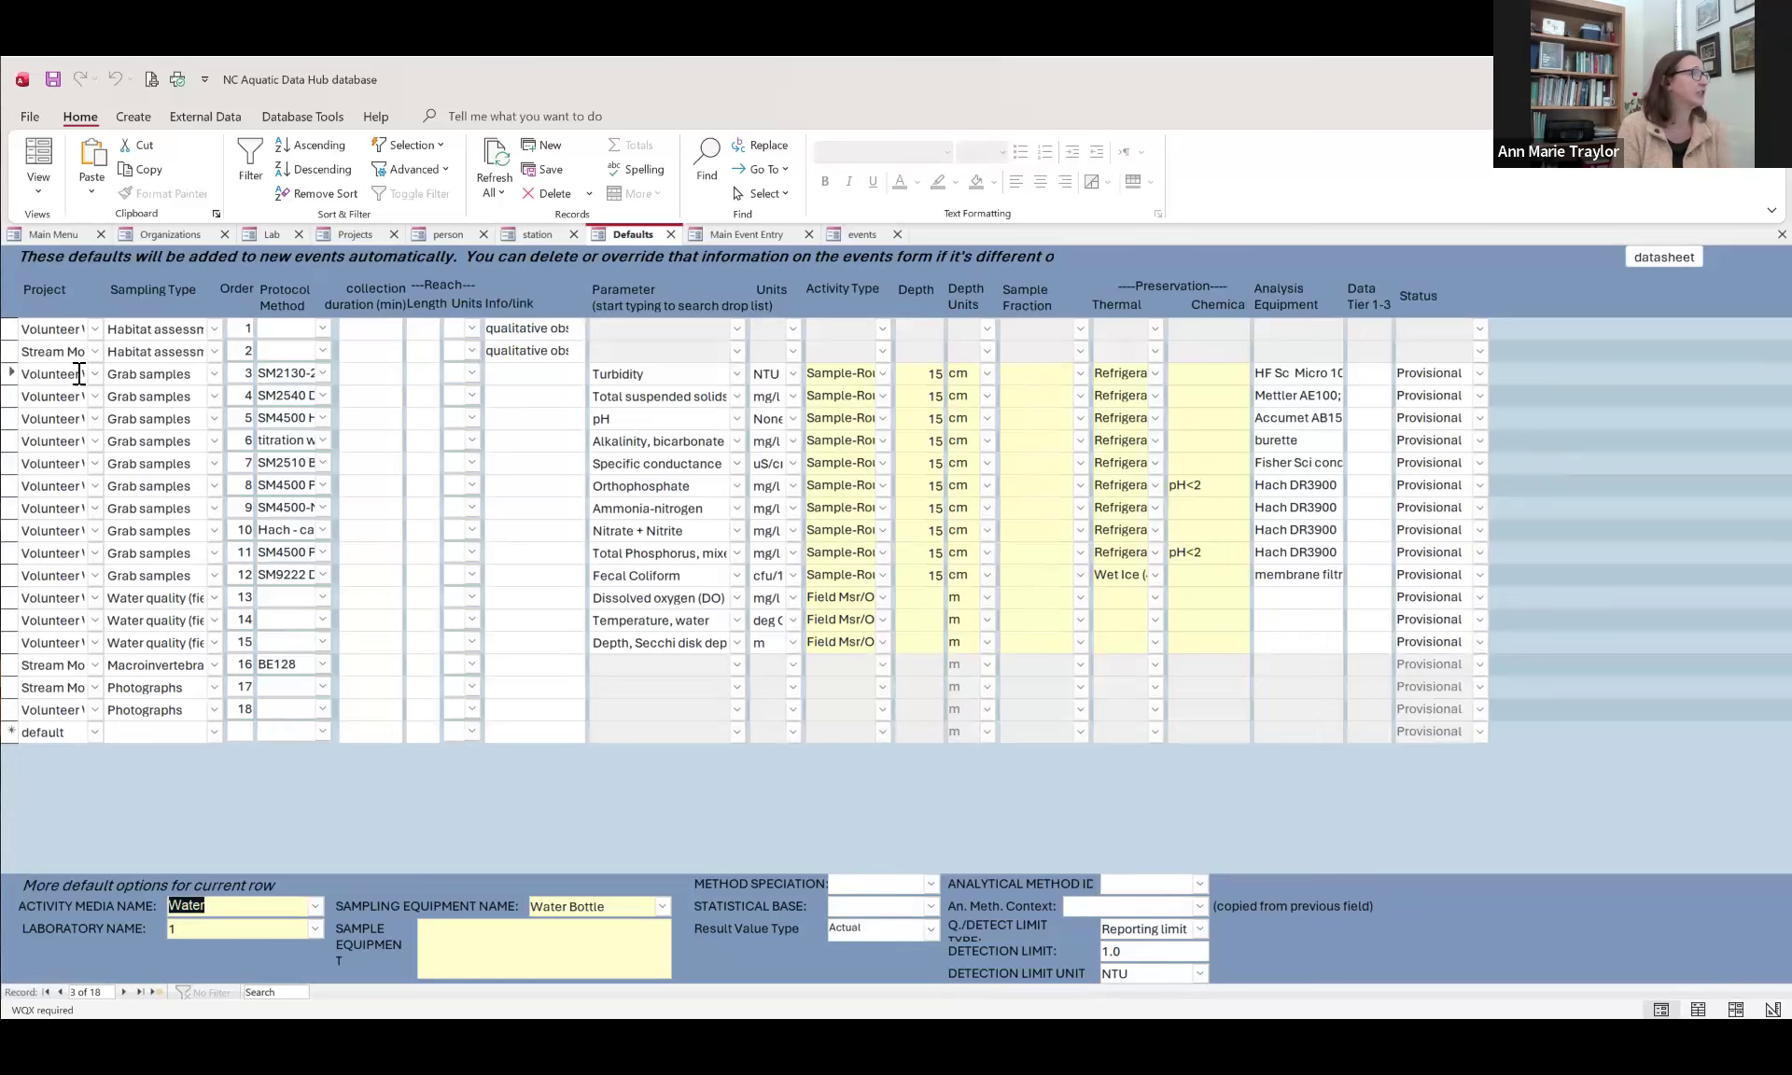
click(78, 235)
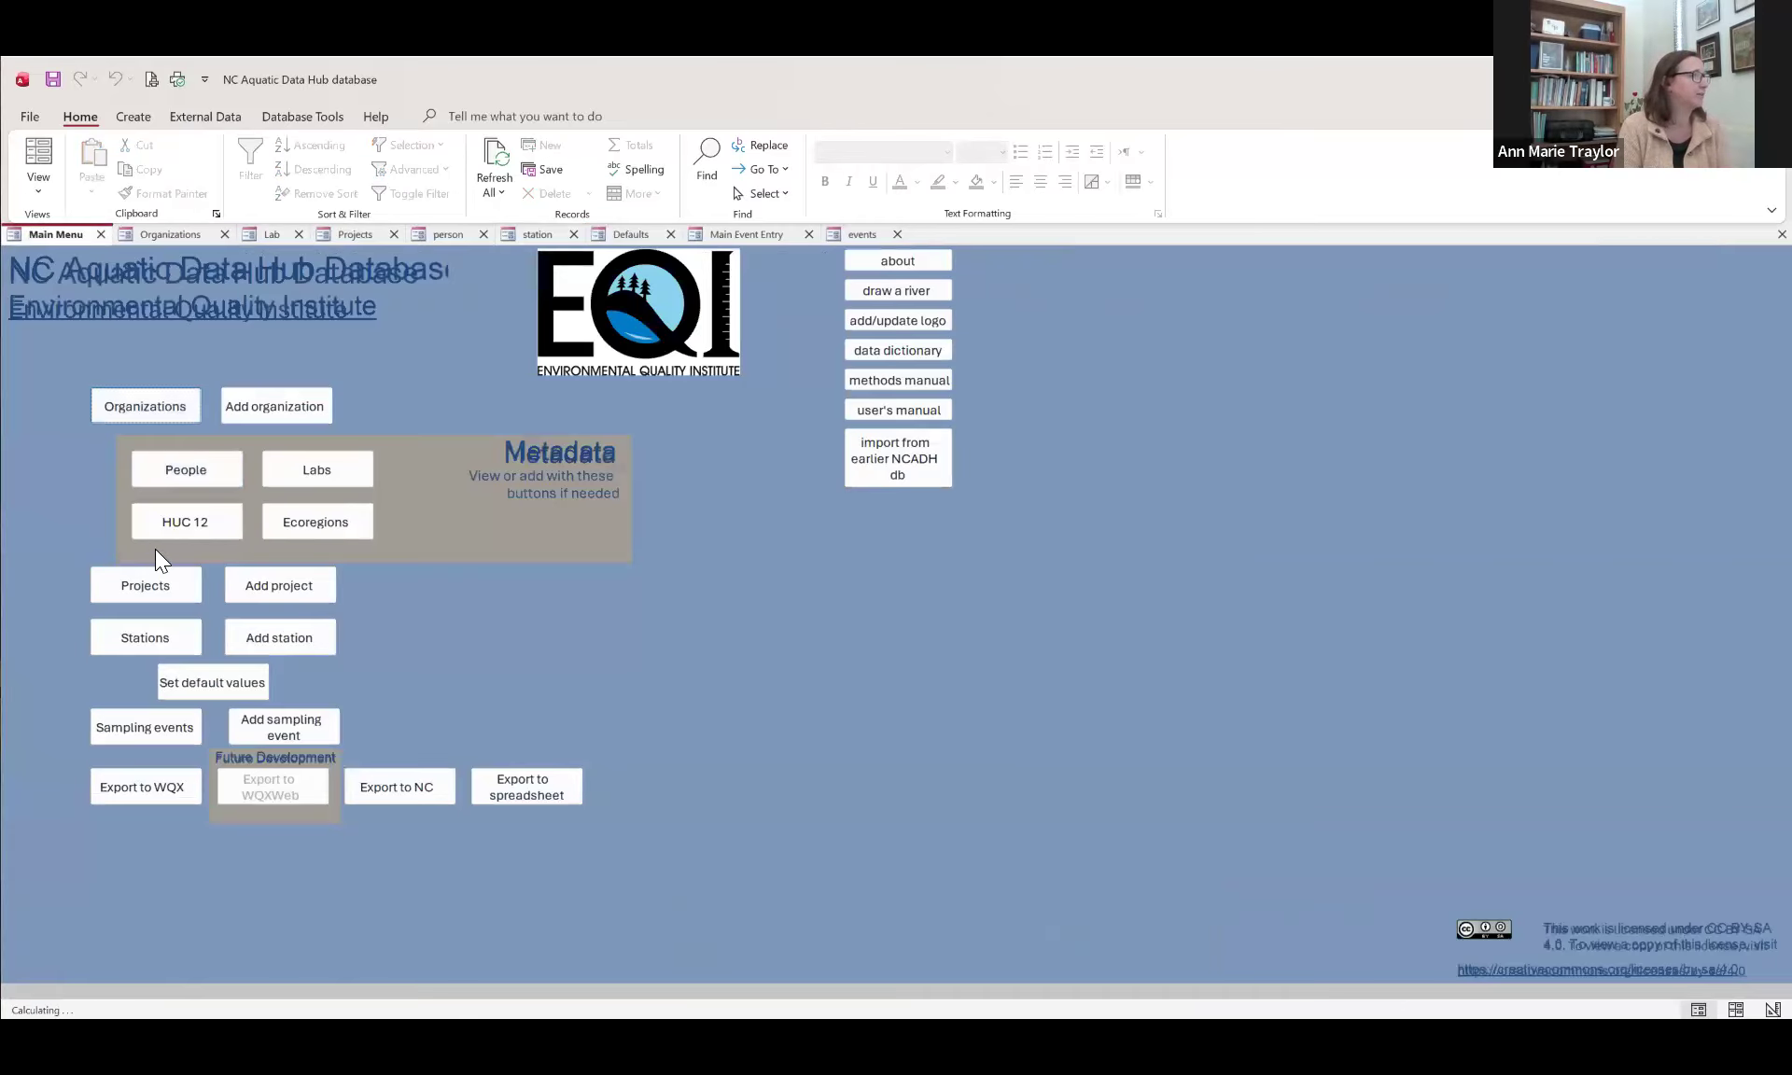
click(225, 687)
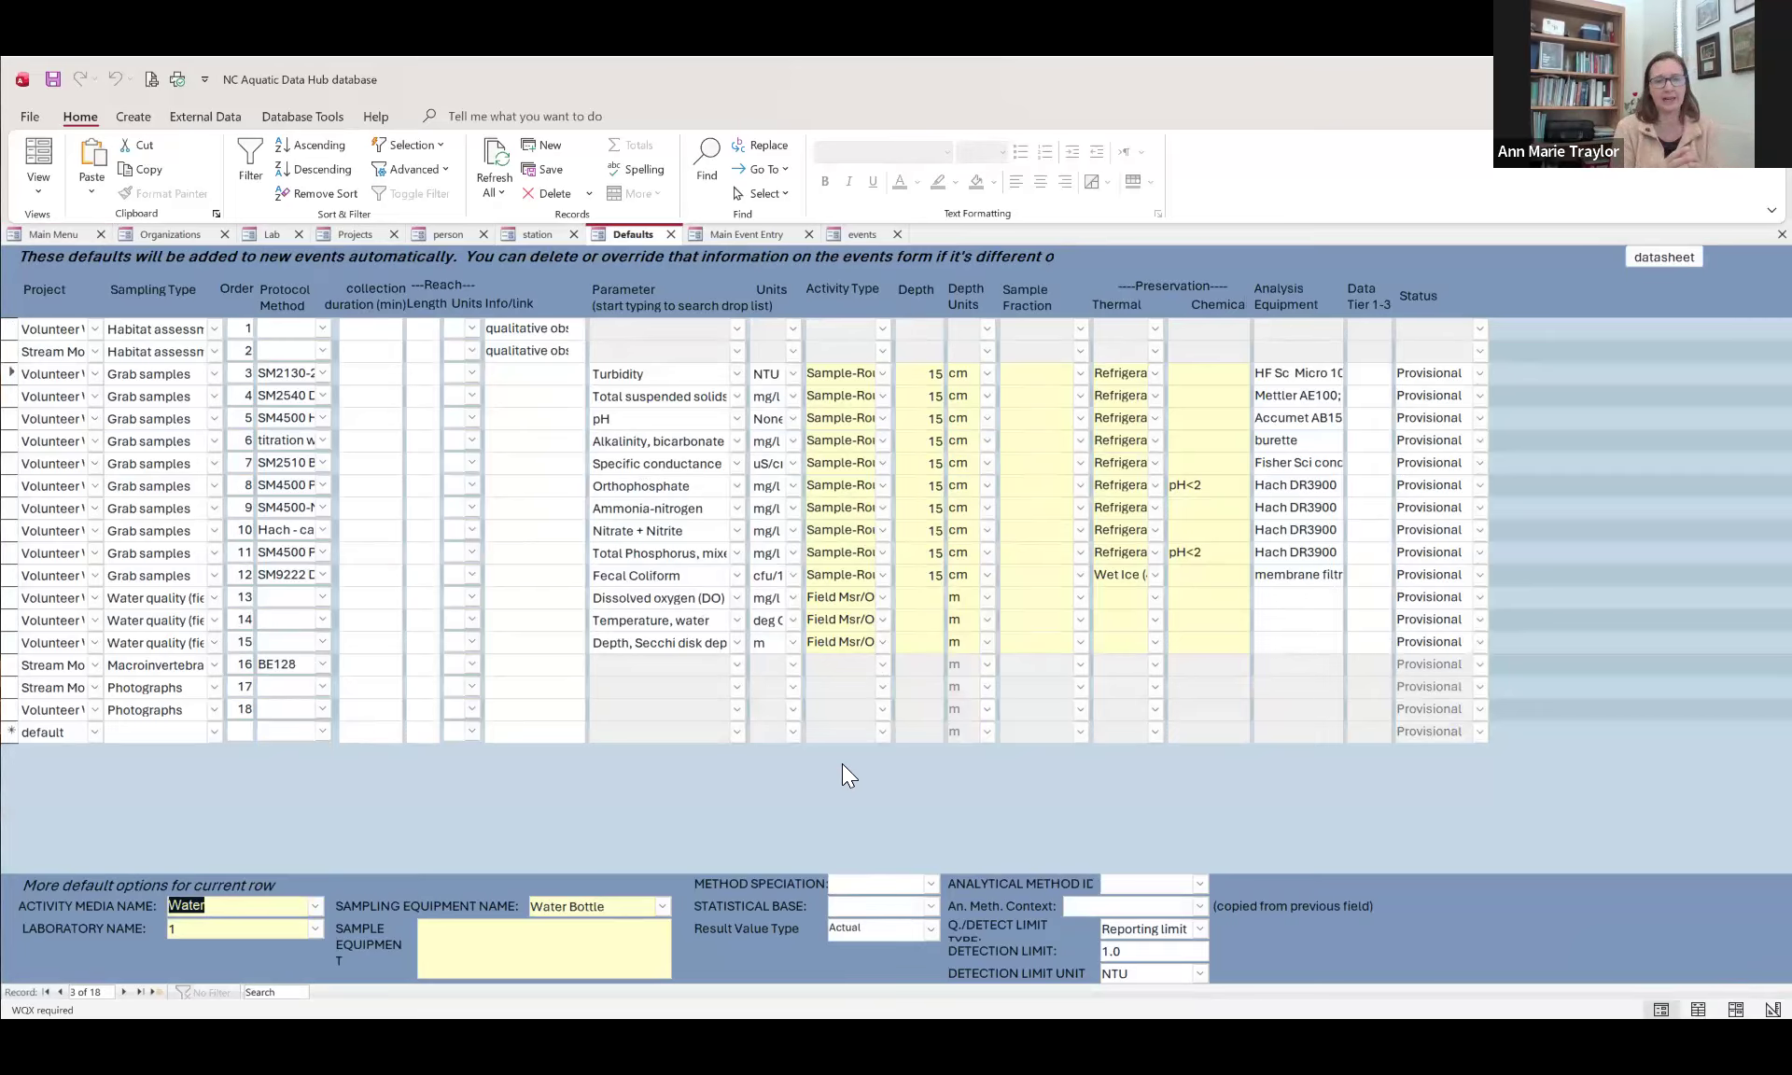
click(94, 329)
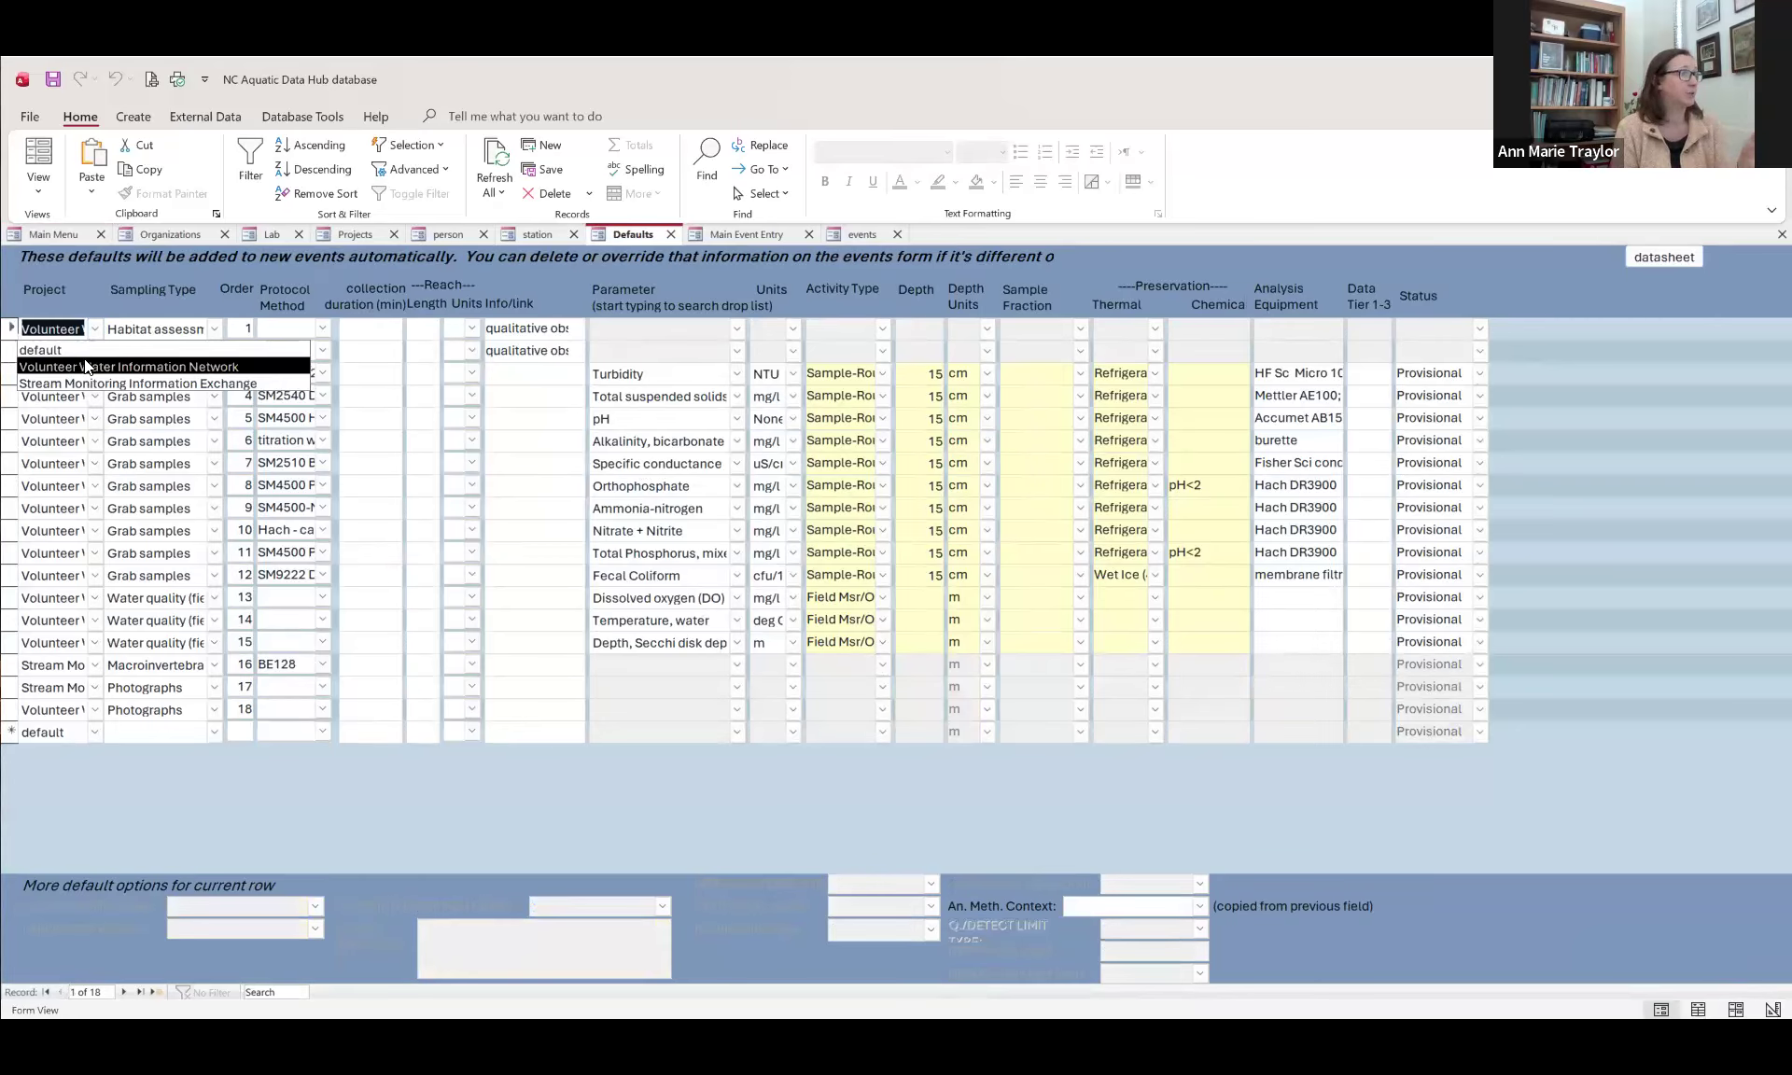
click(213, 327)
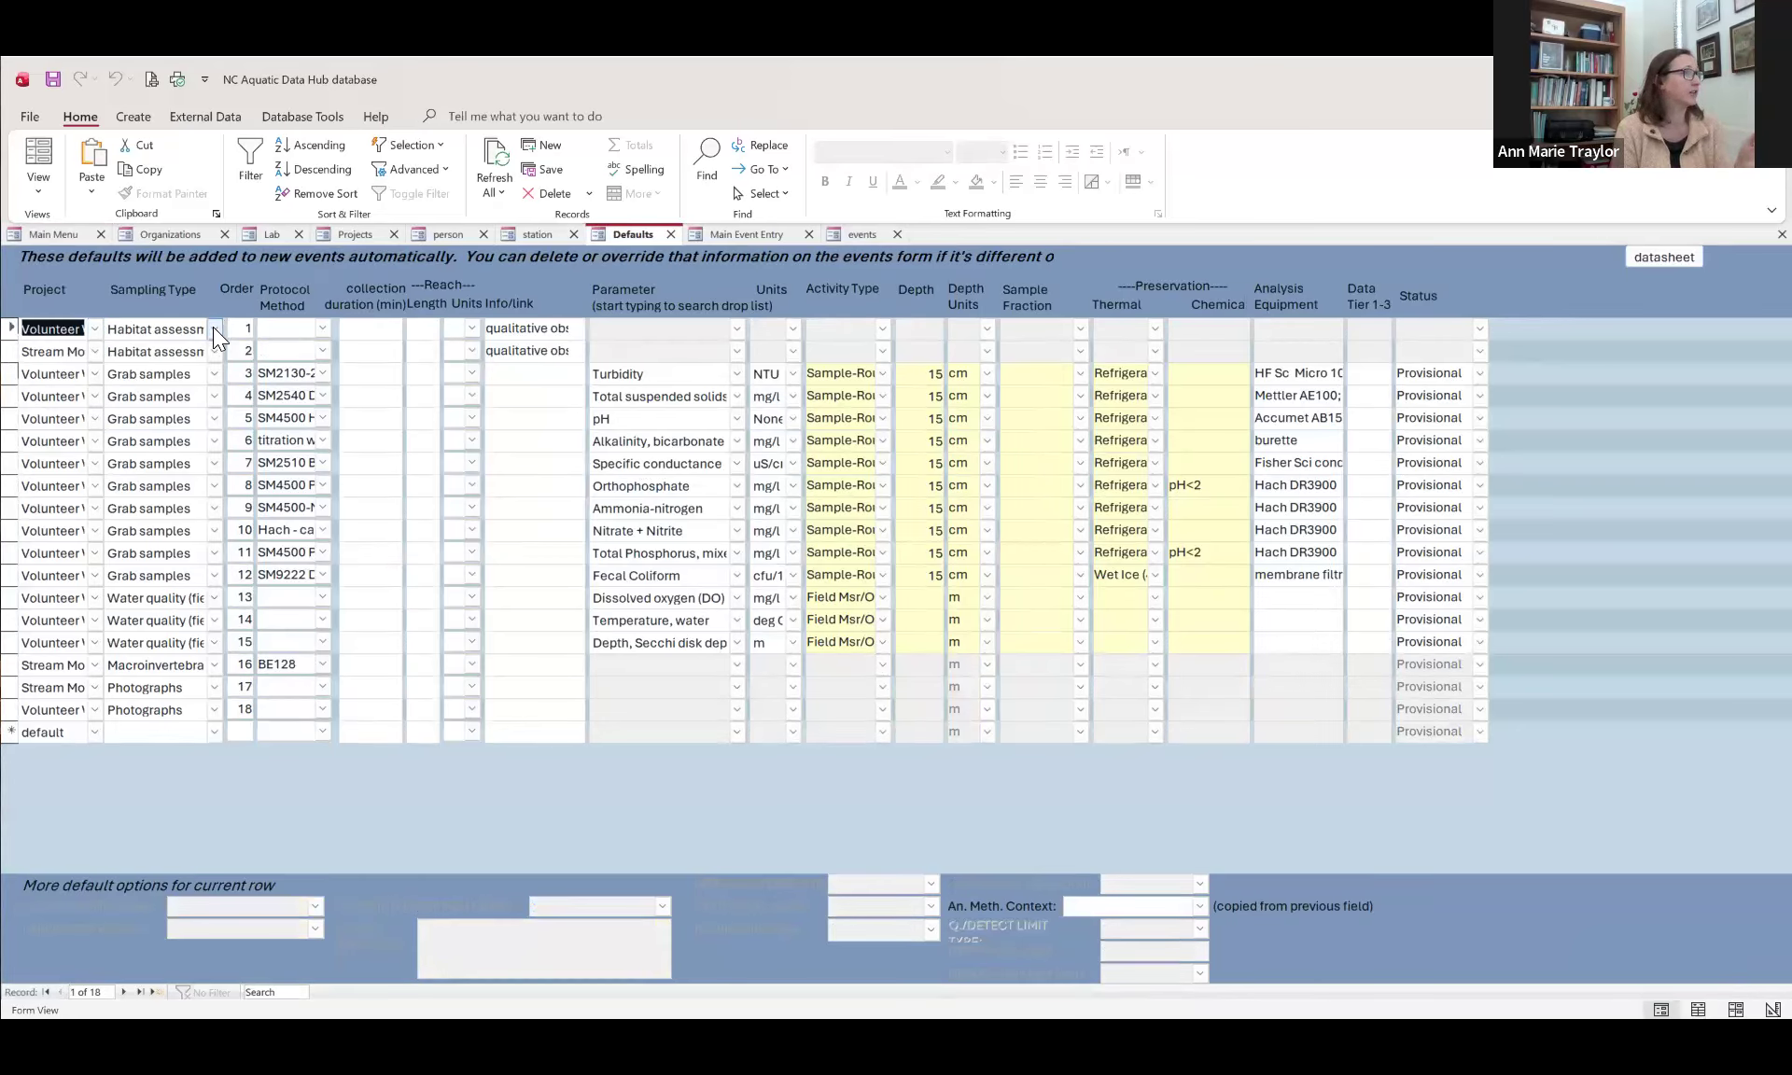
click(215, 331)
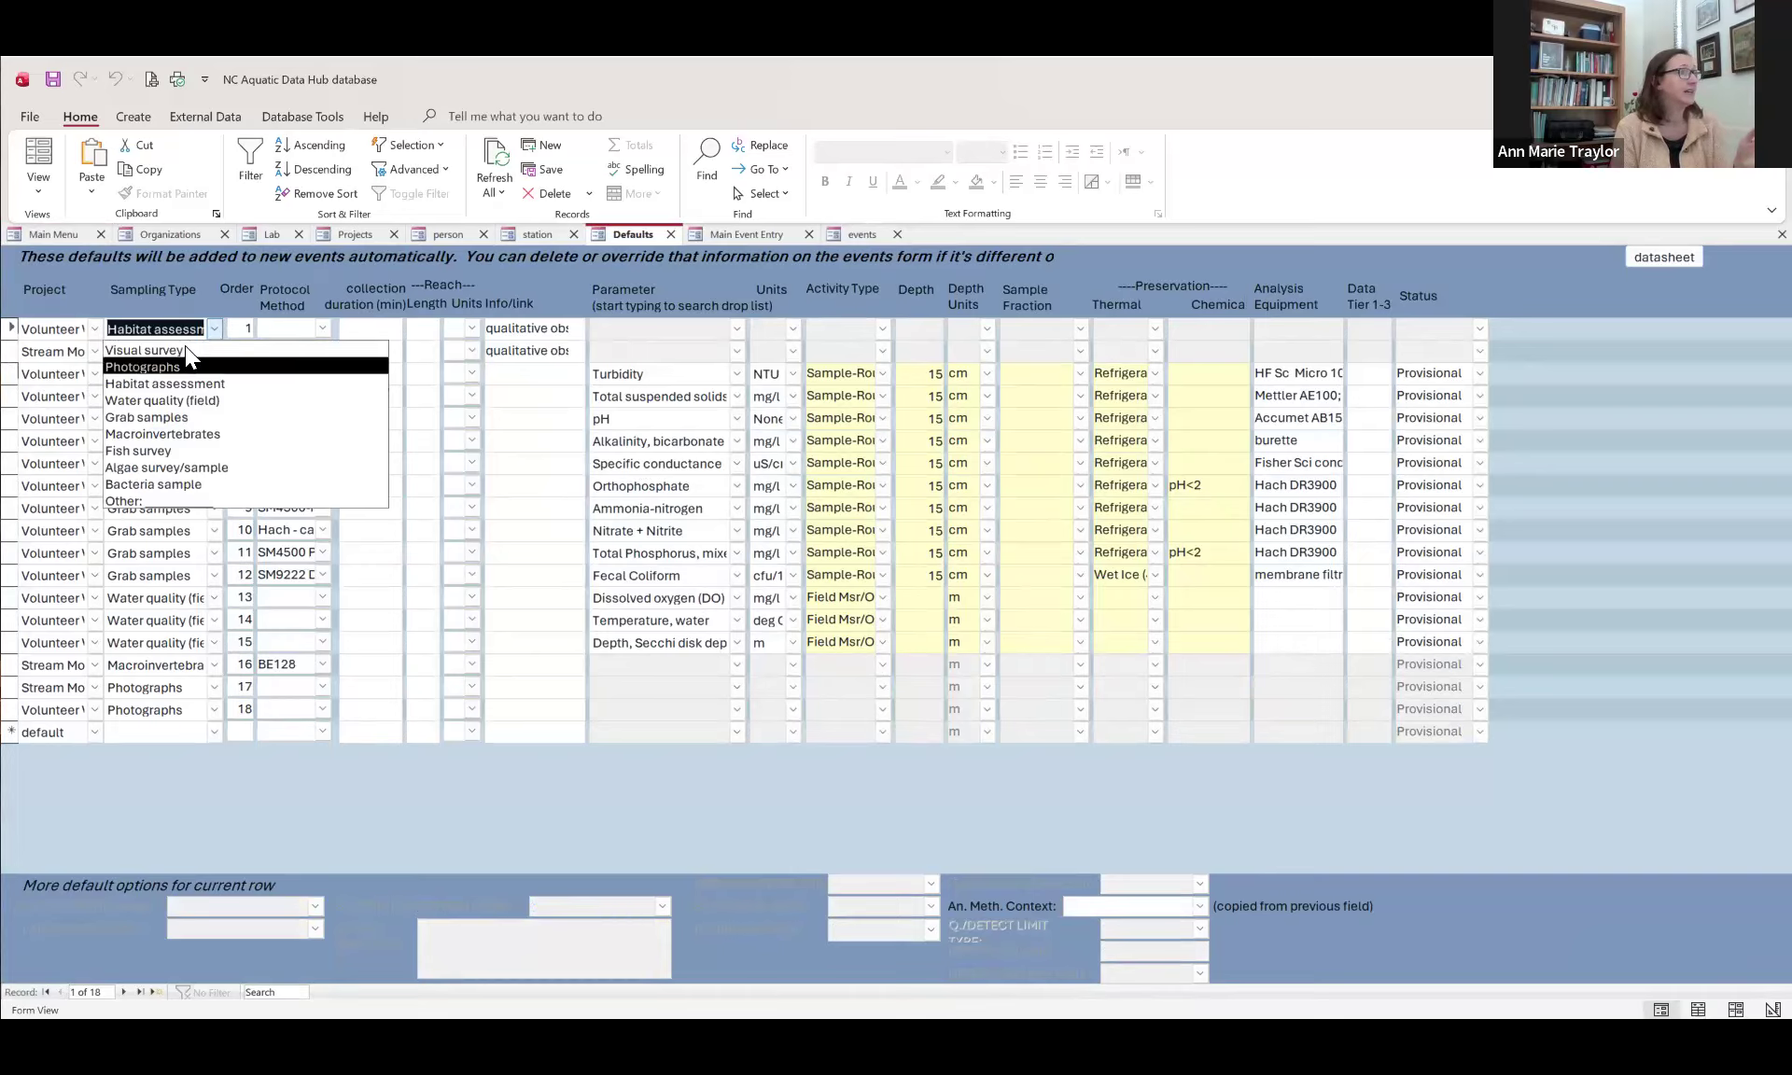
click(187, 351)
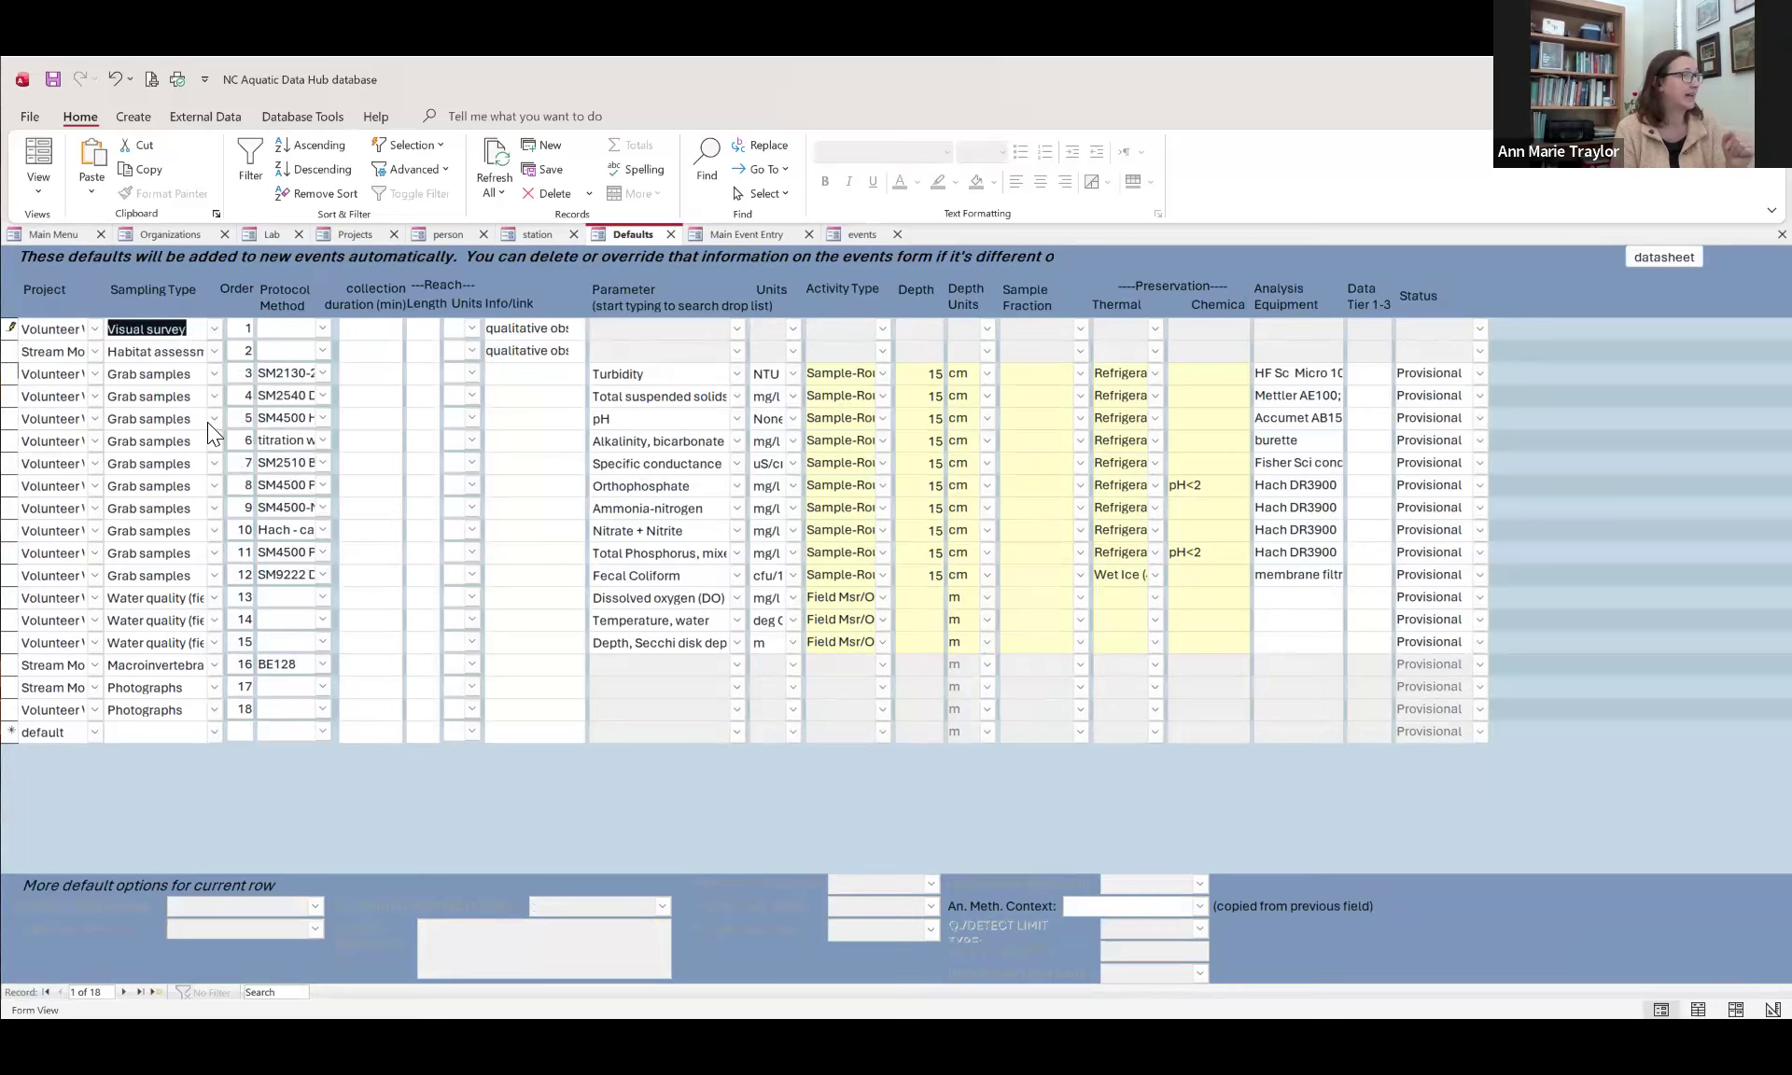
Step: Review the sampling types and protocol methods of the default rows, including the protocol choices for the macroinvertebrates row
click(215, 666)
click(217, 687)
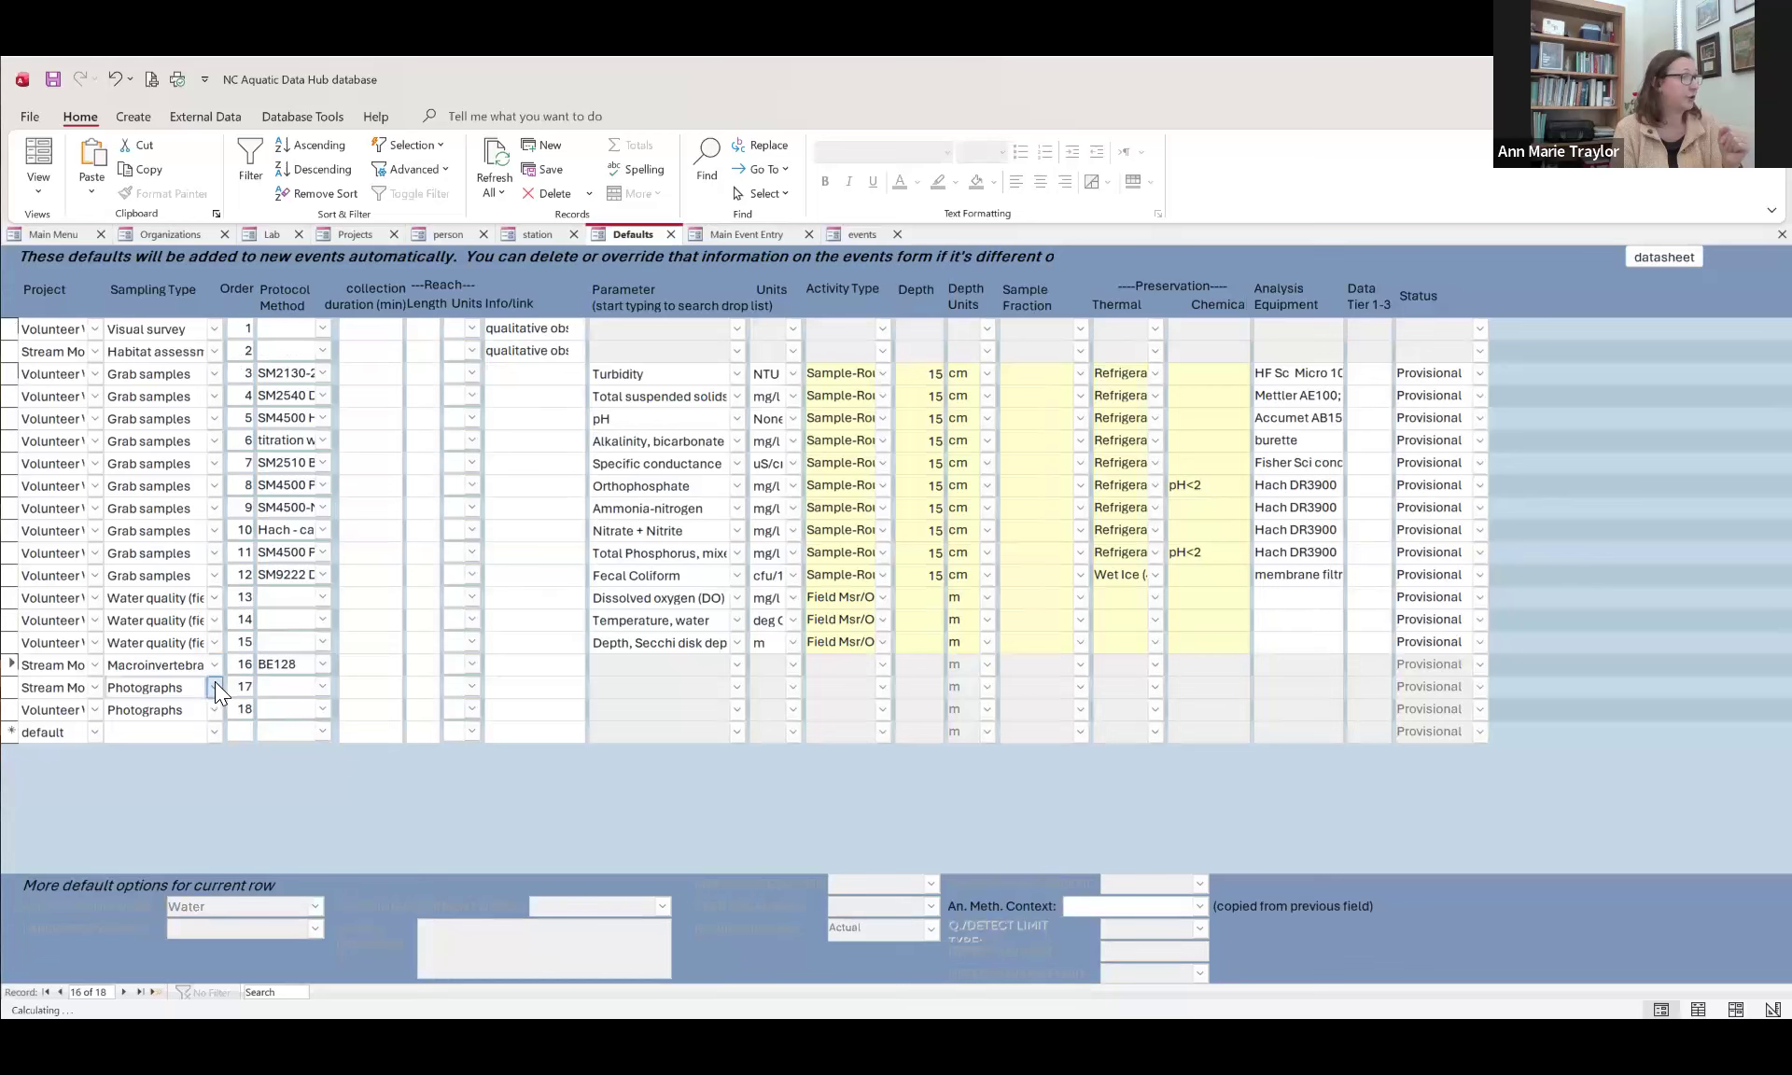
click(215, 684)
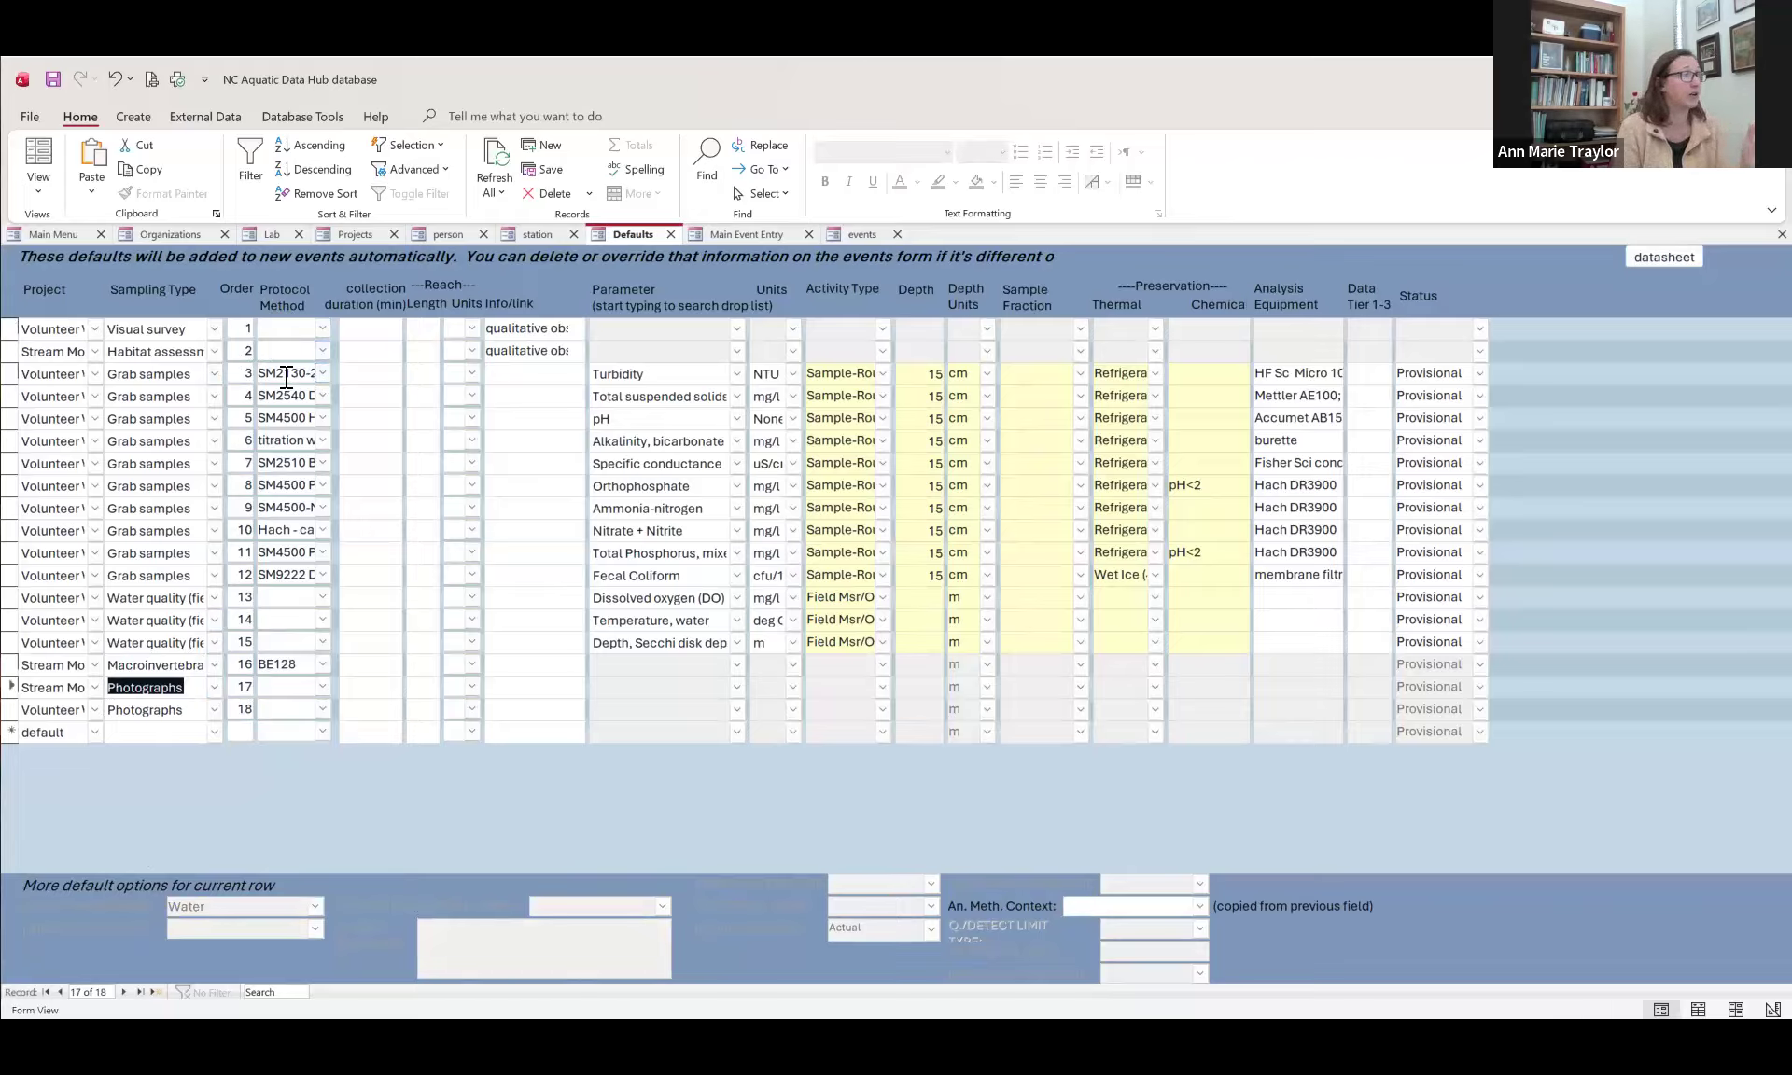
drag(287, 374, 311, 417)
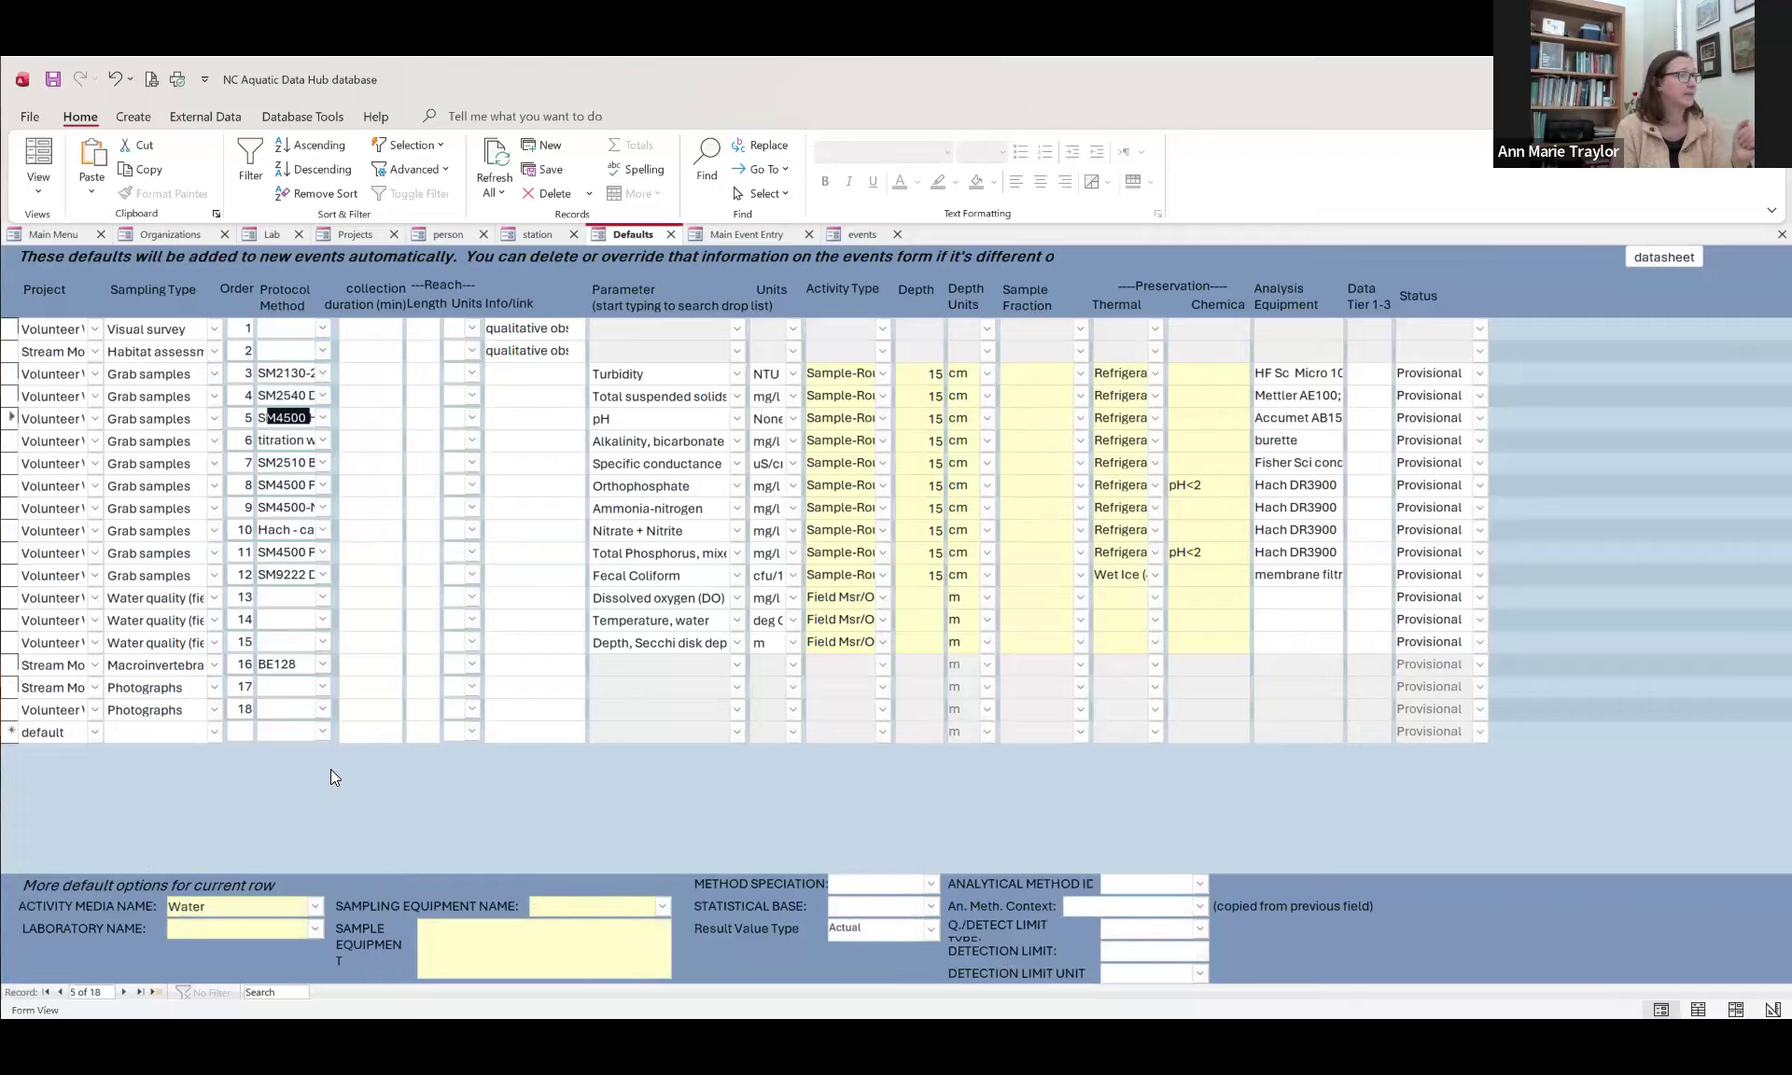
click(322, 664)
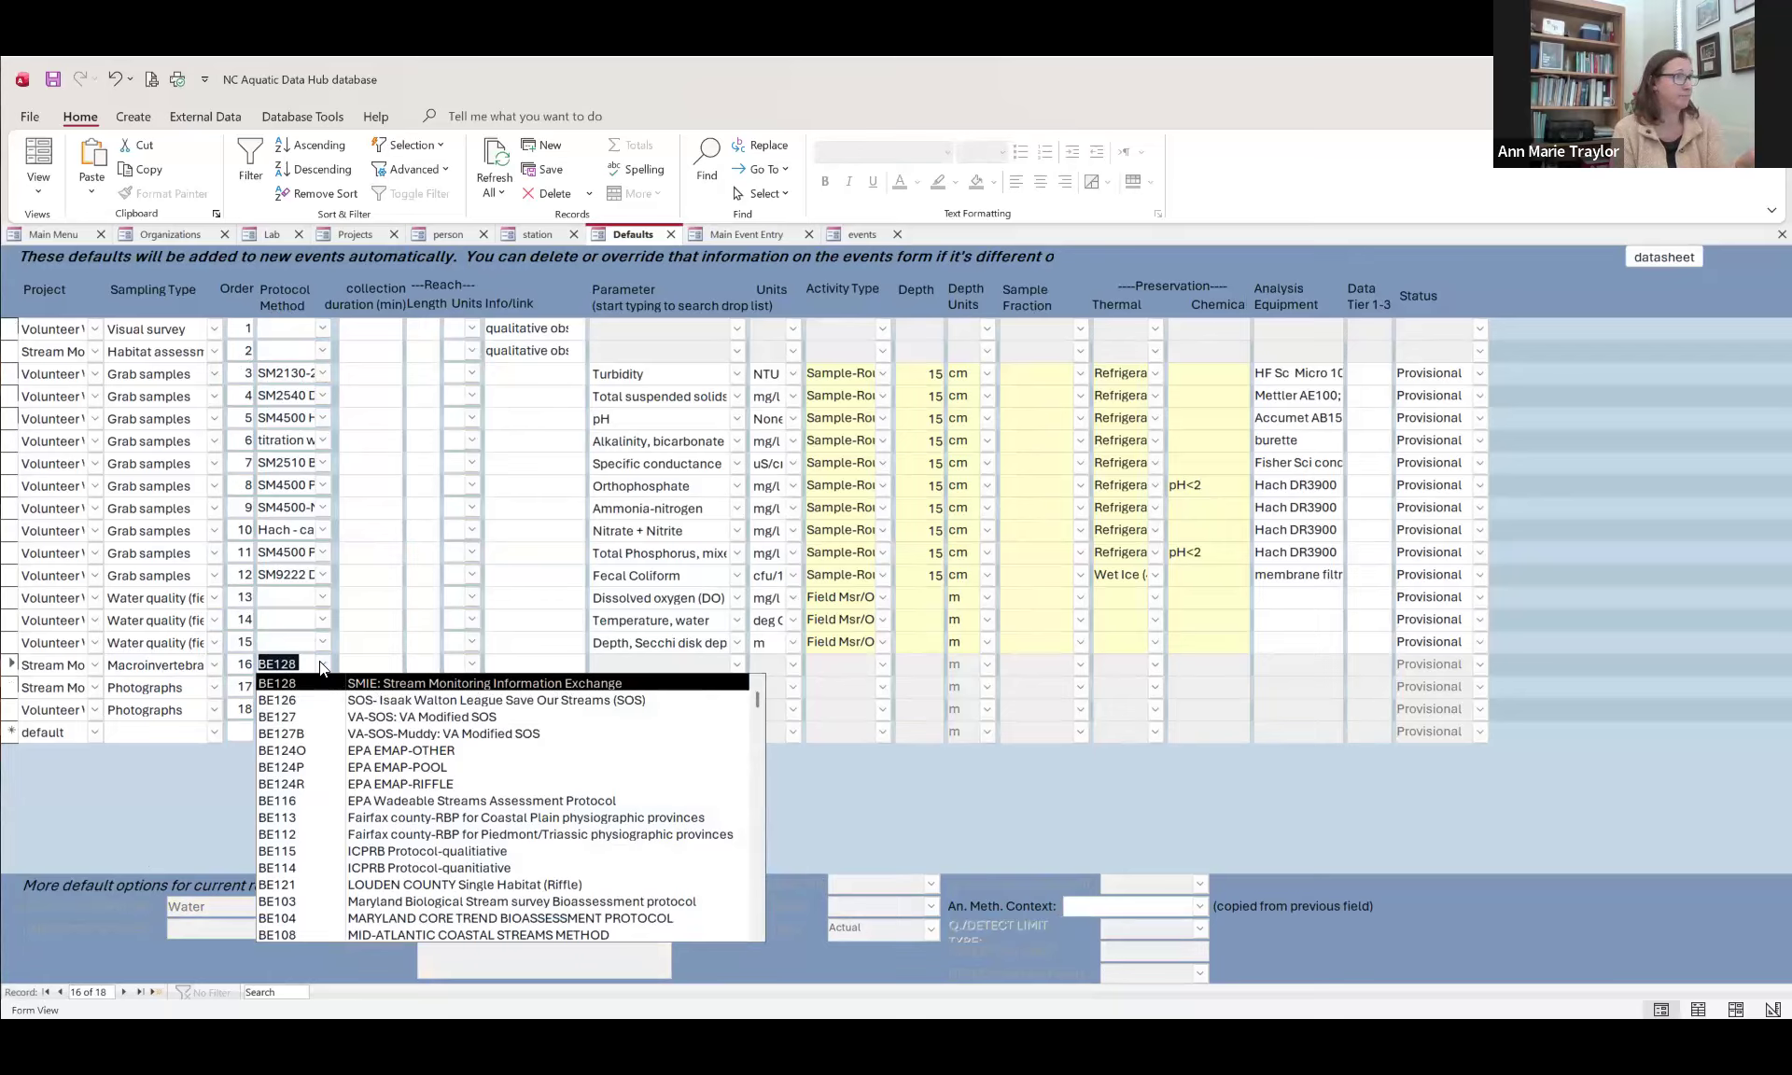
click(350, 663)
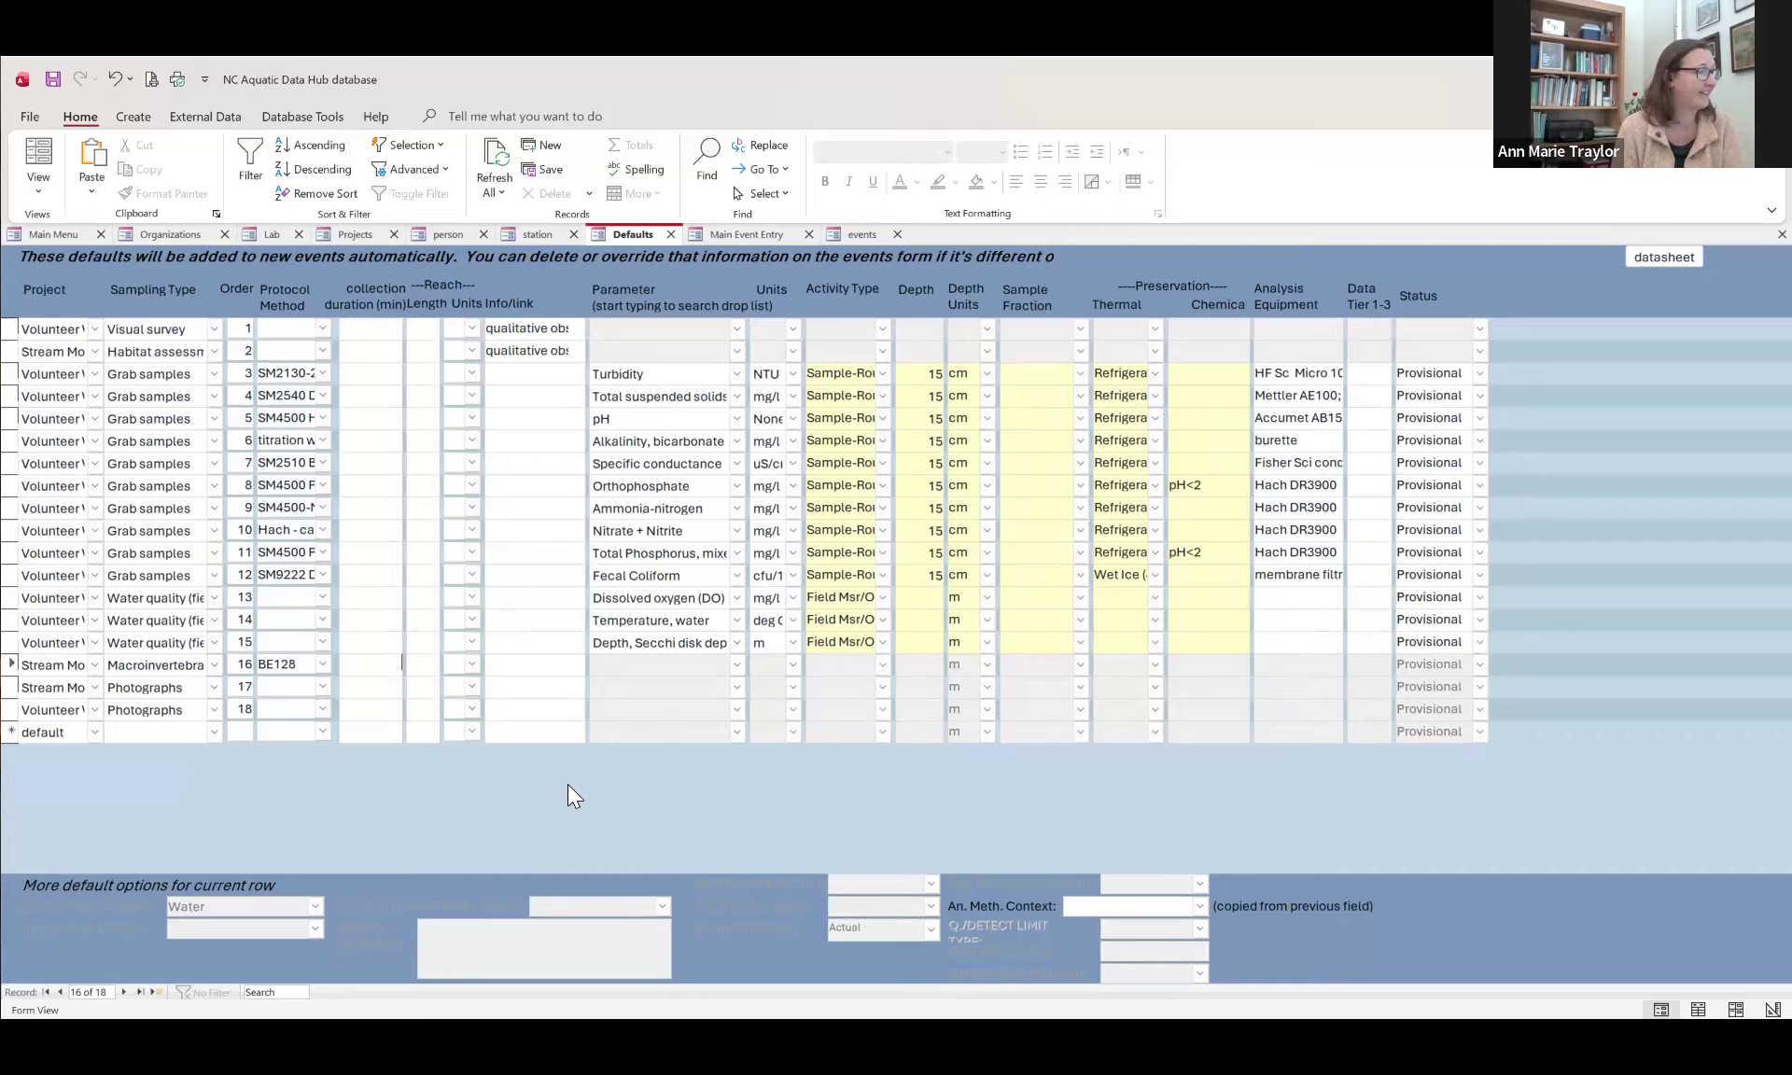
Step: Set the Sampling Equipment Name default for the Turbidity row to Syringe
click(11, 417)
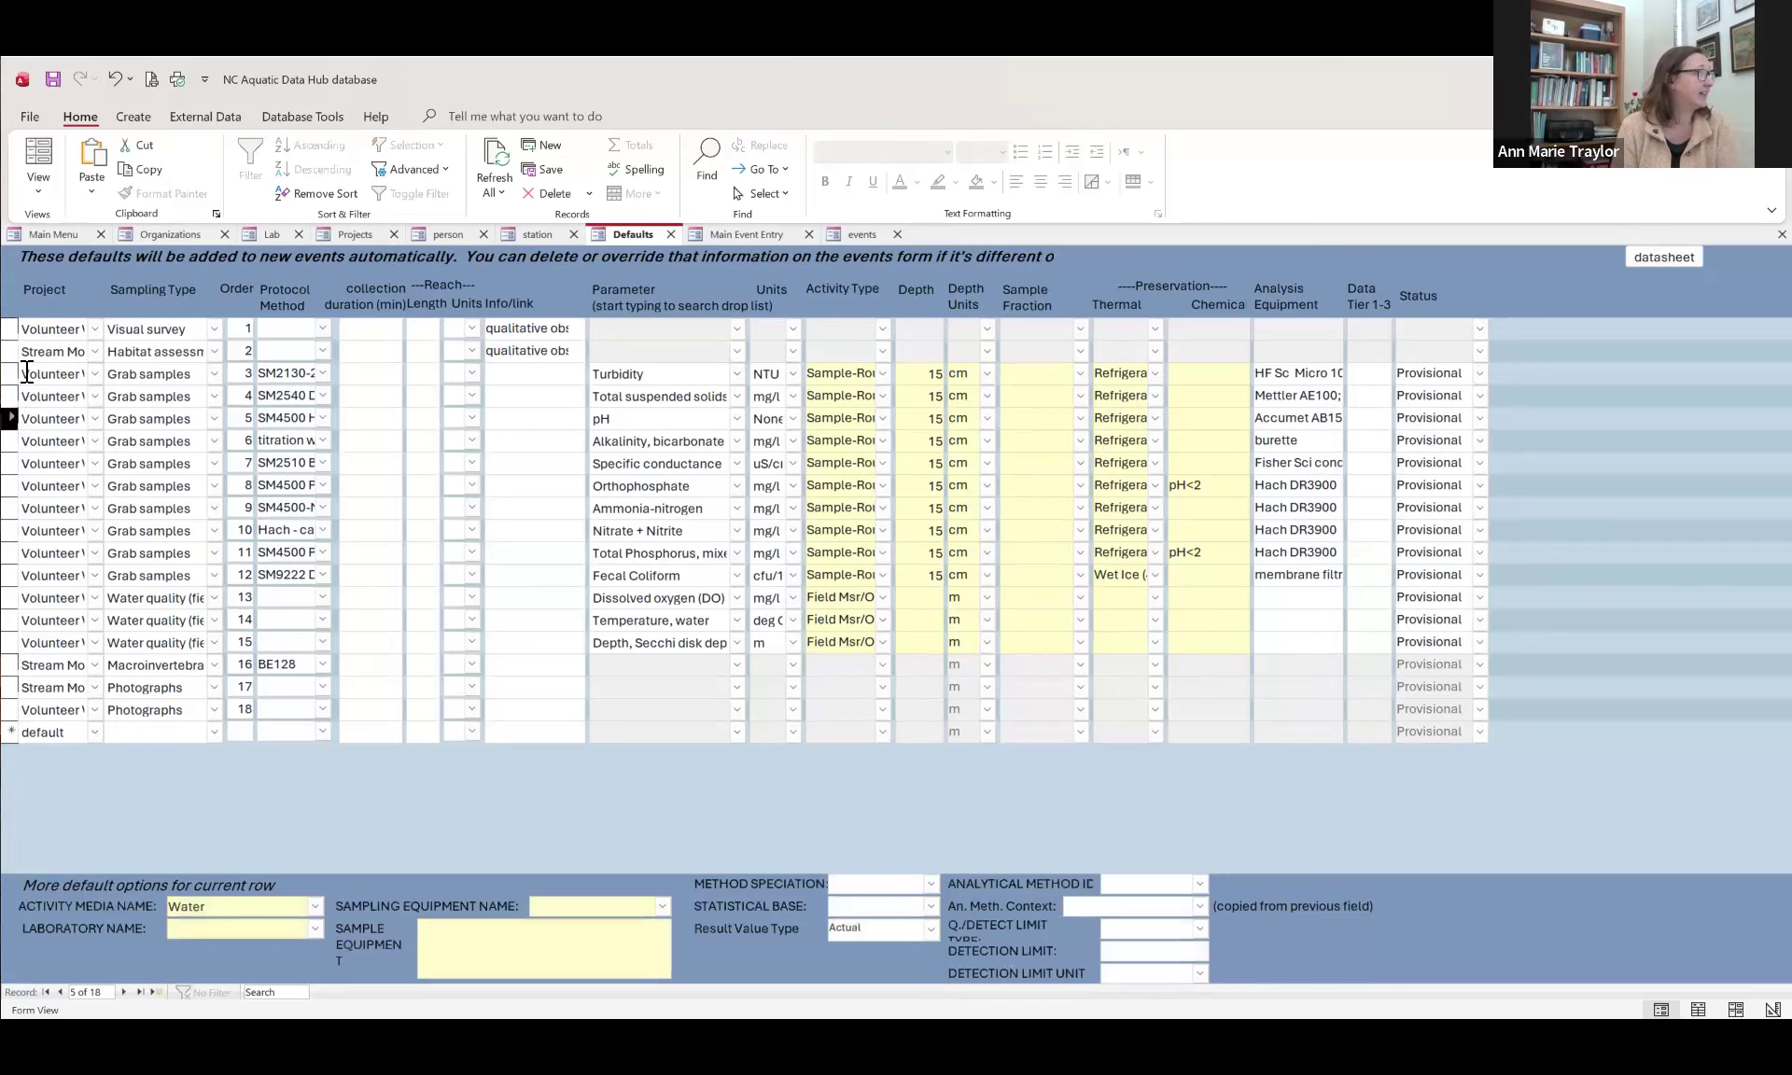
click(11, 373)
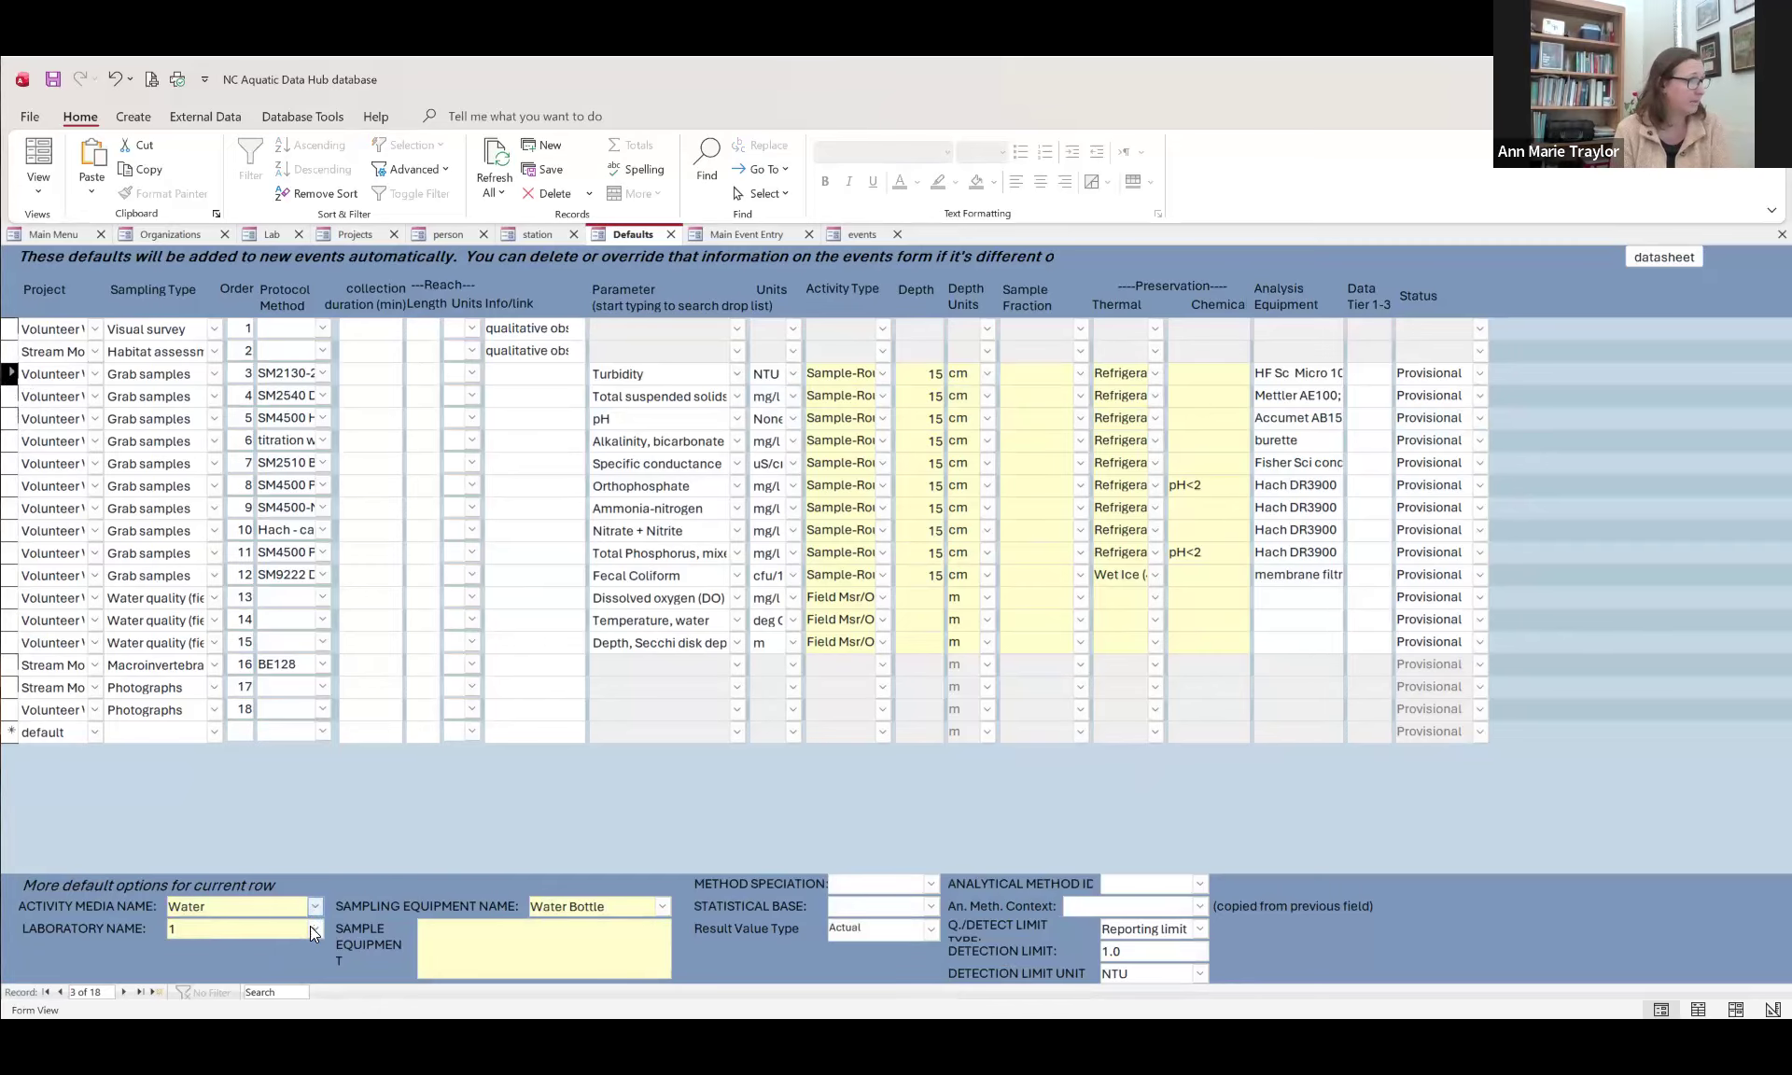
click(662, 905)
scroll(658, 822, up, 5)
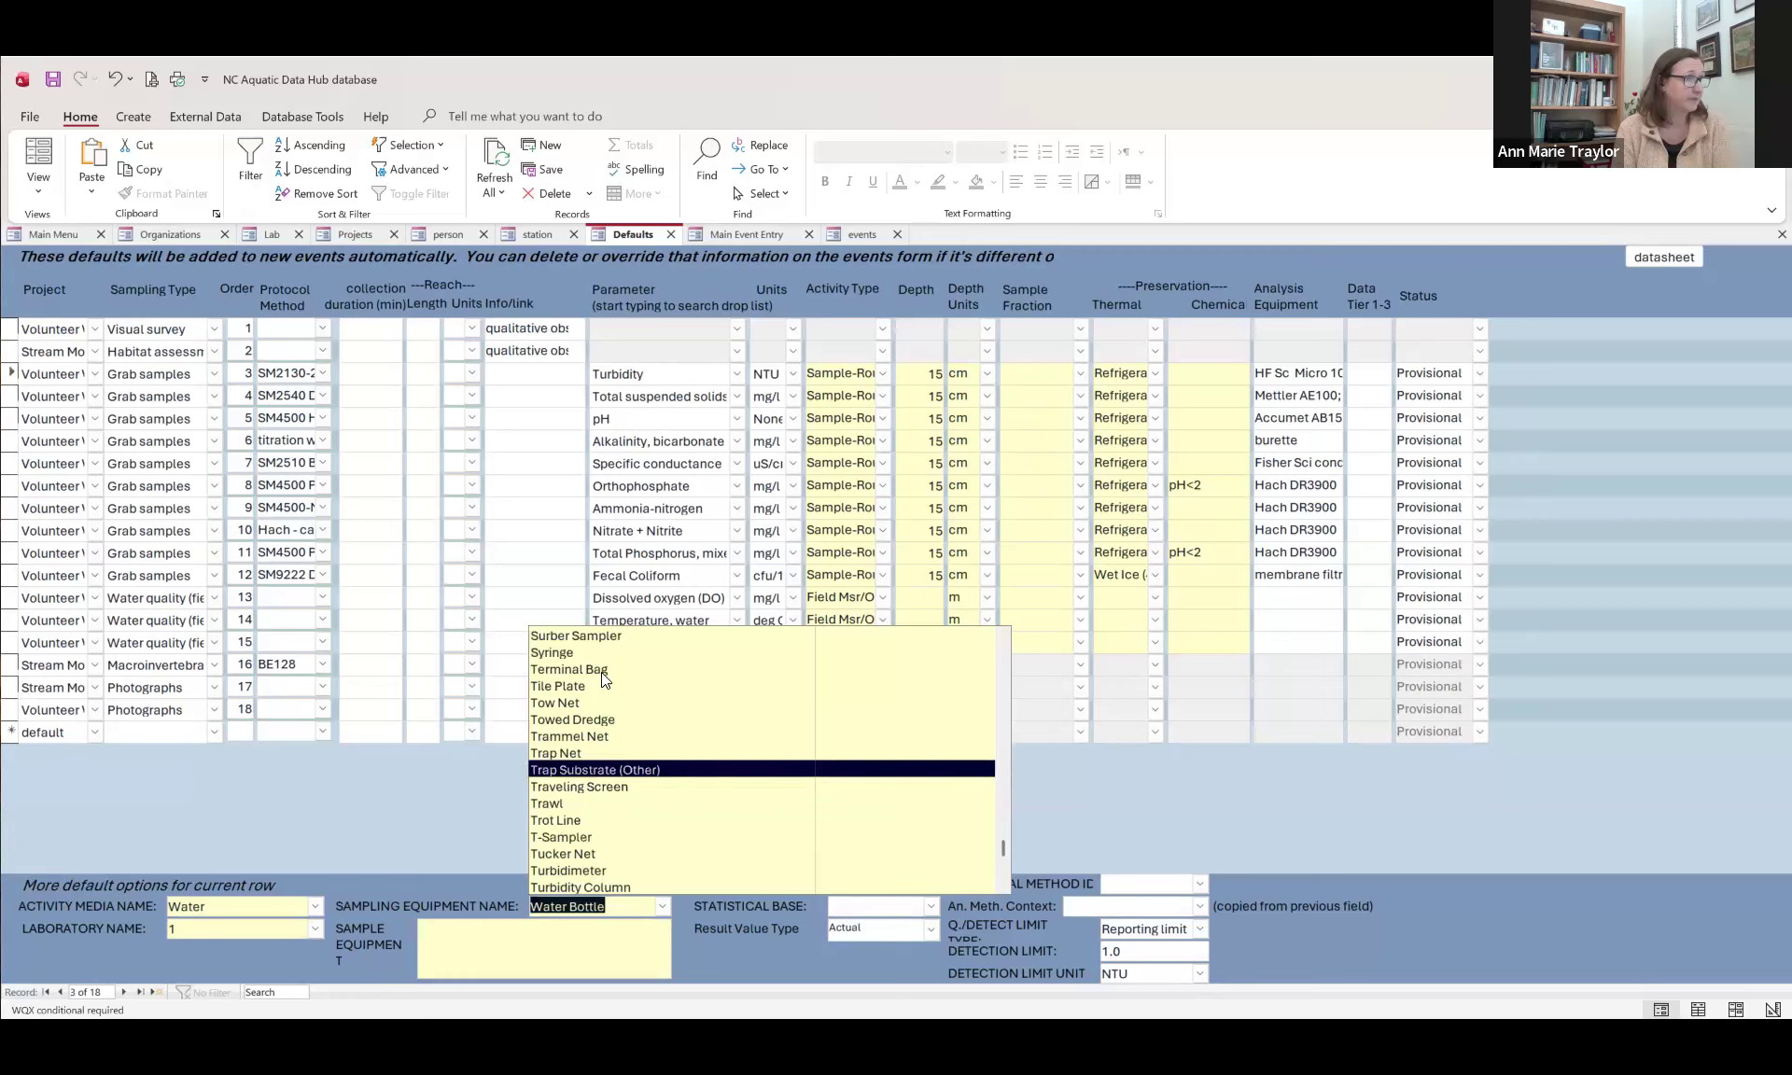
click(598, 653)
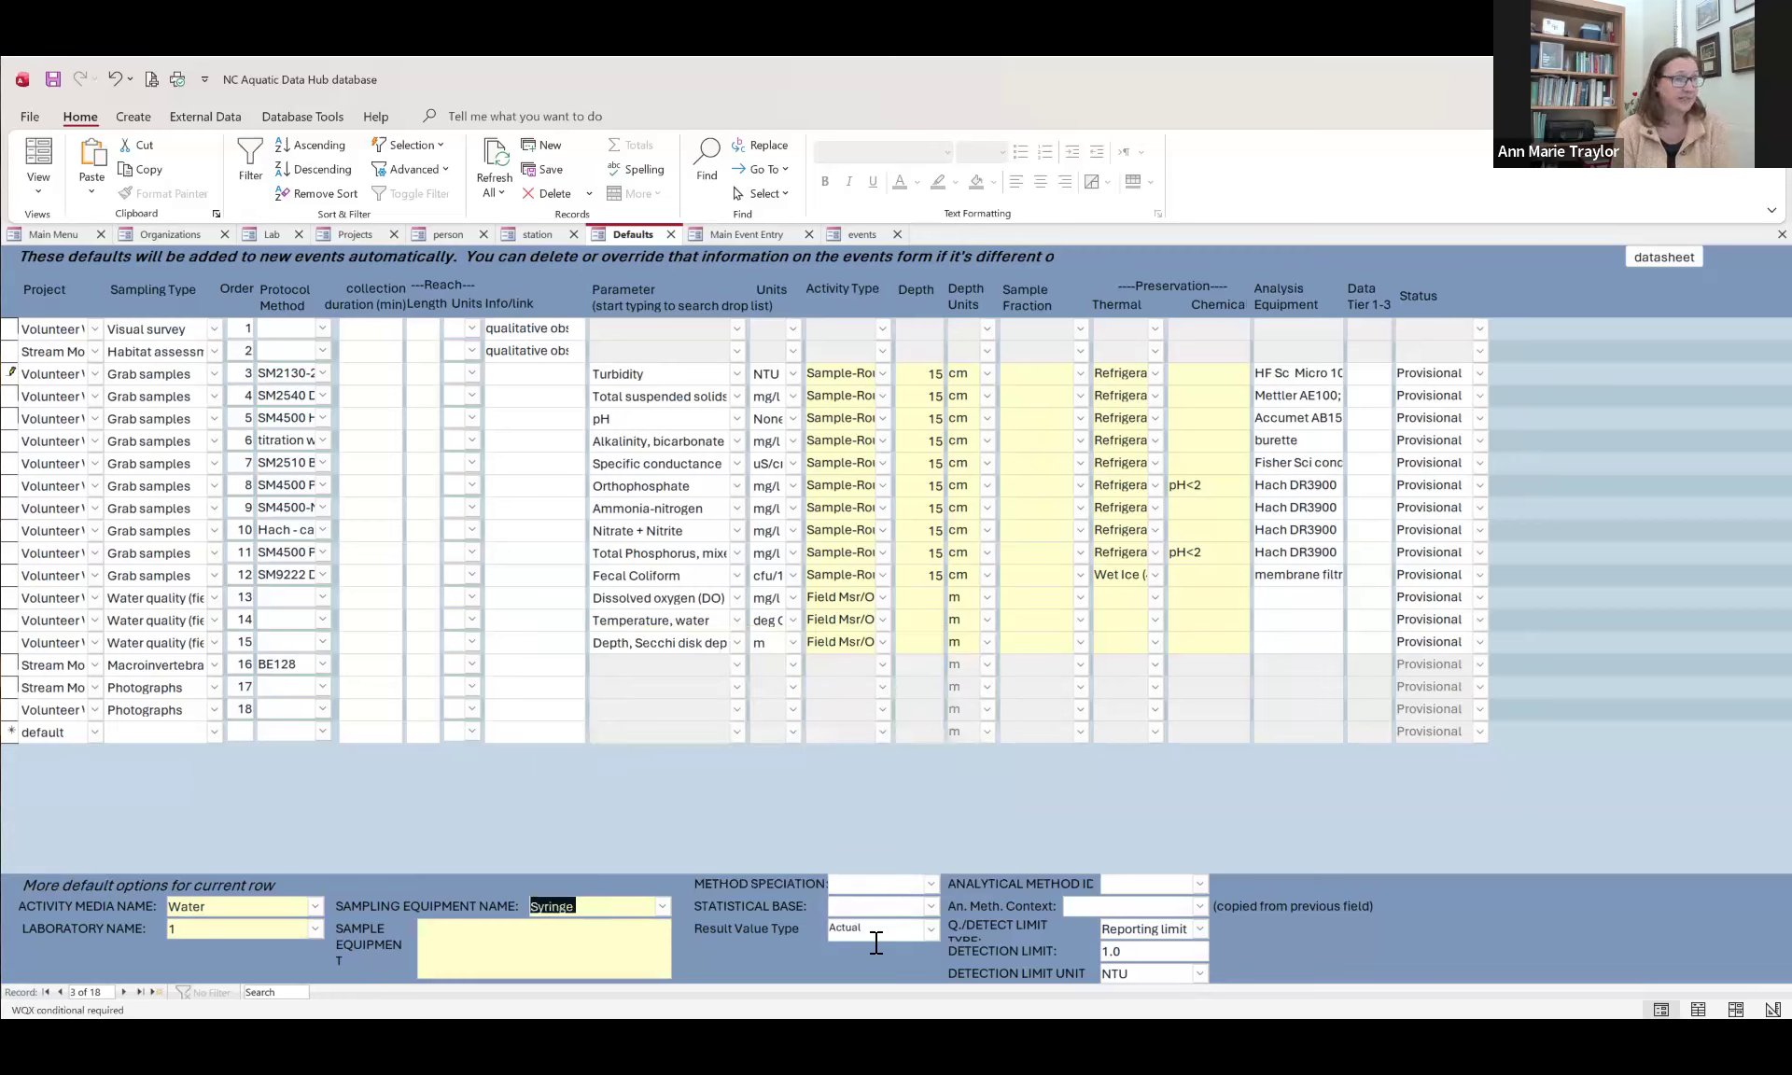
Step: Set the Turbidity default's quantitation/detection limit type to Method Detection Level and clear its detection limit value
click(1200, 929)
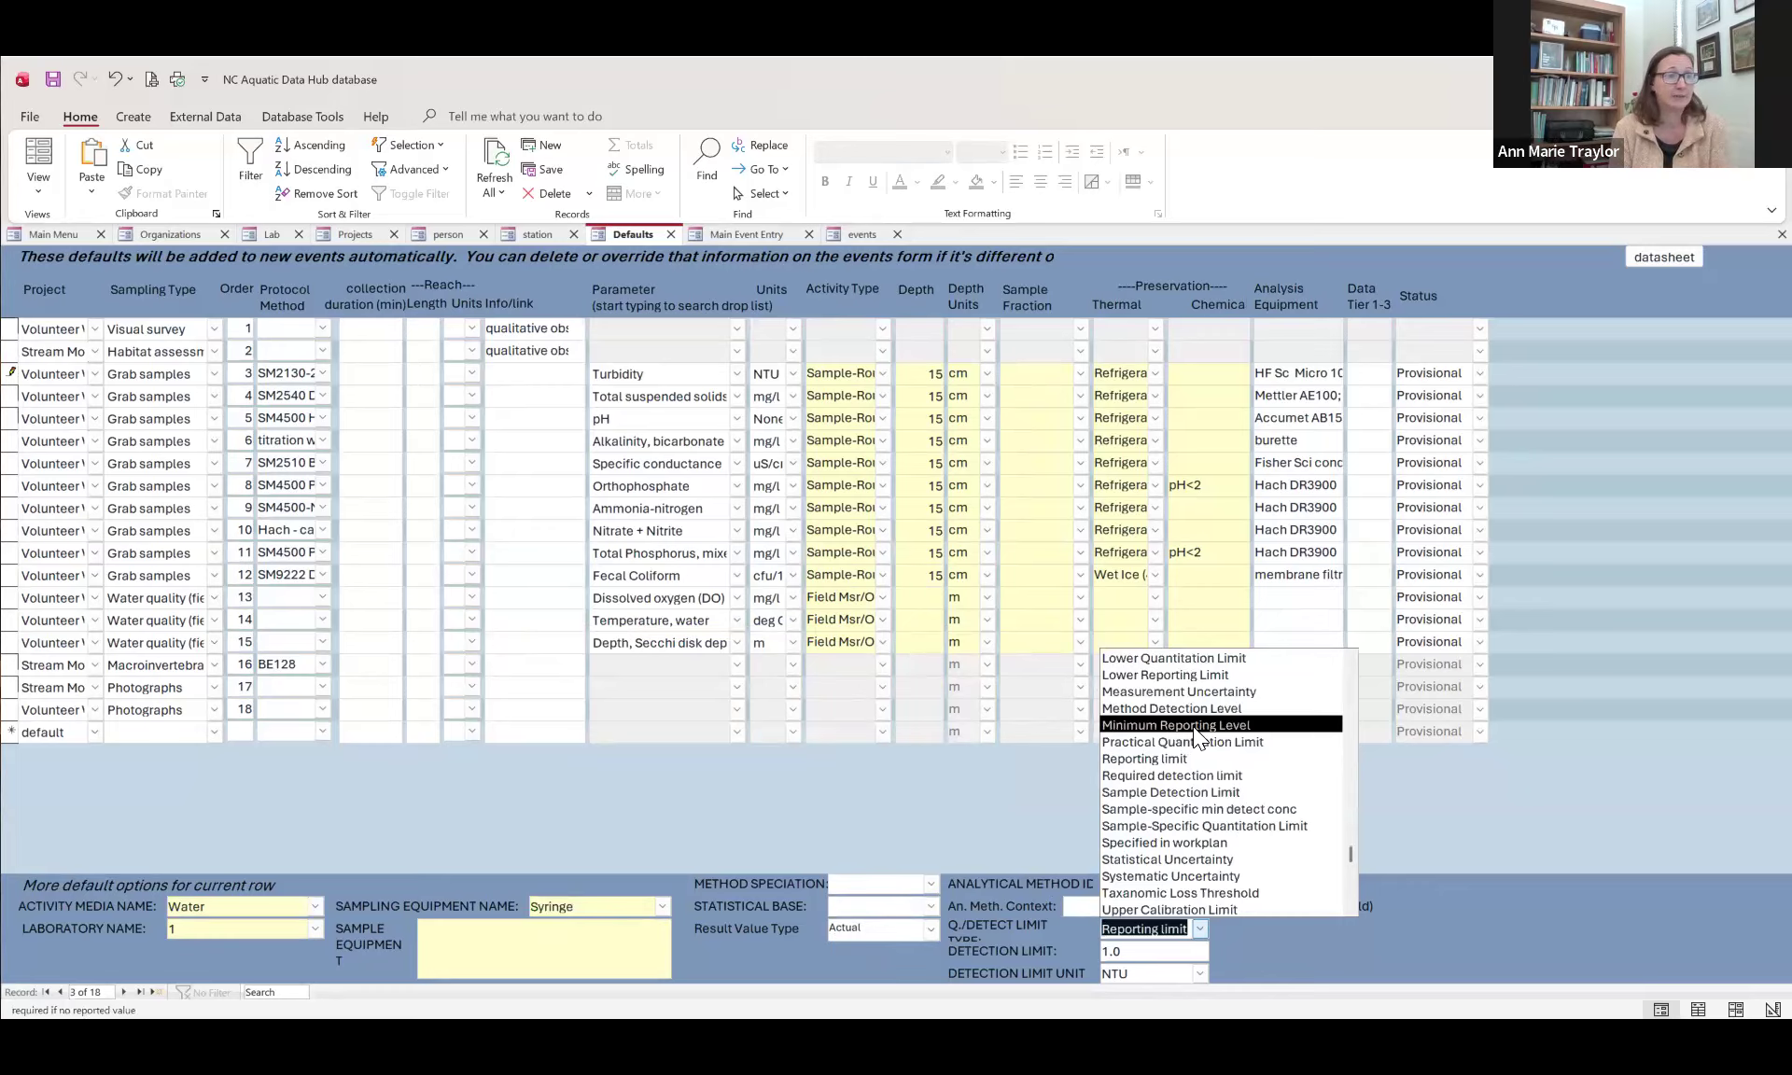
click(1193, 709)
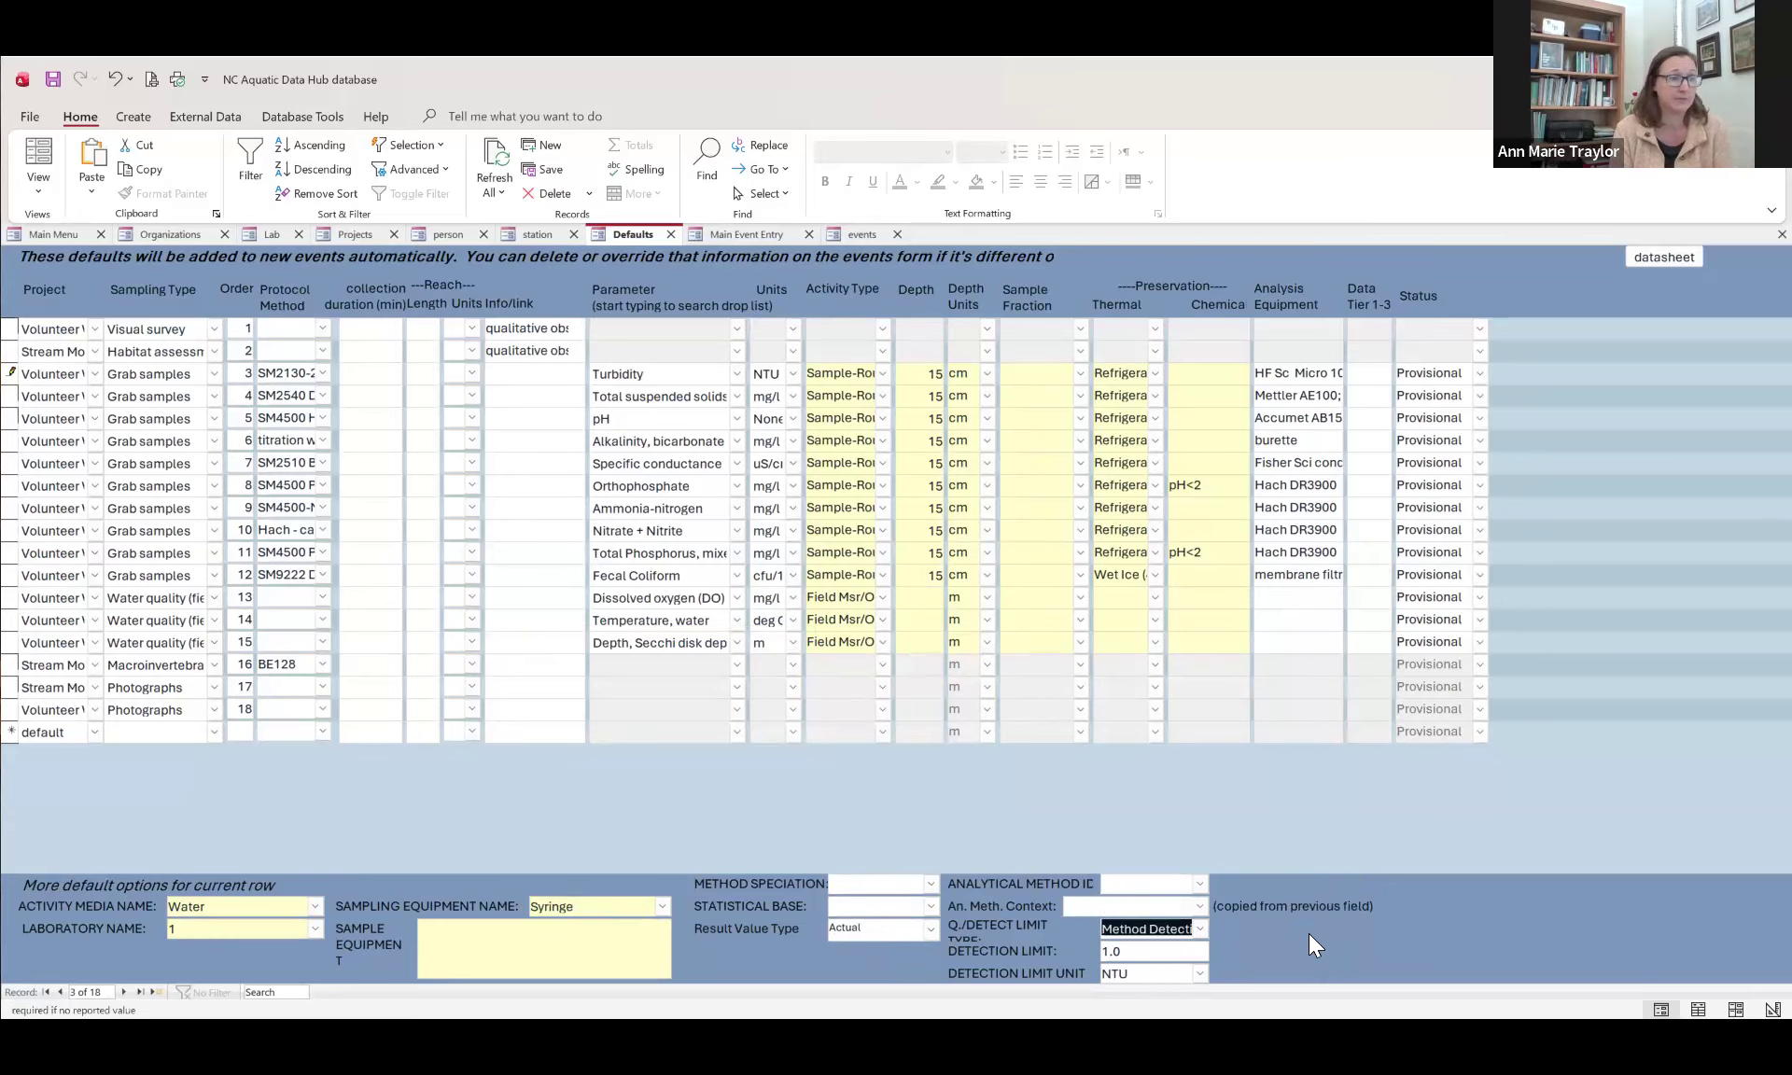
drag(1141, 952, 1048, 954)
key(BackSpace)
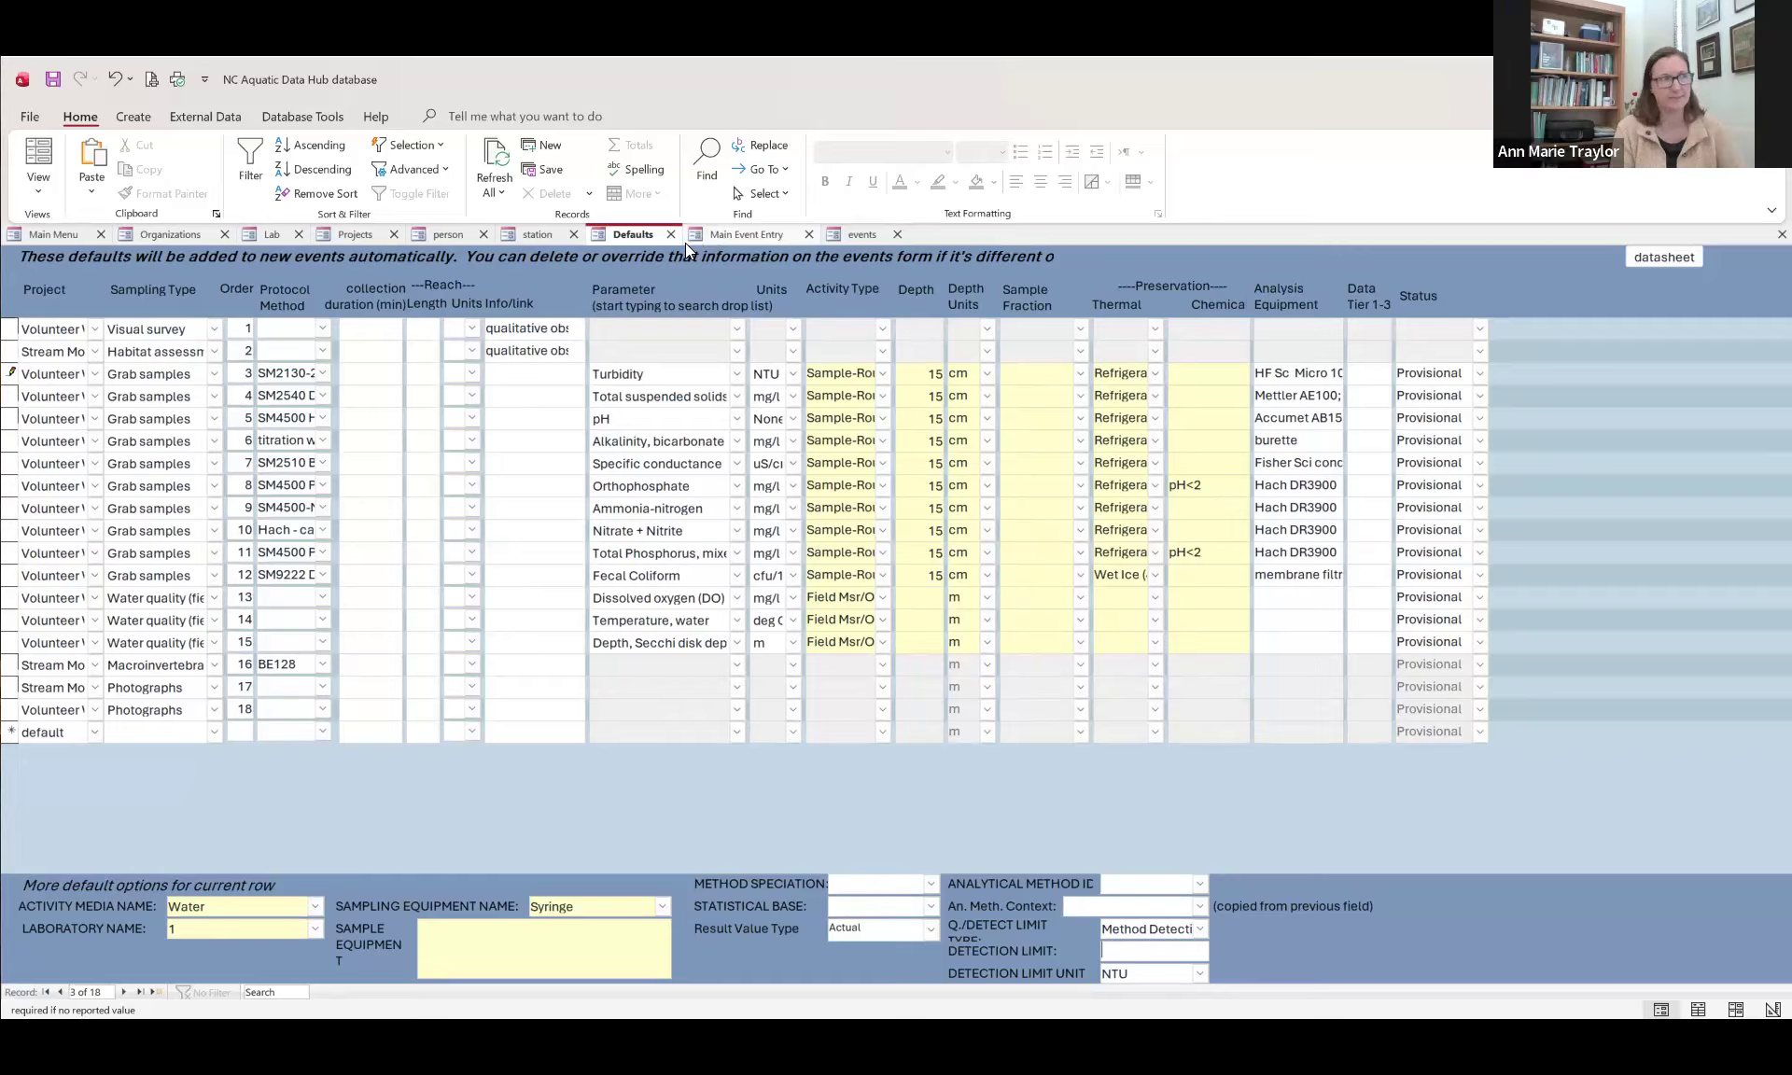
Step: Open the list of sampling events and examine the grab sample and water quality record counts for both events
click(37, 239)
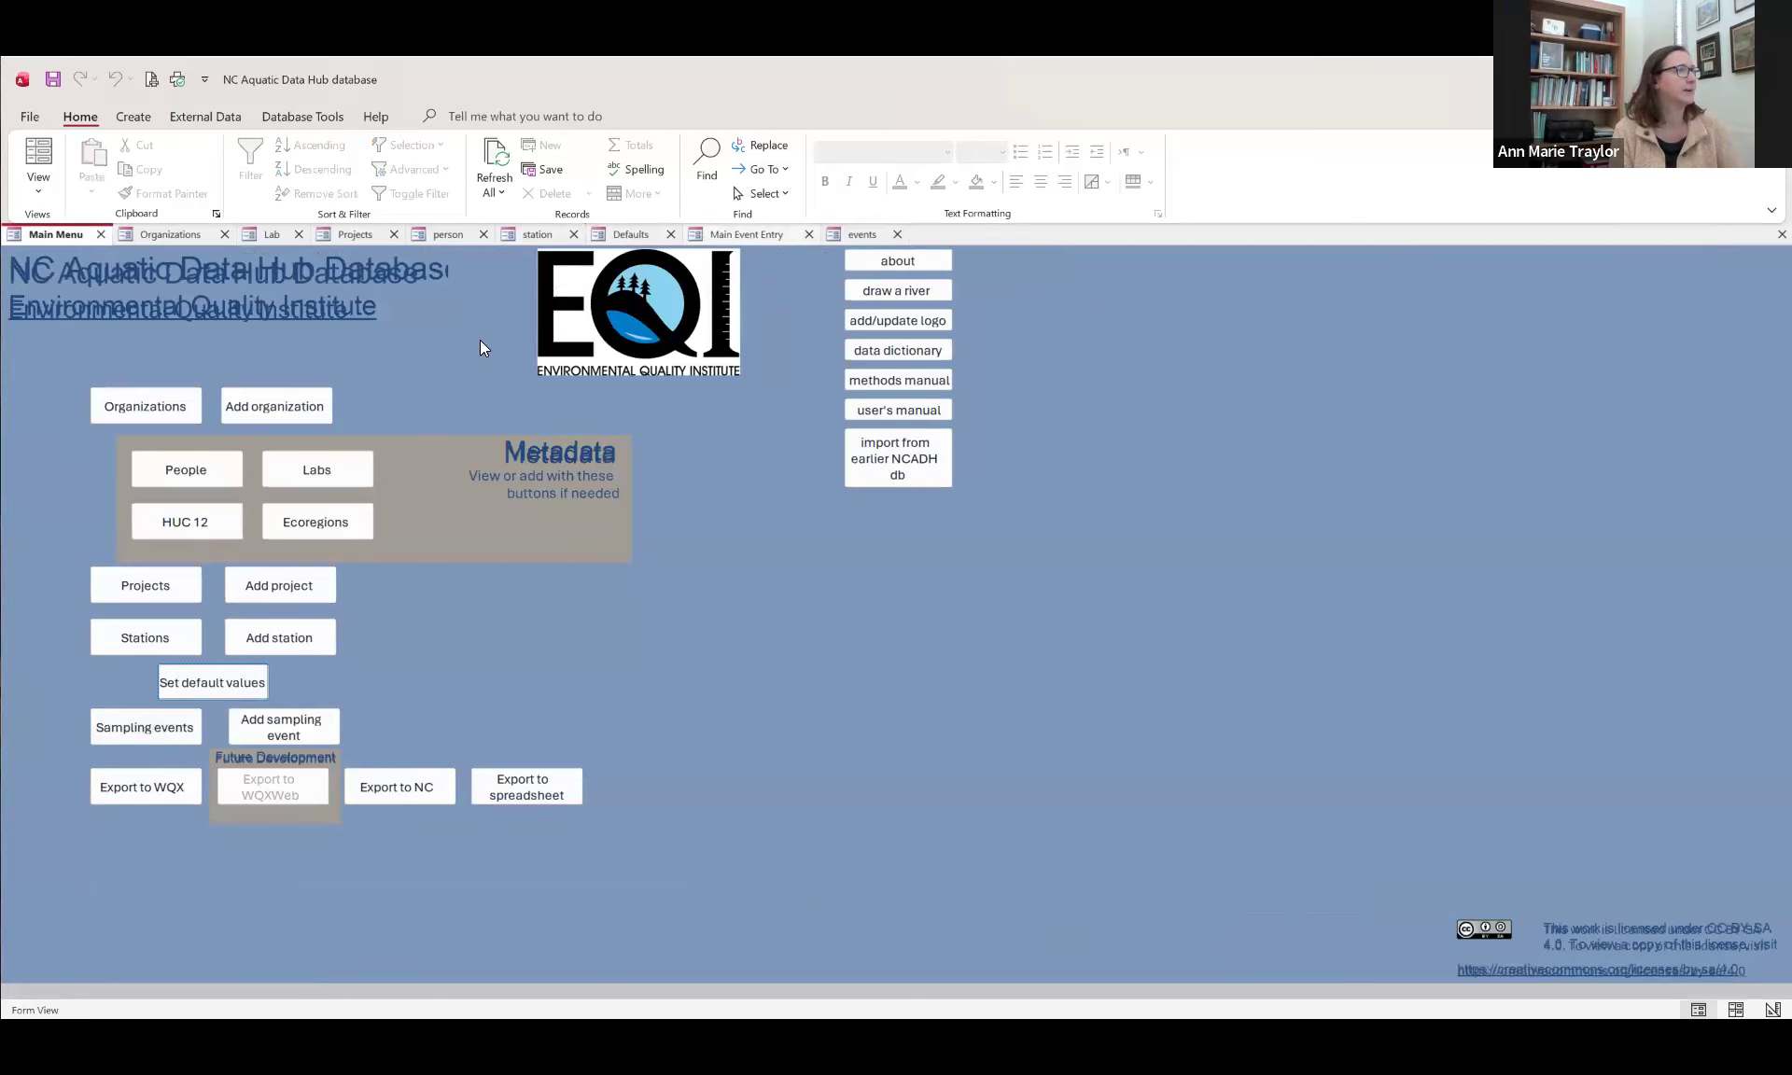
click(728, 234)
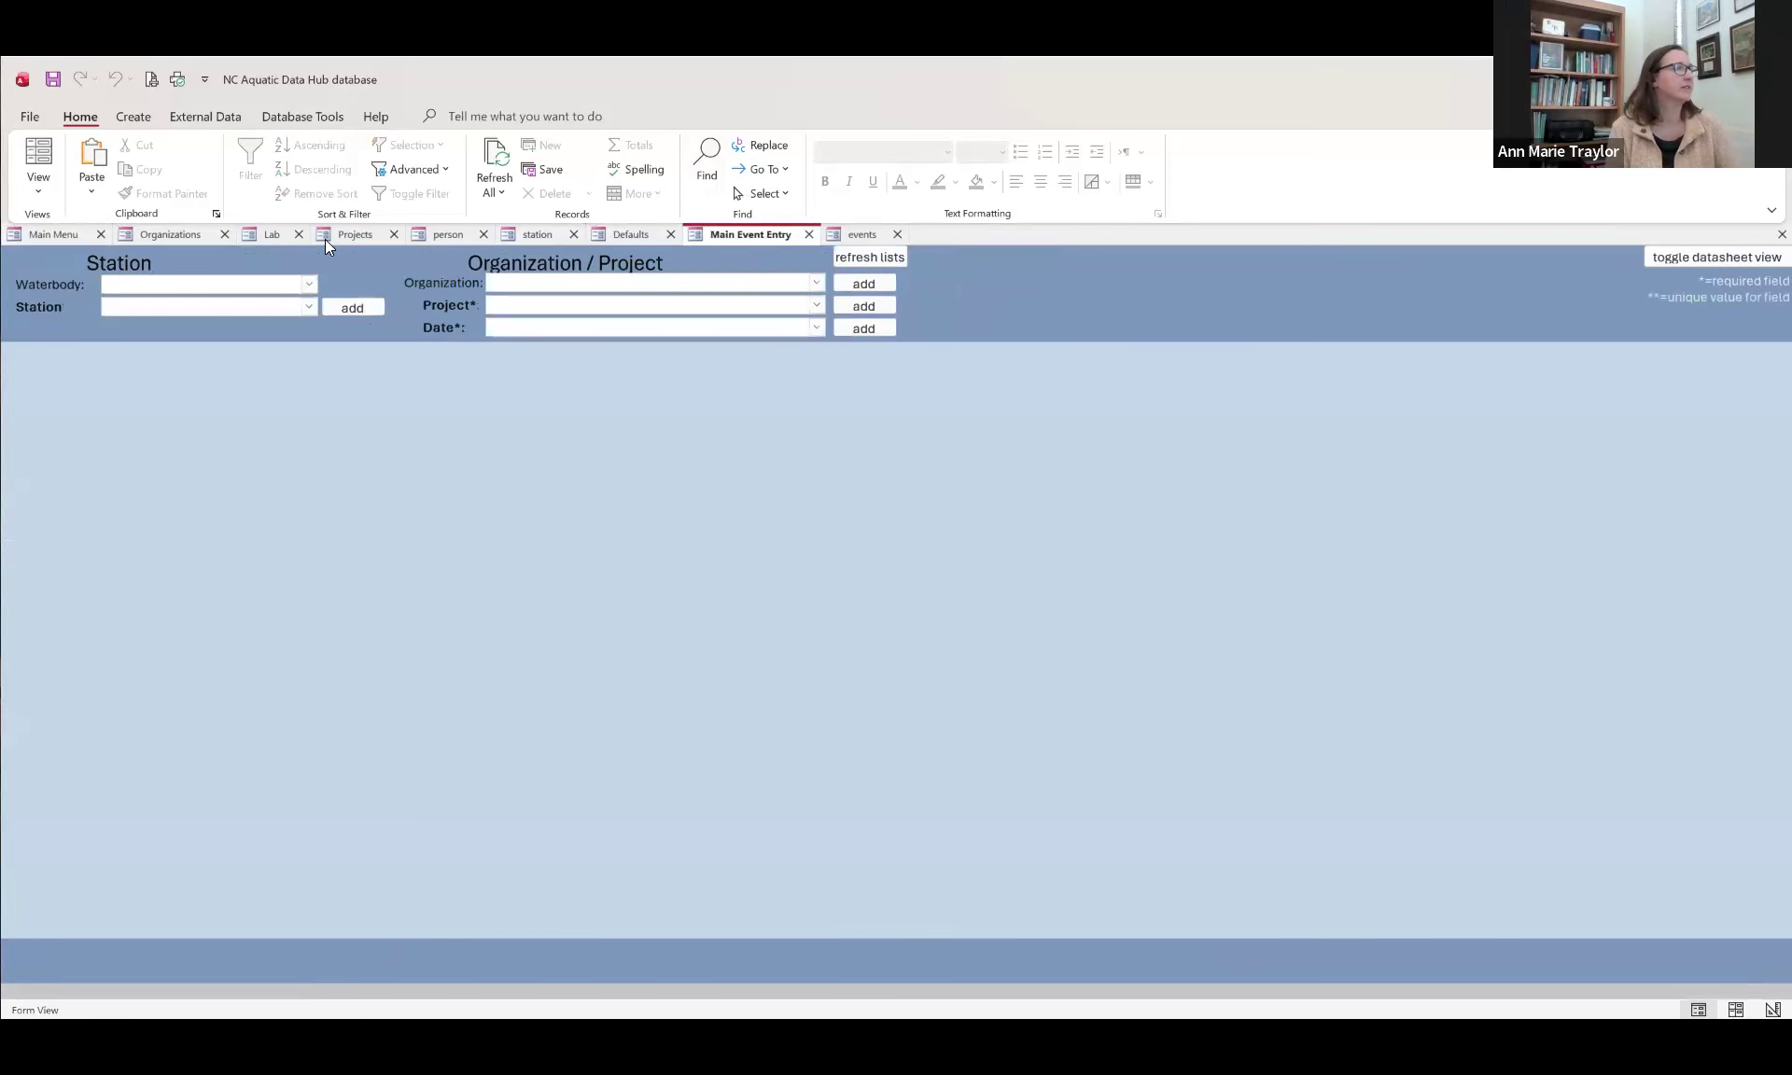
click(38, 231)
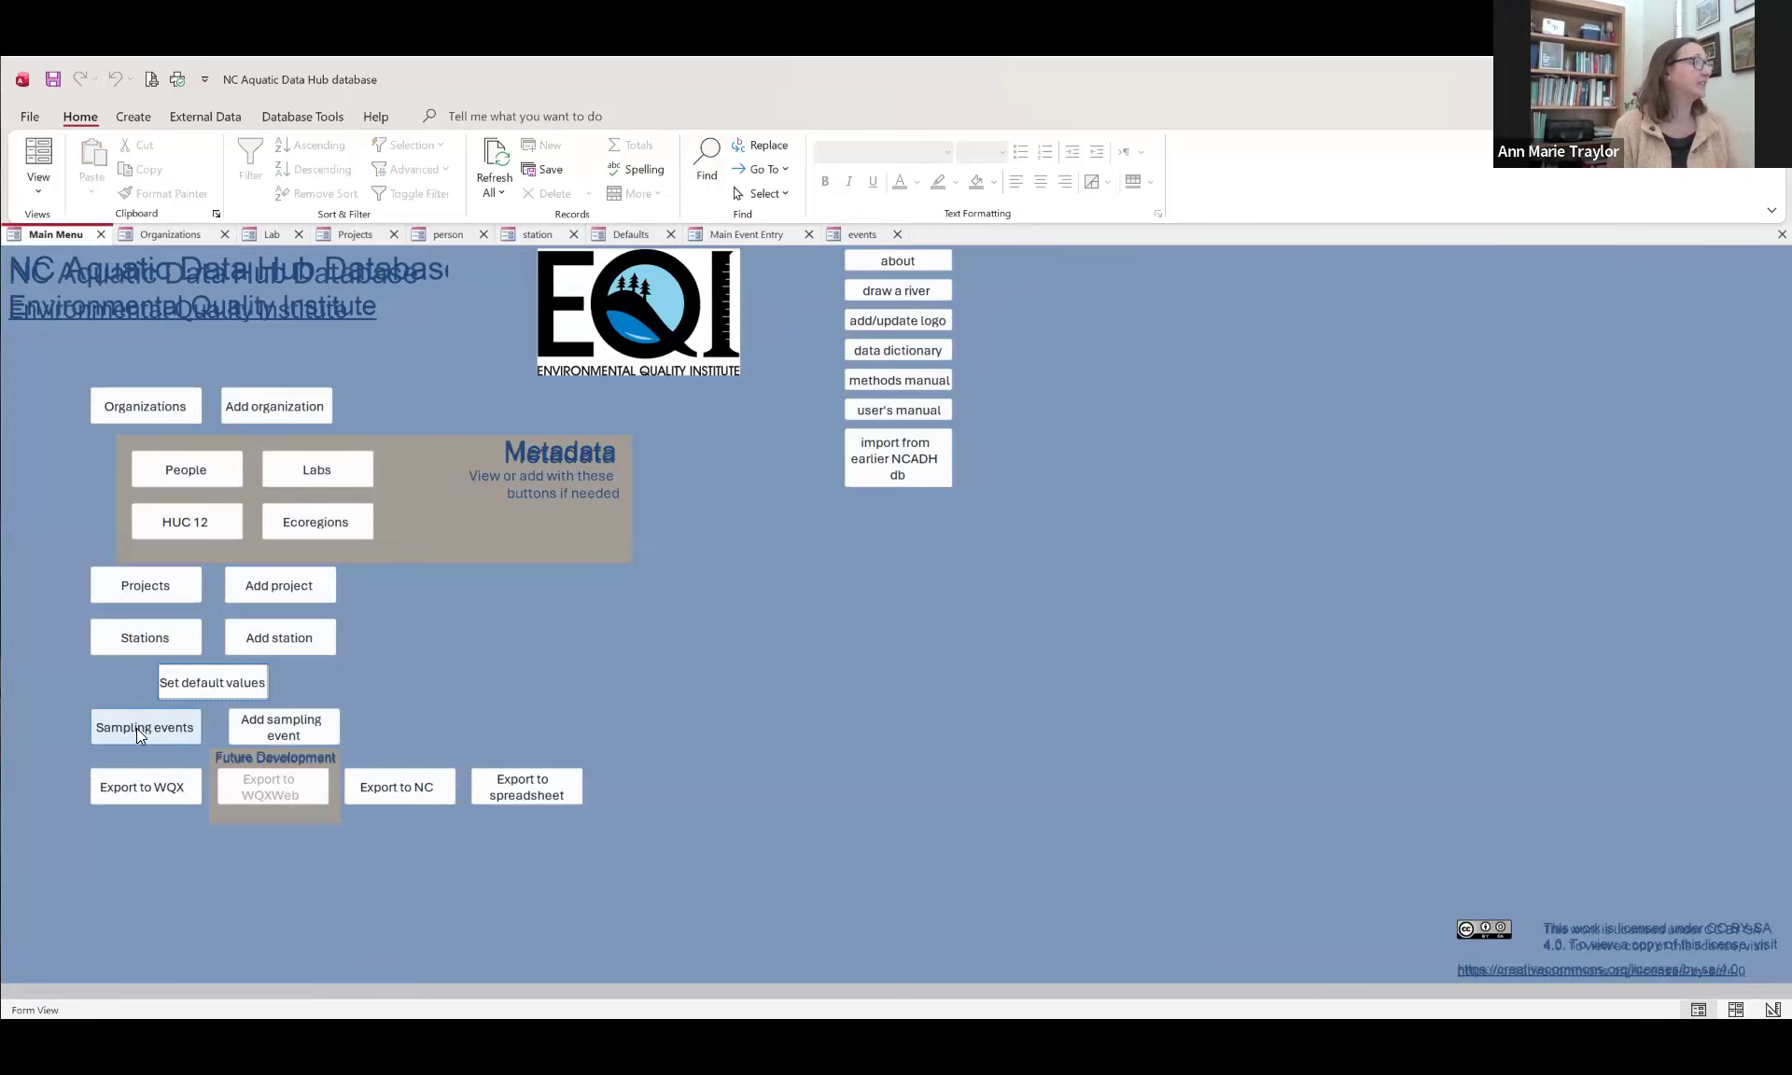
click(136, 728)
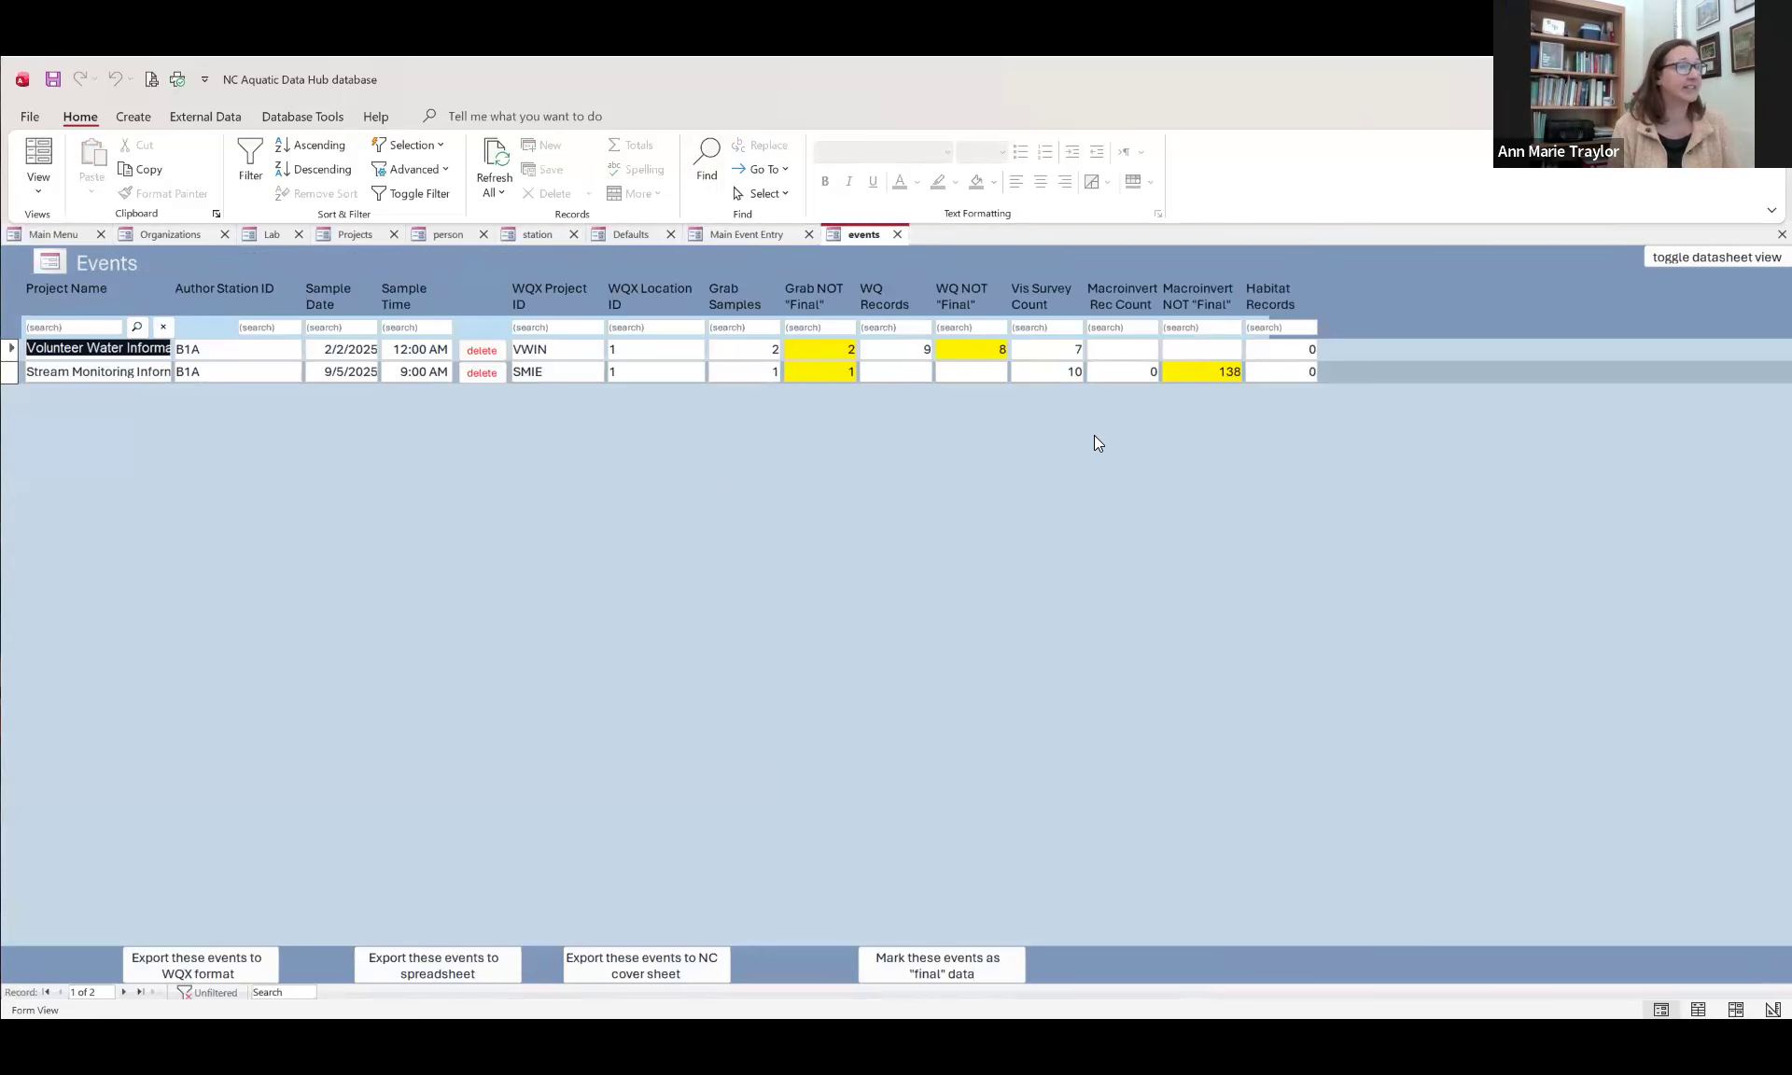
click(654, 354)
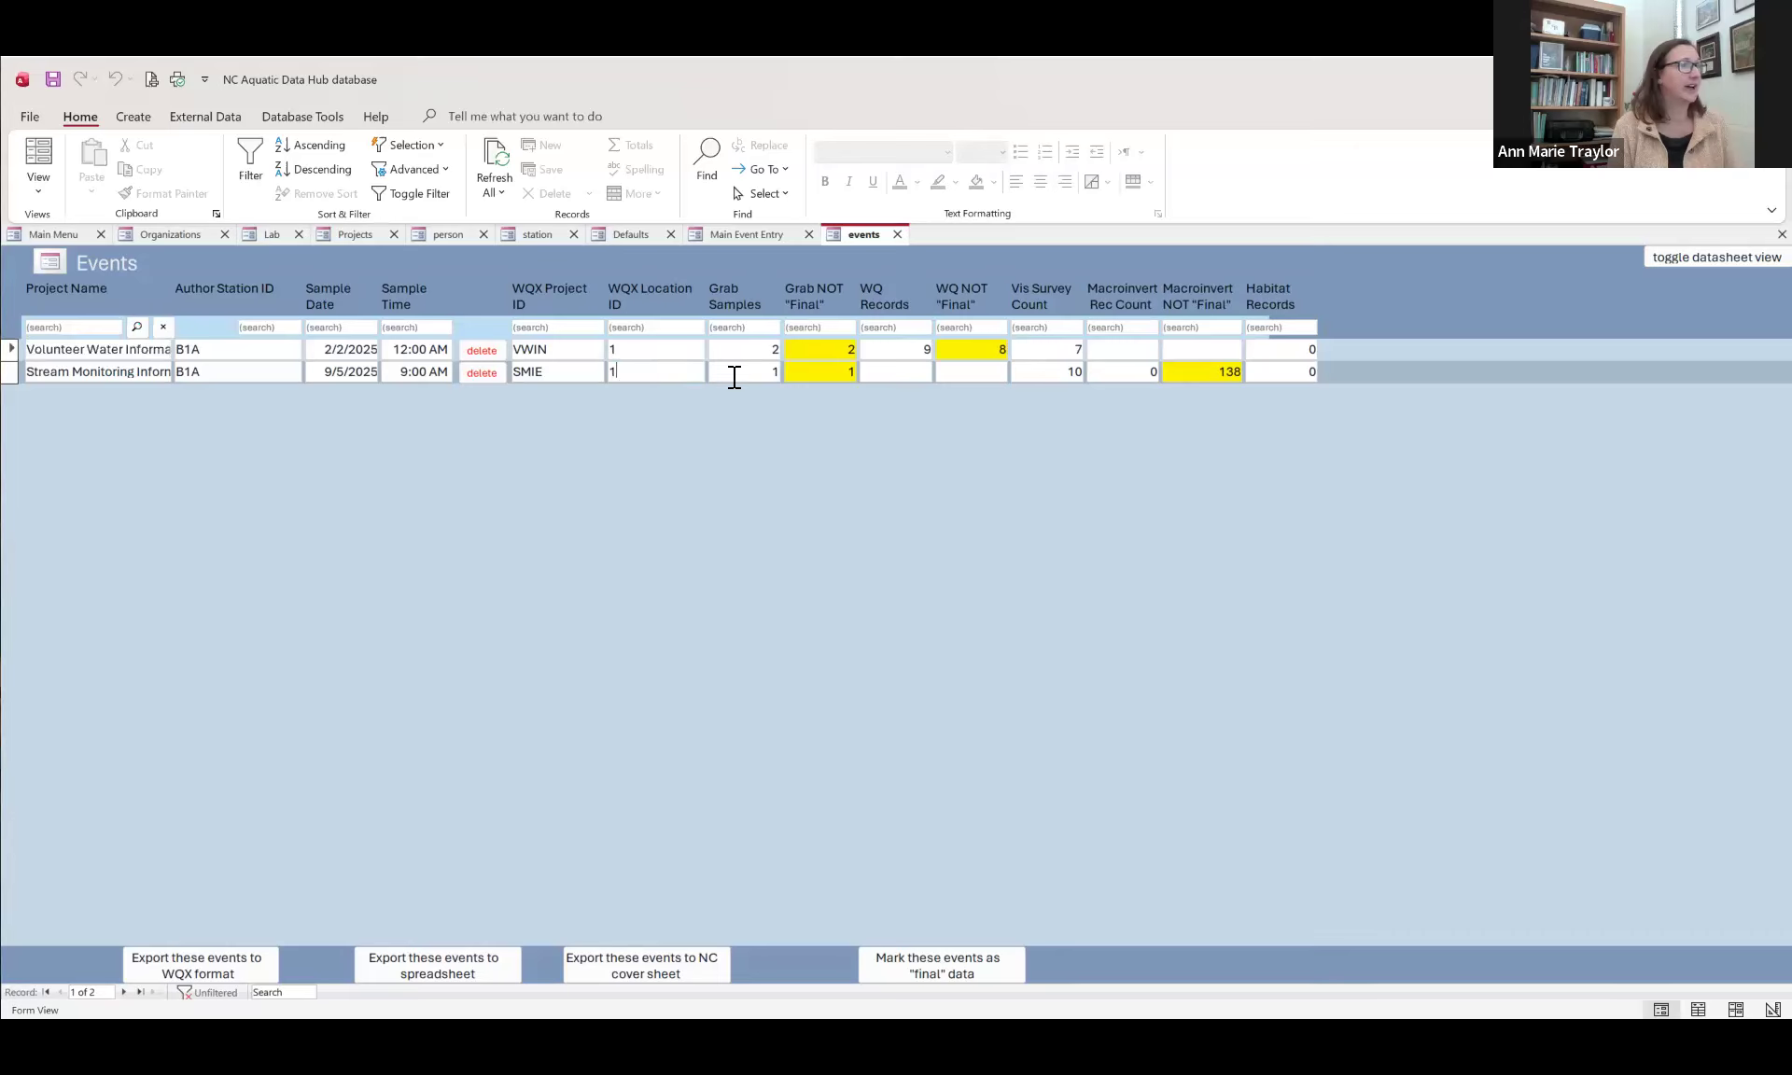
double_click(841, 352)
double_click(913, 352)
click(928, 375)
click(945, 370)
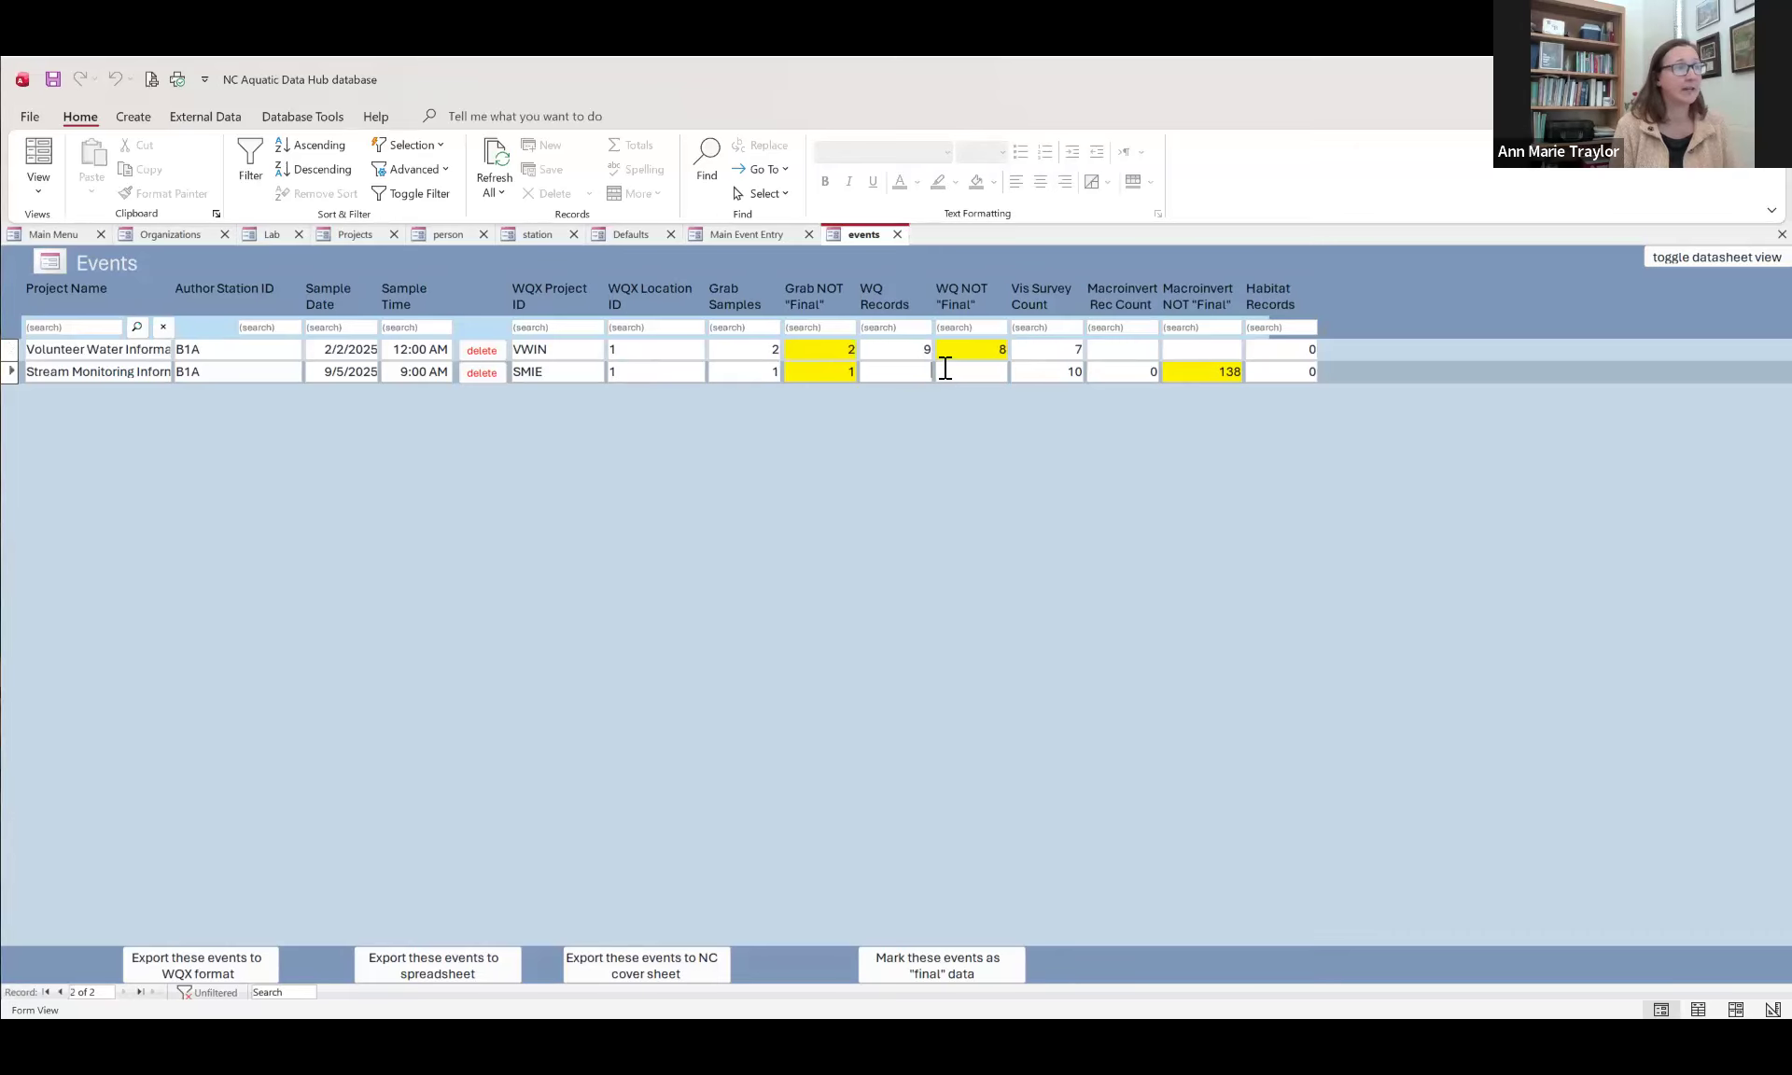
Step: Load the existing event for project Stream Monitoring Information Exchange dated 9/5/2025 in the event entry form
click(67, 233)
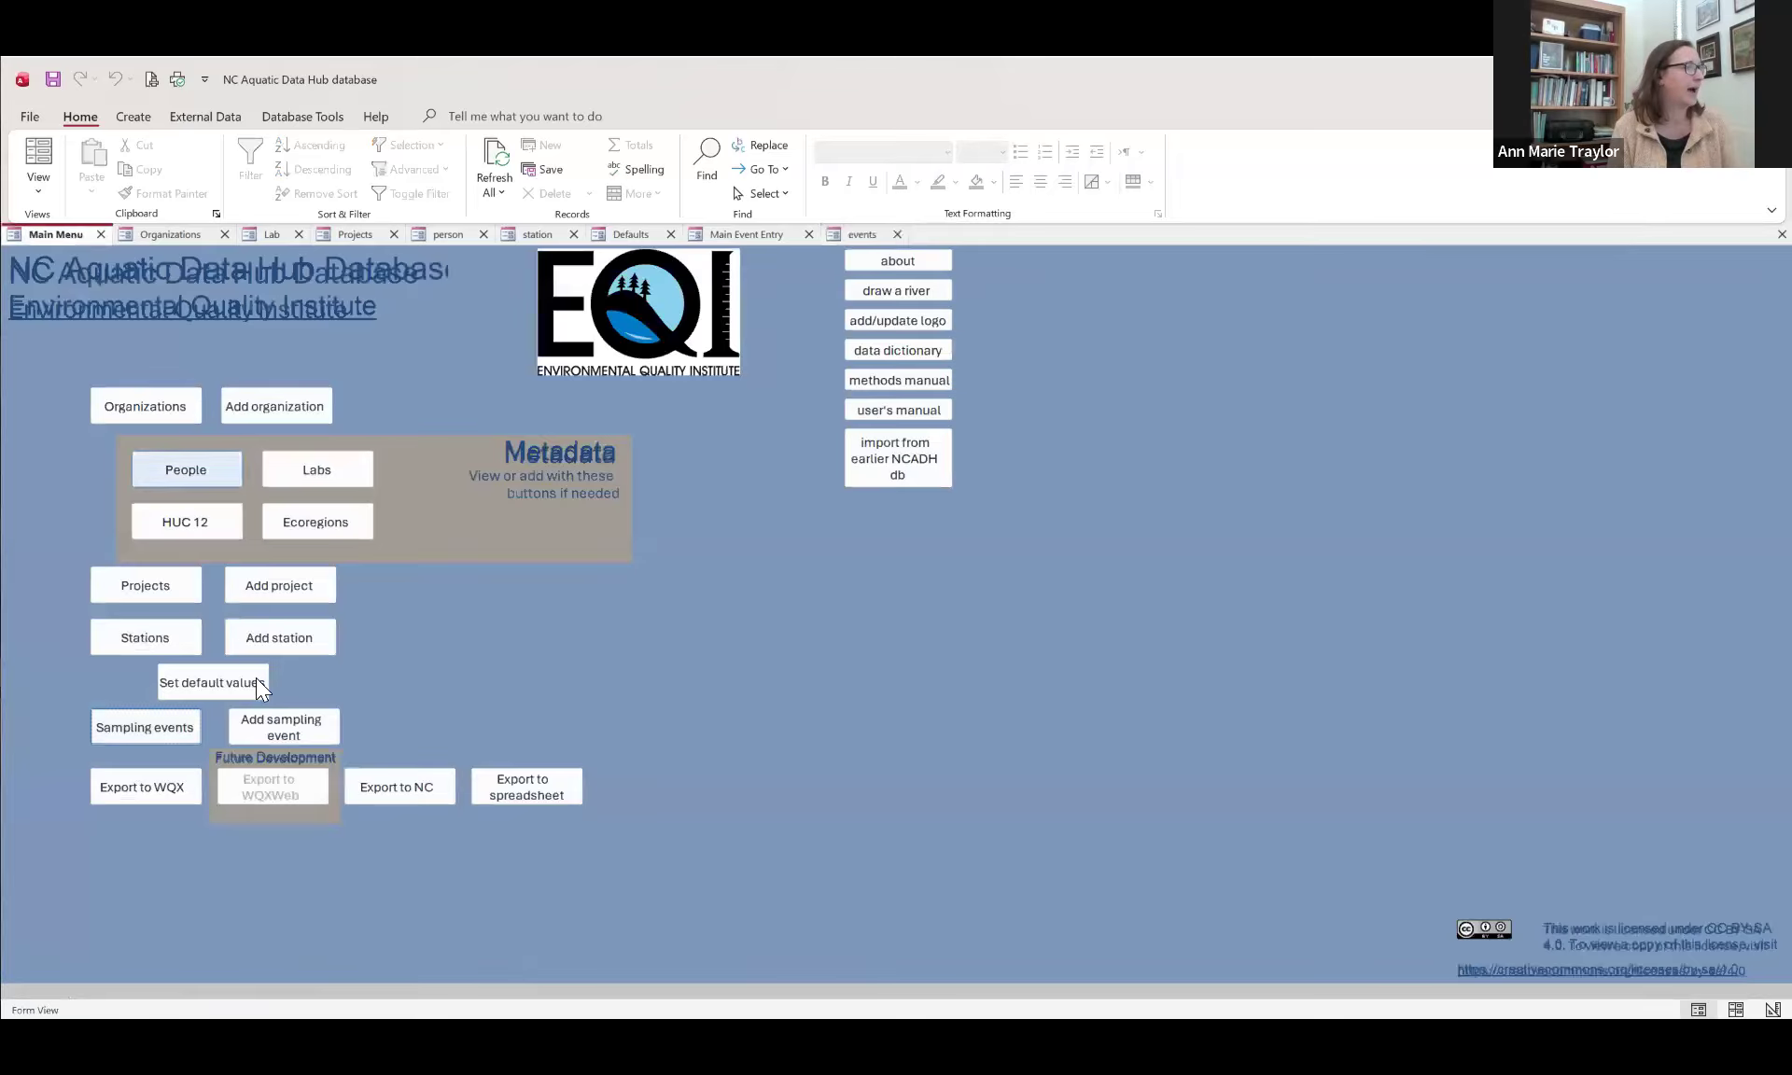
click(297, 724)
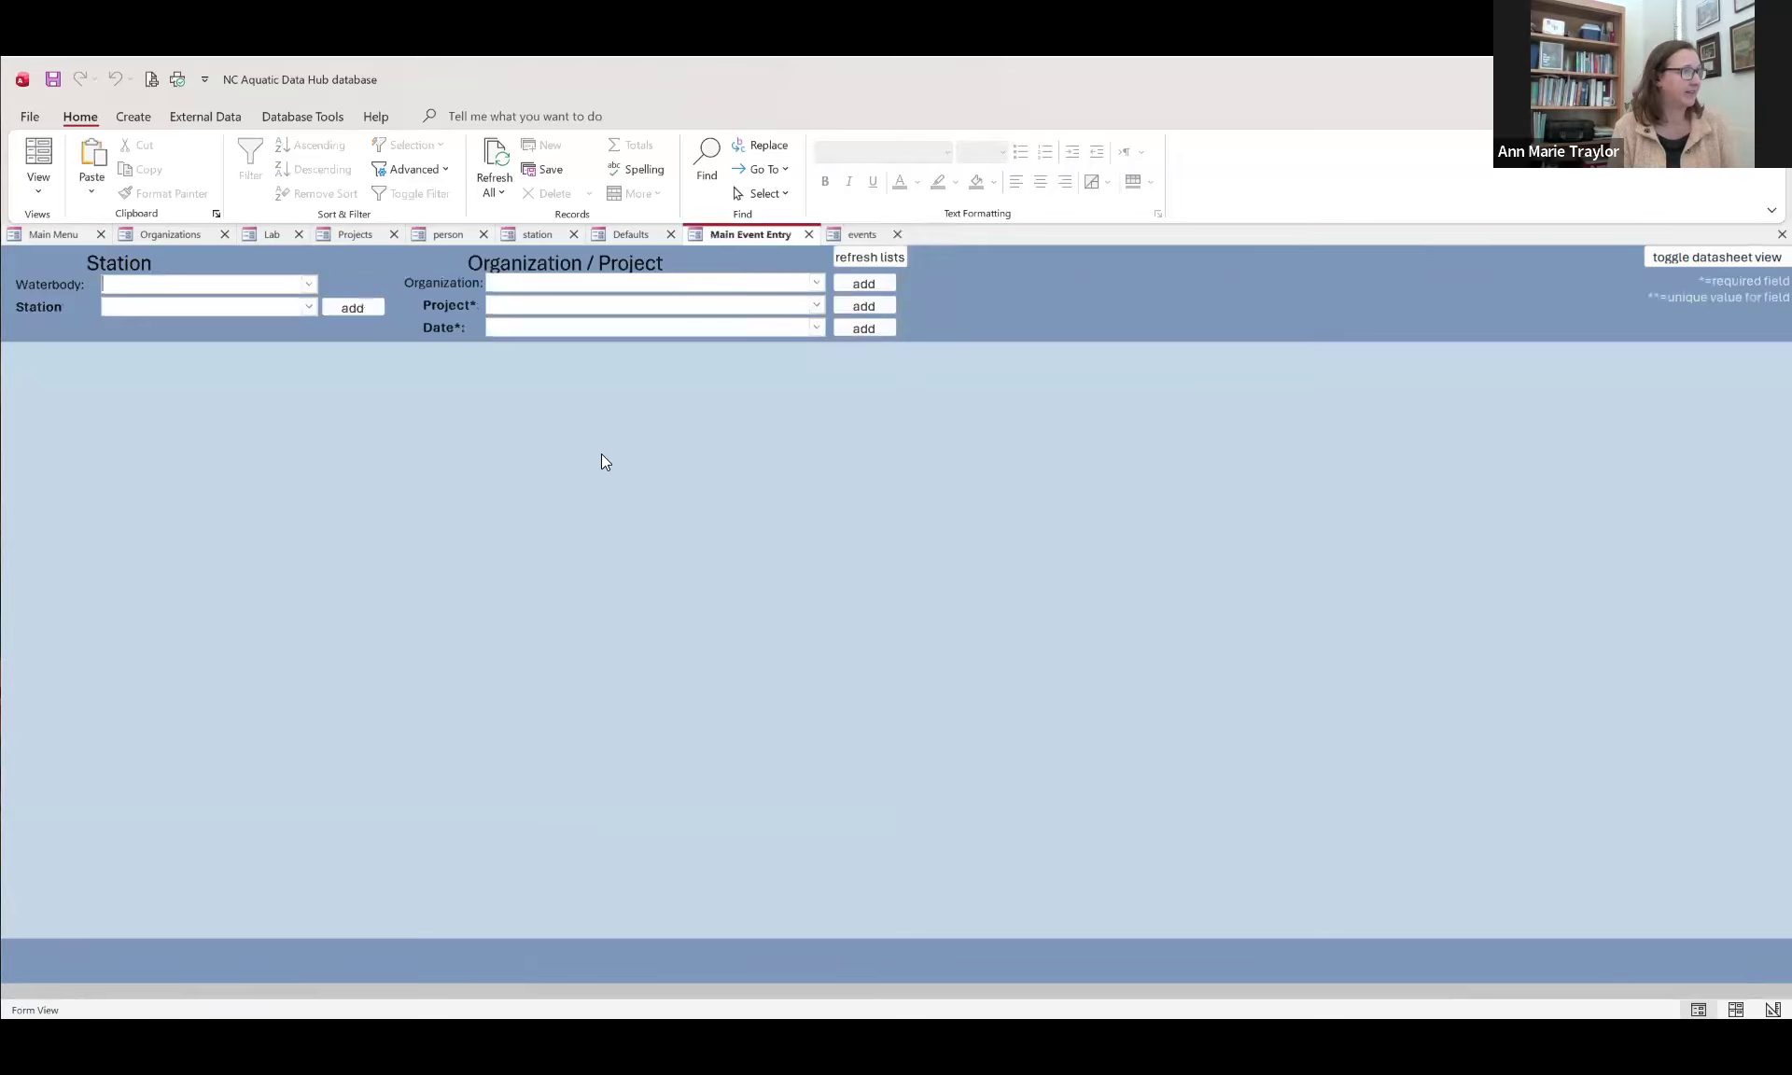
click(818, 306)
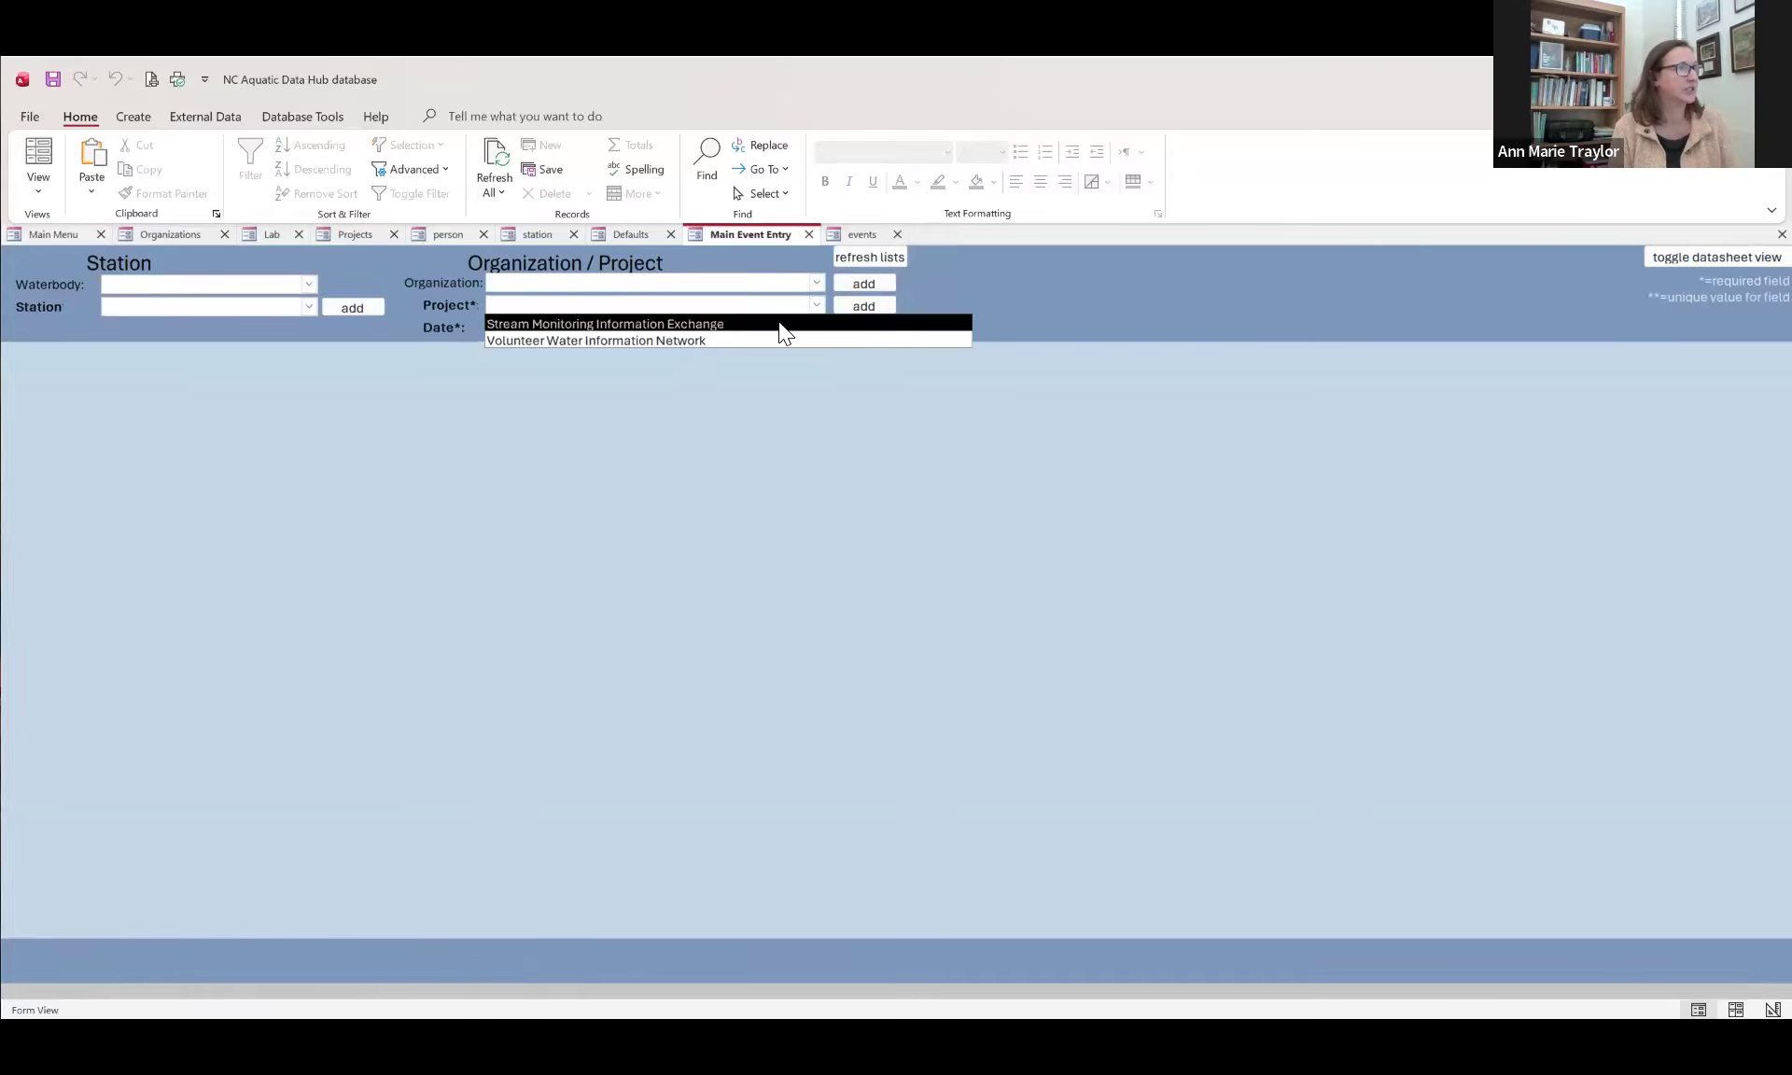
click(814, 319)
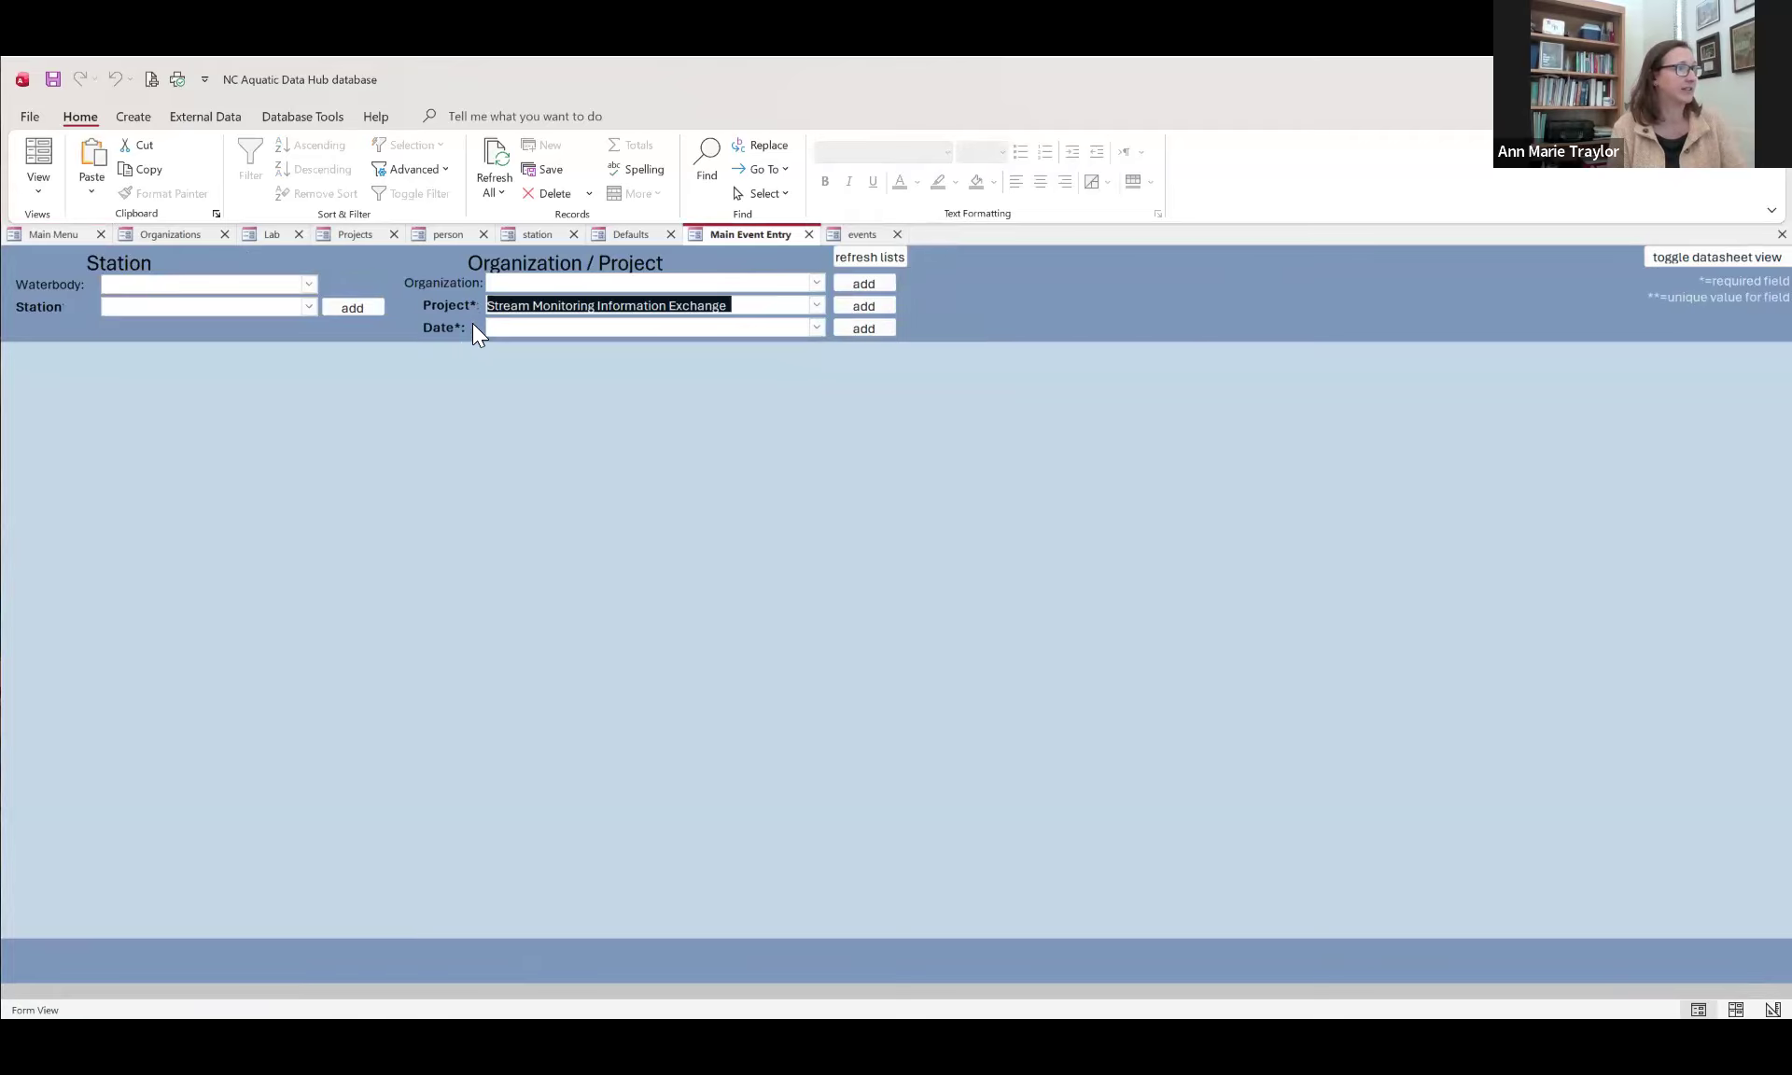
click(818, 329)
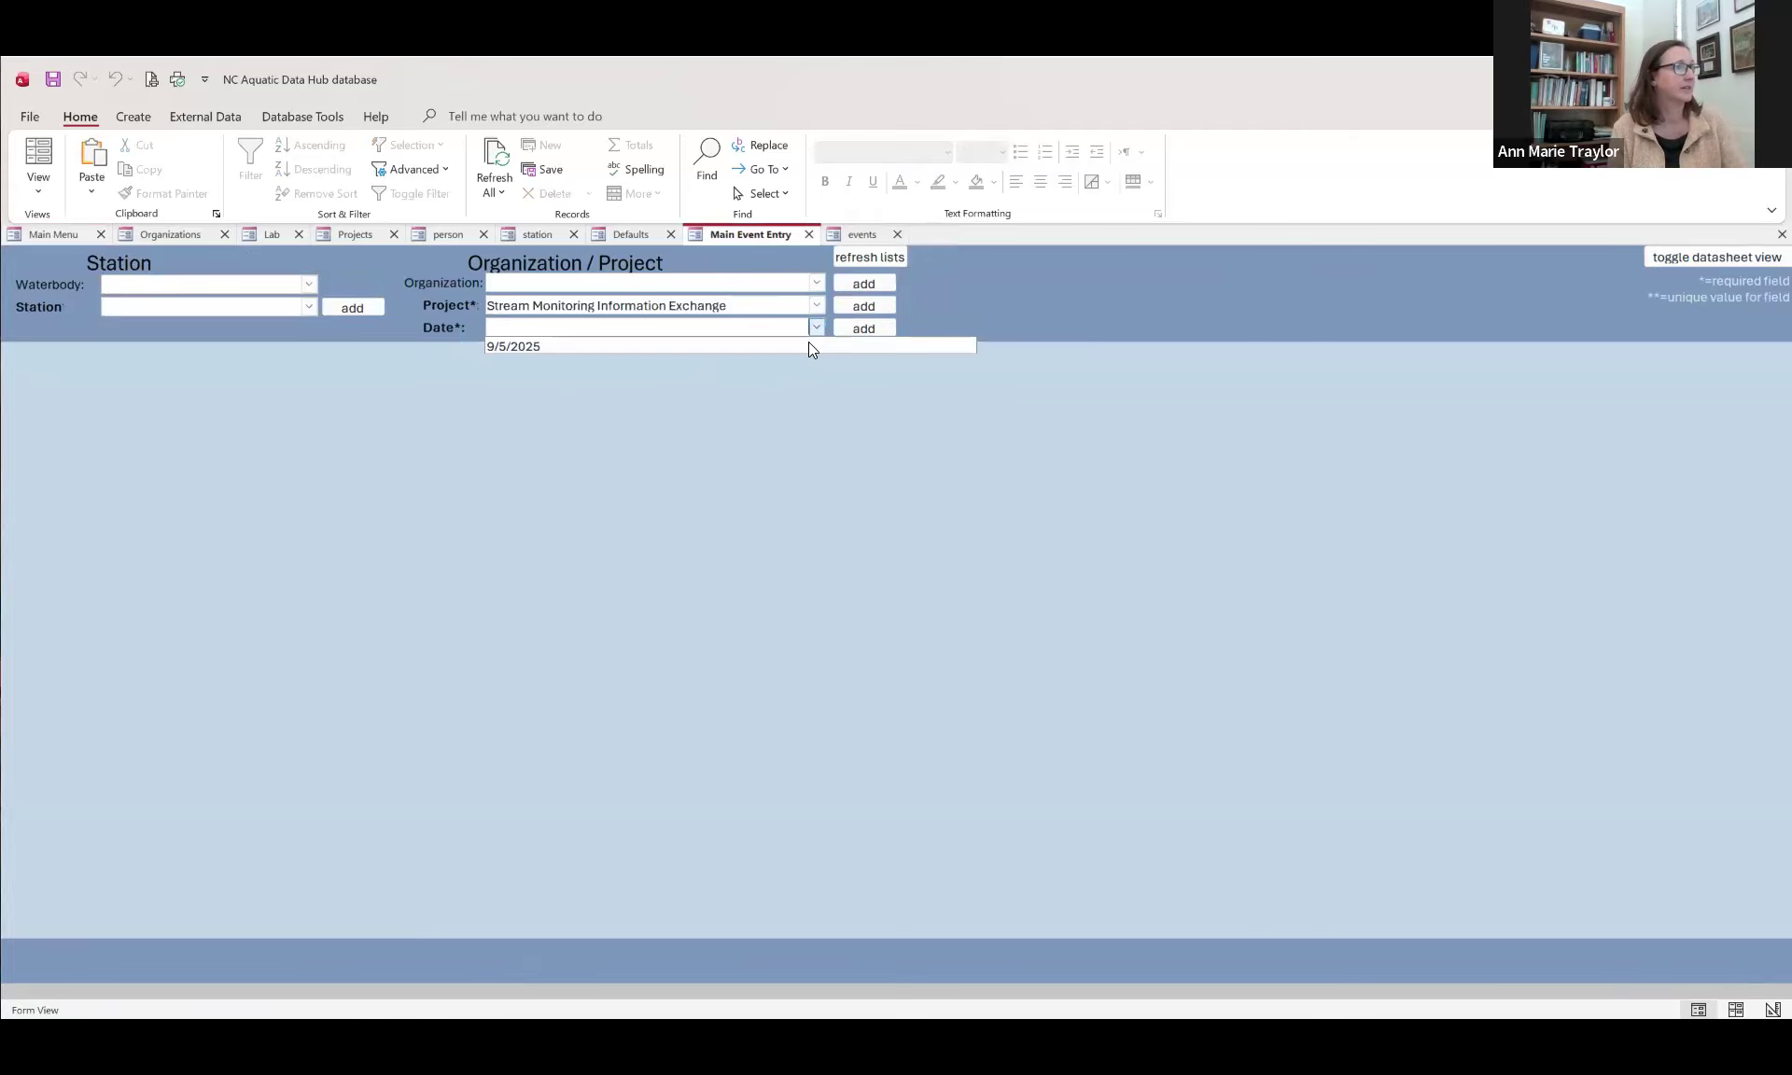
click(805, 343)
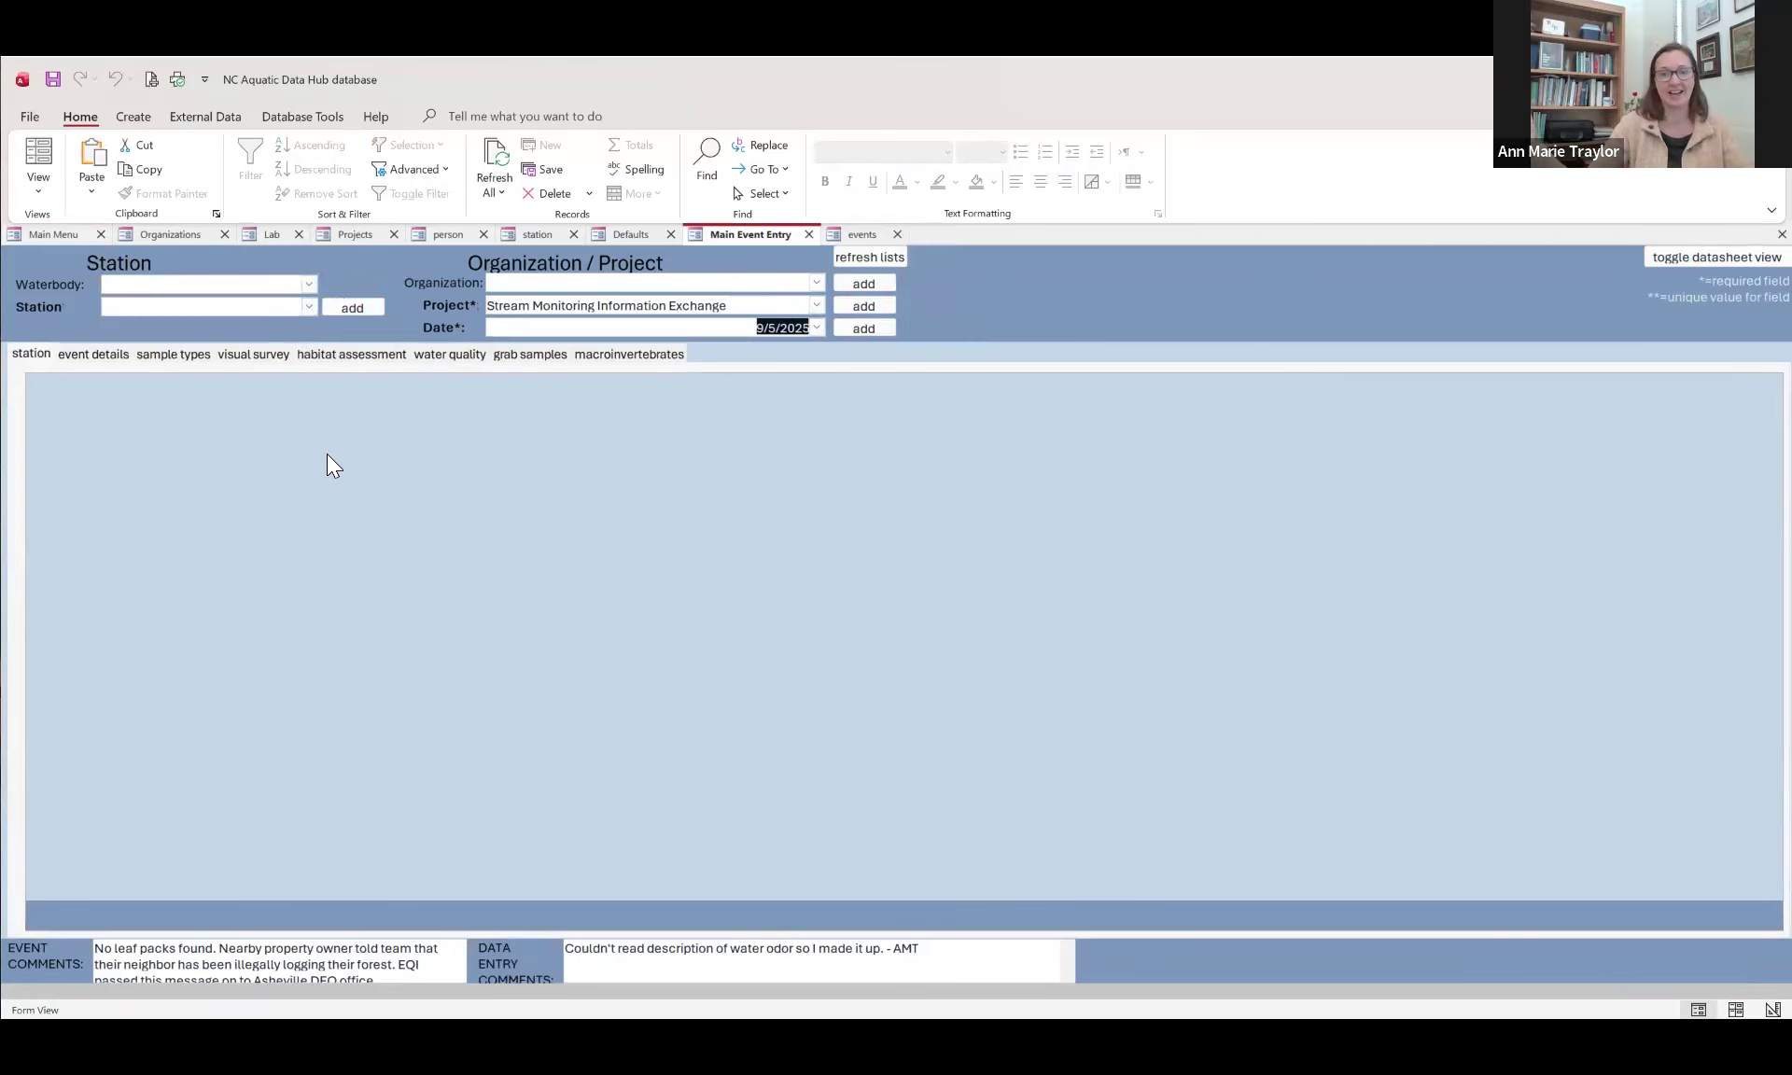
Step: Review the station, event details and sample types sections of the loaded 9/5/2025 event
click(34, 354)
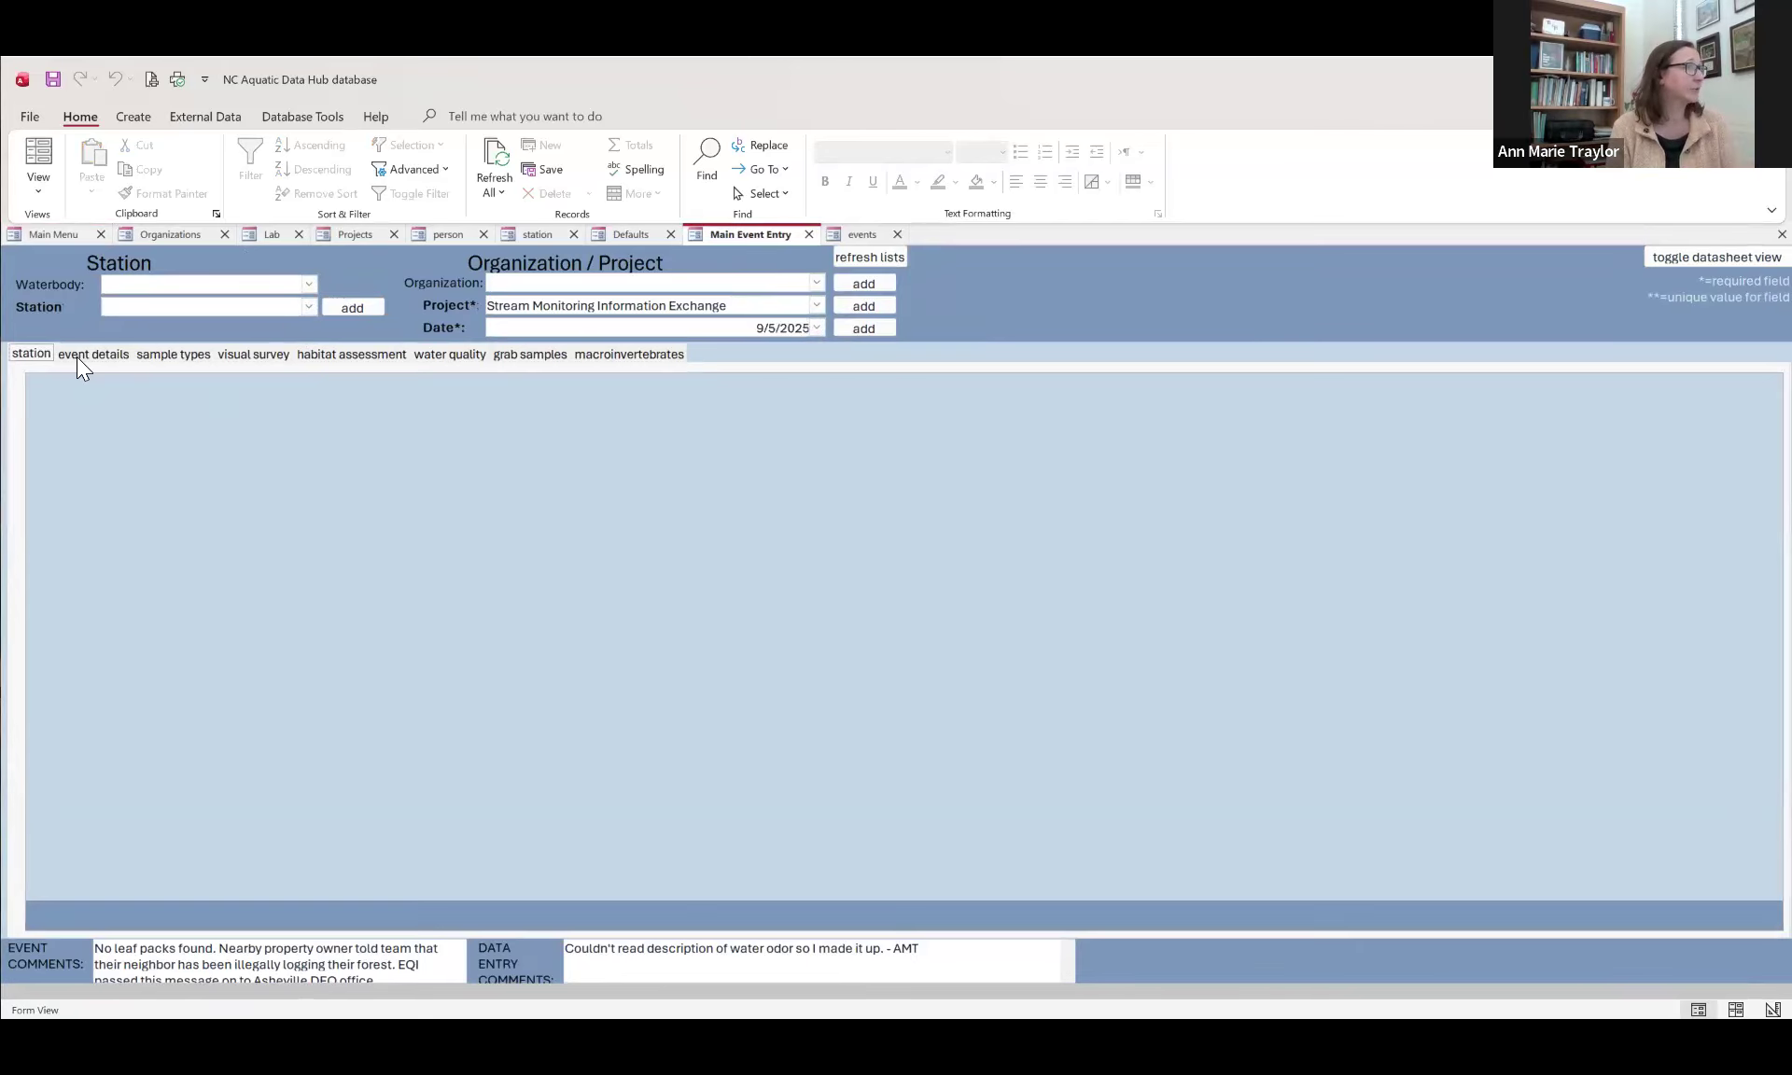
click(77, 355)
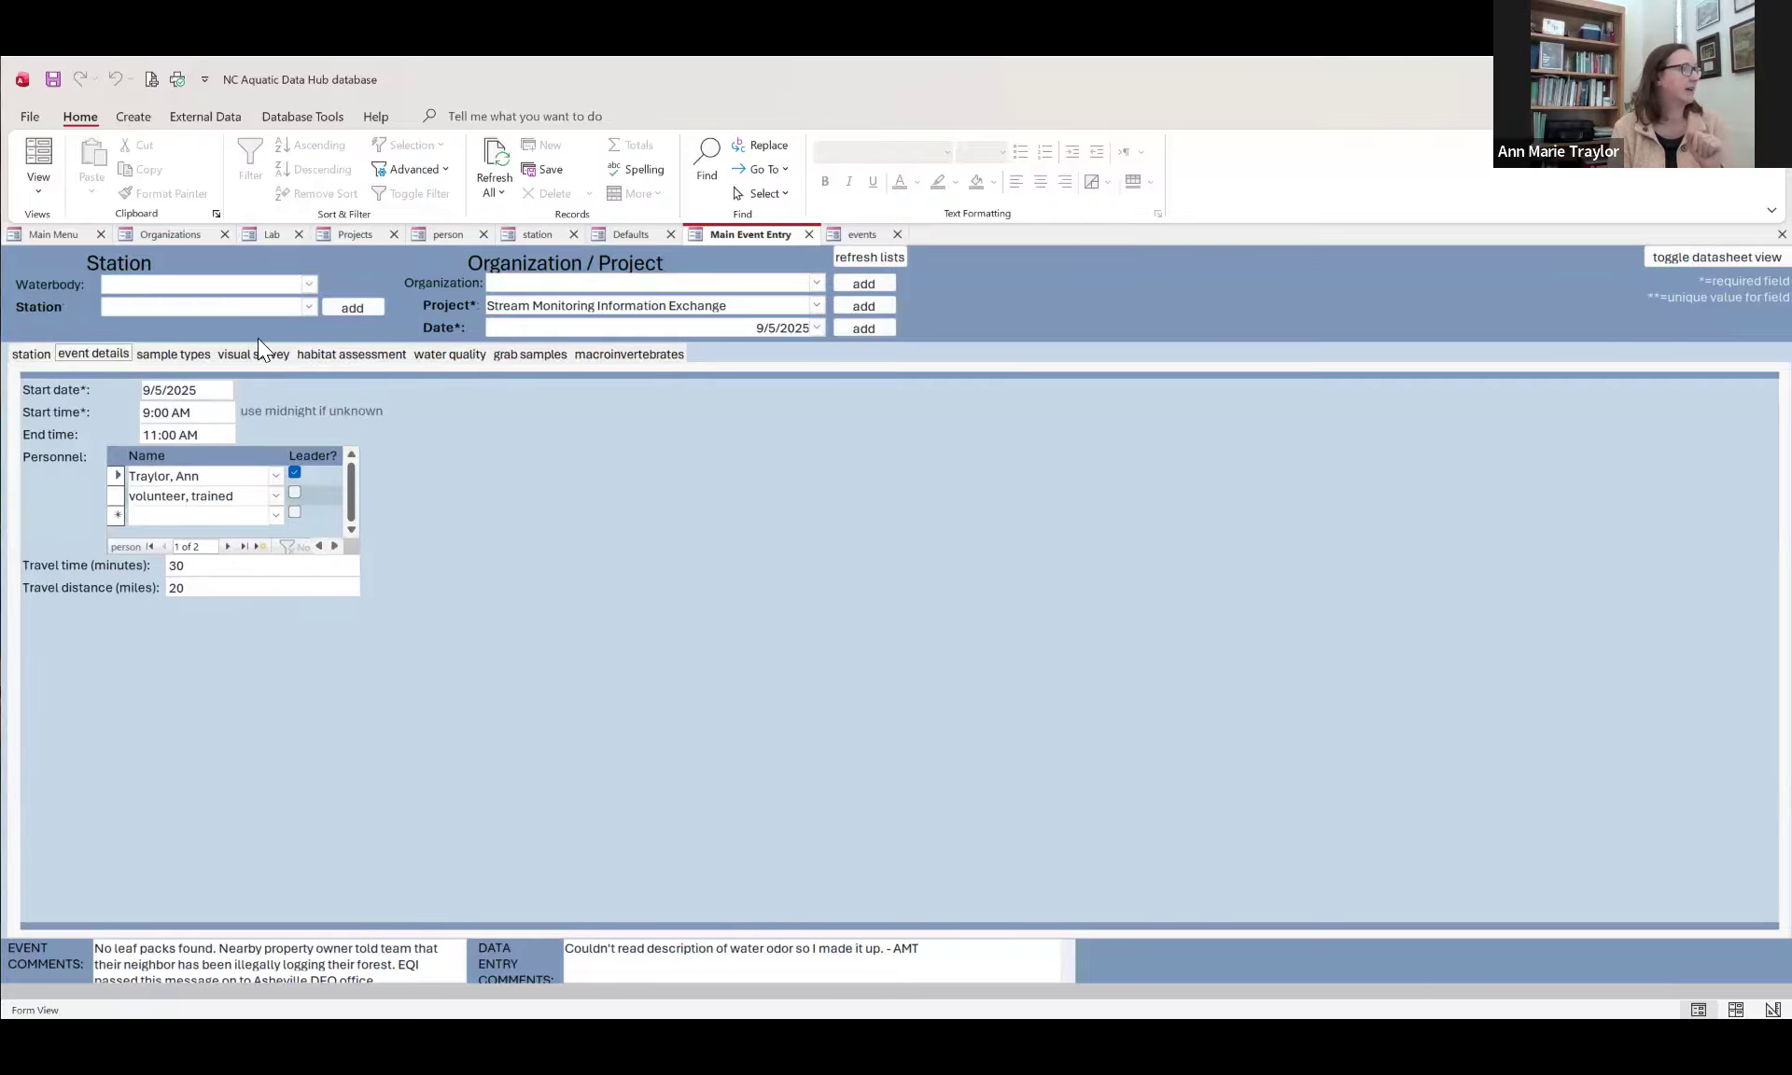
click(175, 355)
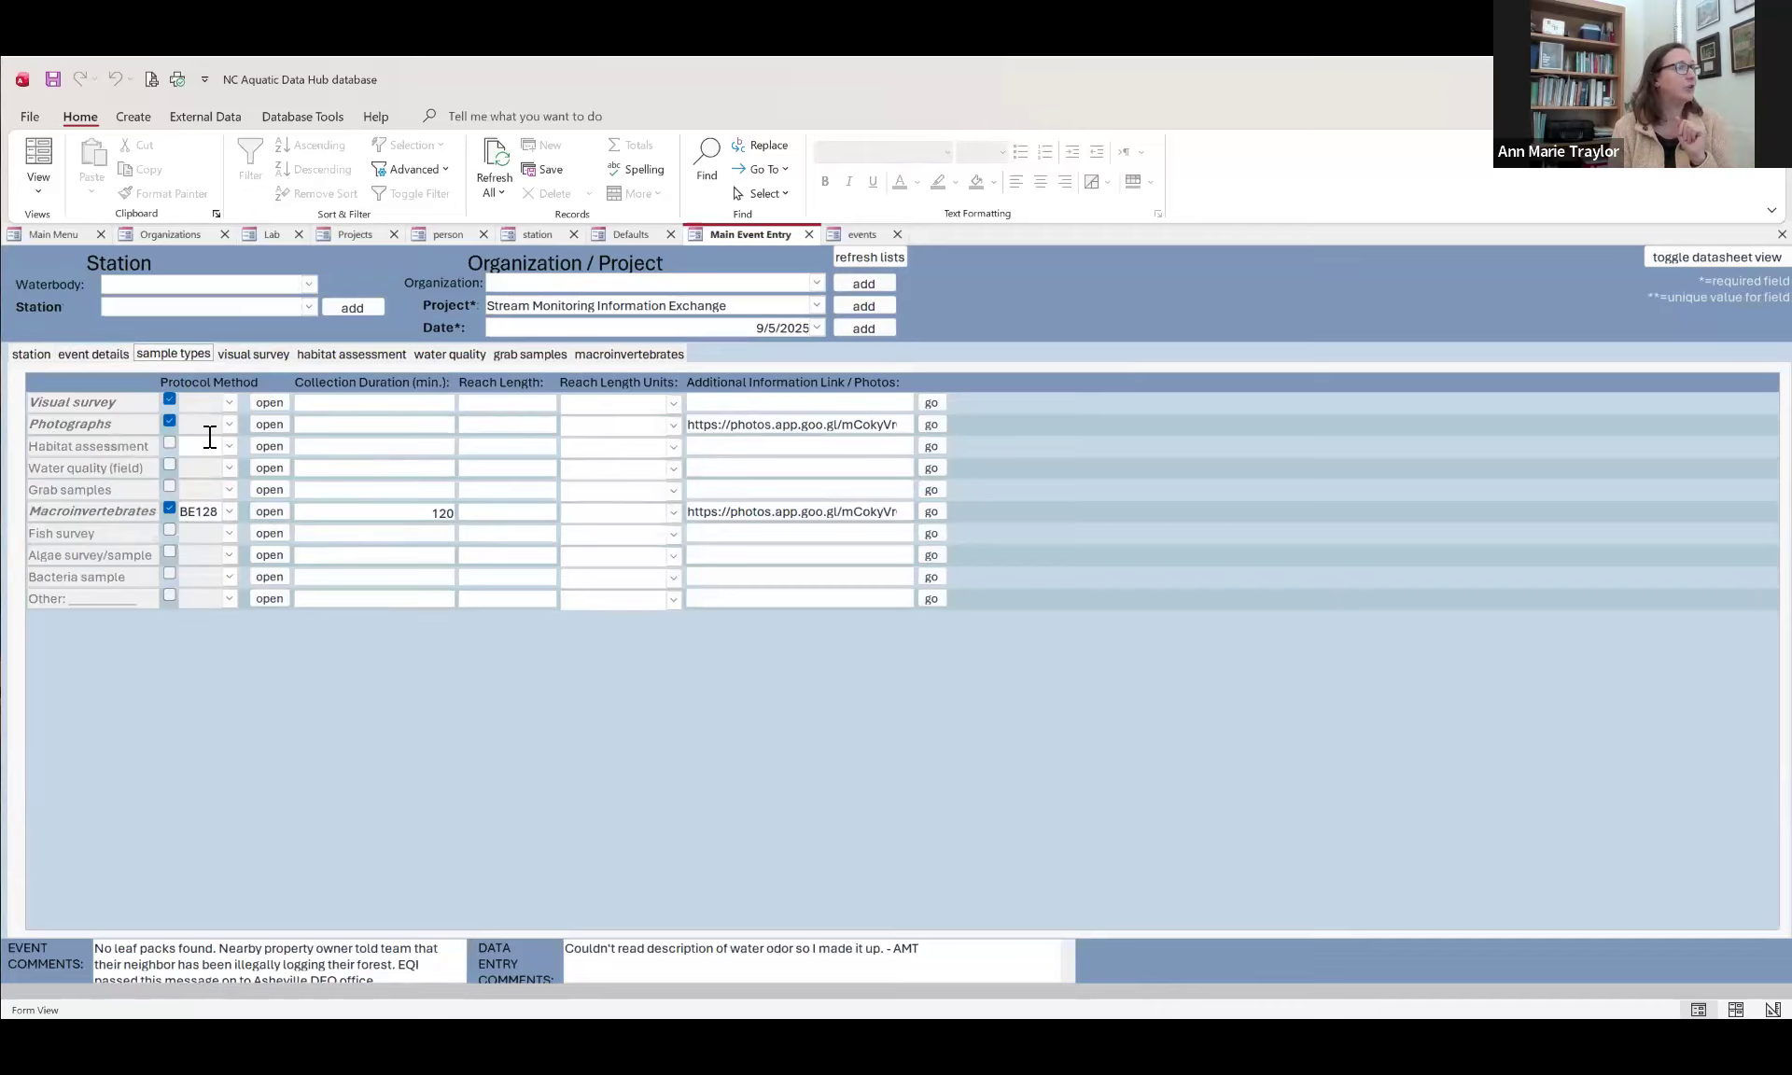
Step: Try to open the Photographs sample form, and follow the photo link stored for the Photographs sample type
click(267, 424)
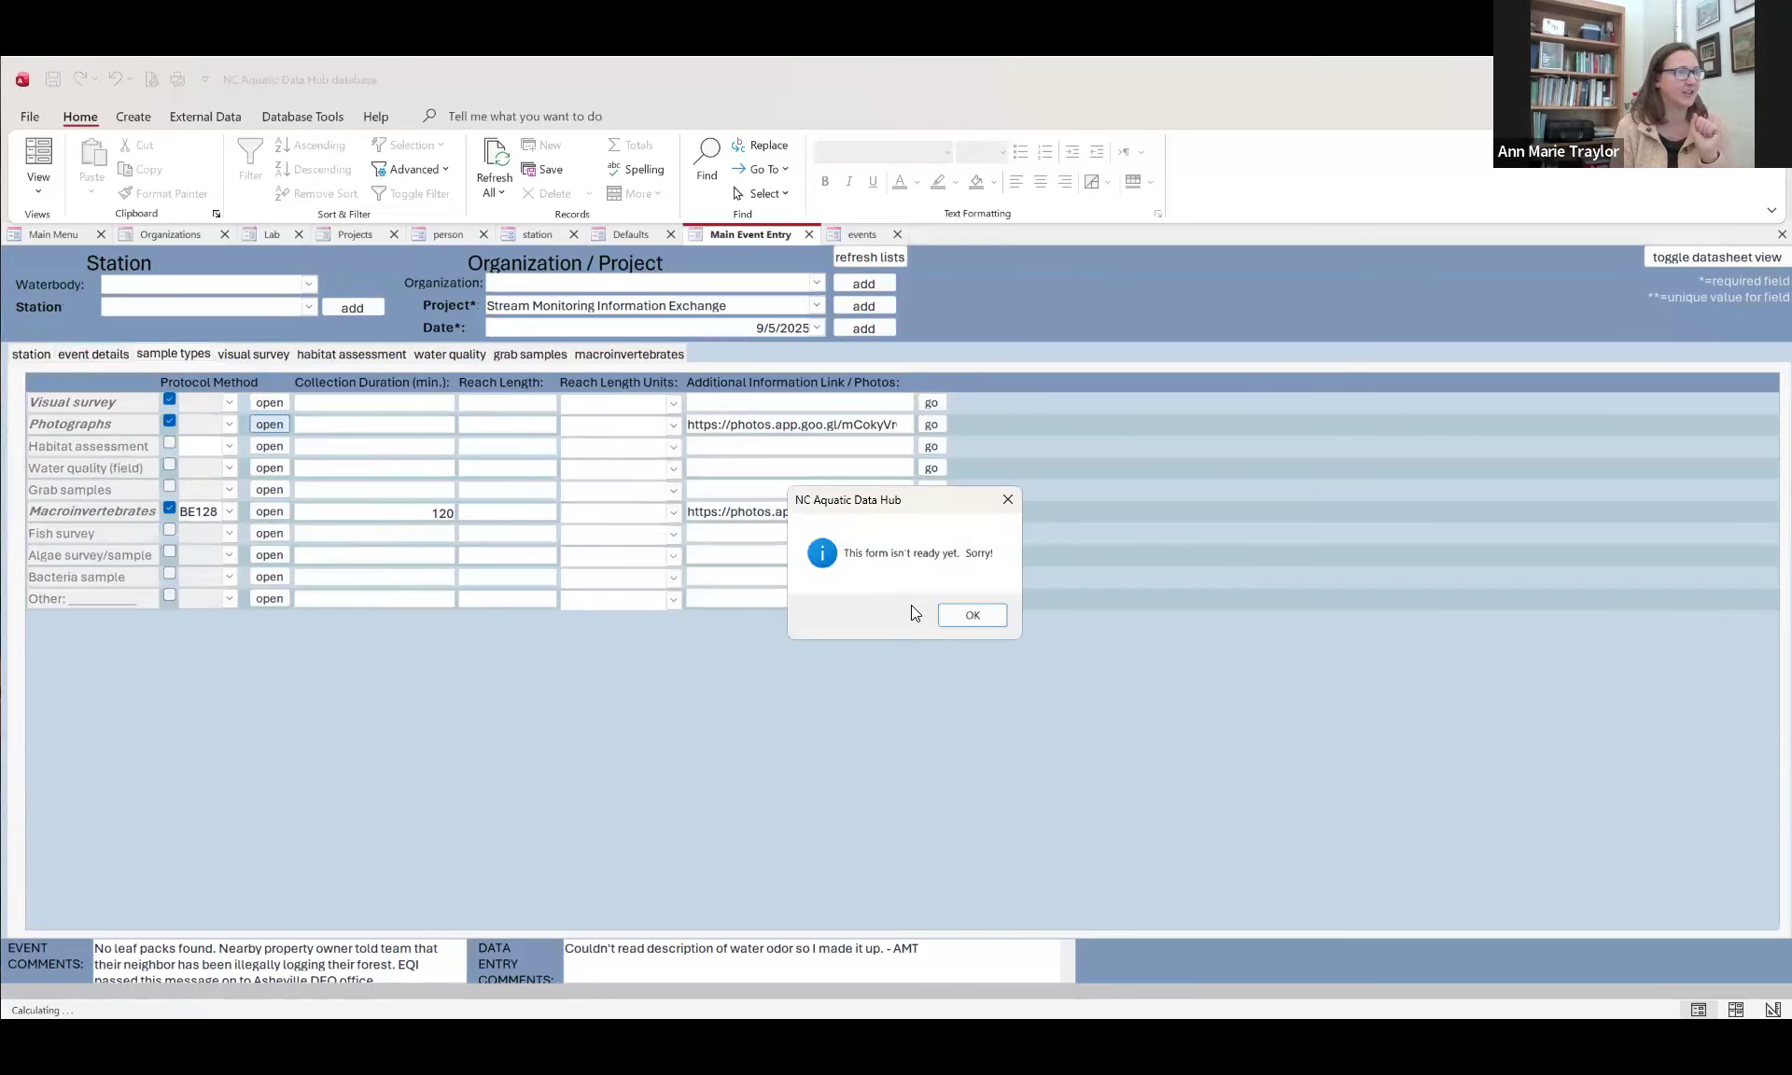
click(971, 616)
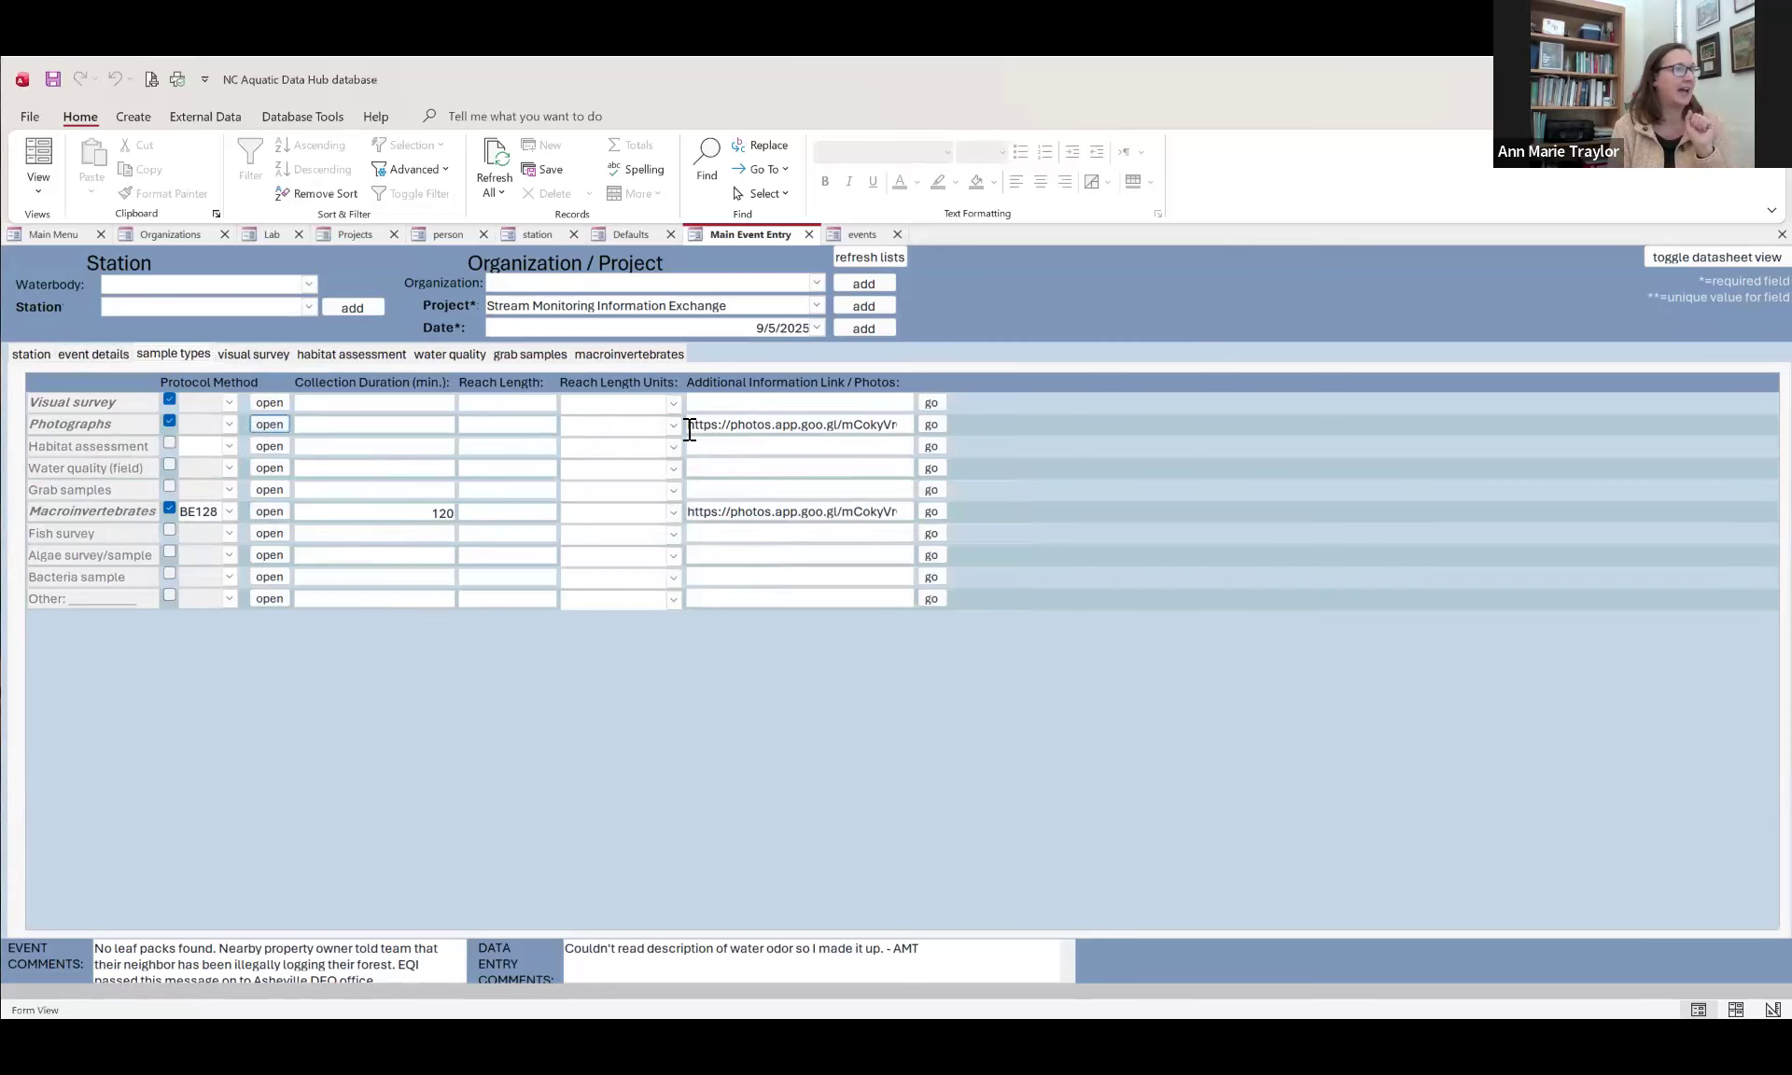
drag(689, 429, 816, 432)
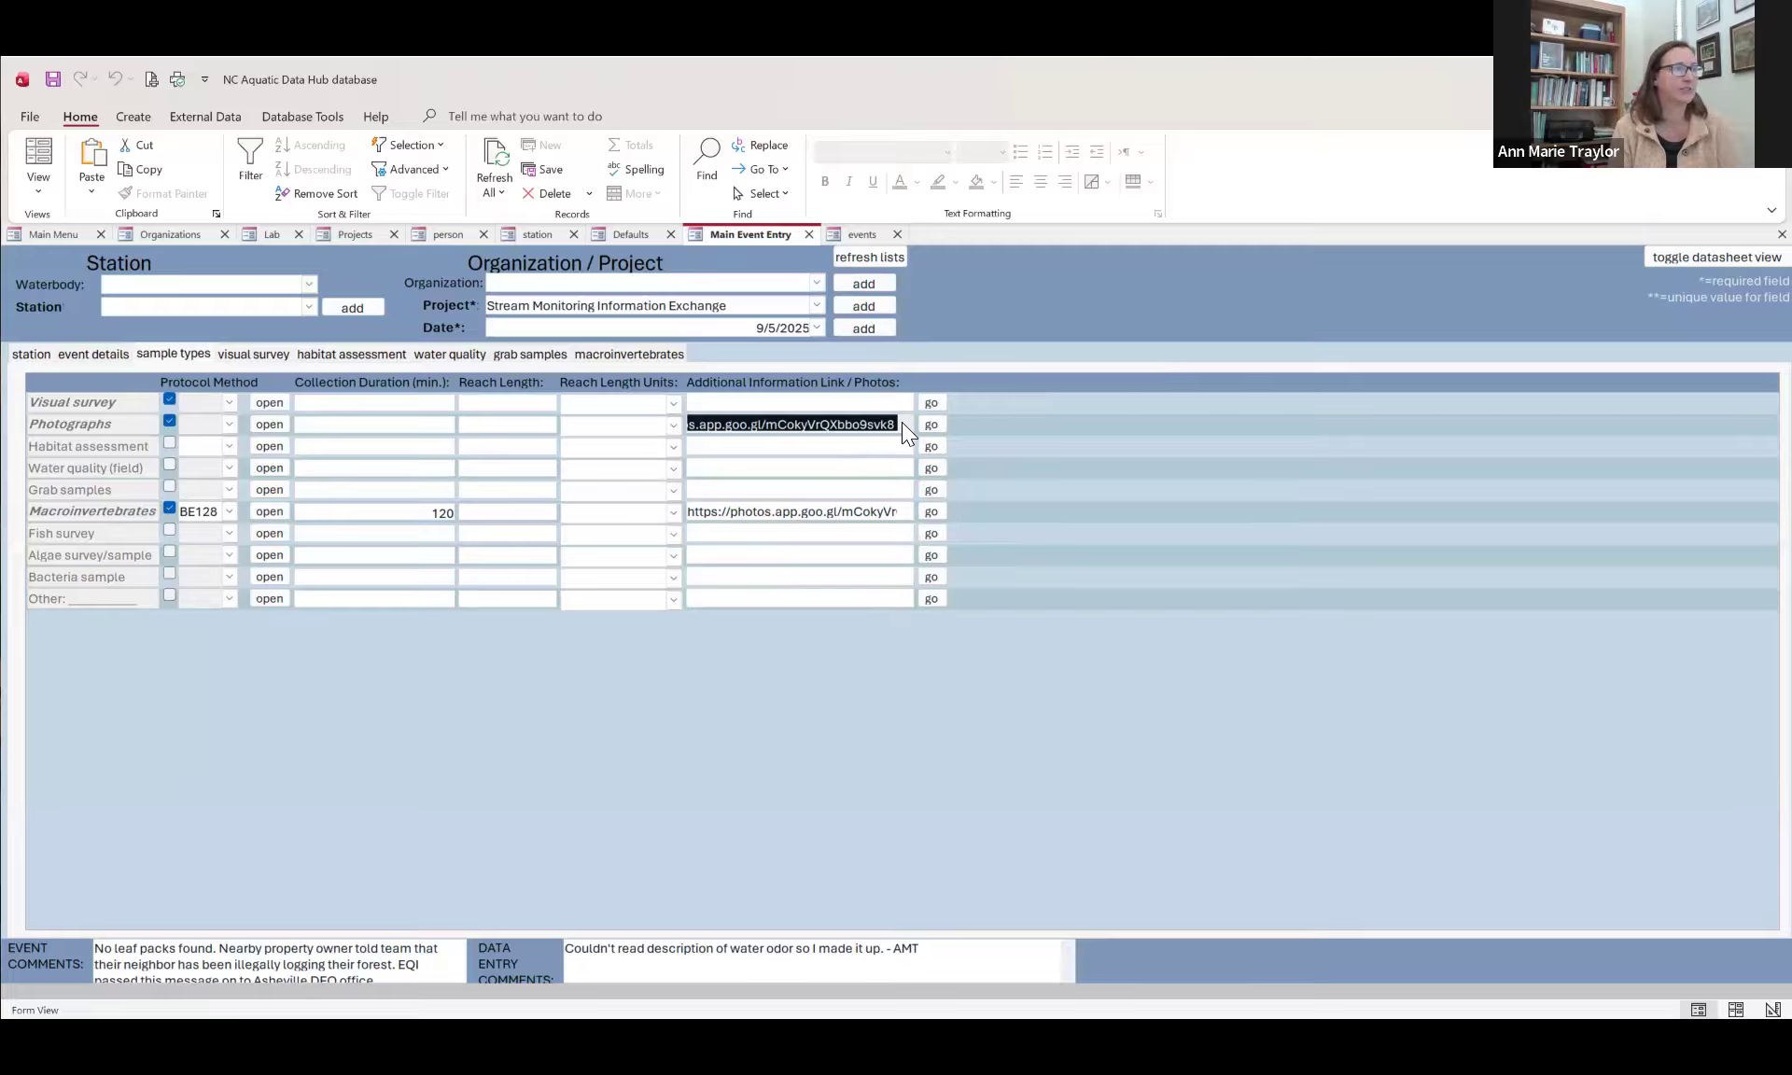
click(930, 425)
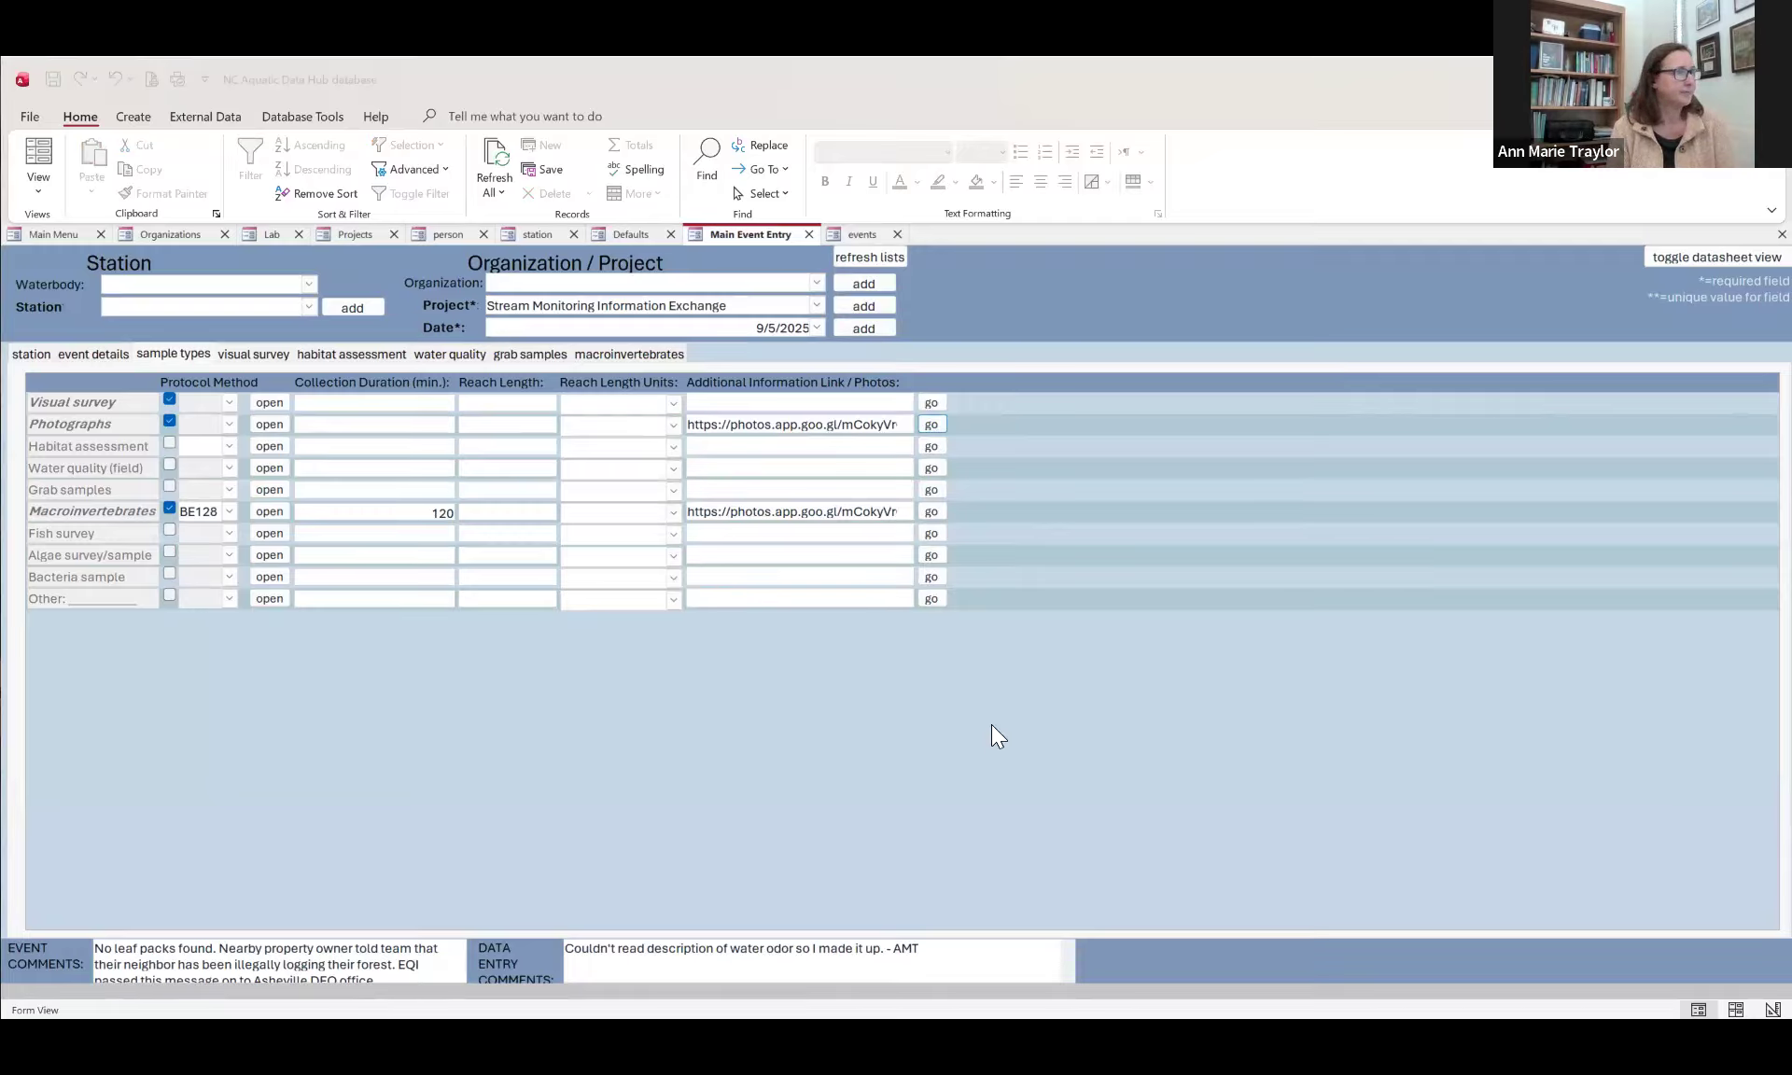
click(799, 747)
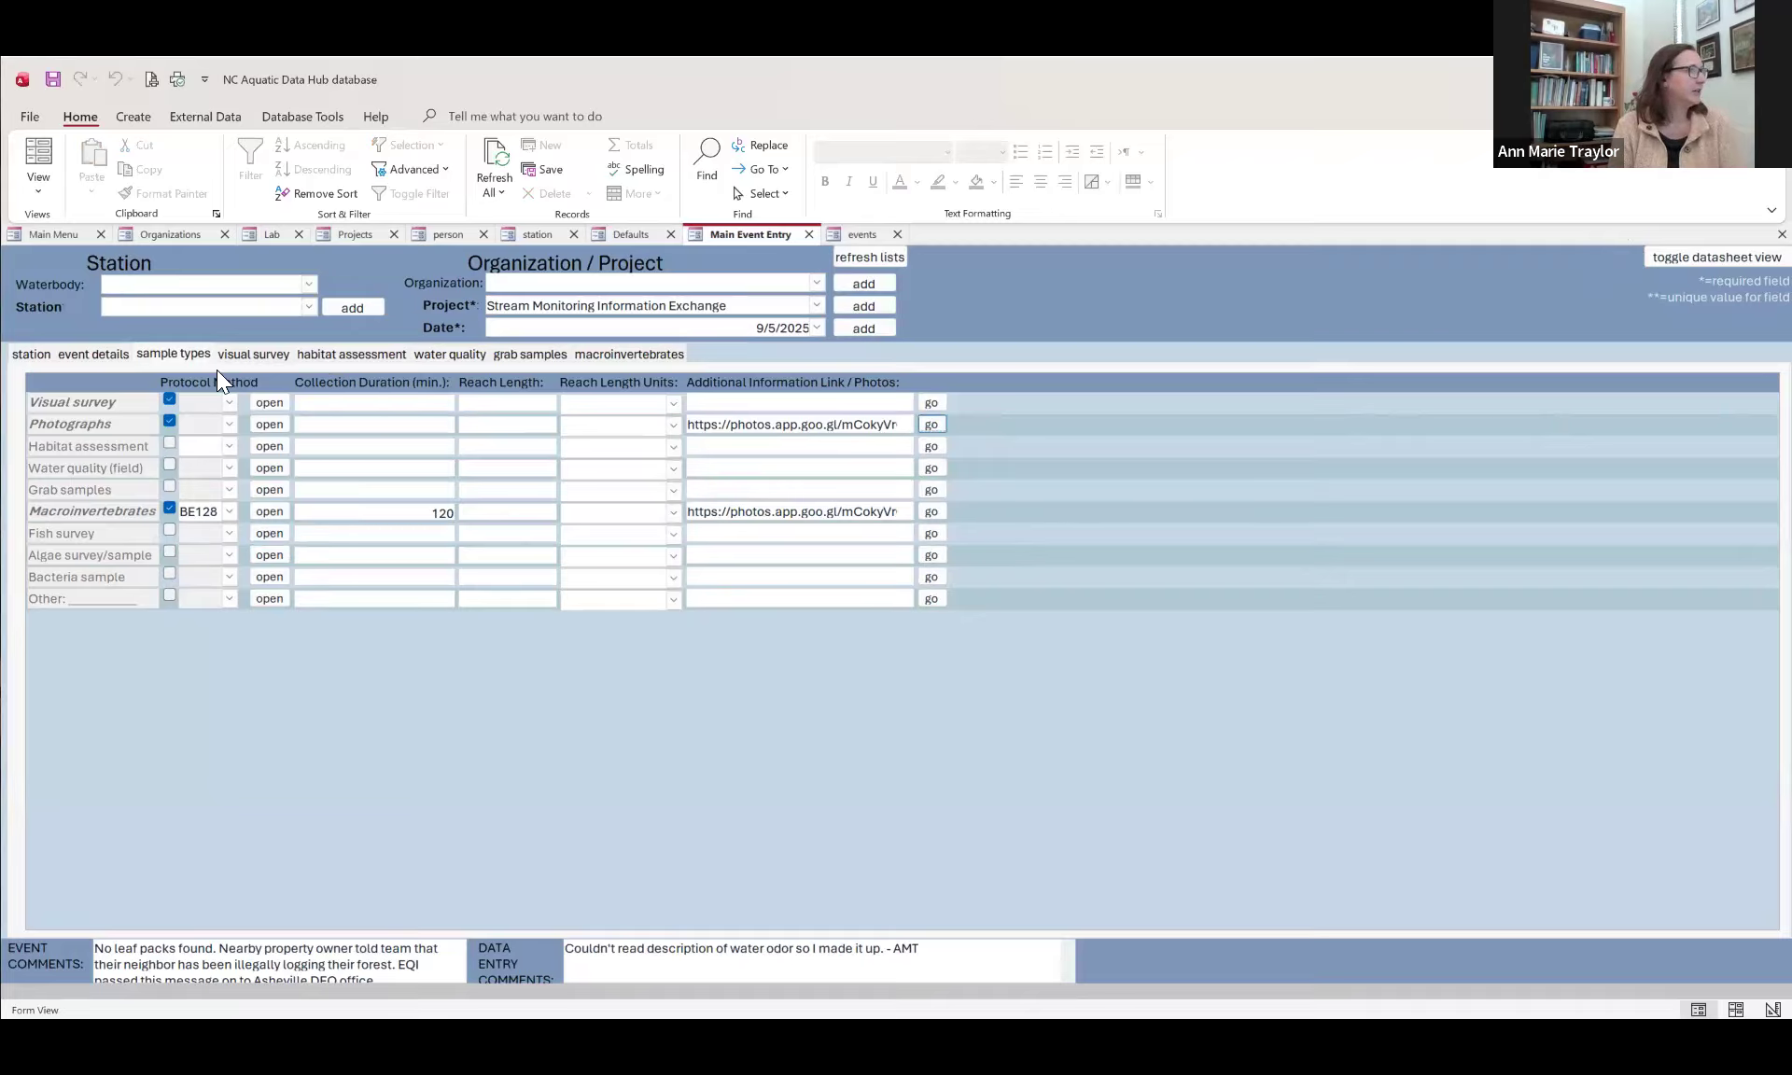
Step: Examine the event's visual survey entries and read the full event comments
click(228, 486)
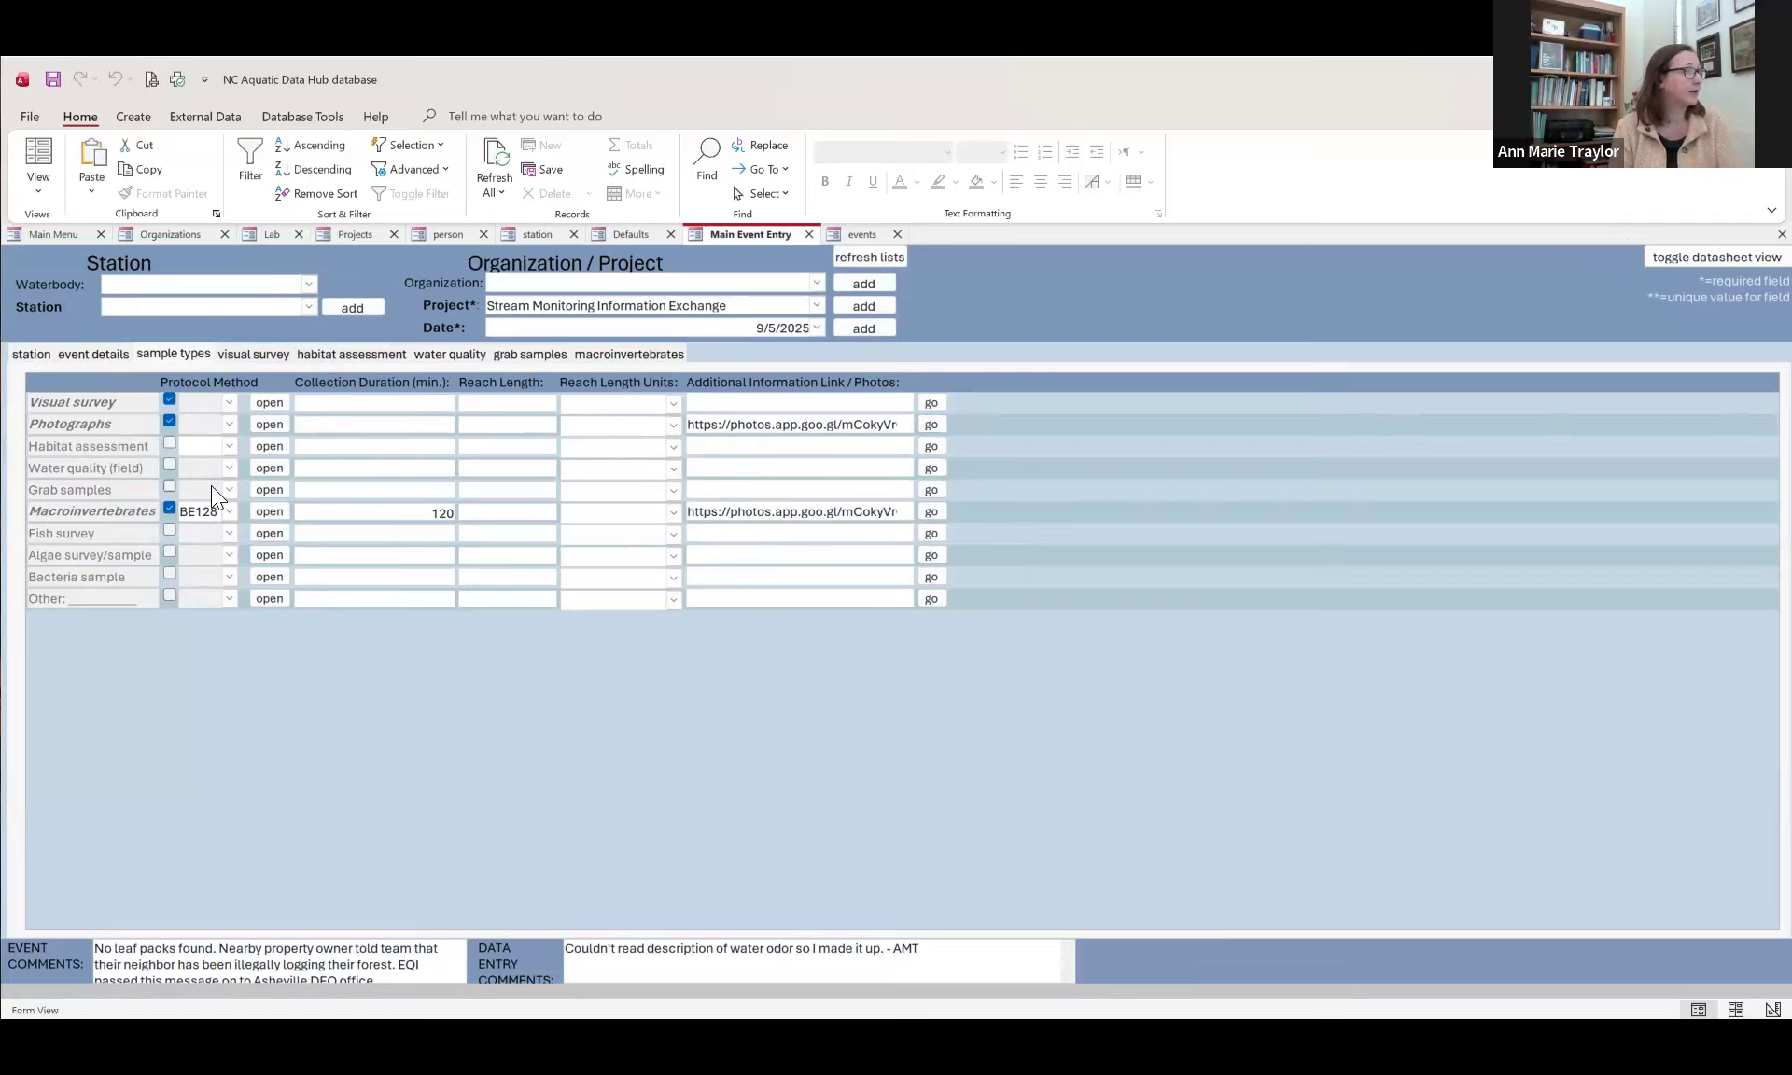
click(169, 486)
click(248, 356)
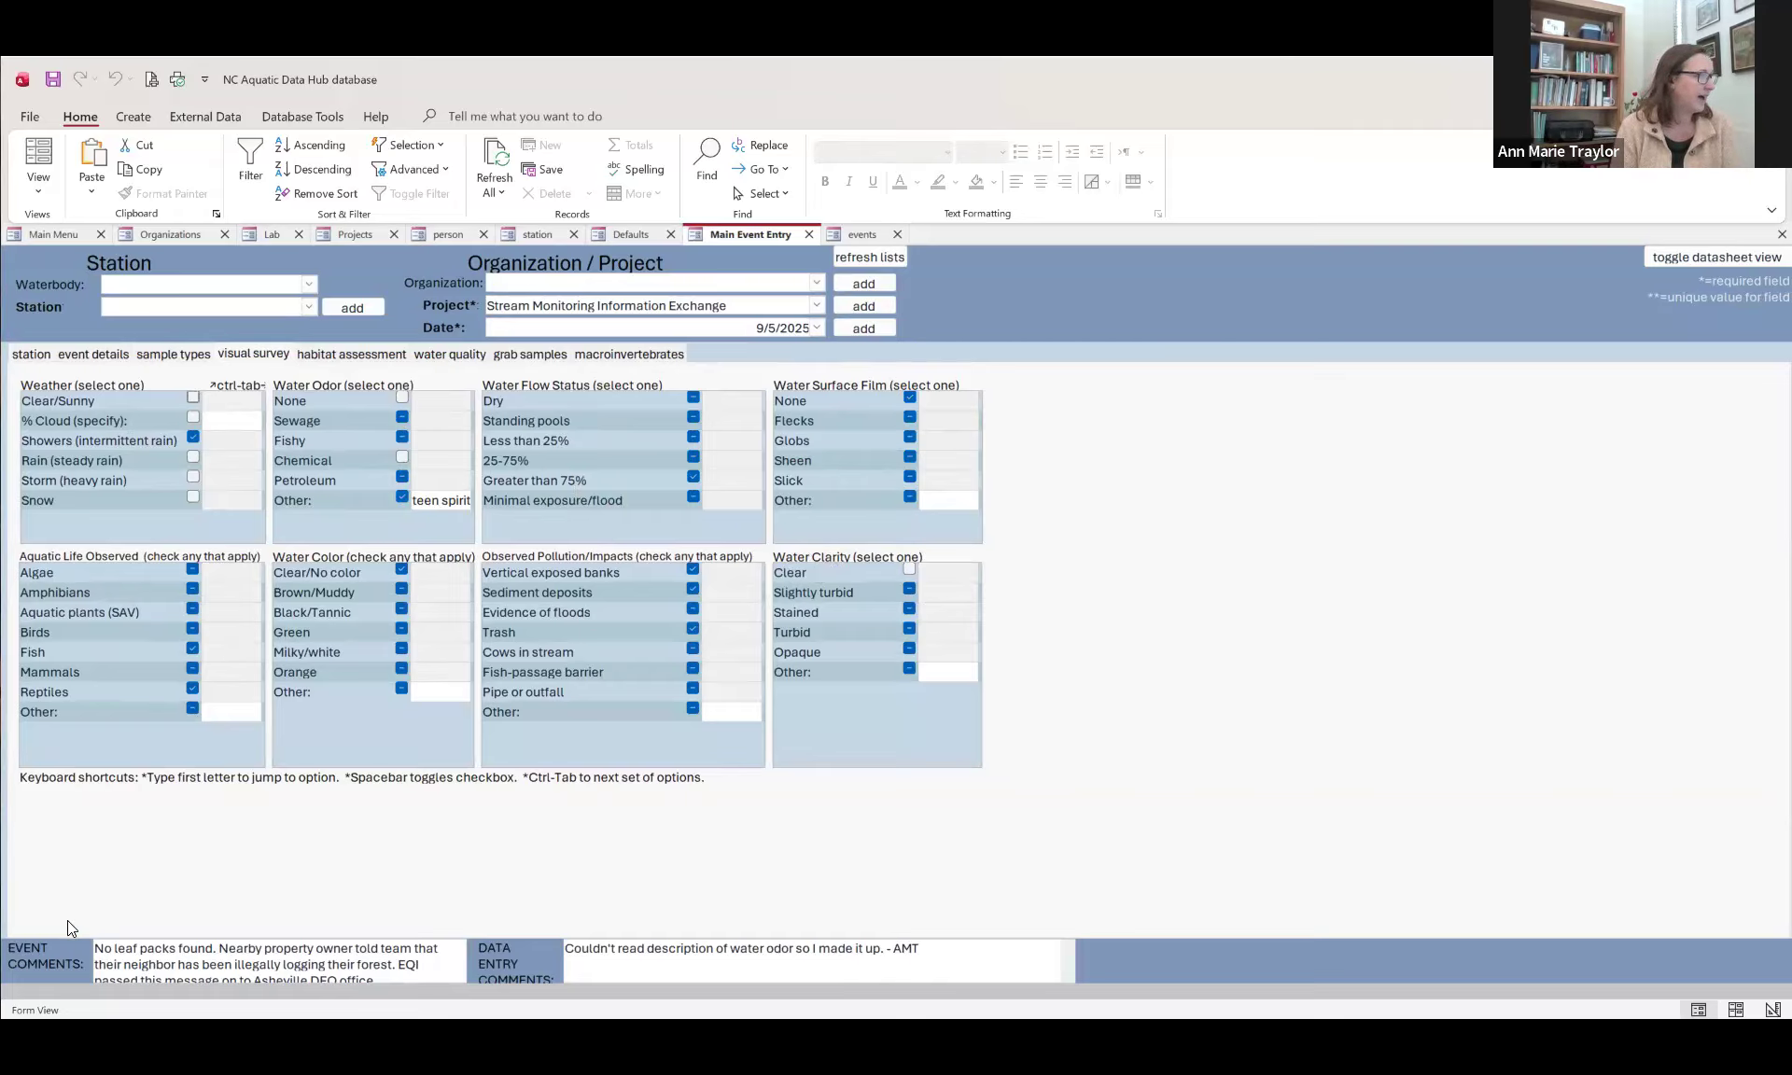
click(94, 948)
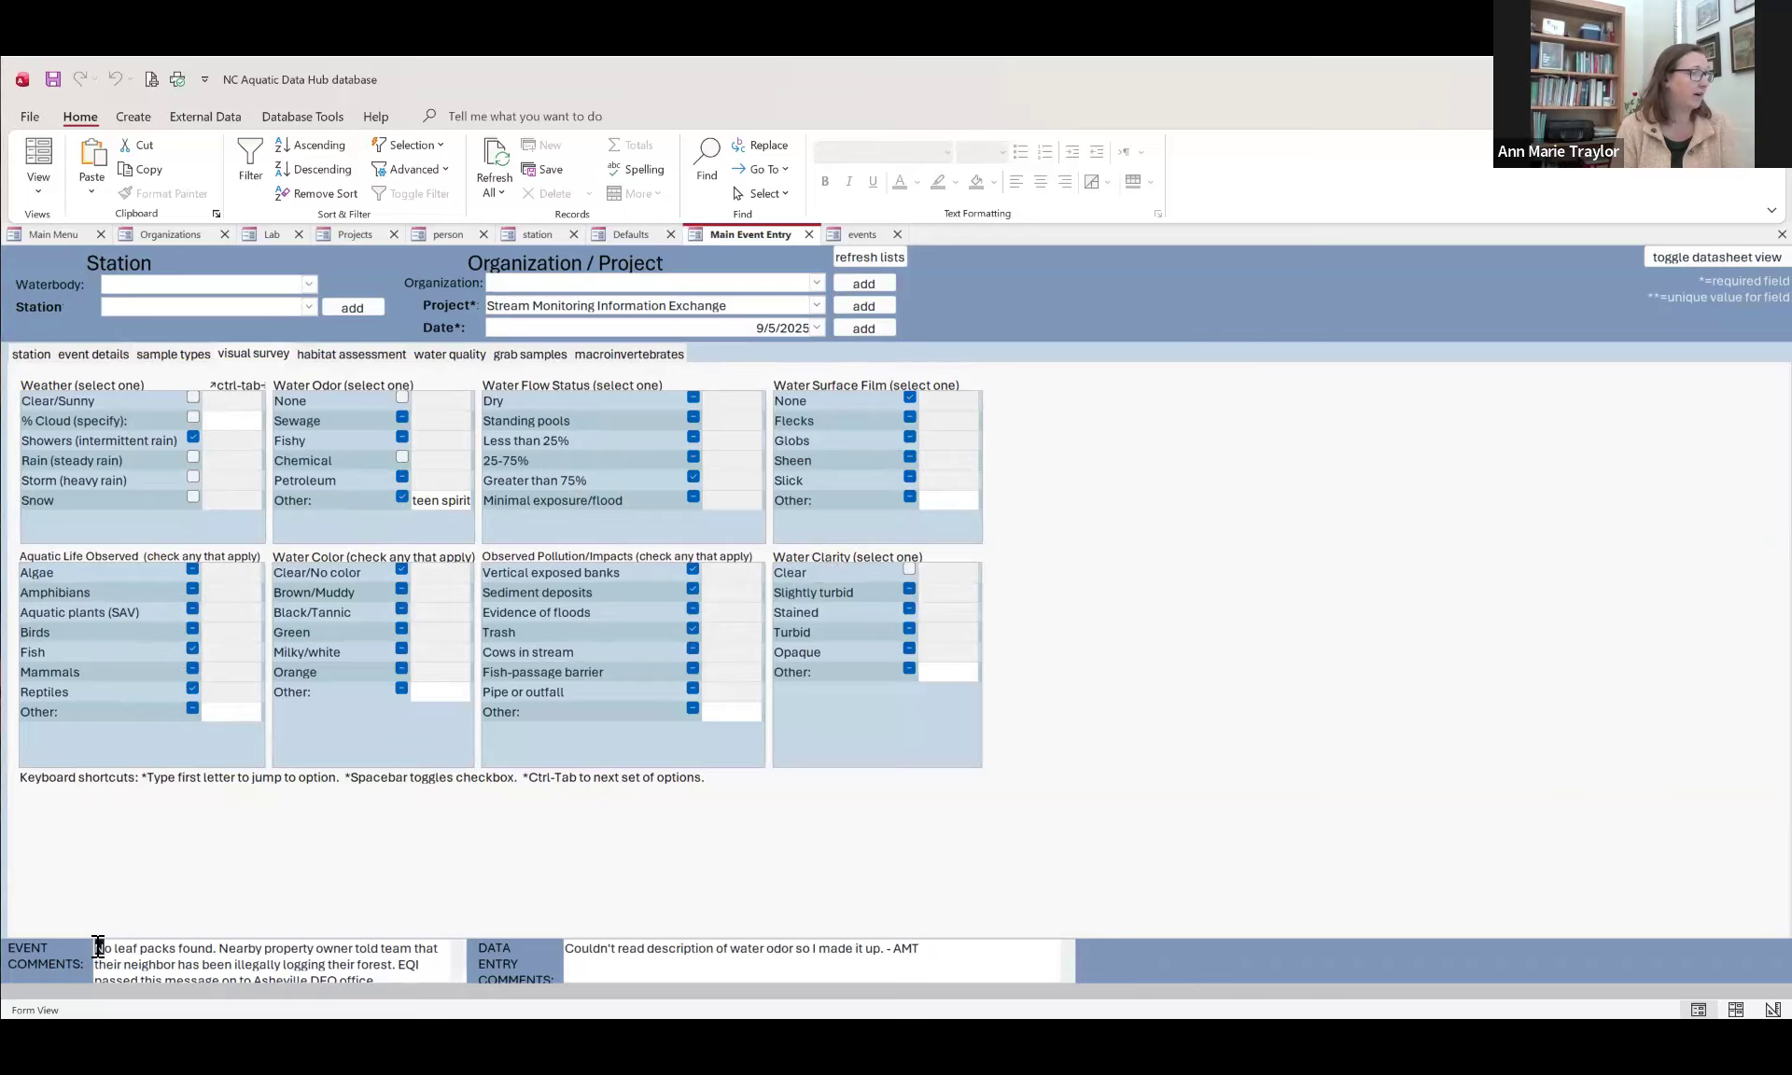
drag(171, 956, 413, 943)
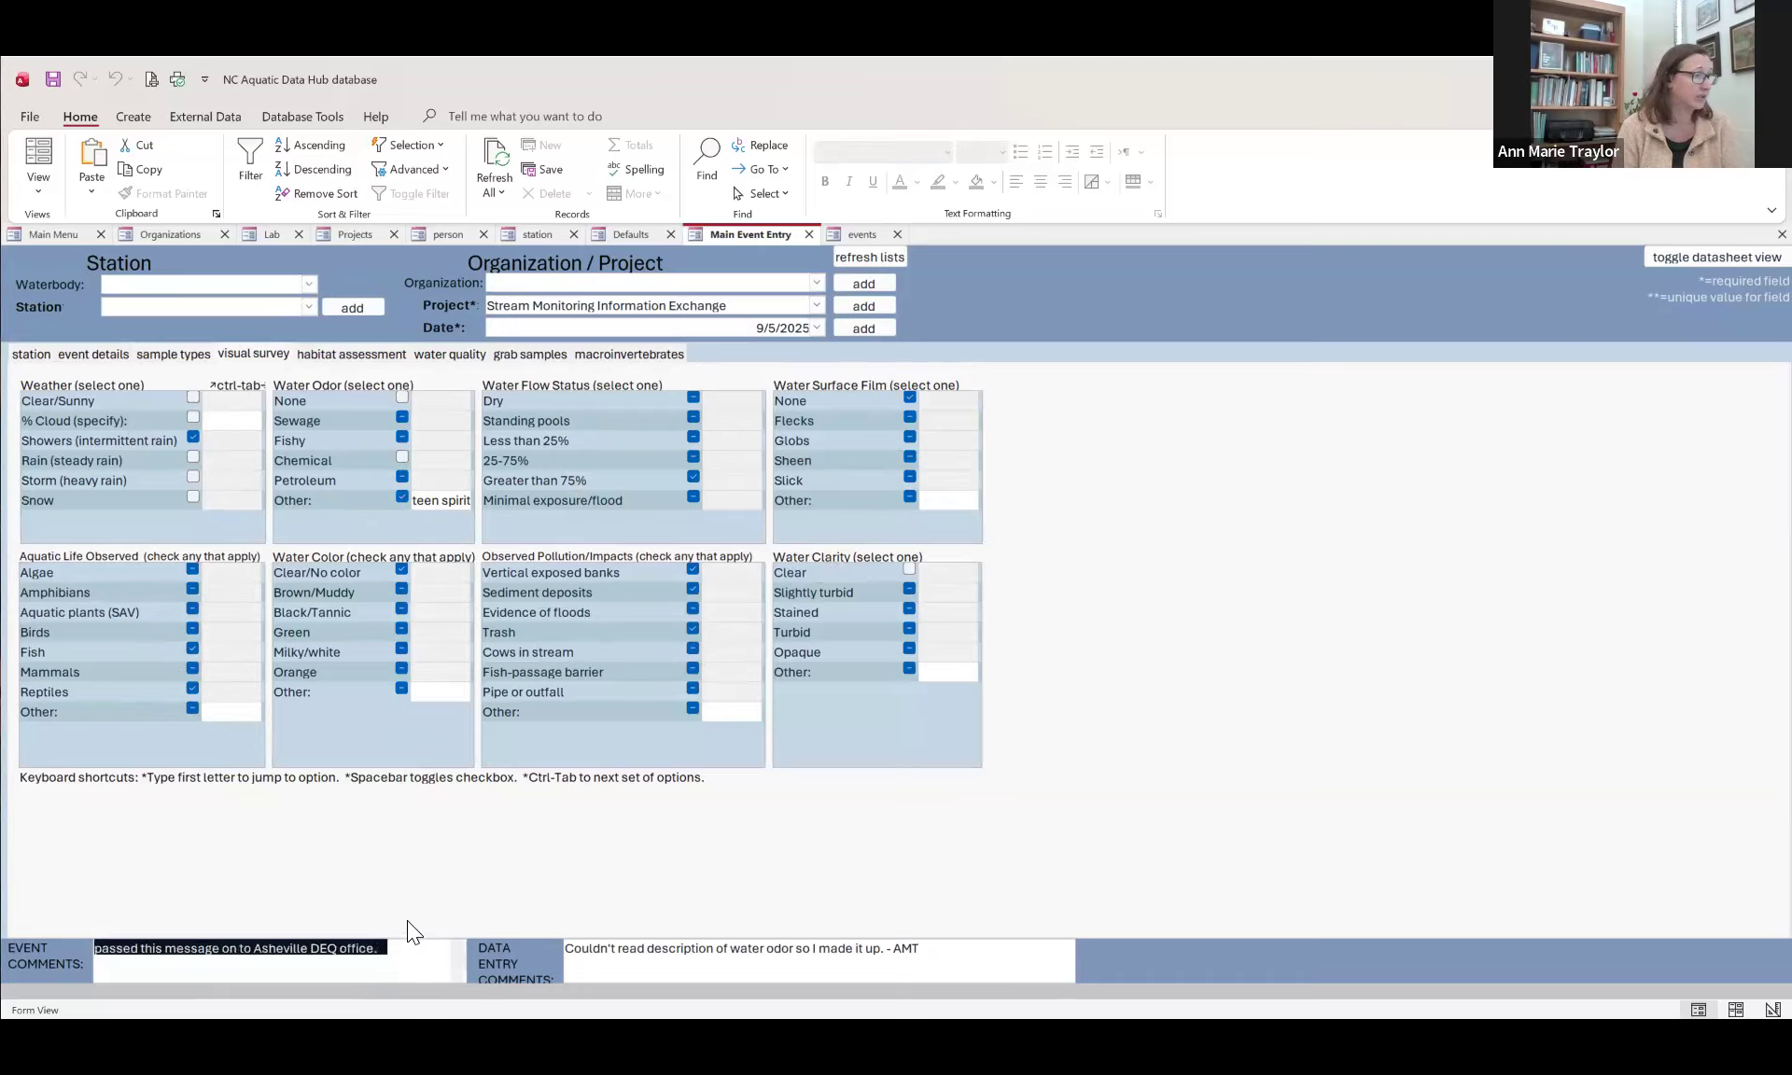
scroll(388, 963, up, 2)
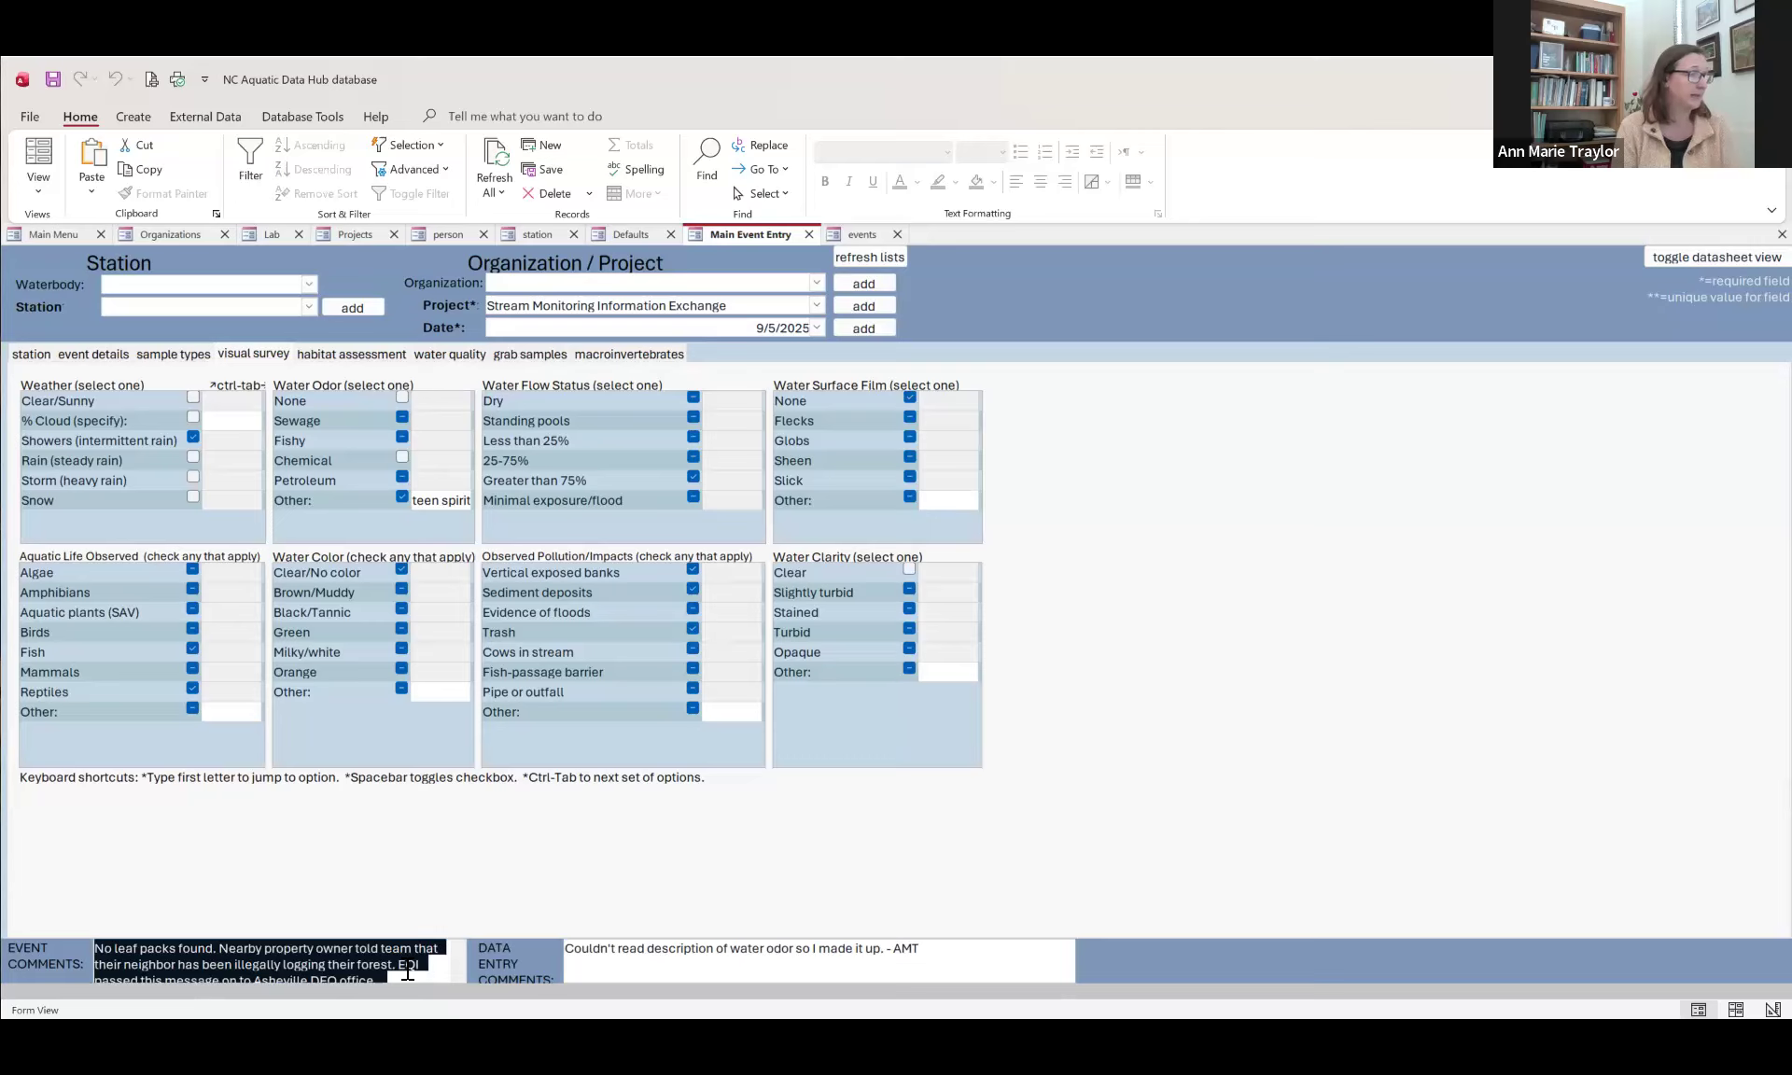
scroll(408, 973, down, 1)
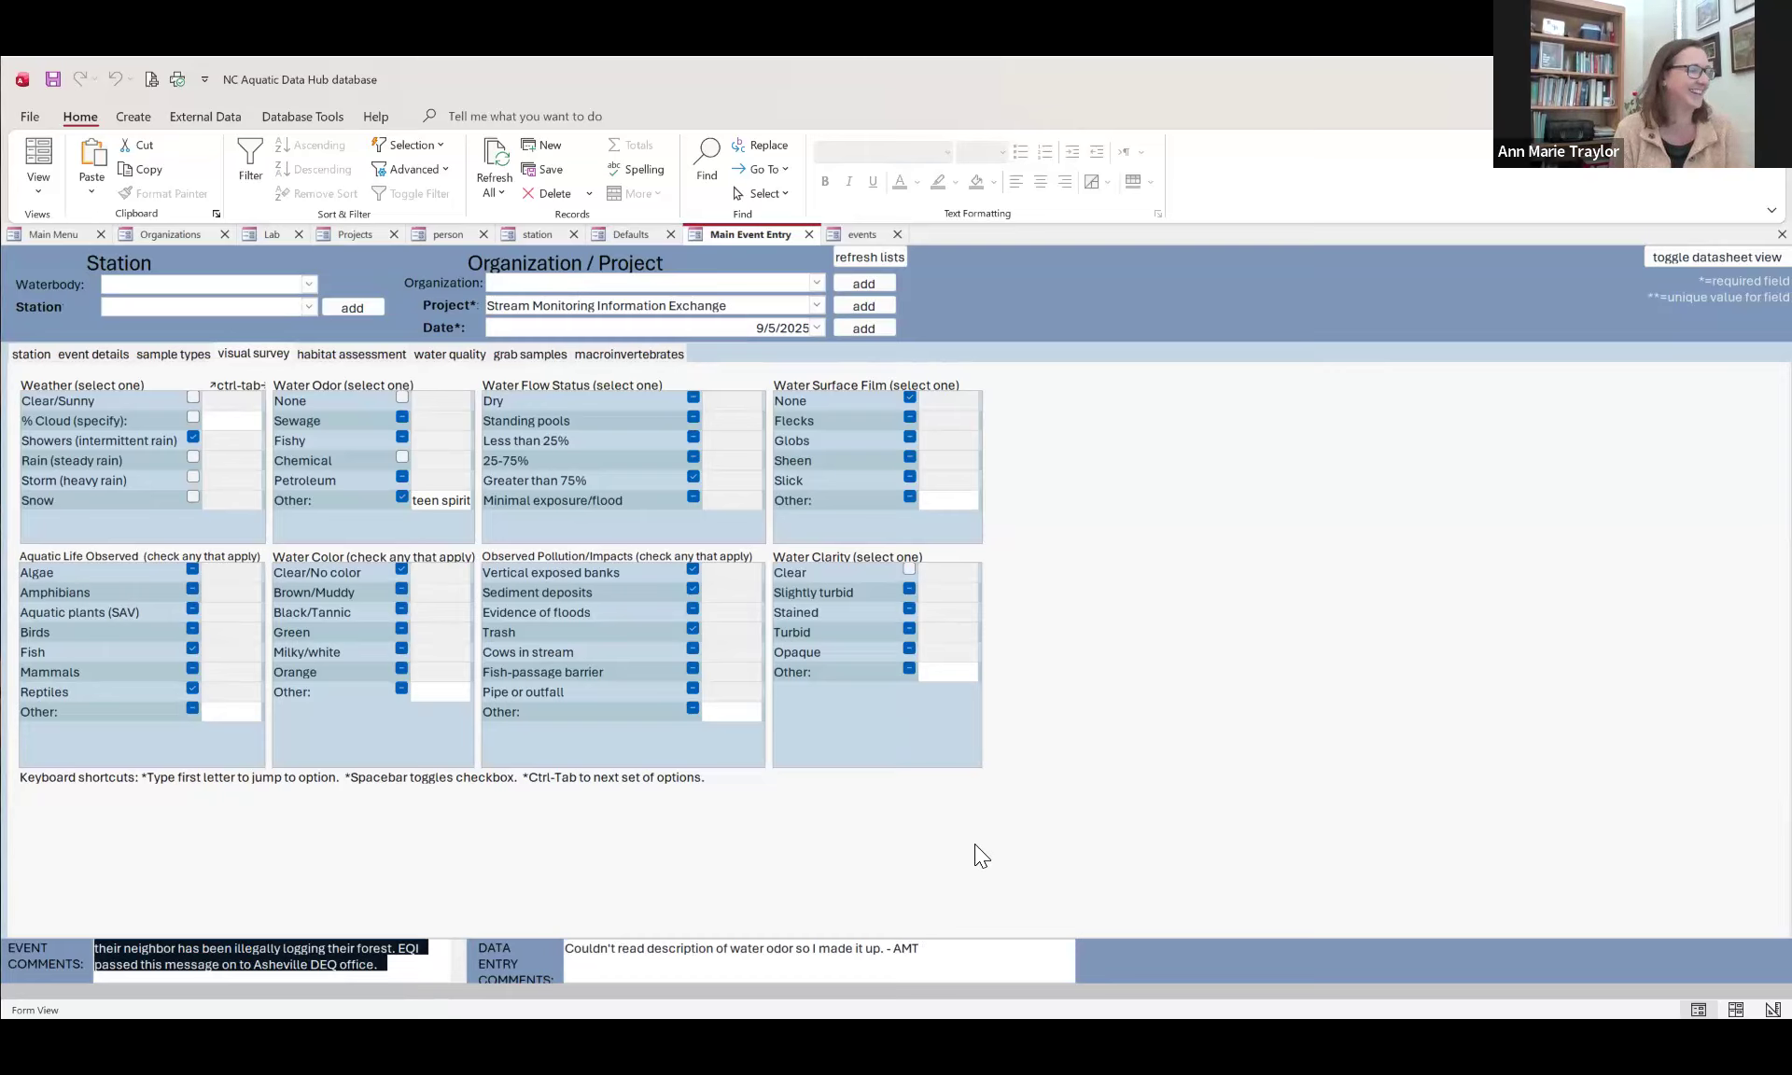
click(599, 578)
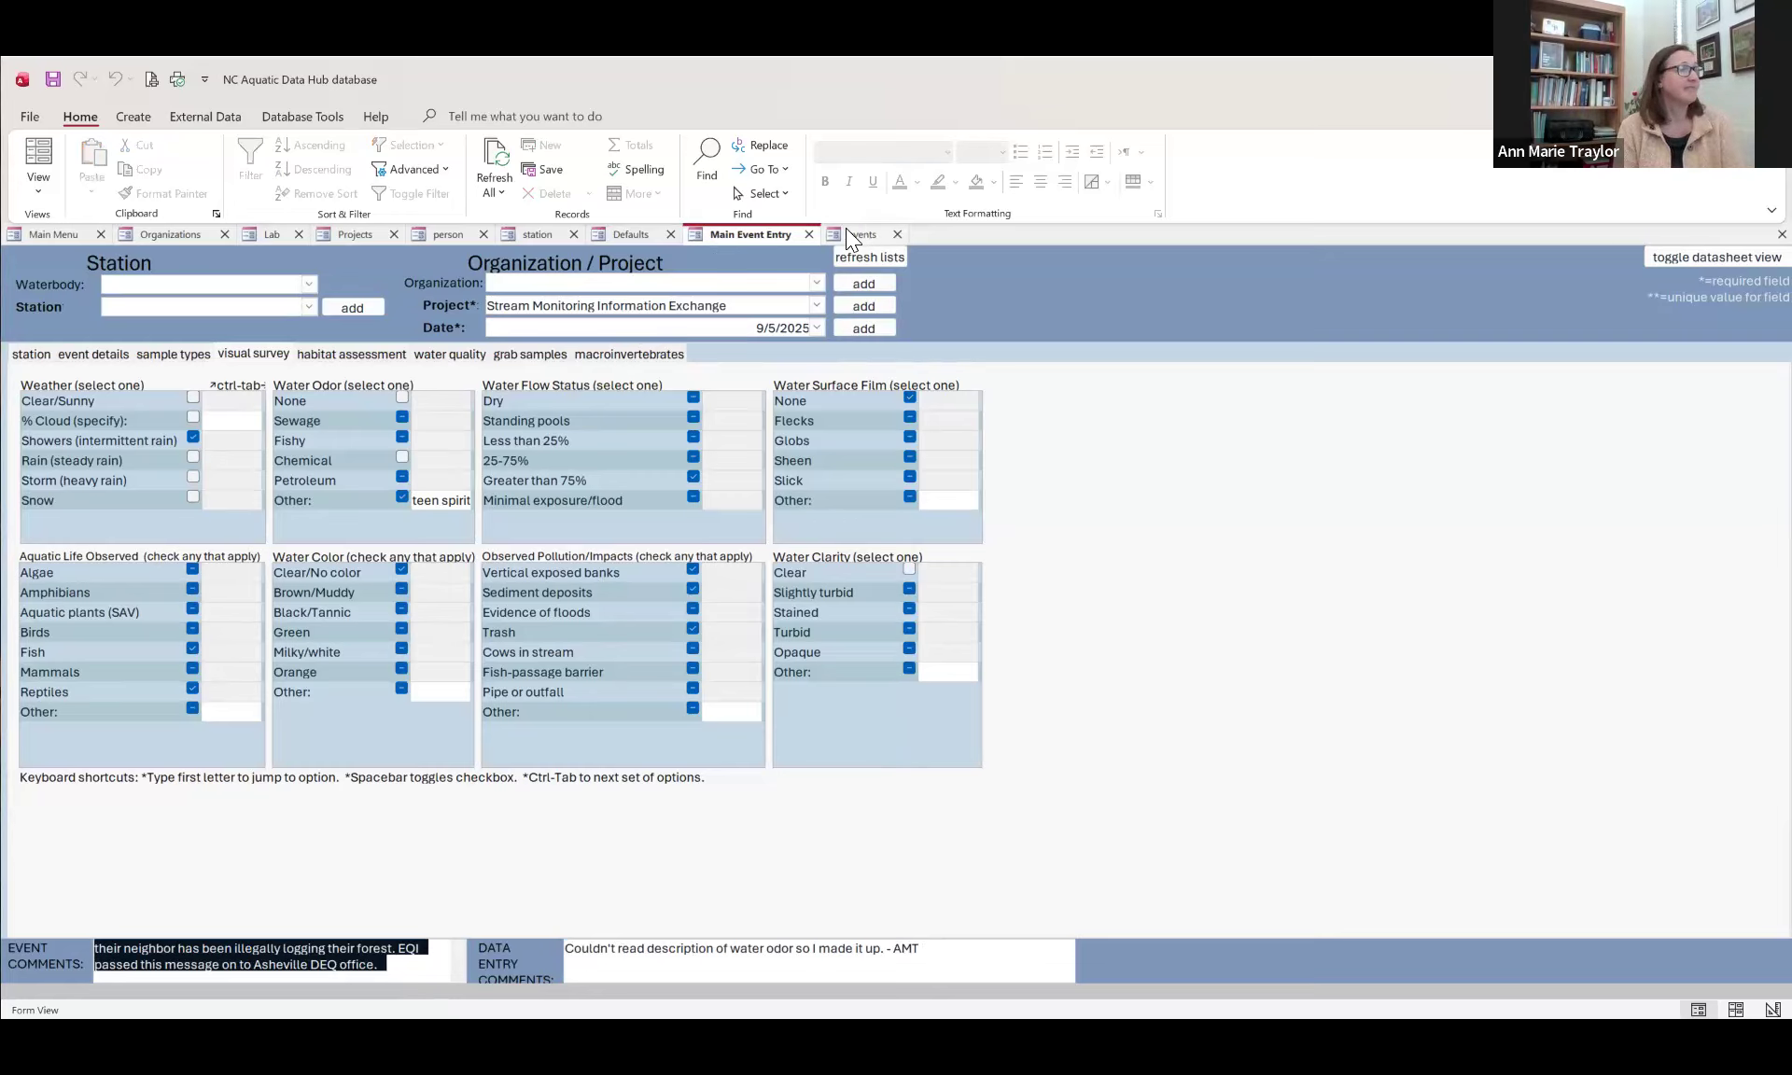
Step: Look through the habitat assessment, water quality and grab samples sections, and view the available macroinvertebrate protocol methods without changing BE128
click(349, 354)
click(454, 353)
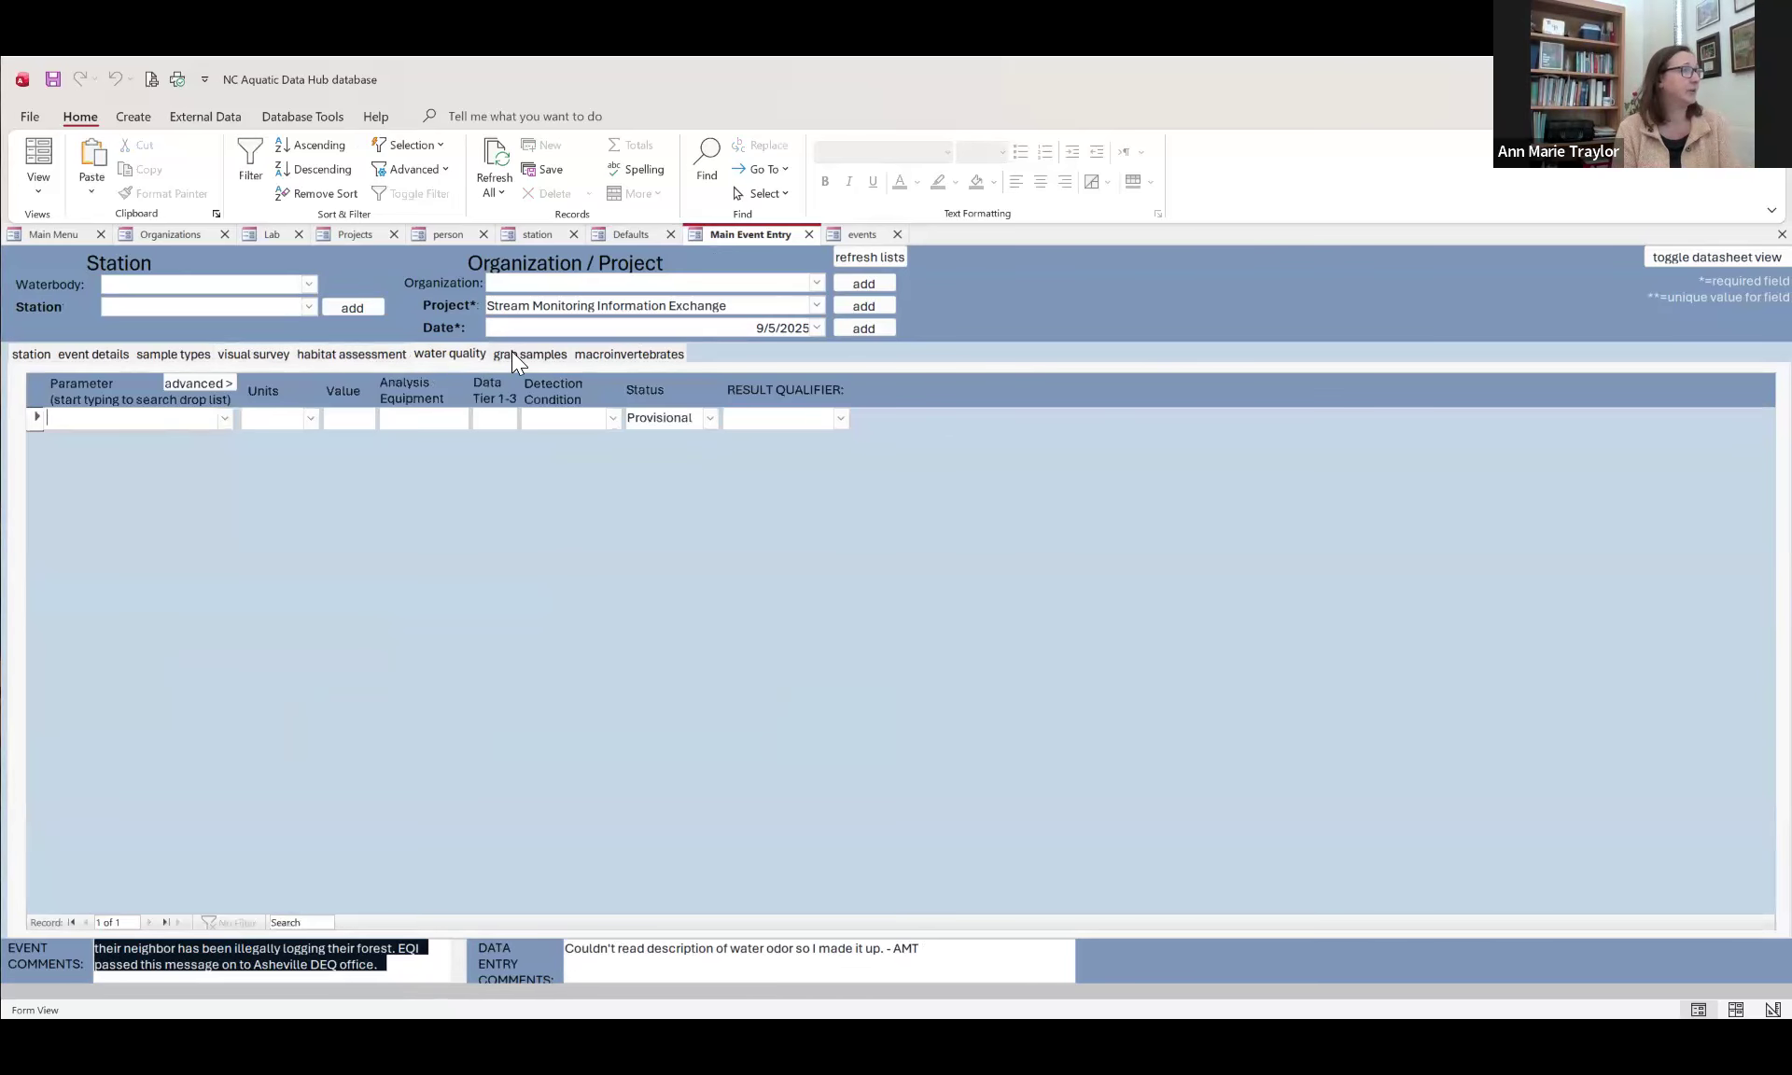
click(513, 353)
click(599, 353)
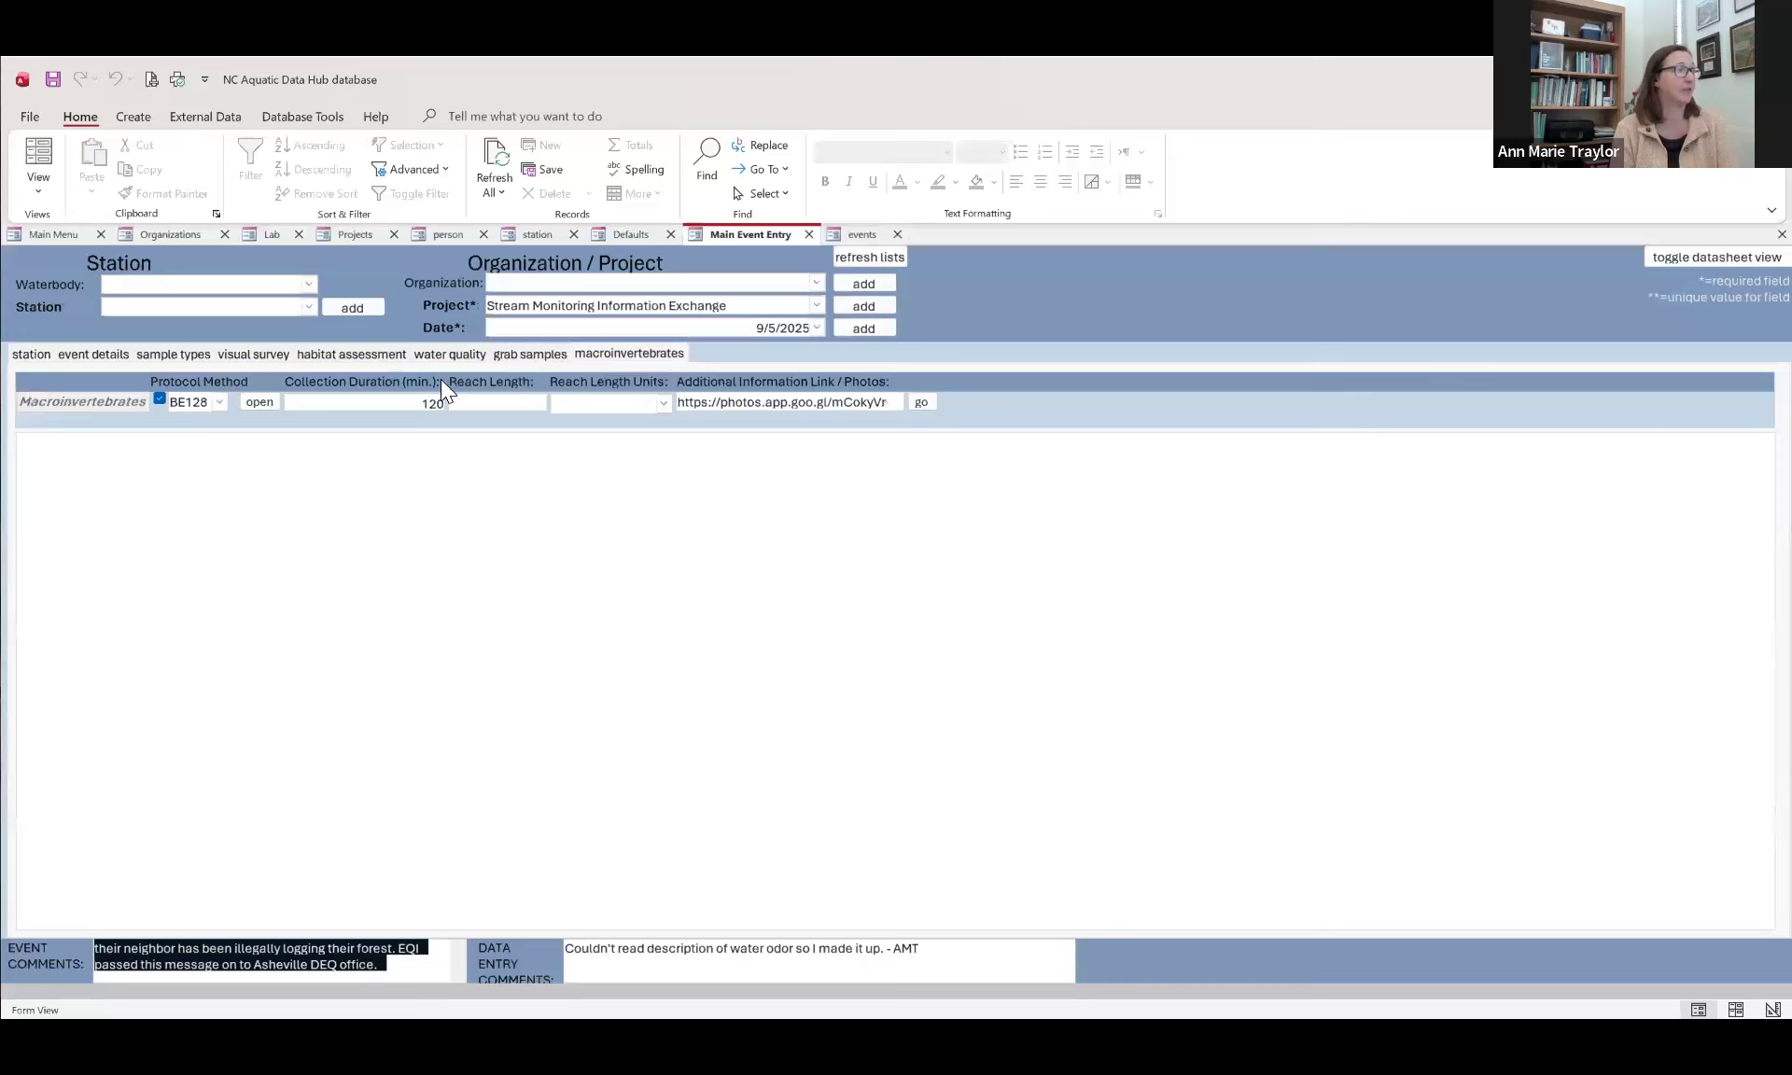
click(218, 403)
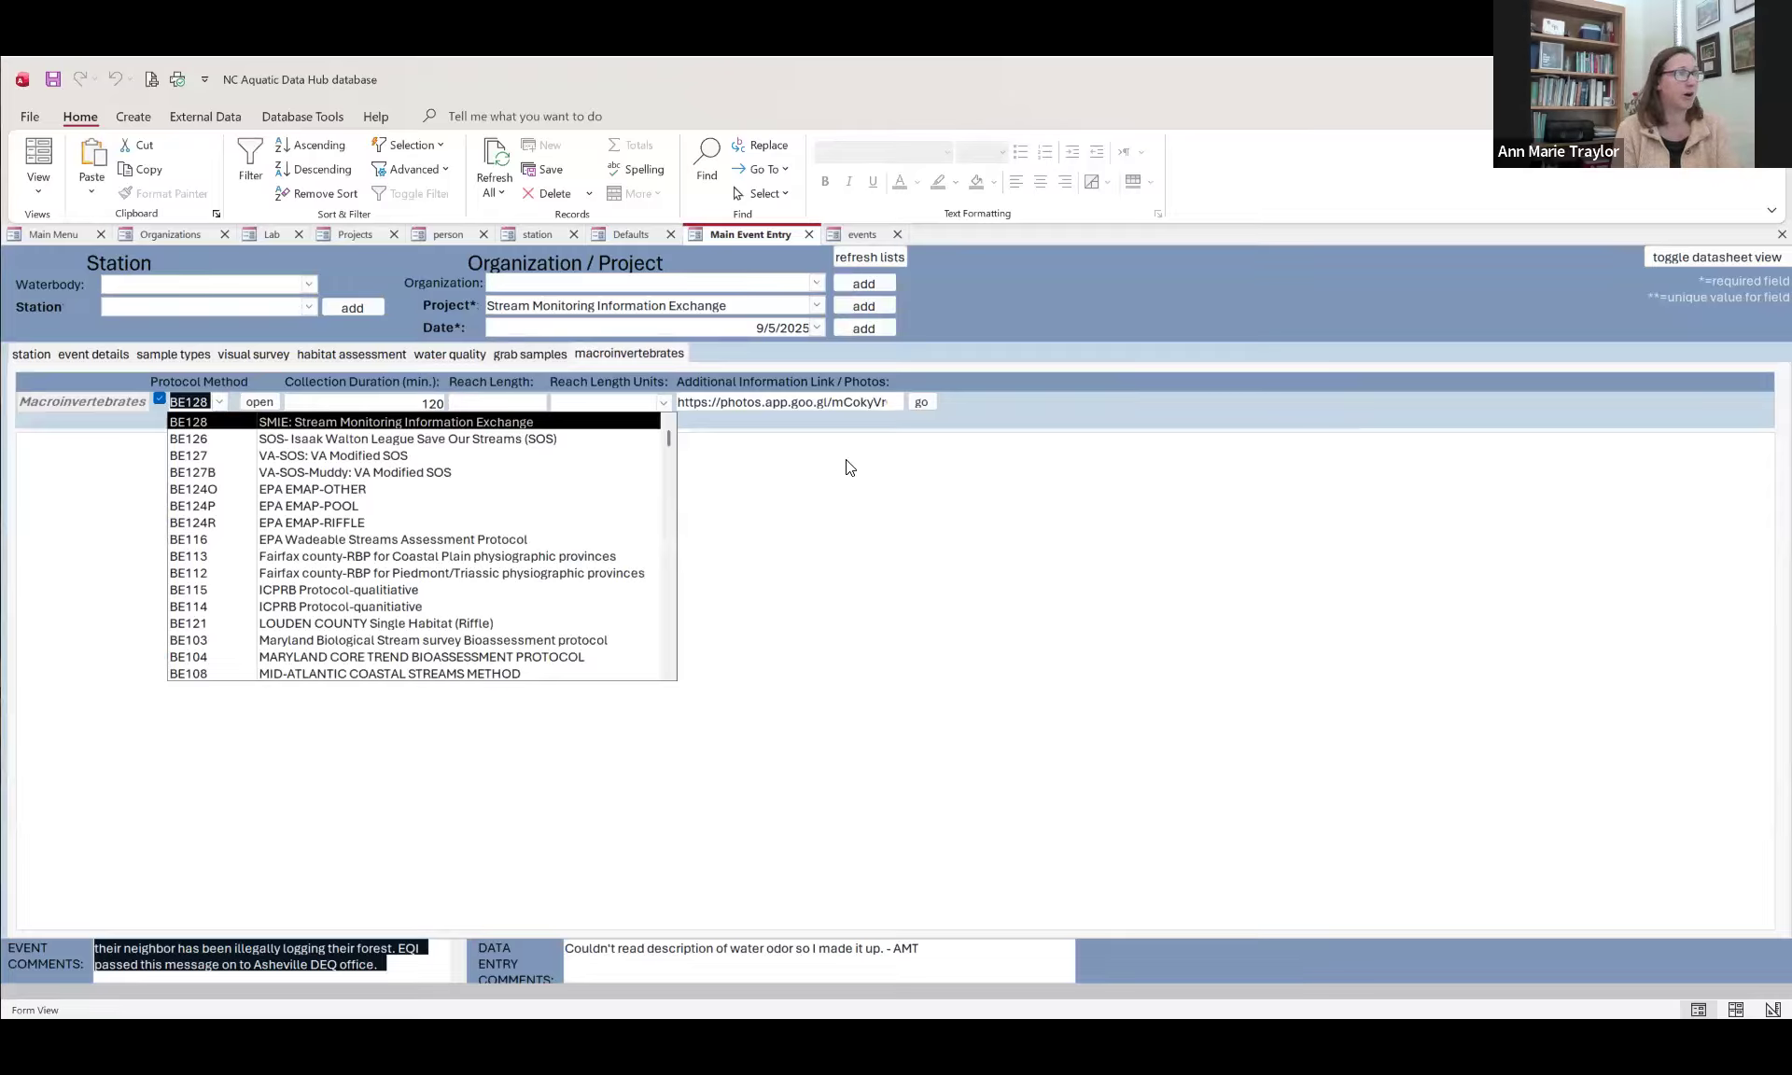
click(747, 476)
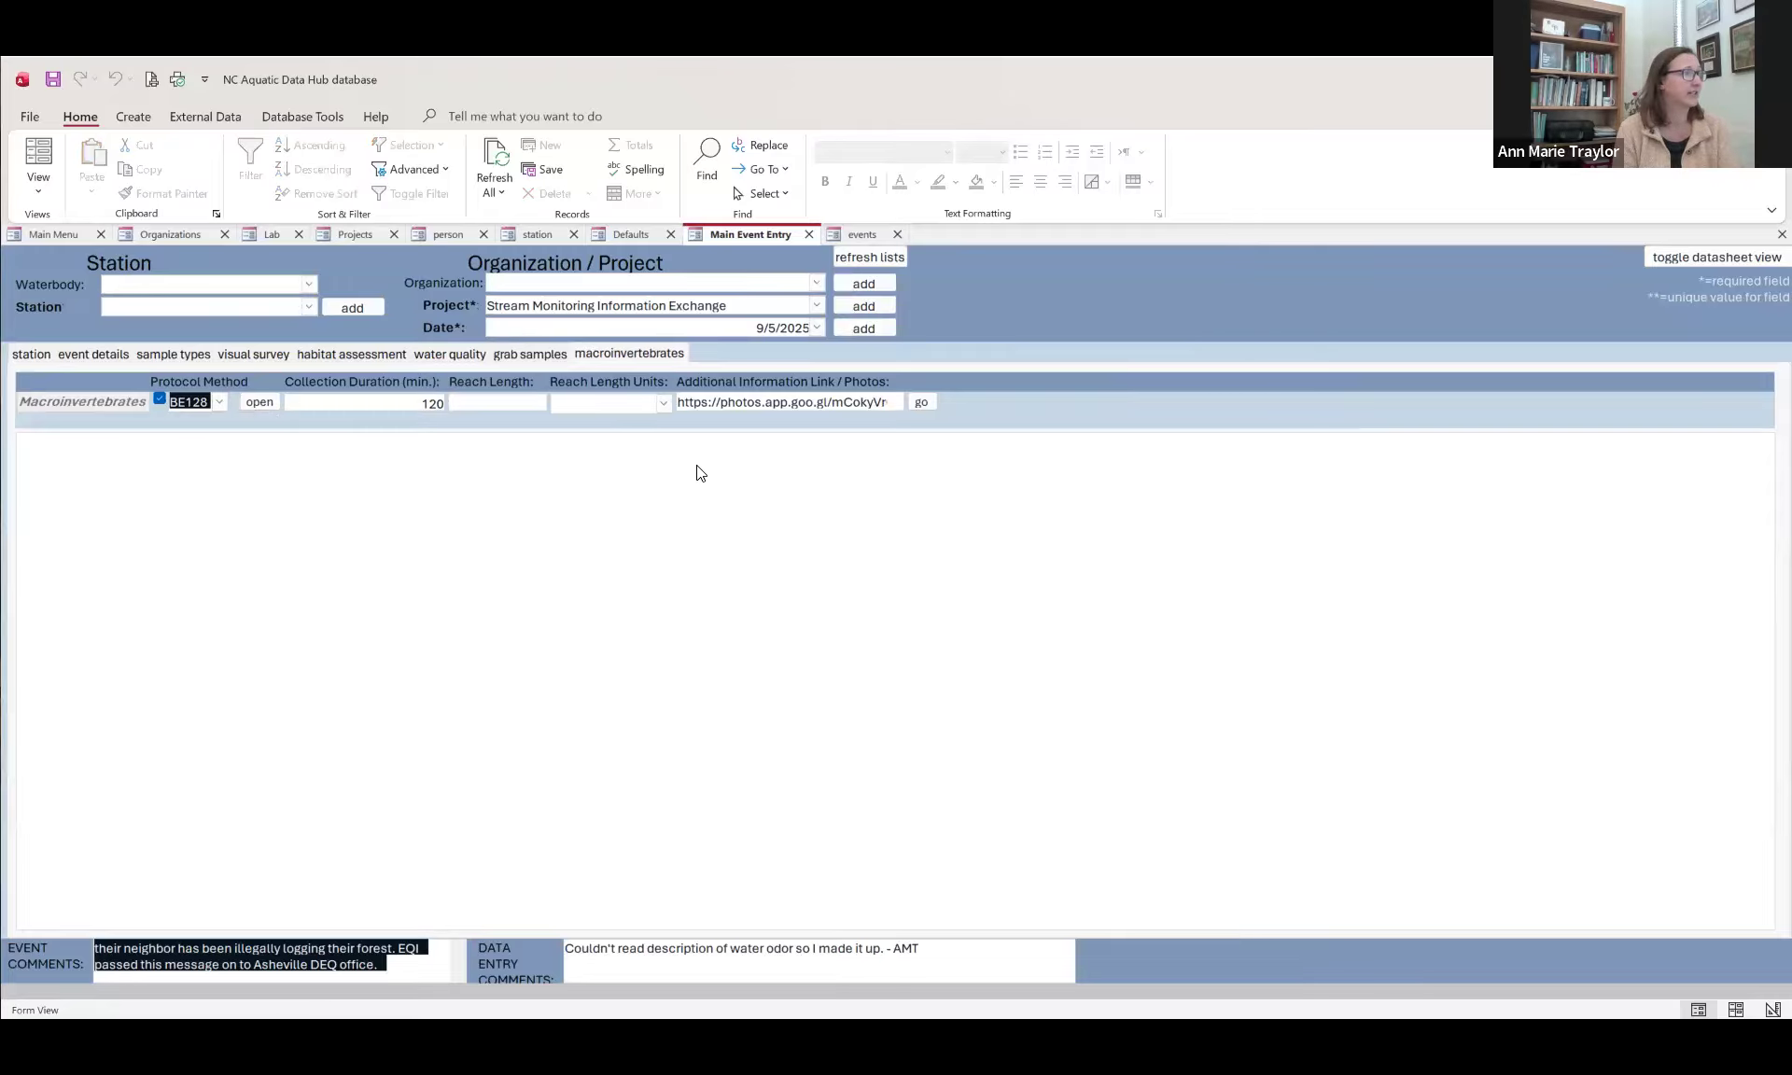
Step: Open the BE128 macroinvertebrate tally and examine the kick net, leaf pack and visual entries for all taxa
click(258, 401)
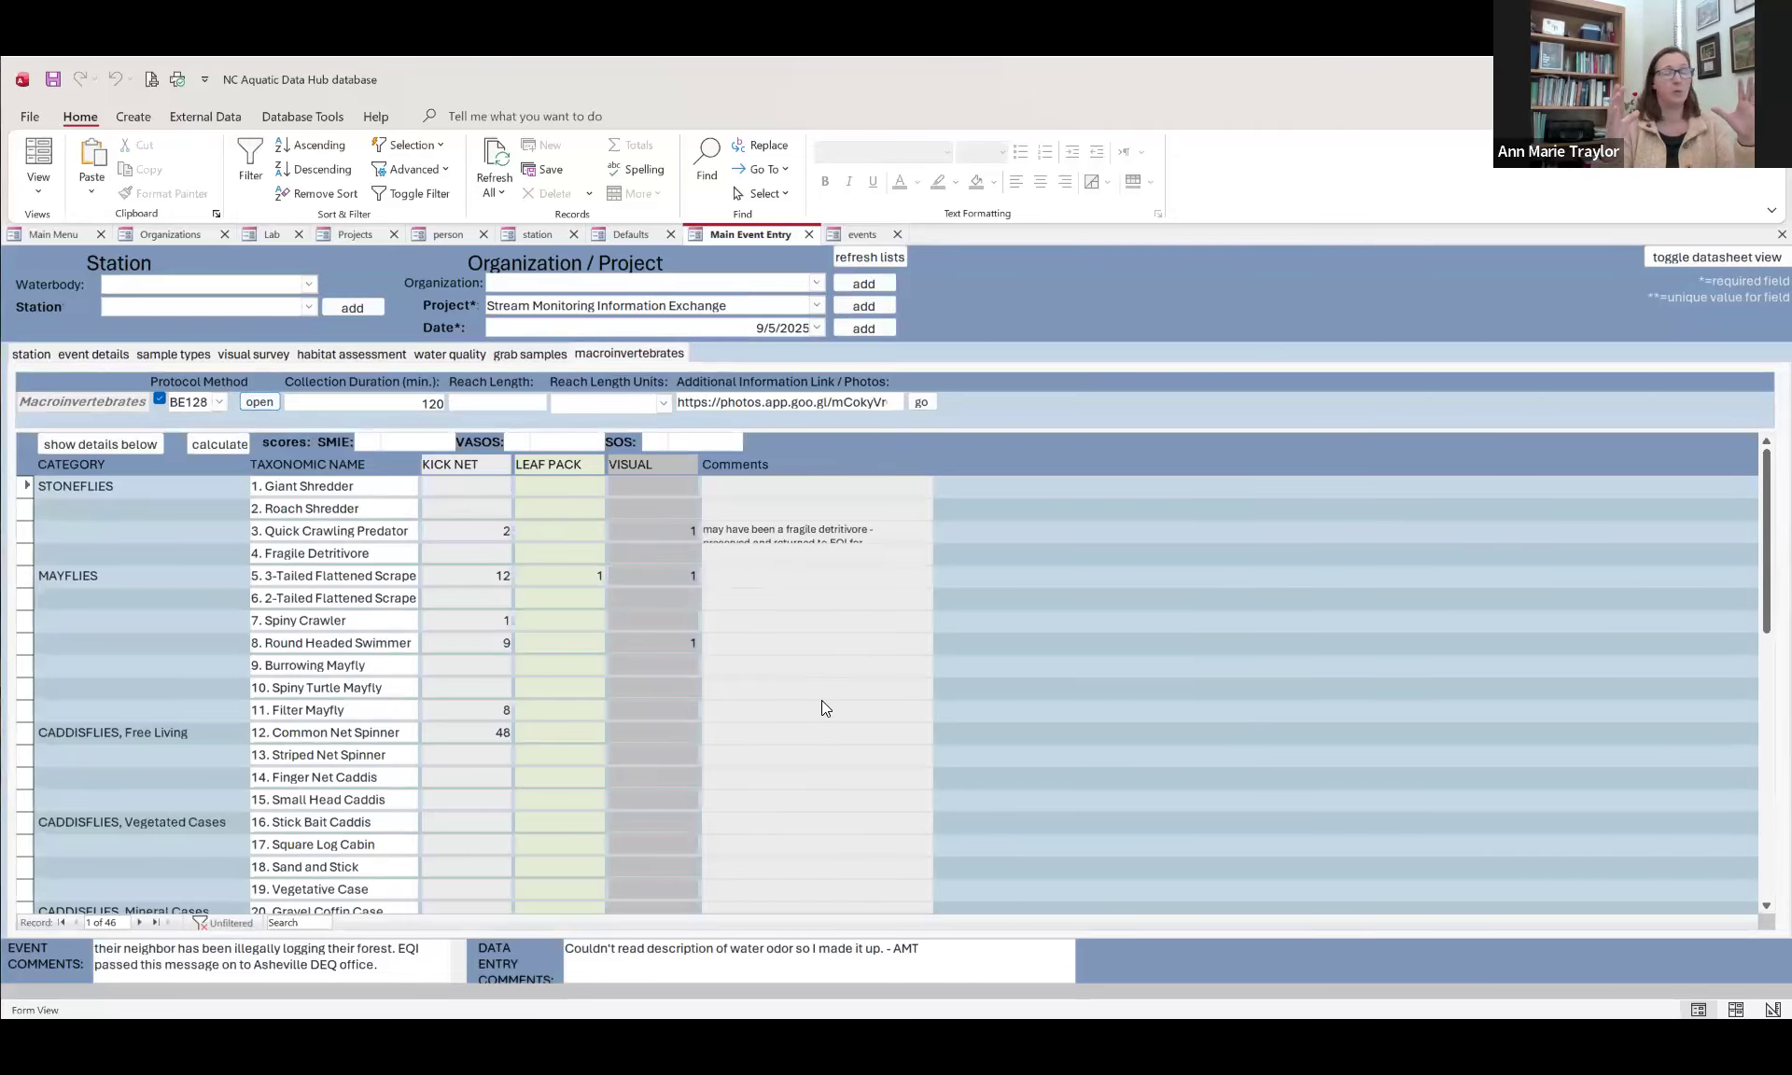
scroll(826, 747, down, 3)
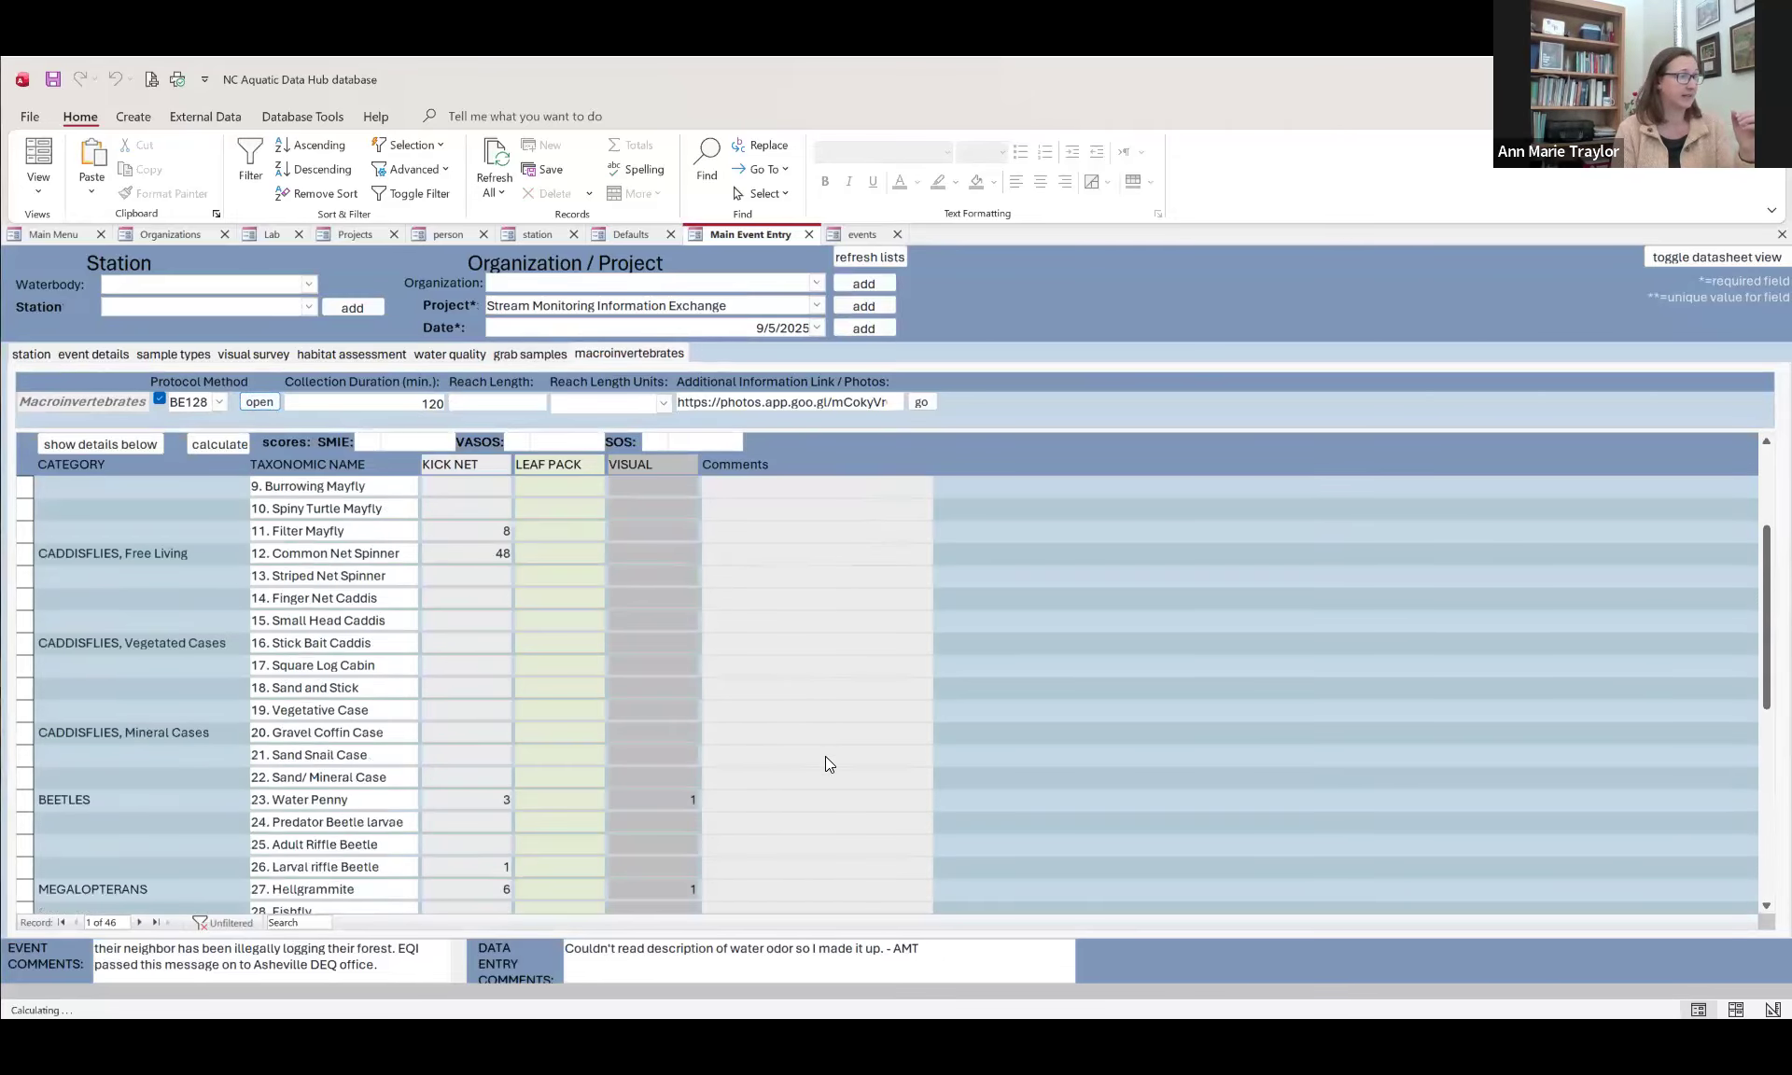
scroll(825, 761, down, 7)
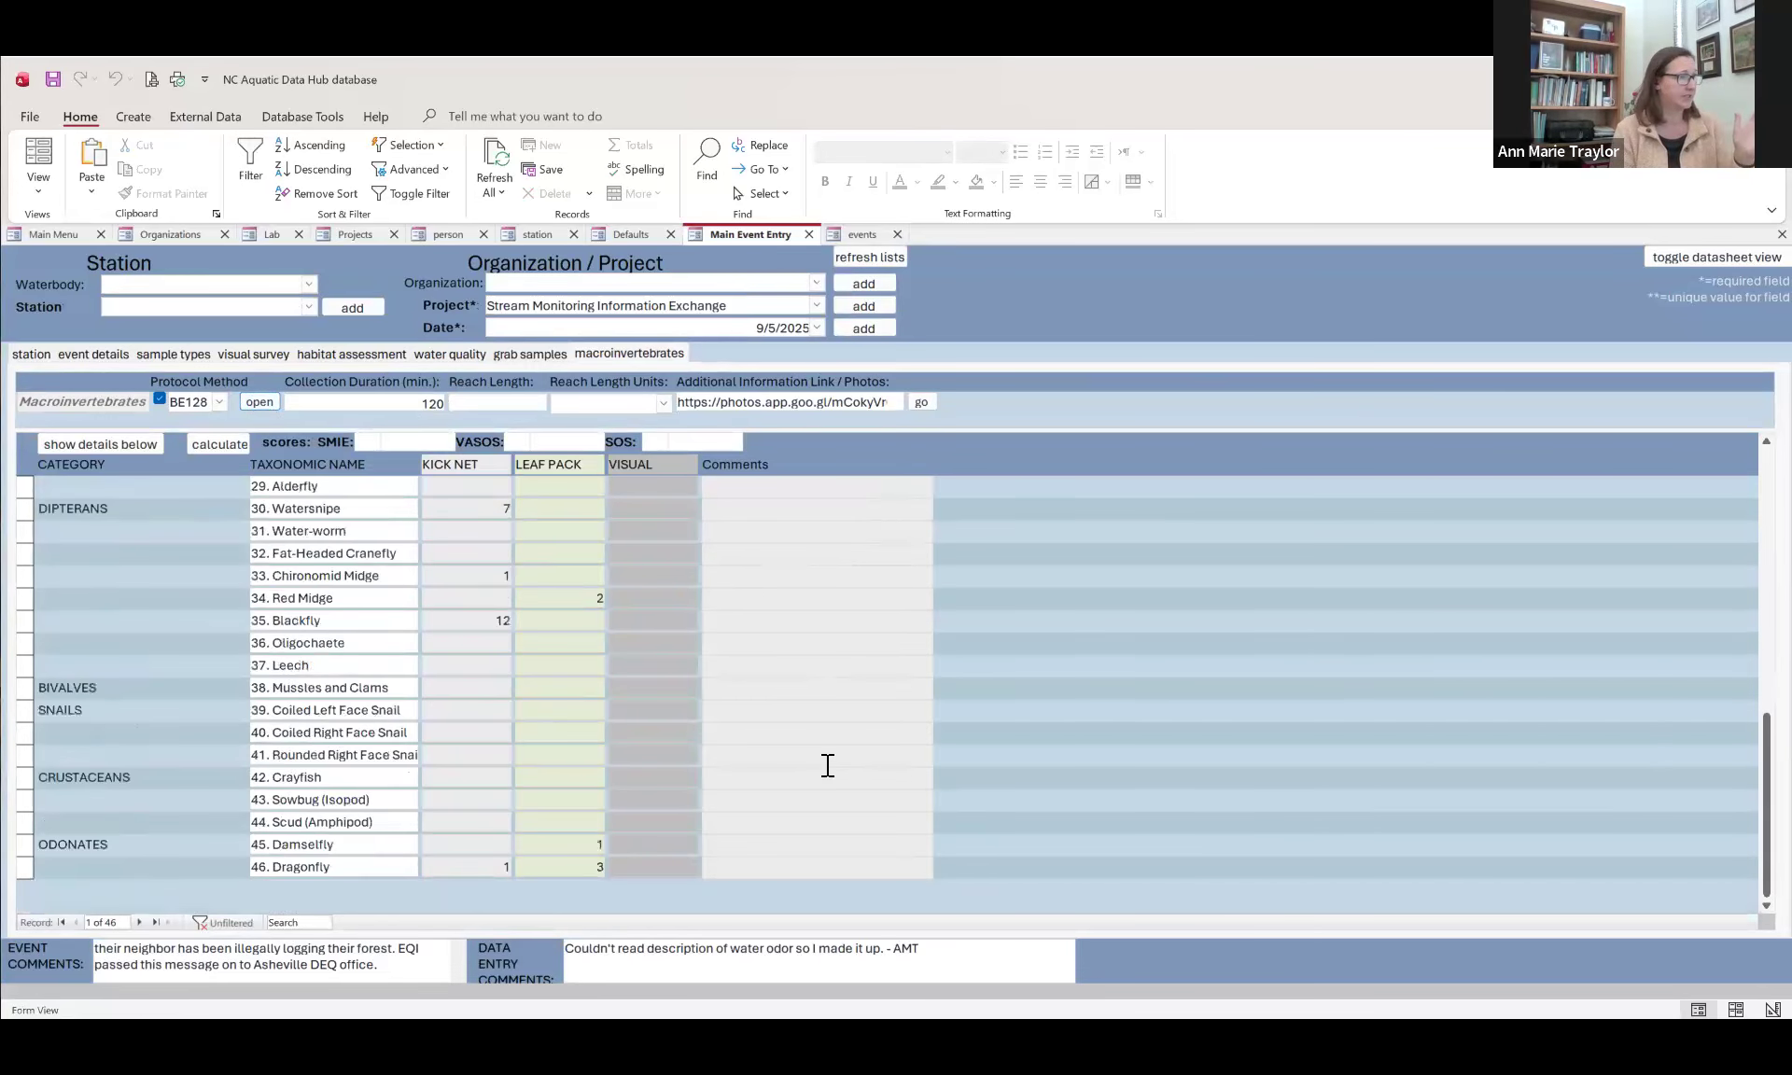
scroll(828, 765, up, 10)
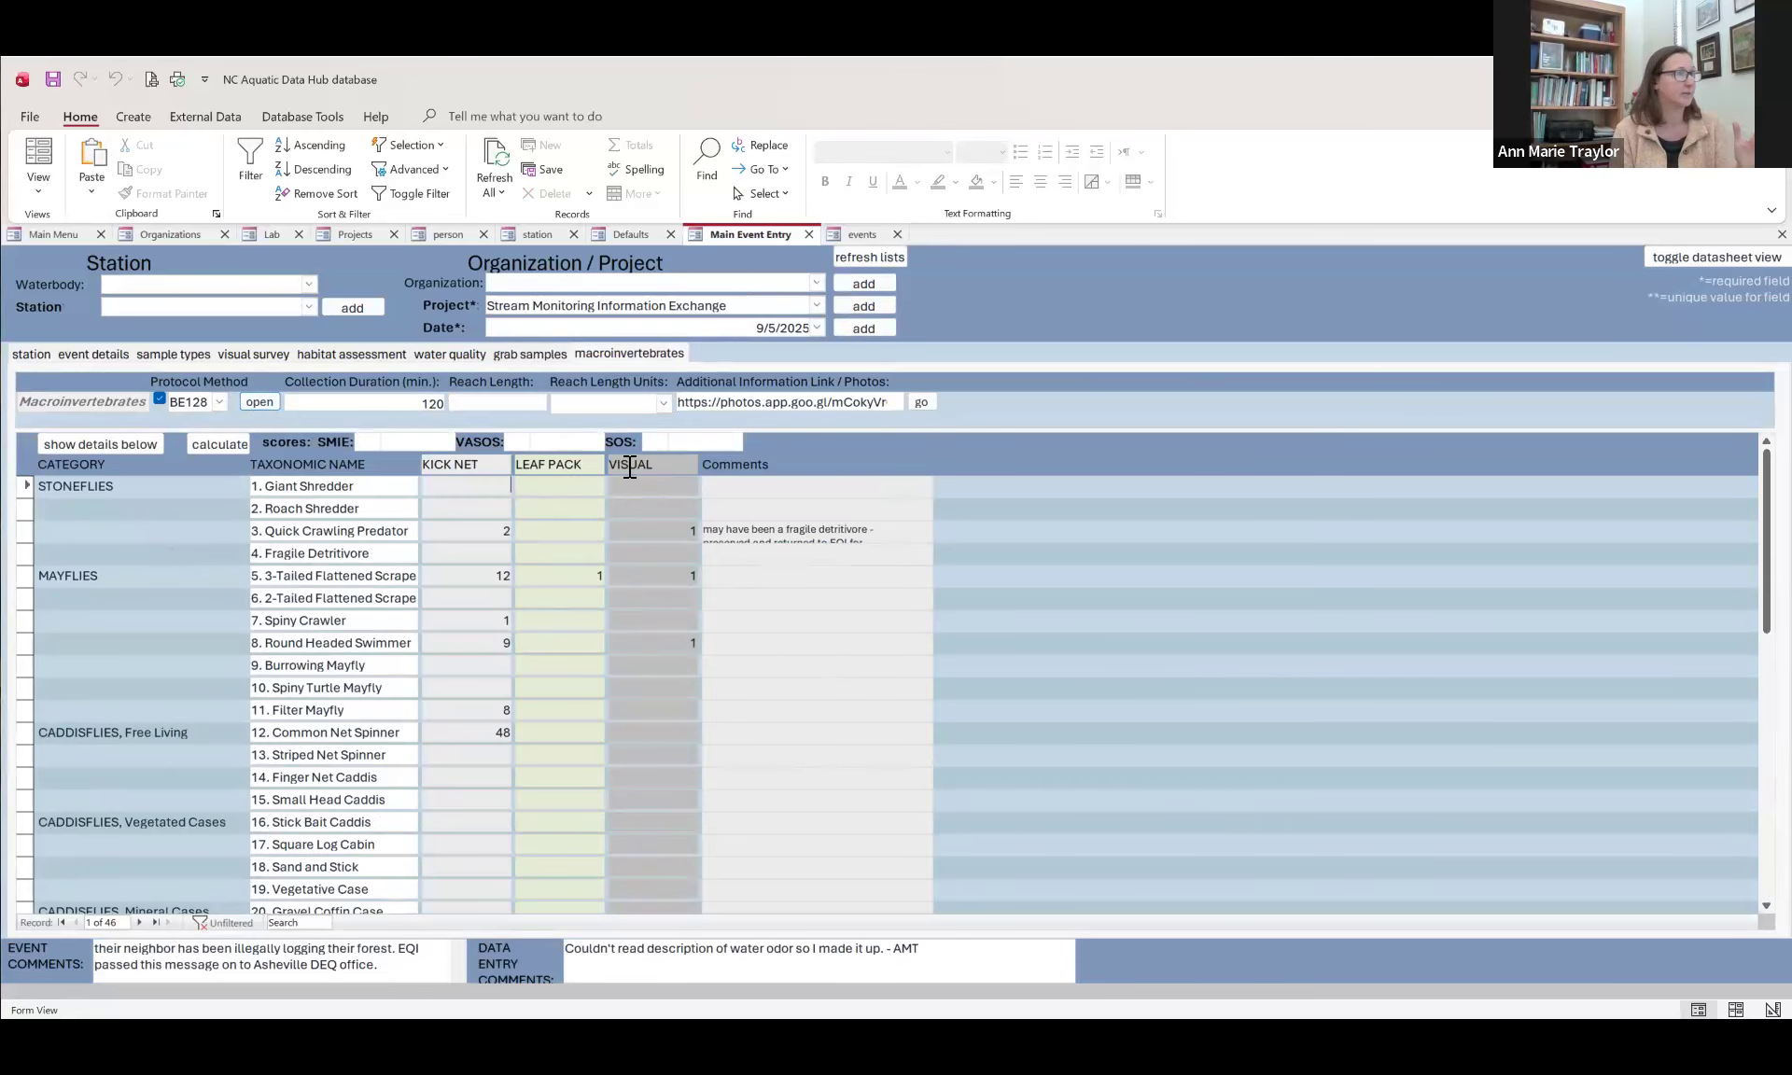
scroll(494, 513, down, 4)
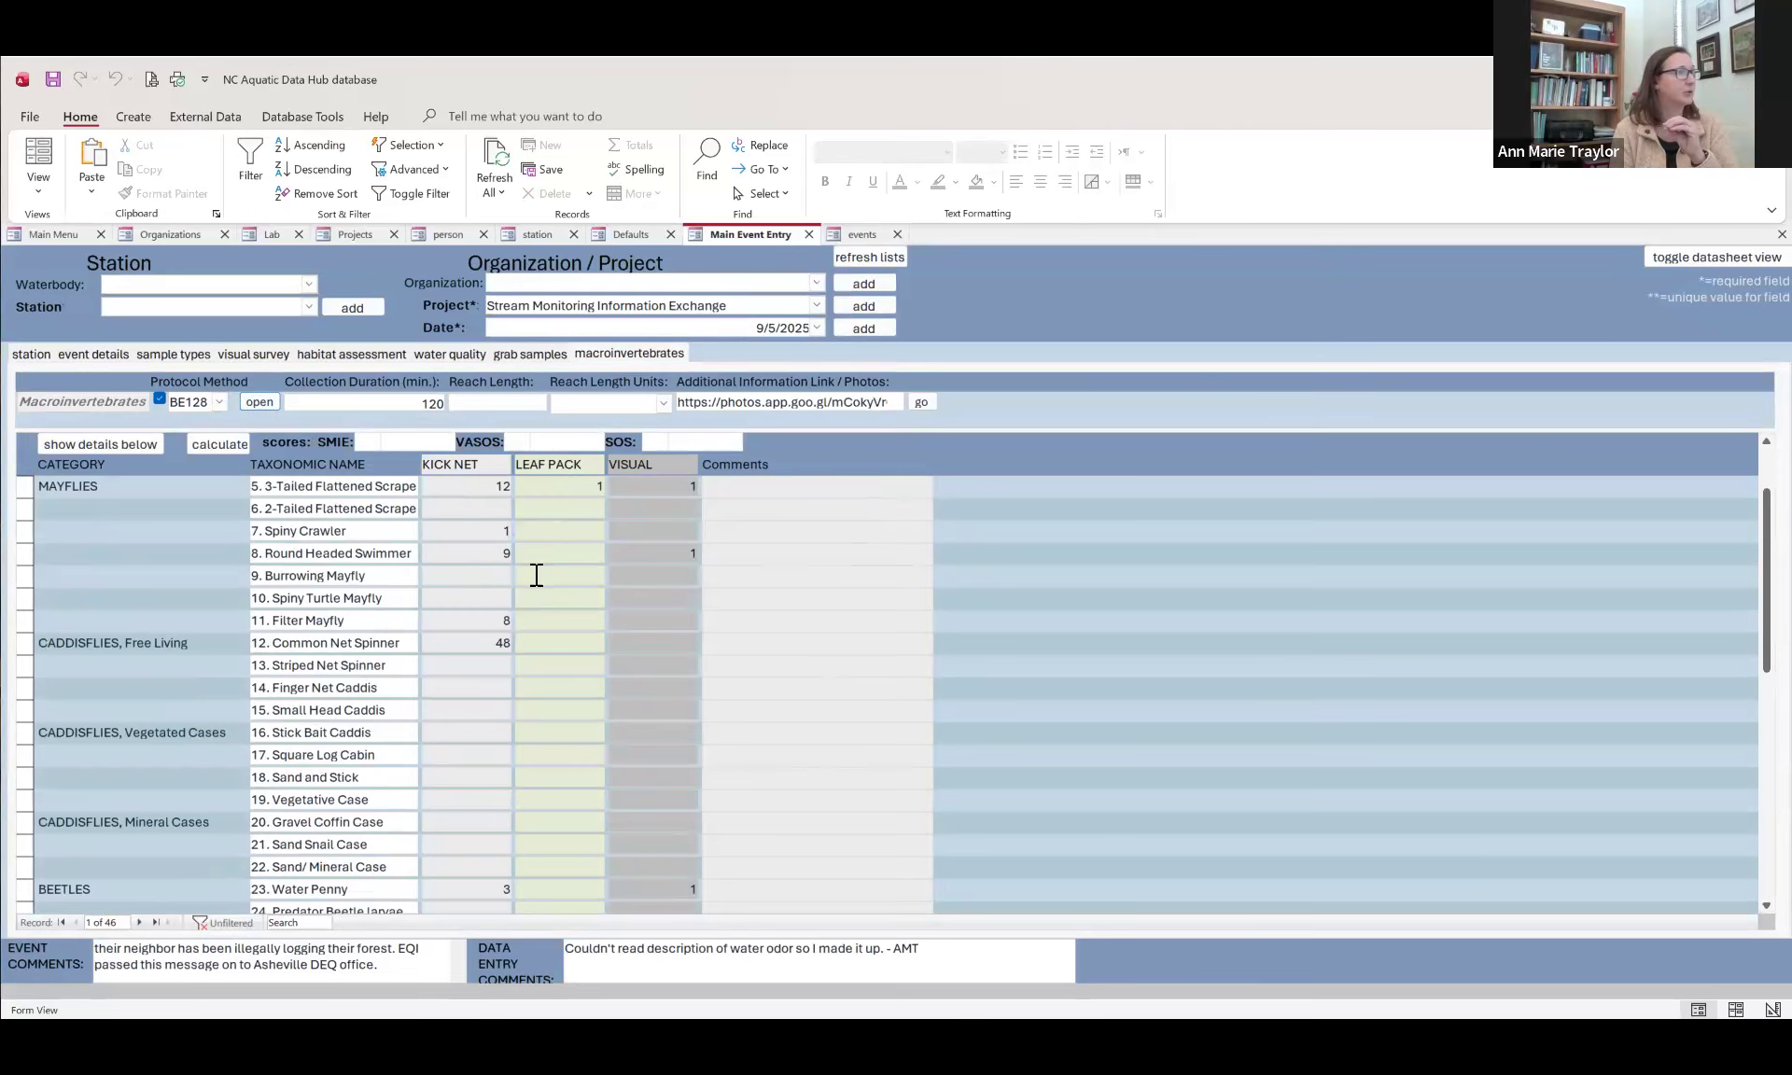
scroll(534, 568, down, 3)
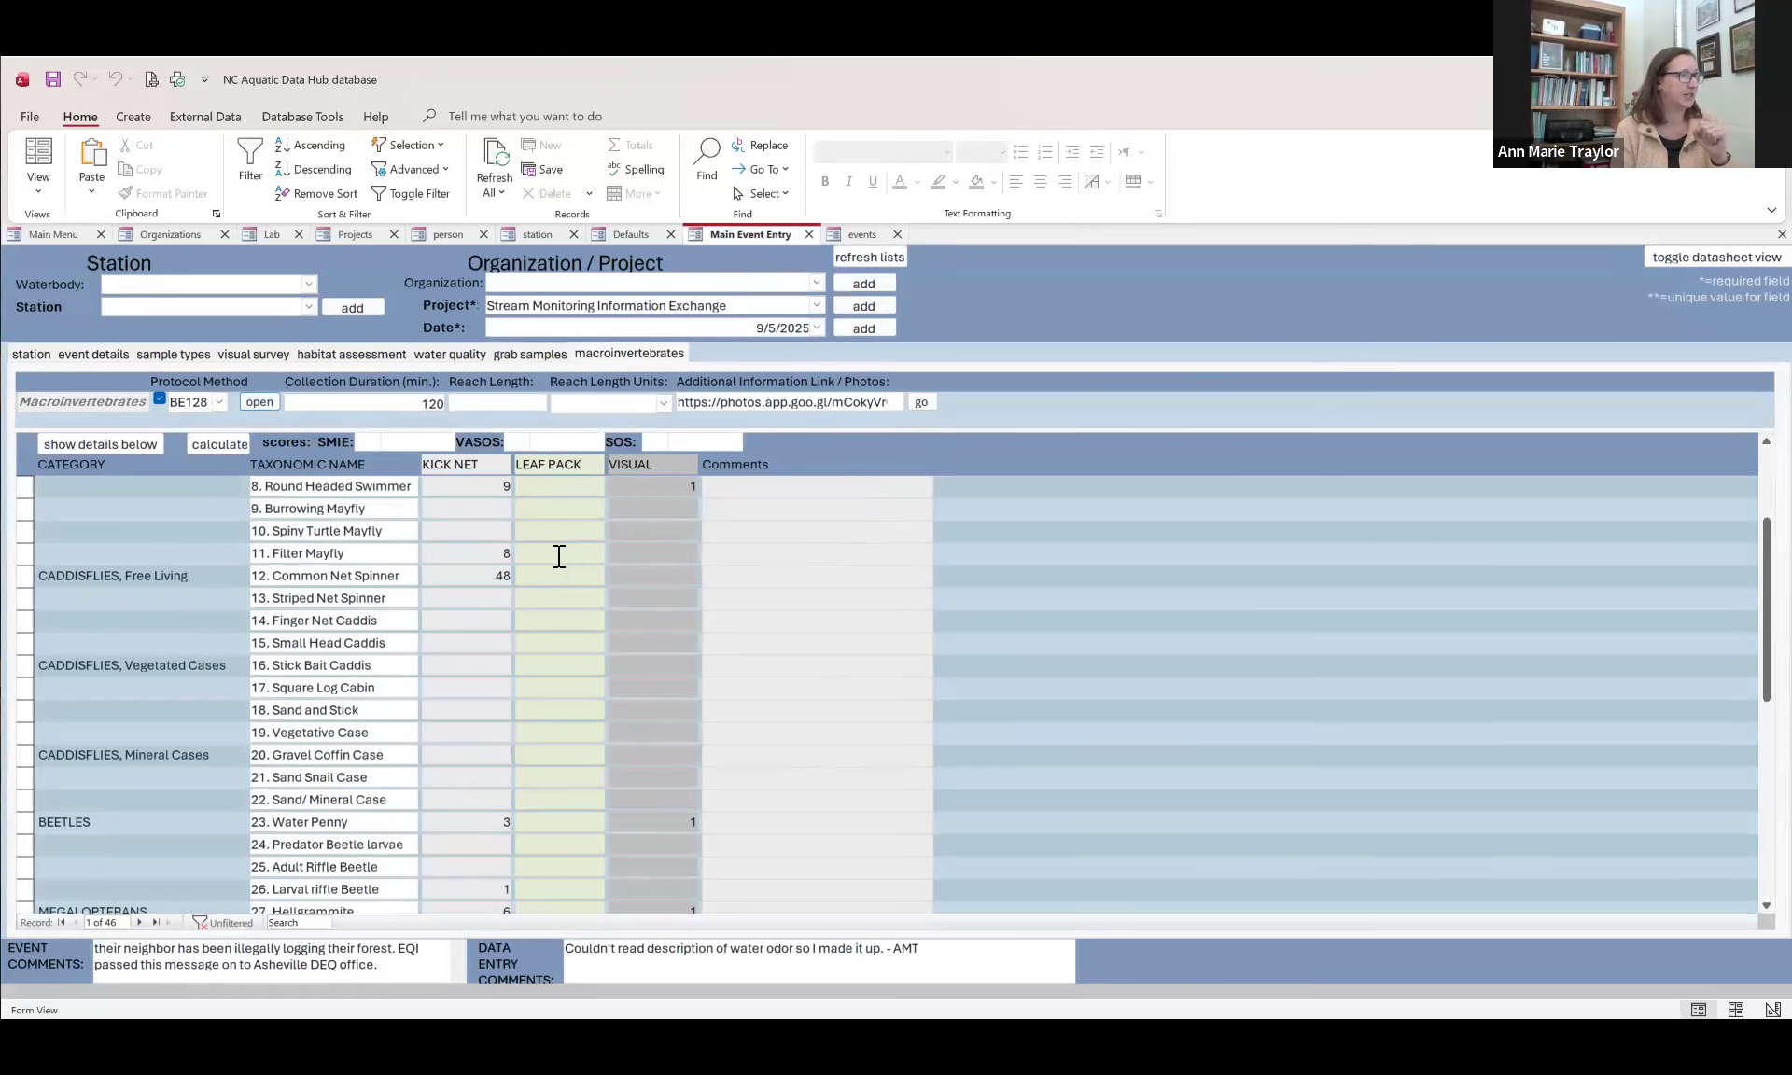
scroll(565, 555, down, 1)
scroll(576, 551, down, 1)
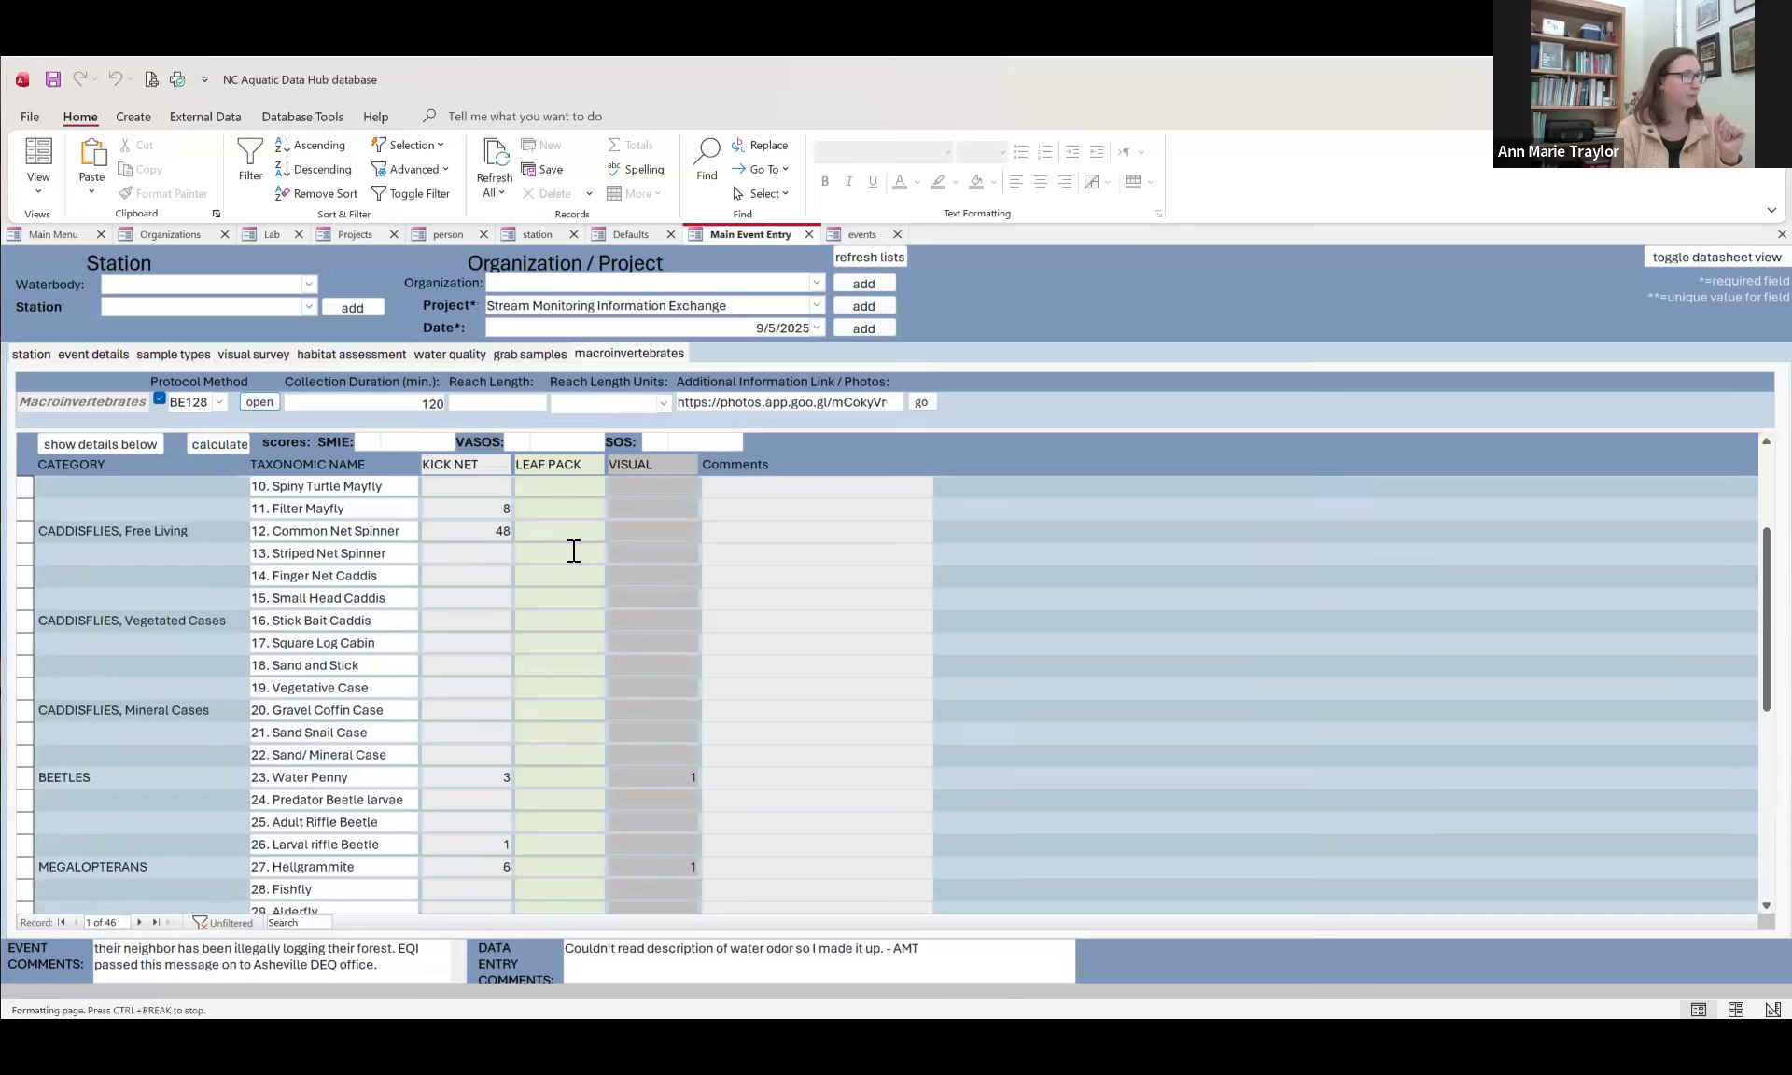
scroll(584, 569, up, 7)
scroll(588, 573, up, 2)
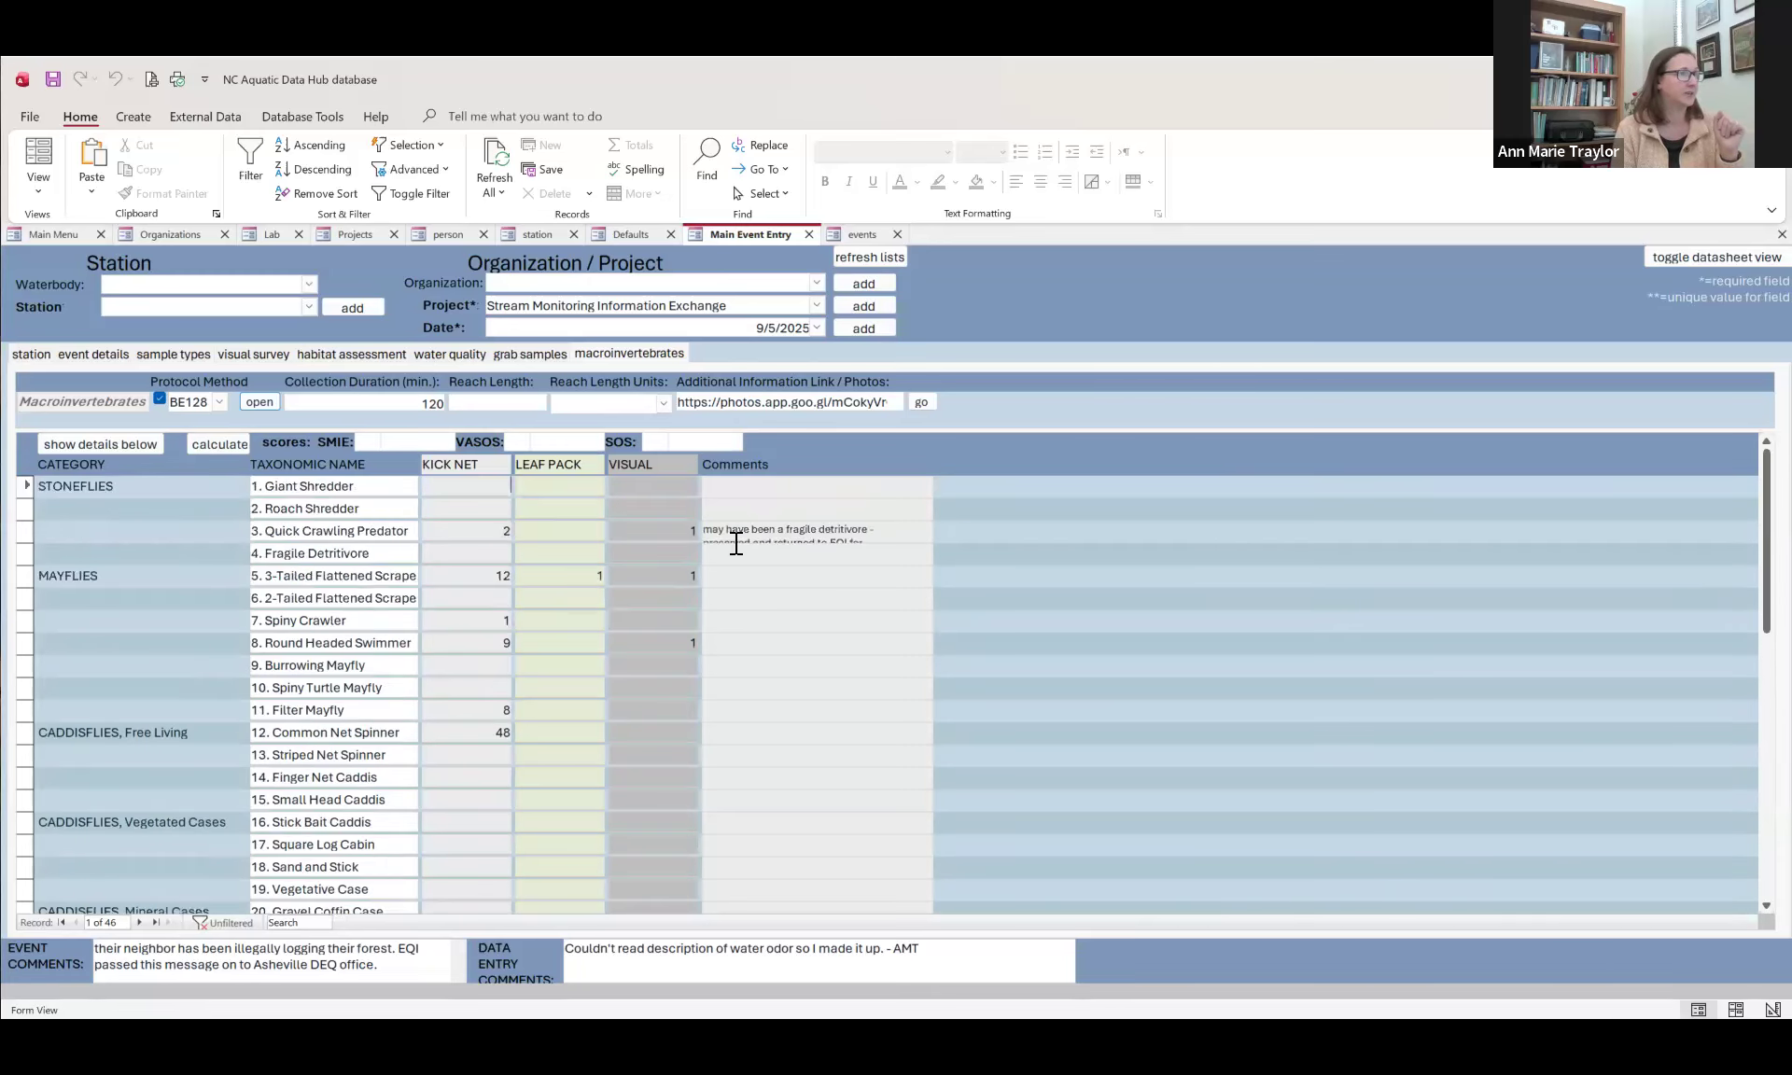
Step: Read the full comment on the Quick Crawling Predator row and check the taxa rows below it
mouse_move(707, 529)
mouse_down()
mouse_move(716, 546)
mouse_move(730, 521)
mouse_up()
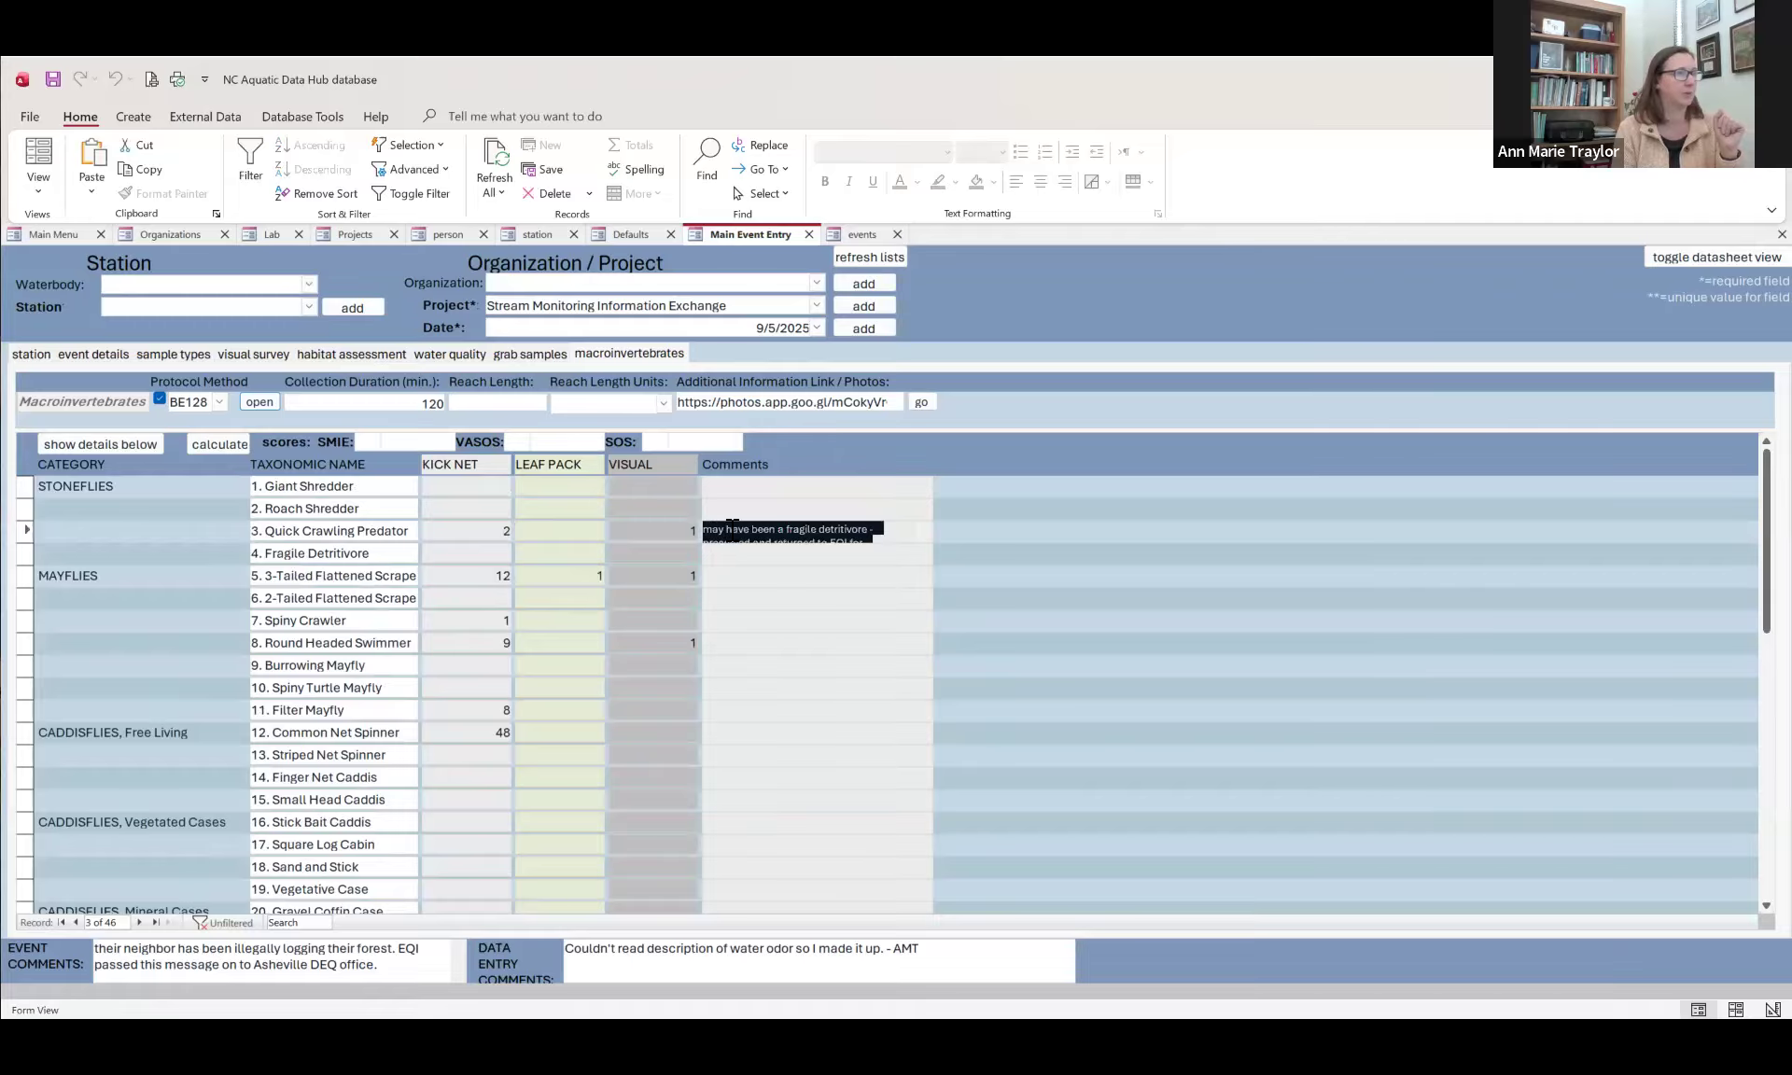
scroll(733, 525, down, 1)
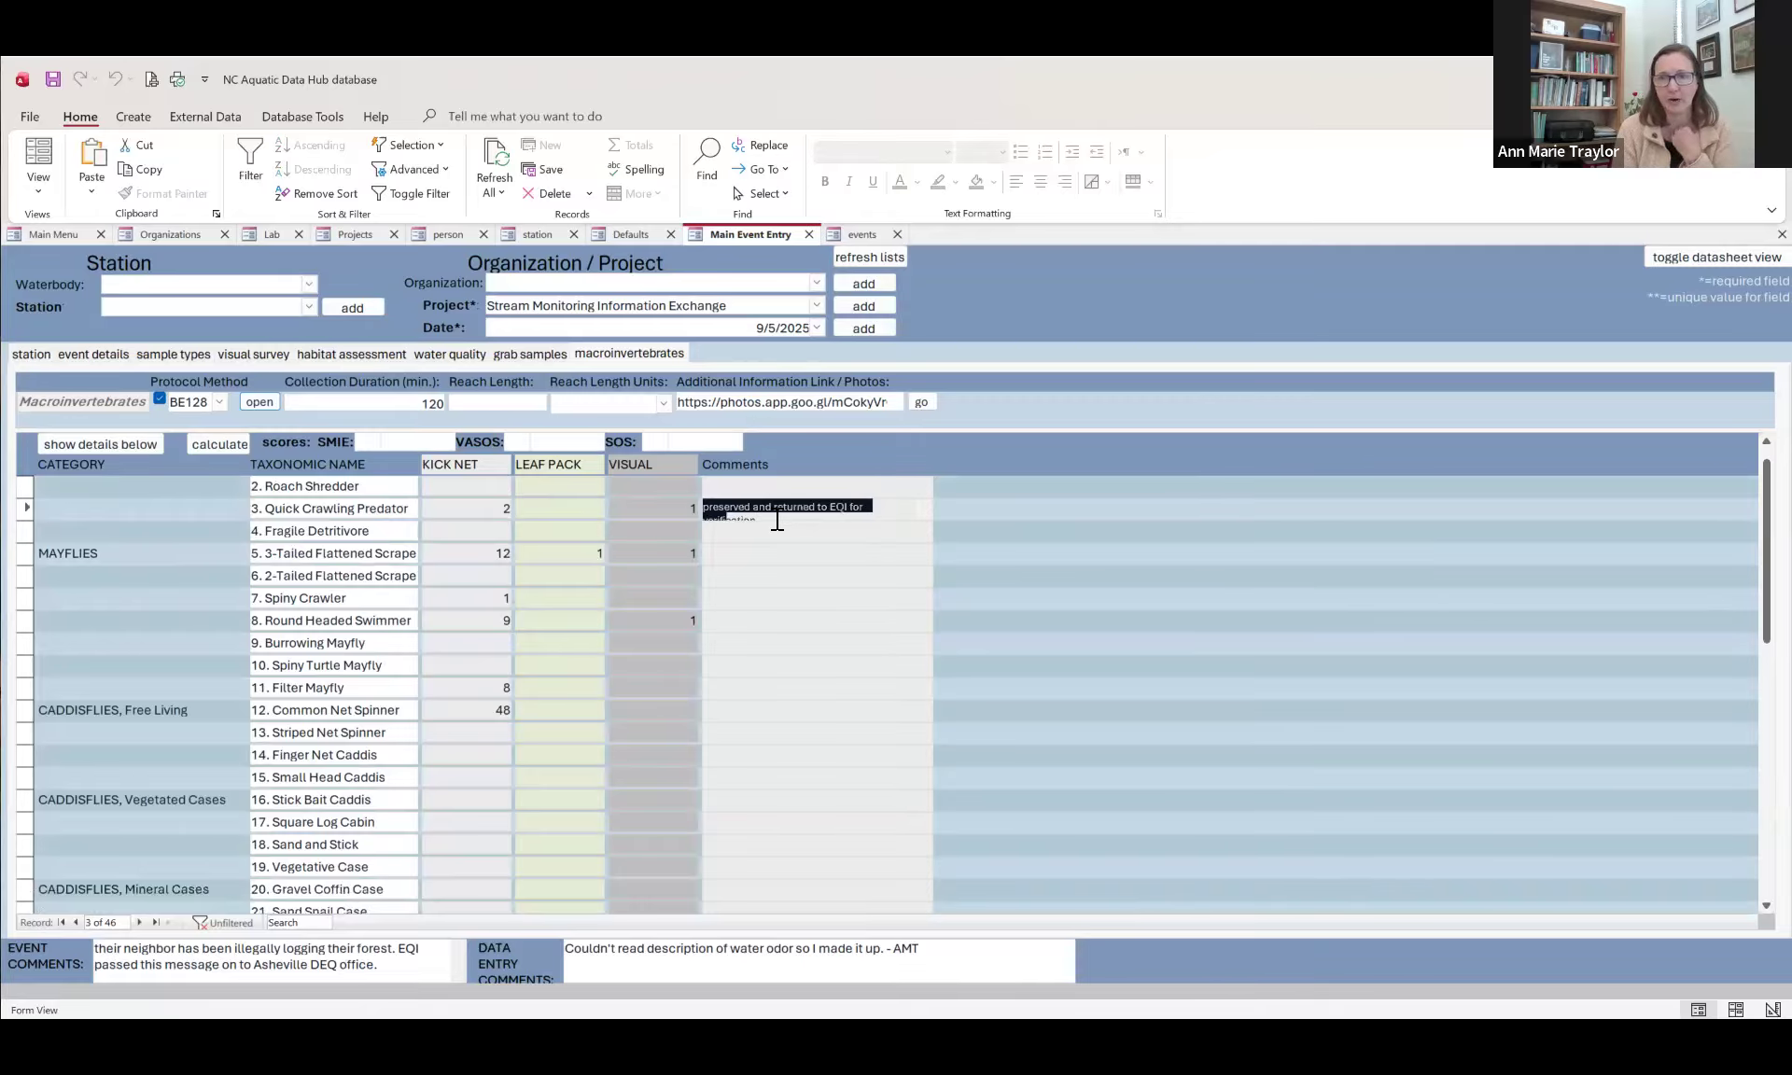
click(755, 625)
scroll(757, 635, down, 2)
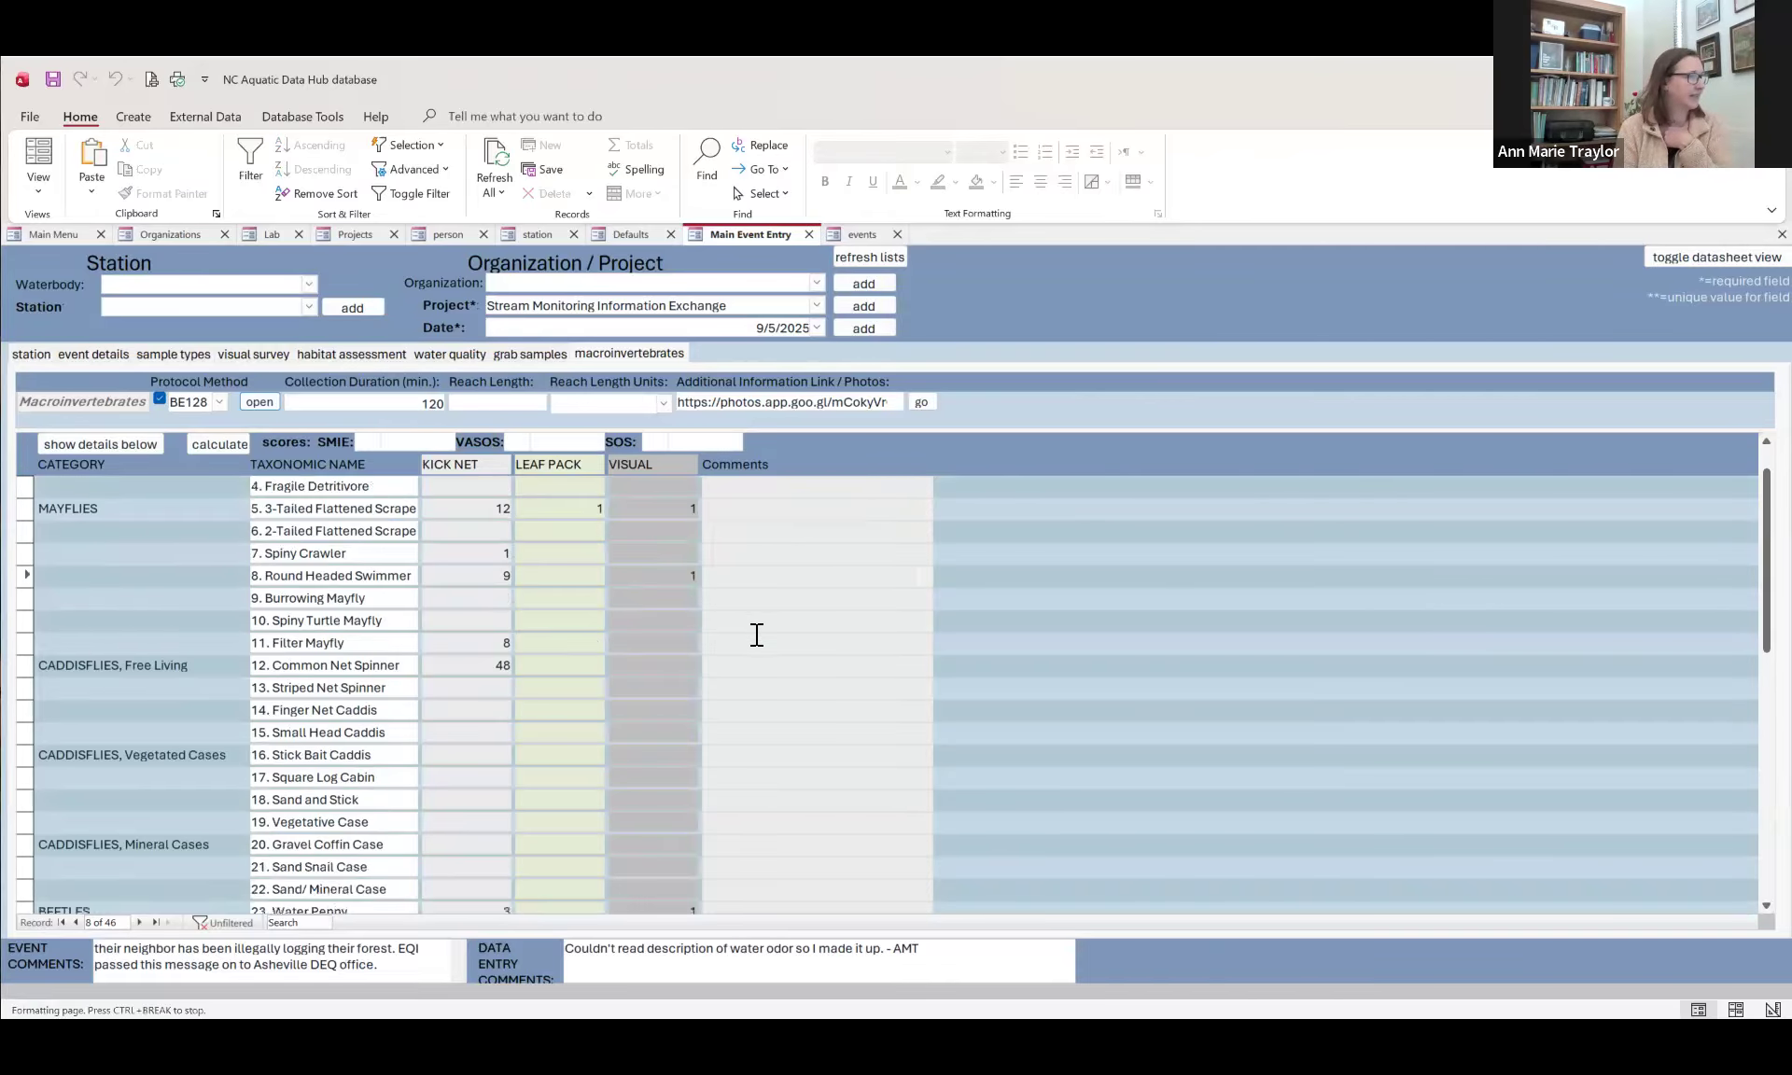
scroll(757, 635, down, 3)
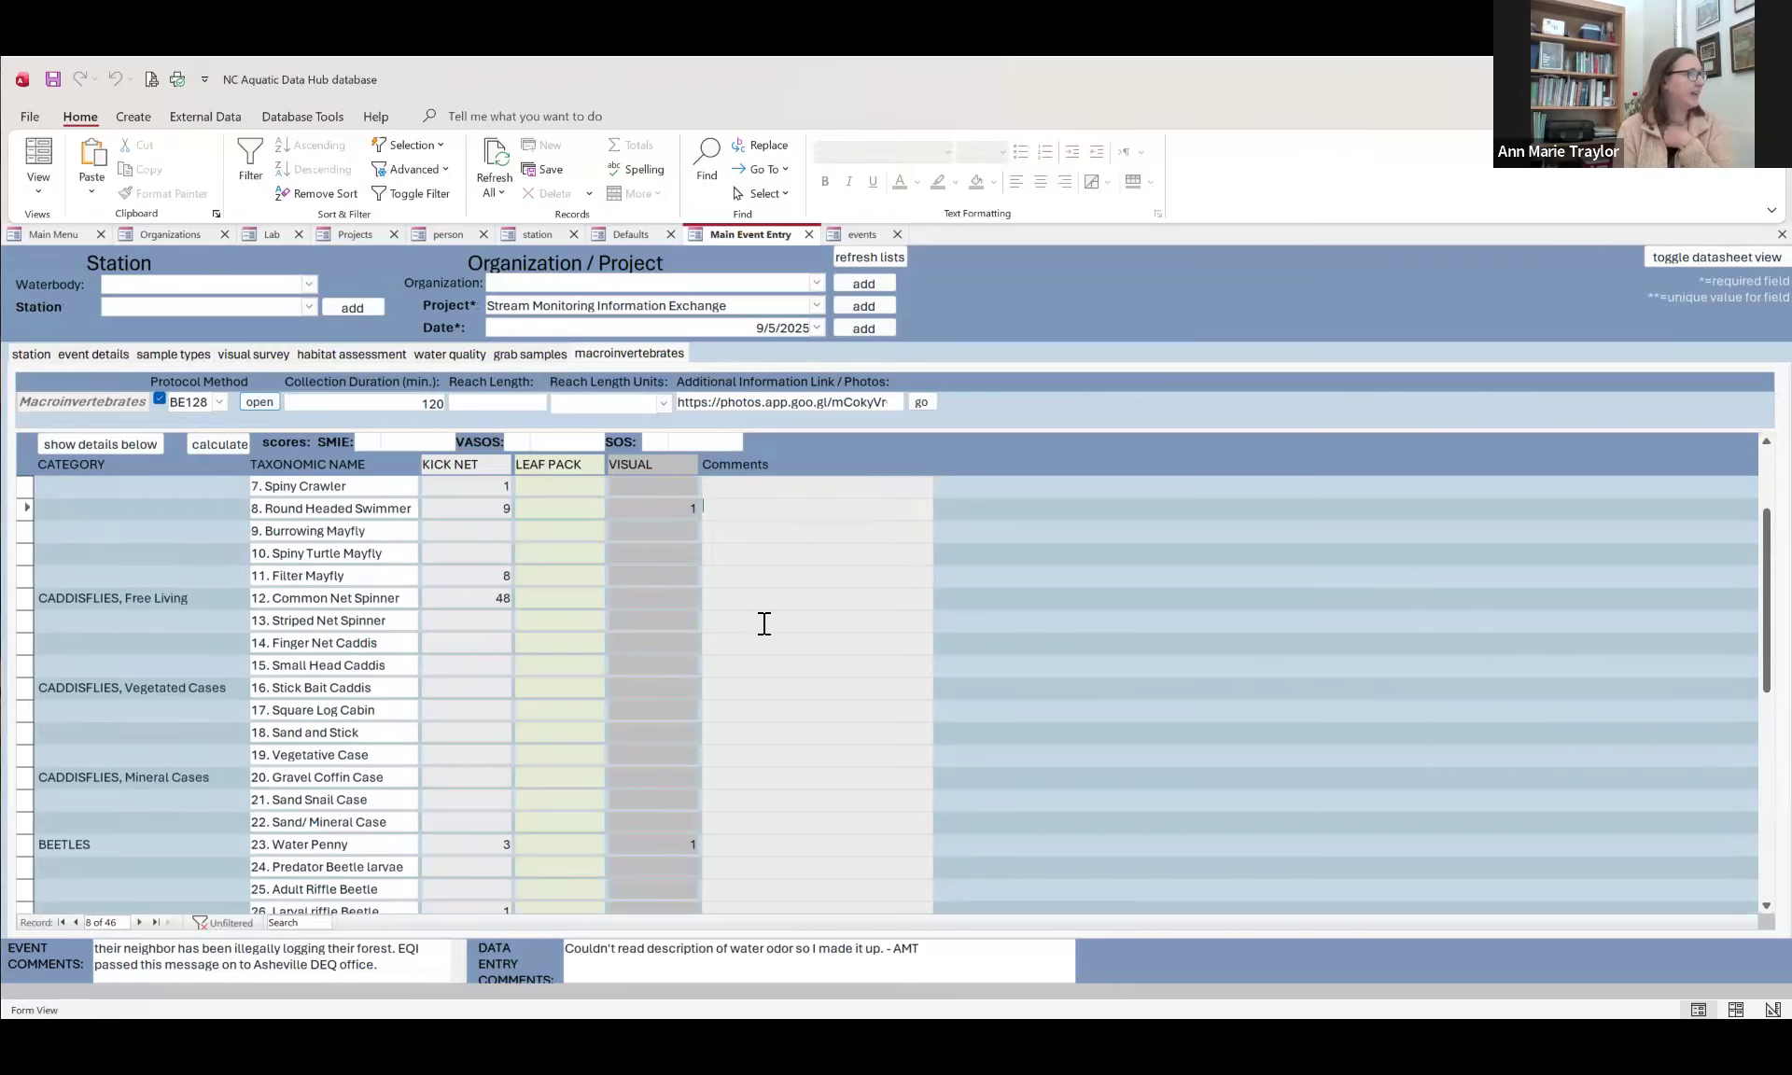
scroll(764, 623, up, 6)
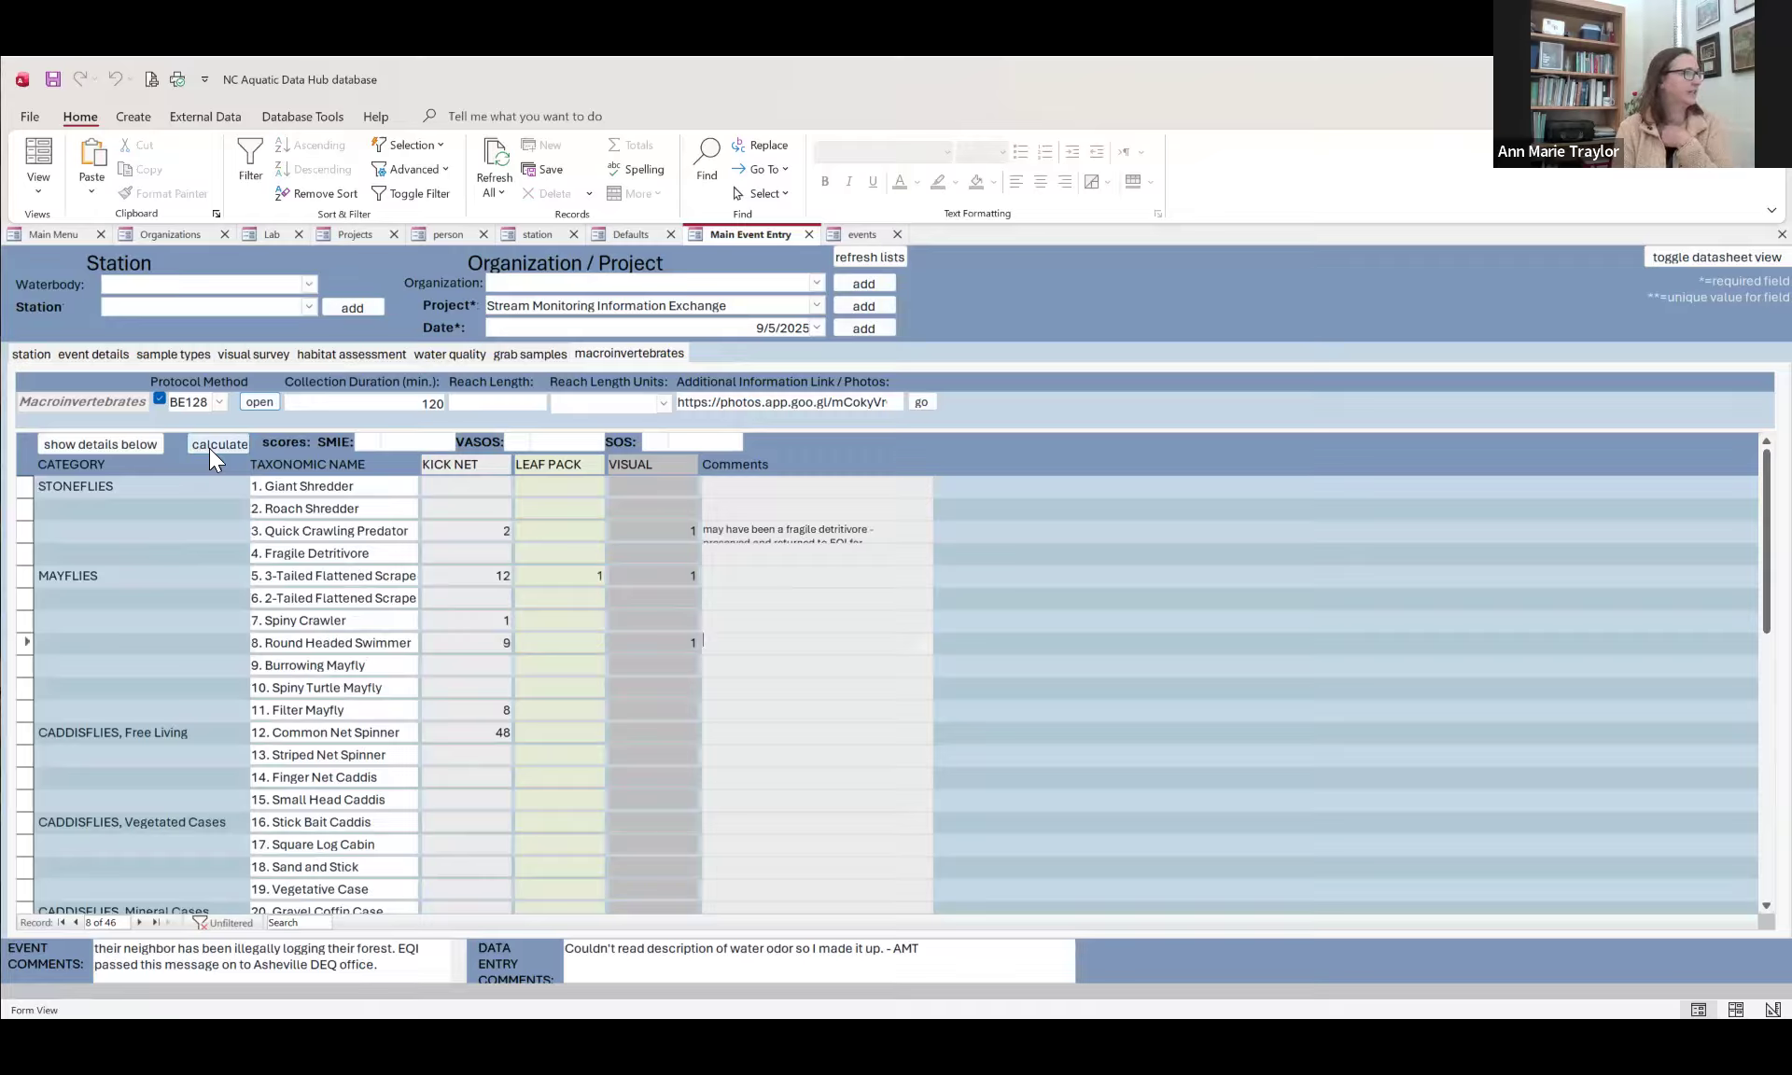
Step: Calculate the SMIE, VASOS and SOS scores for the macroinvertebrate sample and read the full VASOS rating
click(231, 450)
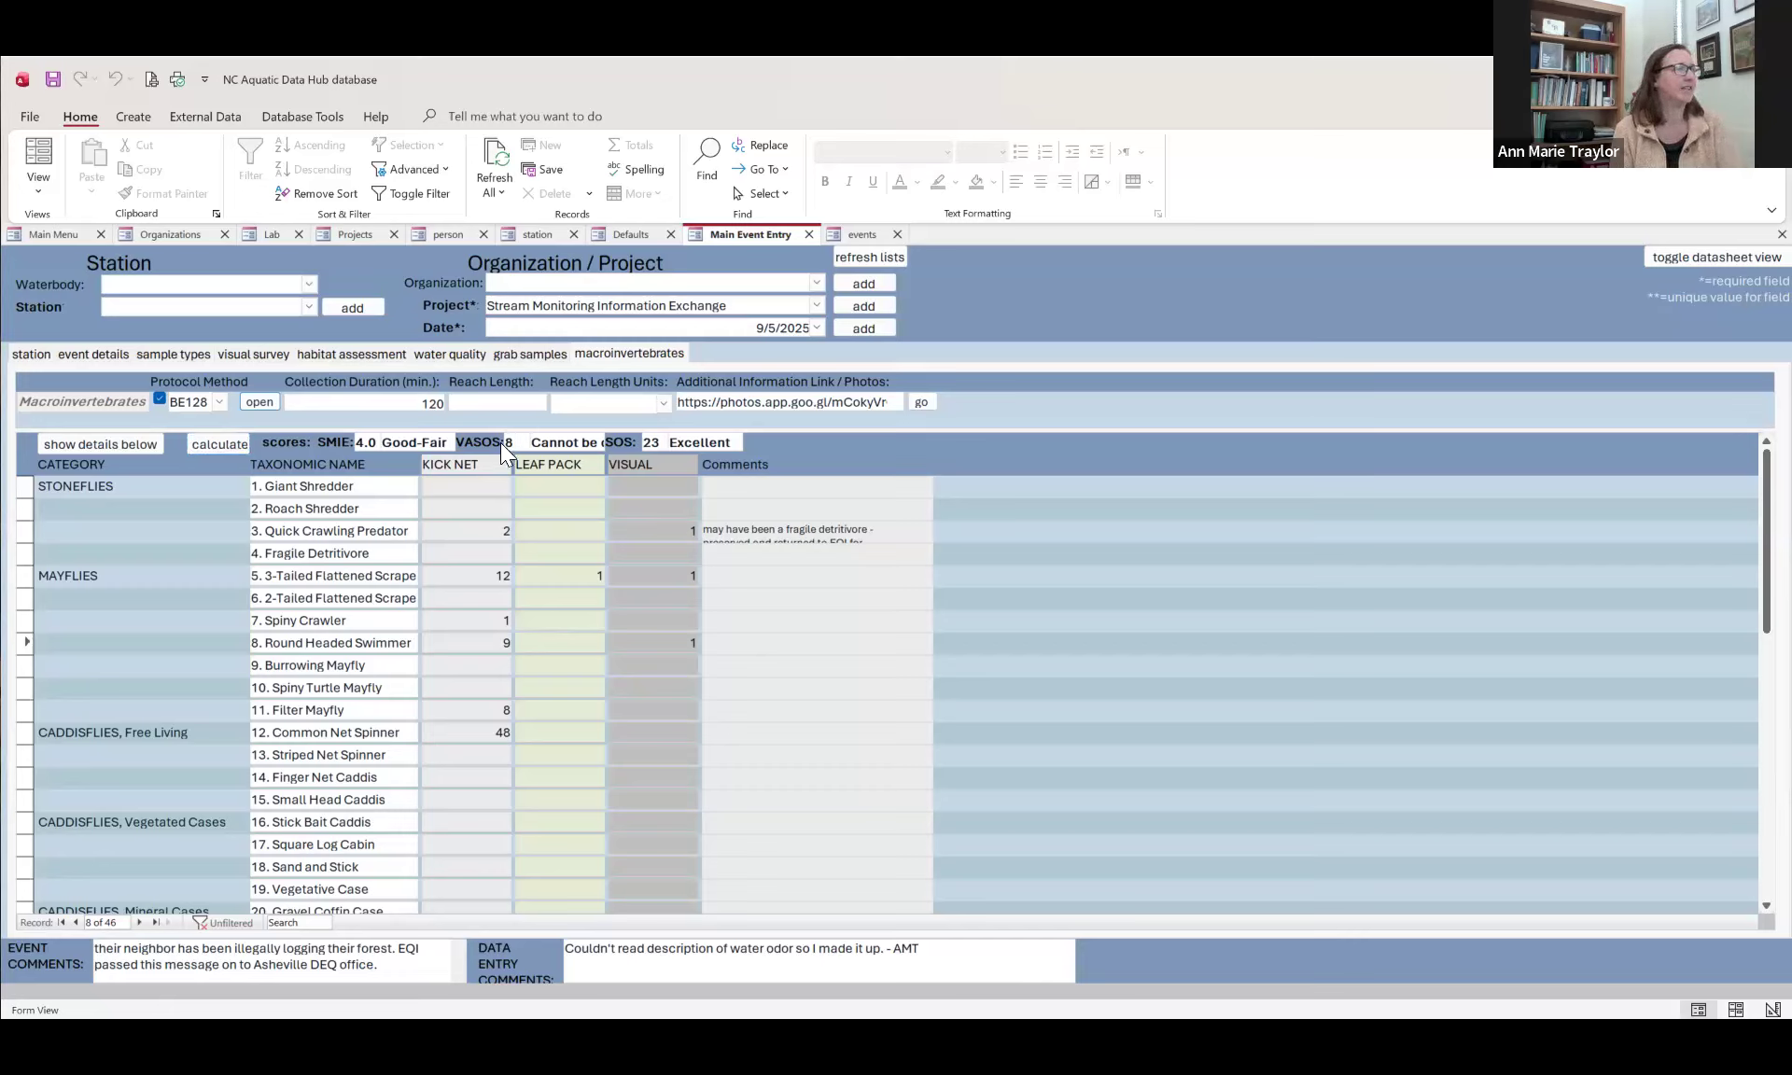
click(625, 445)
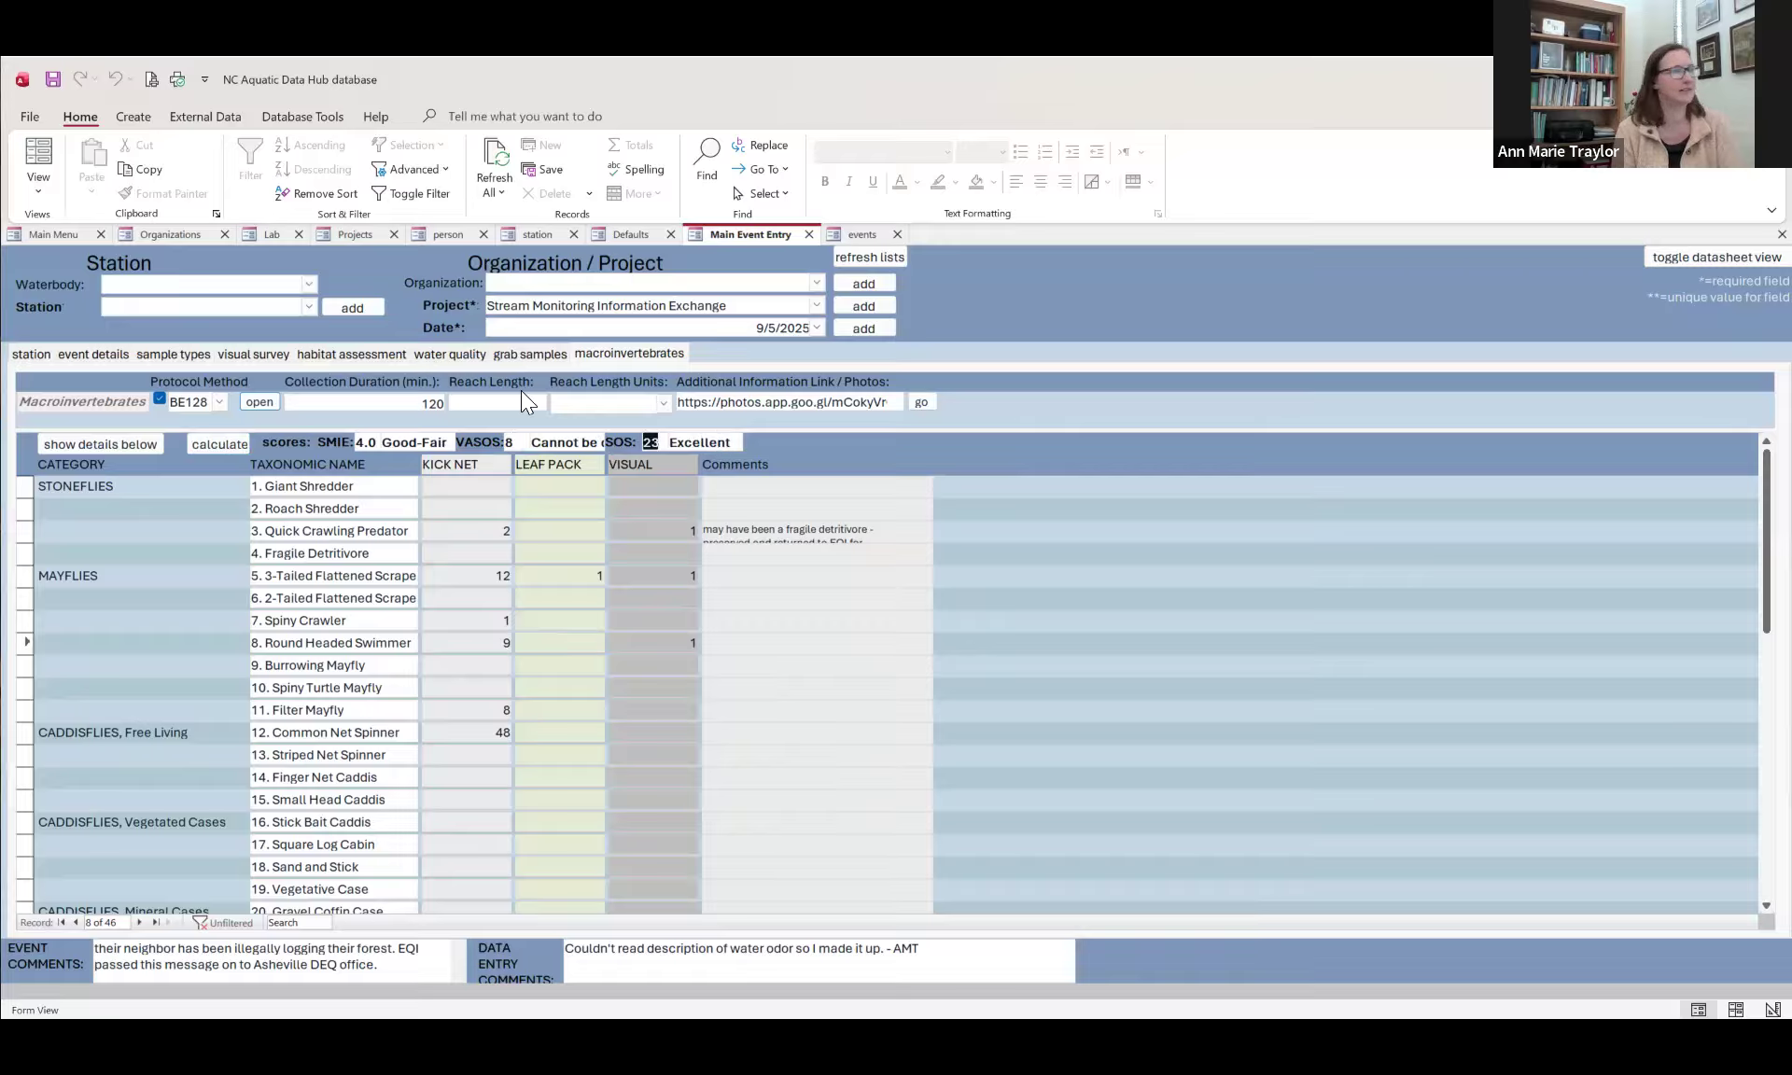
click(533, 442)
drag(533, 443, 602, 445)
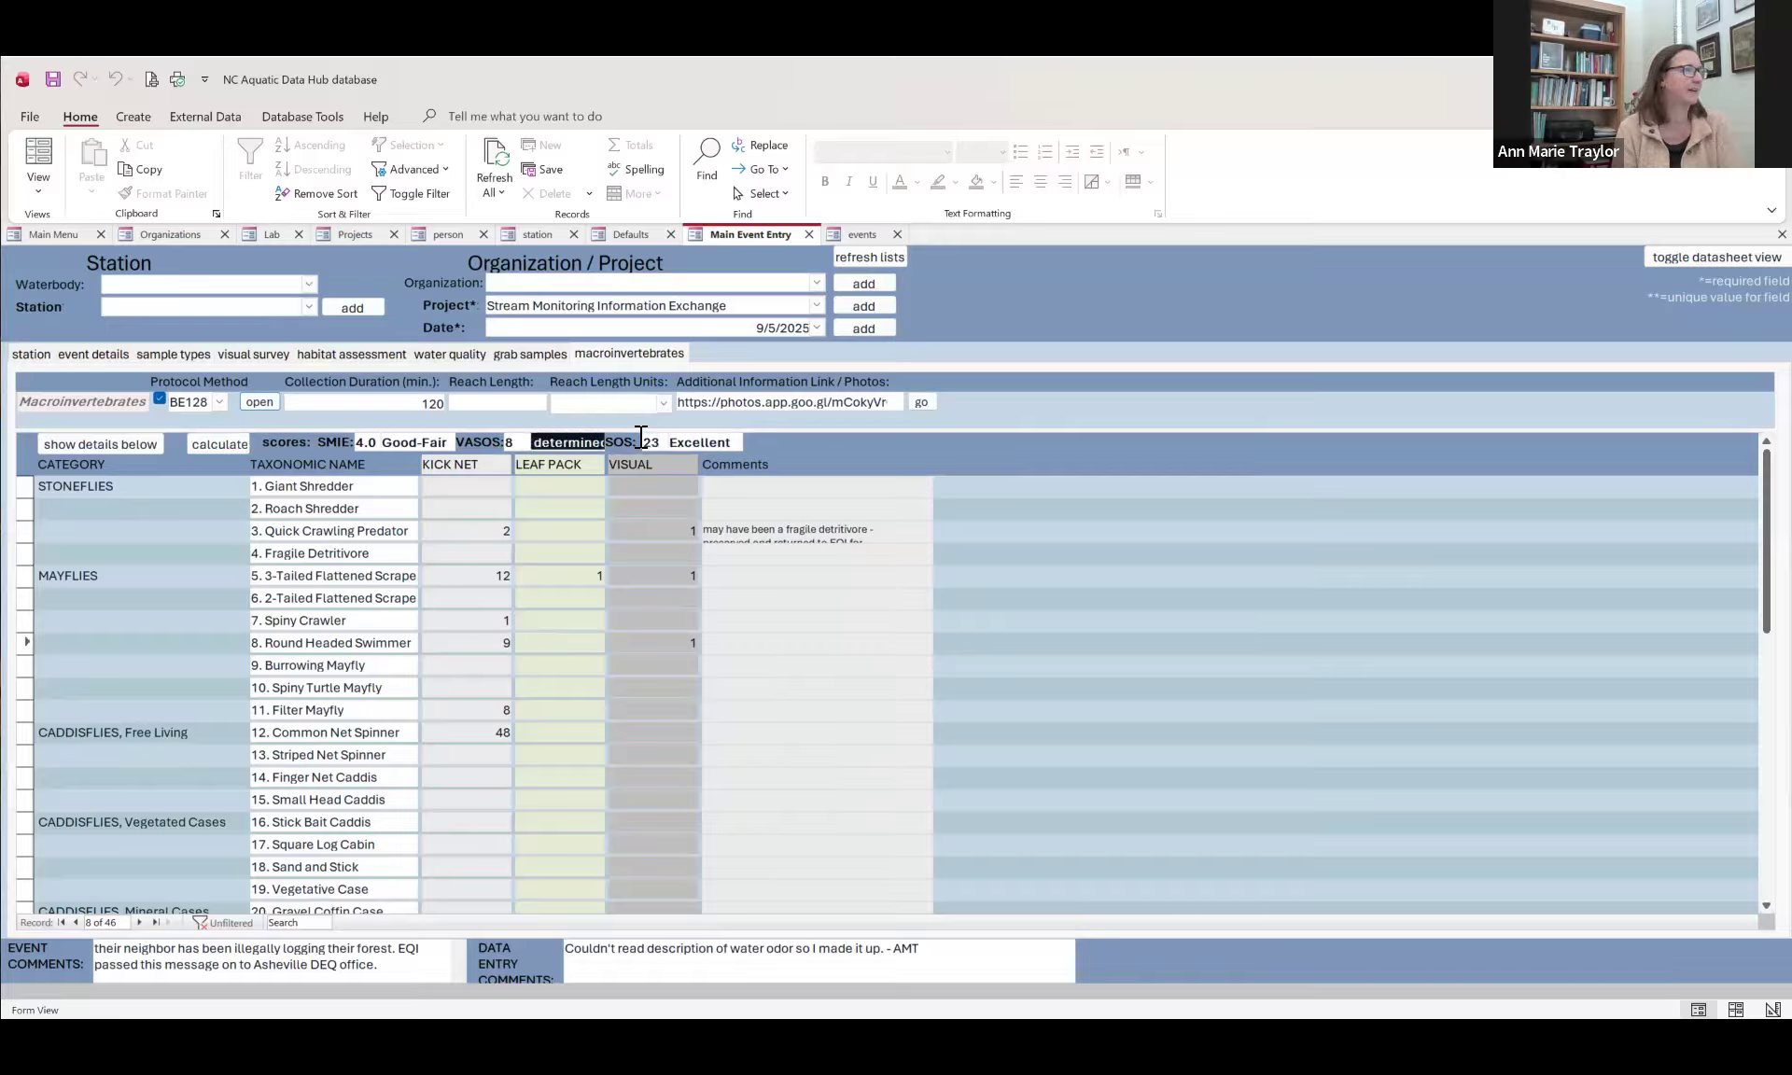
Step: Check the SMIE rating, show the macroinvertebrate row details, and examine the result statuses and summary metrics, including total number of organisms
click(425, 443)
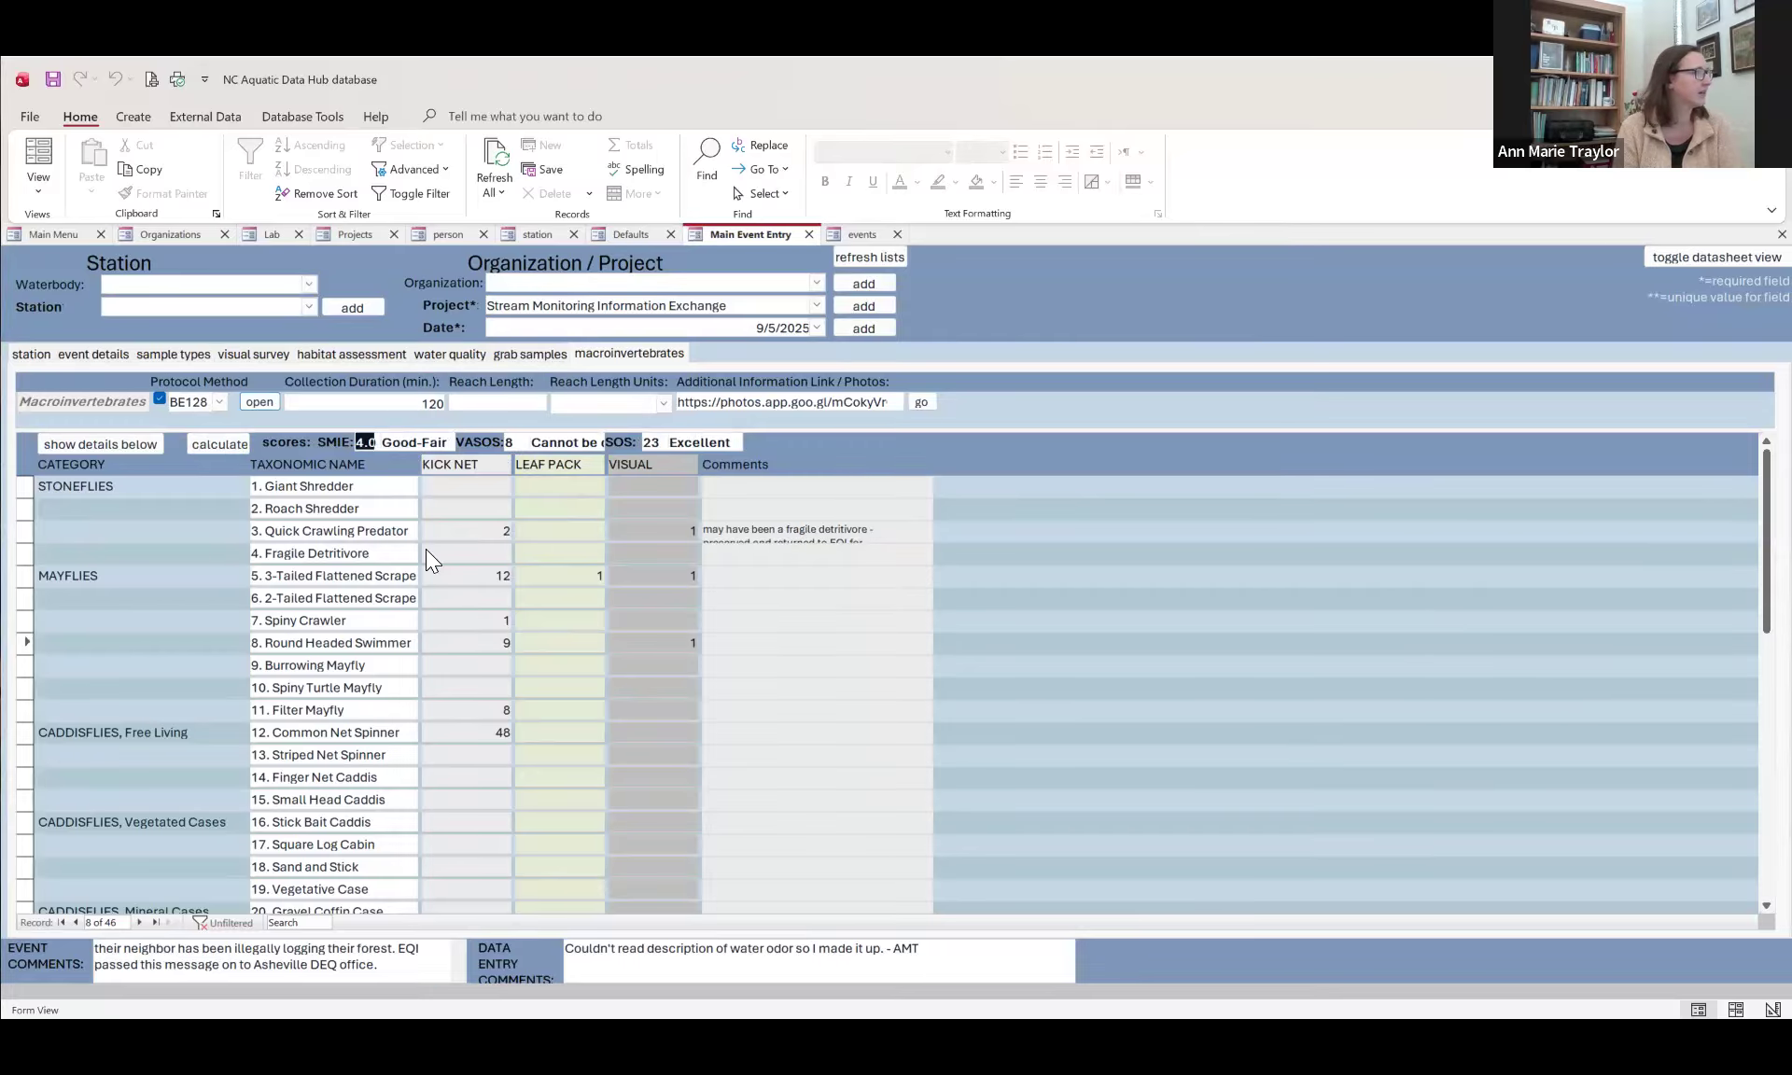
click(147, 445)
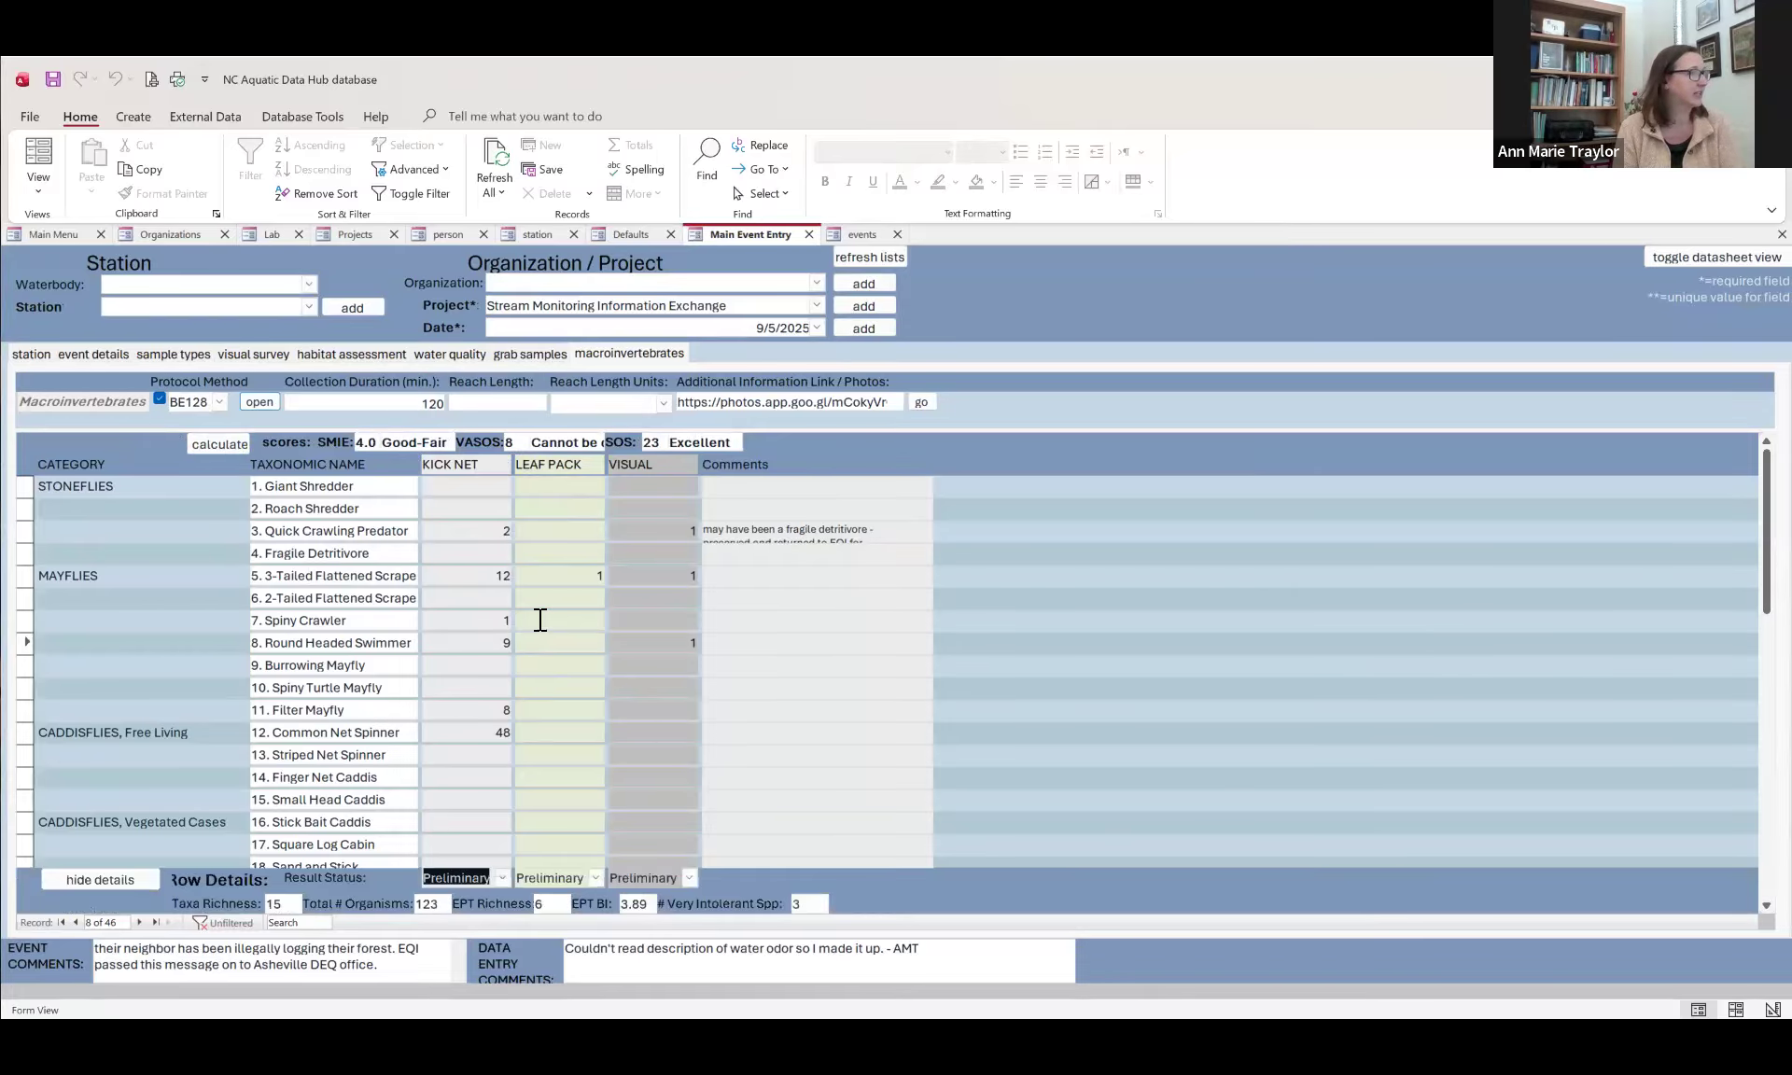
scroll(499, 734, down, 1)
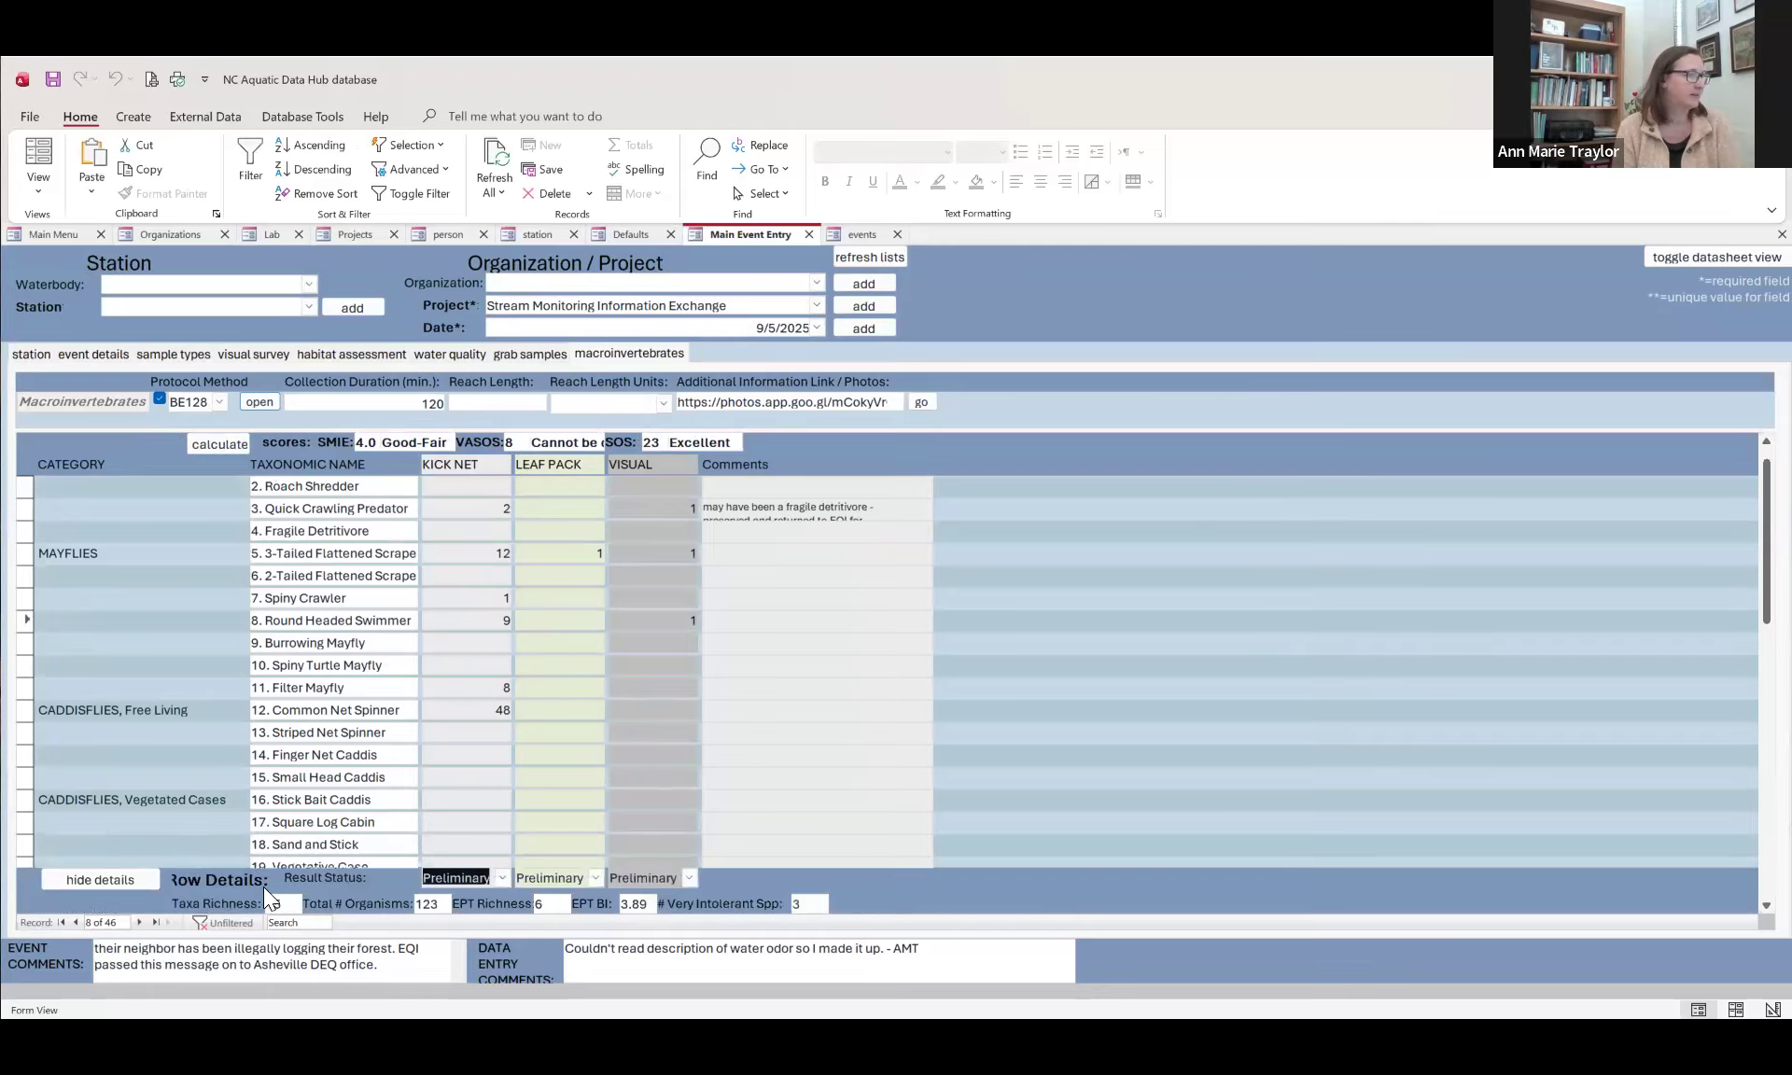
double_click(429, 905)
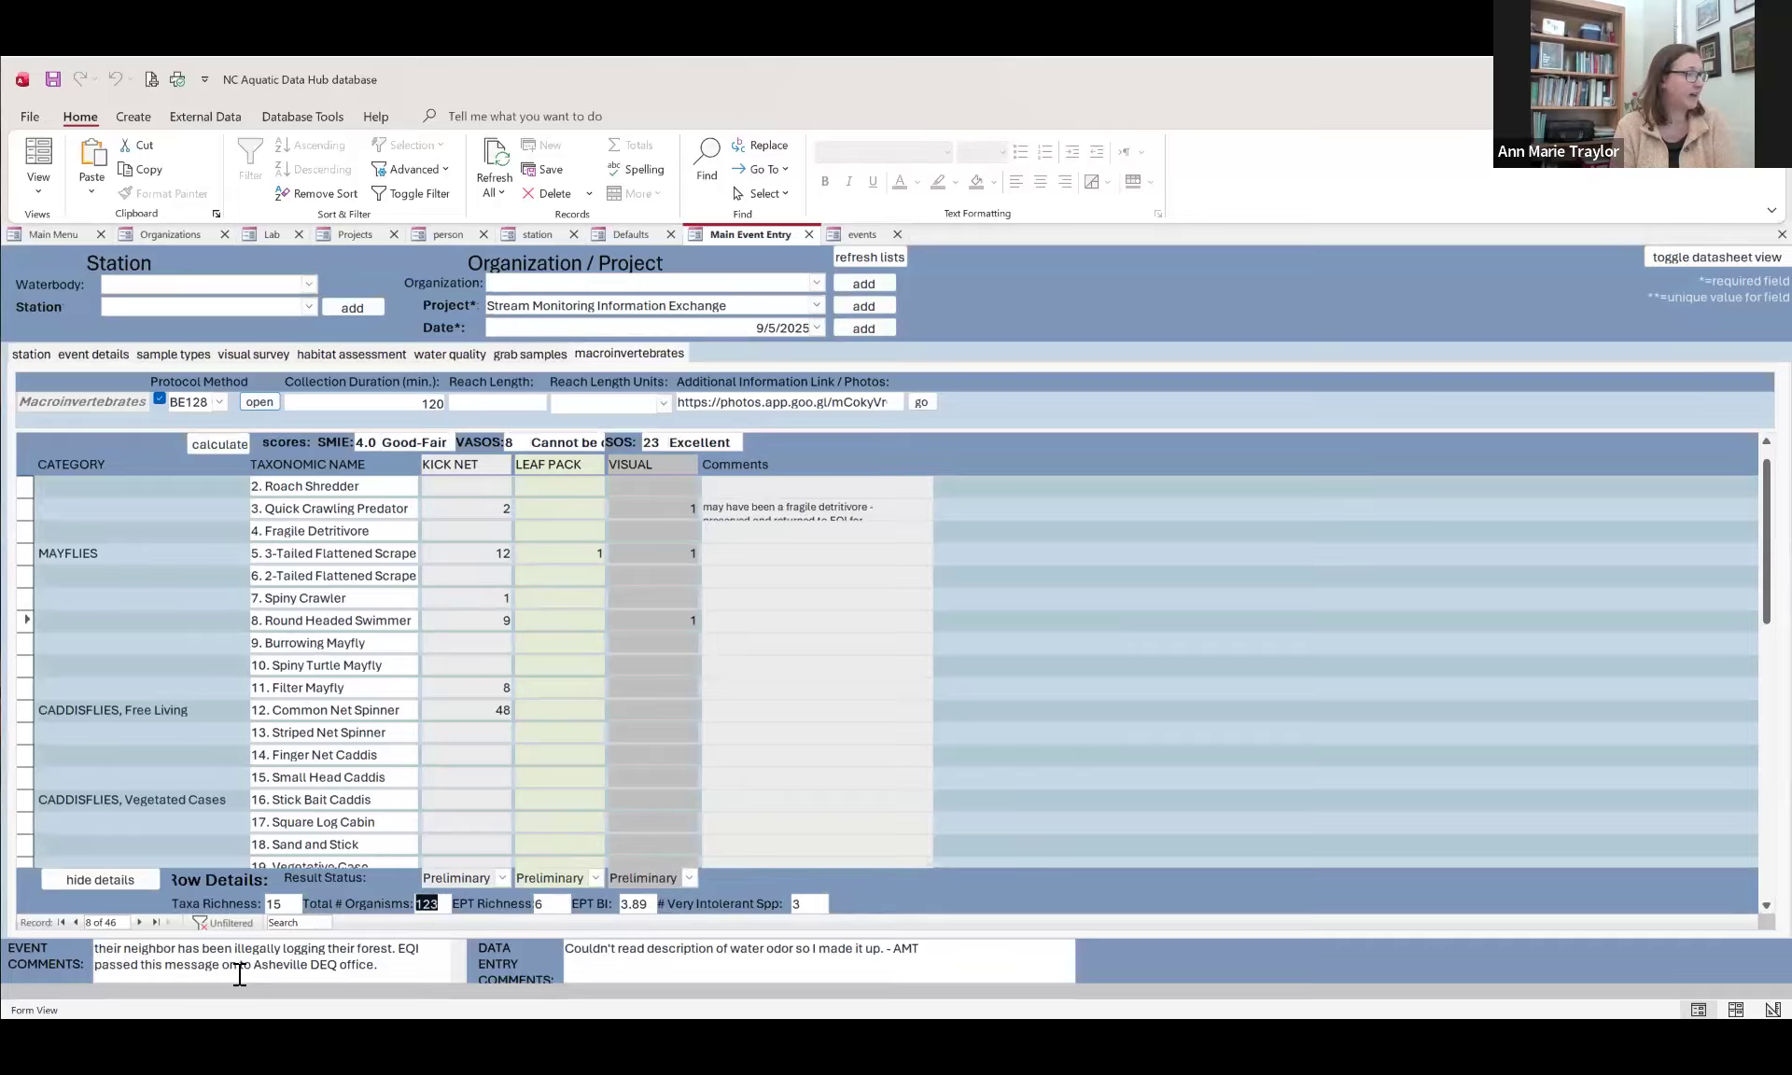
Step: View the event comments and data entry comments, and return to the database's main menu
click(572, 963)
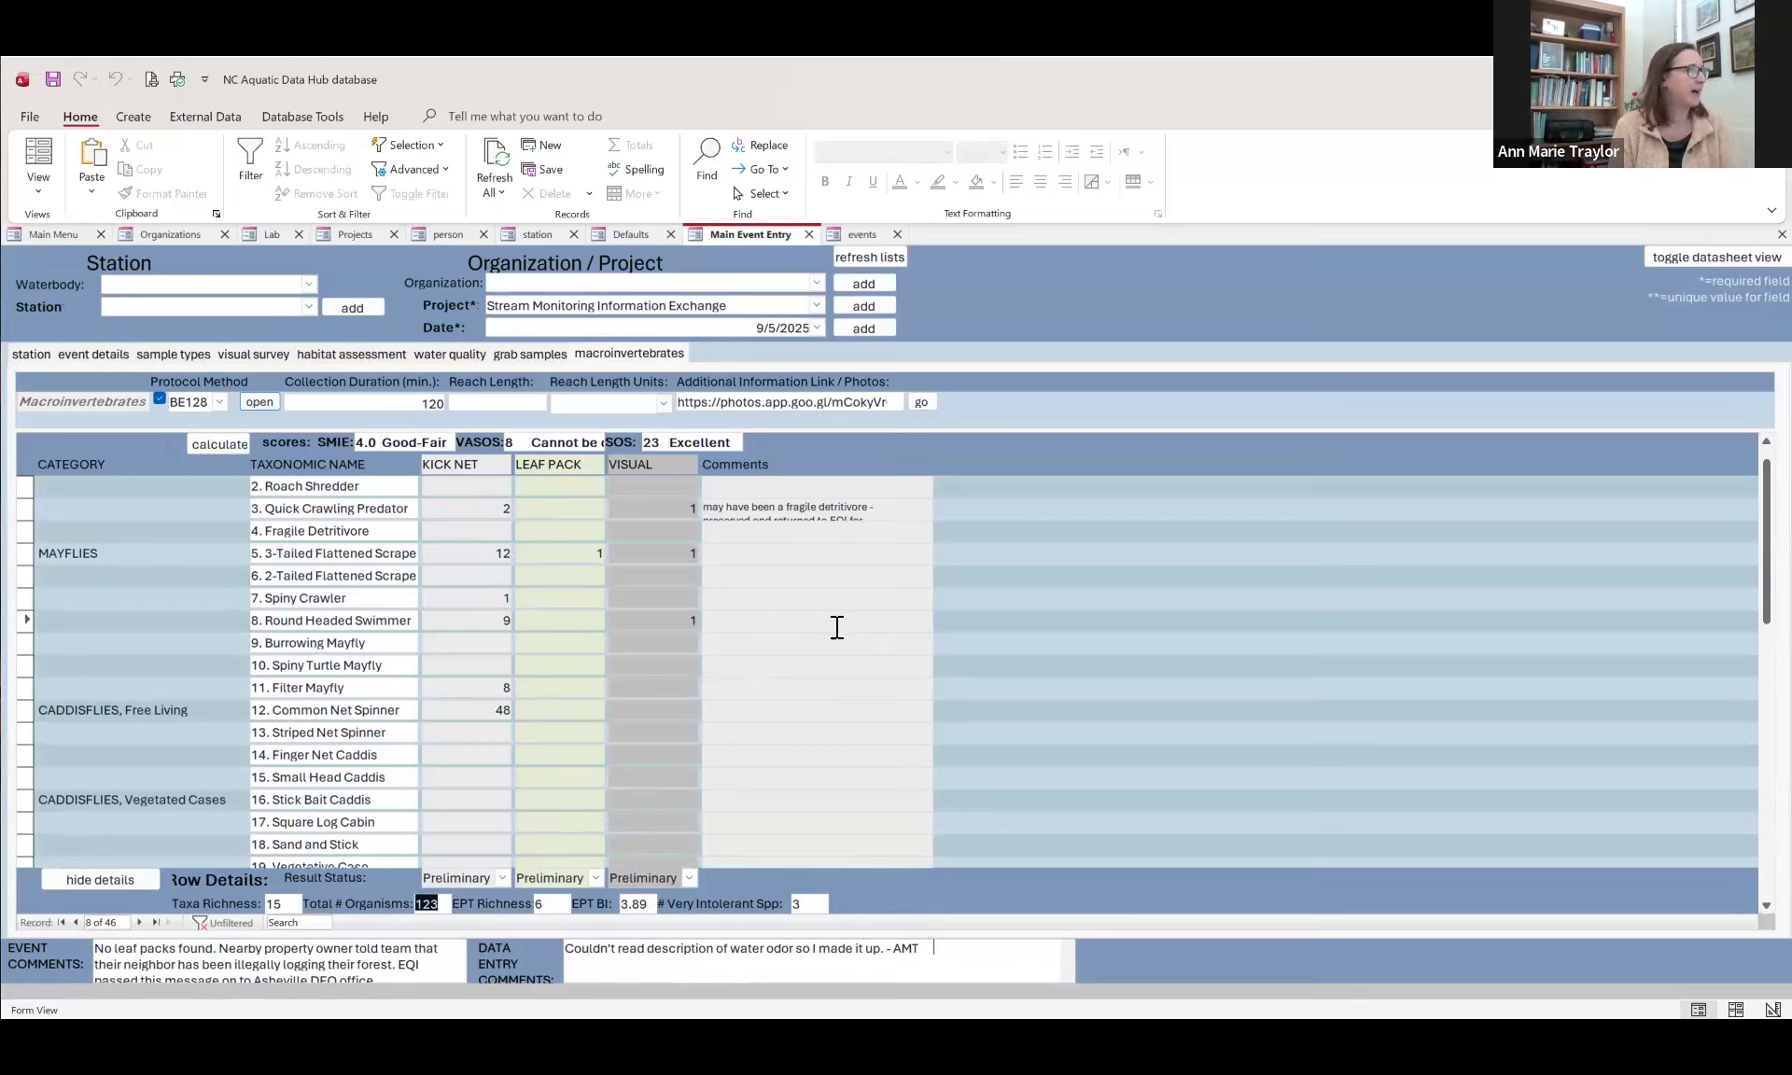
click(54, 234)
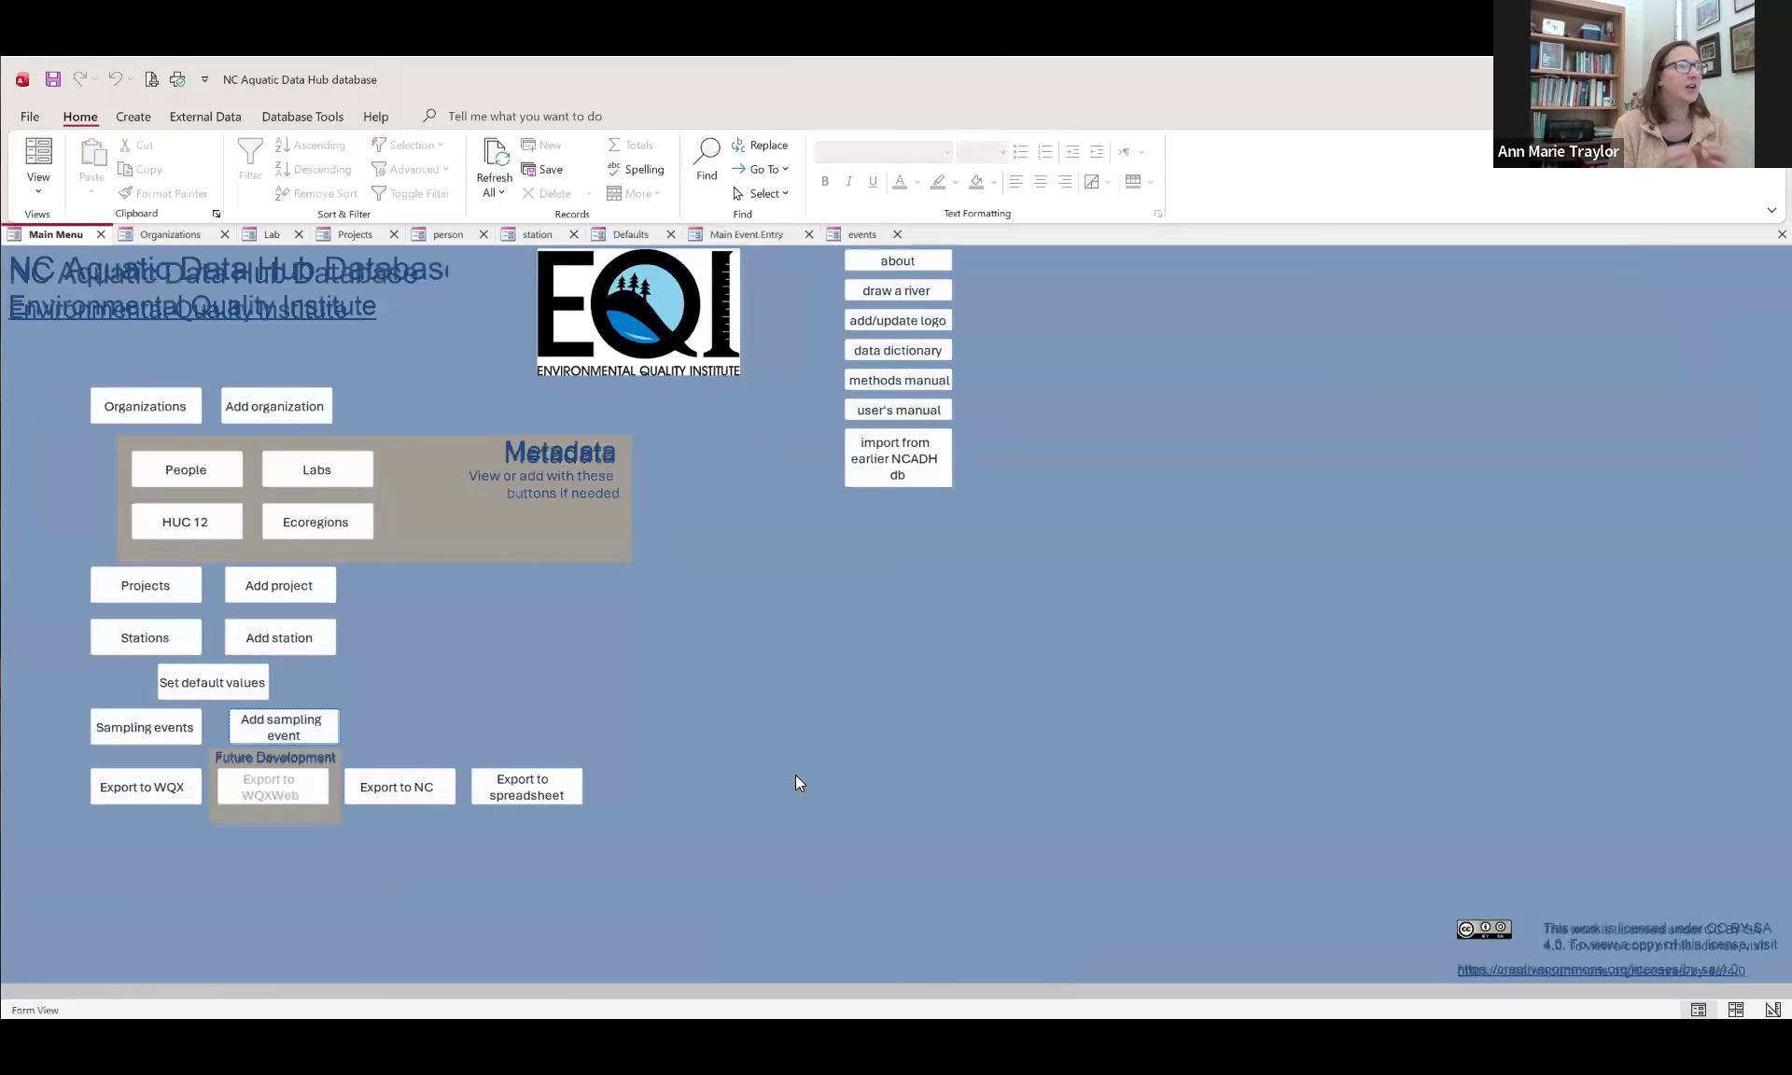
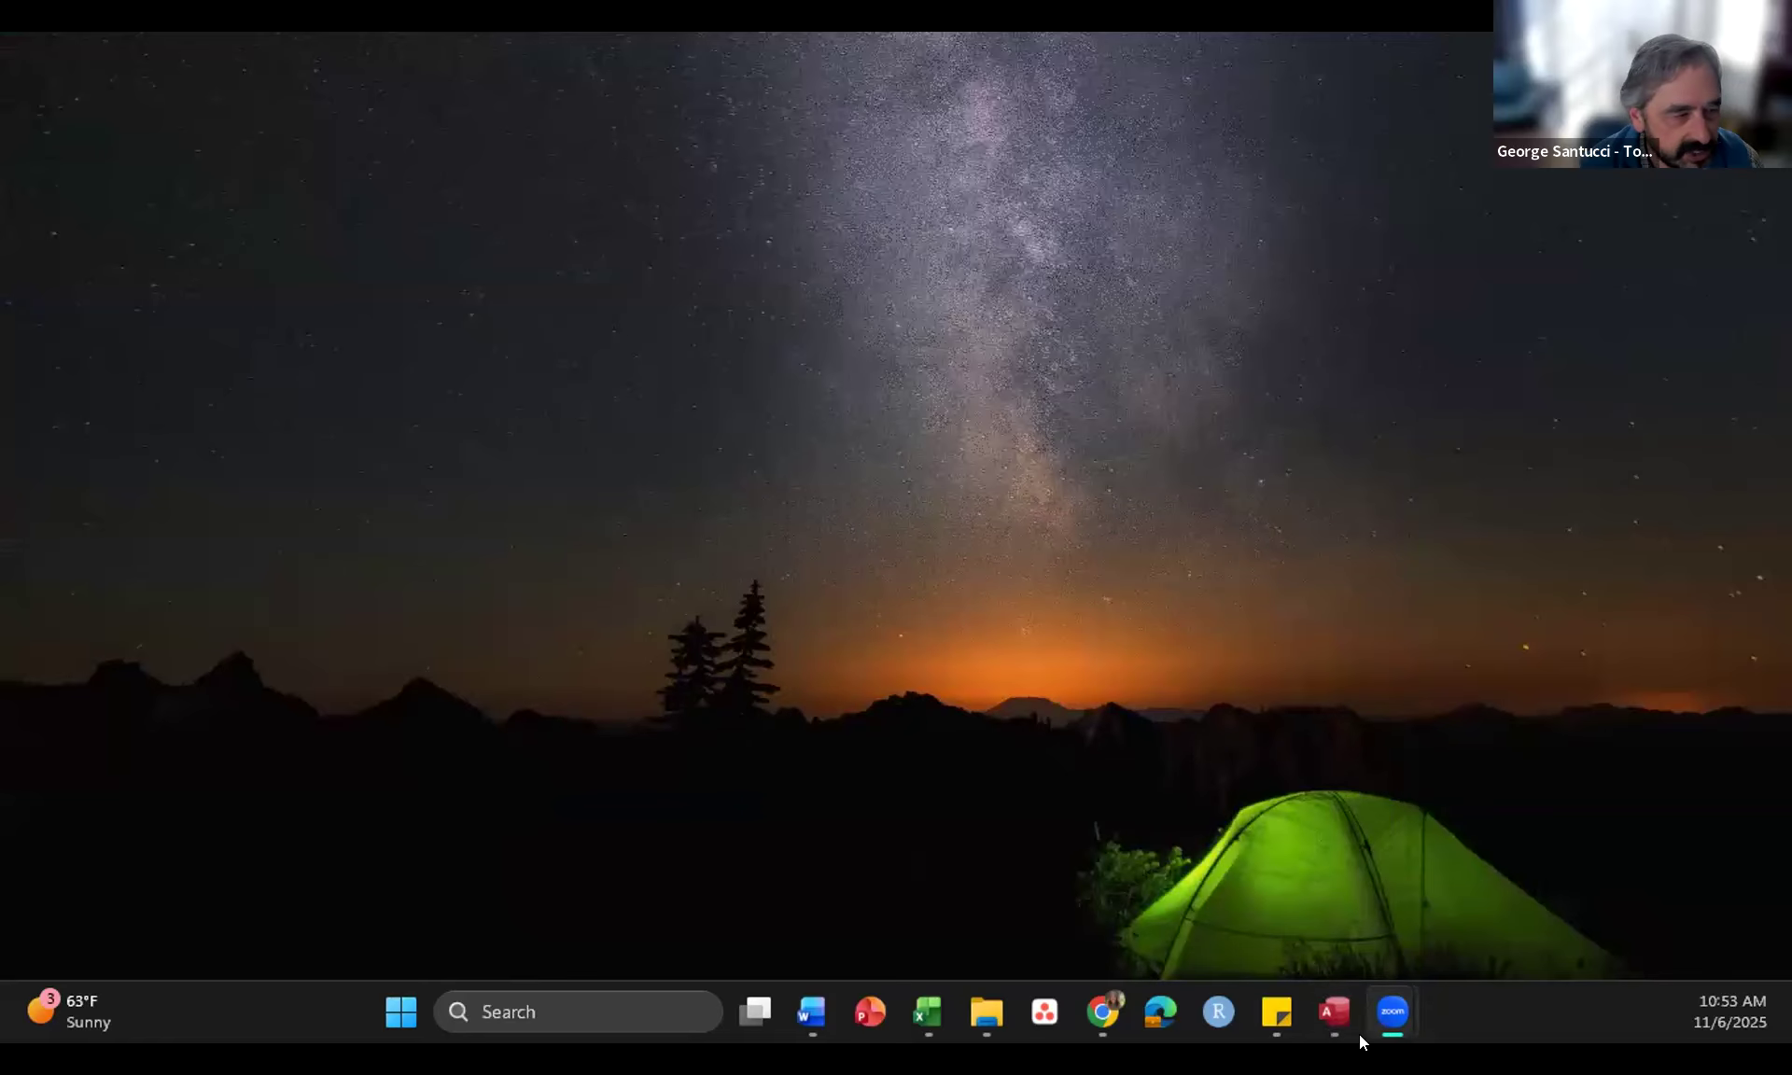
Step: Switch to the Access database and look through the NRWW-filtered events list for grab and macroinvertebrate records not marked final
mouse_move(1337, 1013)
click(1420, 839)
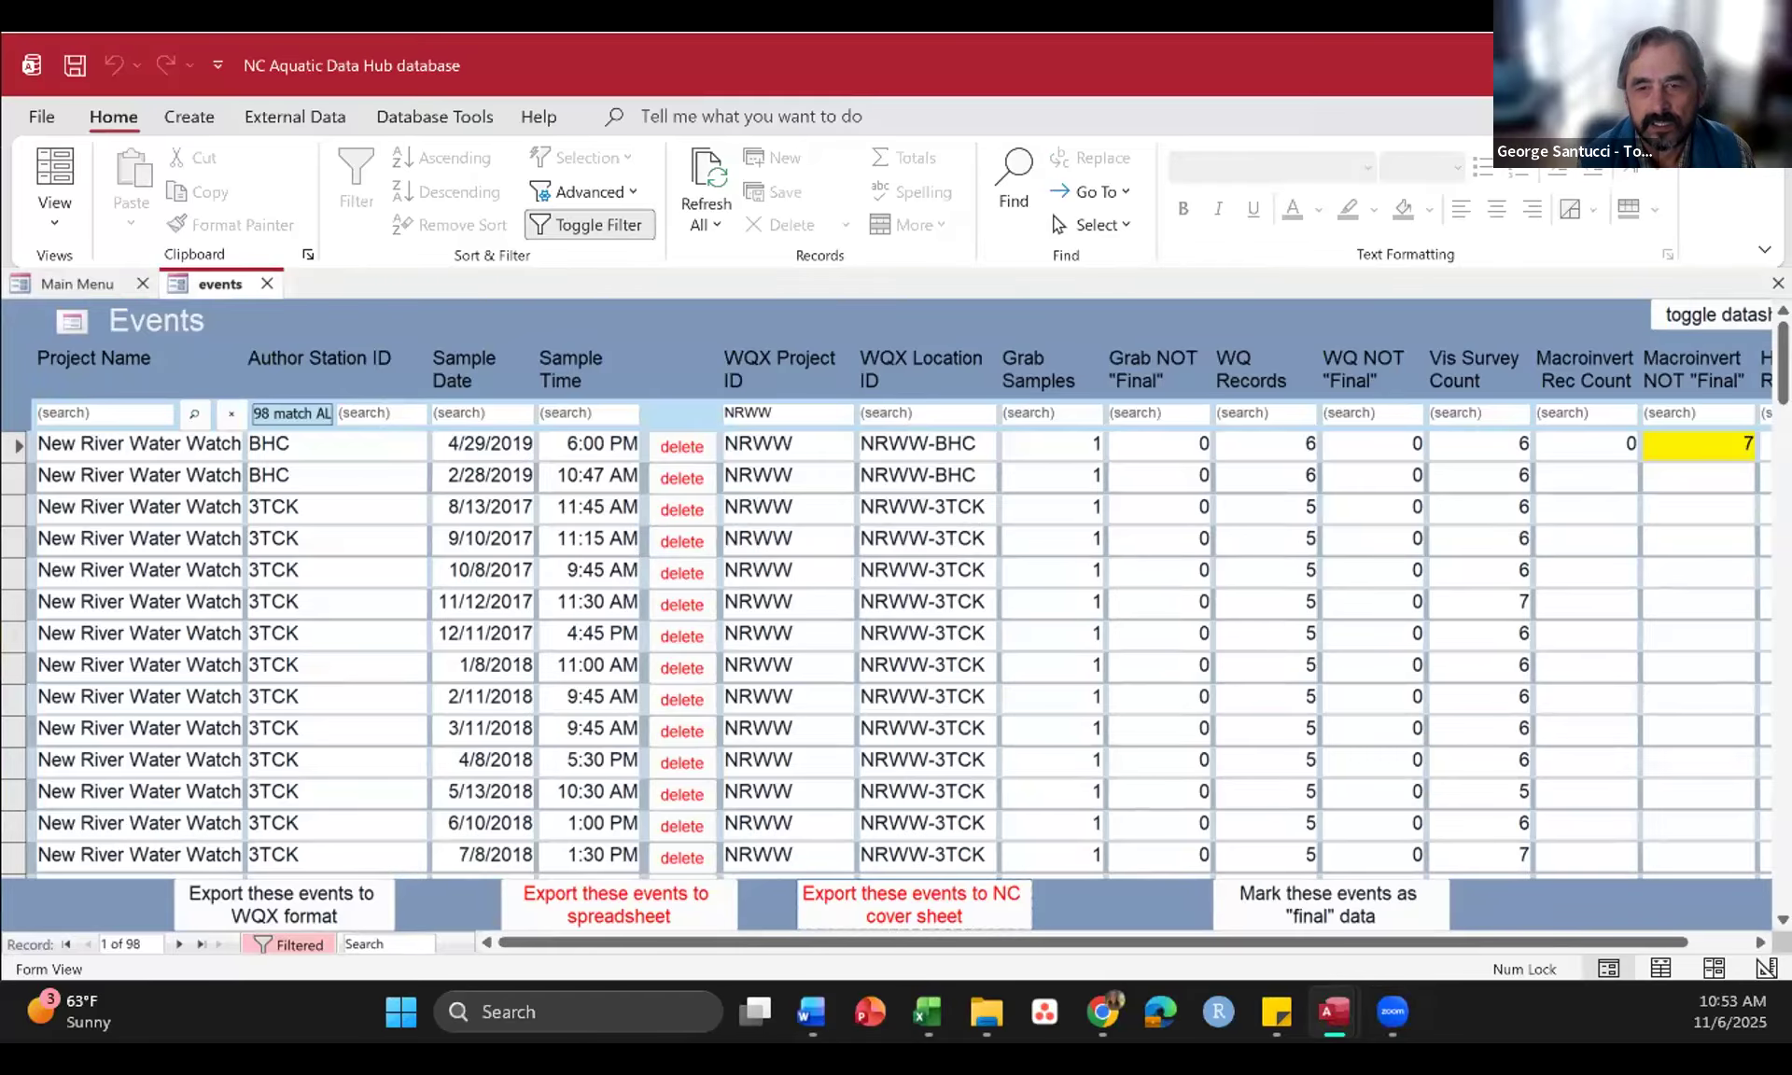
drag(1783, 362, 1783, 681)
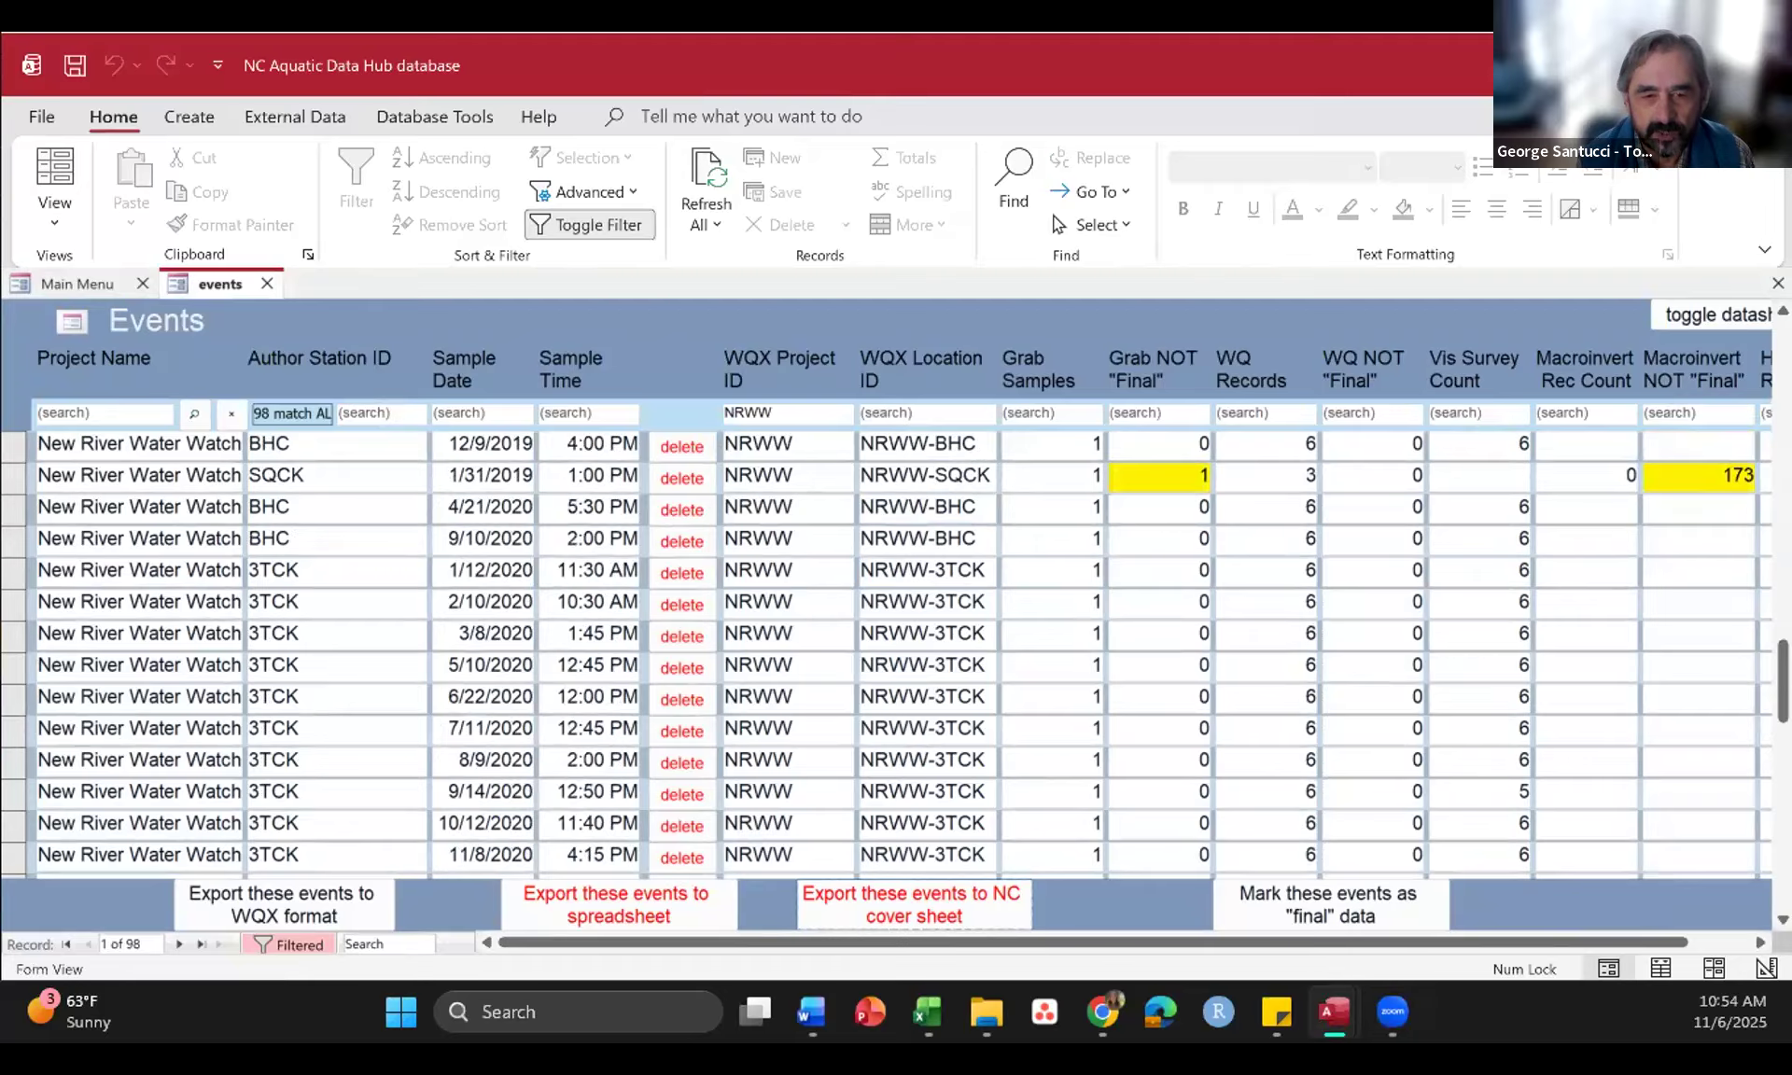
scroll(1449, 597, up, 1)
scroll(1449, 598, up, 10)
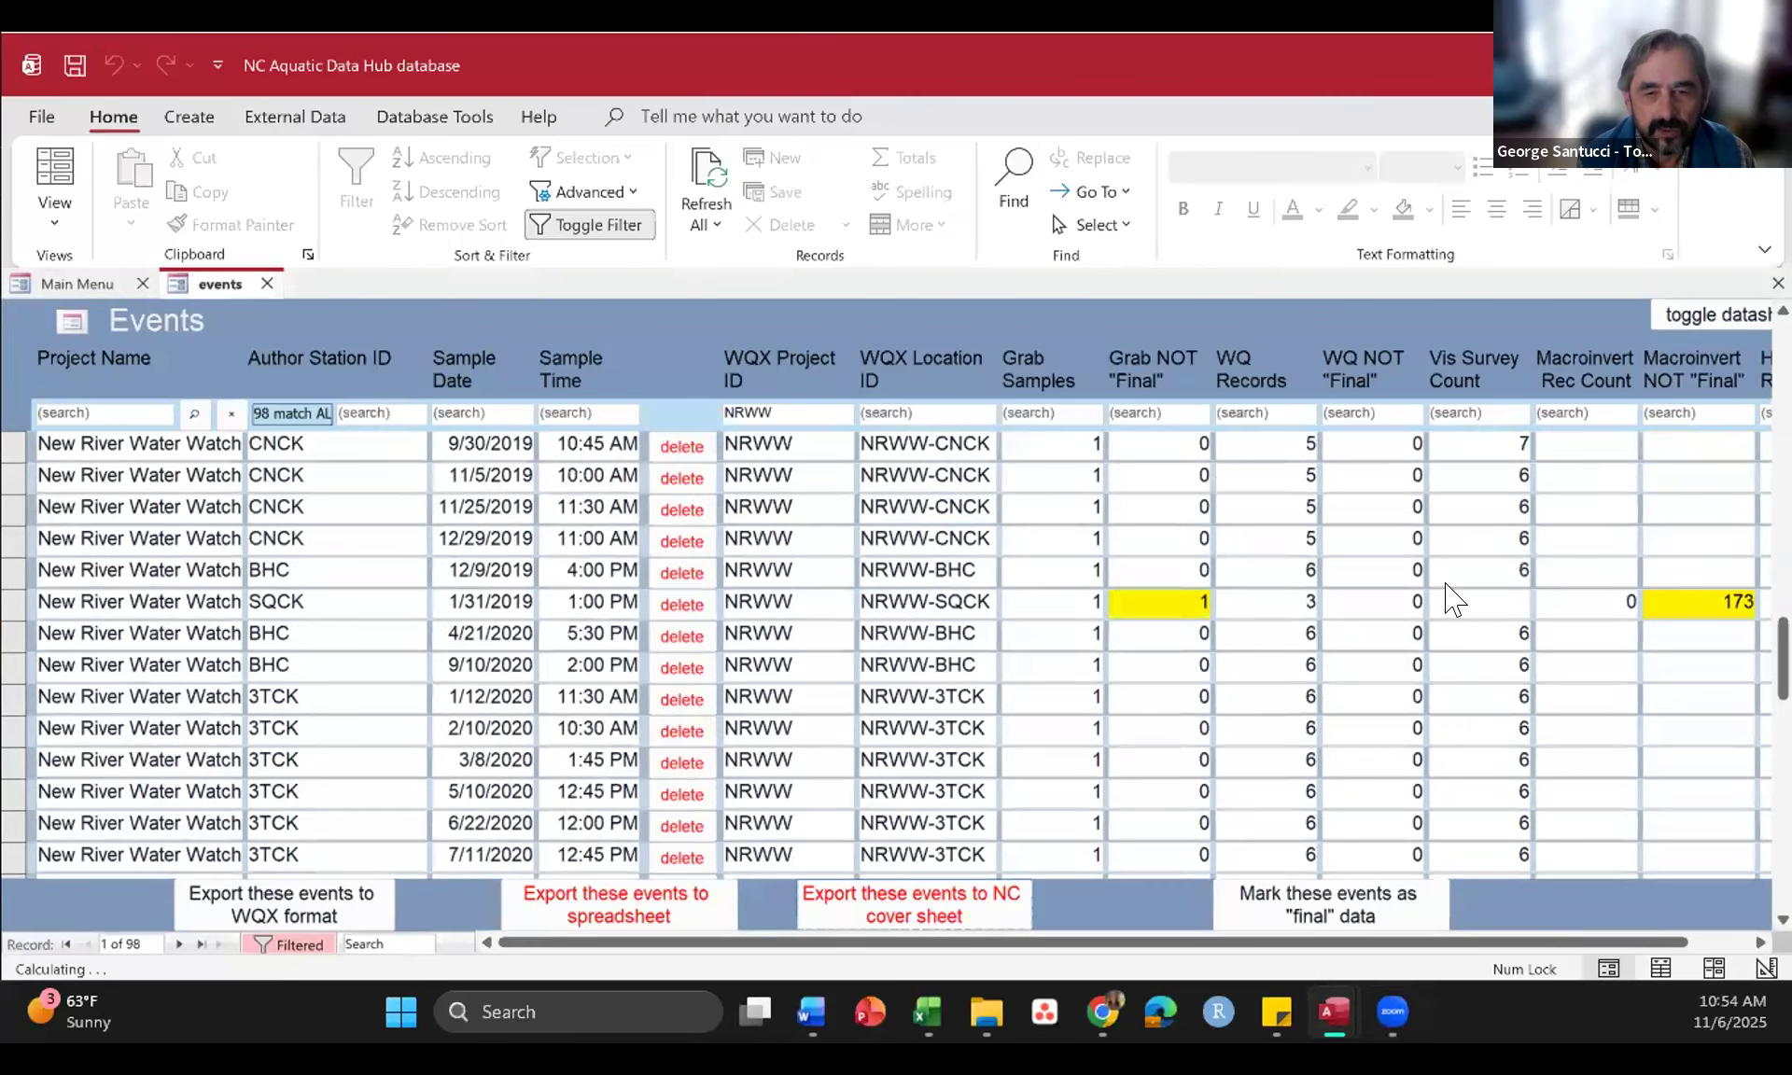
scroll(1449, 598, up, 6)
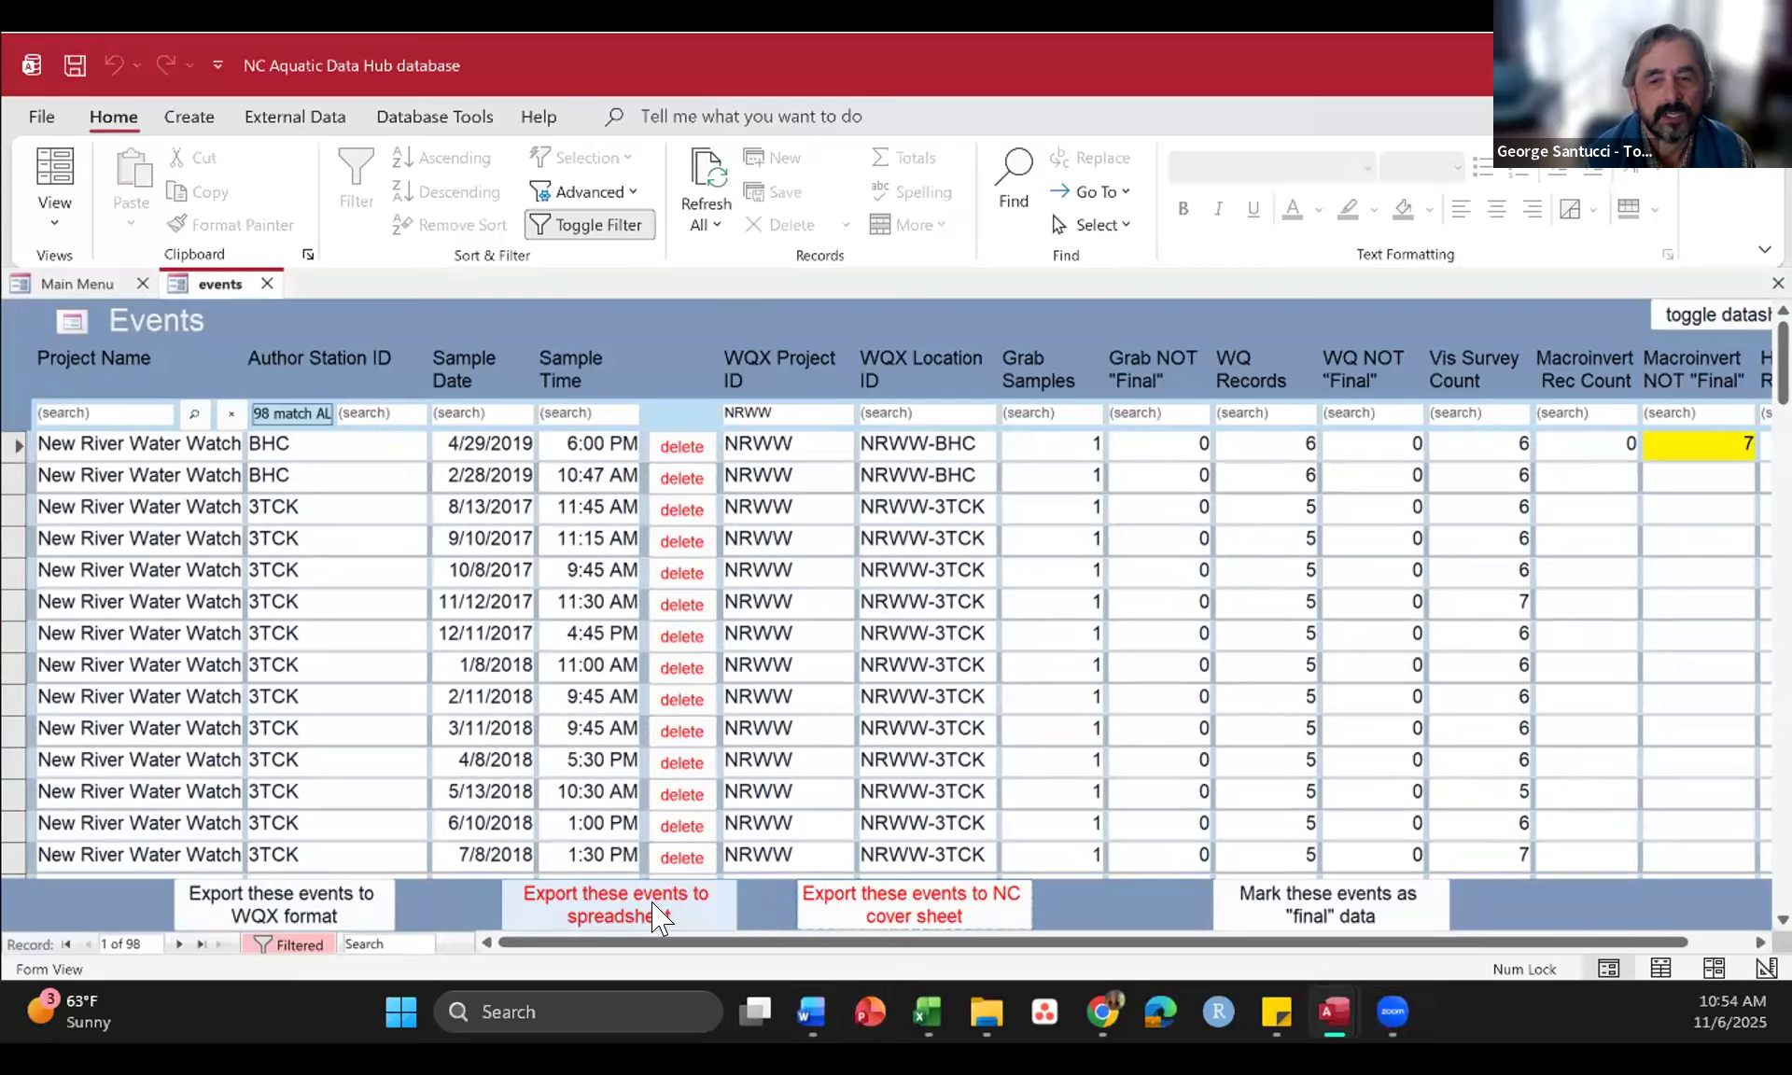
Step: Switch to the wqx_physical_chemistry_results workbook in Excel, examine its columns across the sheet, and return to the Access events list
mouse_move(928, 1010)
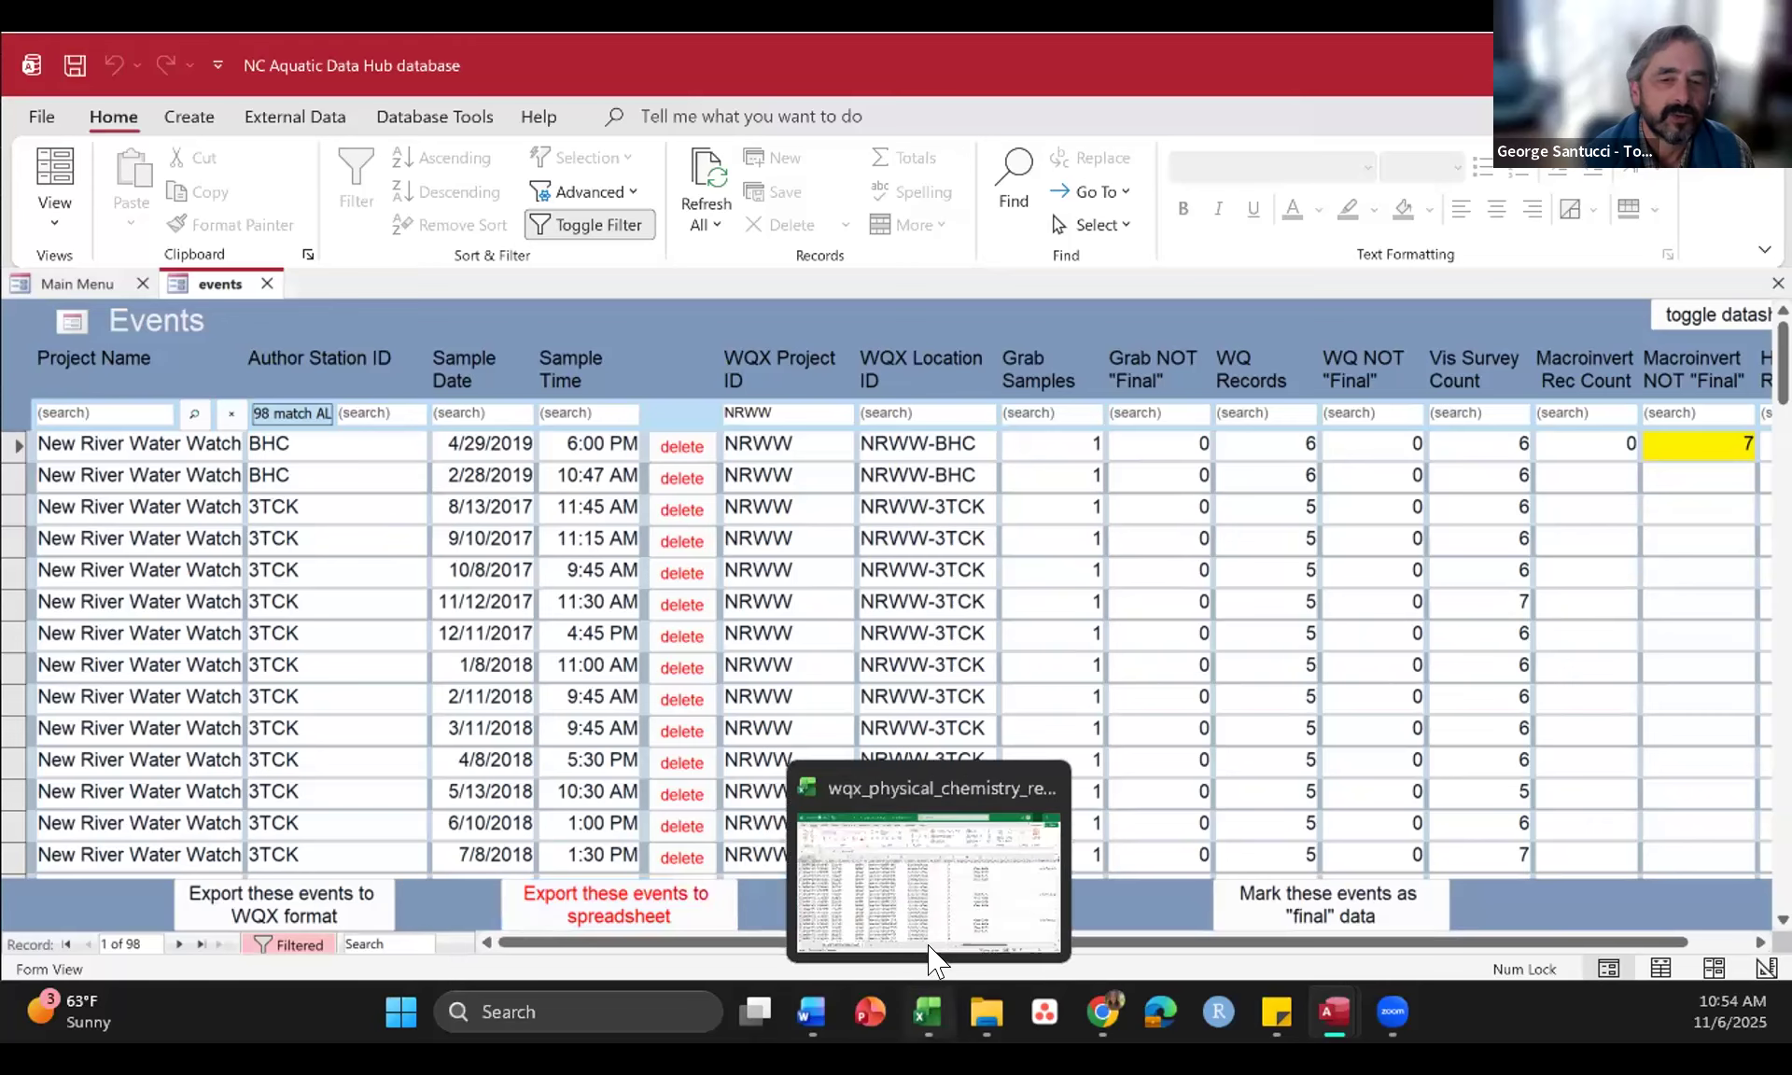
click(894, 873)
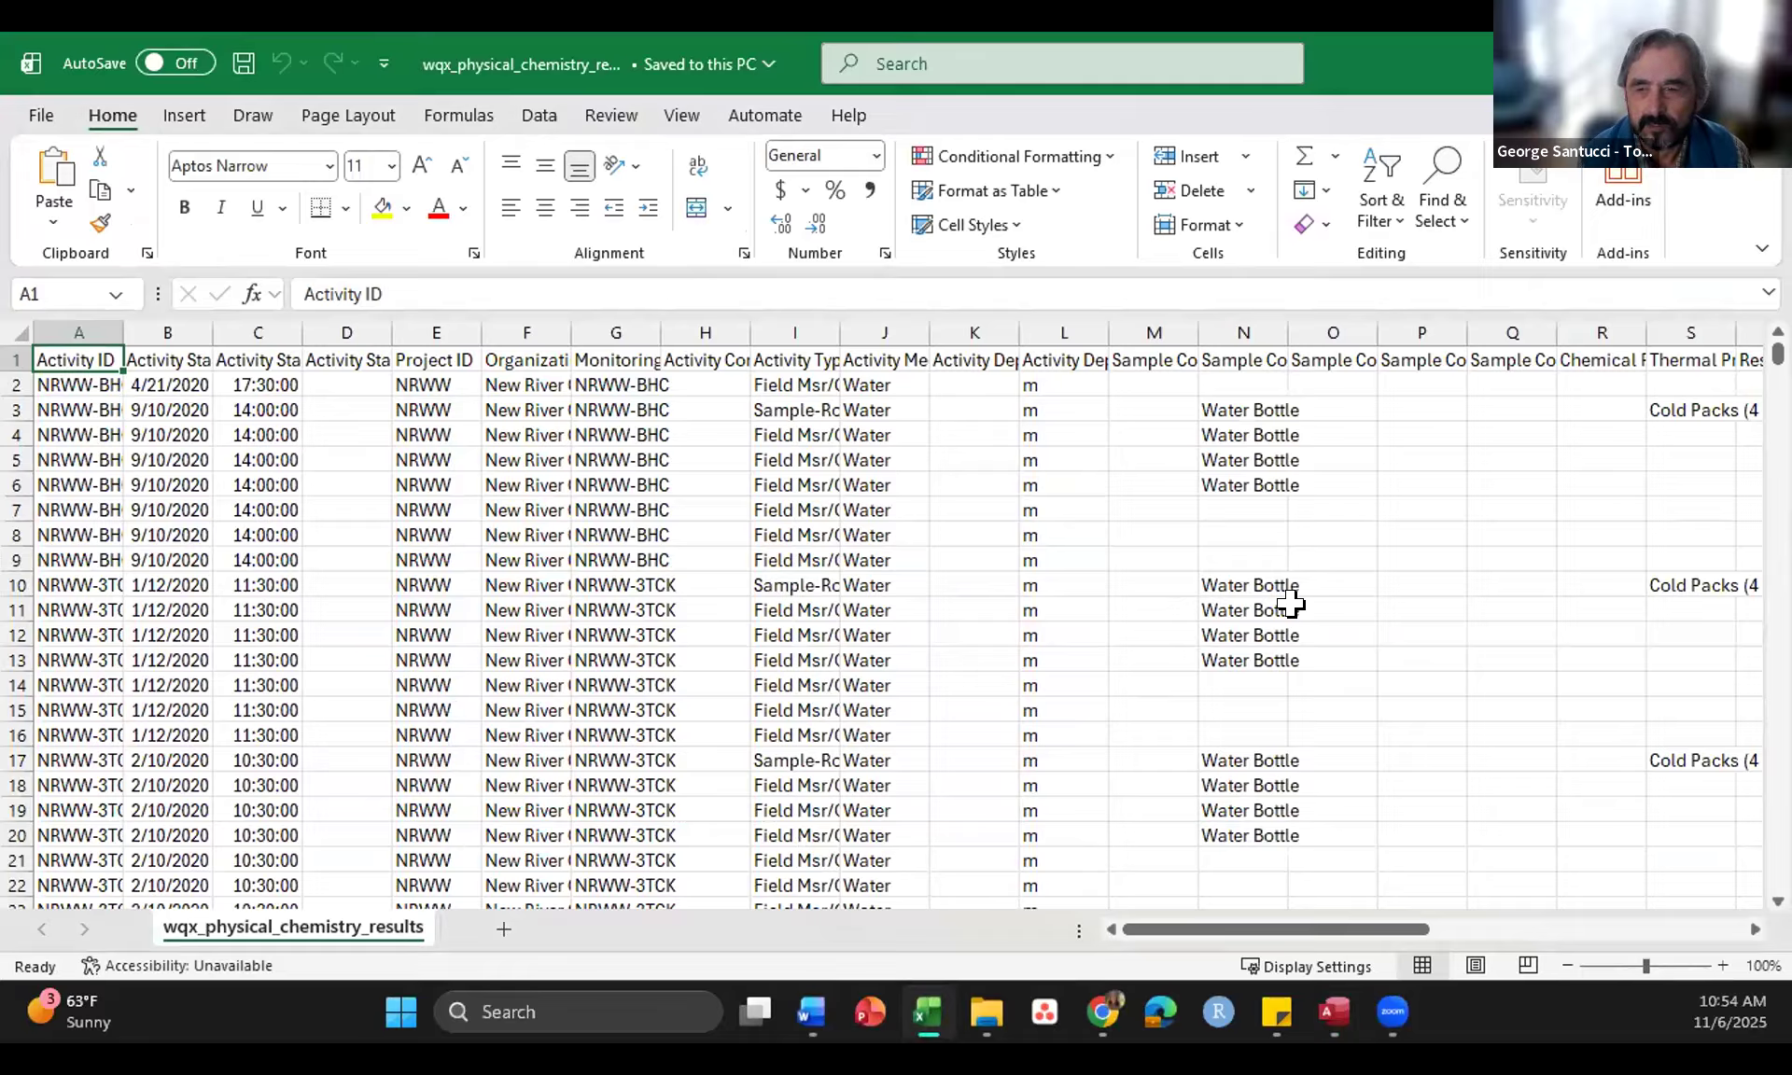
scroll(1291, 604, right, 6)
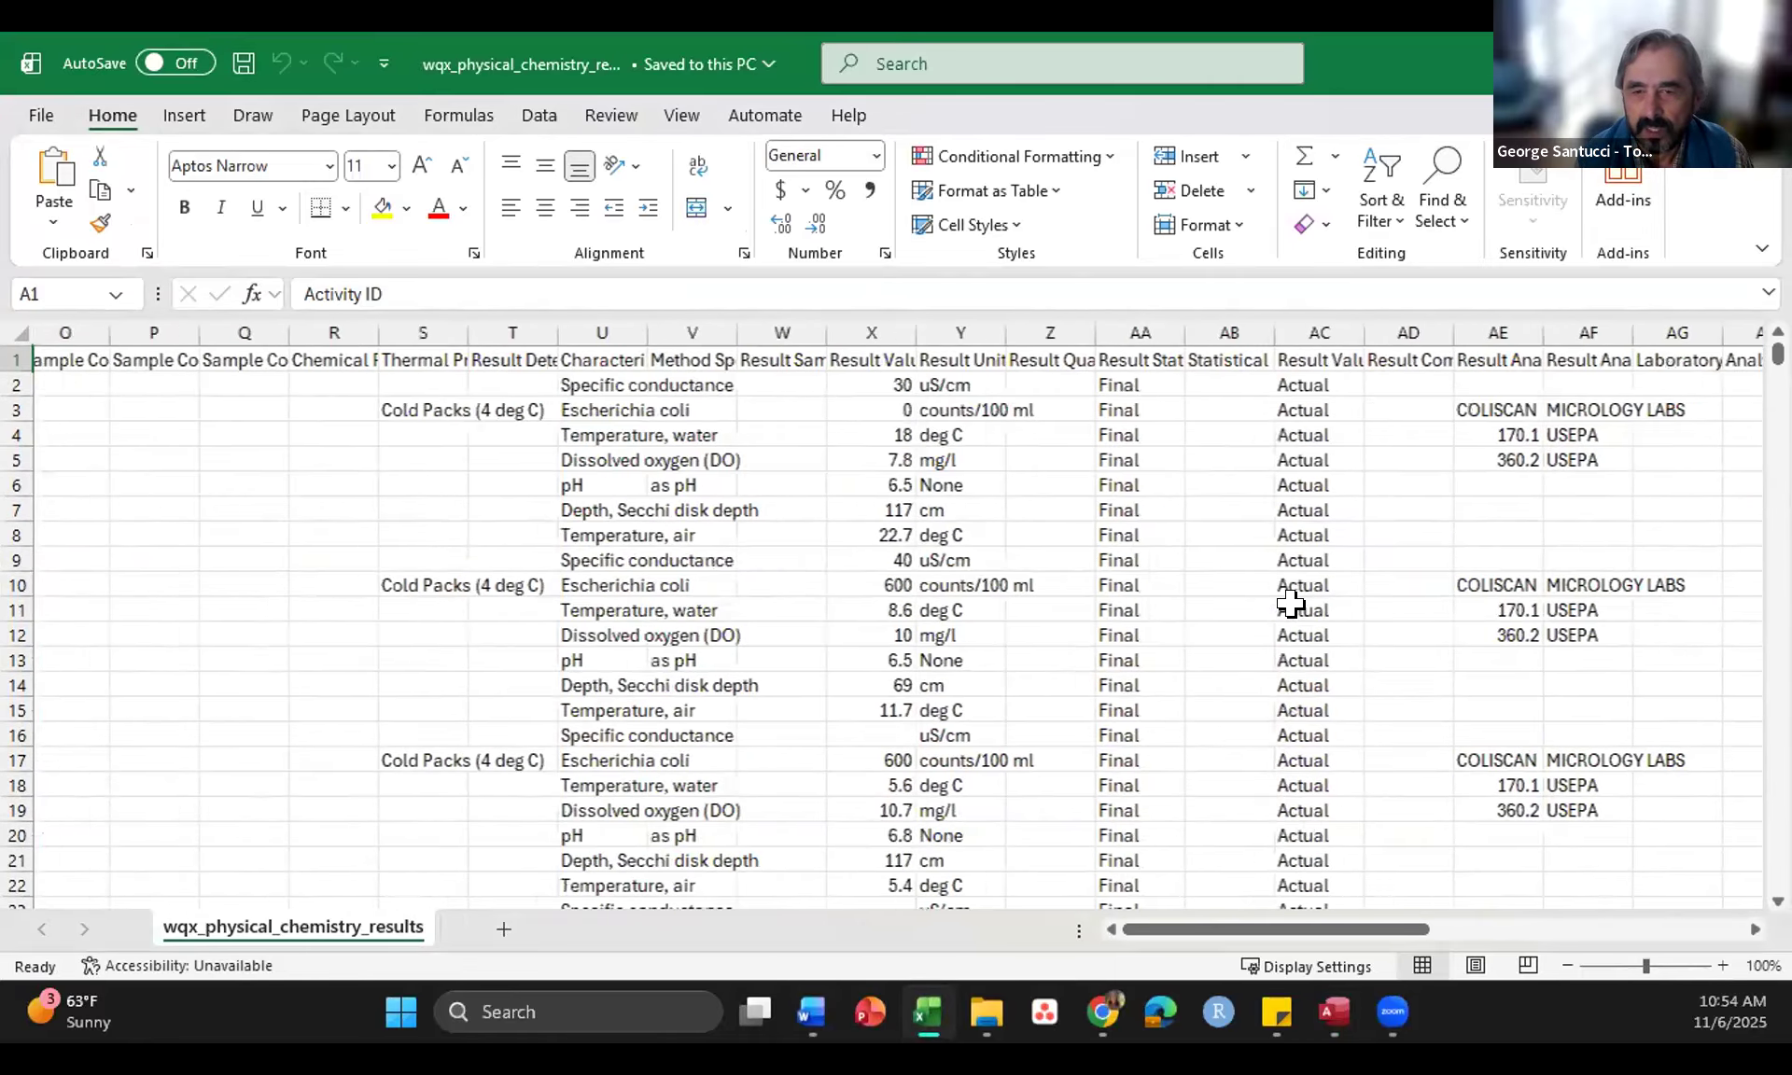
scroll(1291, 604, right, 5)
scroll(1291, 604, right, 3)
scroll(1291, 604, left, 9)
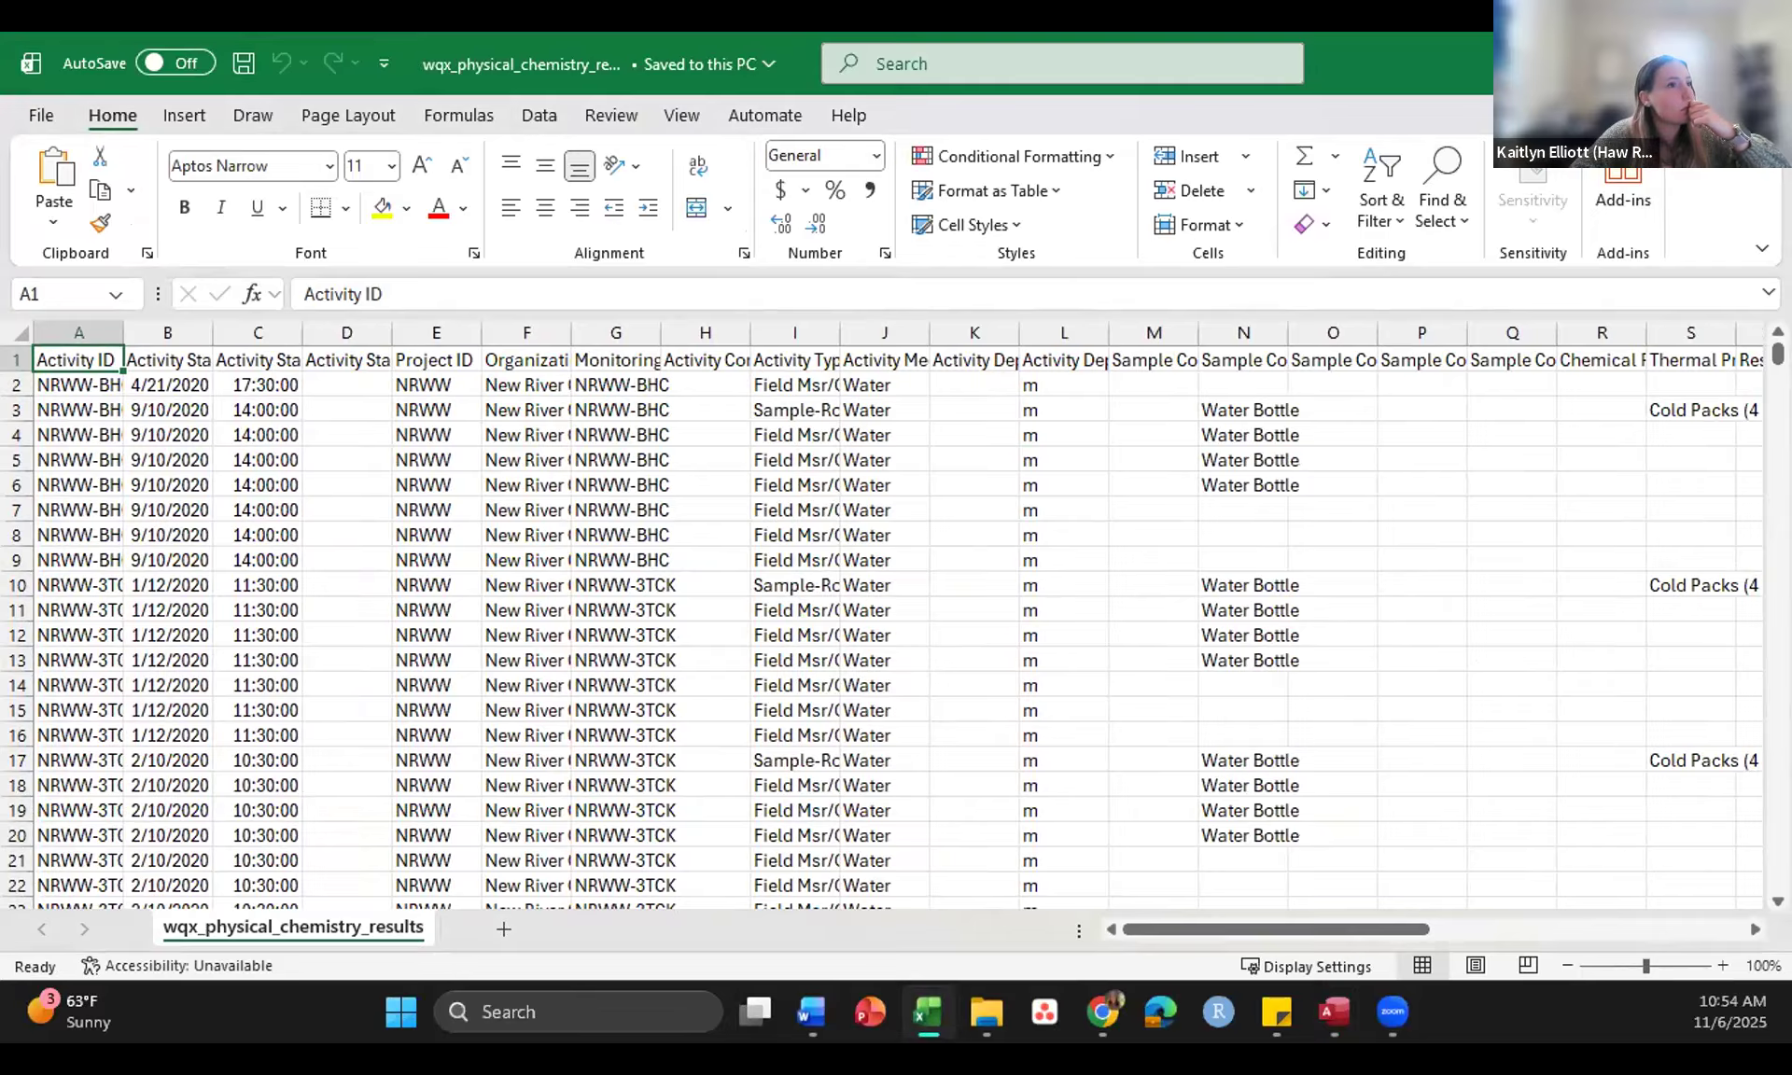
key(alt+Tab)
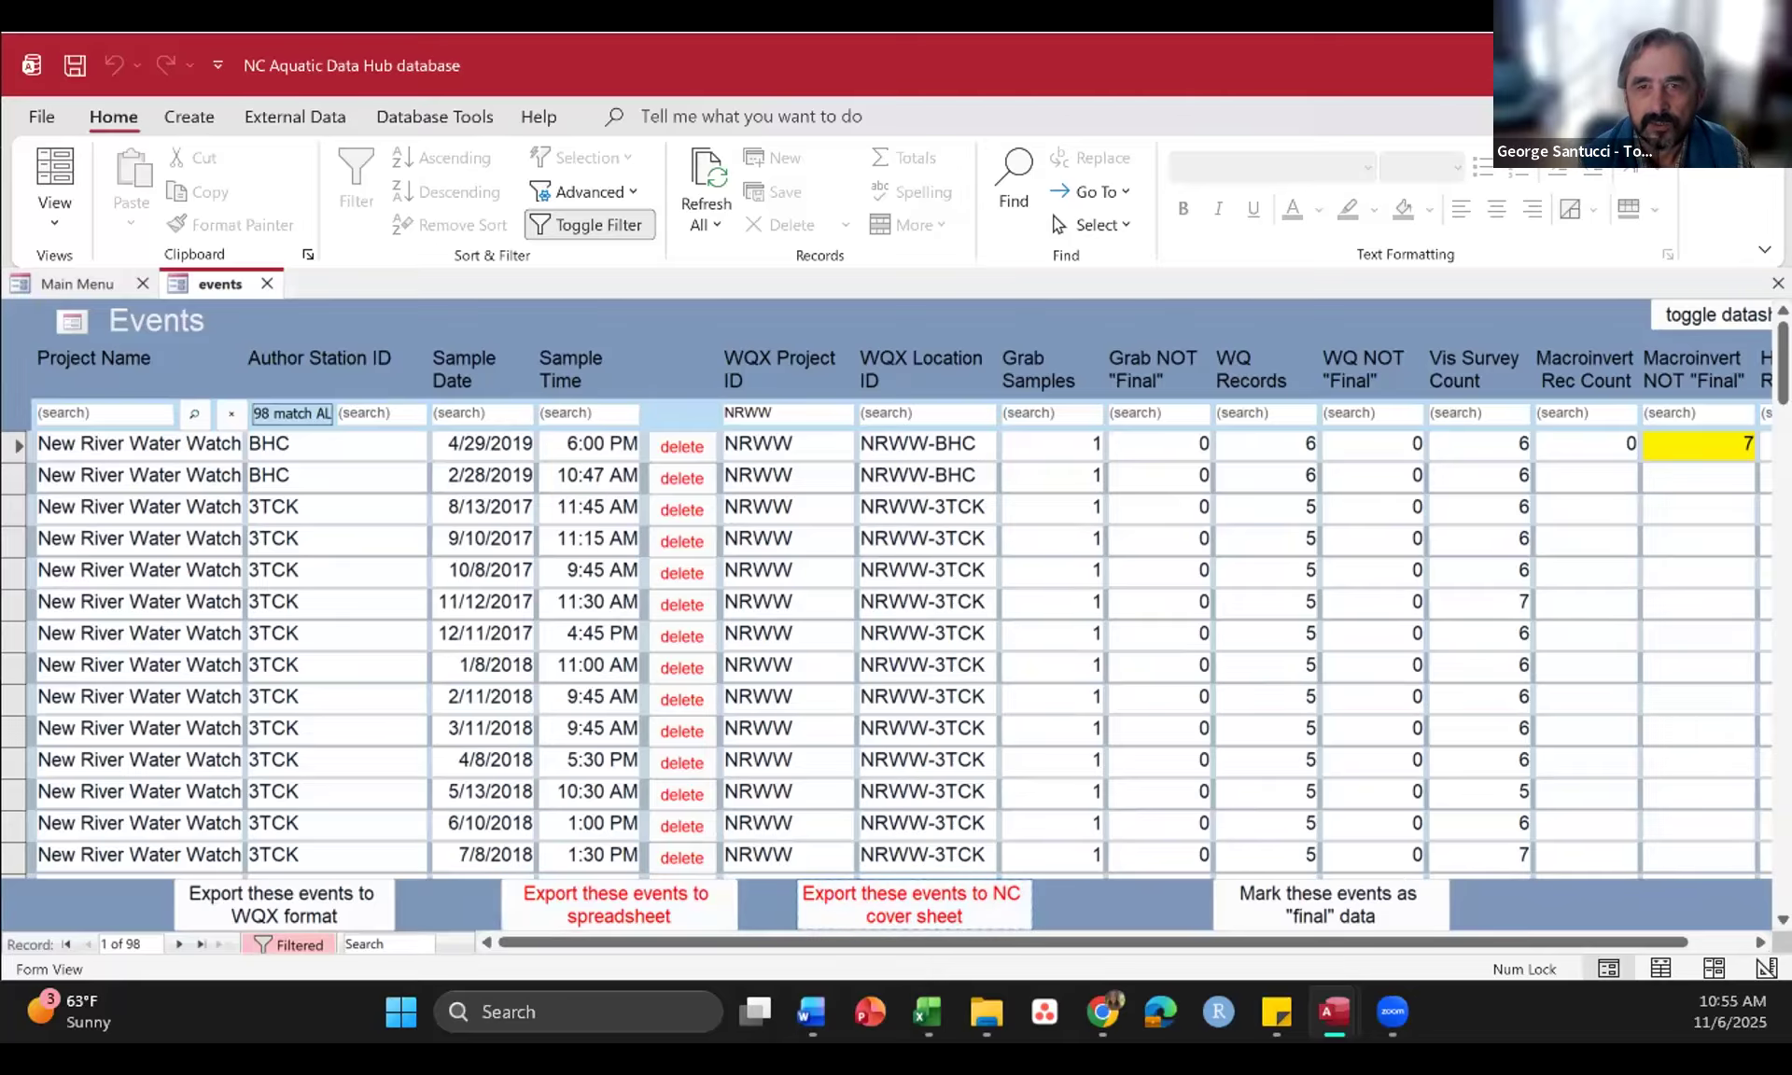
Step: Open the New River Water Watchers NC cover sheet PDF in a maximized window and read it from general information to project manager qualifications
click(987, 1012)
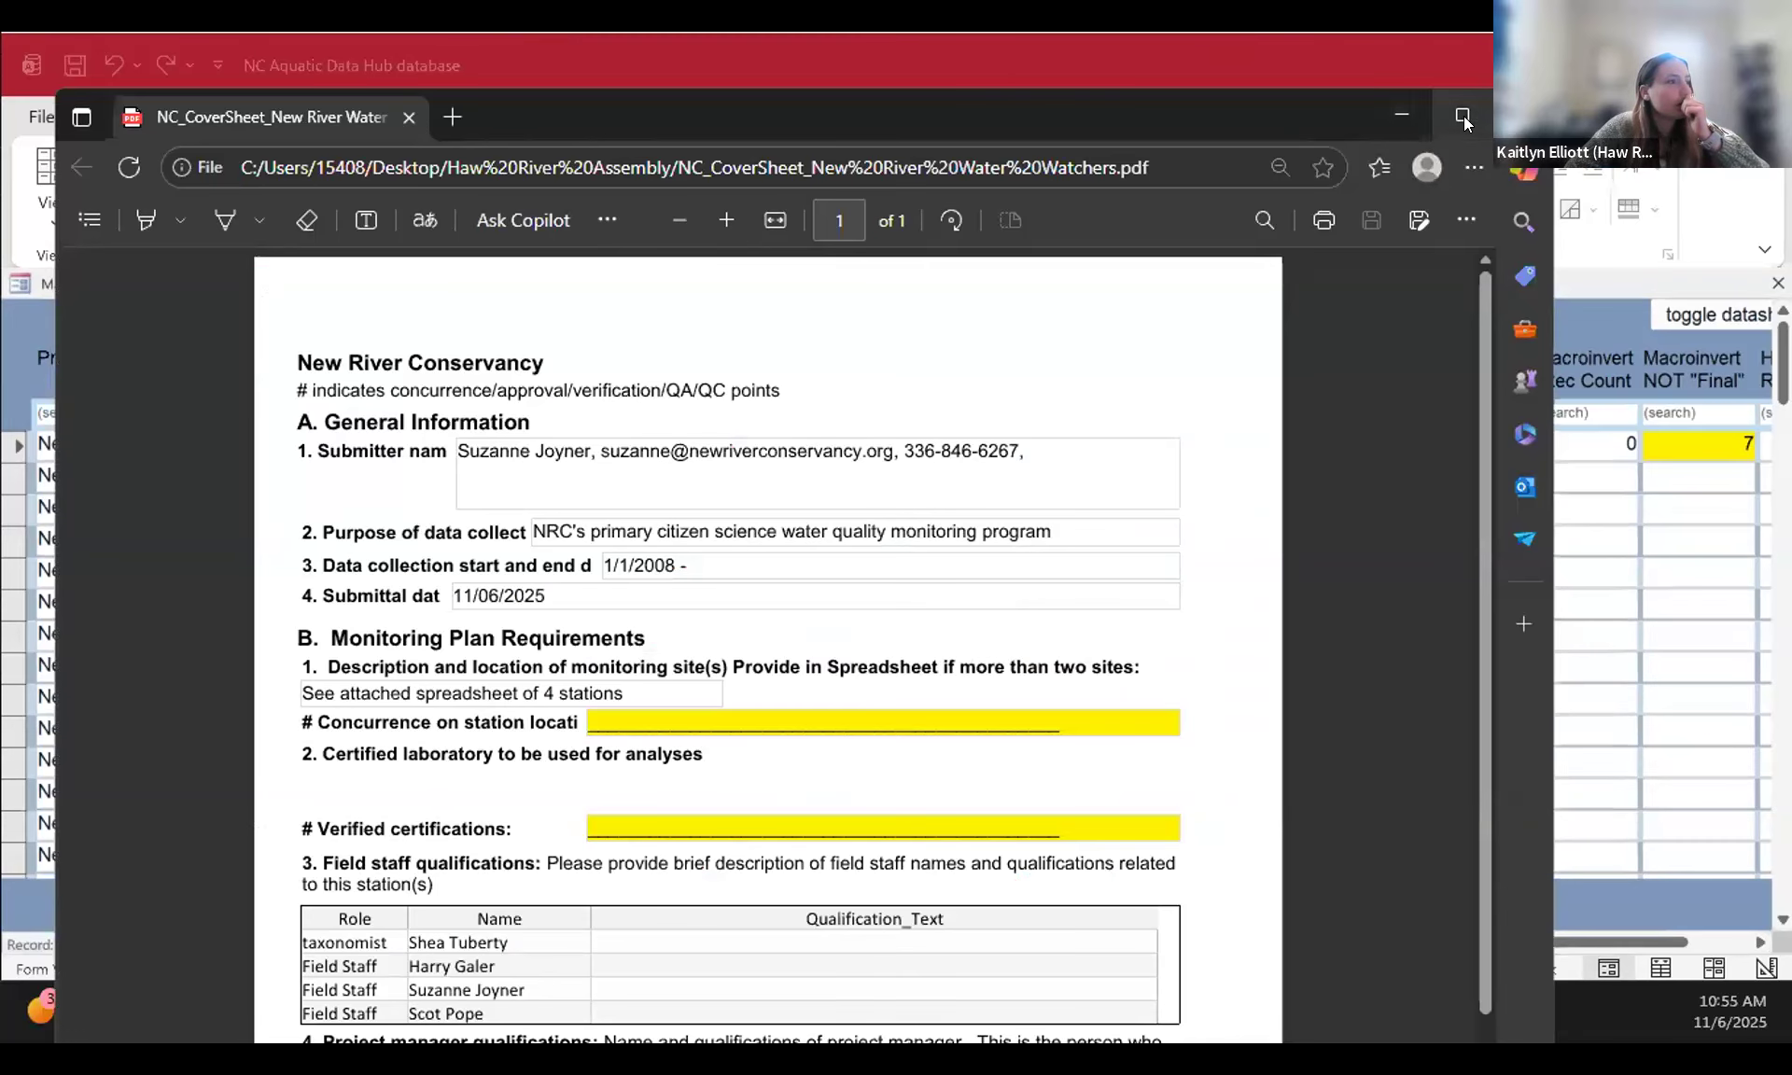
click(1463, 111)
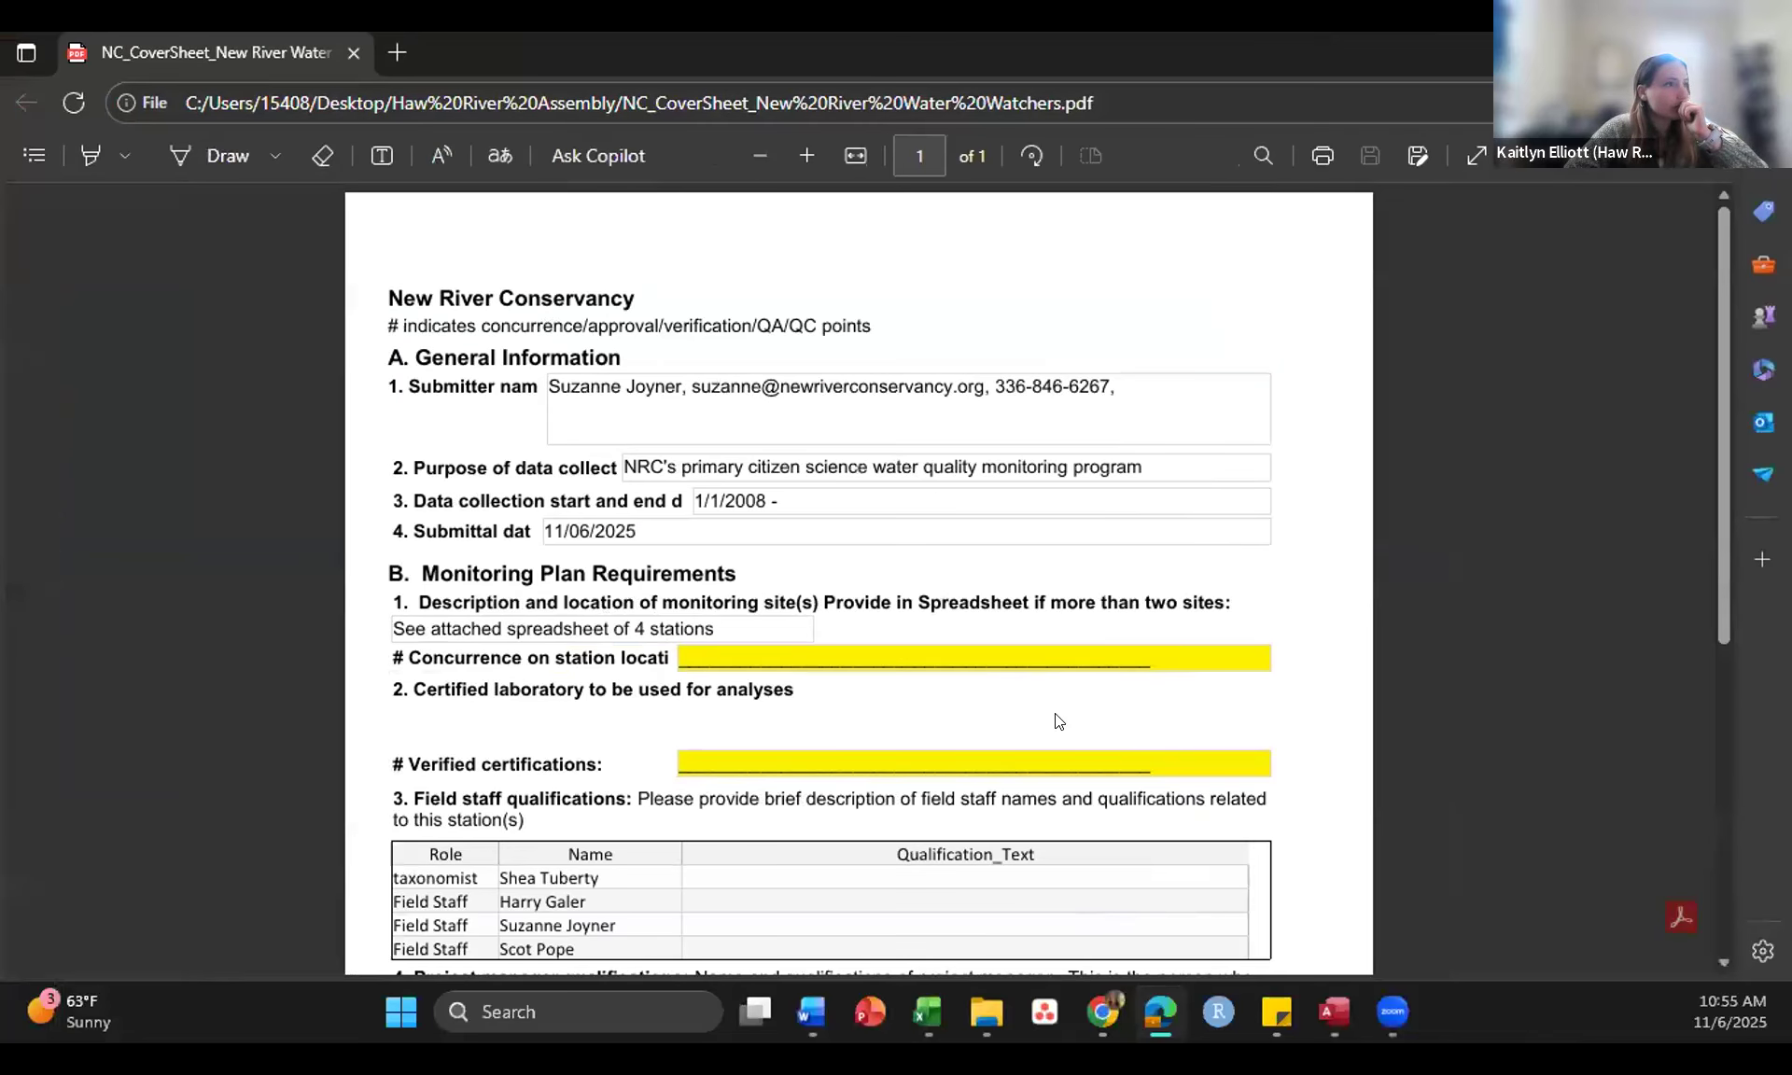
scroll(1056, 717, down, 3)
scroll(1056, 716, down, 2)
scroll(1055, 716, up, 4)
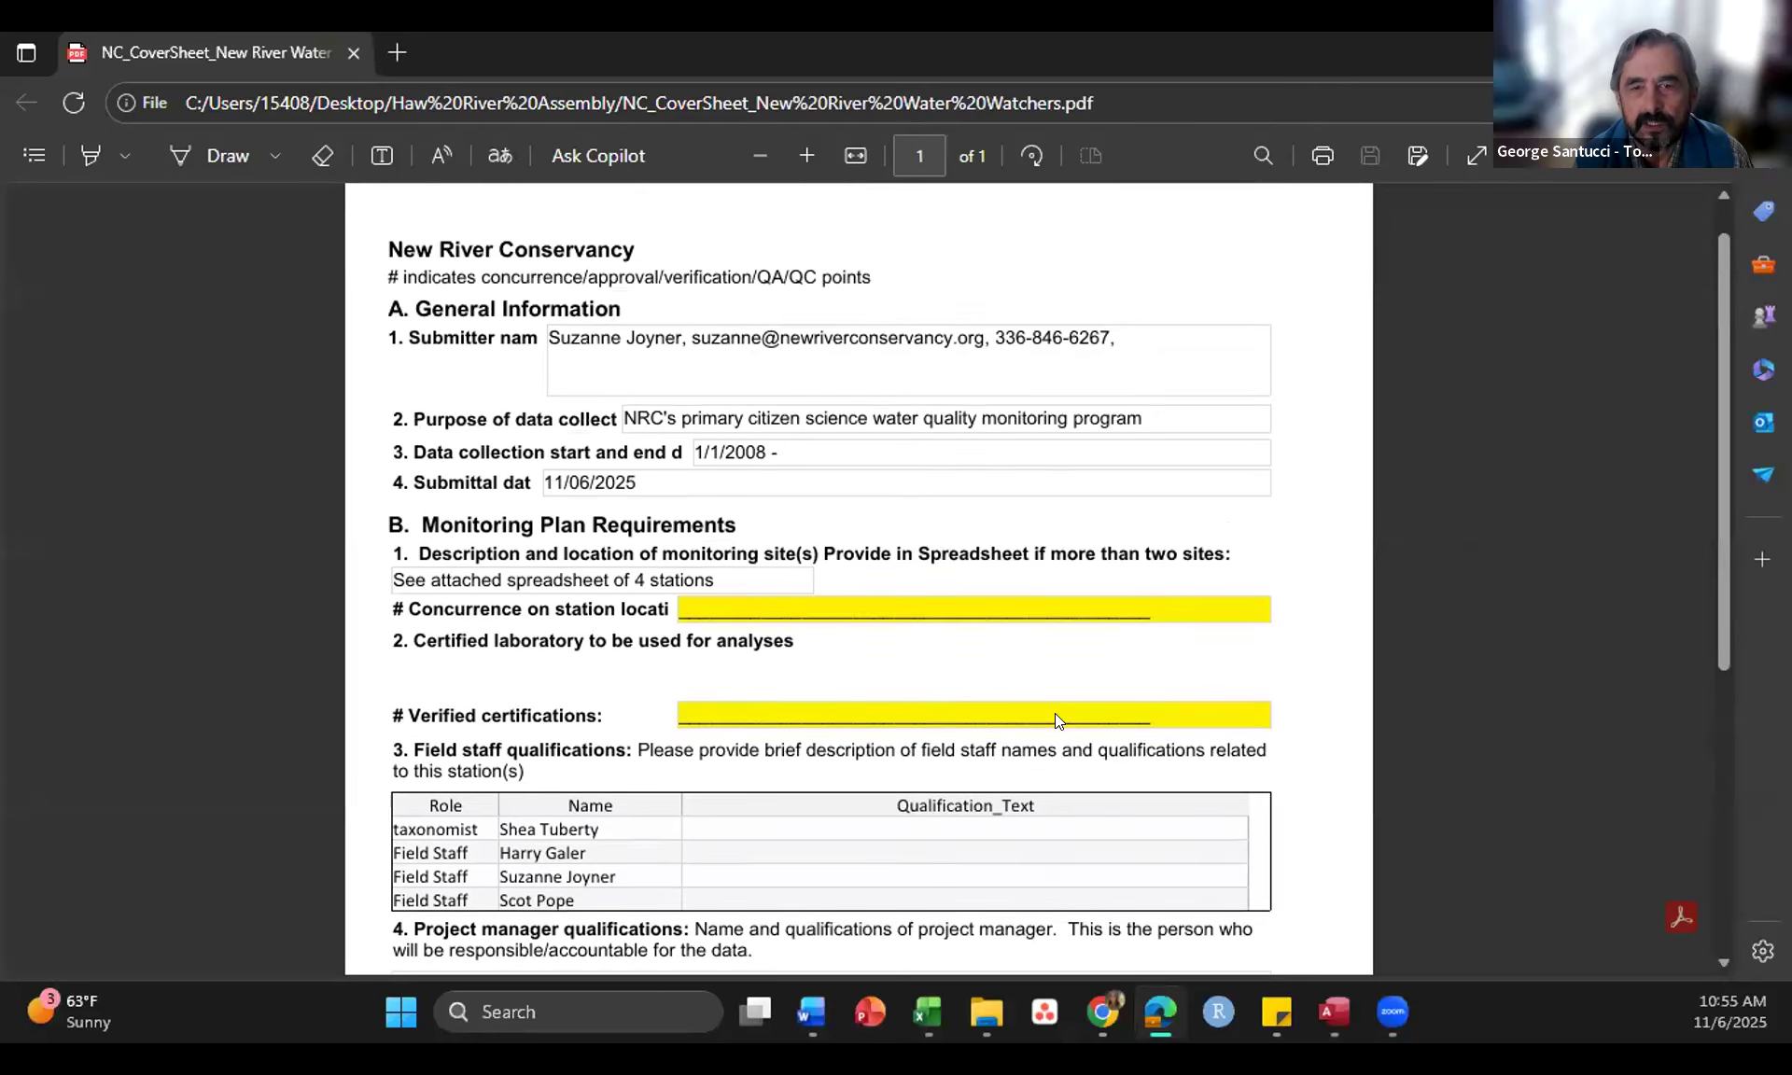
scroll(1056, 716, down, 1)
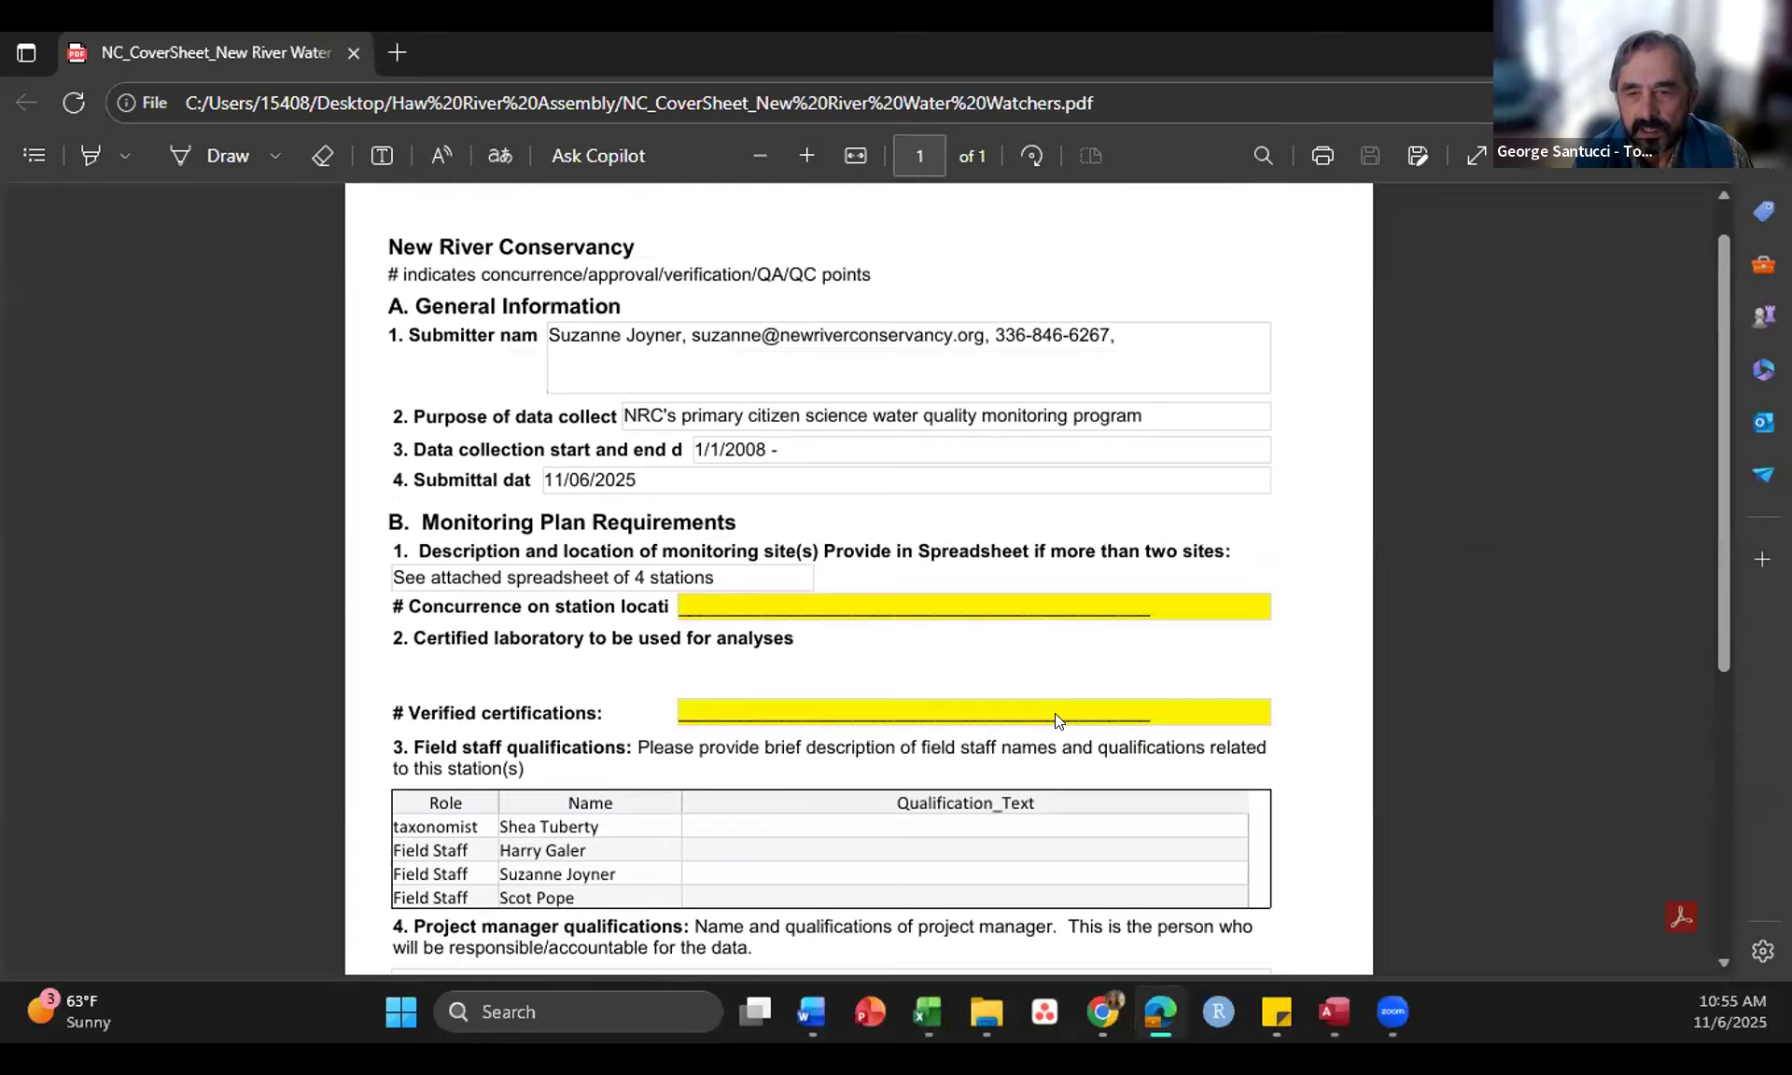
scroll(1056, 716, down, 2)
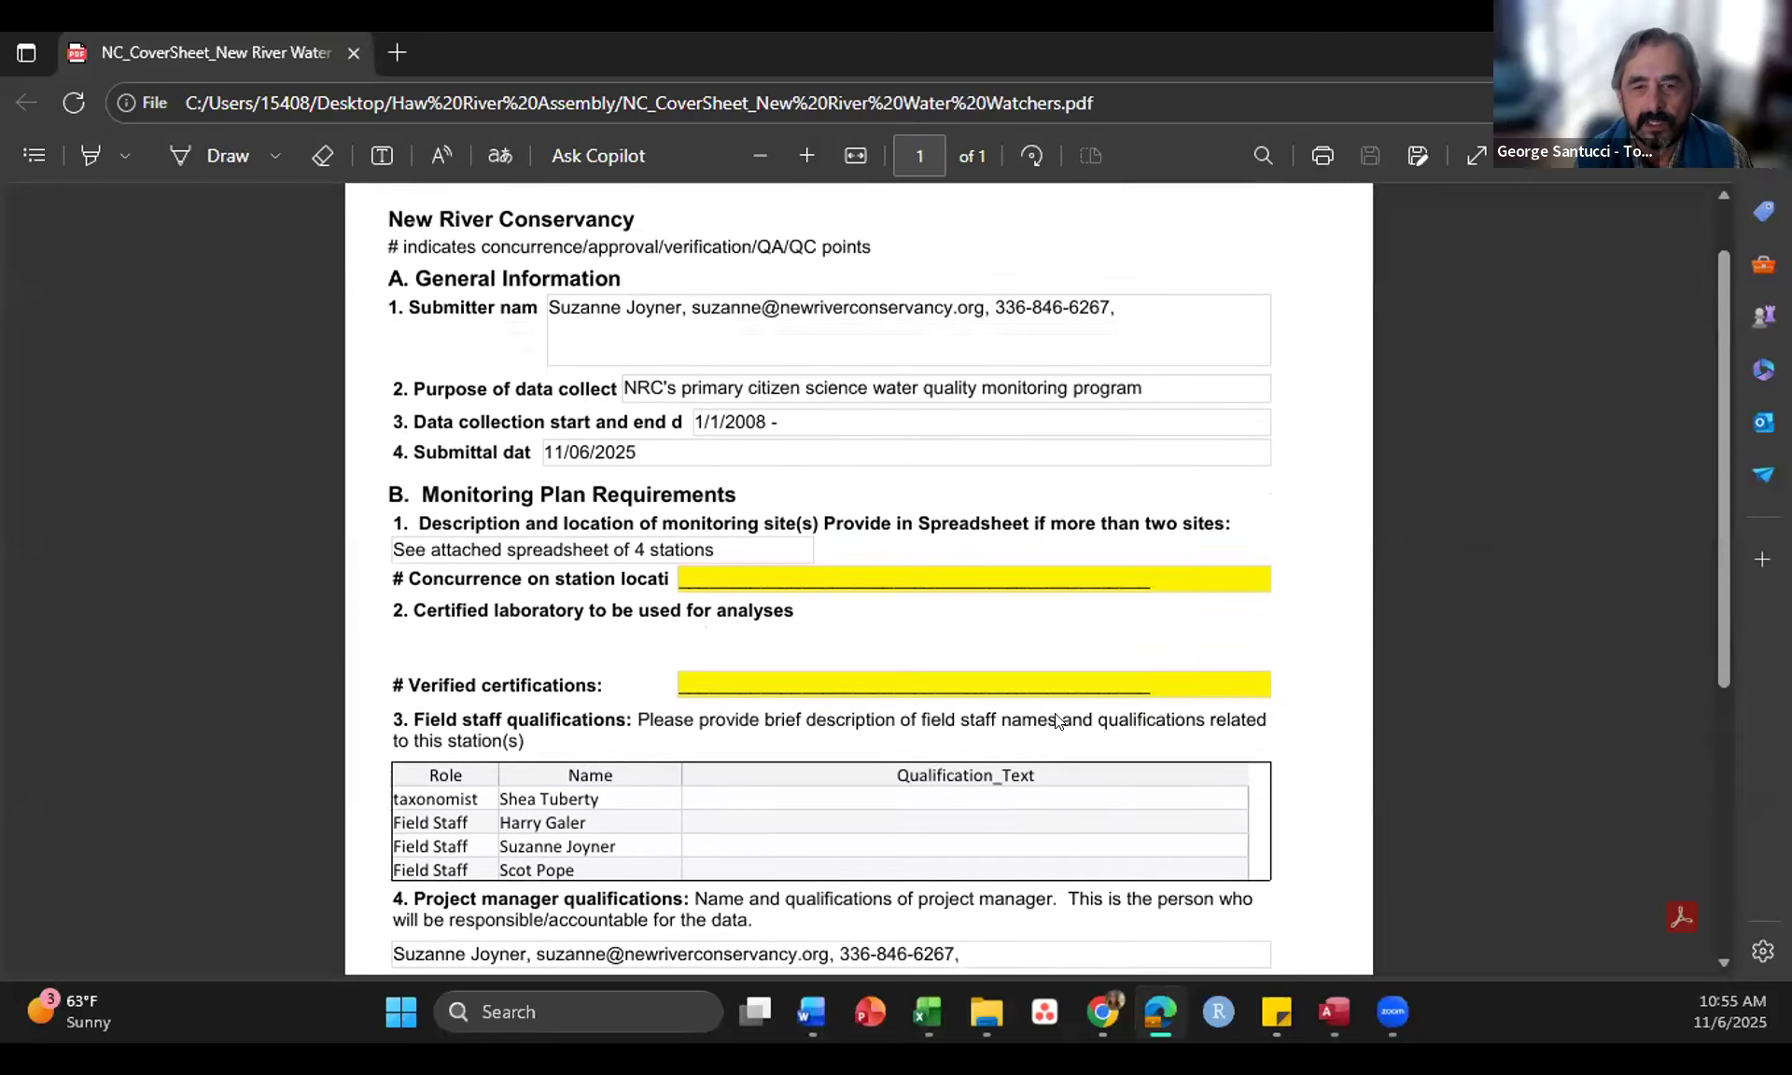
scroll(1055, 716, down, 2)
scroll(1055, 716, down, 2)
scroll(1054, 713, down, 6)
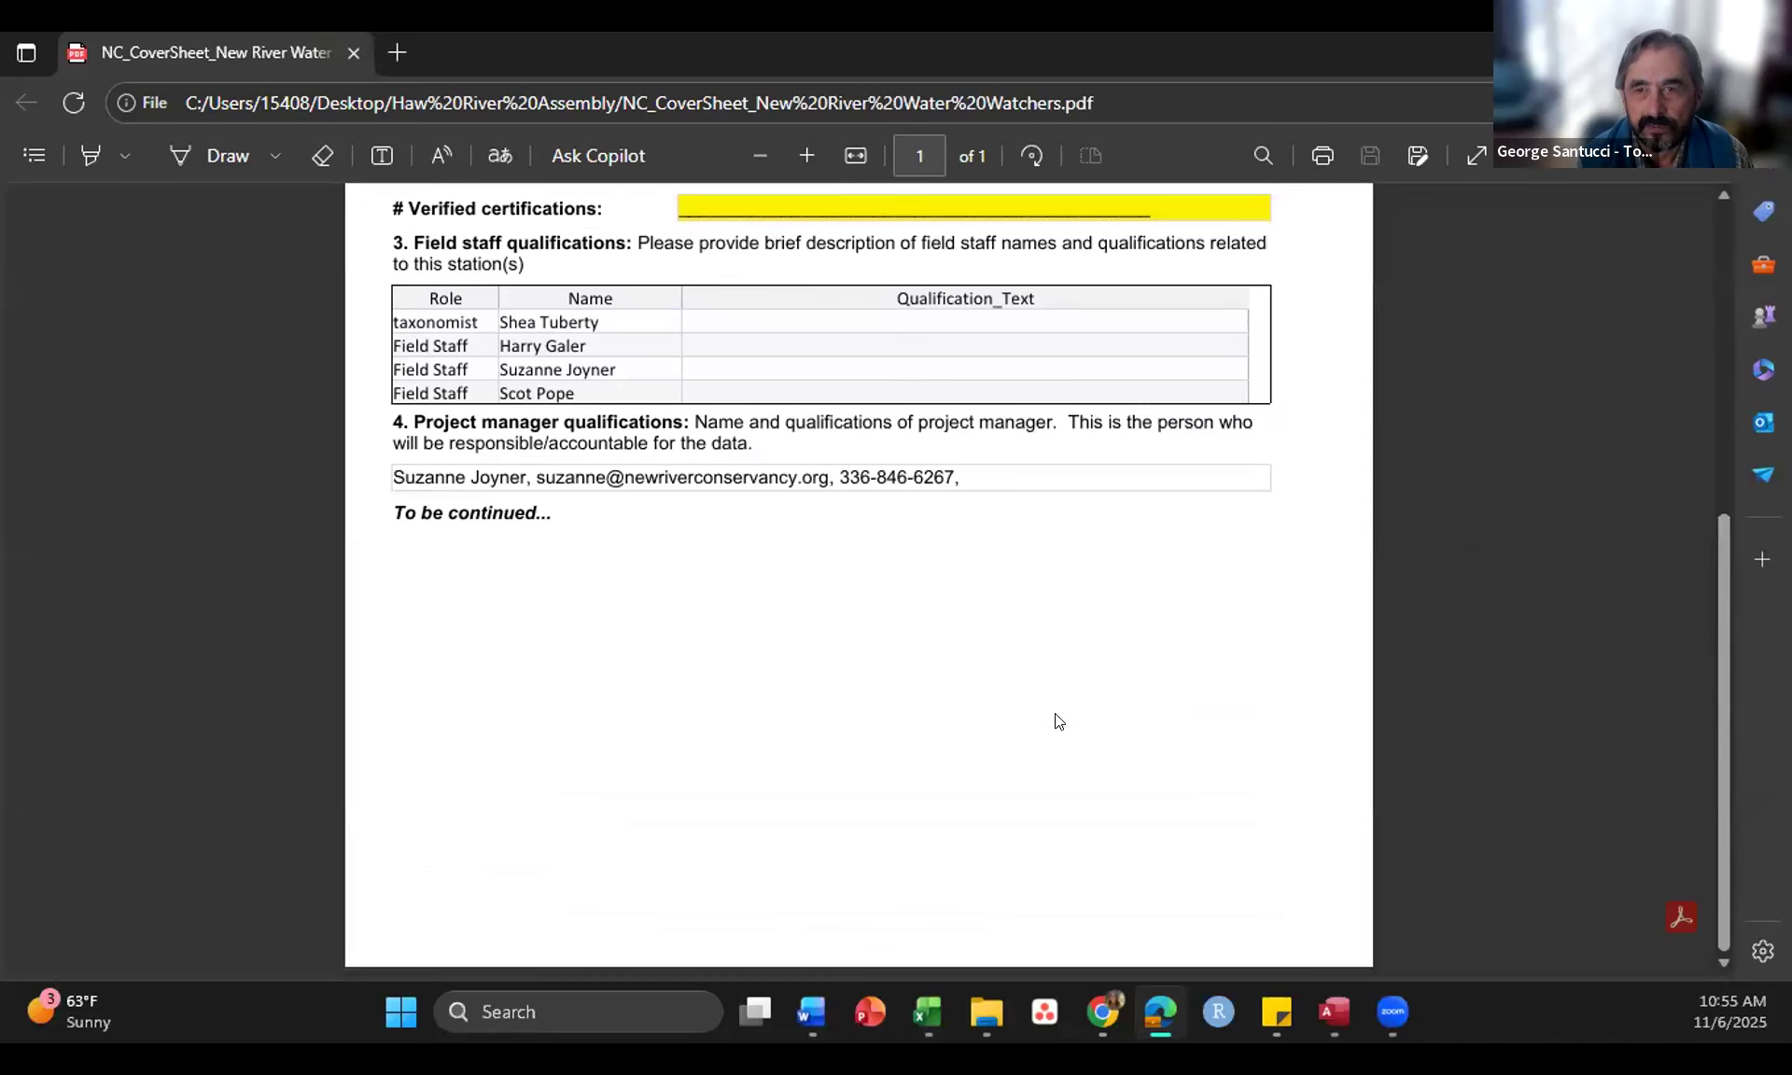
scroll(1057, 721, up, 10)
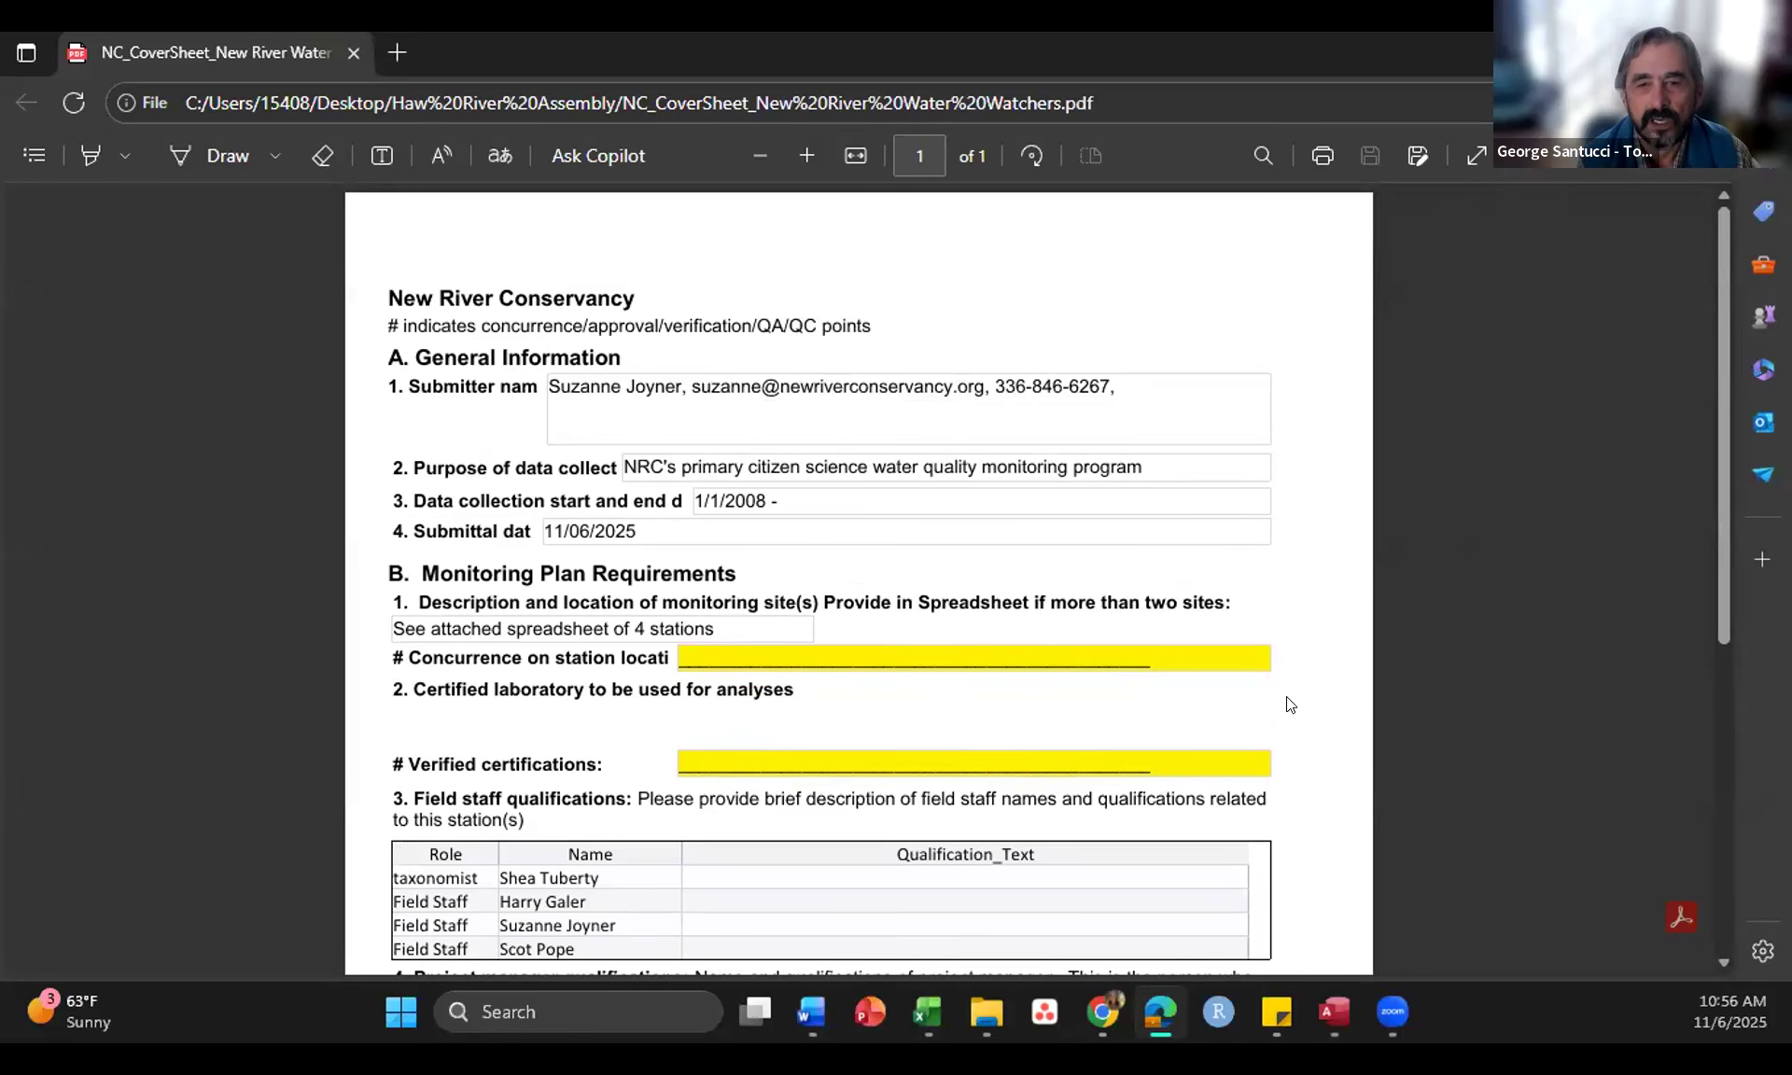
Step: Review the cover sheet's monitoring plan requirements again and return to the Access events list
scroll(1288, 702, down, 1)
scroll(1291, 706, down, 1)
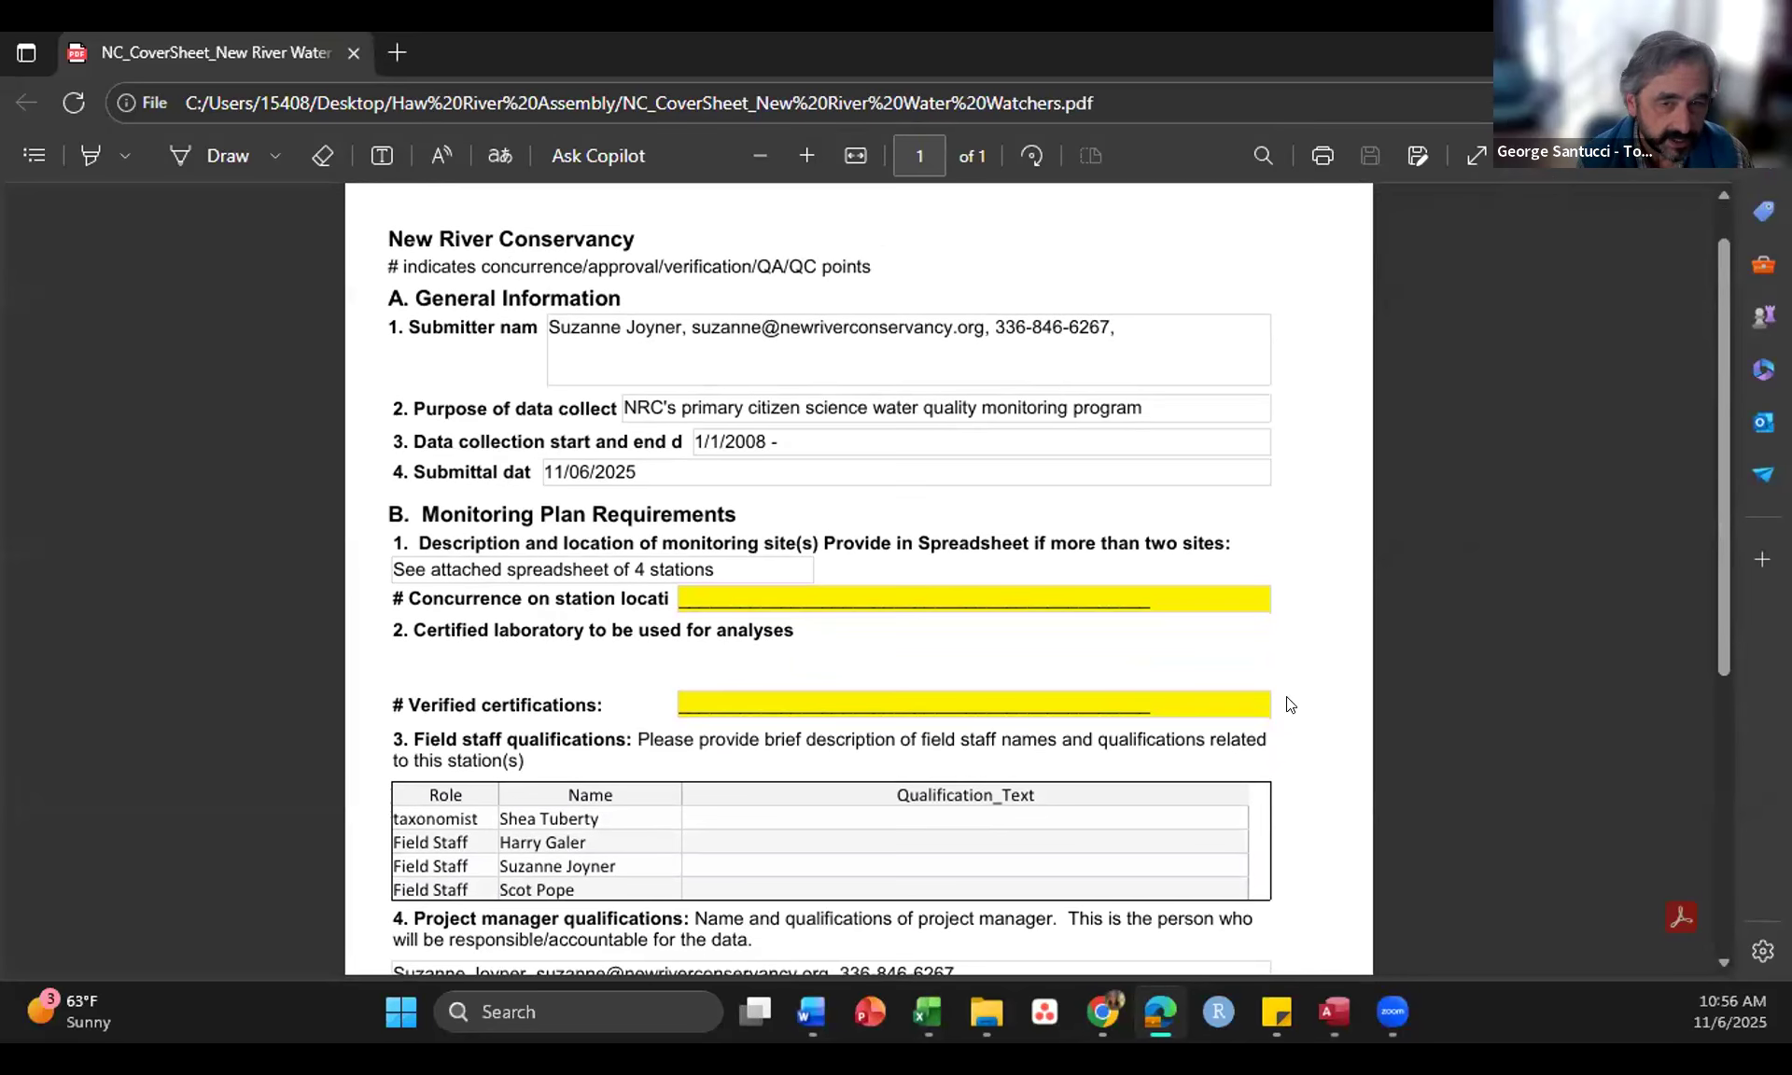
scroll(1291, 706, down, 2)
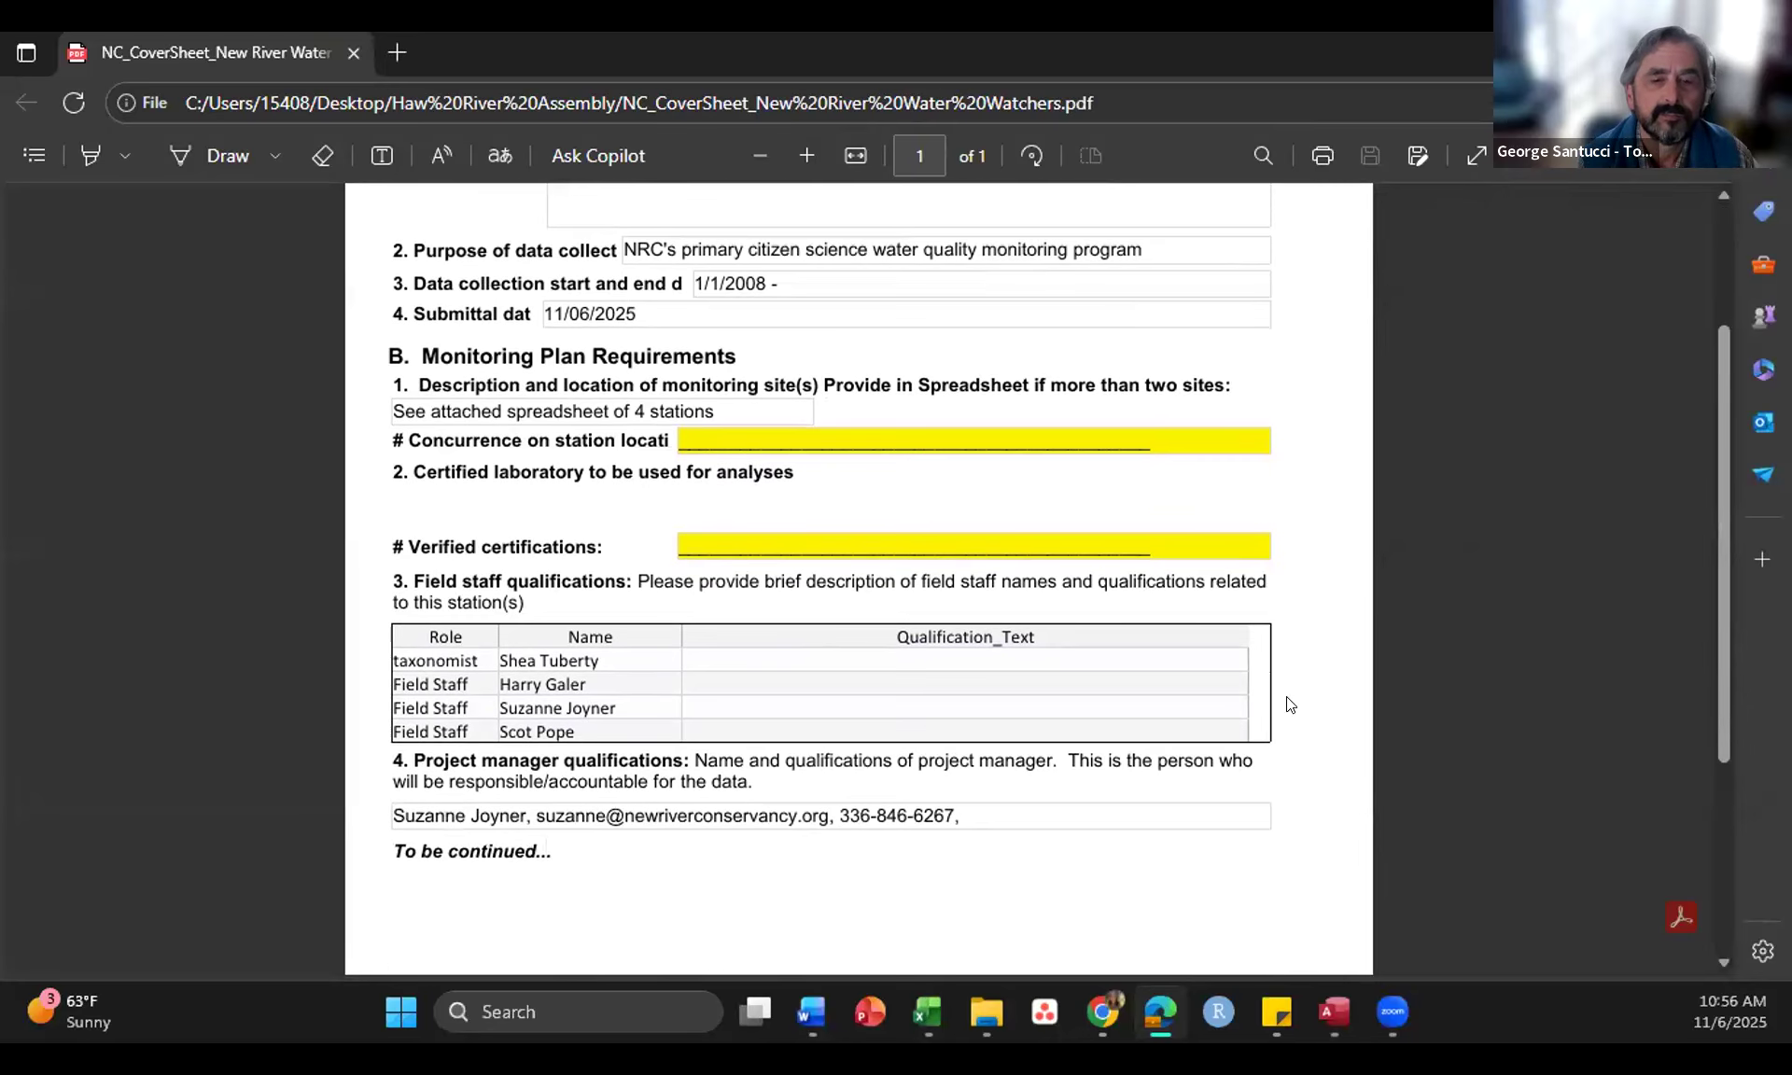
scroll(1291, 705, up, 3)
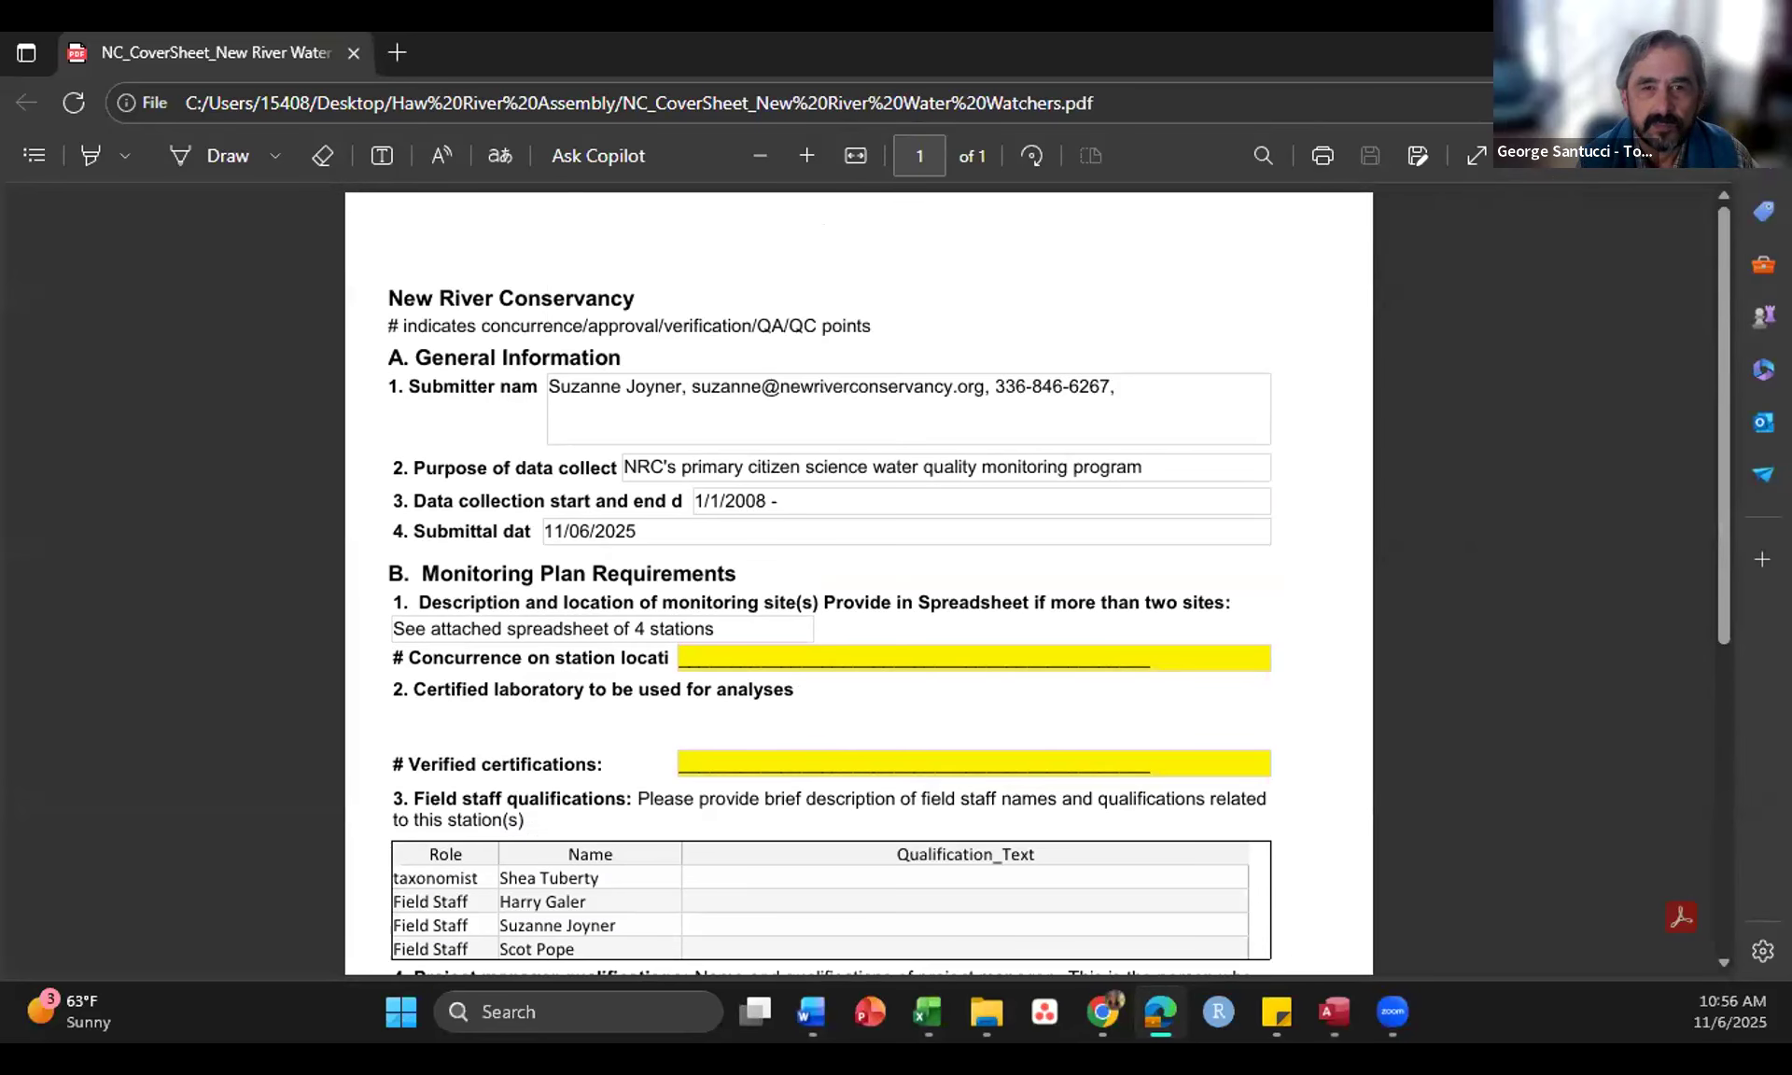
click(1633, 53)
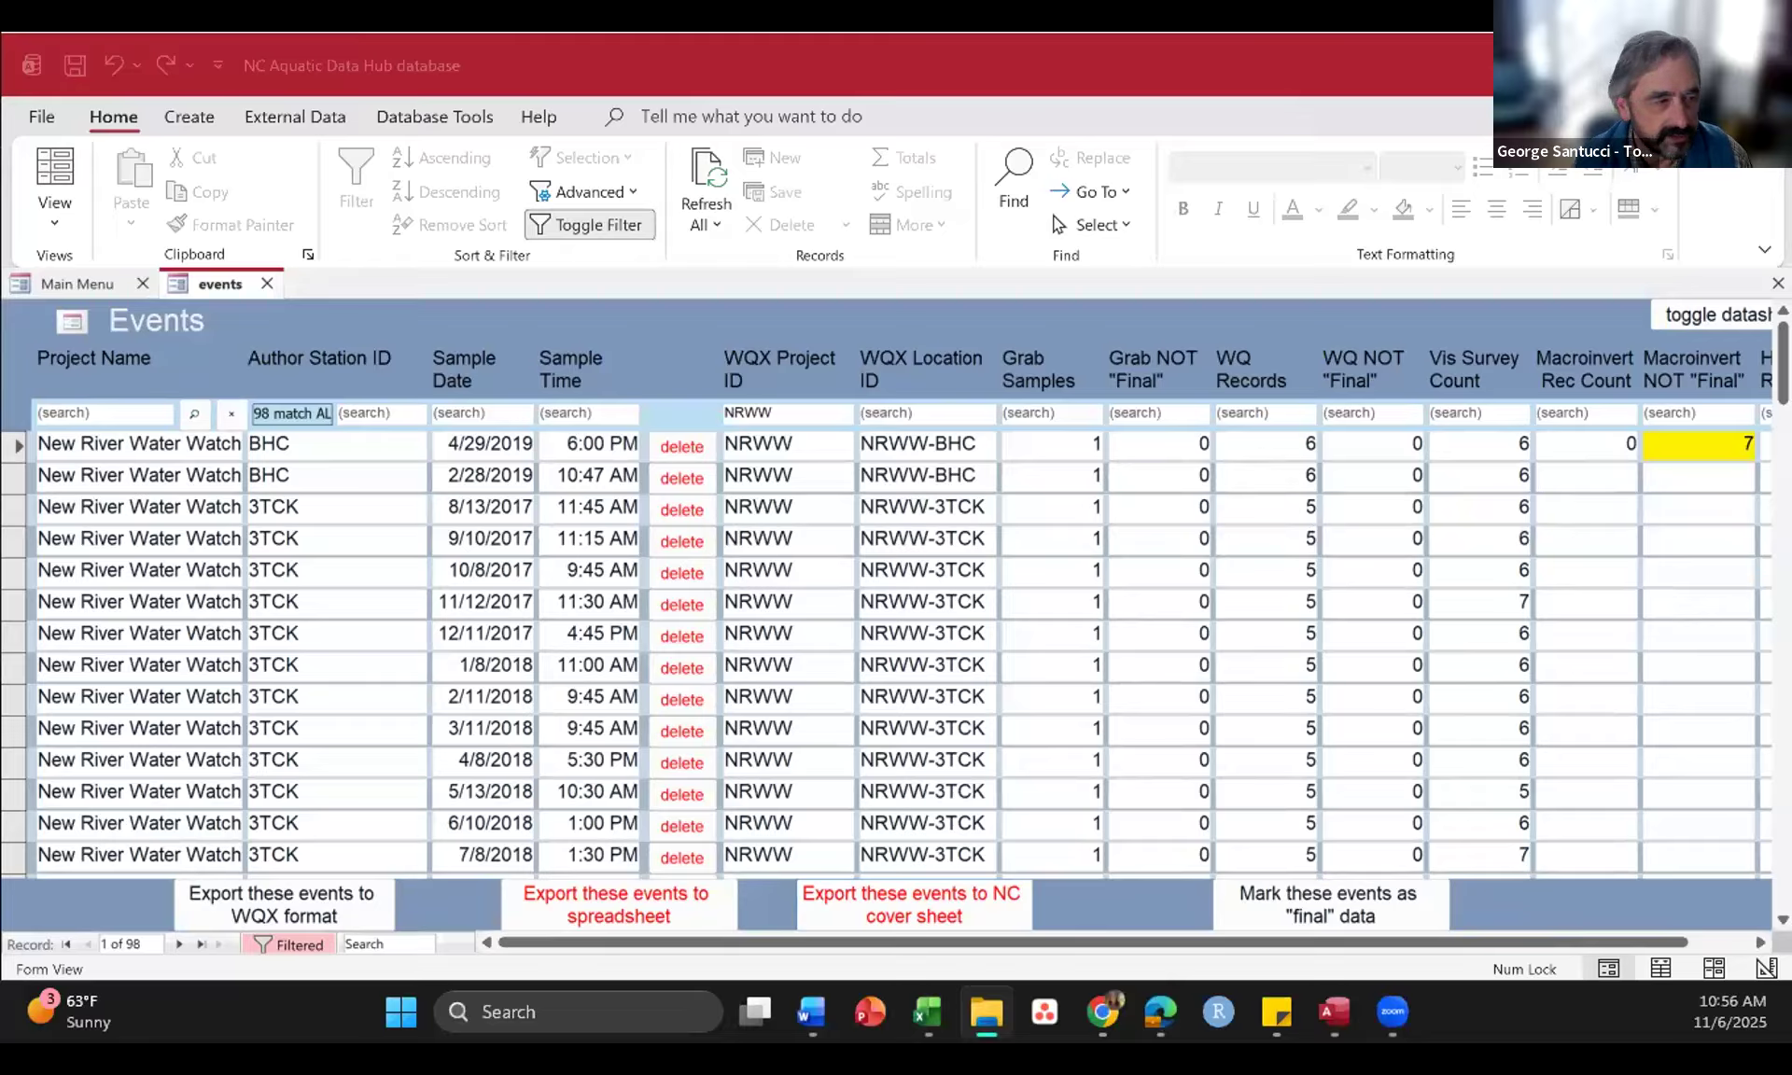
key(alt+Tab)
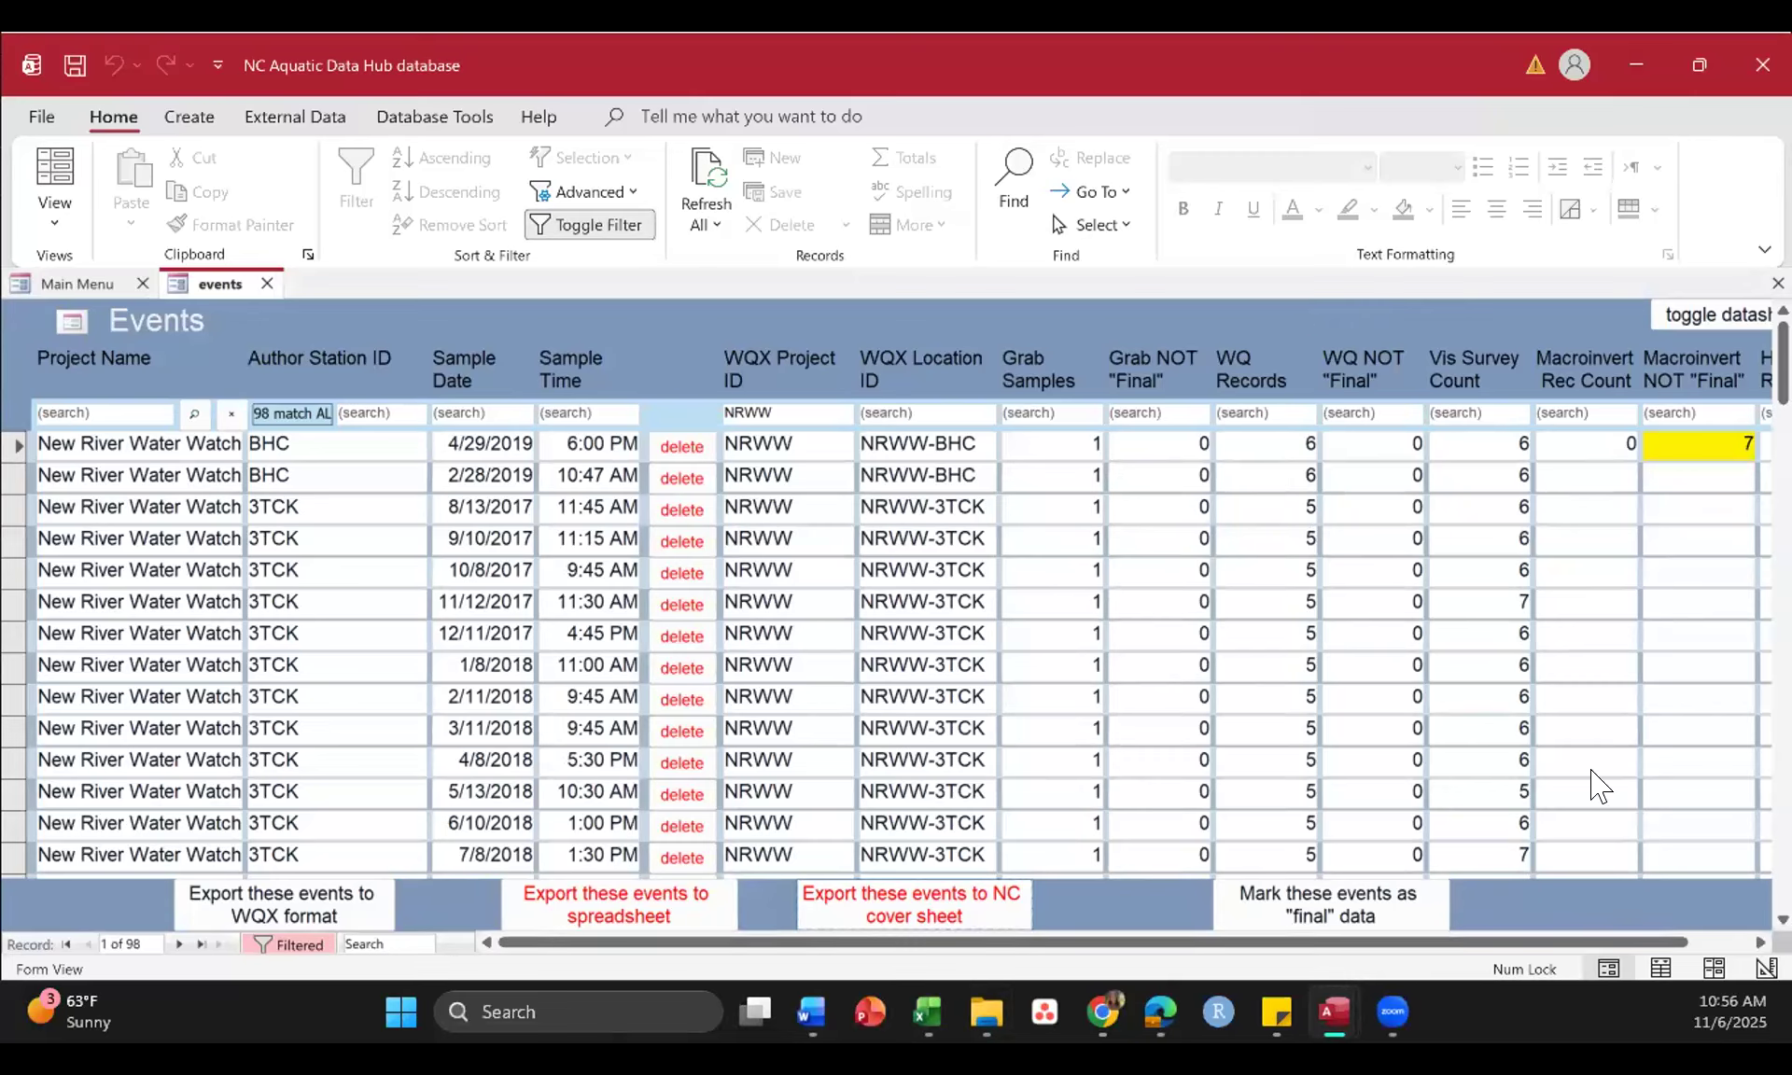
Step: Switch back to the wqx_physical_chemistry_results workbook in Excel and examine the sample collection, characteristic, result and analytical method columns
mouse_move(928, 1025)
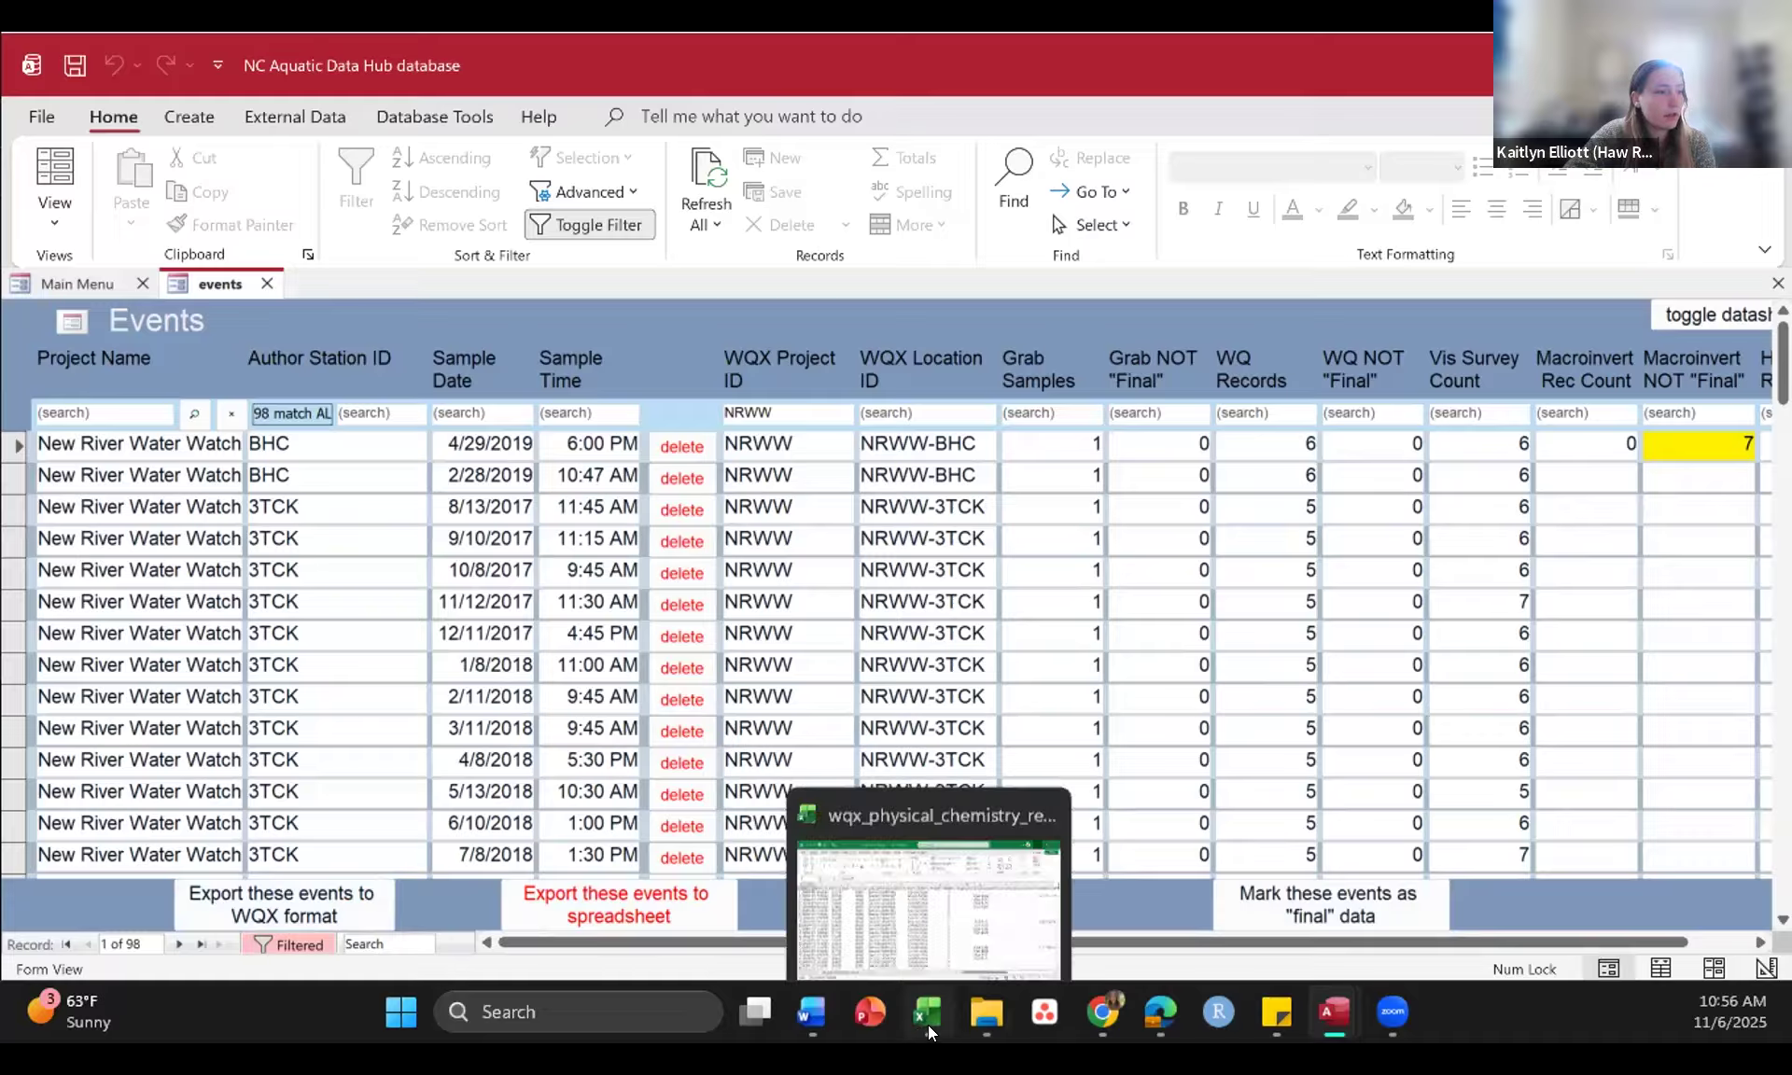
click(905, 872)
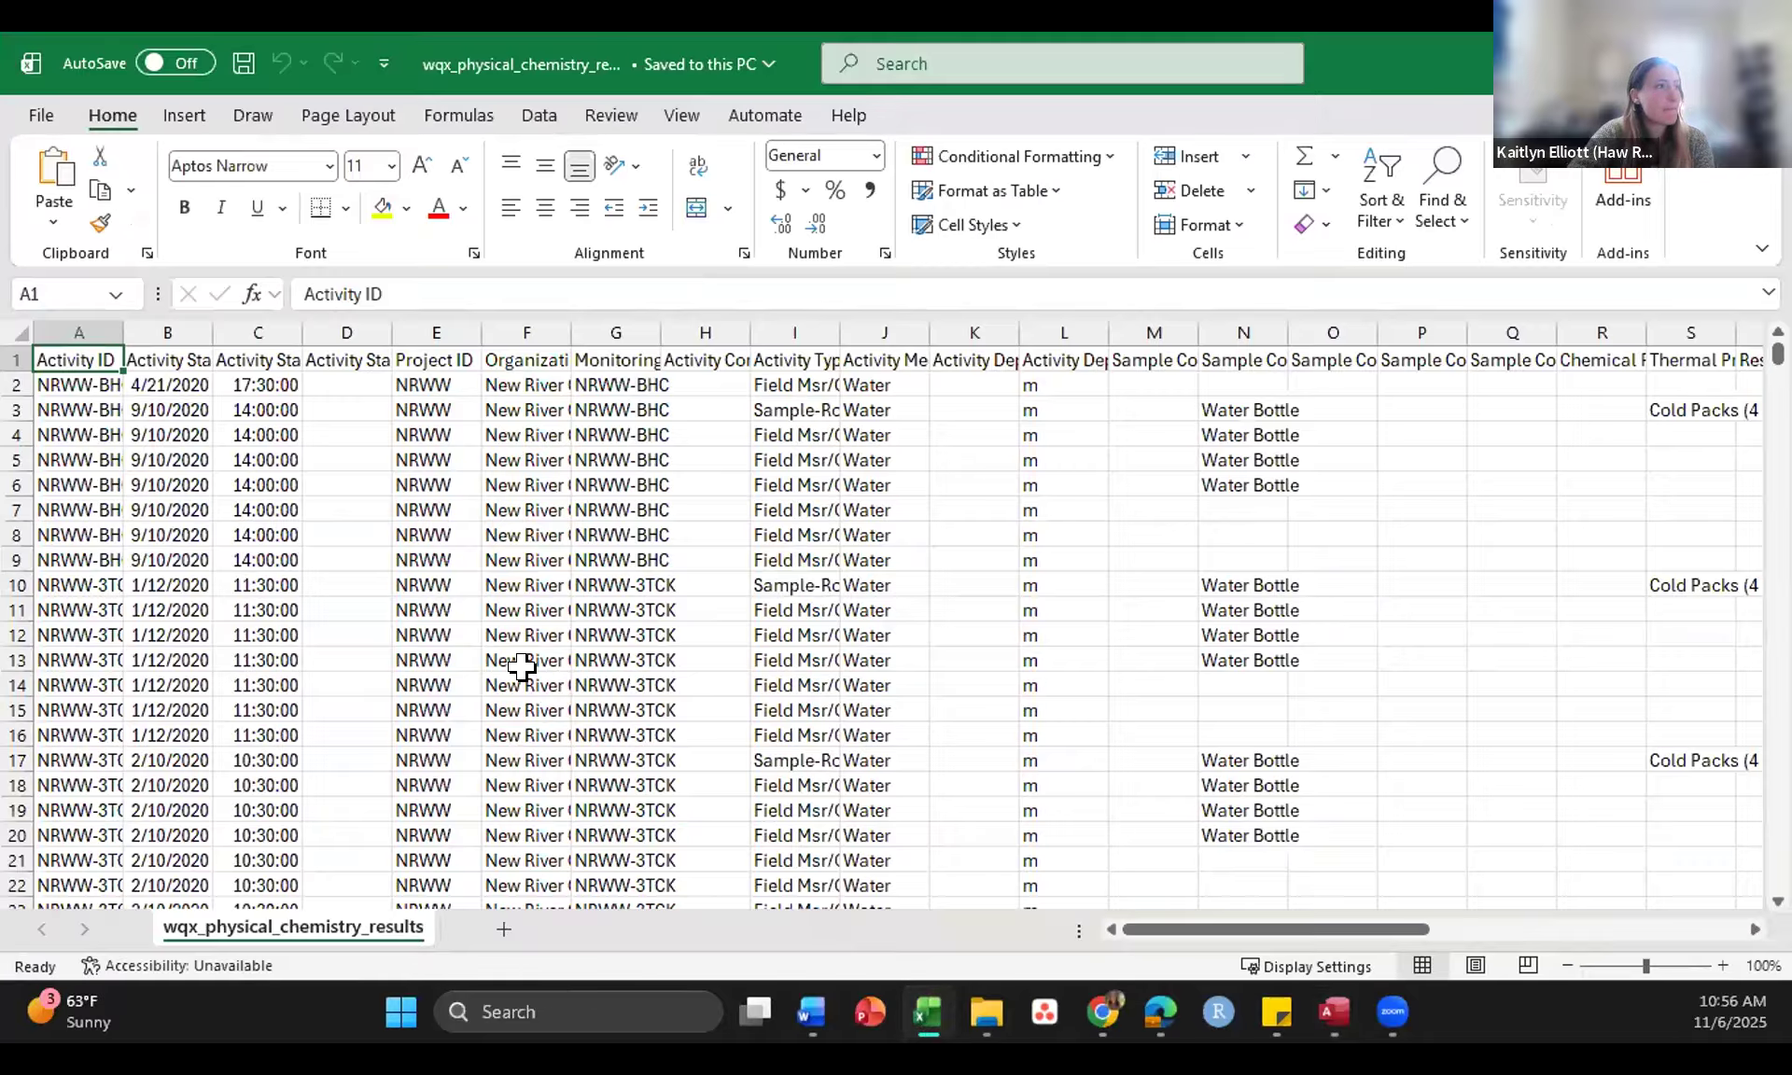
scroll(522, 667, right, 5)
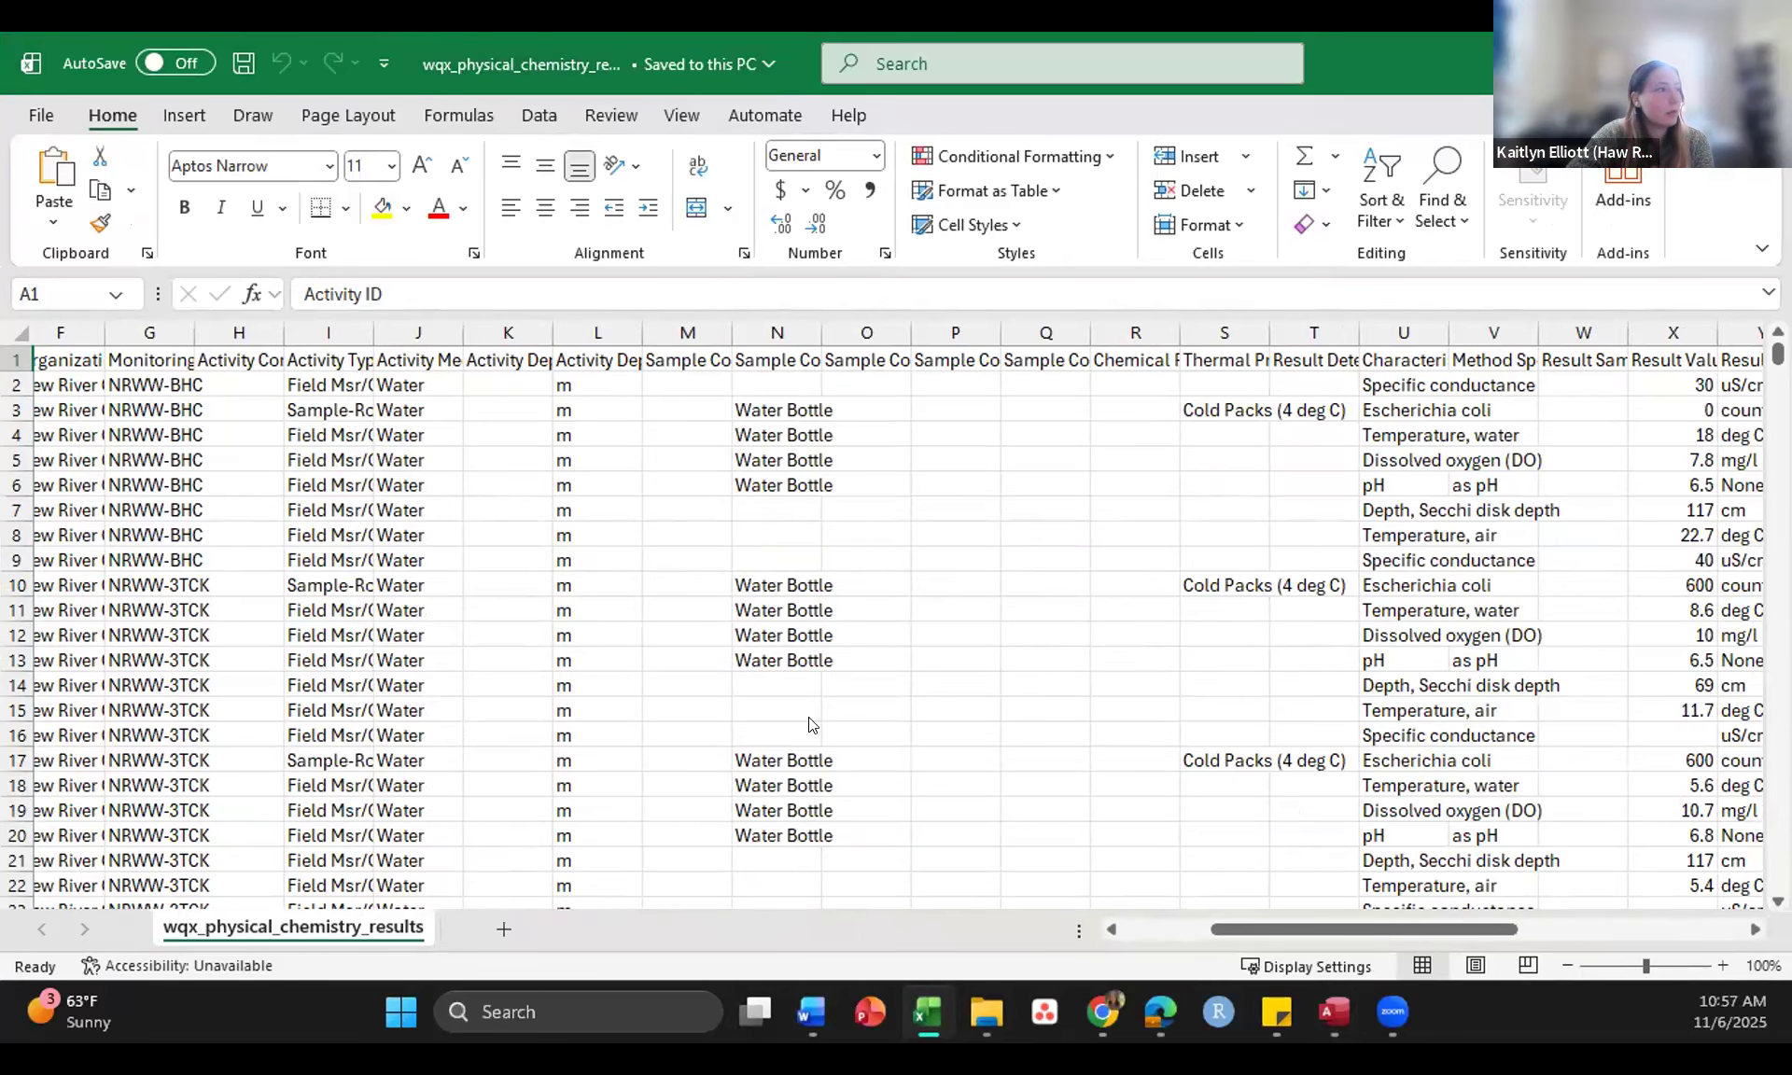
scroll(808, 717, right, 4)
scroll(808, 717, right, 1)
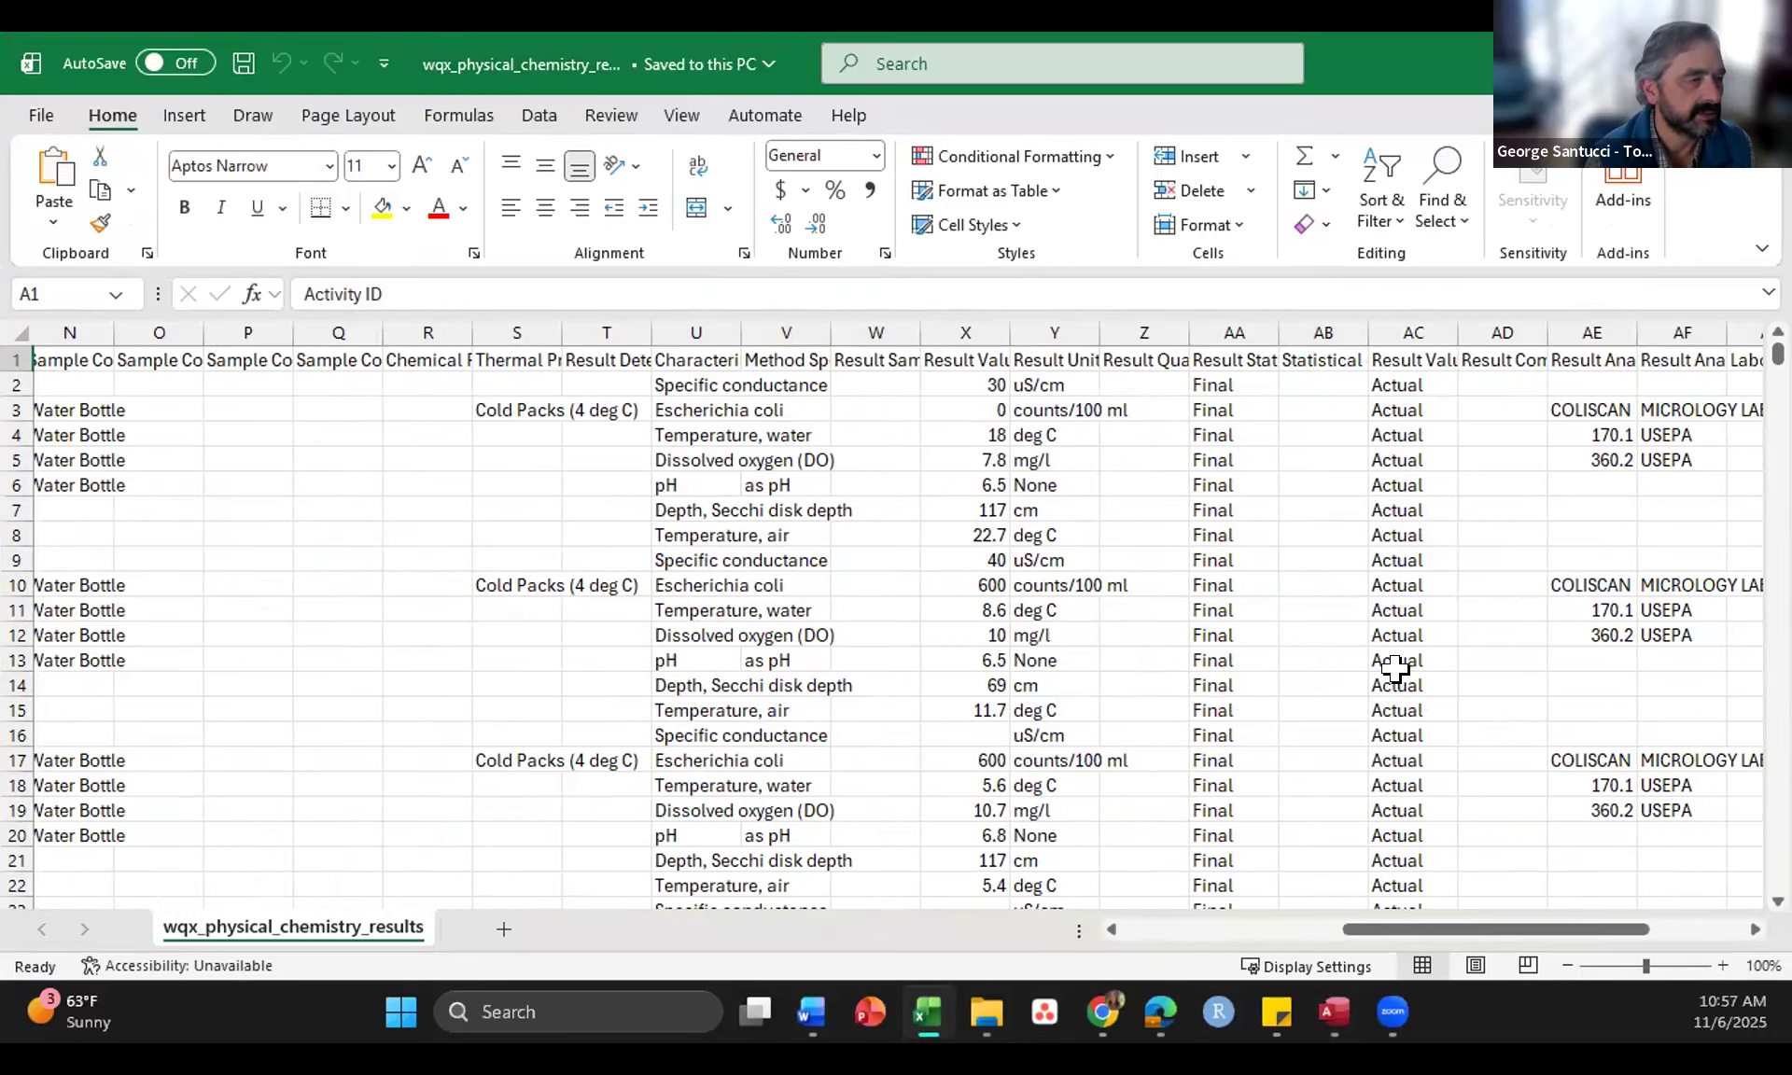
Step: Return to the Access database and show the upper part of its main menu with the organization and metadata options
click(1640, 64)
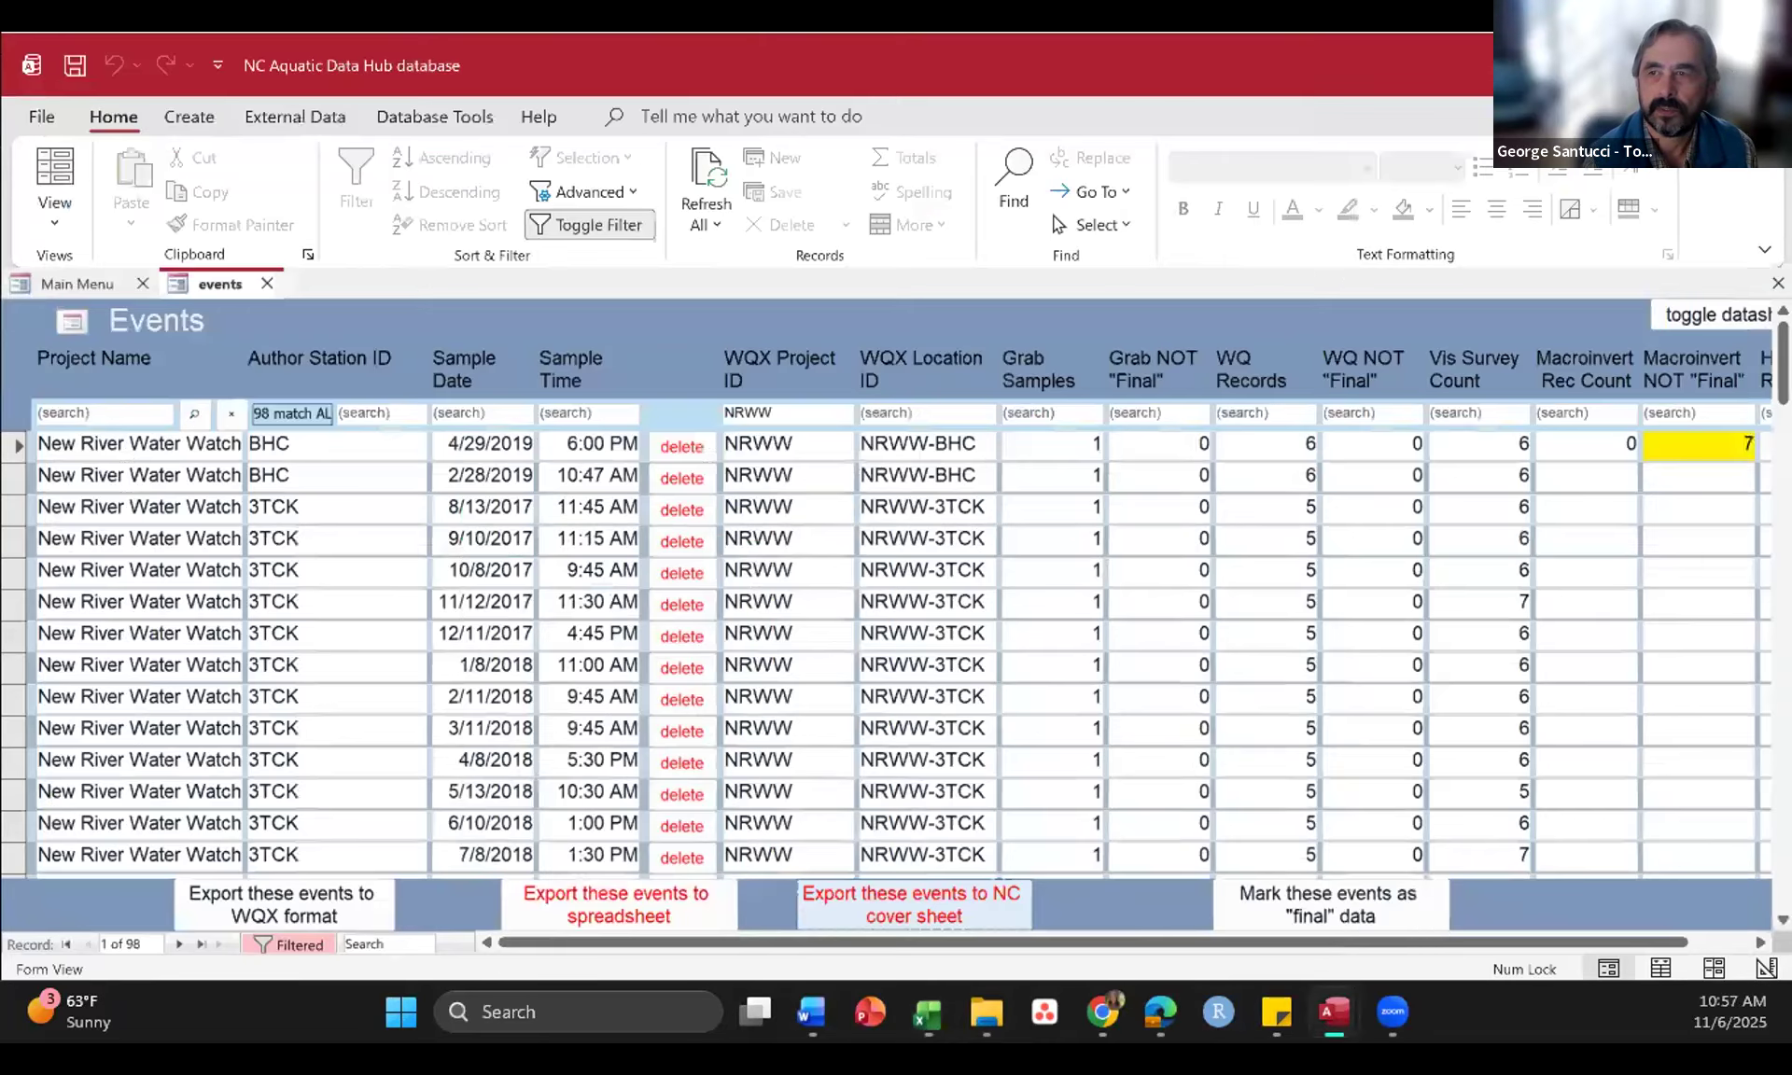
click(80, 285)
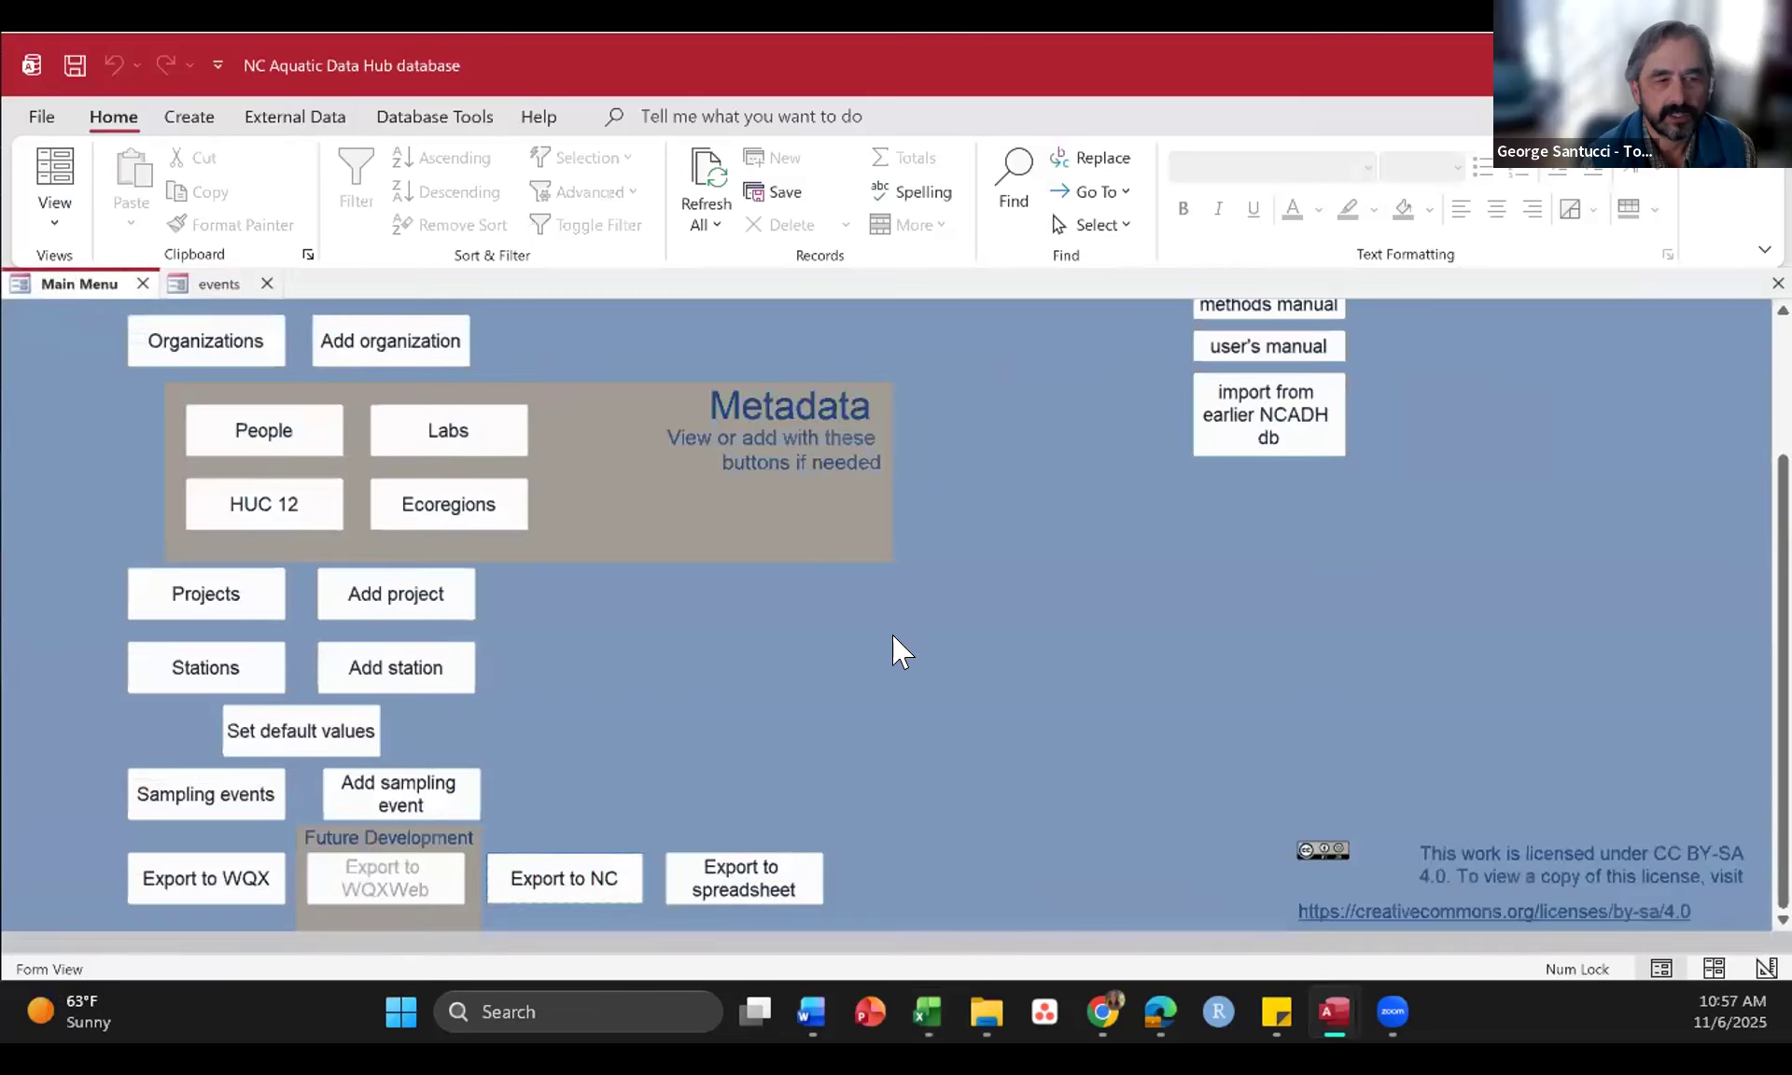
scroll(892, 640, up, 3)
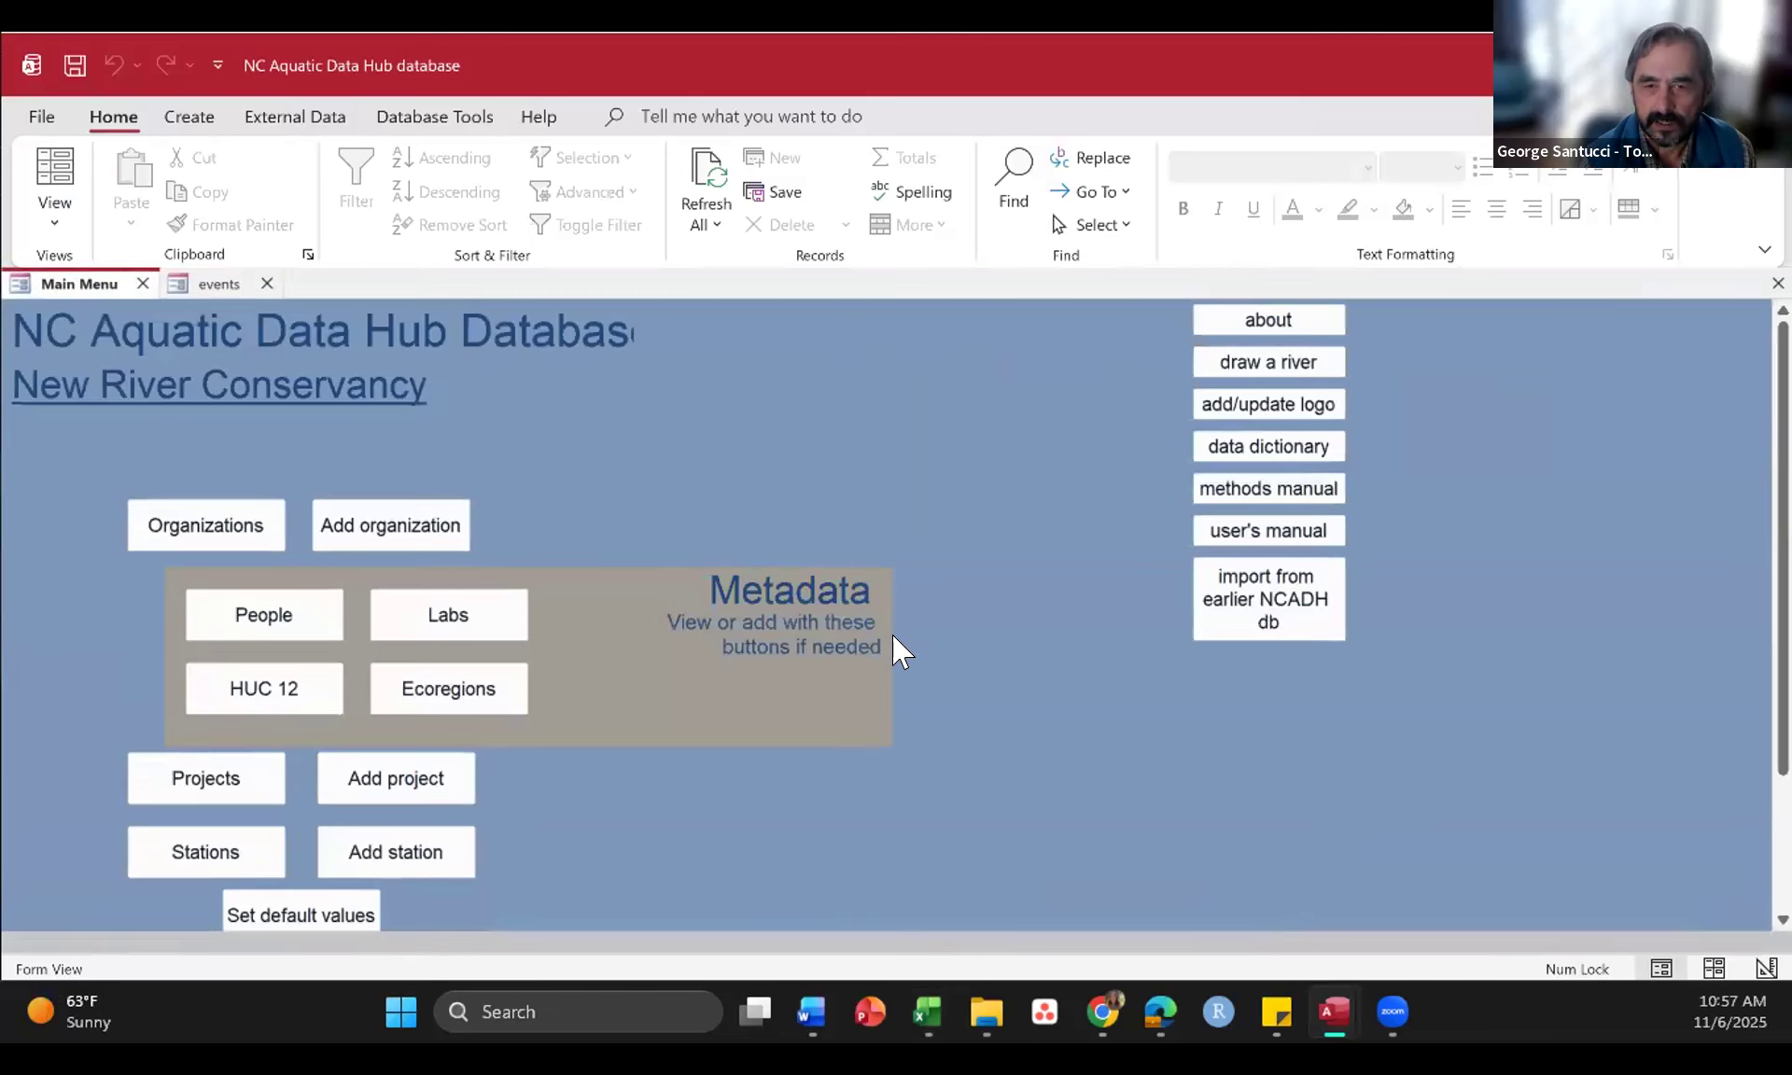